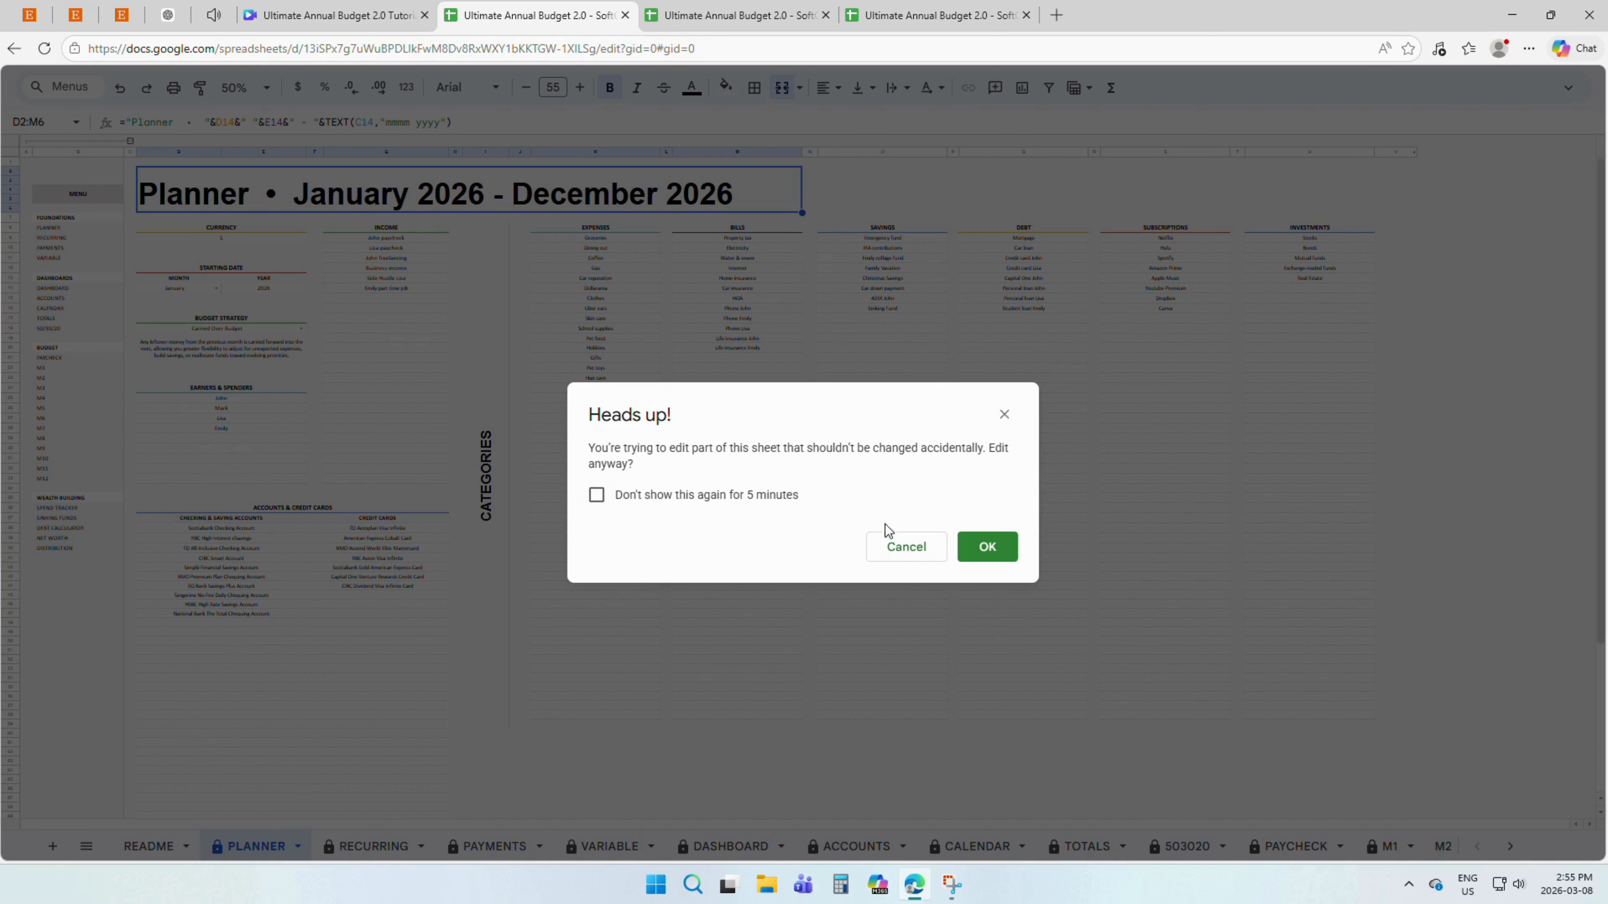
- Cancel the edit on the protected planner title and check the editable cells of the INCOME list down to row 33
left_click(875, 548)
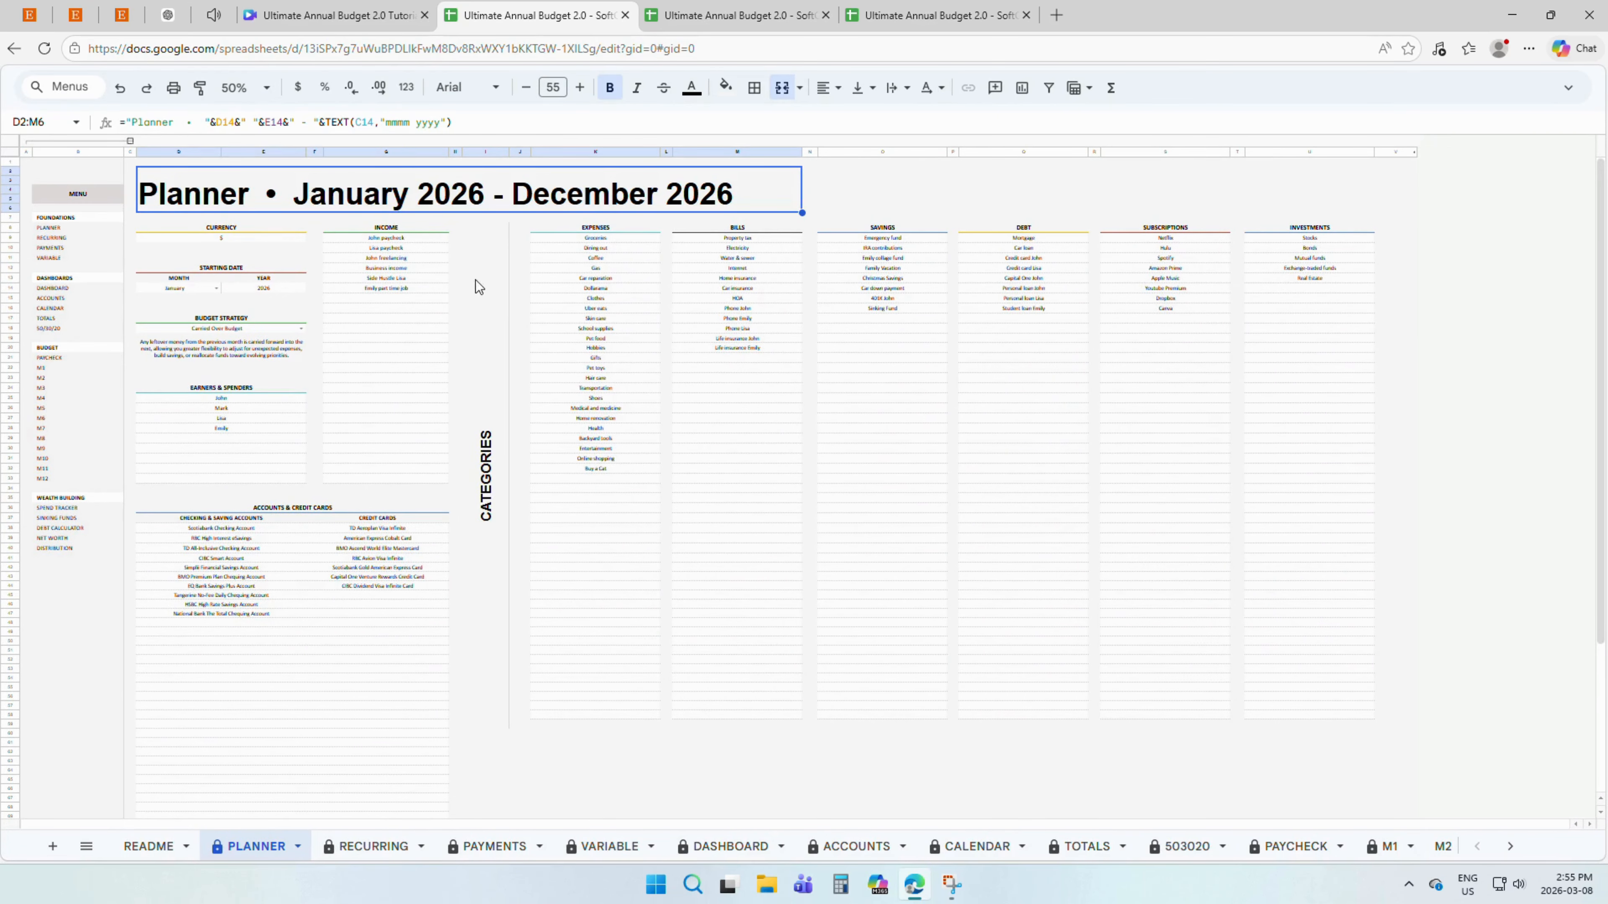
left_click_drag(430, 243, 428, 482)
left_click(446, 211)
left_click(435, 300)
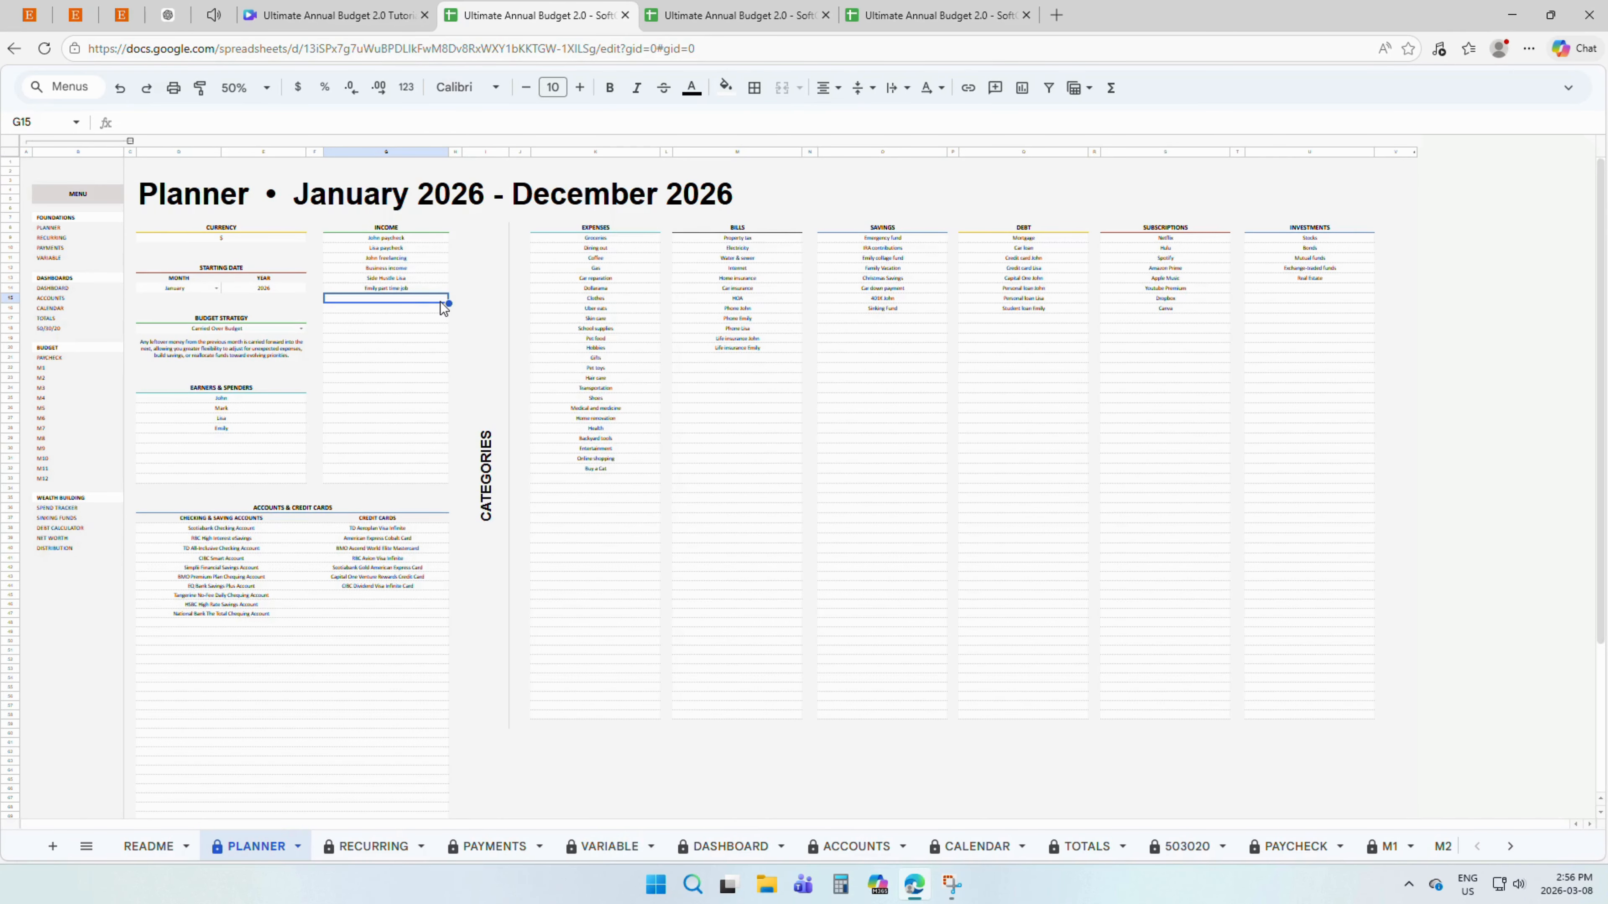
right_click(441, 300)
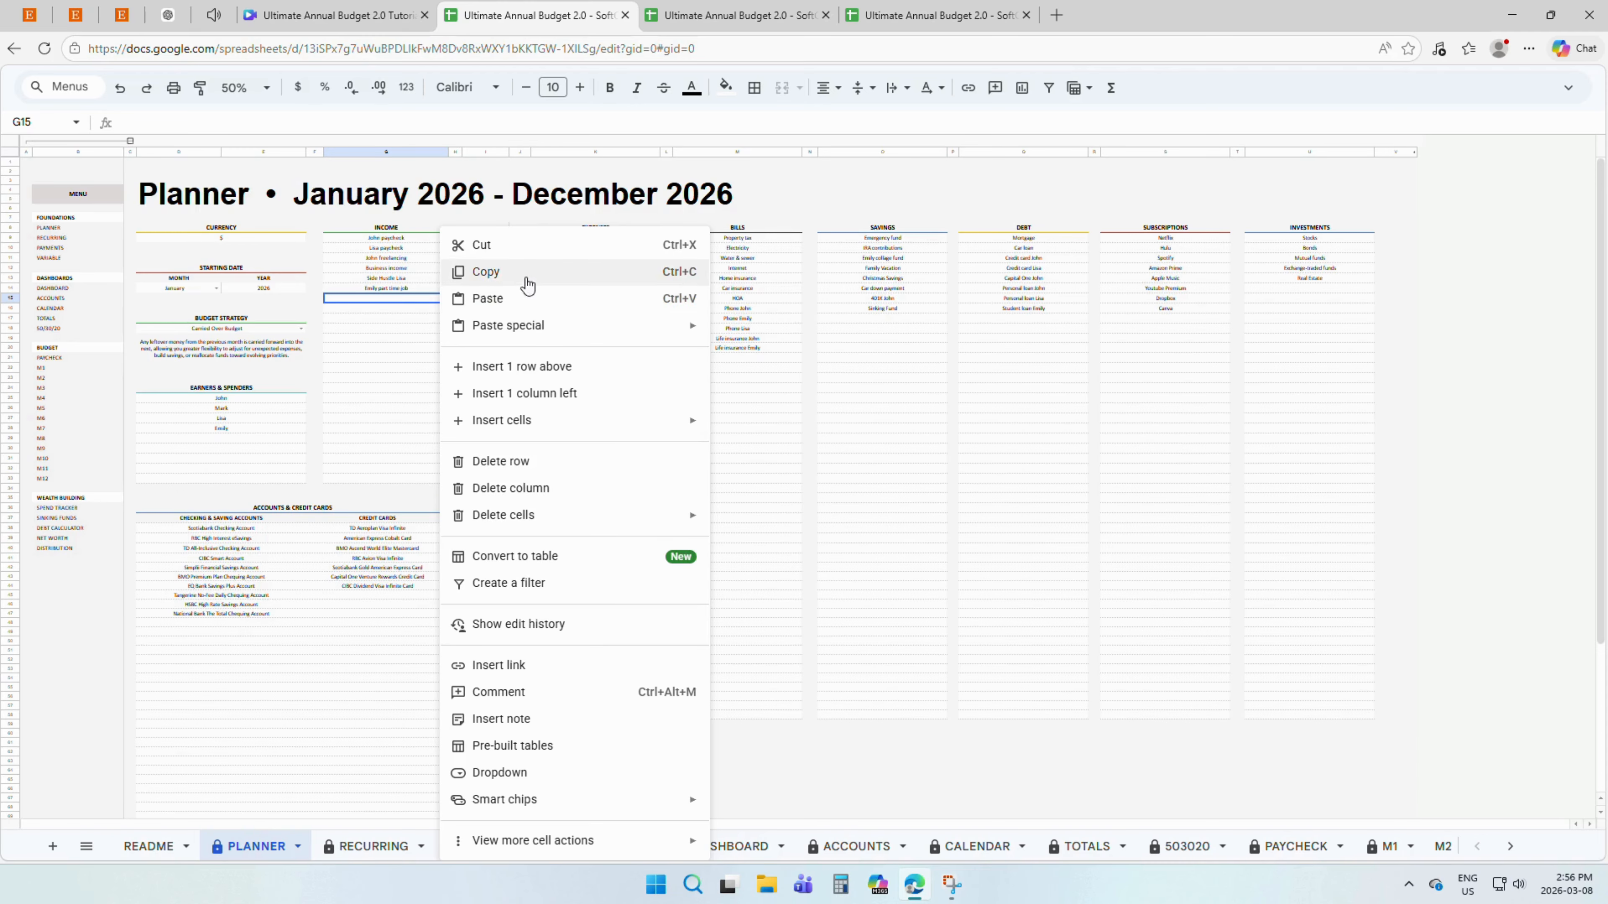
left_click(419, 299)
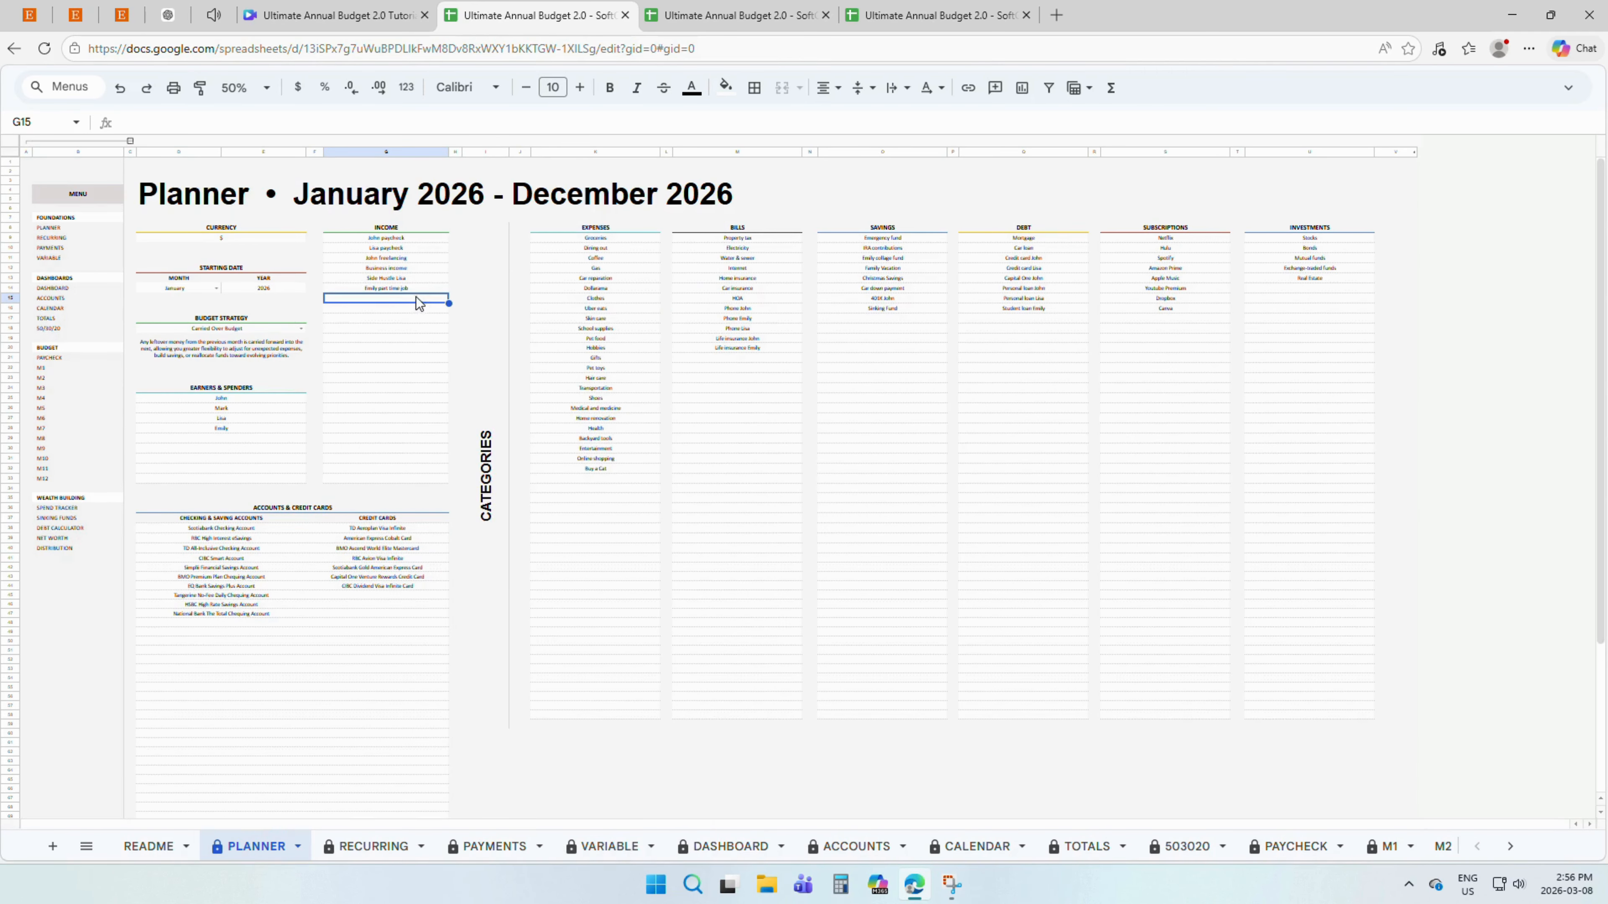
- Inspect the navigation menu in columns A:B and follow its link to the DASHBOARD sheet
left_click_drag(76, 156, 26, 153)
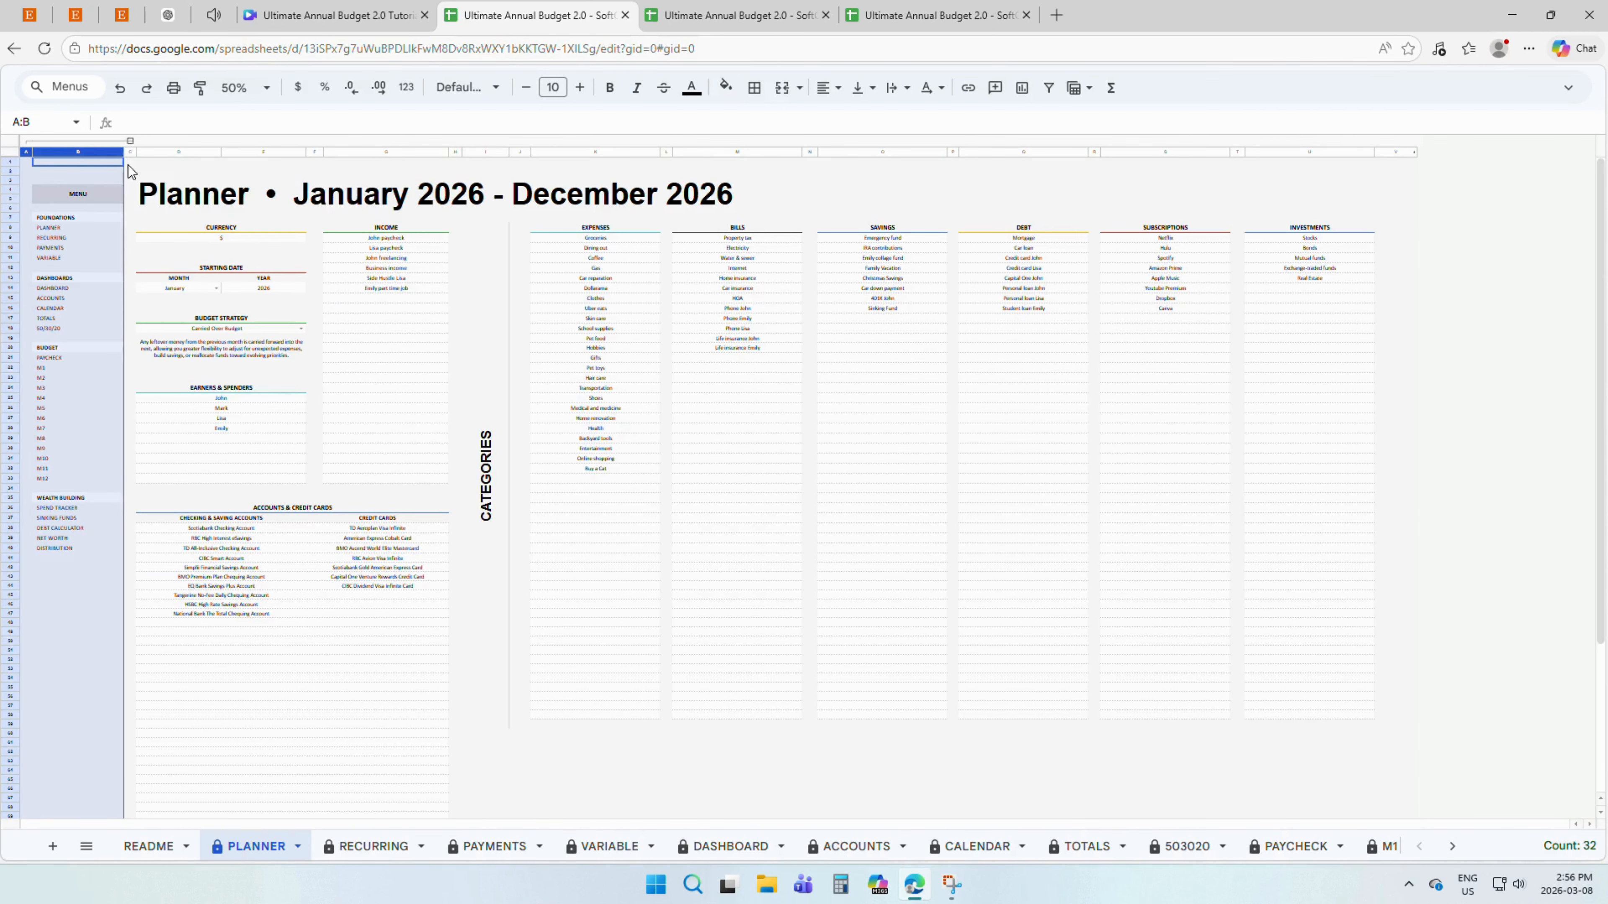
left_click(127, 164)
left_click(102, 194)
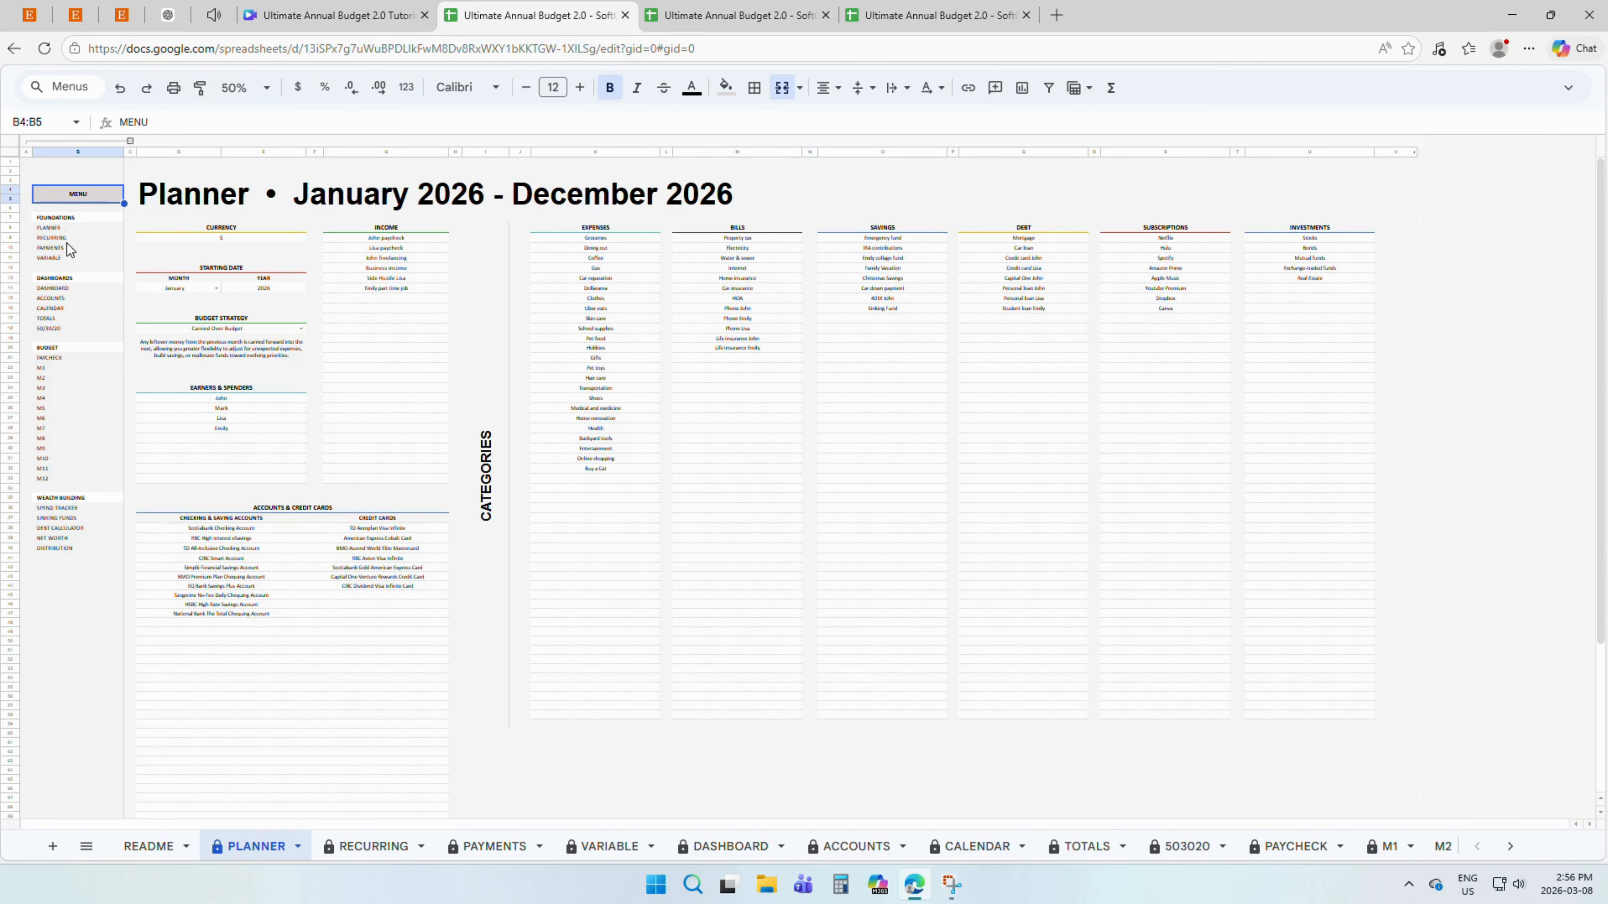
mouse_move(65, 508)
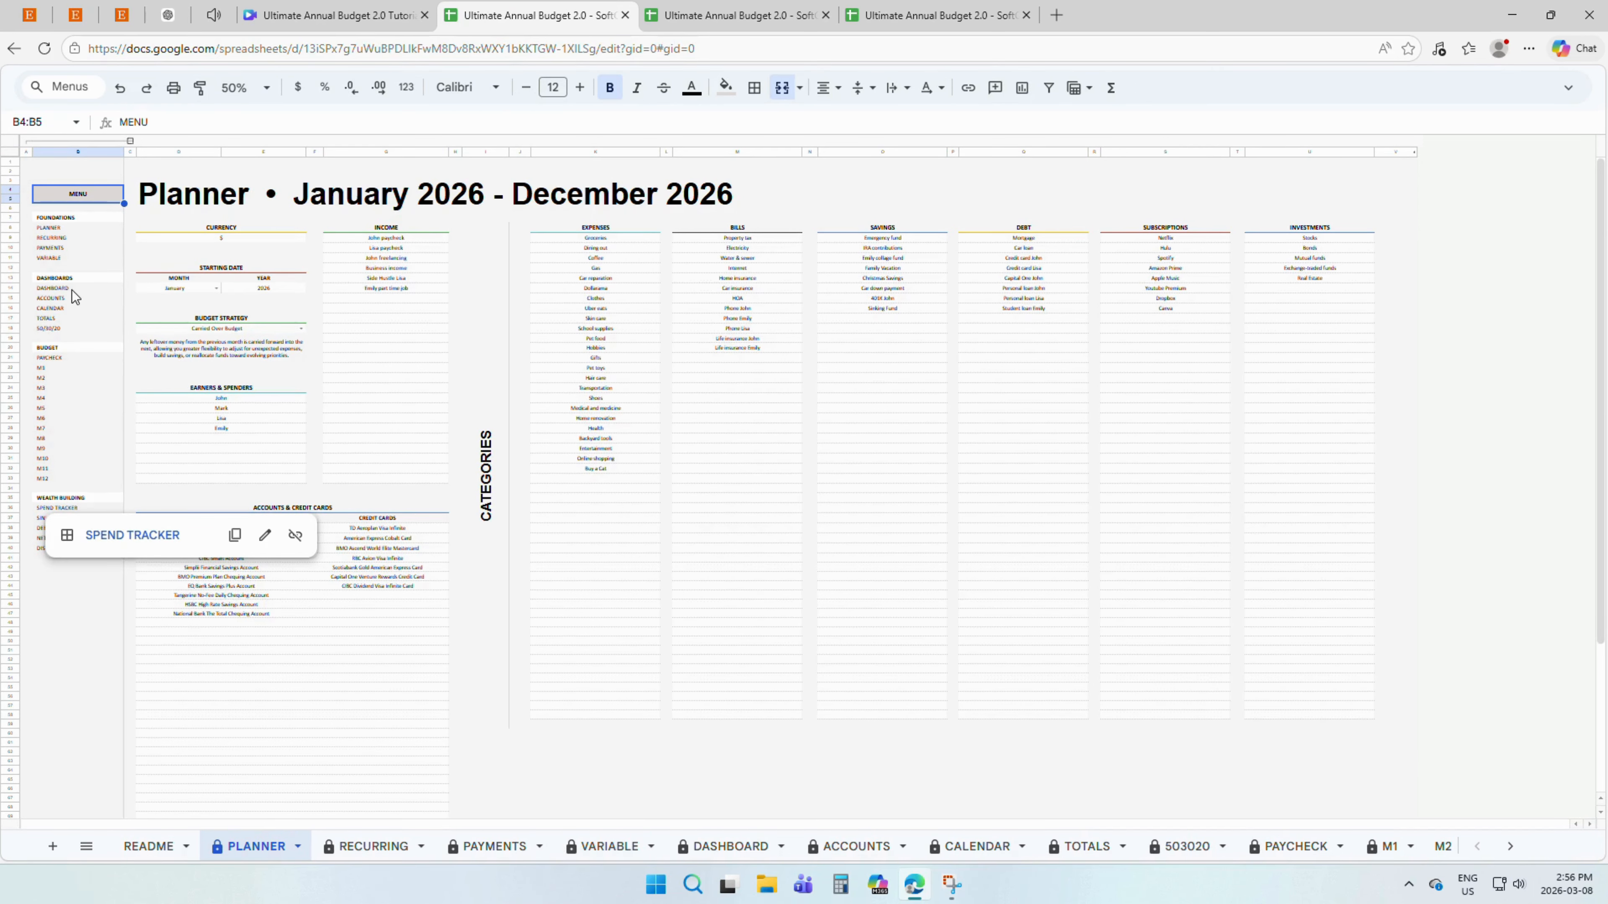
left_click(59, 290)
left_click(125, 311)
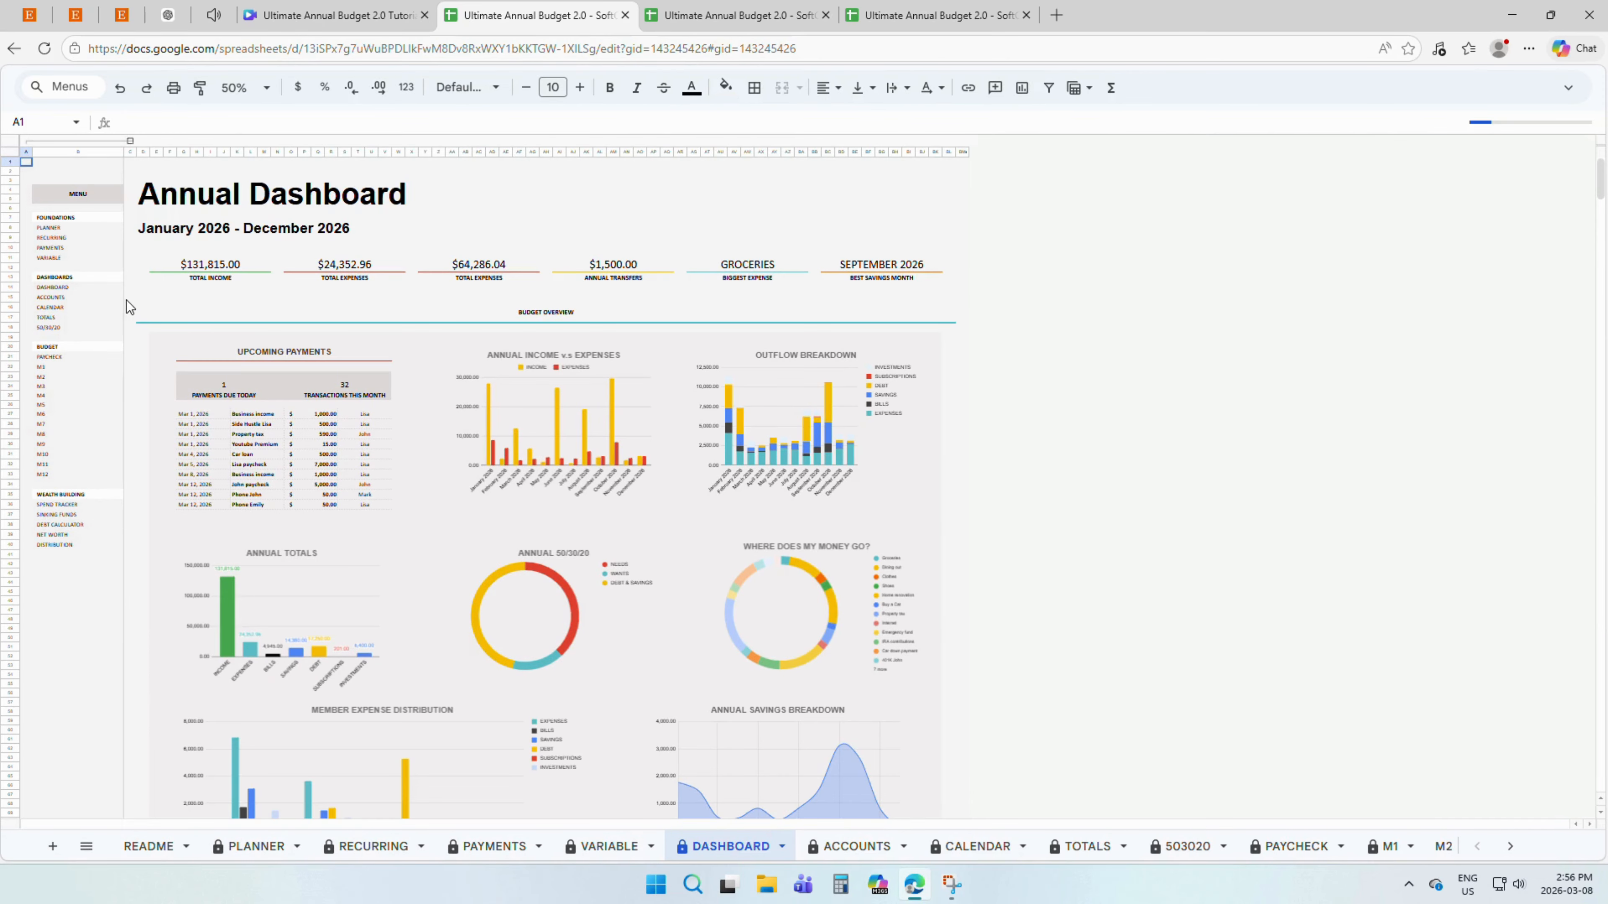
- Collapse the grouped menu columns on the dashboard and expand them again, accepting the protected-range edit both times
left_click(130, 142)
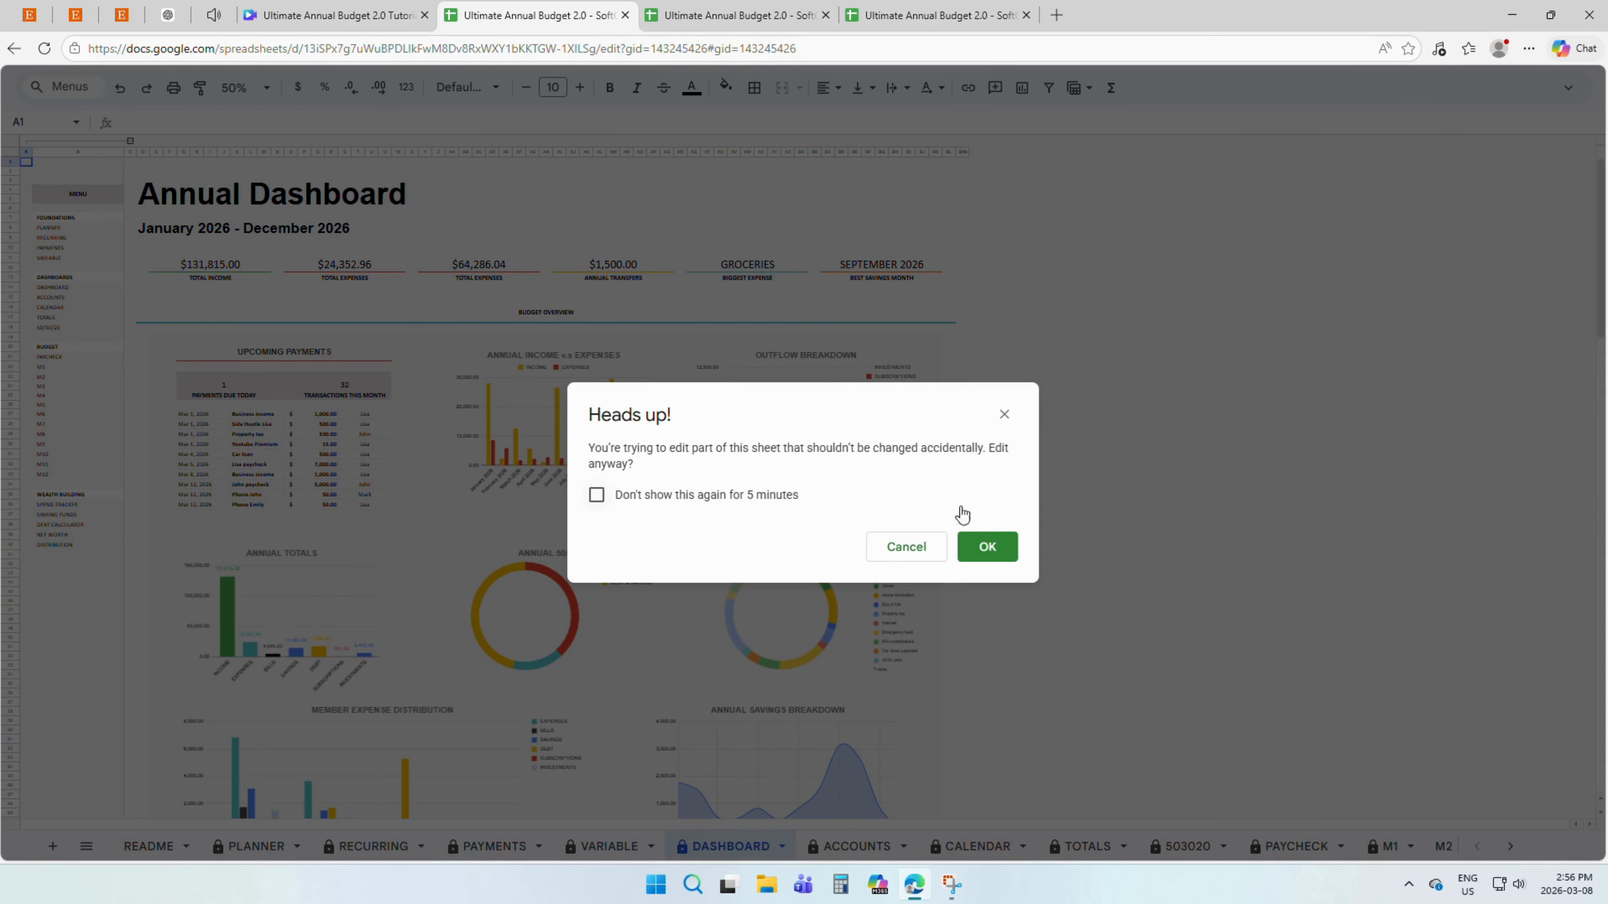
left_click(986, 546)
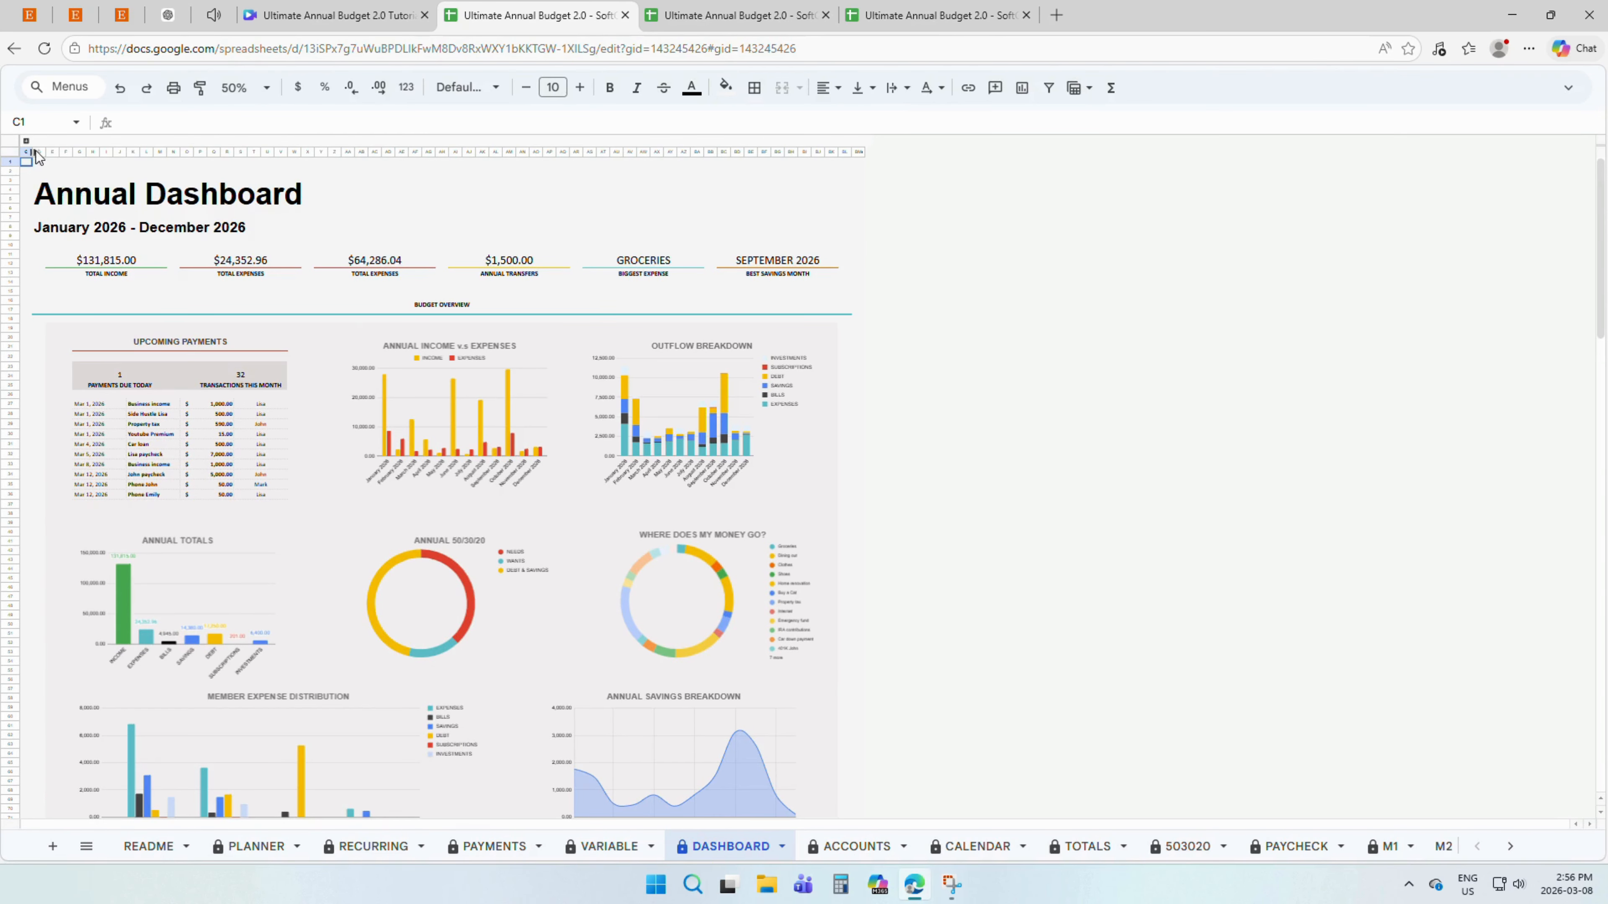
left_click(26, 141)
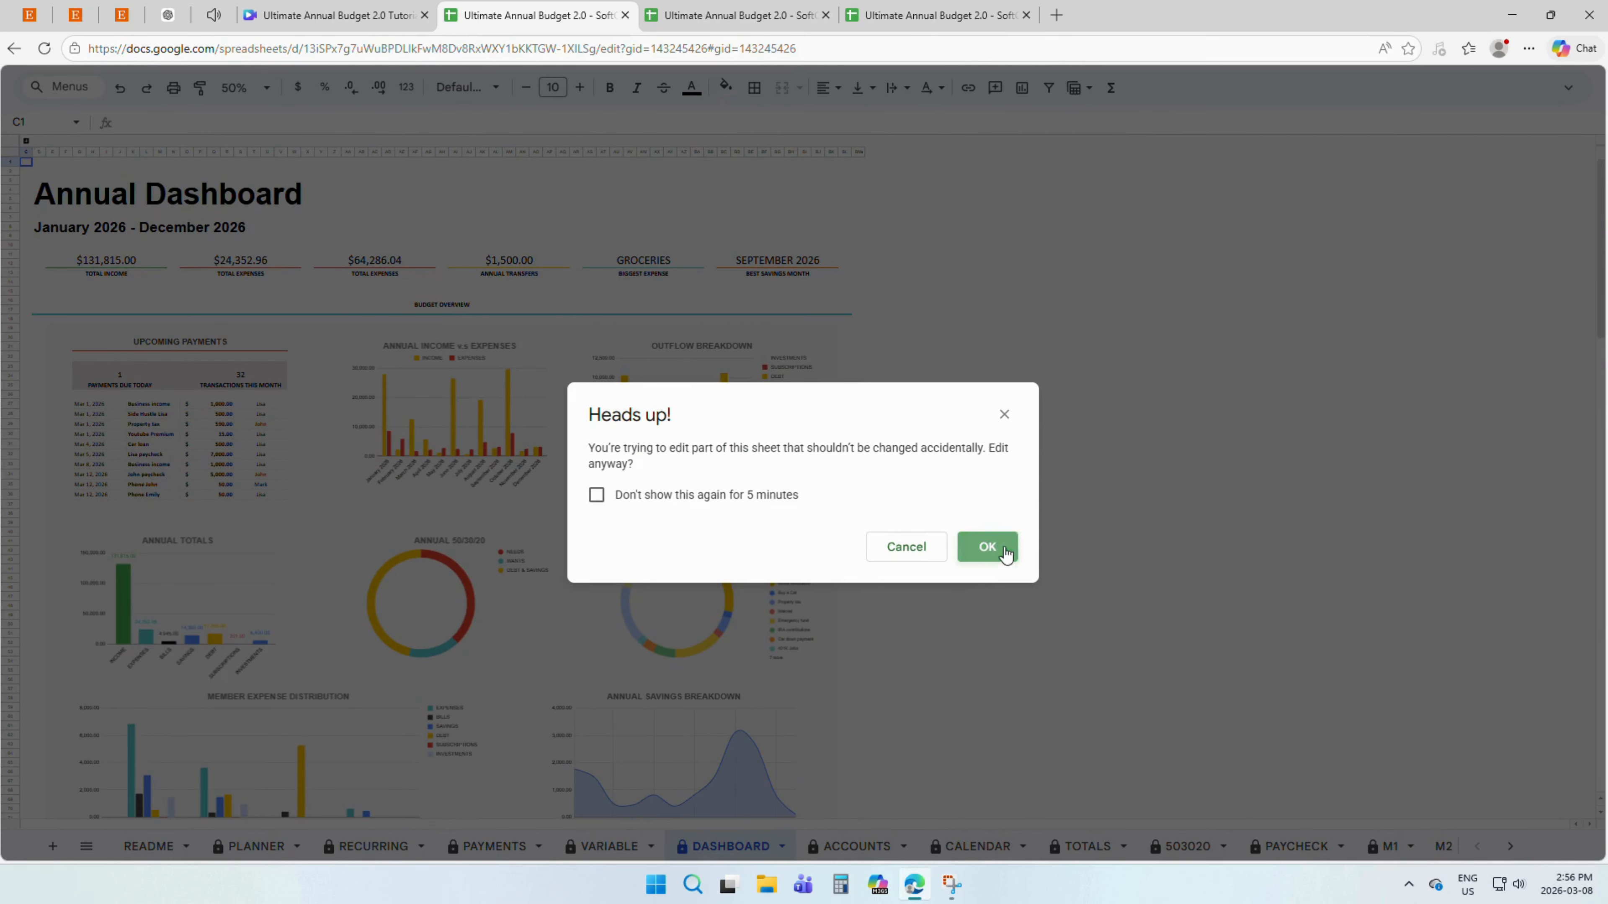
left_click(987, 546)
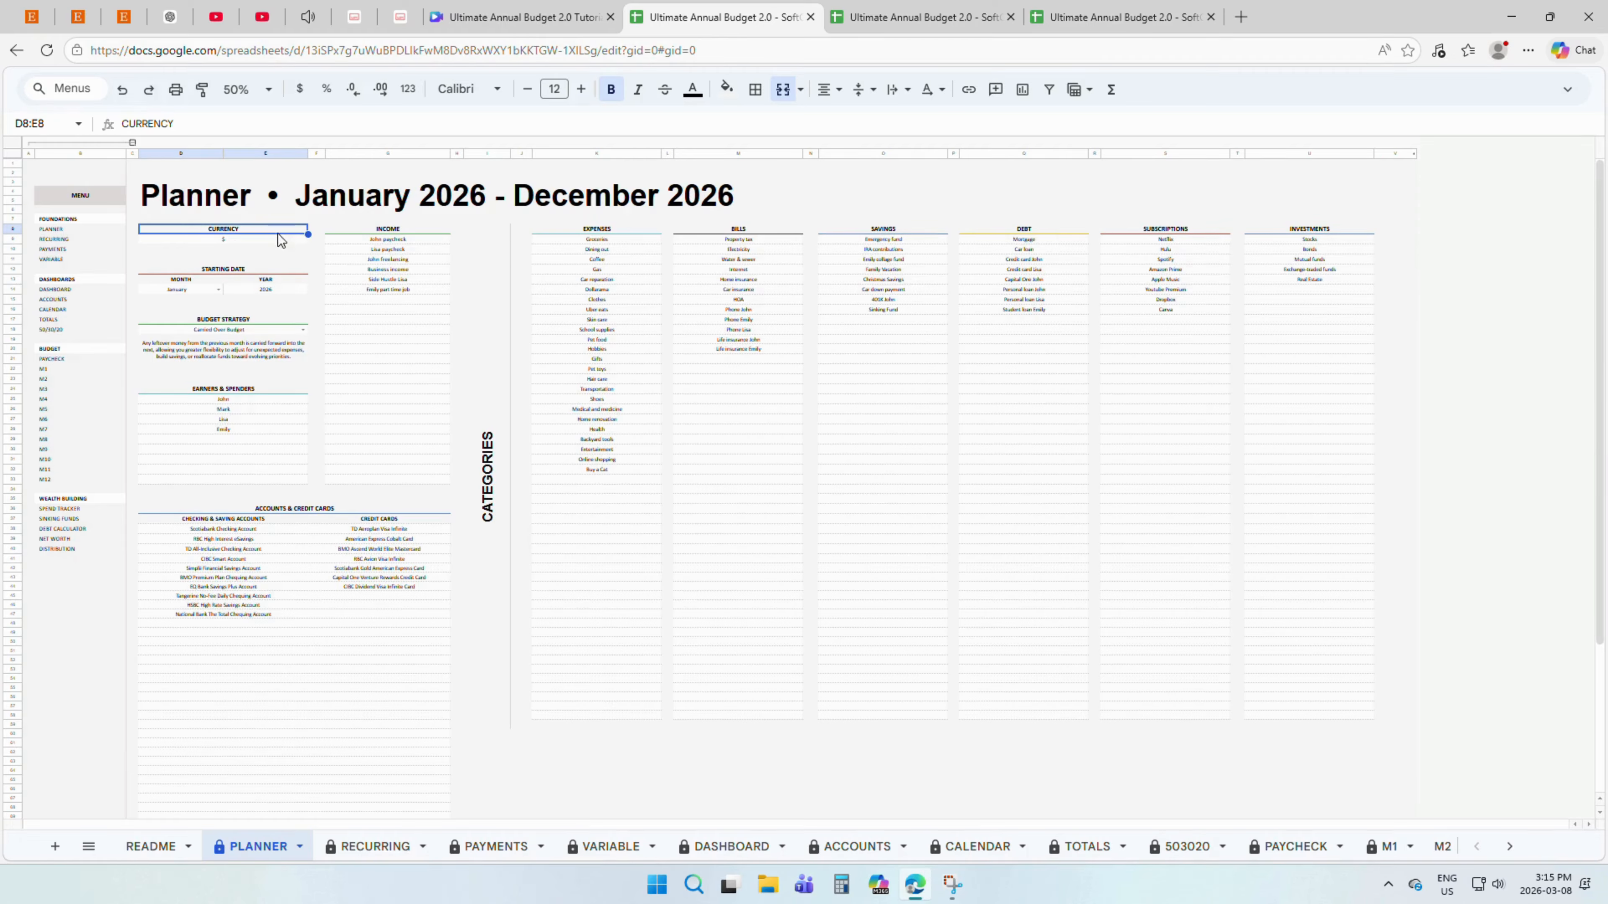
- Open the planner's CURRENCY cell for editing and confirm it with the $ symbol
left_click(234, 241)
double_click(235, 240)
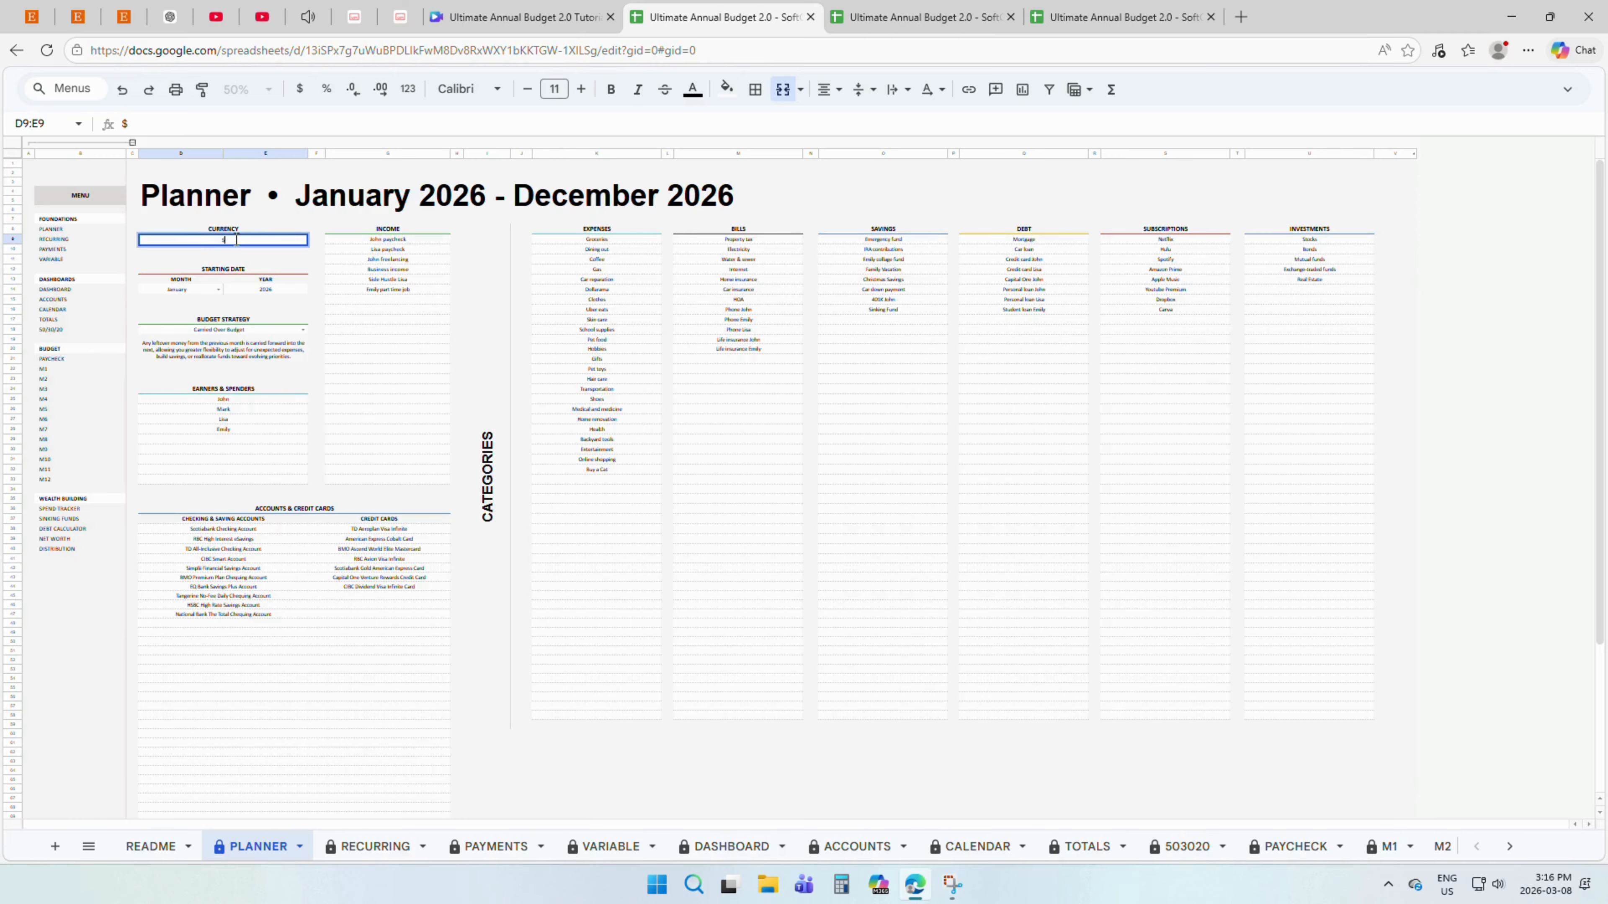
key("Return")
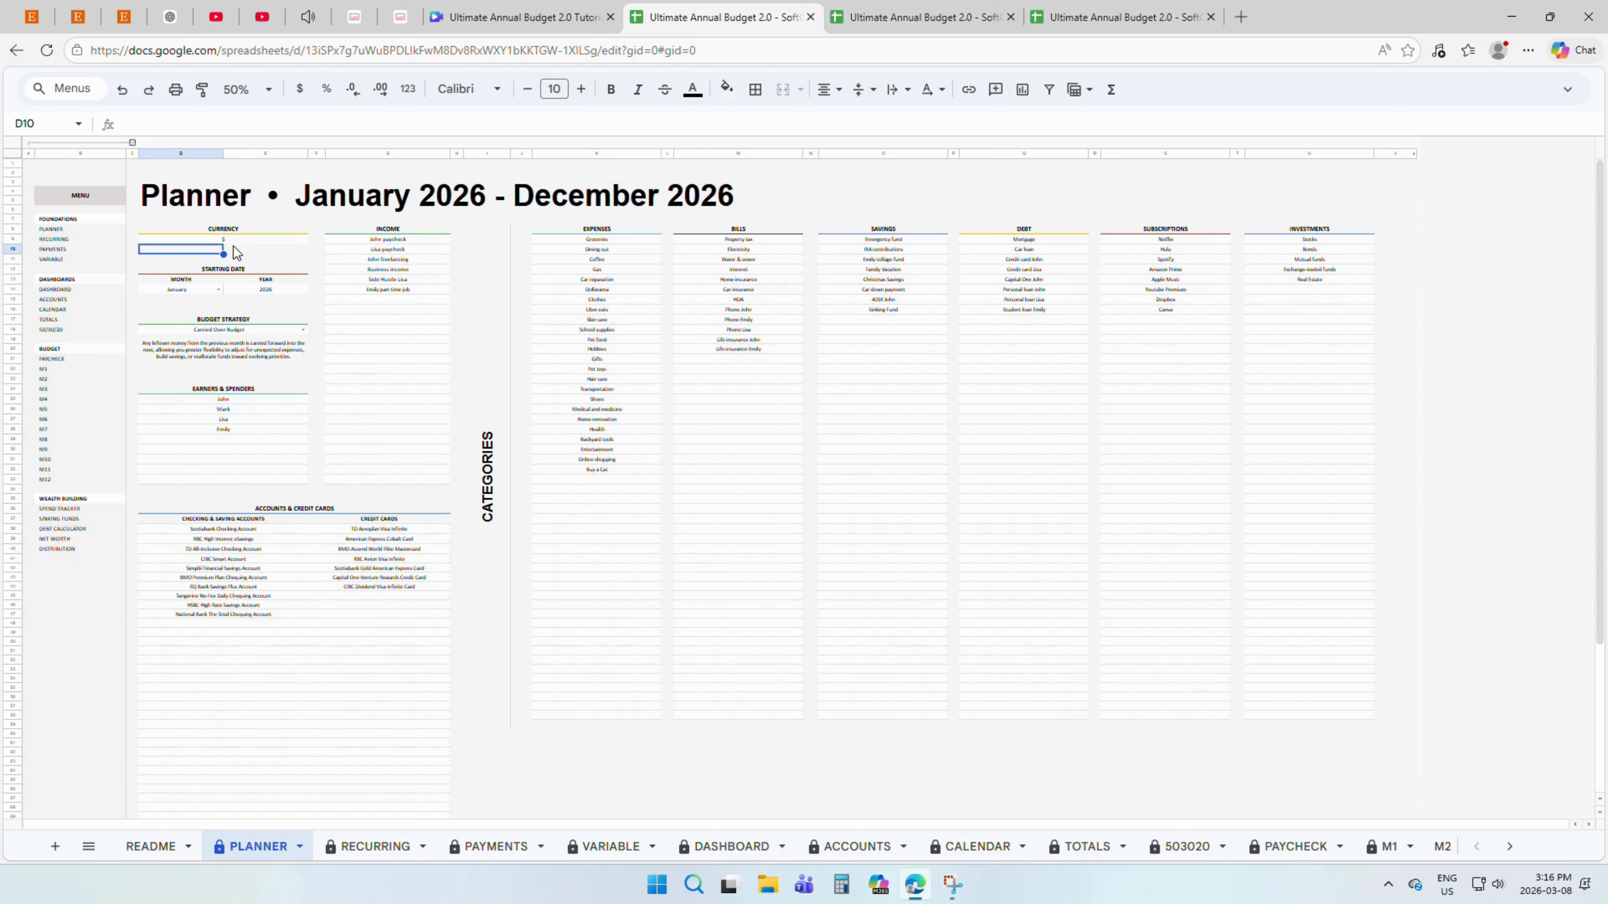
- Try February as the planner's starting month, open the starting year for editing, and return the month to January
left_click(236, 271)
left_click(218, 290)
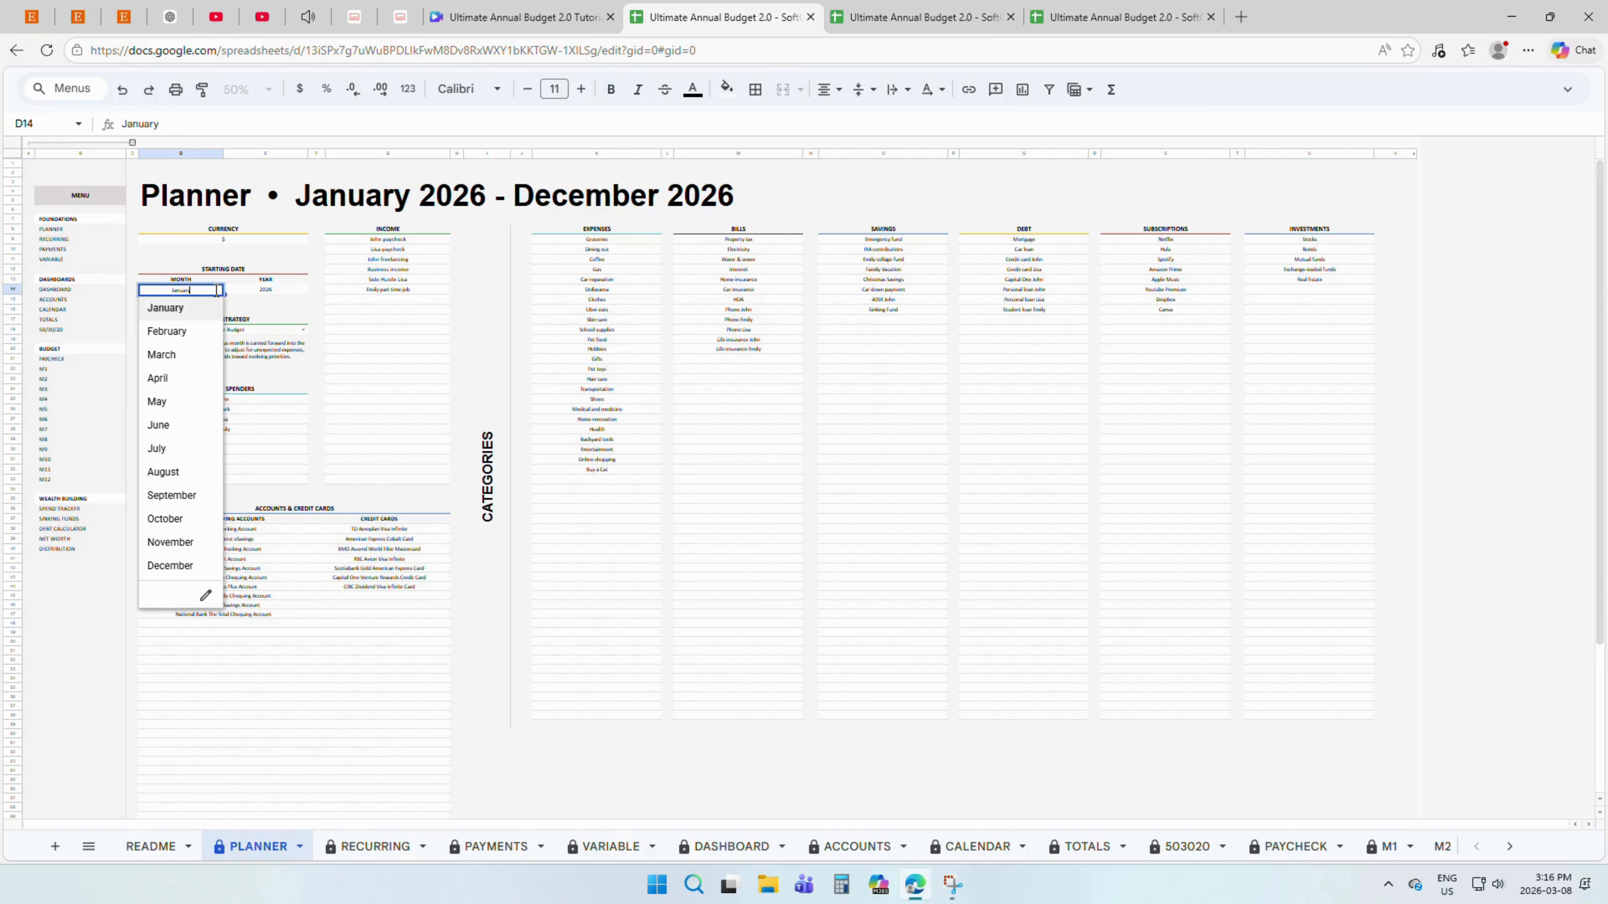
left_click(198, 334)
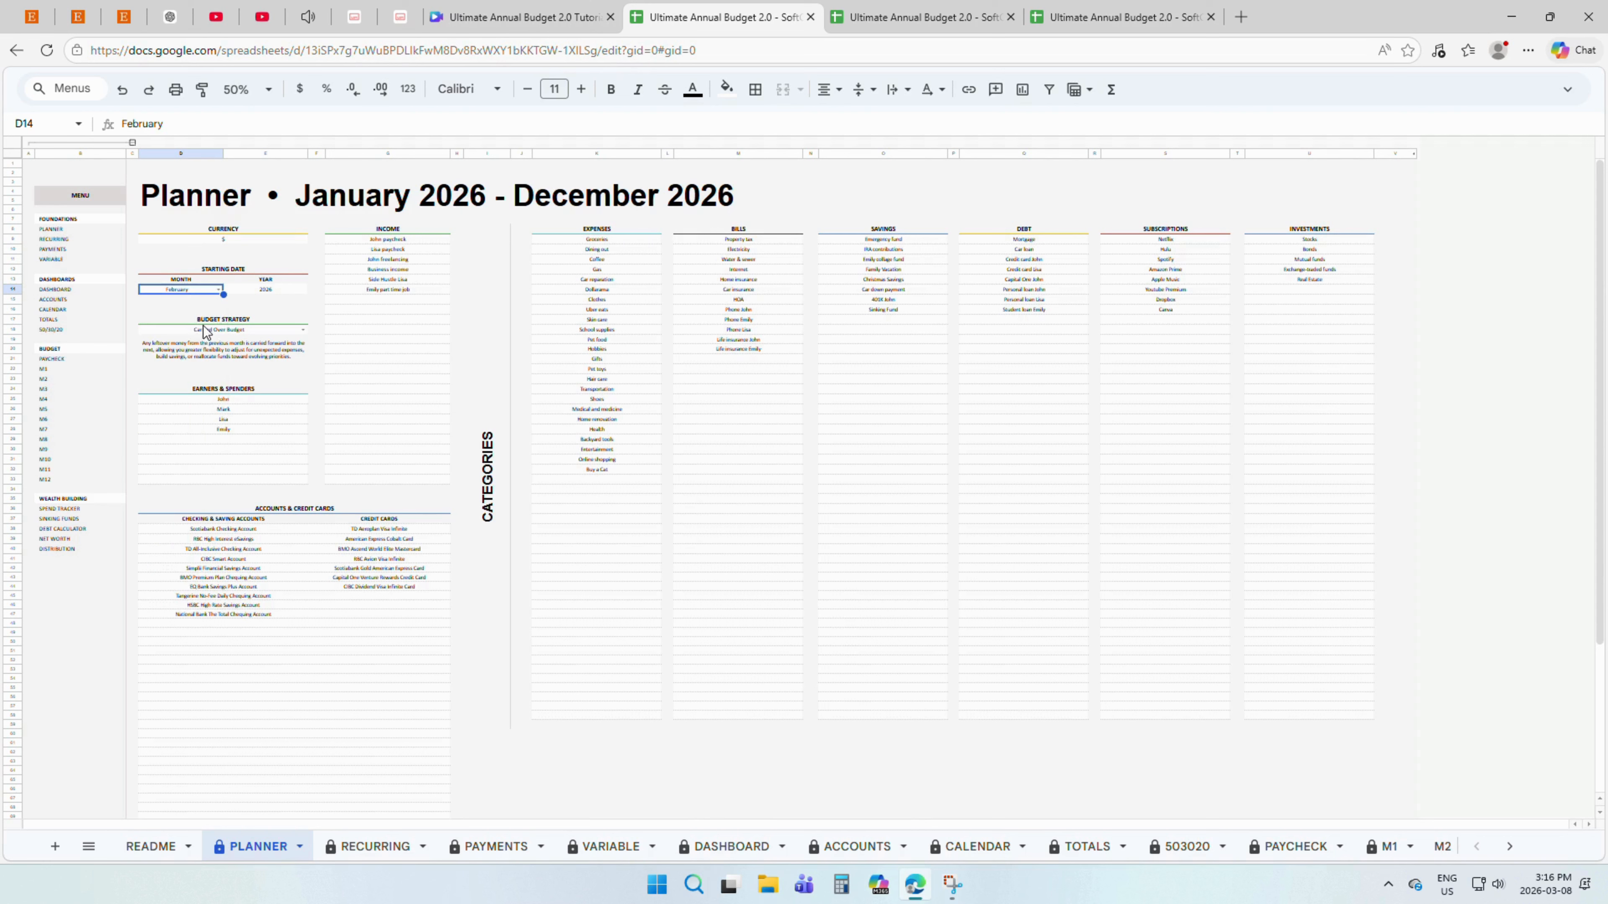
left_click(282, 292)
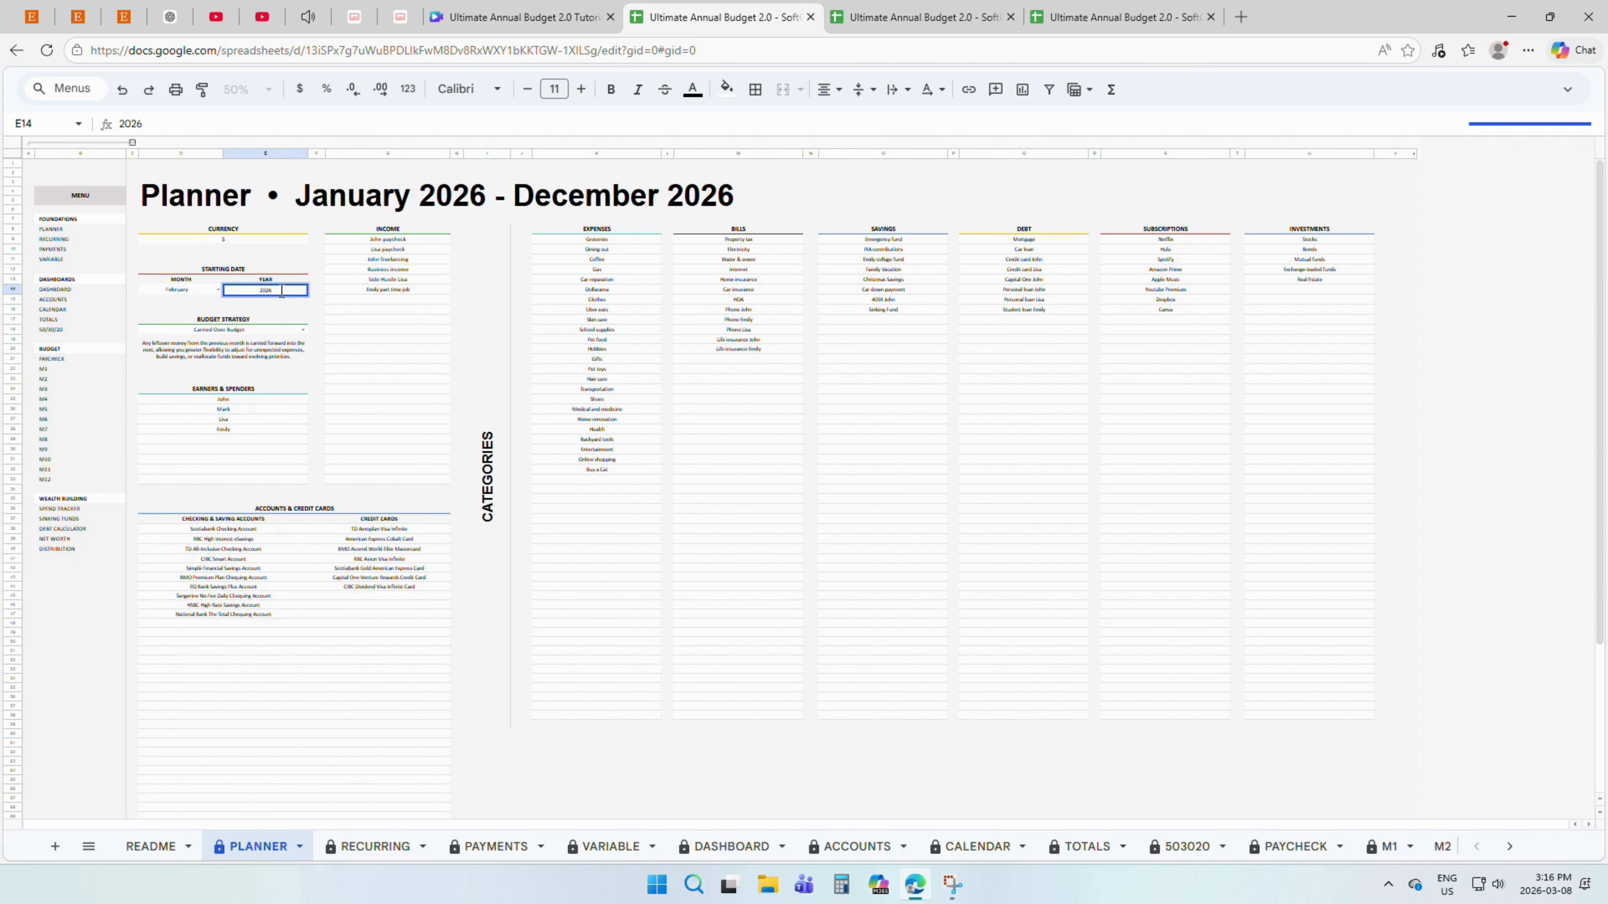
left_click(219, 290)
left_click(214, 310)
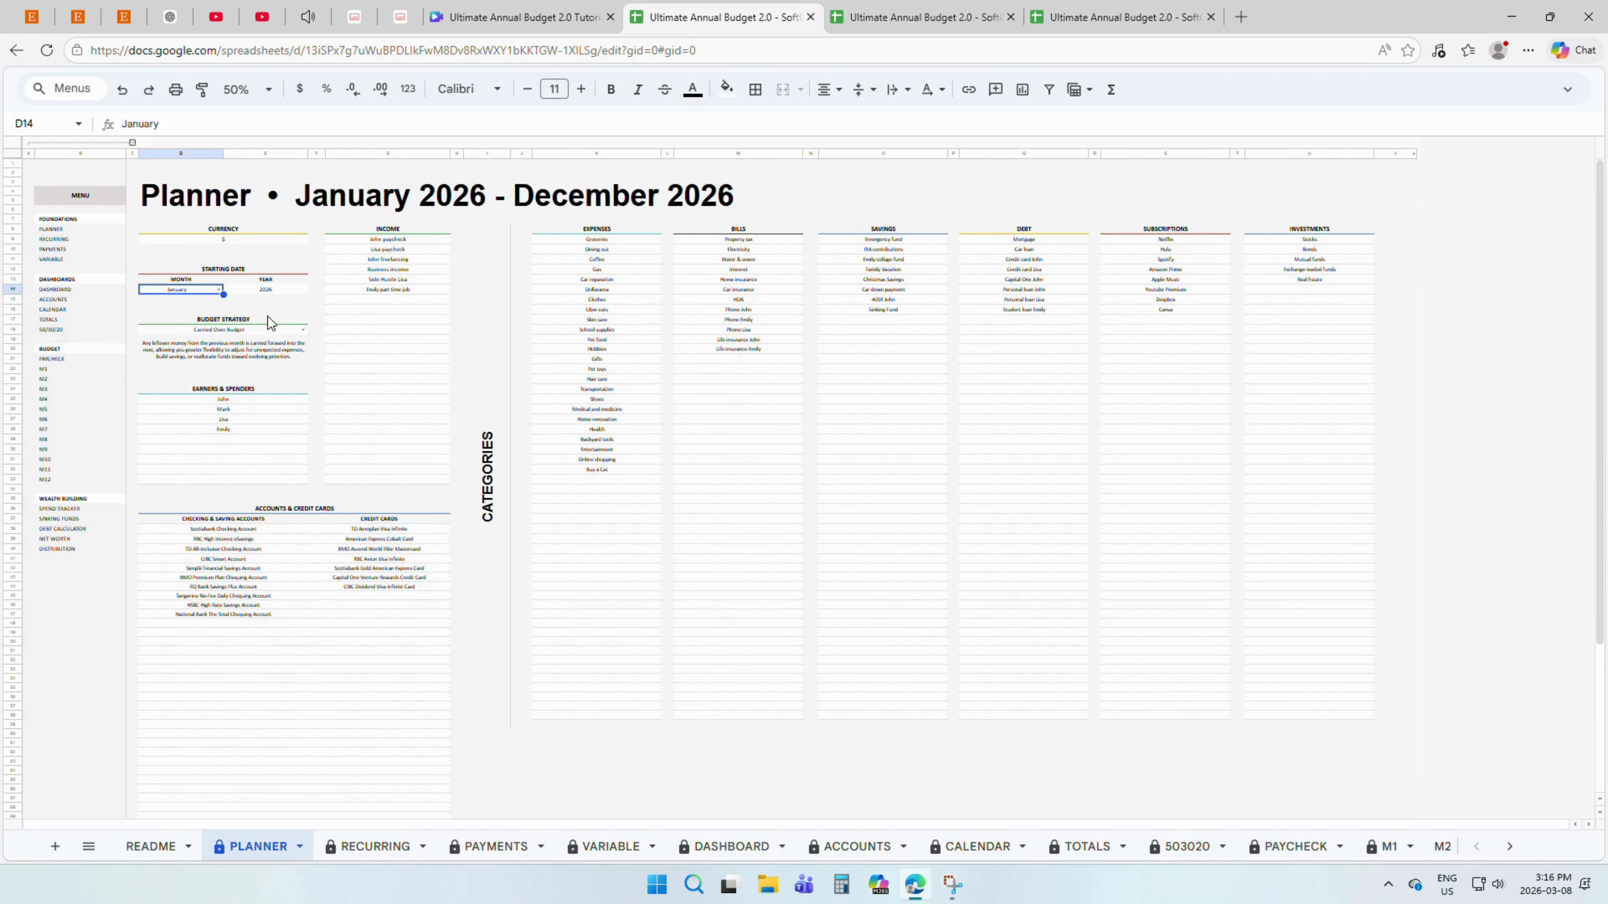
- Try July as the planner's starting month and return it to January
left_click(216, 292)
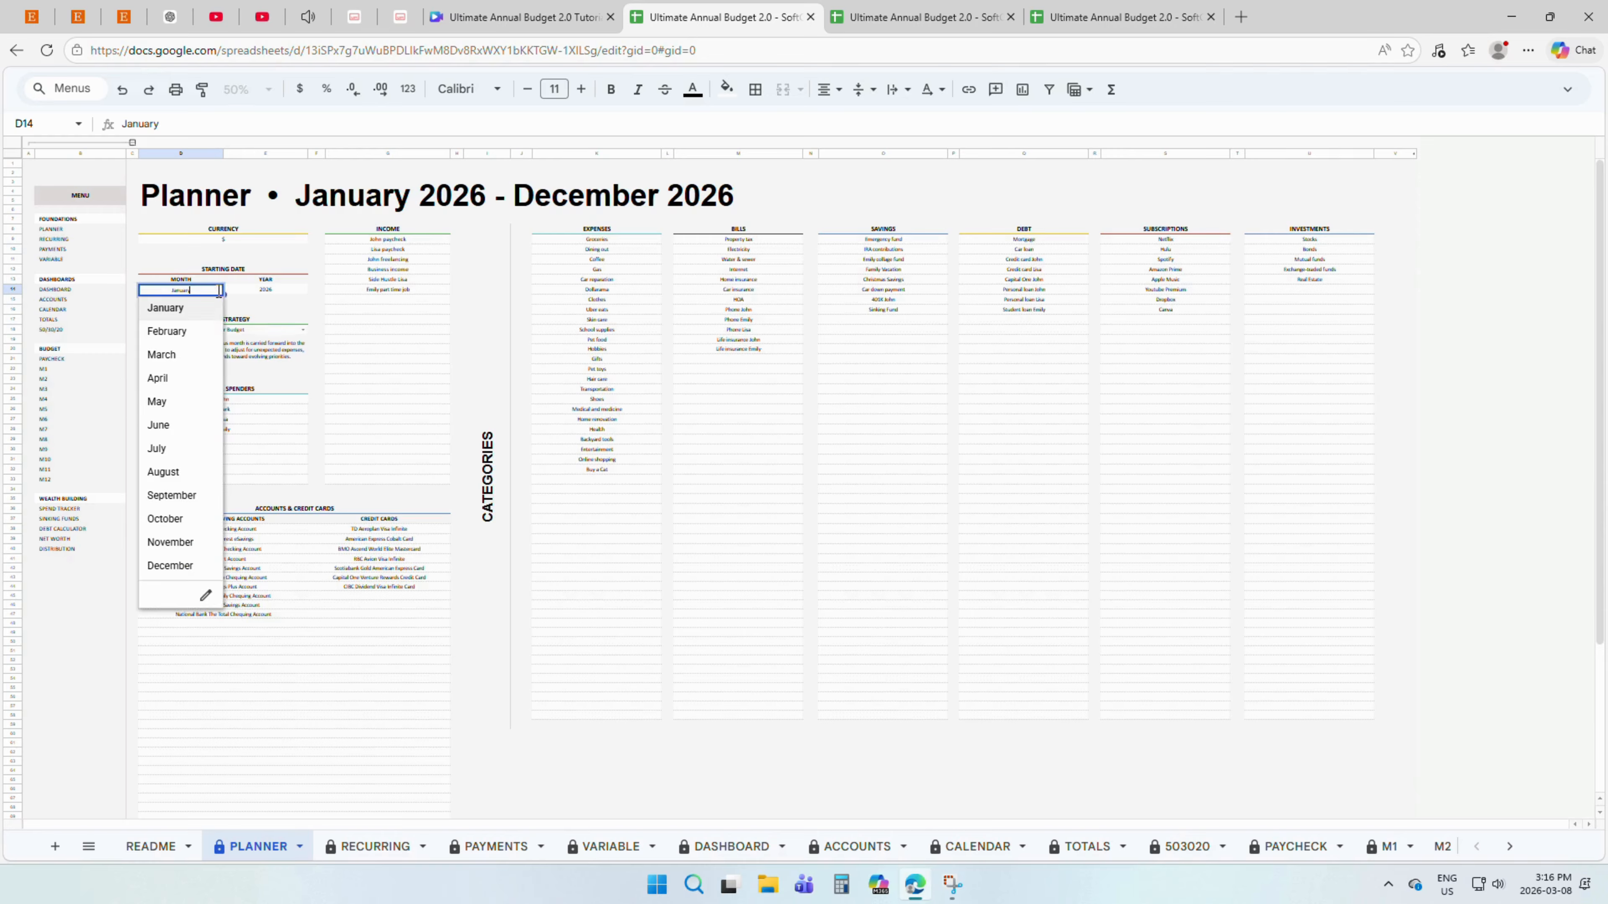
left_click(183, 450)
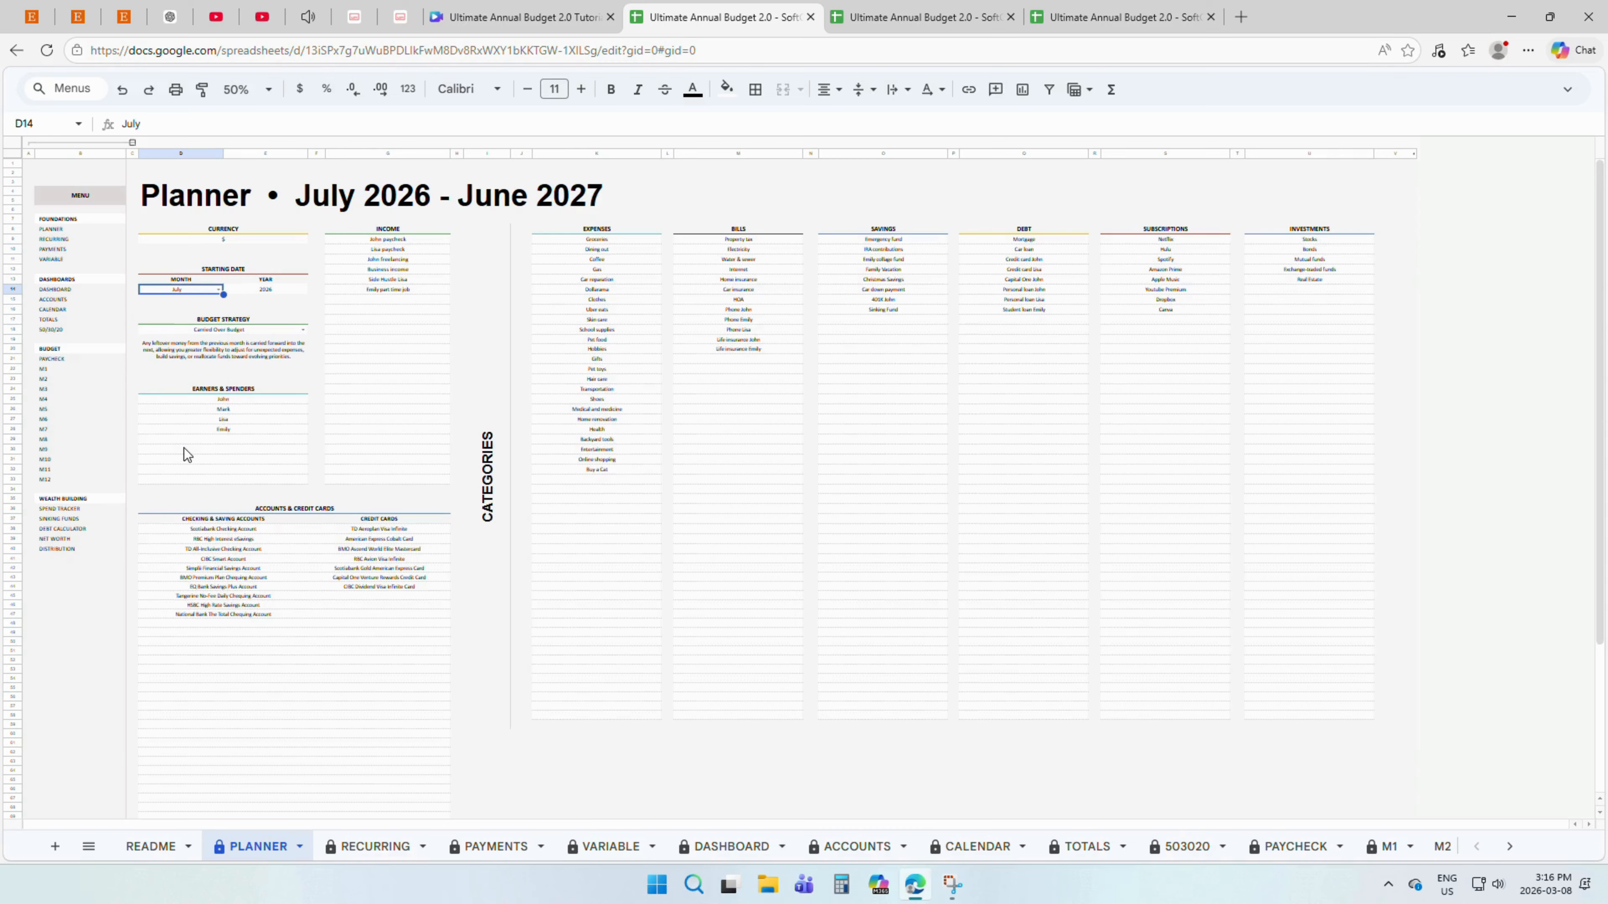
left_click(216, 290)
left_click(216, 312)
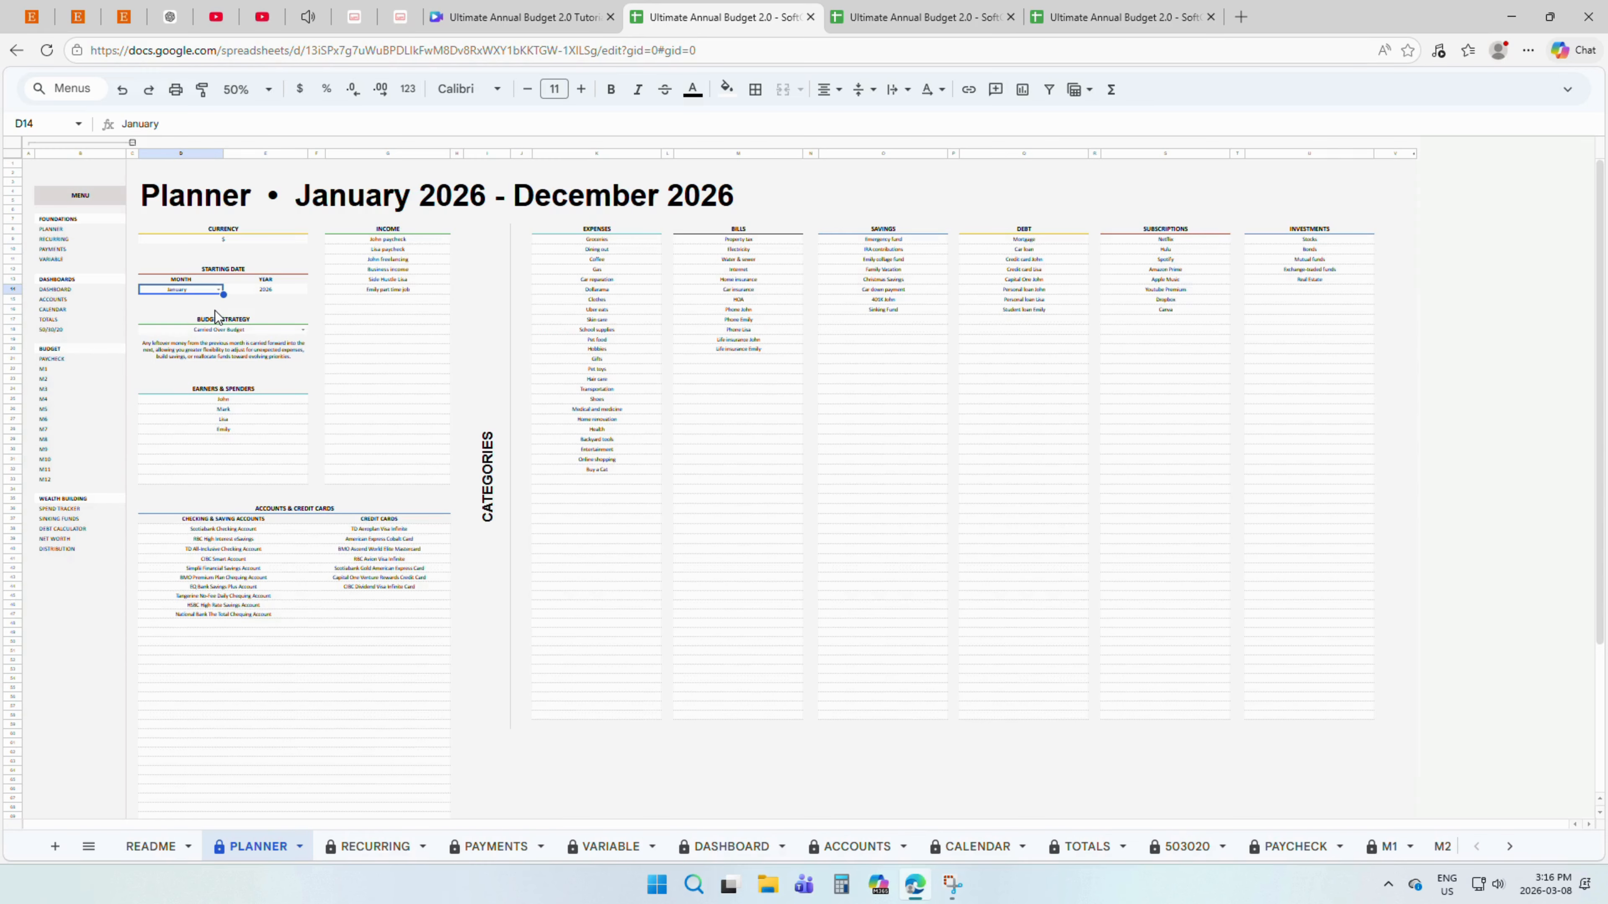
- Set the budget strategy to Zero Based Budget and select the description below it
left_click(260, 319)
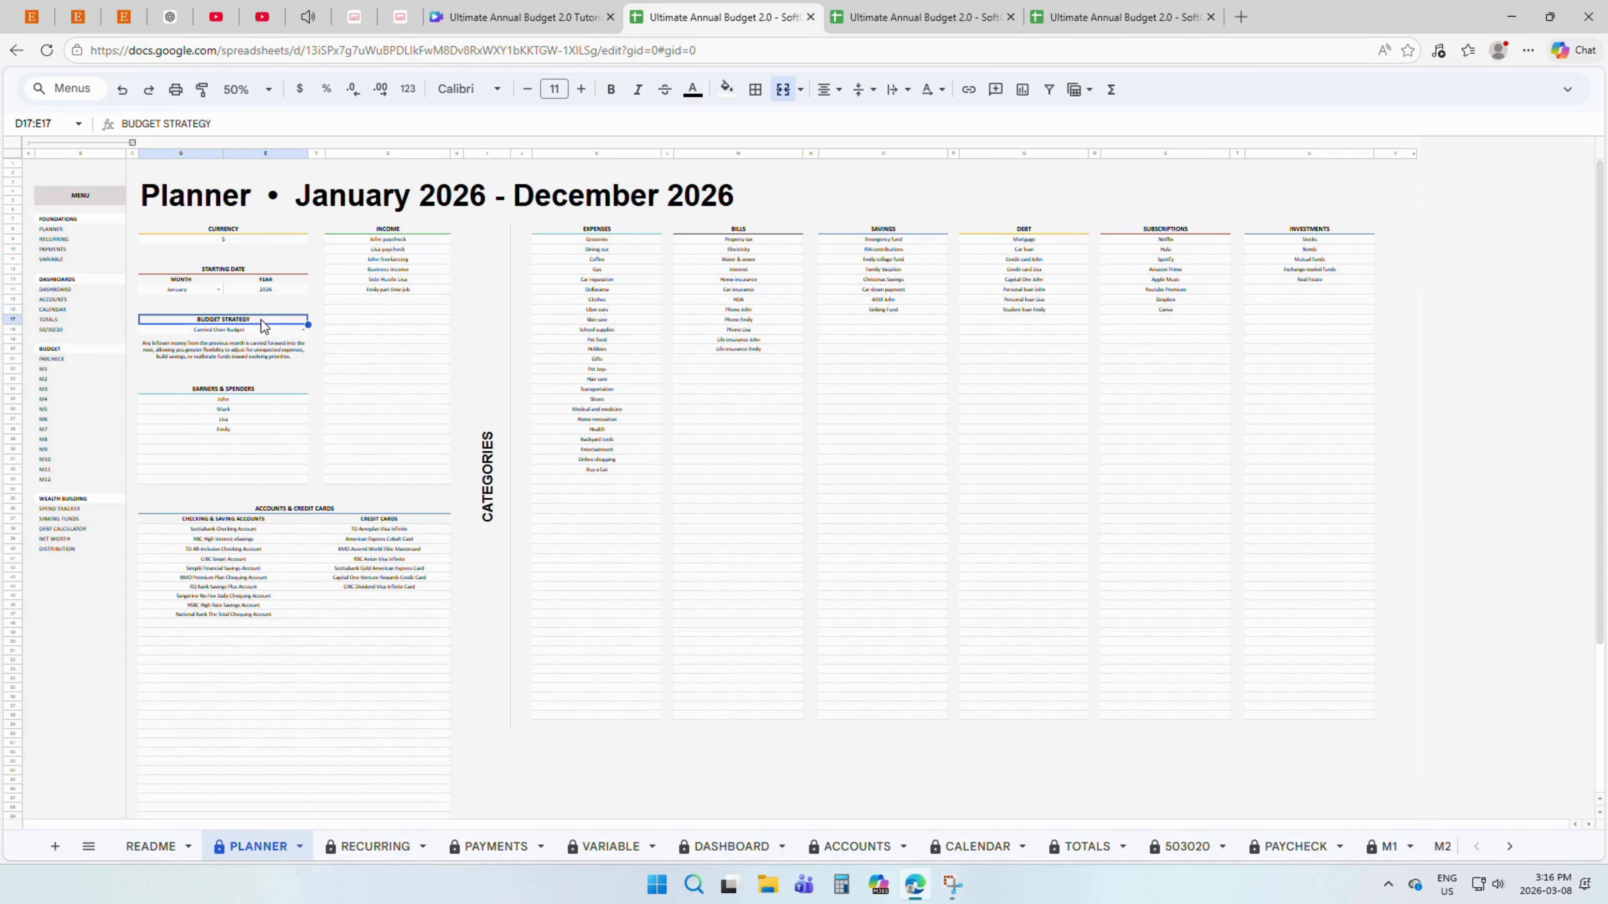
left_click(304, 330)
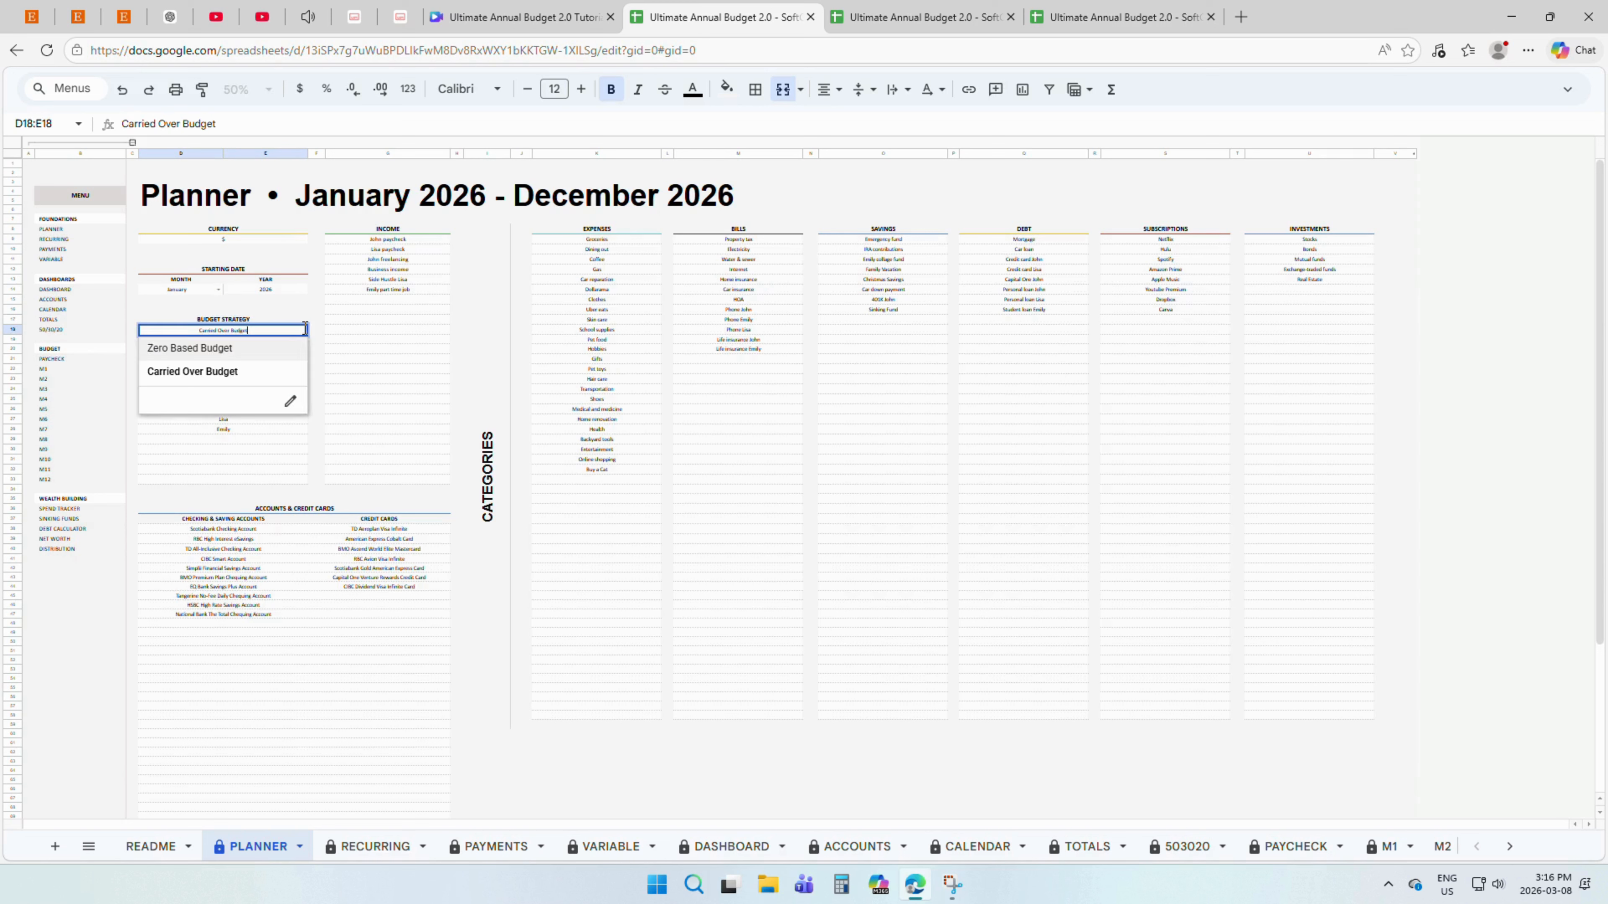
left_click(286, 357)
left_click(287, 359)
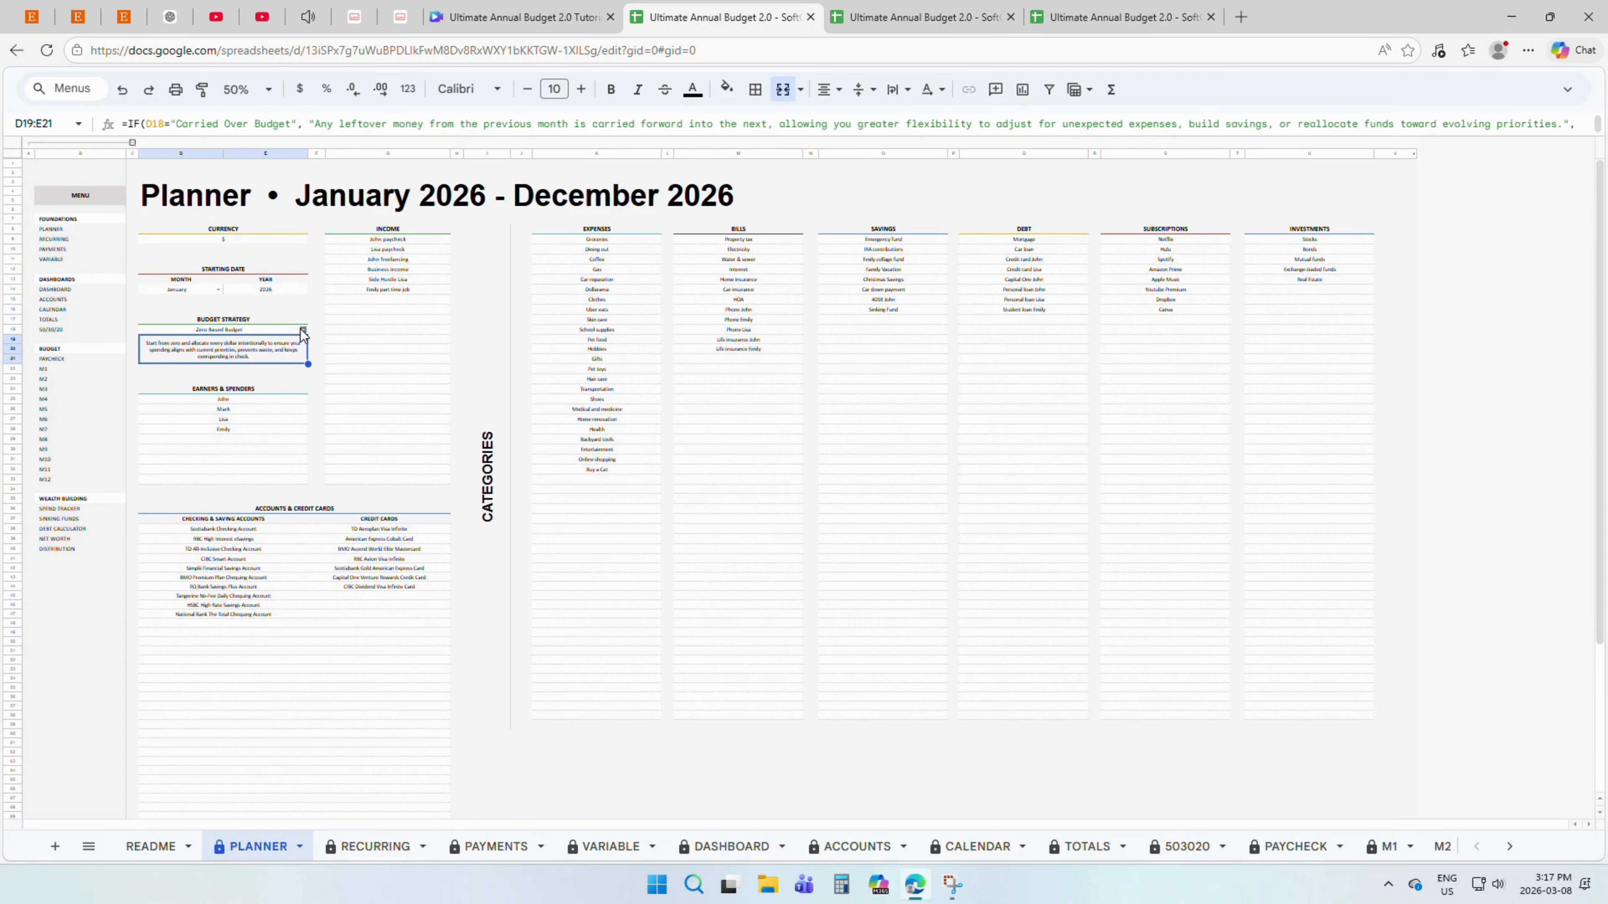
- Set the budget strategy to Carried Over Budget and select the description below it
left_click(301, 330)
left_click(289, 370)
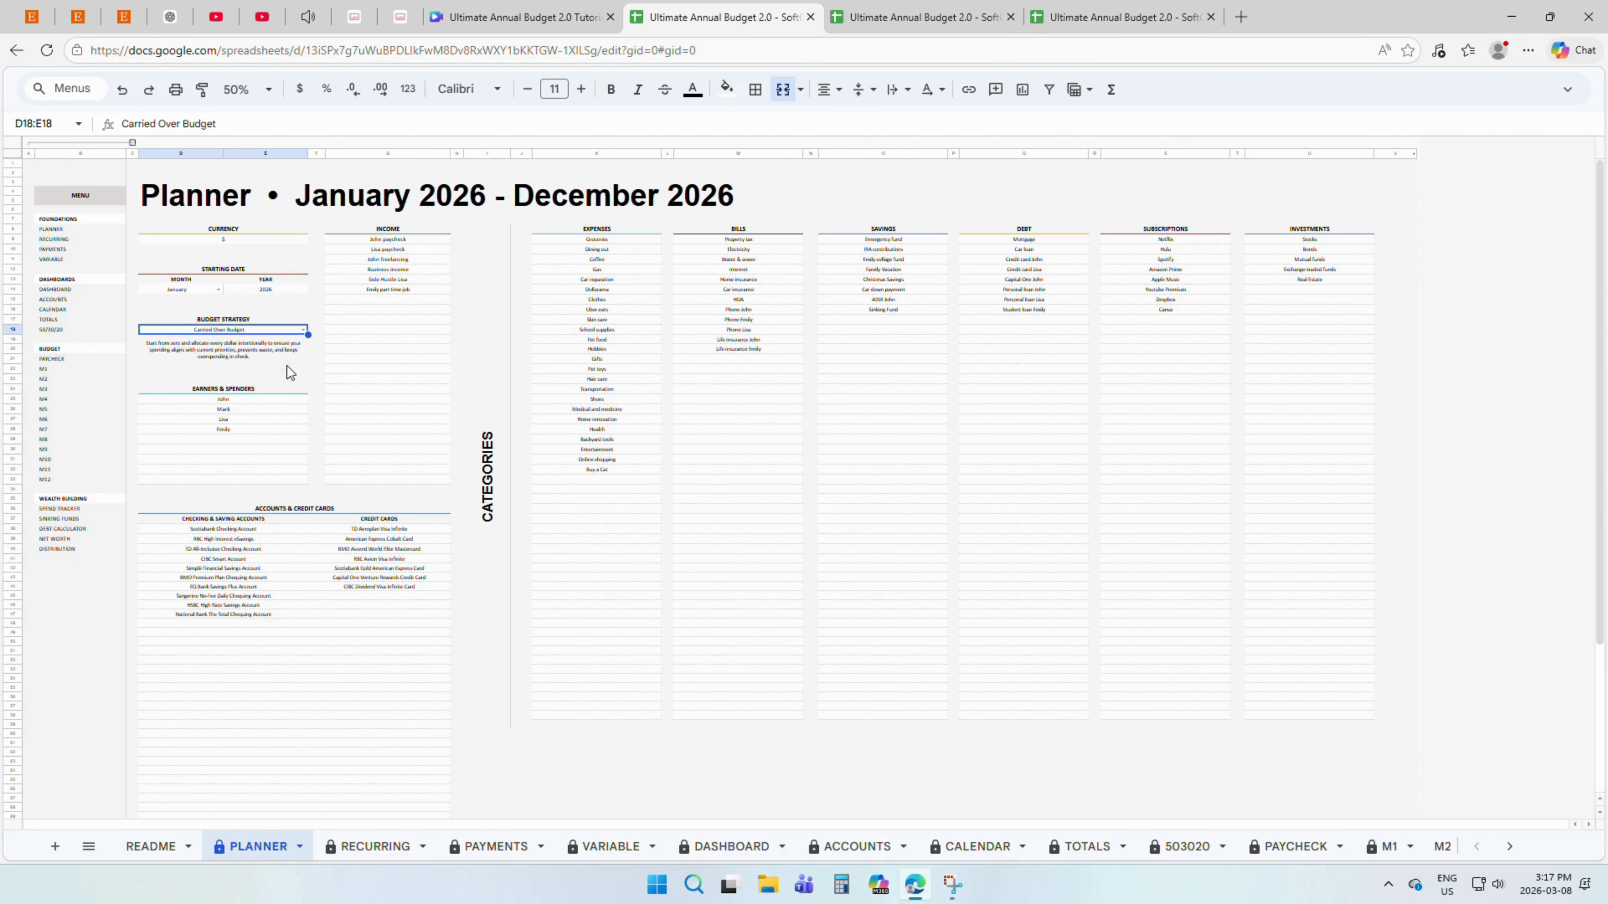
left_click(286, 364)
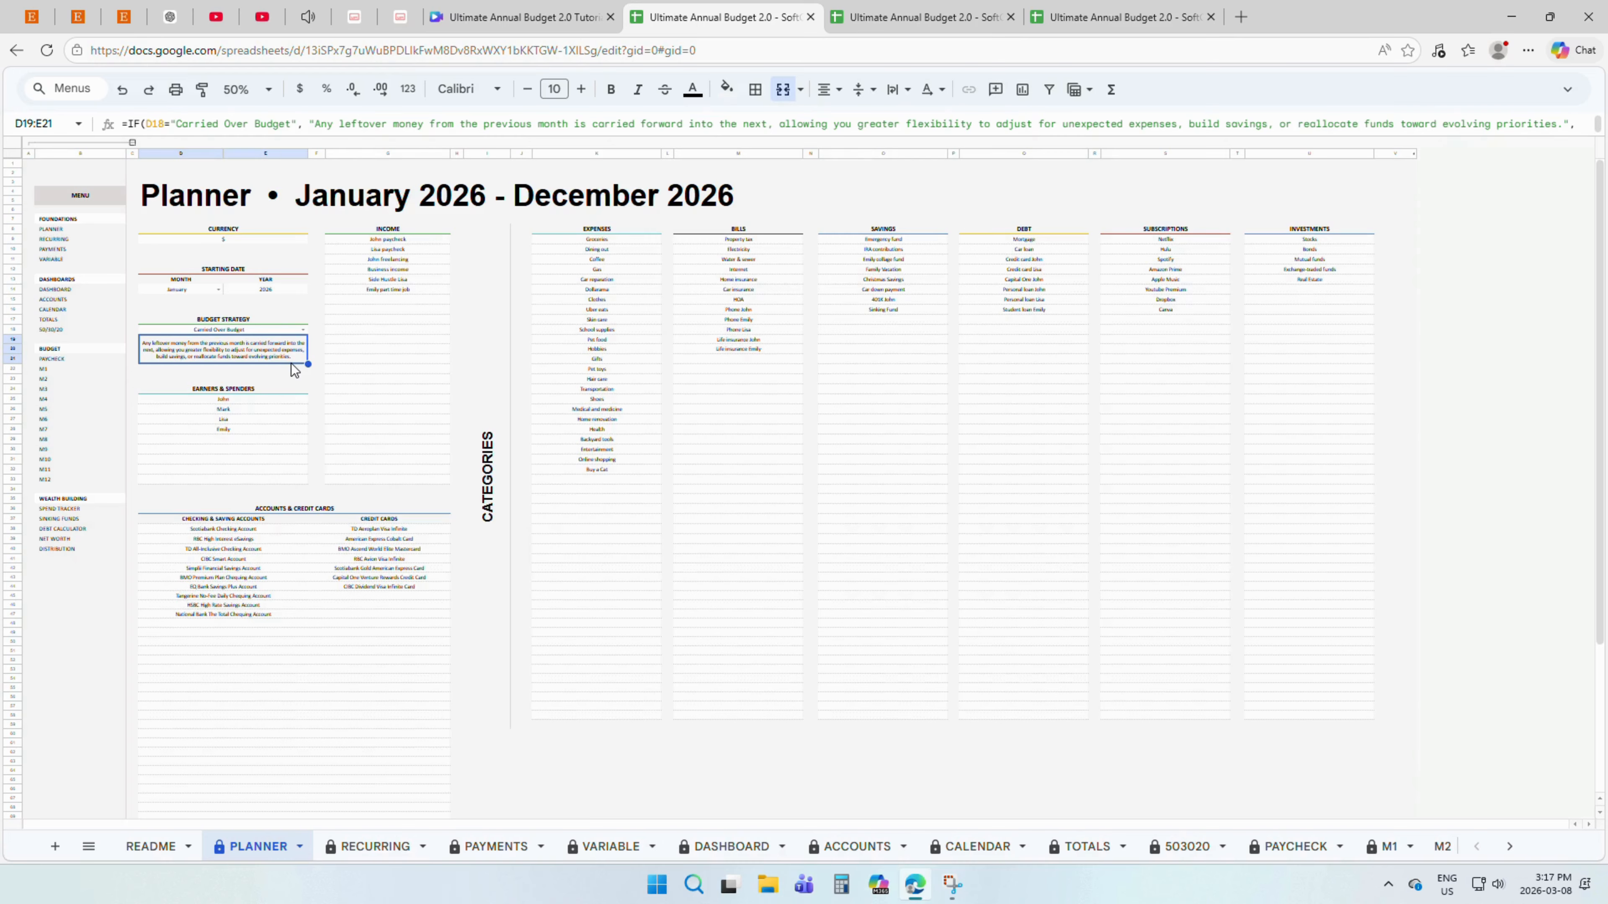
- Review the EARNERS & SPENDERS list by selecting its range D25:E33 and each filled-in entry
left_click(291, 389)
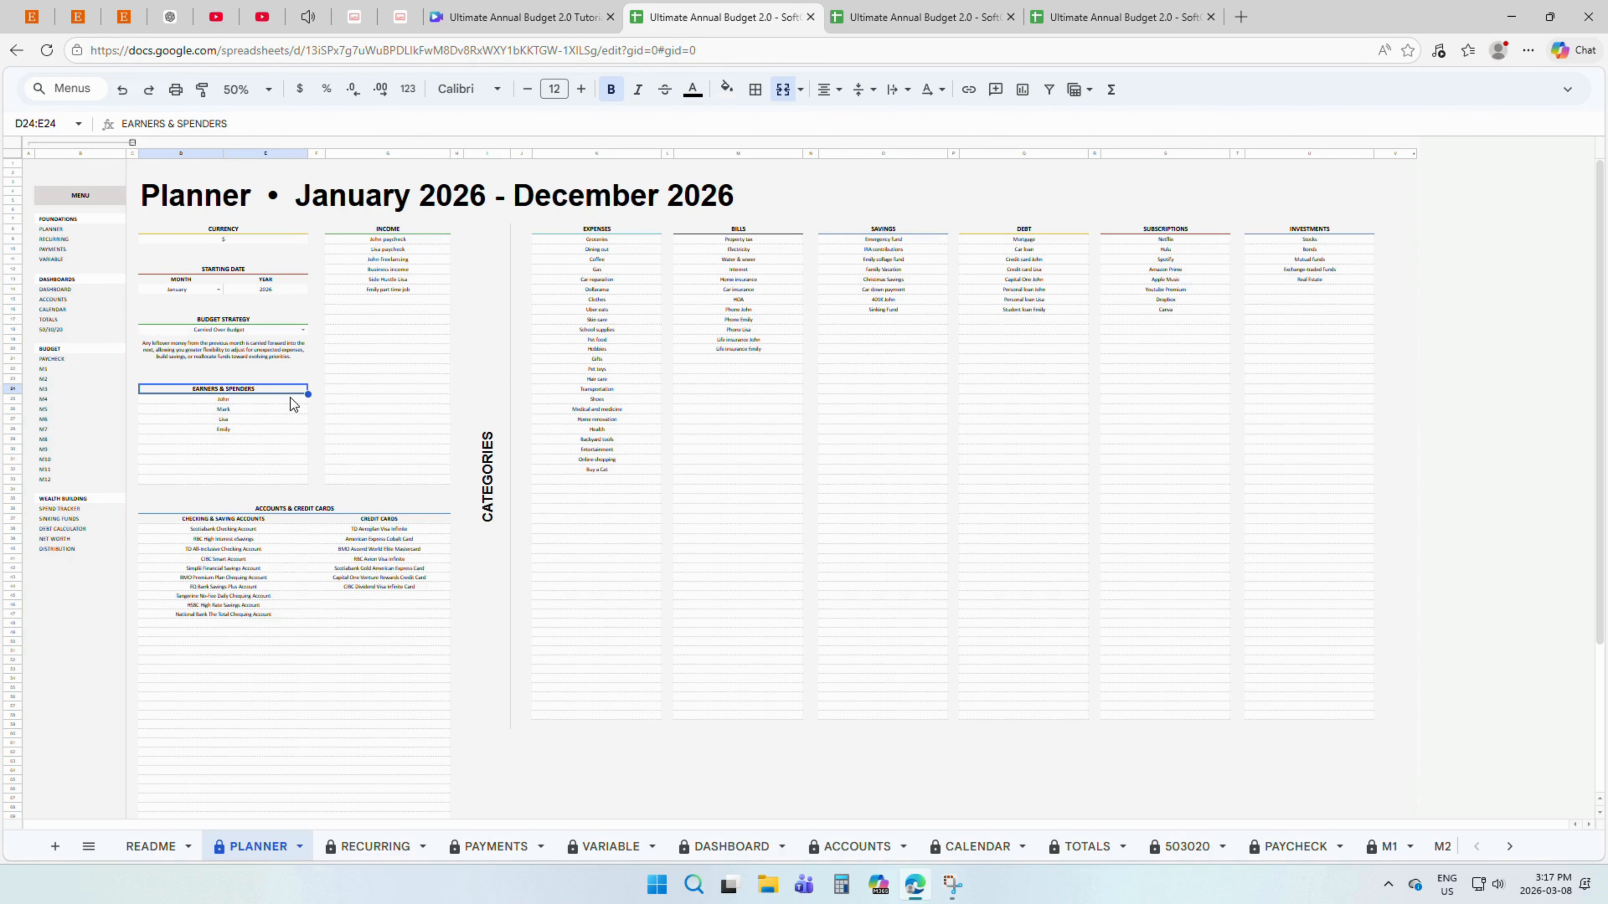
left_click_drag(291, 397, 281, 481)
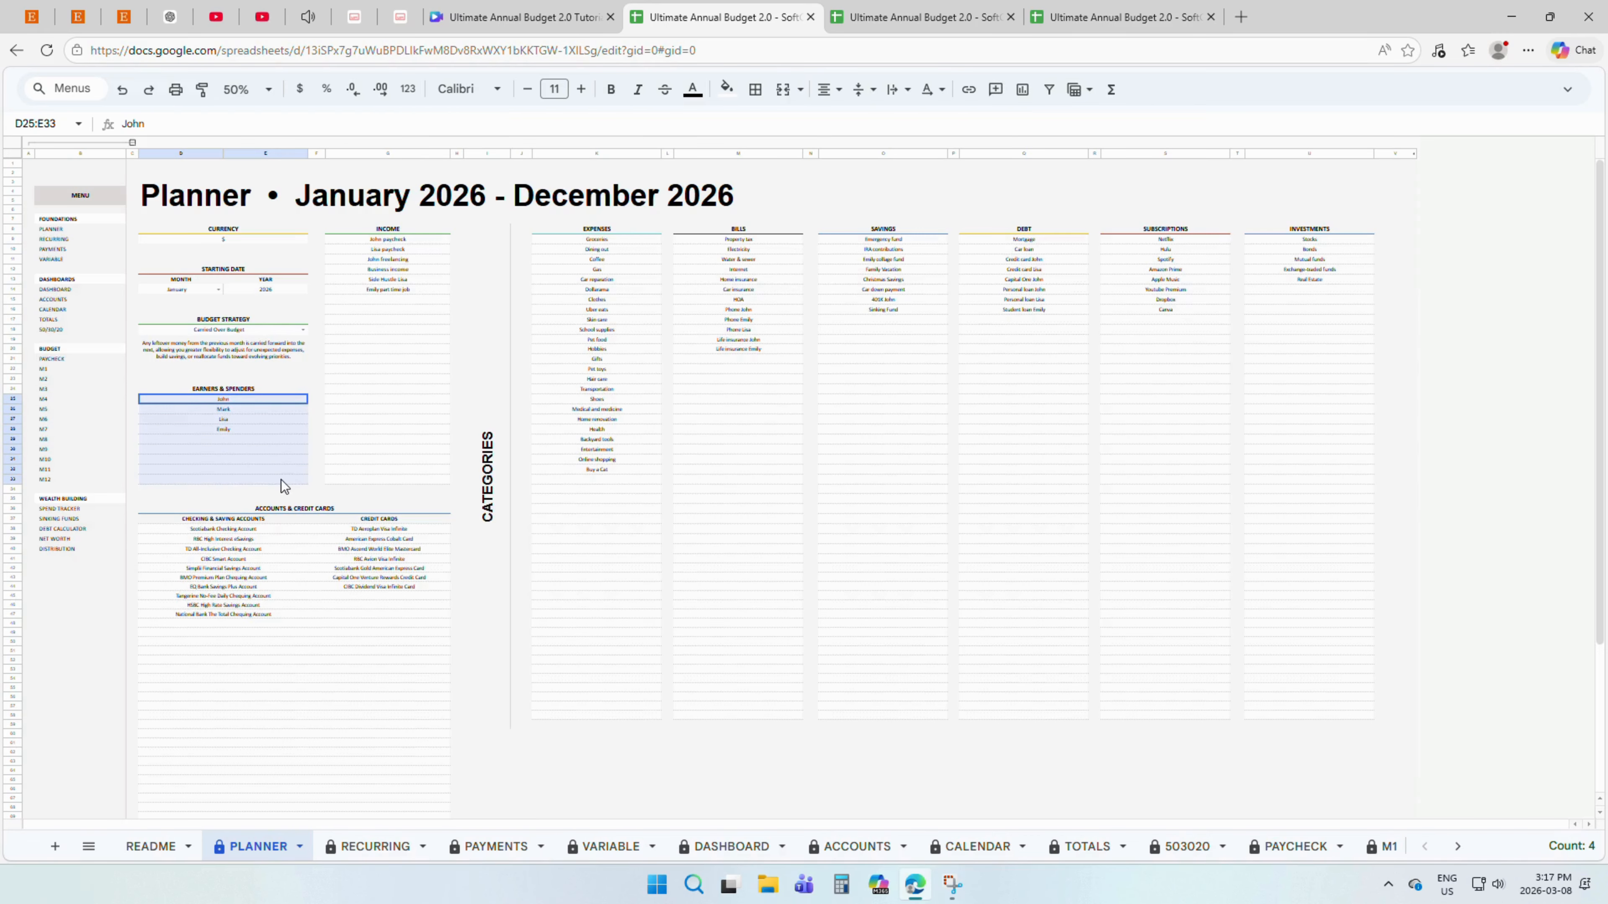
left_click(295, 402)
left_click(283, 408)
left_click(286, 419)
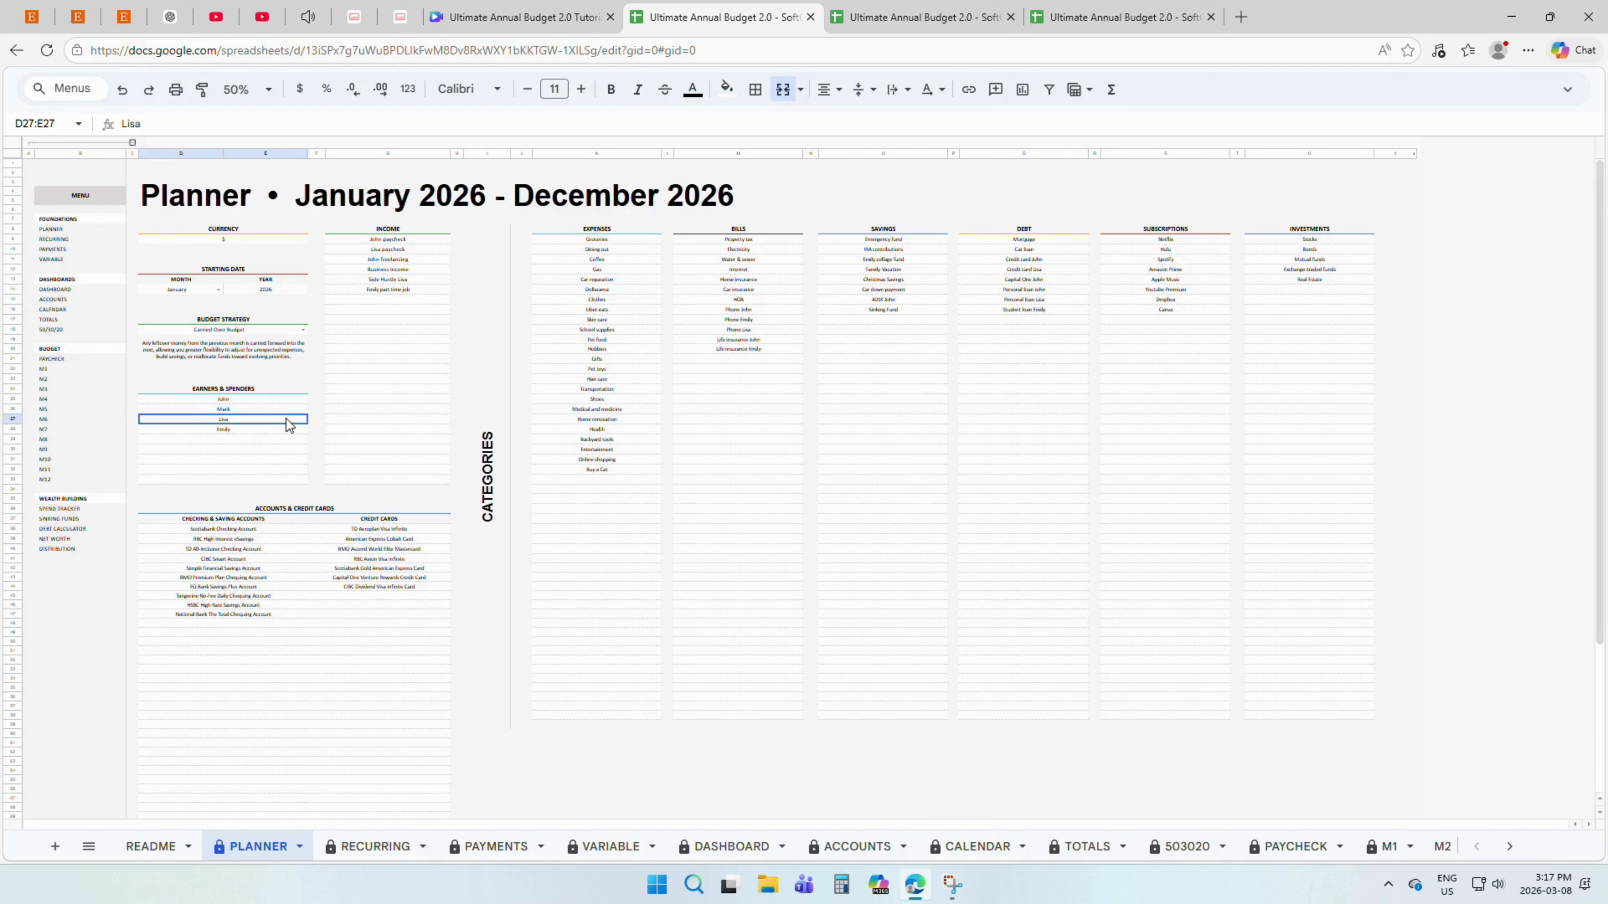
left_click(288, 428)
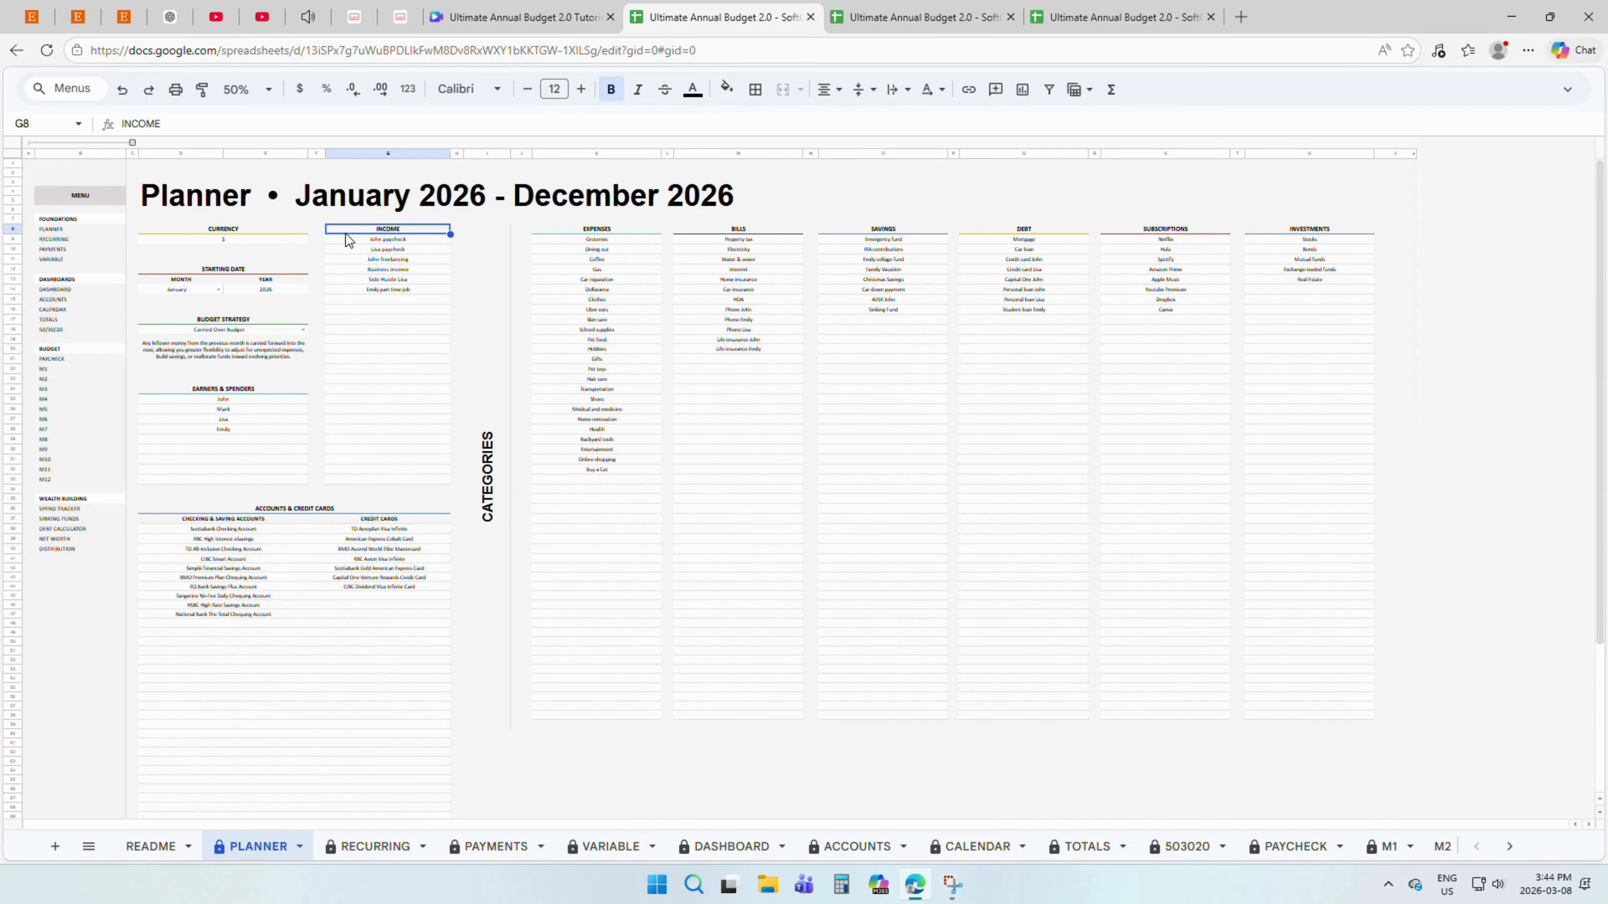
- Review the INCOME categories by selecting the whole list below the heading and each filled-in entry
left_click_drag(346, 239, 353, 480)
left_click(431, 241)
left_click(430, 249)
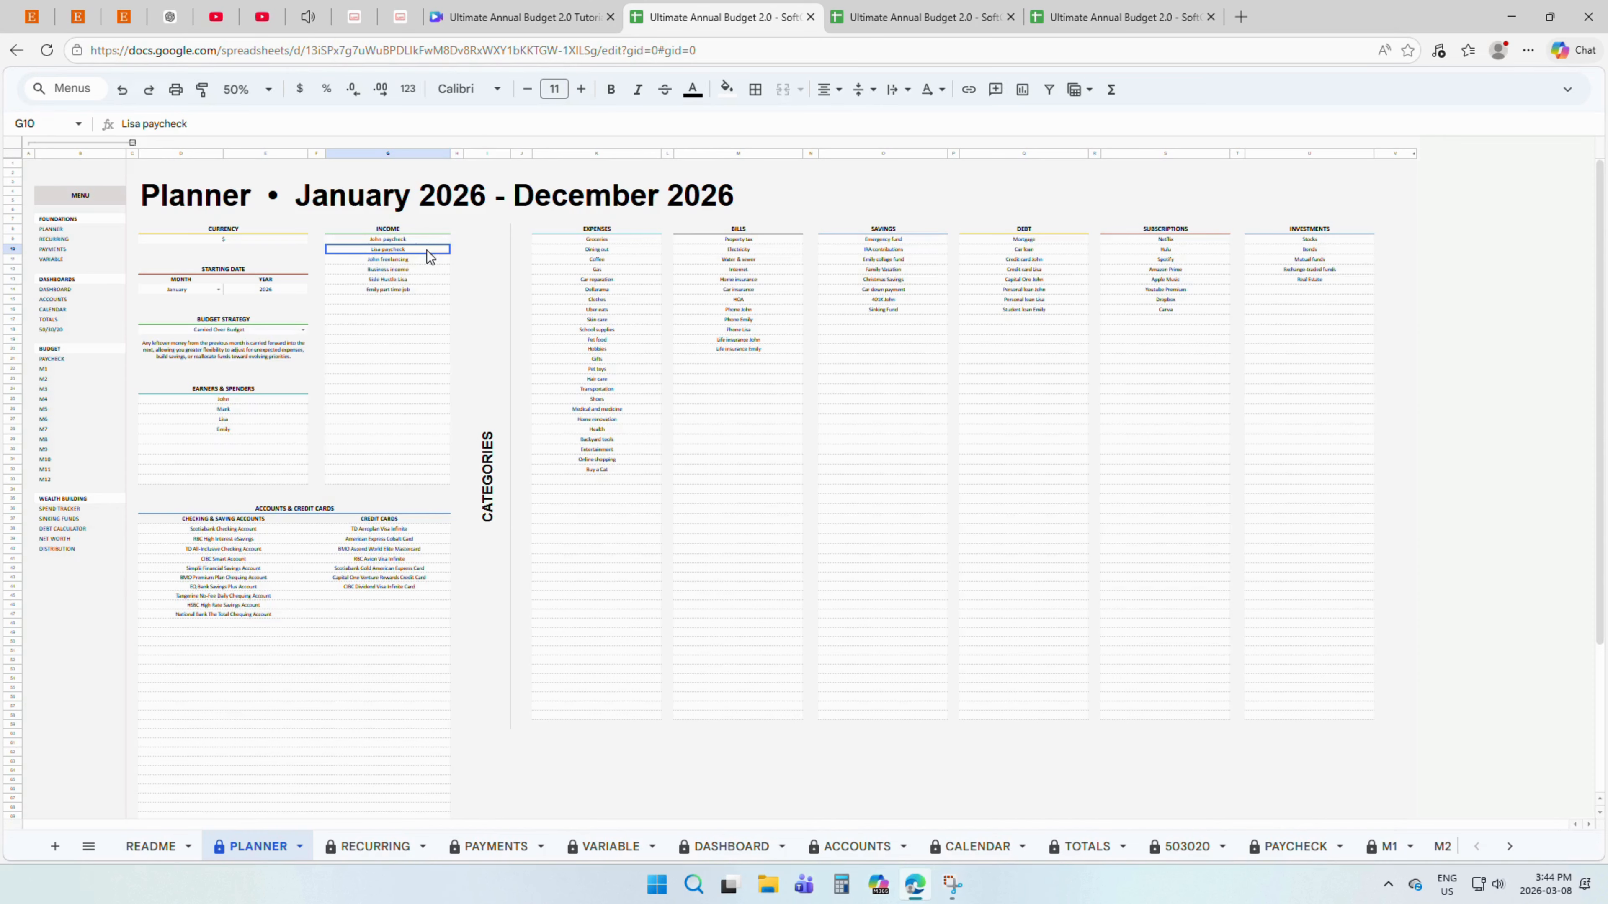
left_click(427, 260)
left_click(430, 270)
left_click(430, 279)
left_click(431, 289)
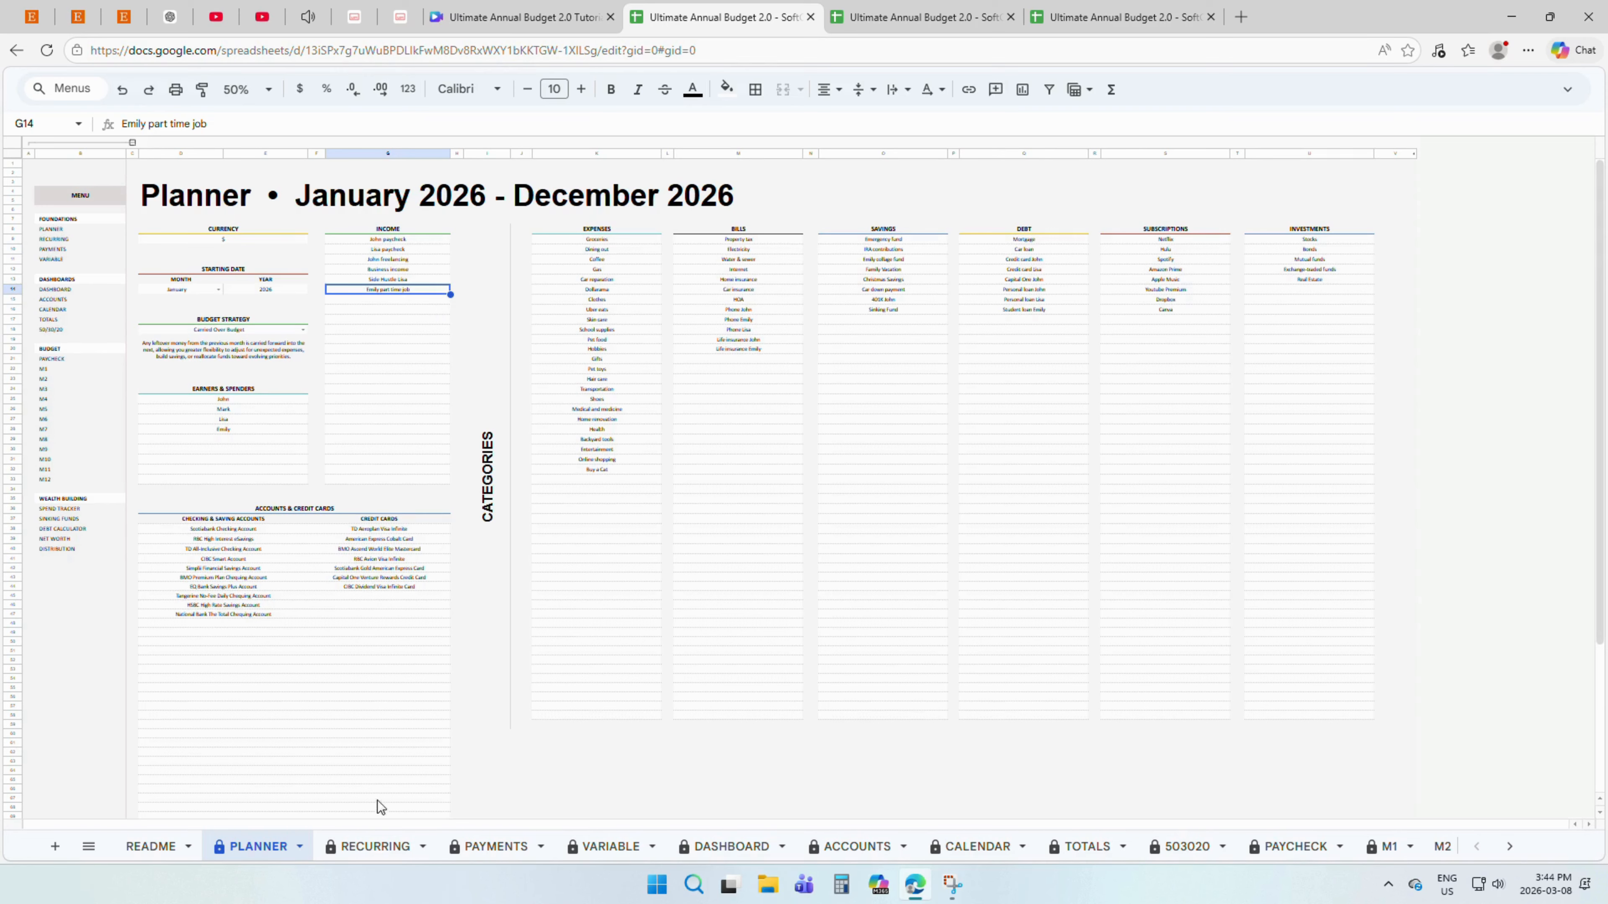
- Check the income sub-category choices in cell F15 of the RECURRING sheet, and return to the PLANNER sheet's ACCOUNTS & CREDIT CARDS section
left_click(372, 847)
left_click(281, 299)
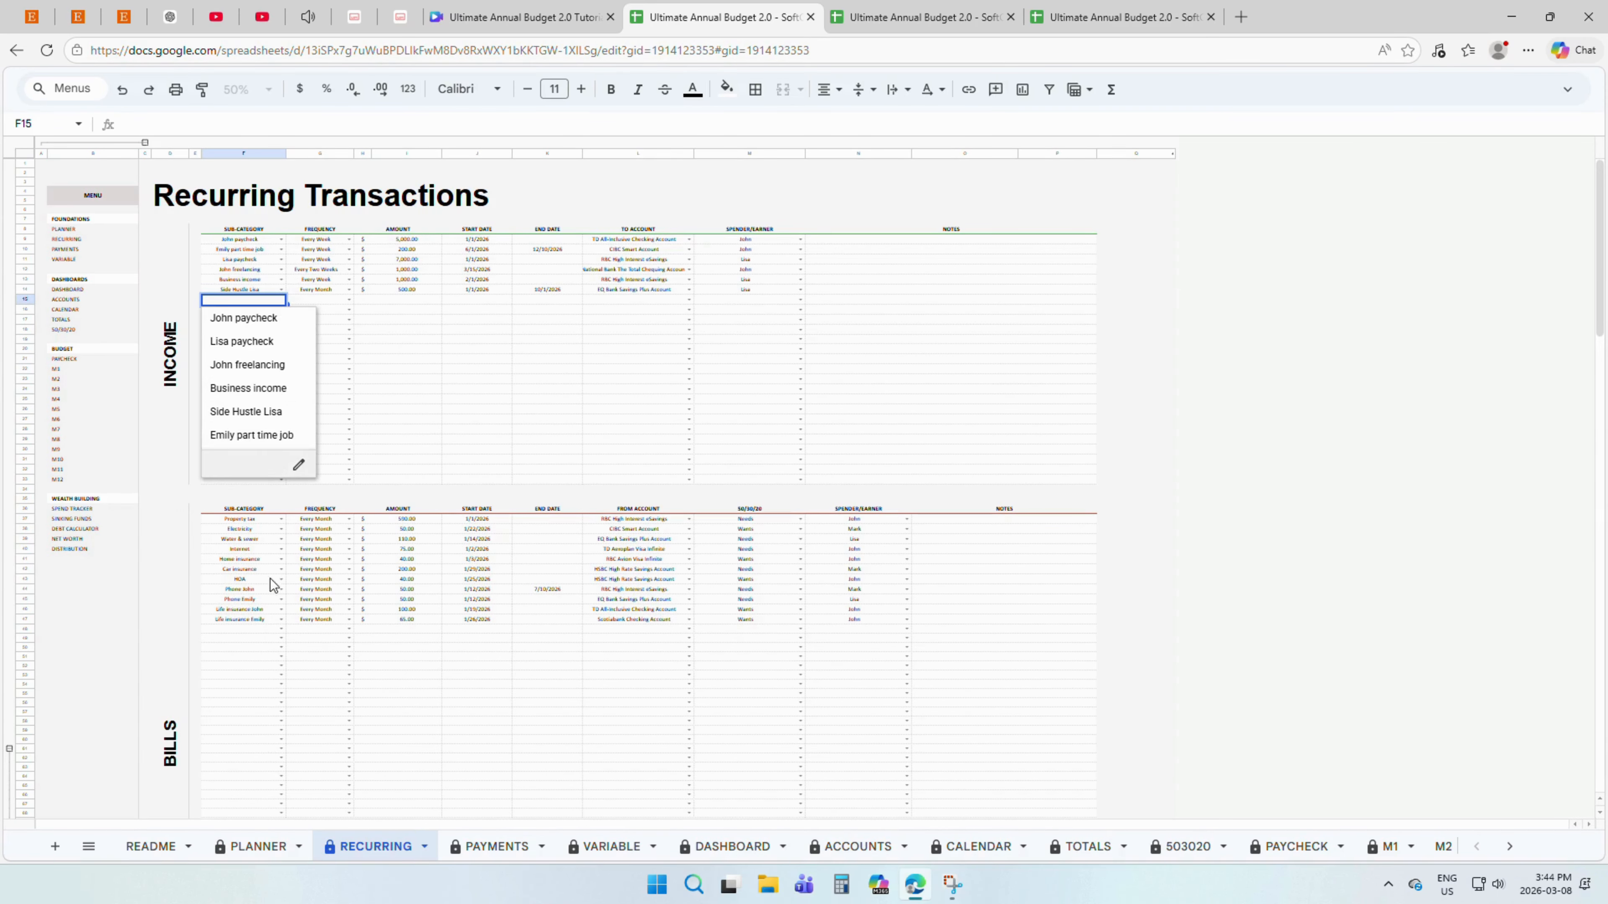
left_click(259, 847)
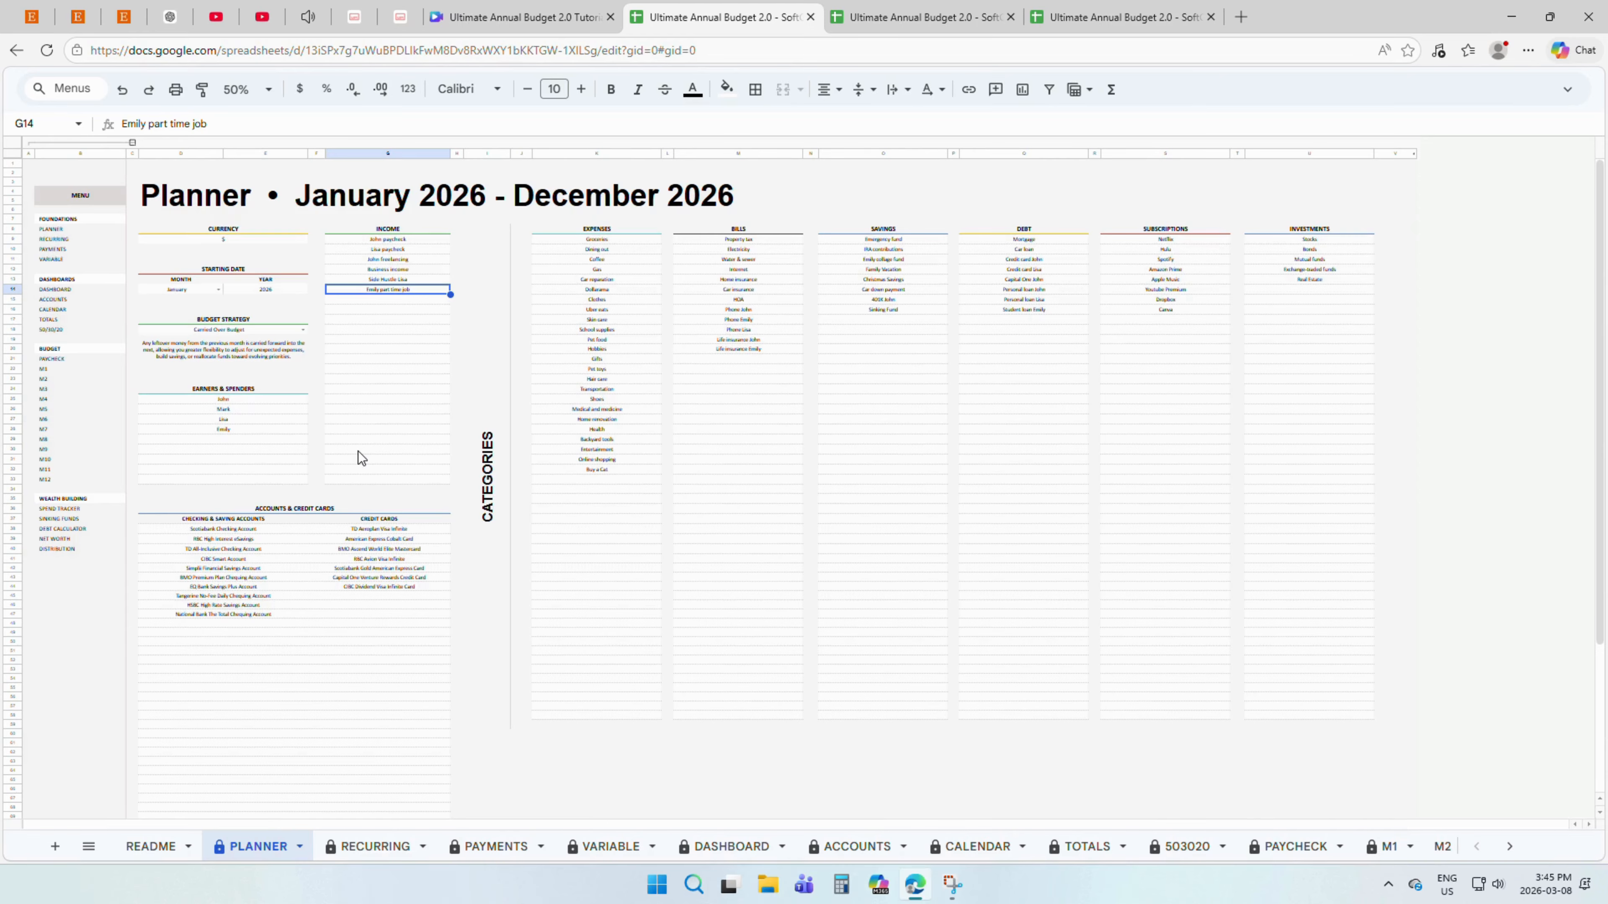
scroll(359, 451, "down", 5)
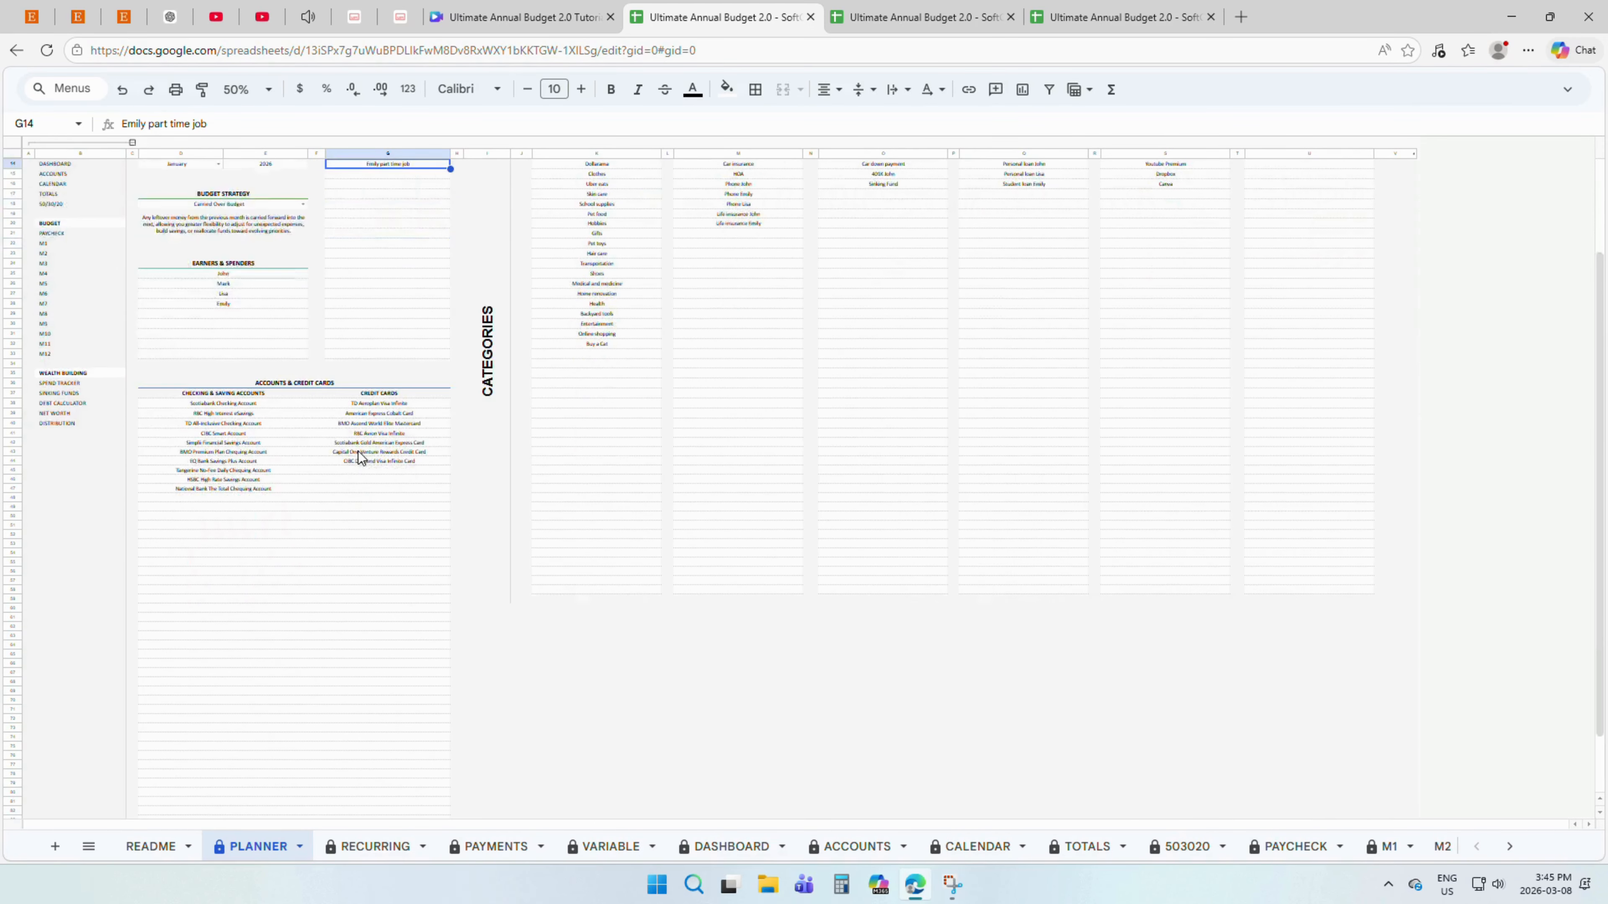
- Review the ACCOUNTS & CREDIT CARDS section by selecting its heading, both full columns and the filled-in accounts and cards
left_click(346, 291)
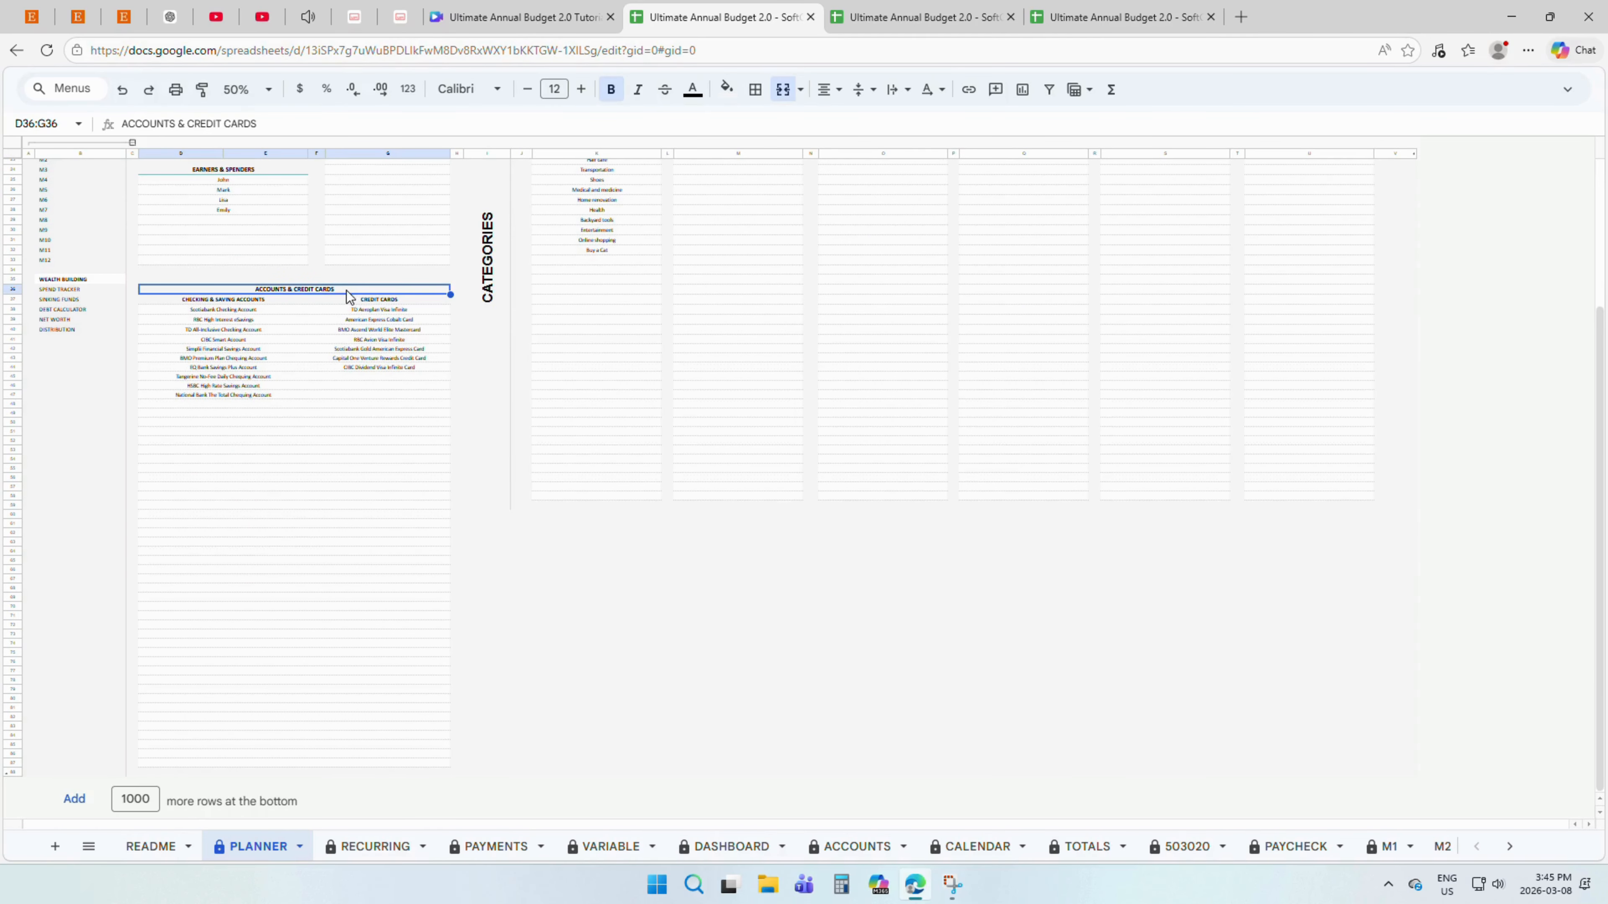
left_click_drag(269, 303, 237, 763)
left_click_drag(412, 296, 378, 767)
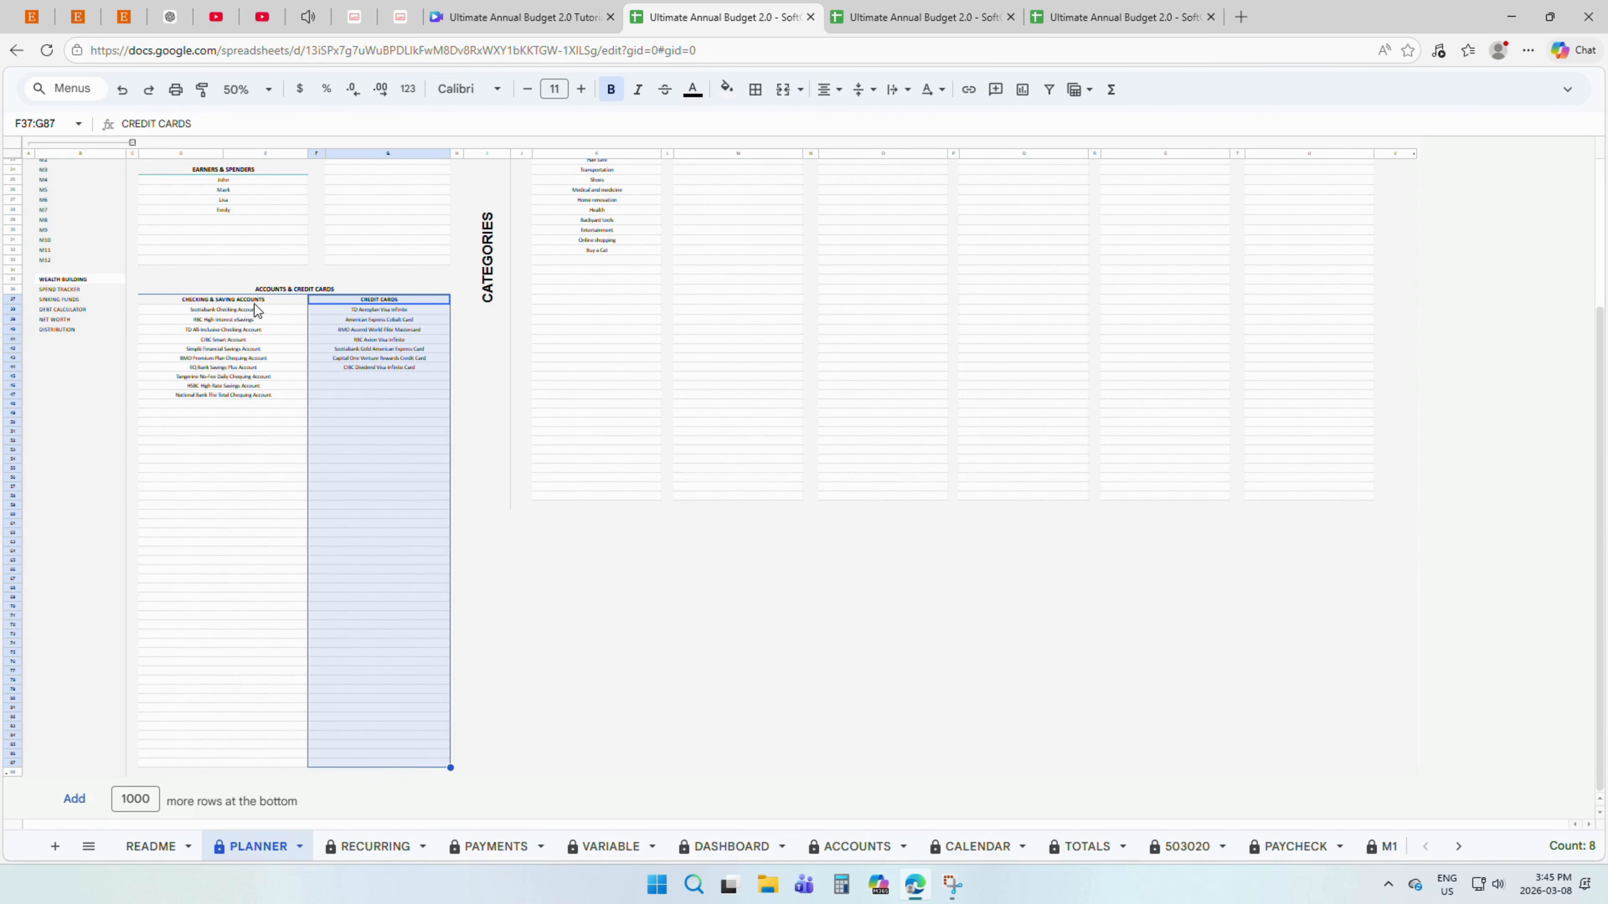
left_click_drag(264, 309, 276, 401)
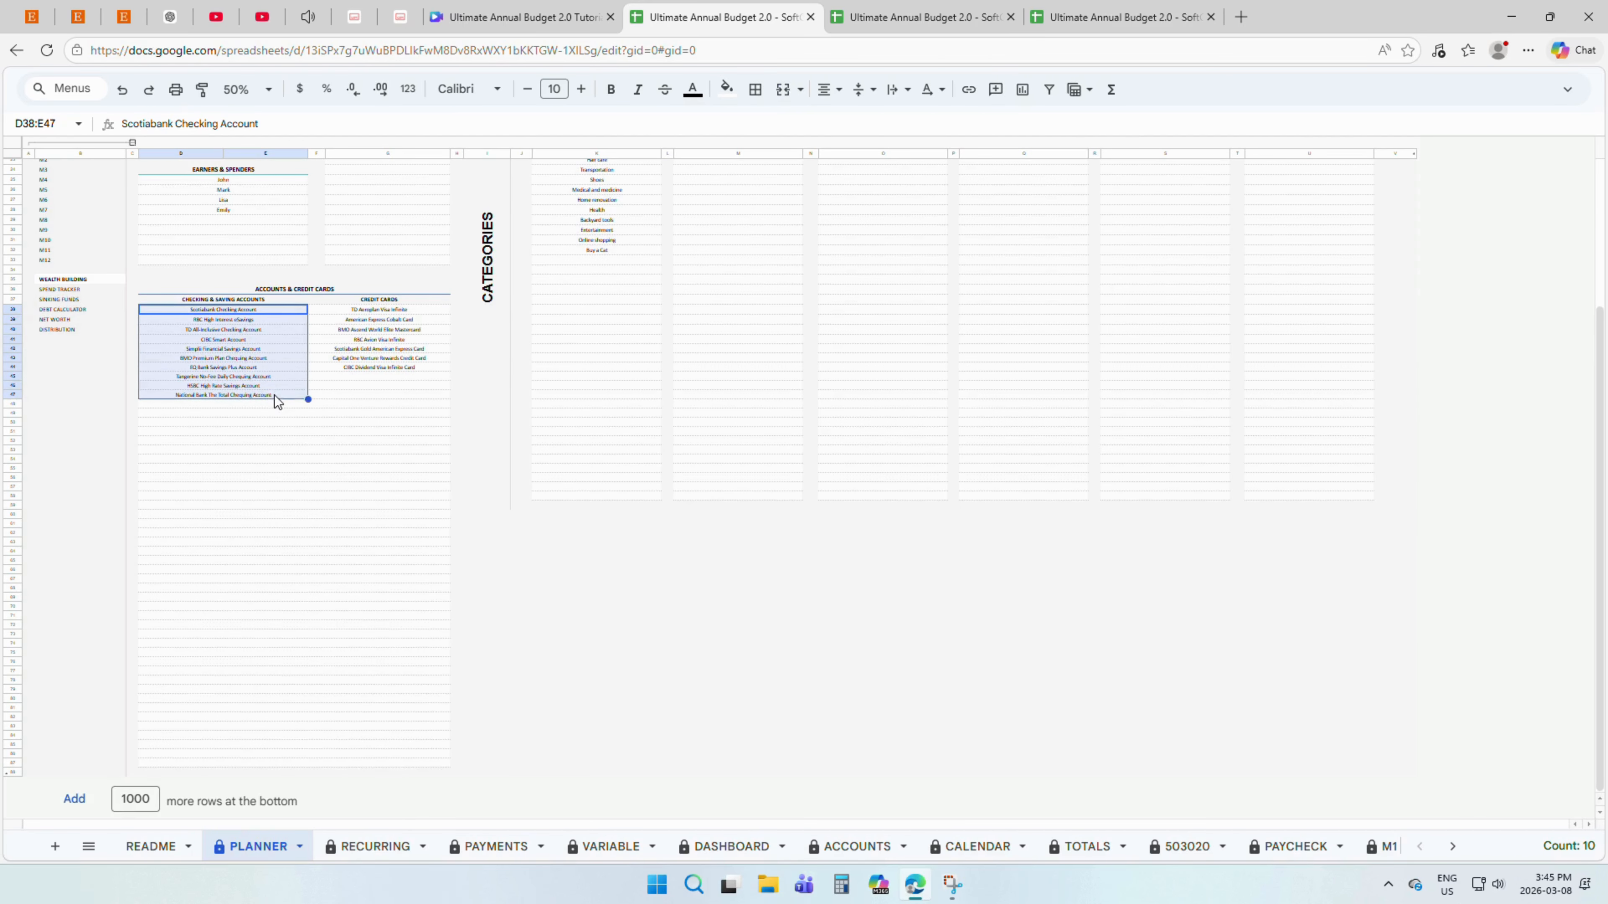
left_click_drag(356, 312, 360, 372)
left_click(362, 372)
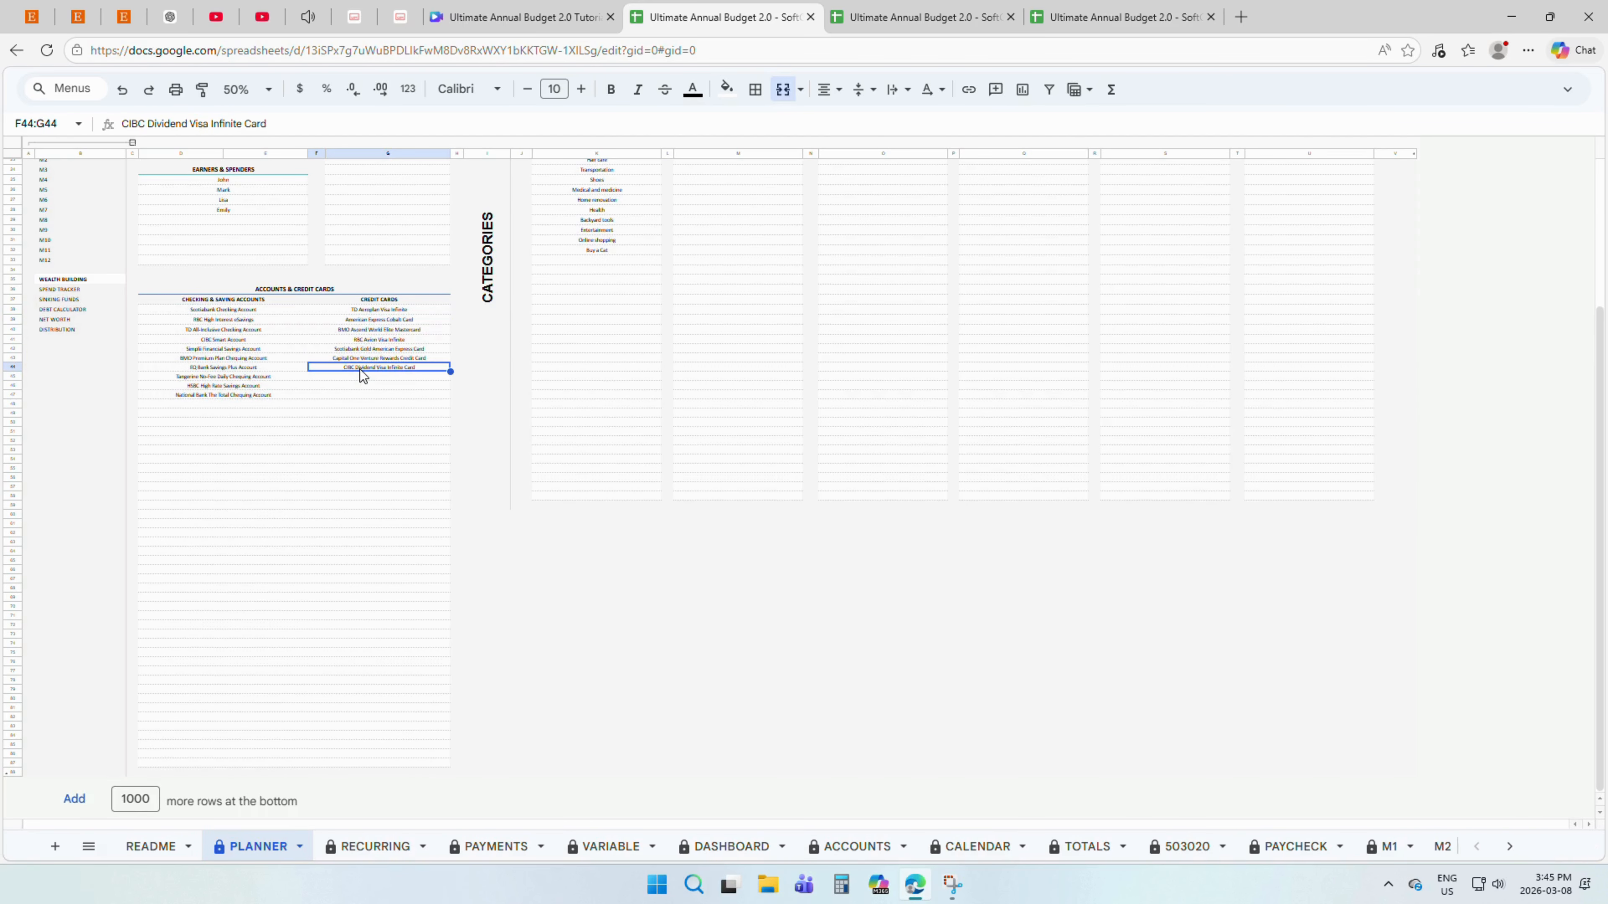
- Check the income To Account cell L15 on the RECURRING sheet and return to the PLANNER sheet
scroll(360, 369, "up", 3)
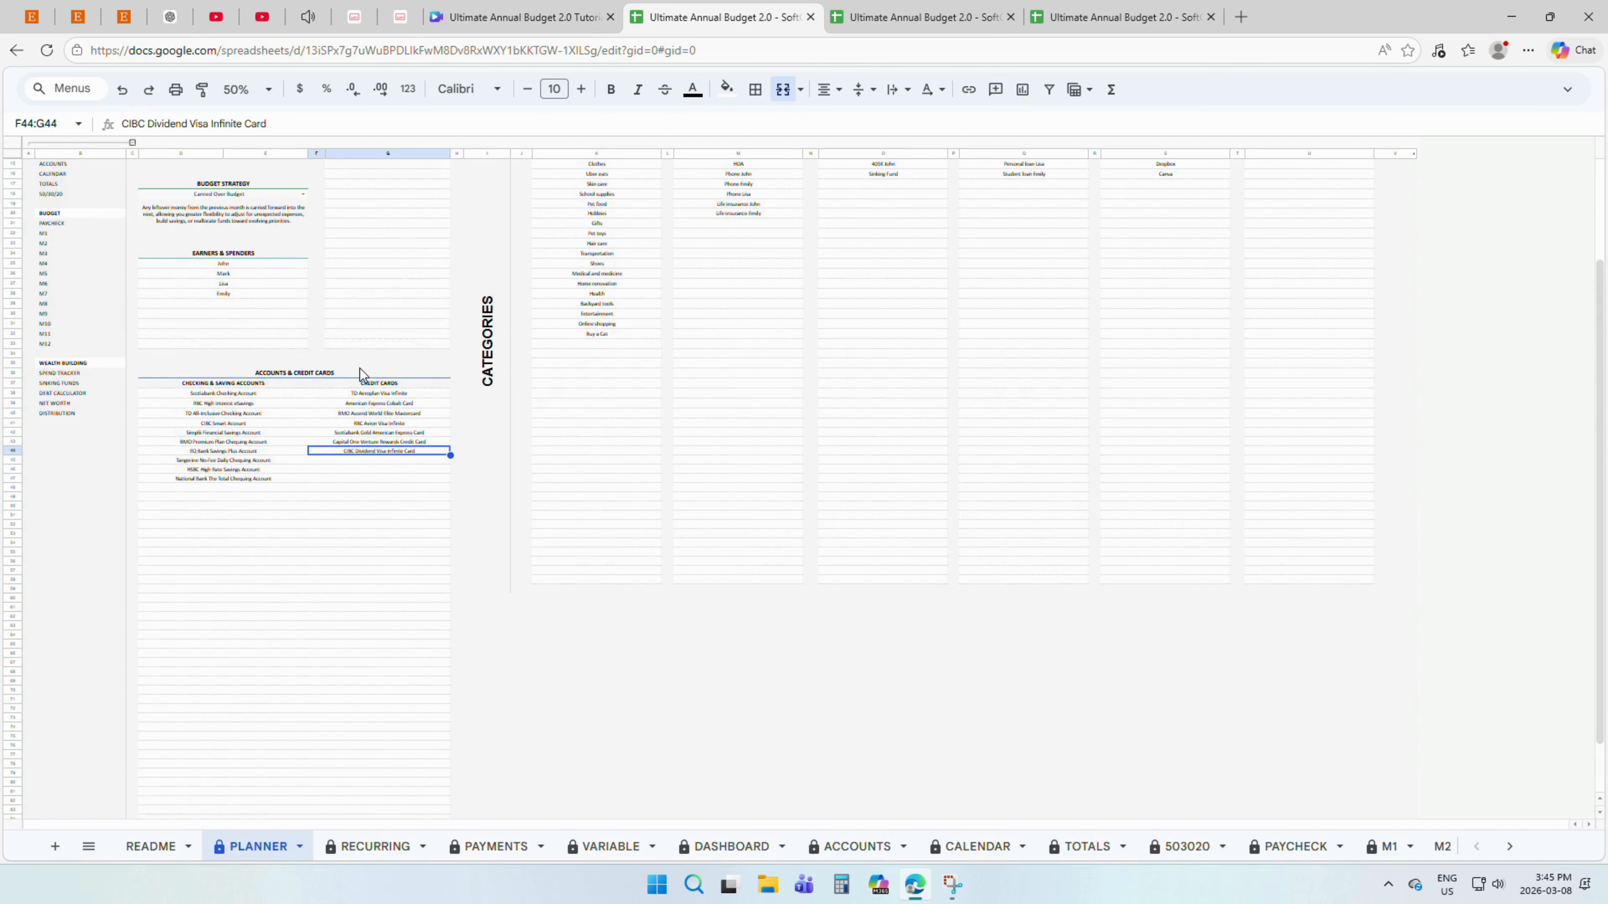
scroll(360, 370, "up", 5)
left_click(386, 843)
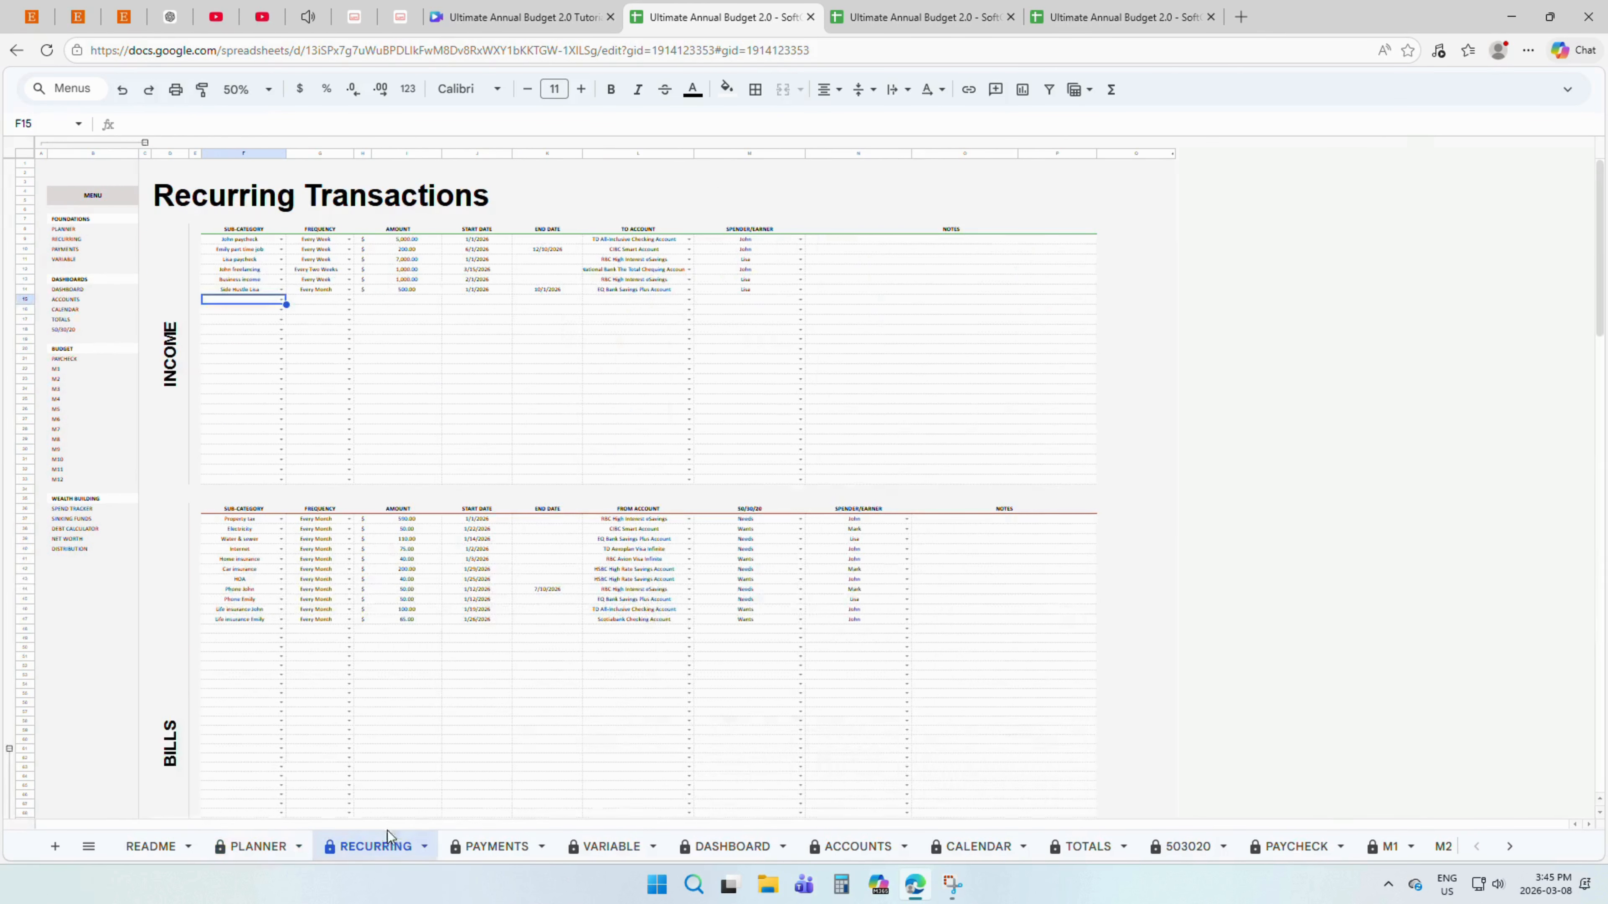
left_click(259, 846)
- Review the CATEGORIES block by selecting it whole and each heading from EXPENSES through INVESTMENTS
left_click(508, 336)
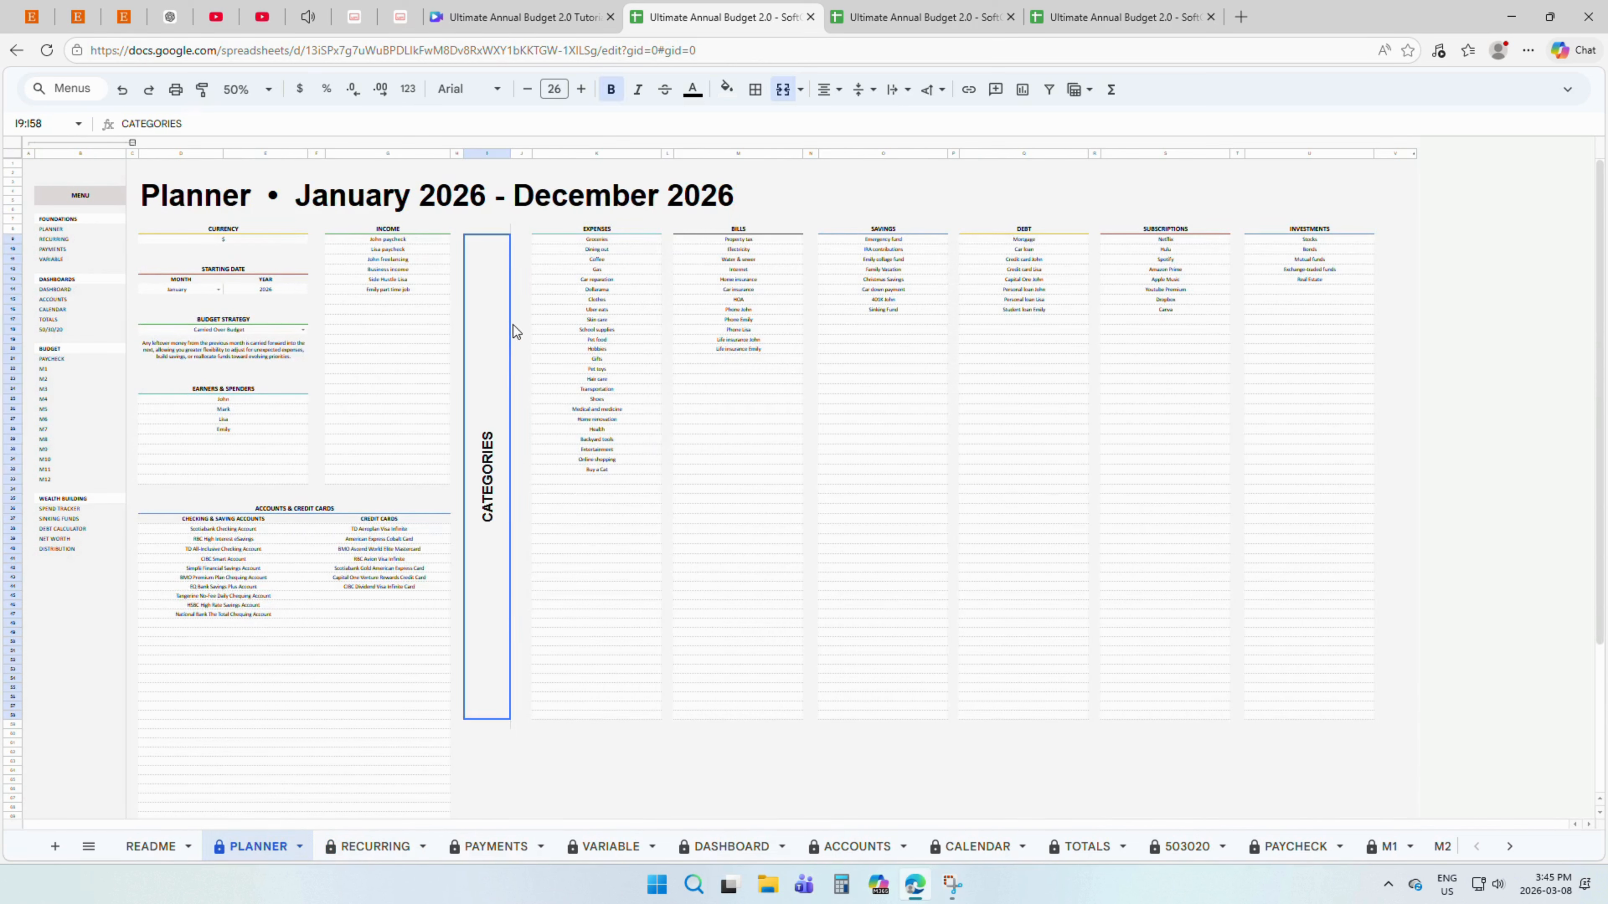
left_click_drag(514, 330, 1285, 359)
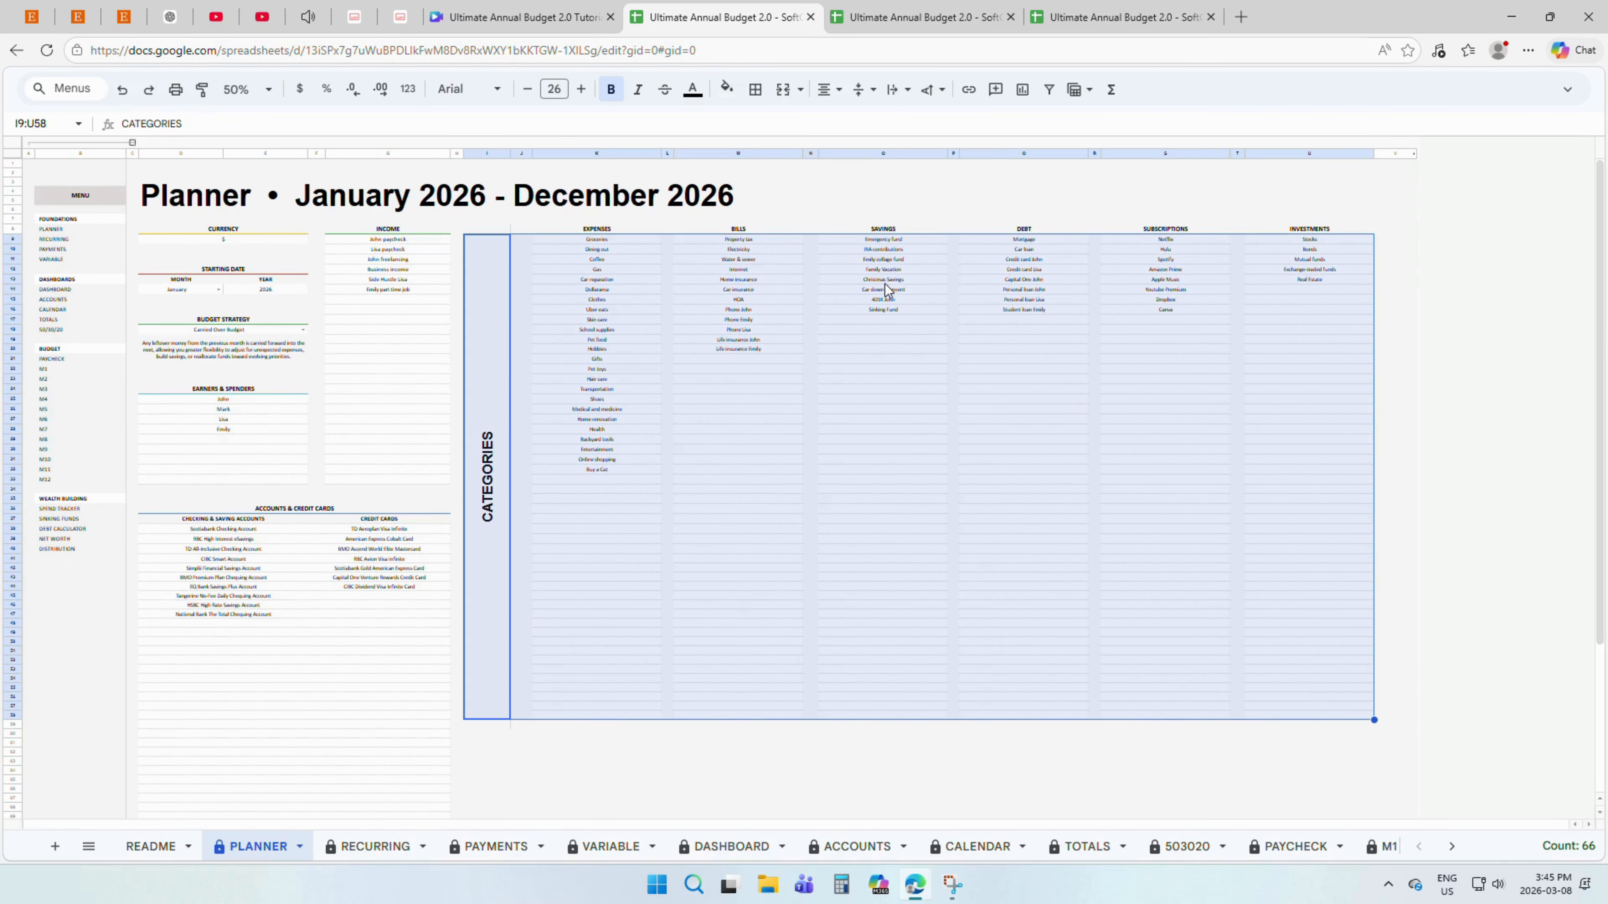
left_click(646, 230)
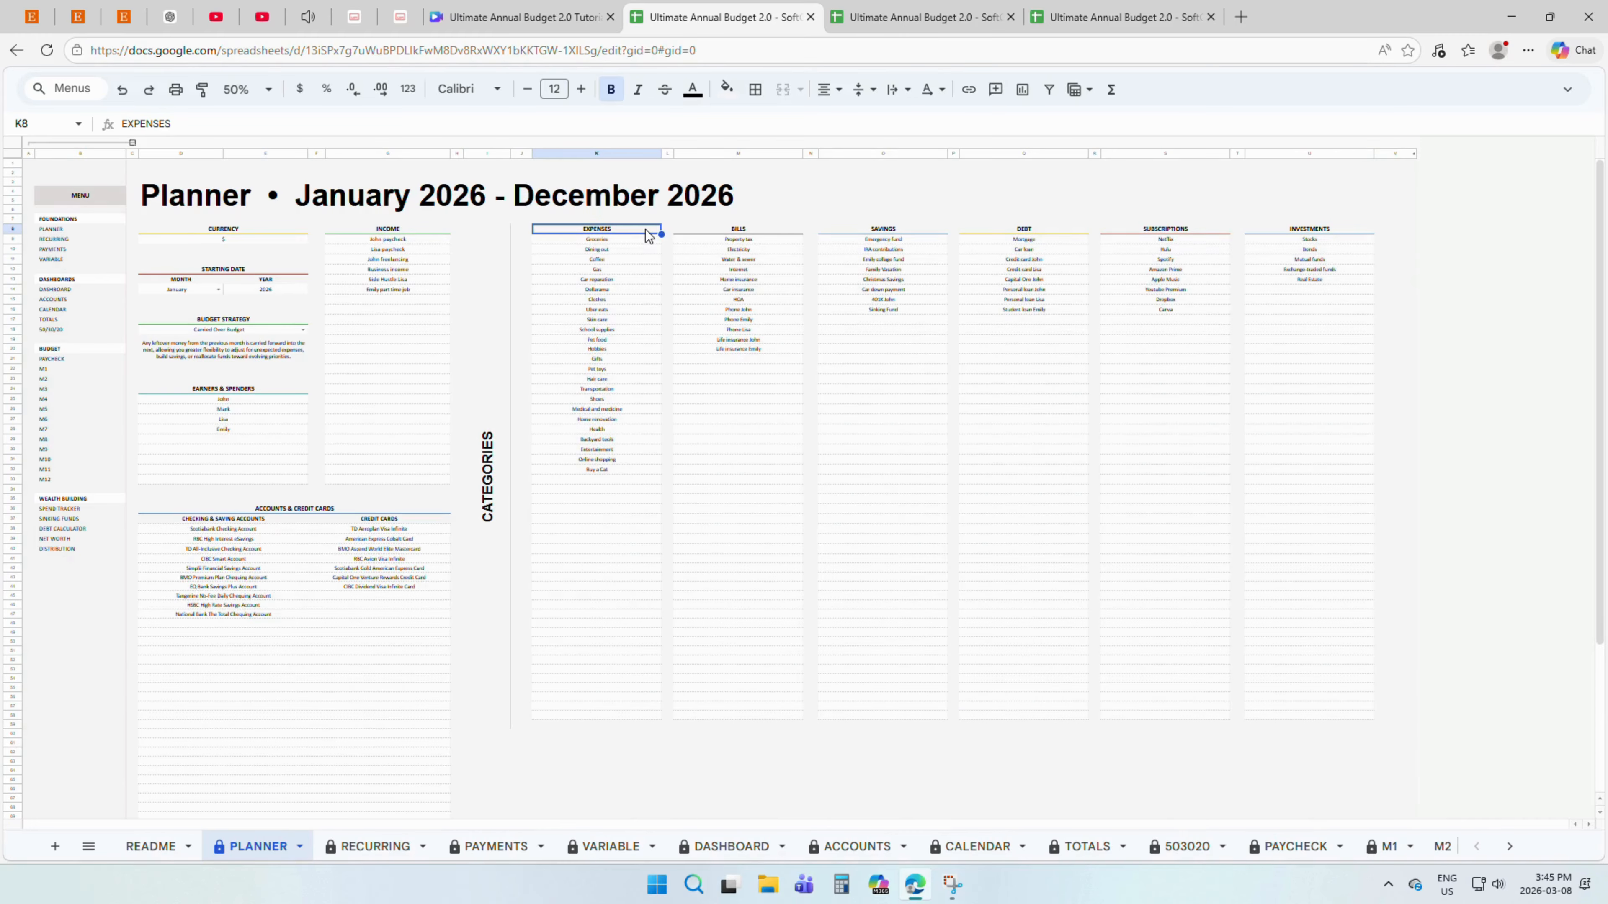
left_click(774, 233)
left_click(912, 235)
left_click(1007, 236)
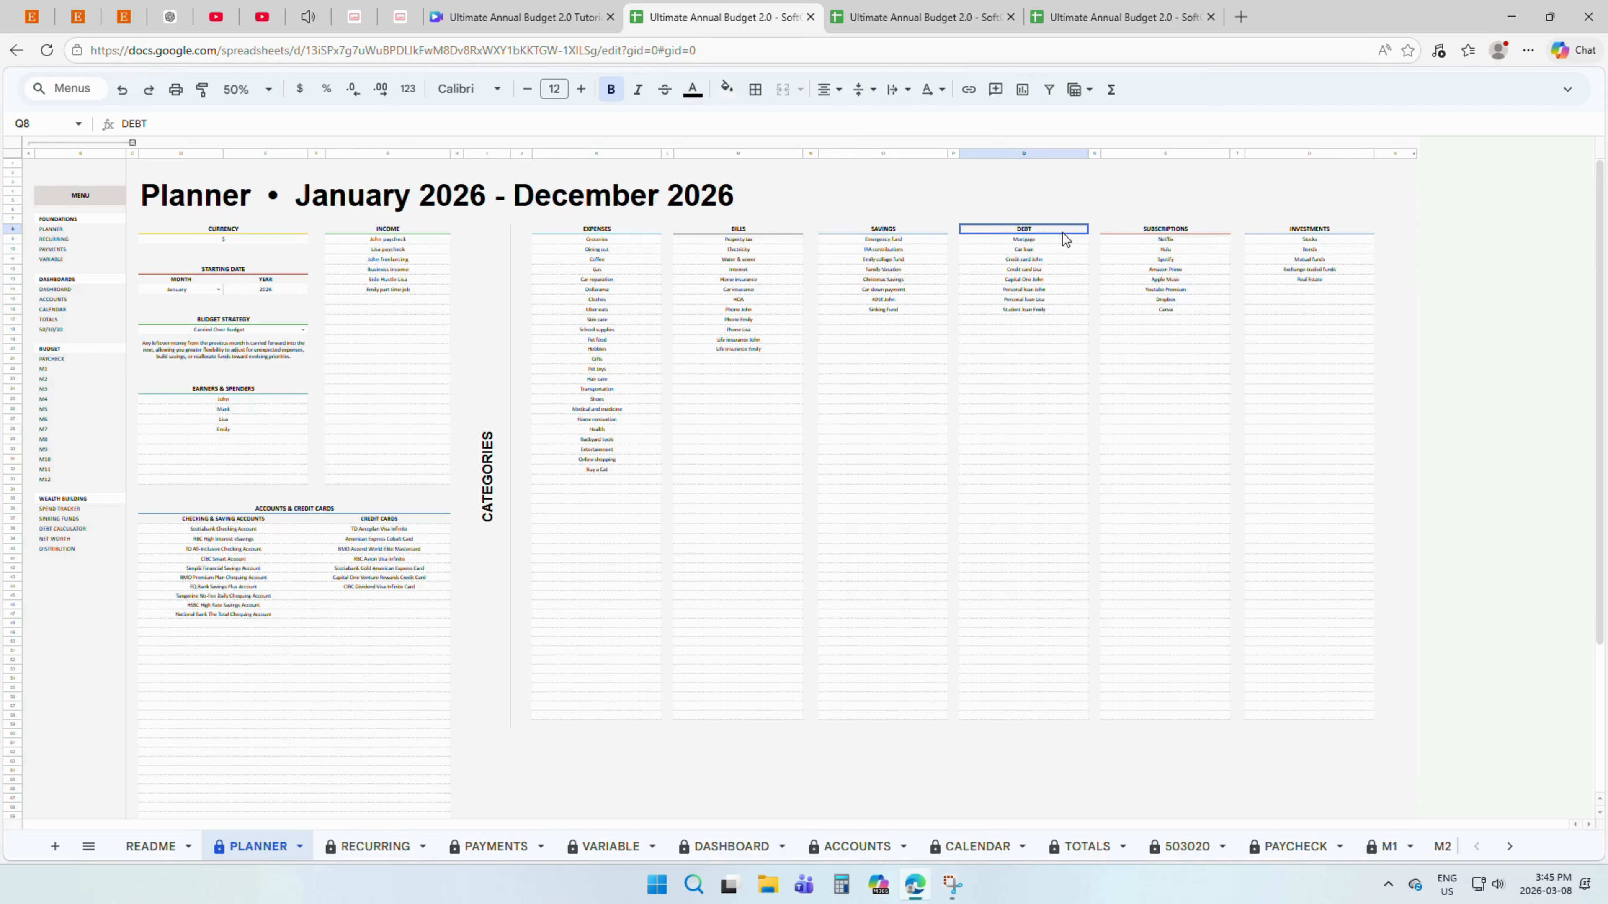
left_click(1190, 232)
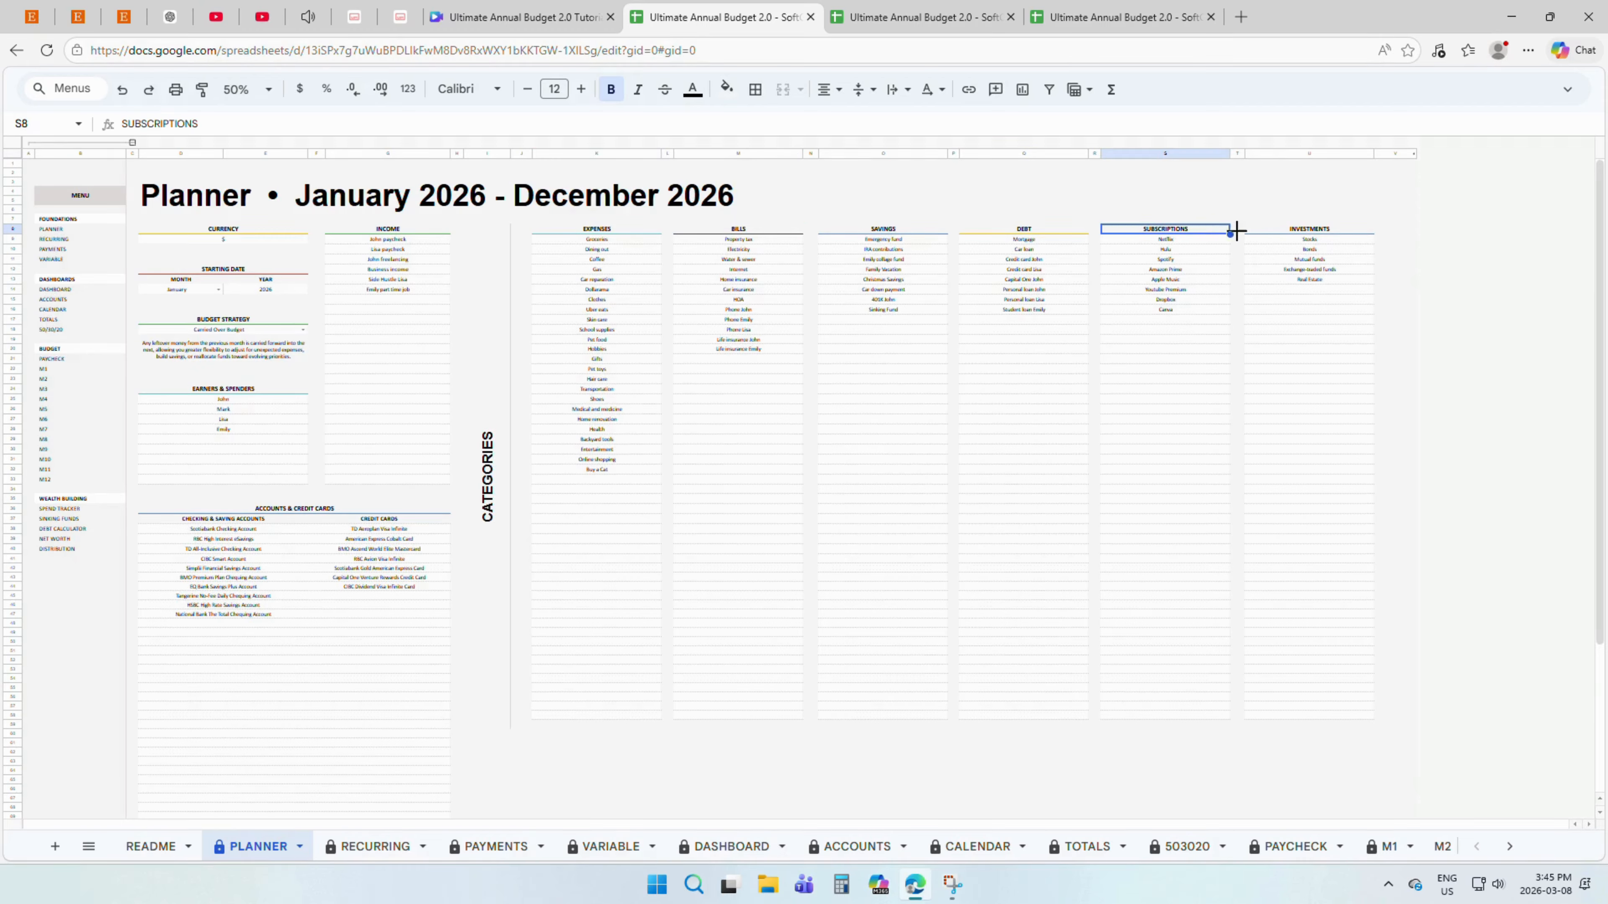
left_click(1332, 231)
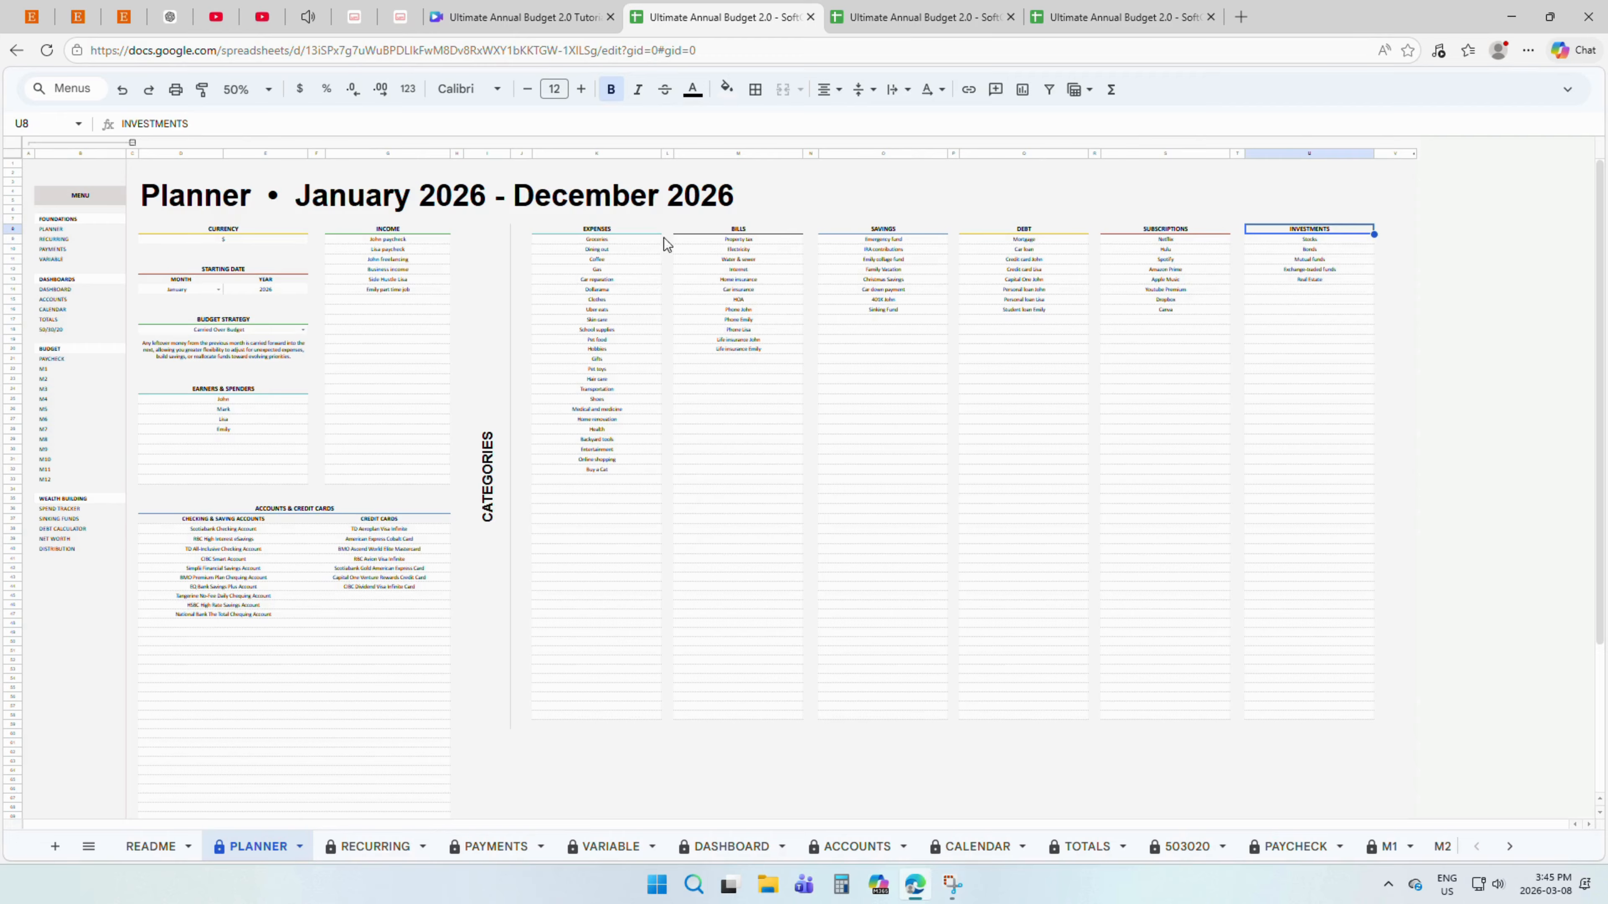
- Review the EXPENSES range K9:K58, the filled-in BILLS entries and the filled-in EXPENSES entries K9:K32 by selecting each
left_click_drag(636, 240, 606, 722)
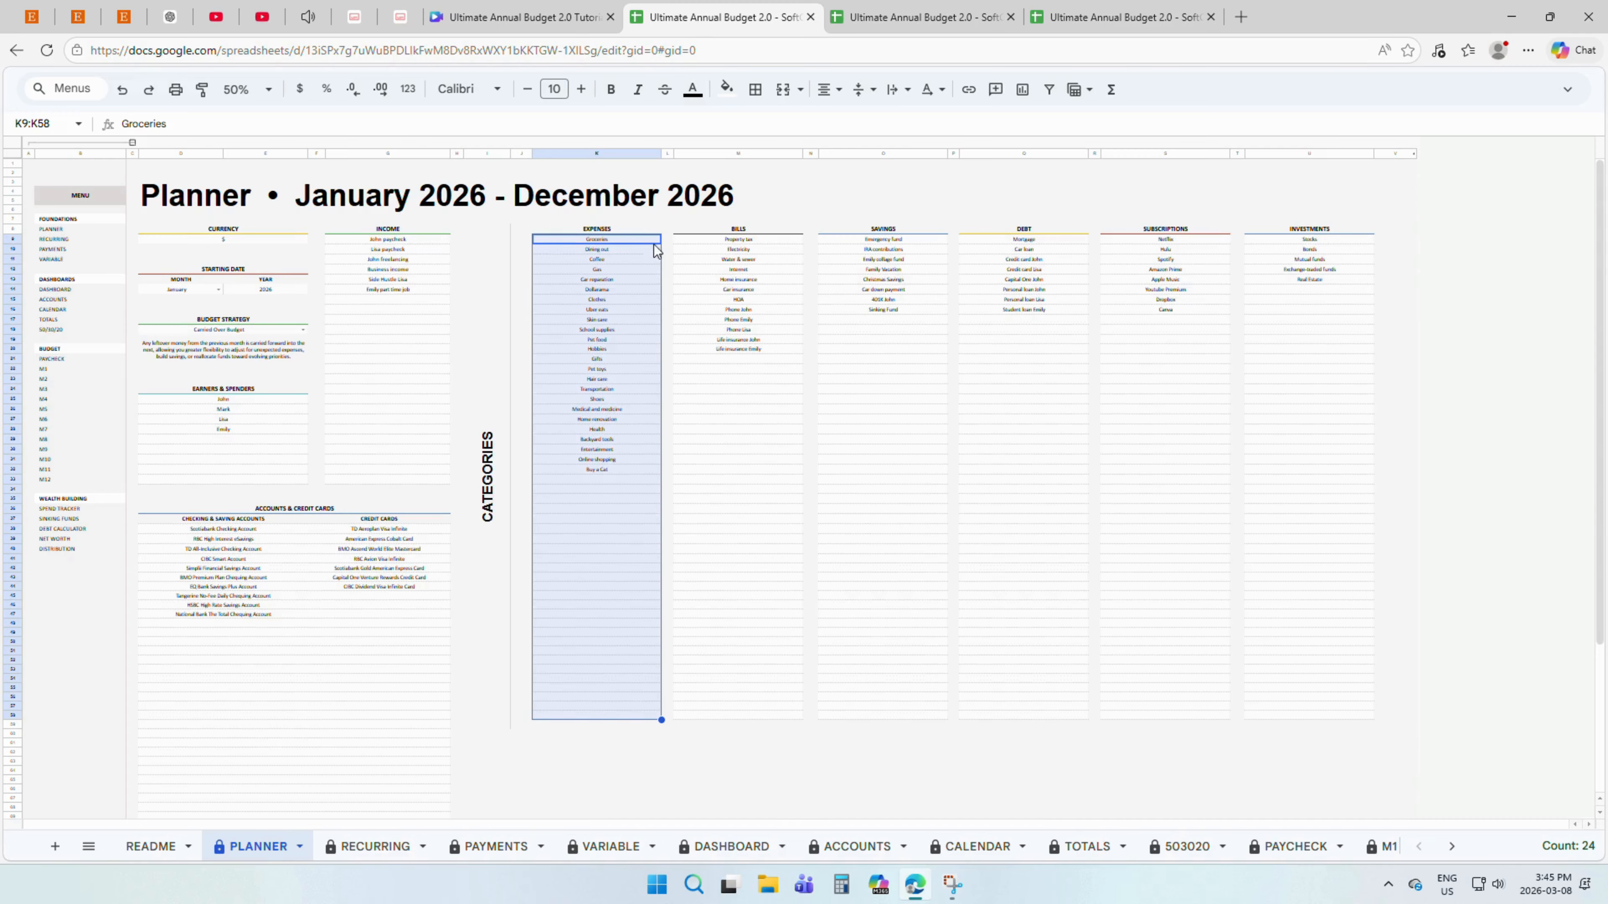
left_click_drag(741, 242, 772, 361)
left_click_drag(652, 241, 630, 476)
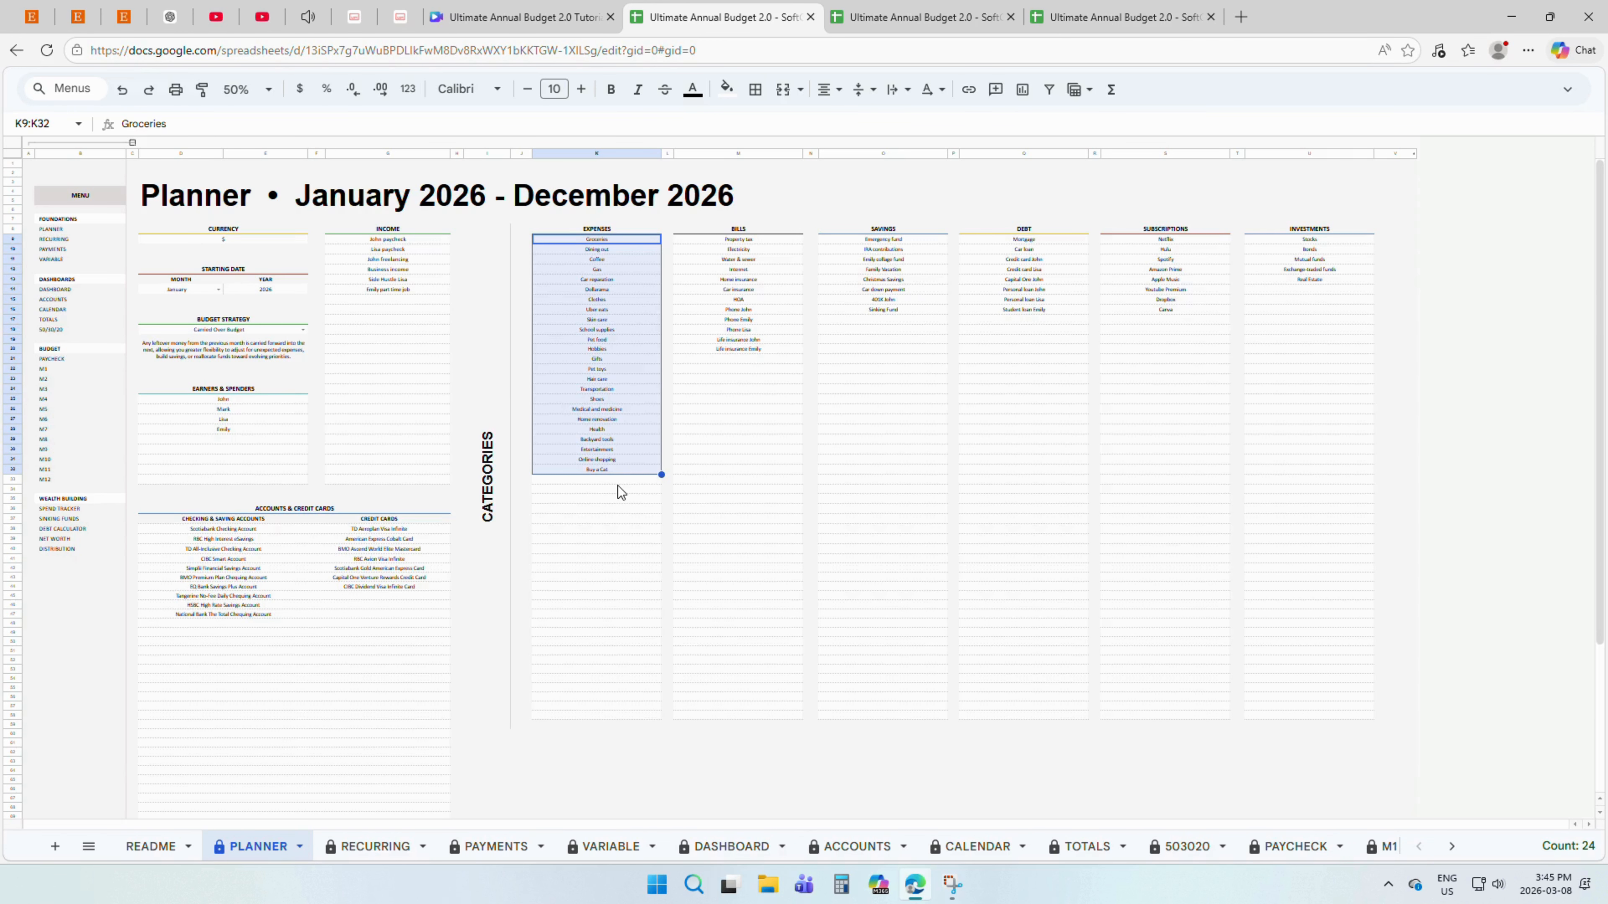
- Check the bills sub-category choices in cell F48 of the RECURRING sheet and return to the PLANNER sheet
left_click(371, 848)
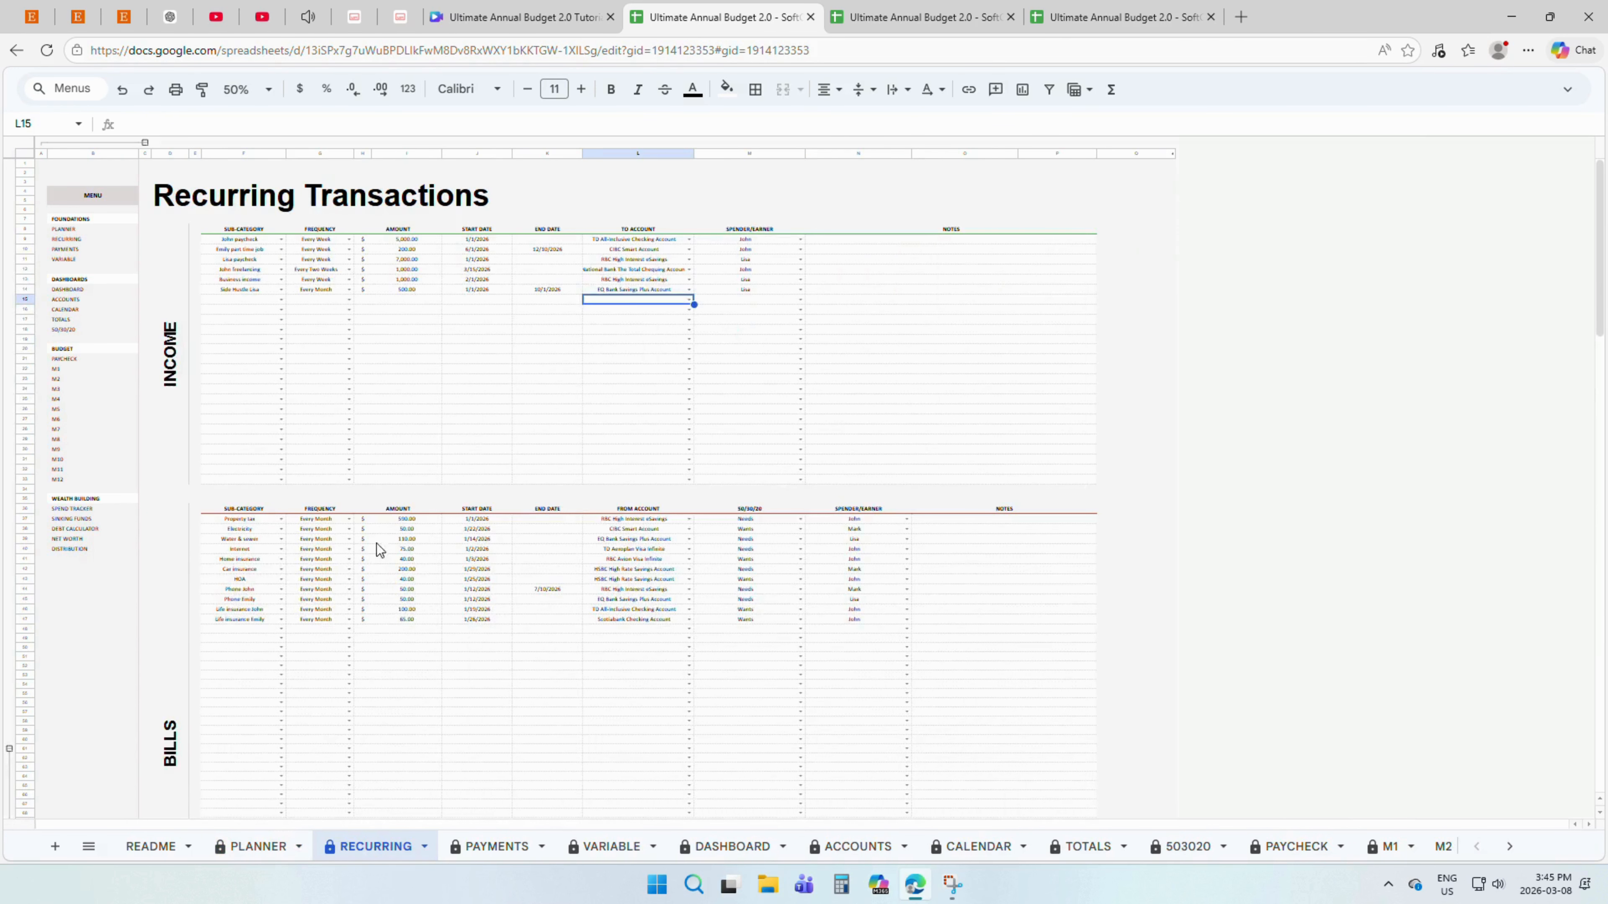
scroll(367, 506, "down", 3)
left_click(282, 420)
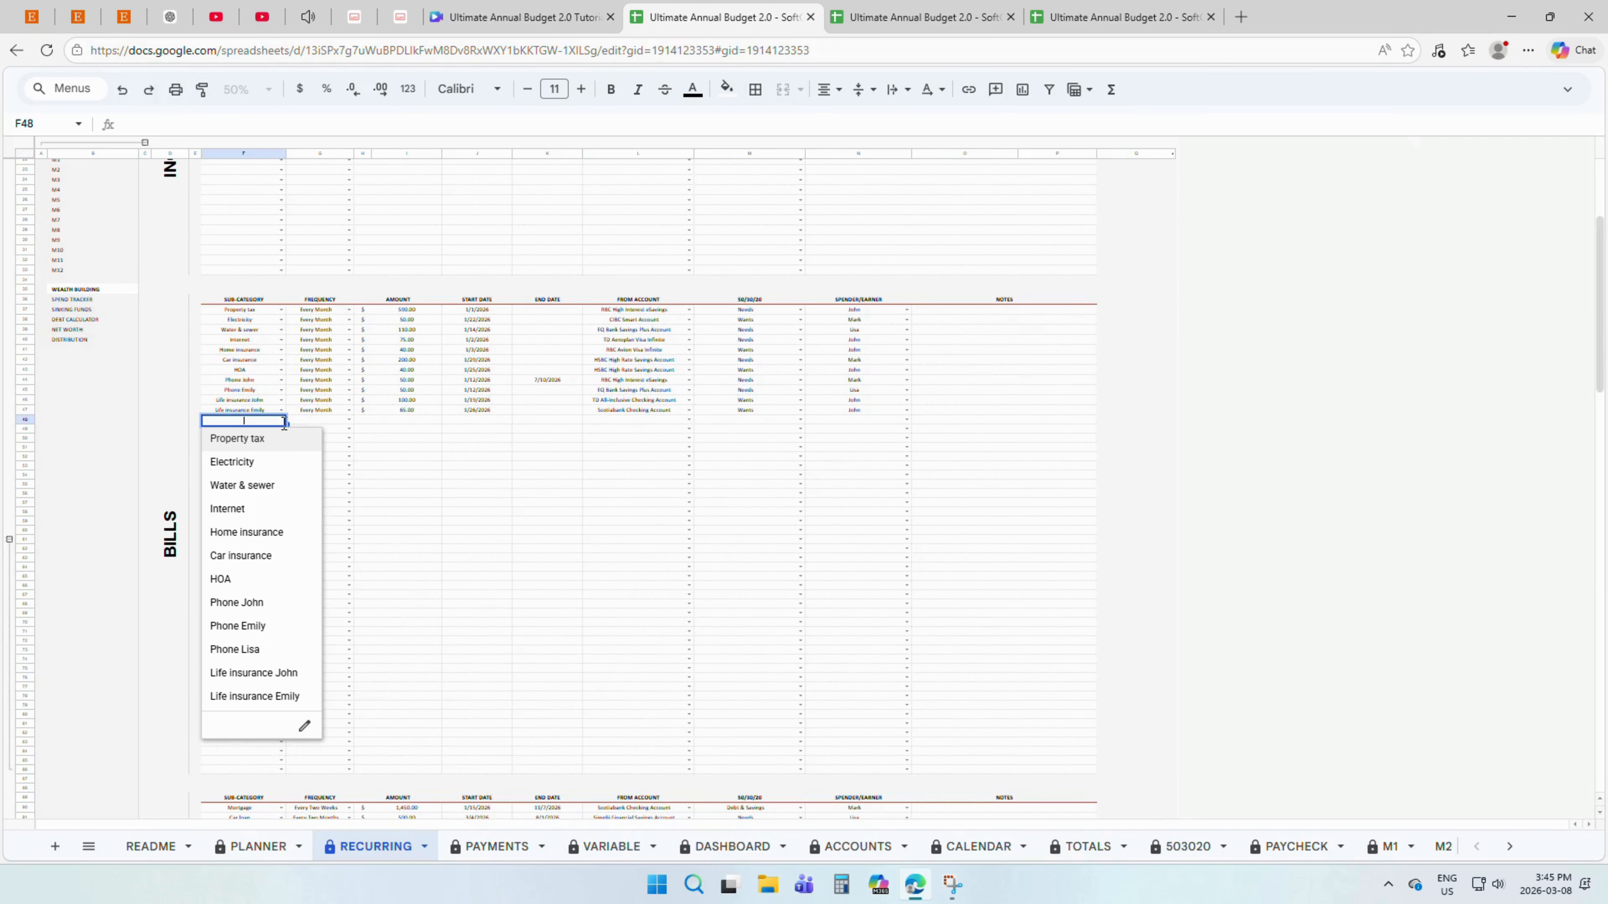
left_click(290, 423)
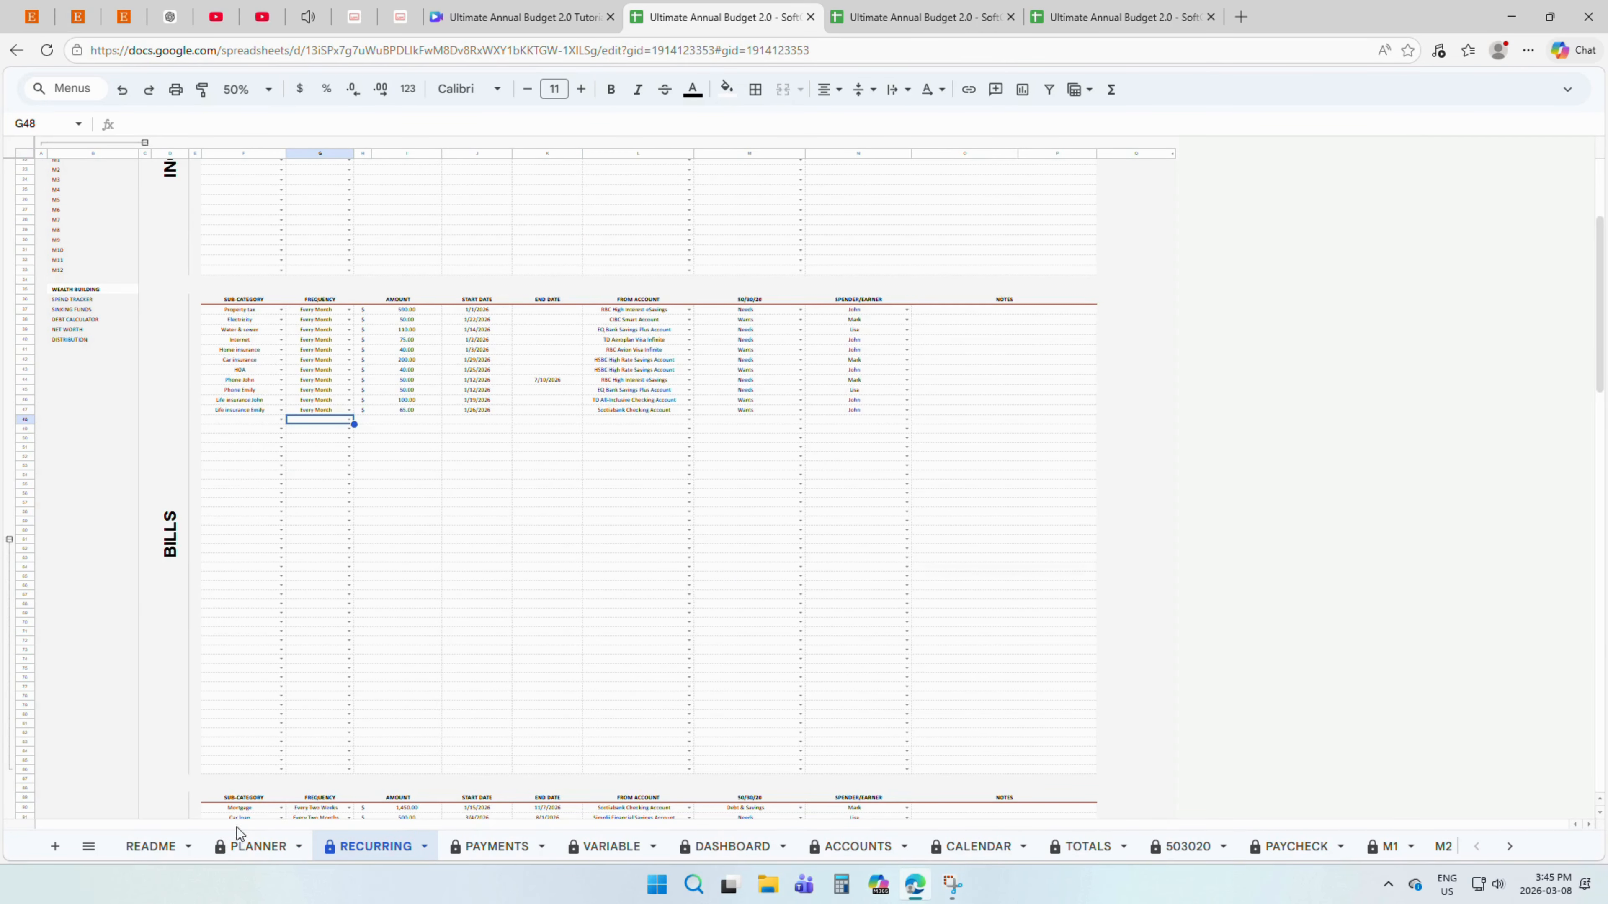
left_click(241, 848)
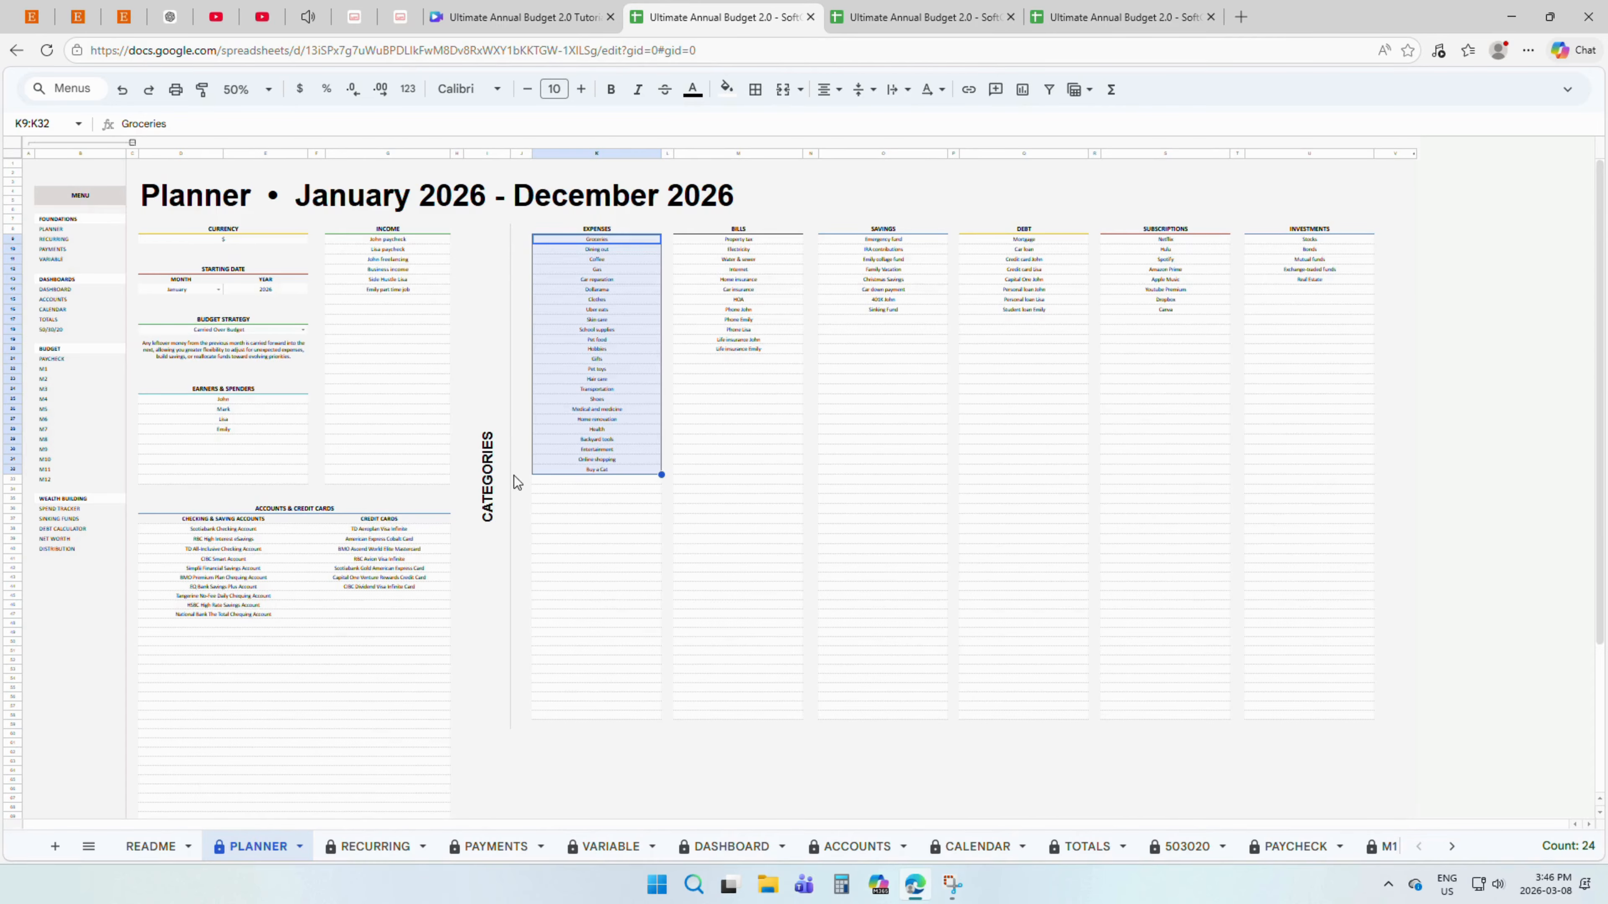
- Add "Buy a dog" to the EXPENSES categories in cell K33
left_click(497, 462)
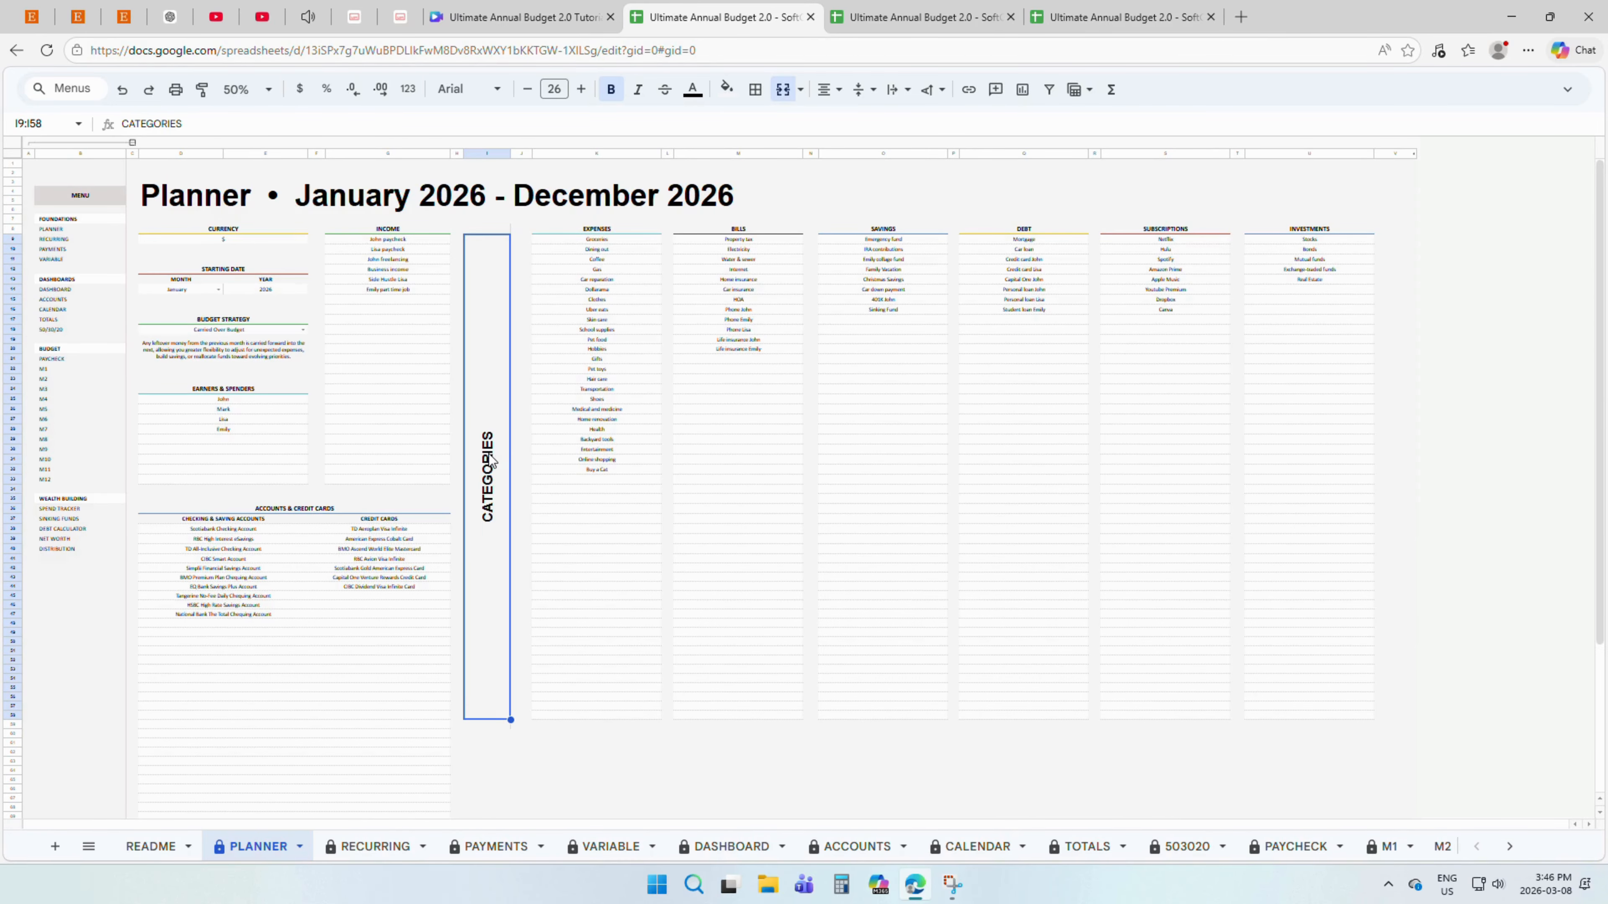
left_click(601, 481)
type("Buy a dog")
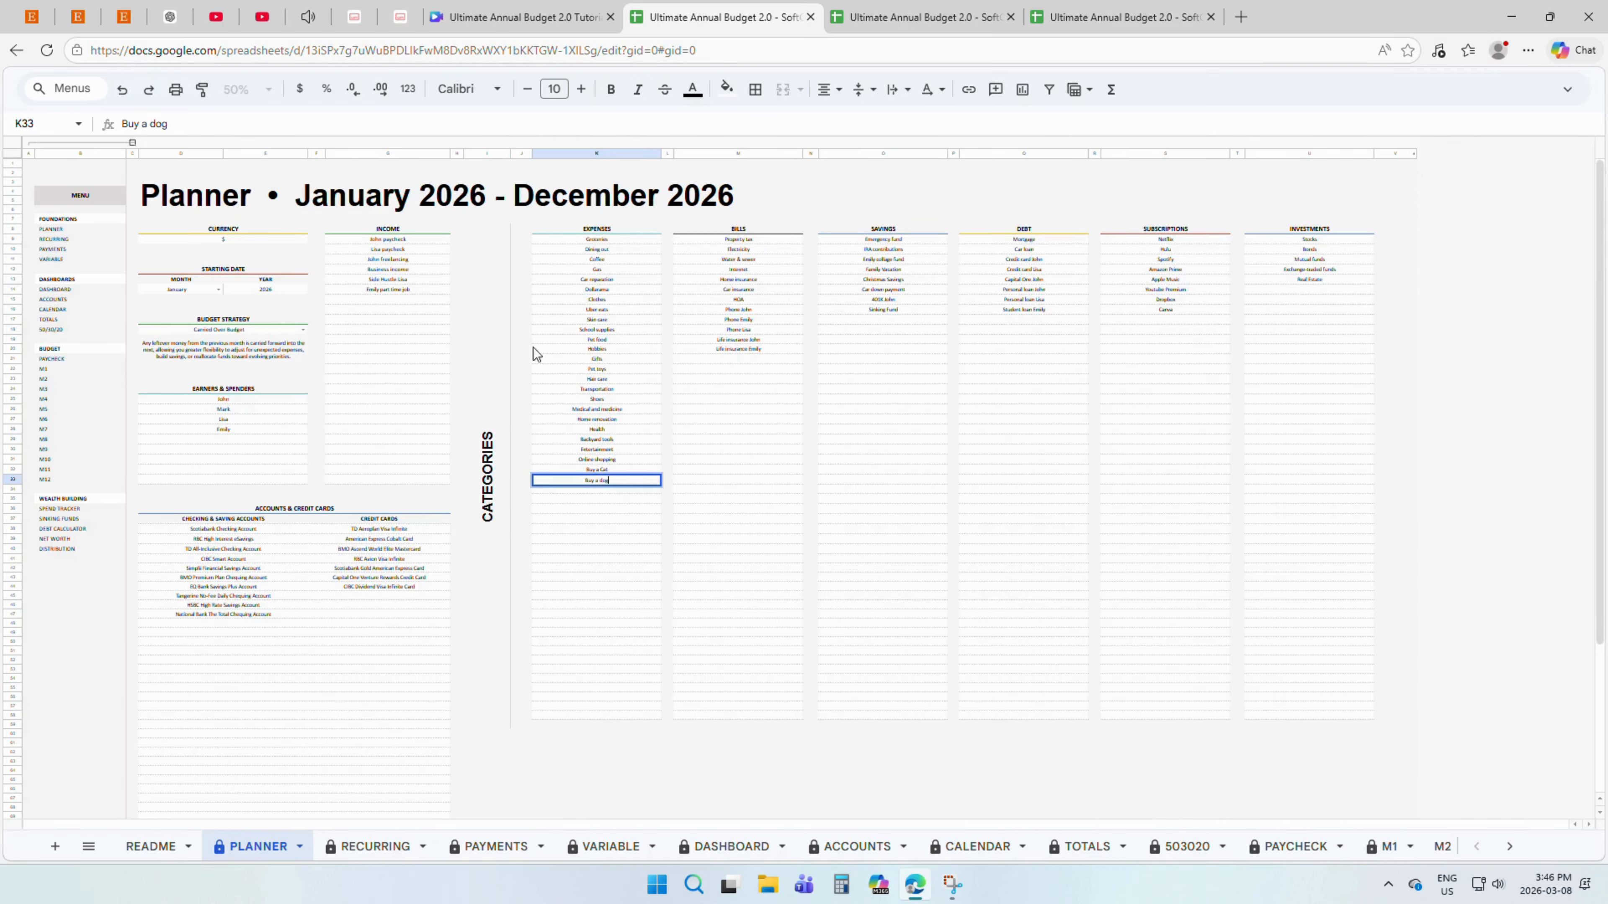
key("Tab")
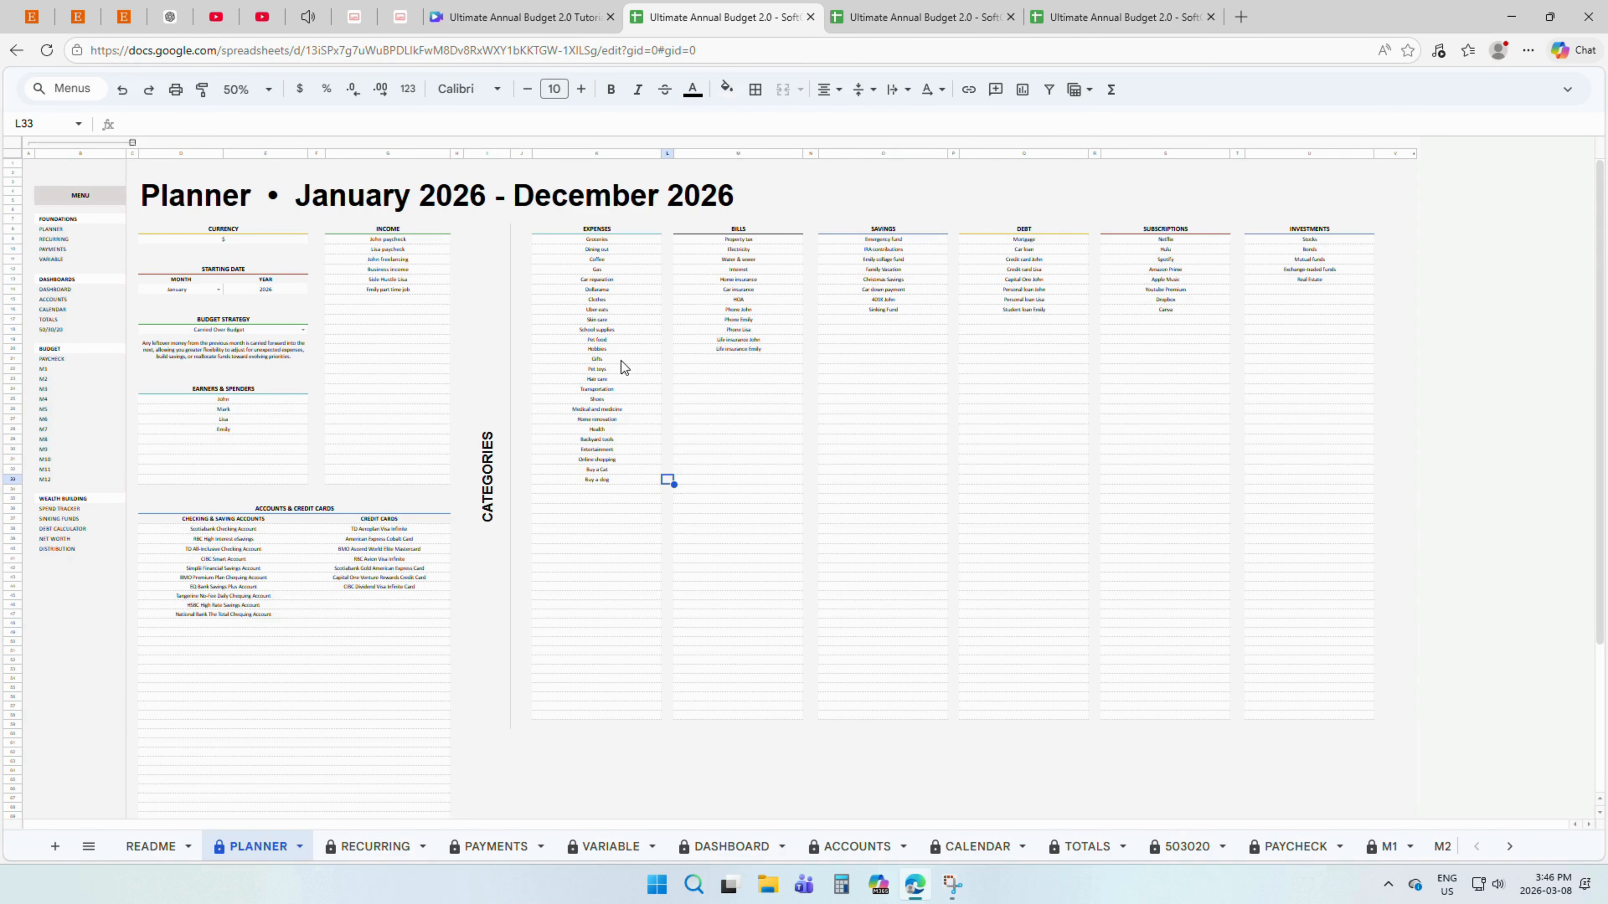
- Look through the sections of the RECURRING sheet, selecting the SAVINGS section label, and return to the INCOME section
scroll(566, 382, "down", 3)
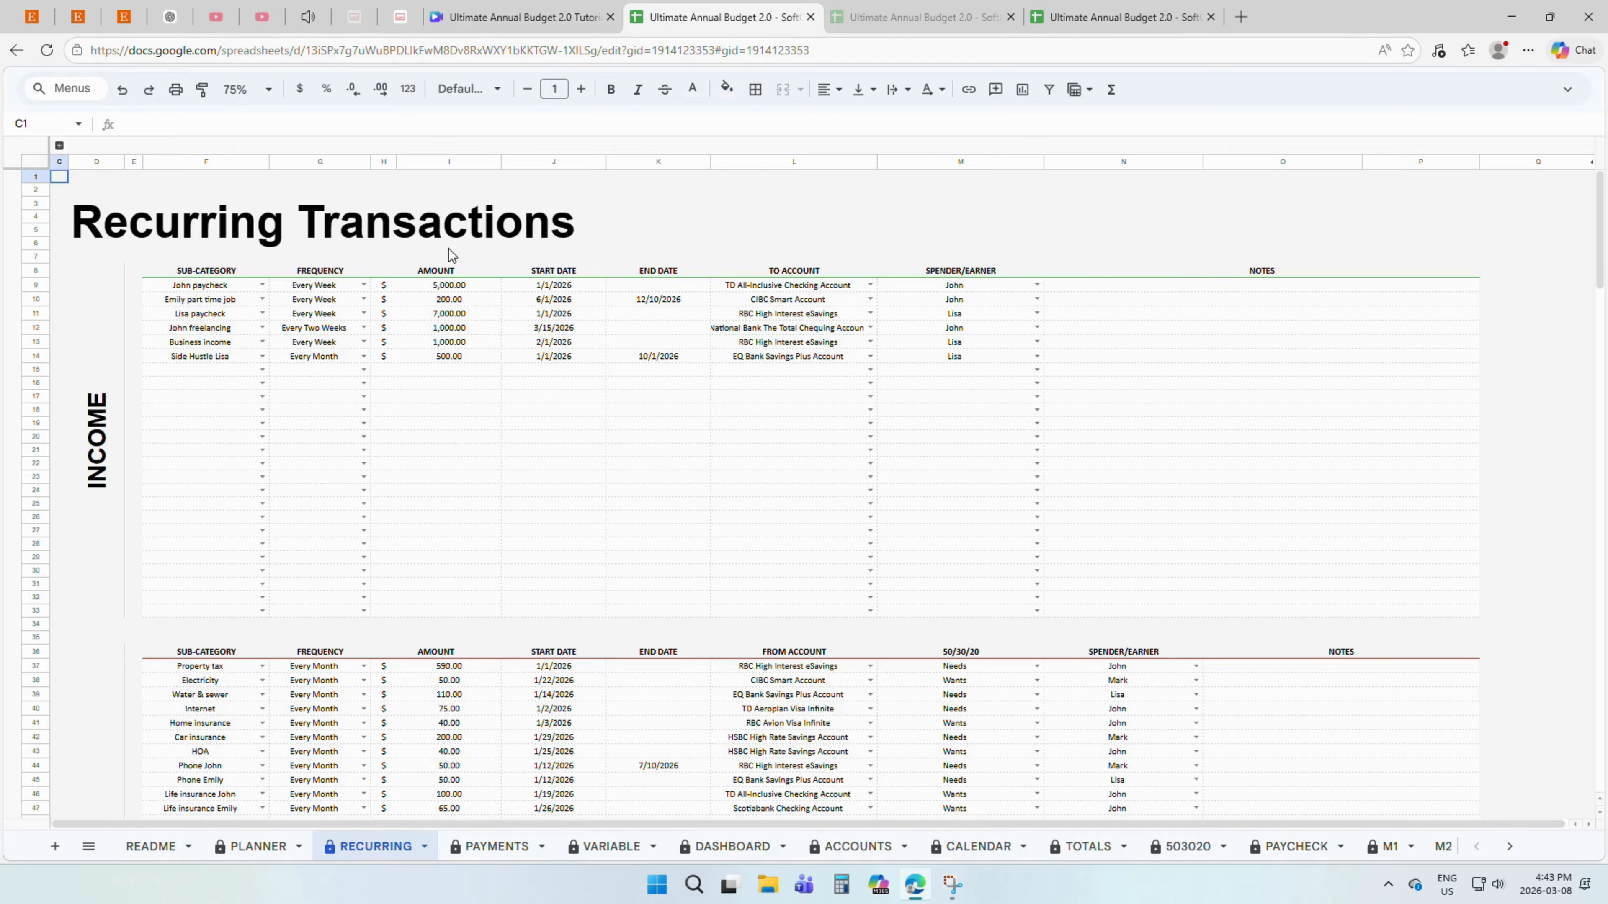
scroll(129, 347, "down", 20)
left_click(101, 443)
scroll(129, 347, "up", 20)
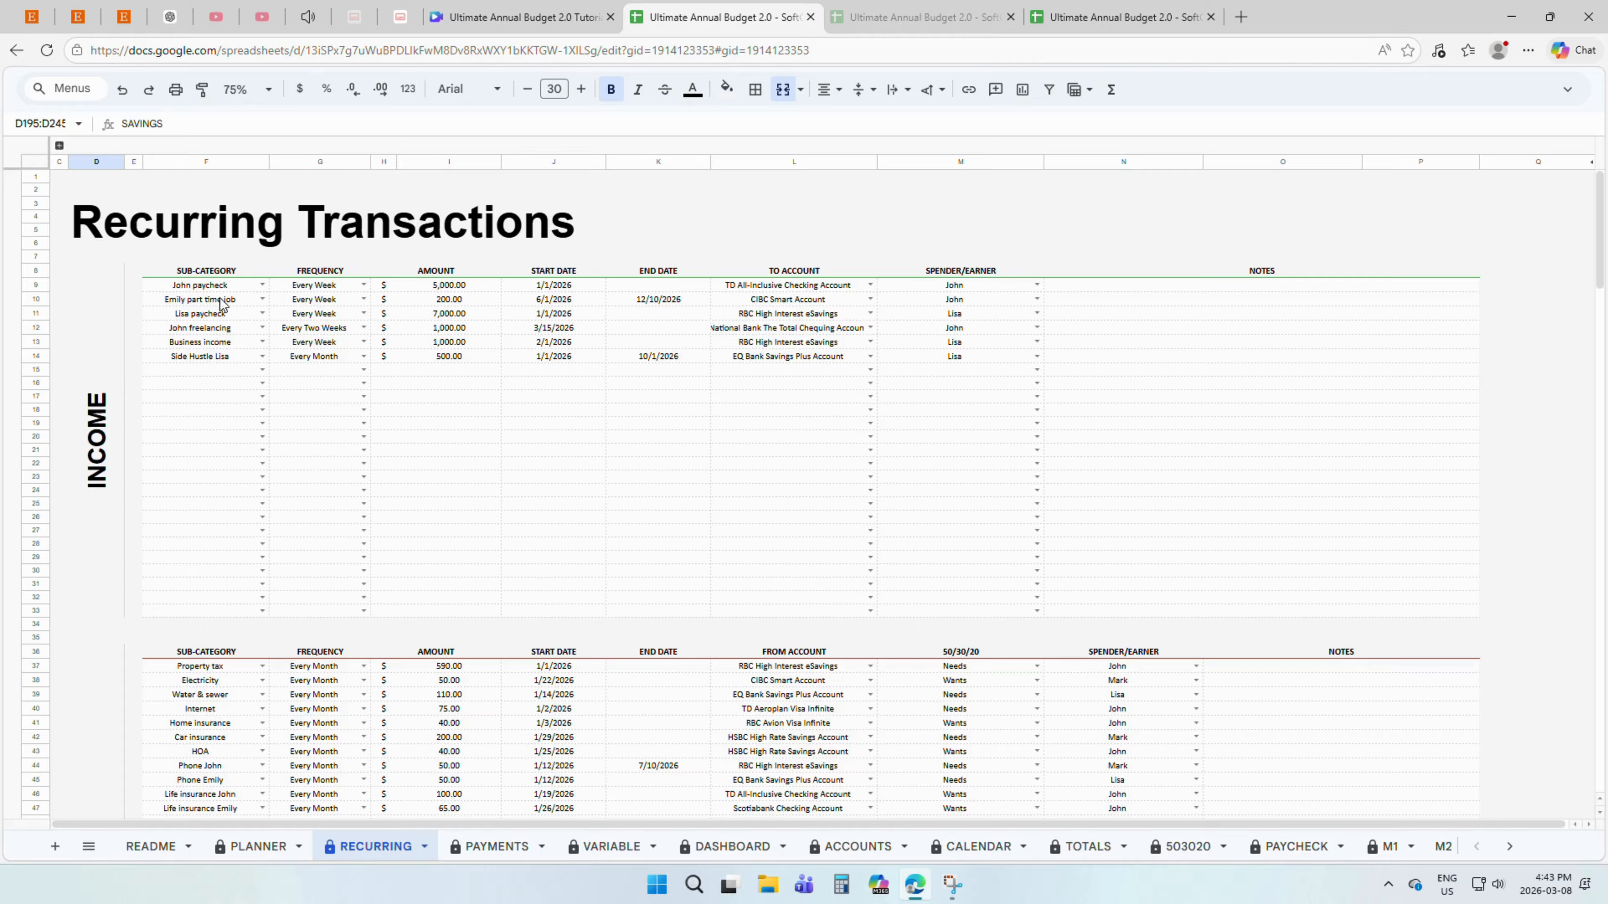
- Review the SUB-CATEGORY columns of the INCOME section and the section below it by selecting their cells
left_click_drag(234, 285, 222, 610)
scroll(234, 465, "down", 6)
left_click_drag(200, 289, 200, 814)
scroll(191, 407, "up", 8)
- Review the INCOME table by selecting its column headings through NOTES, the END DATE heading and the whole block D8:P33
left_click_drag(220, 273, 1077, 280)
left_click(1056, 281)
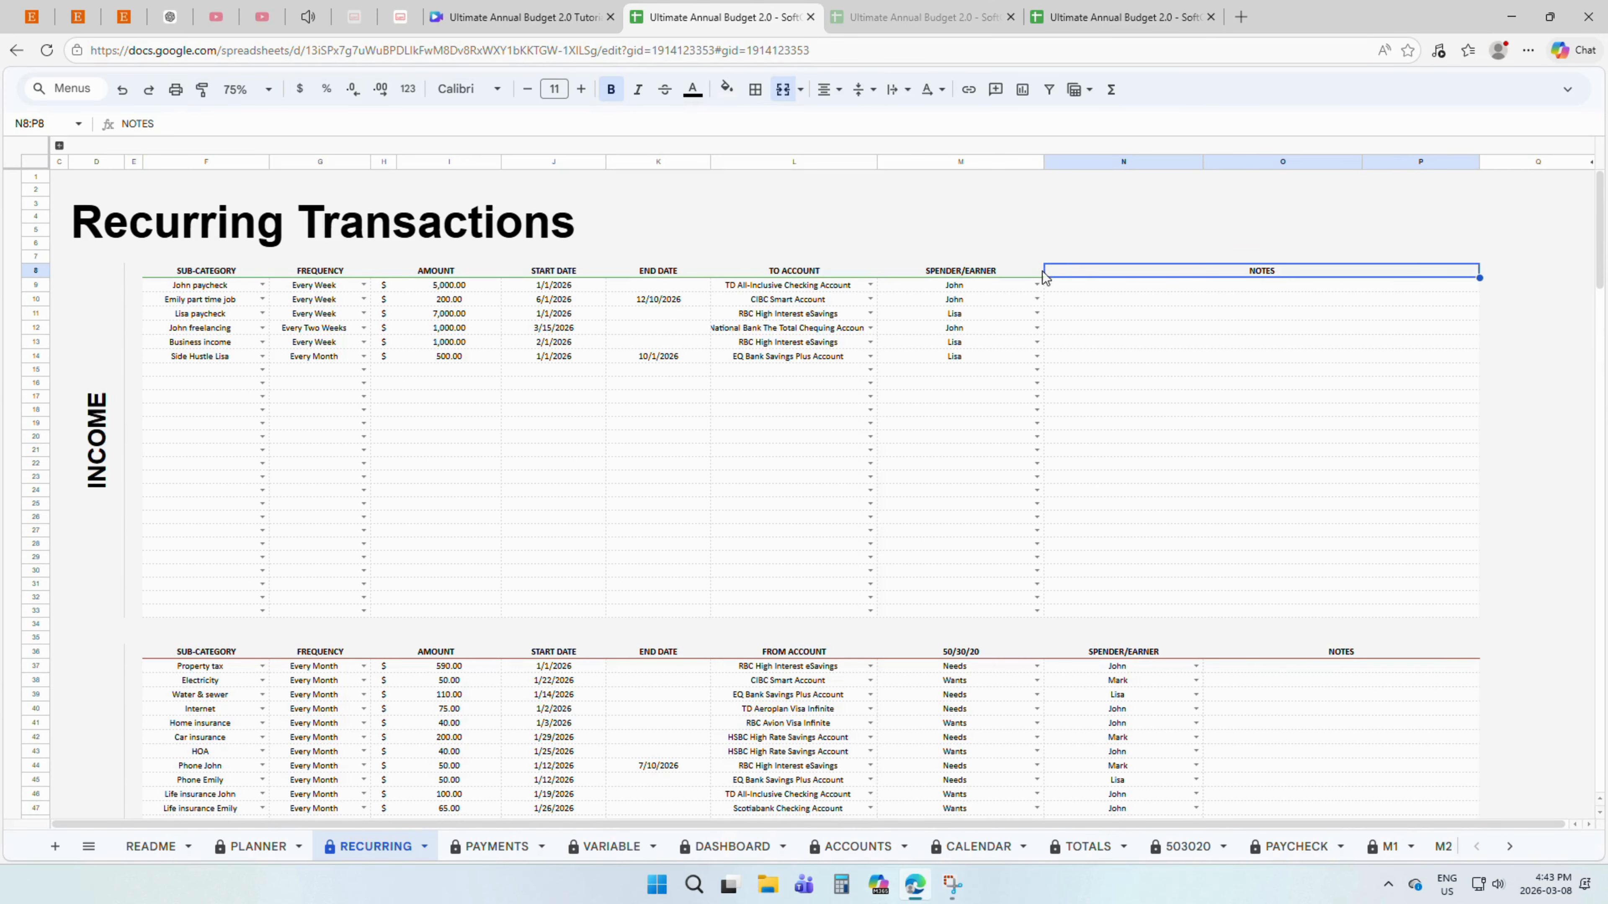
left_click(690, 275)
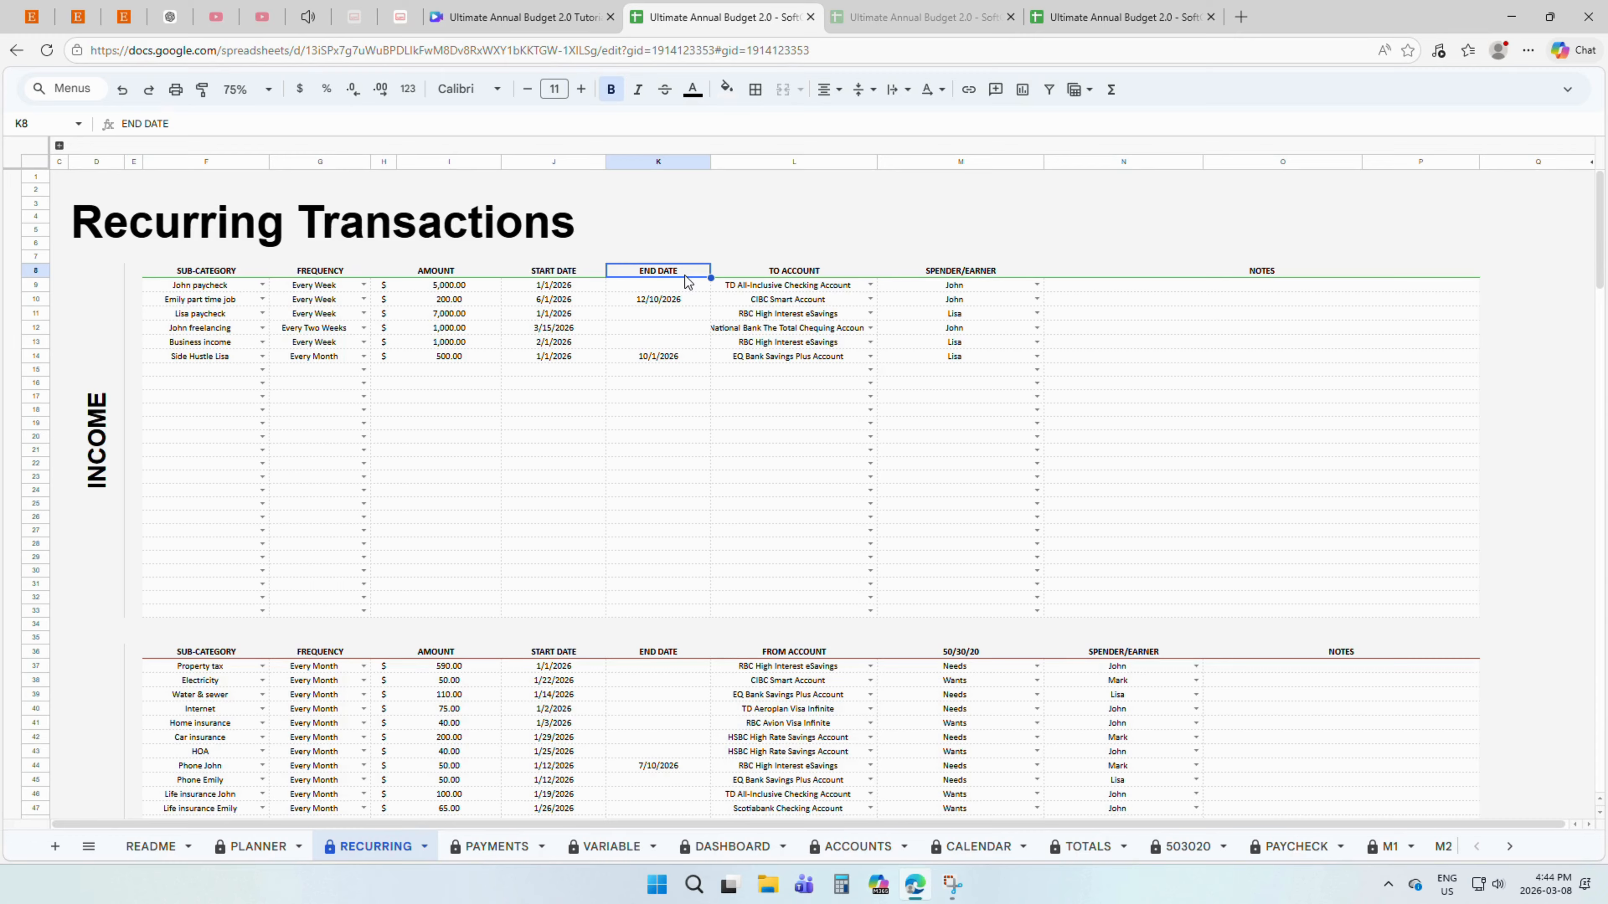
left_click(103, 322)
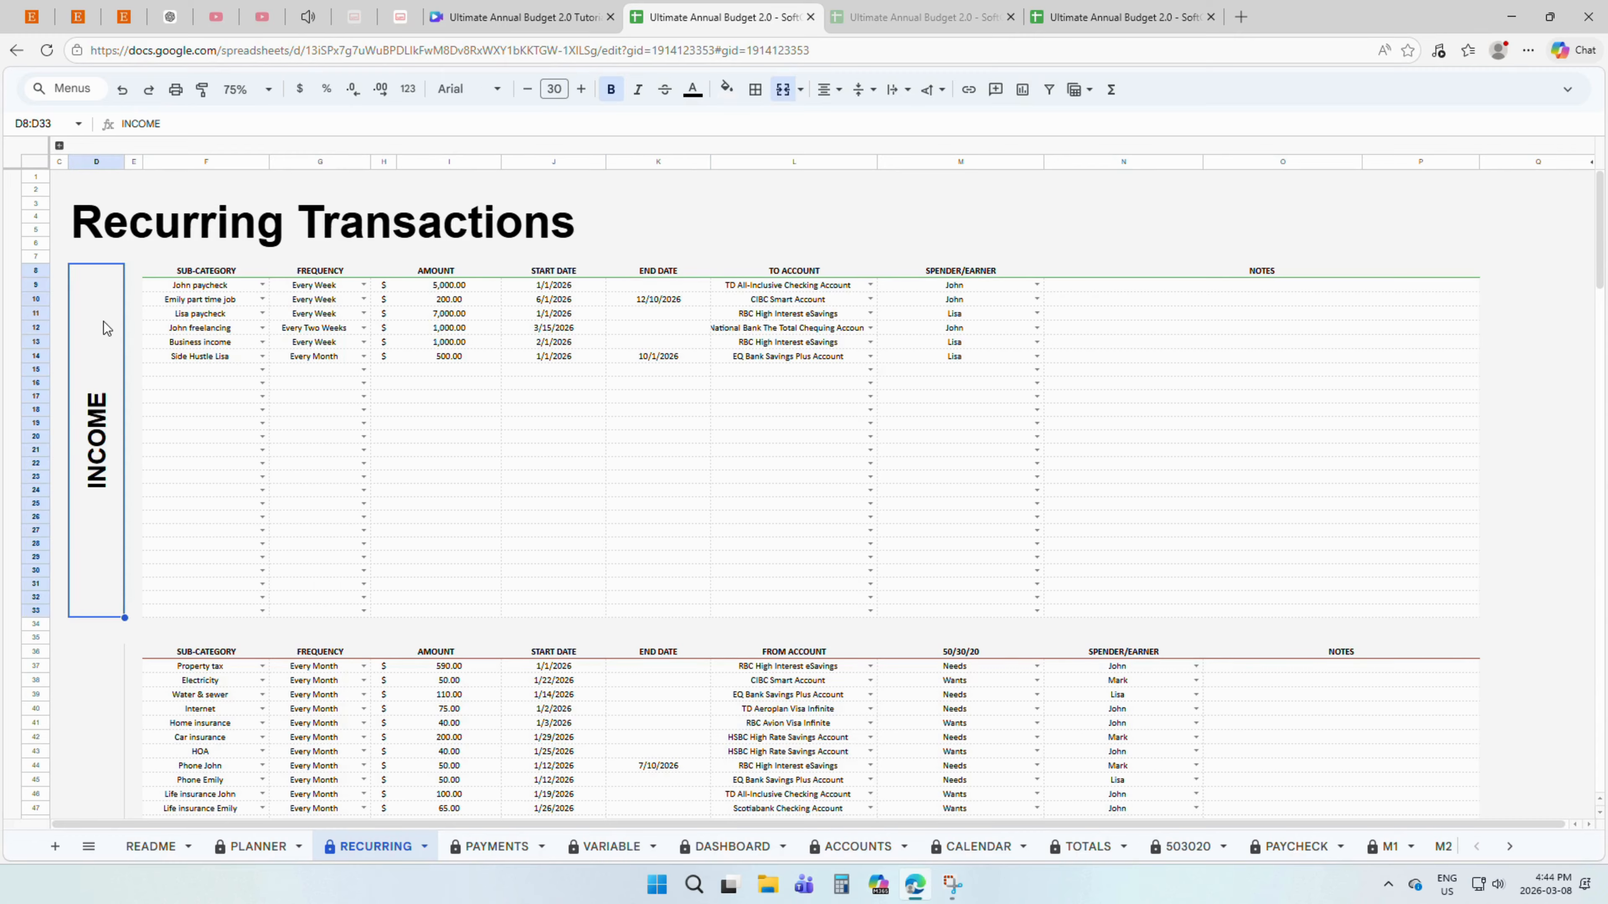
left_click_drag(103, 321, 1142, 390)
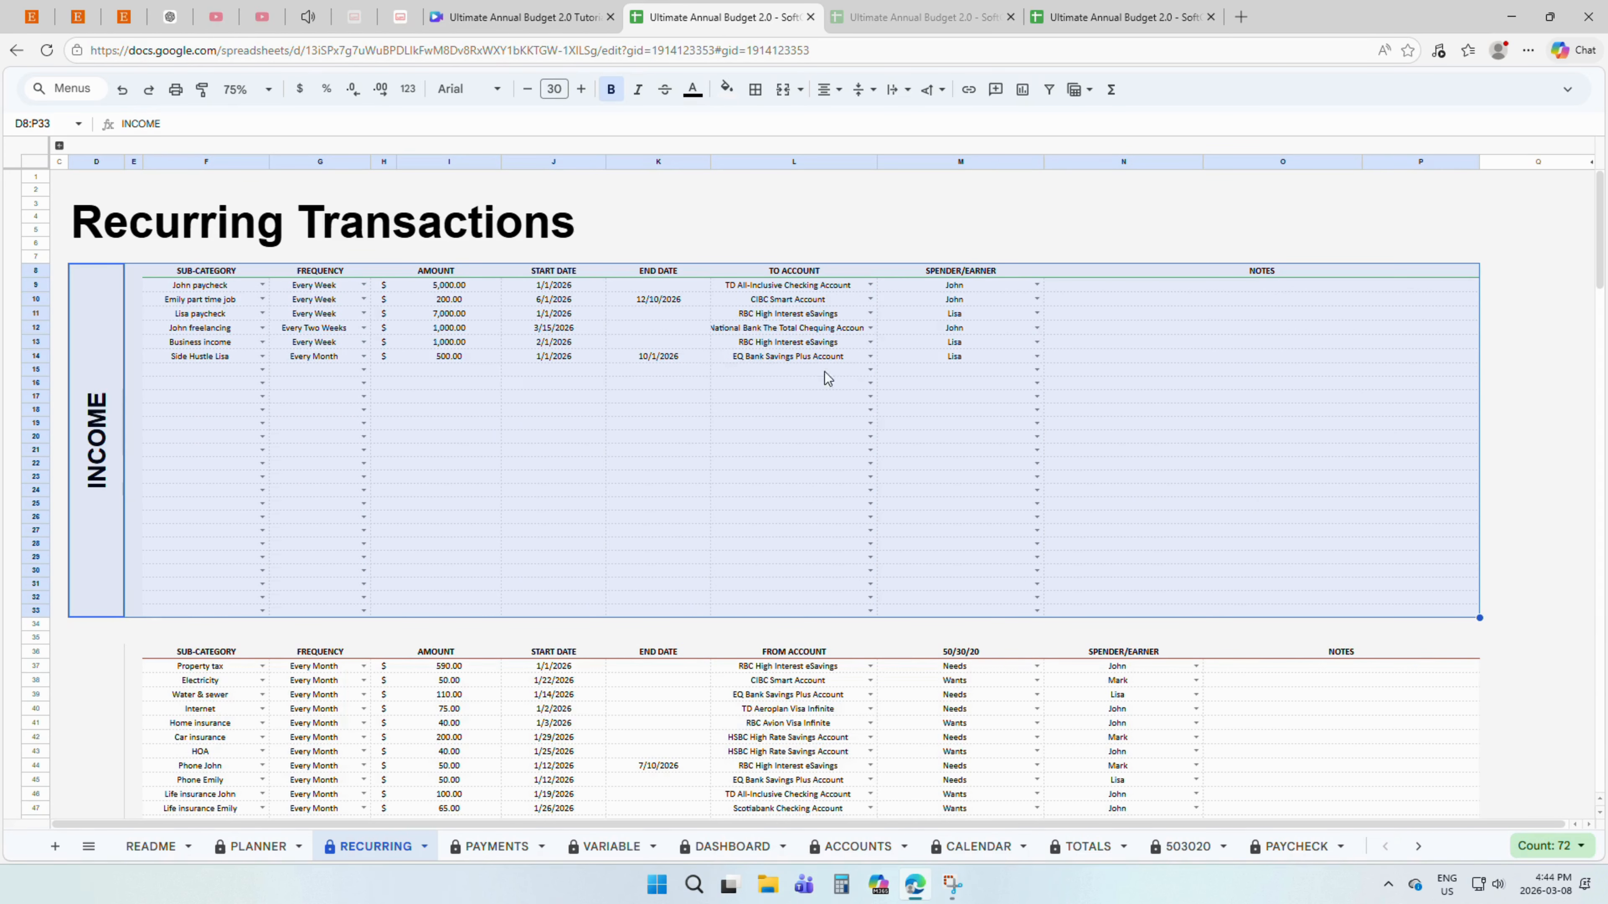
- Set row 15 of the INCOME table to the second listed paycheck sub-category with the frequency Every Two Weeks
left_click(256, 372)
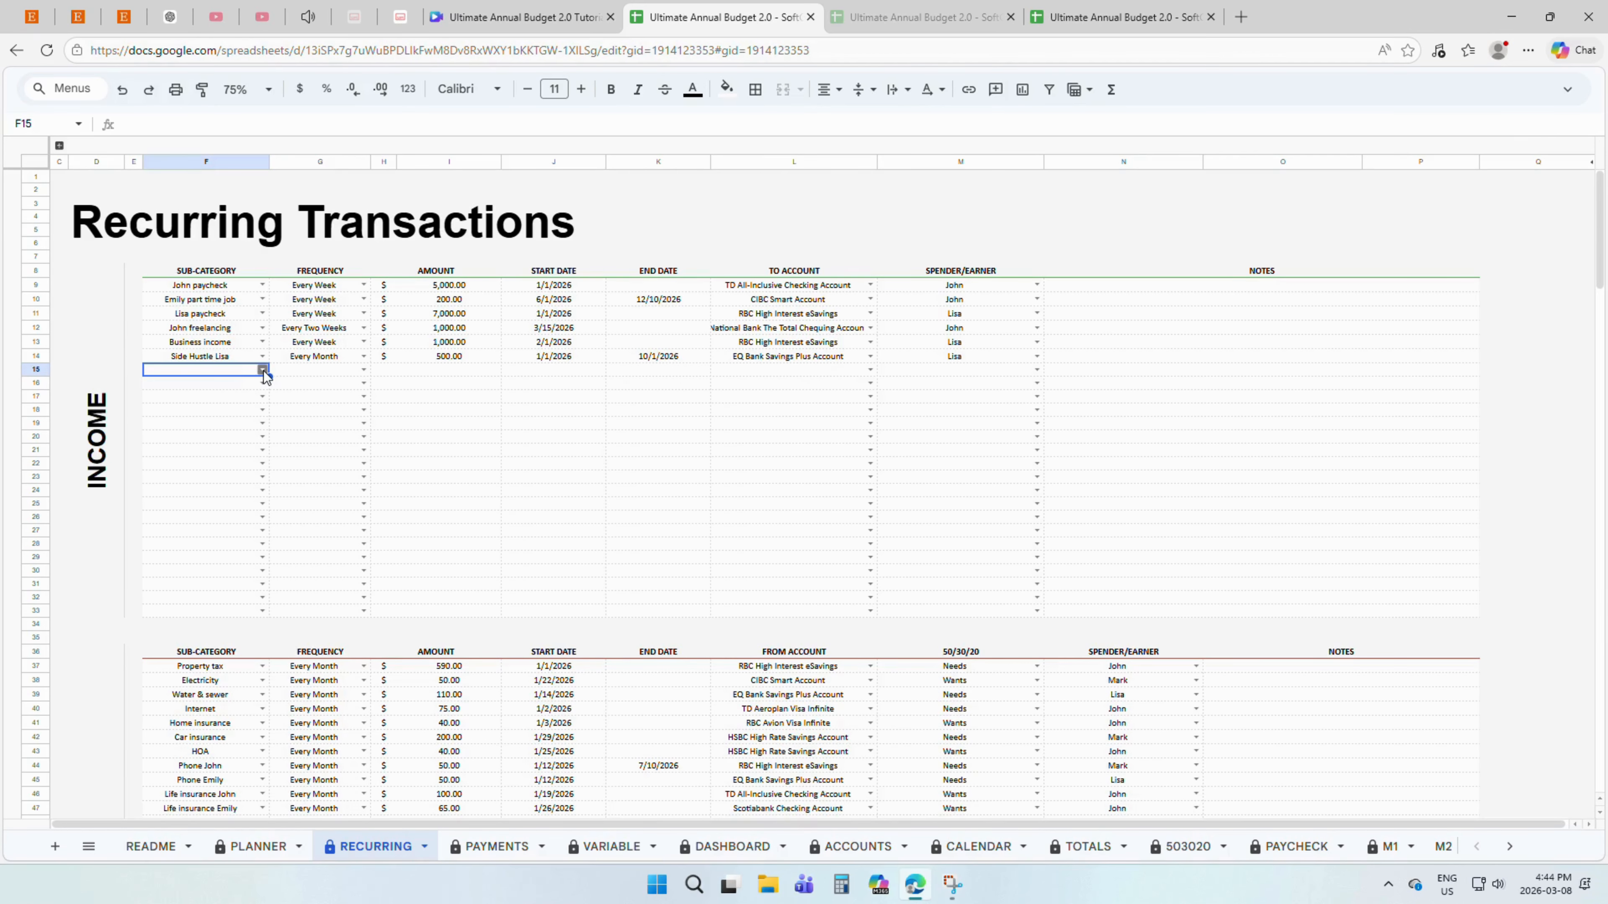
left_click(262, 369)
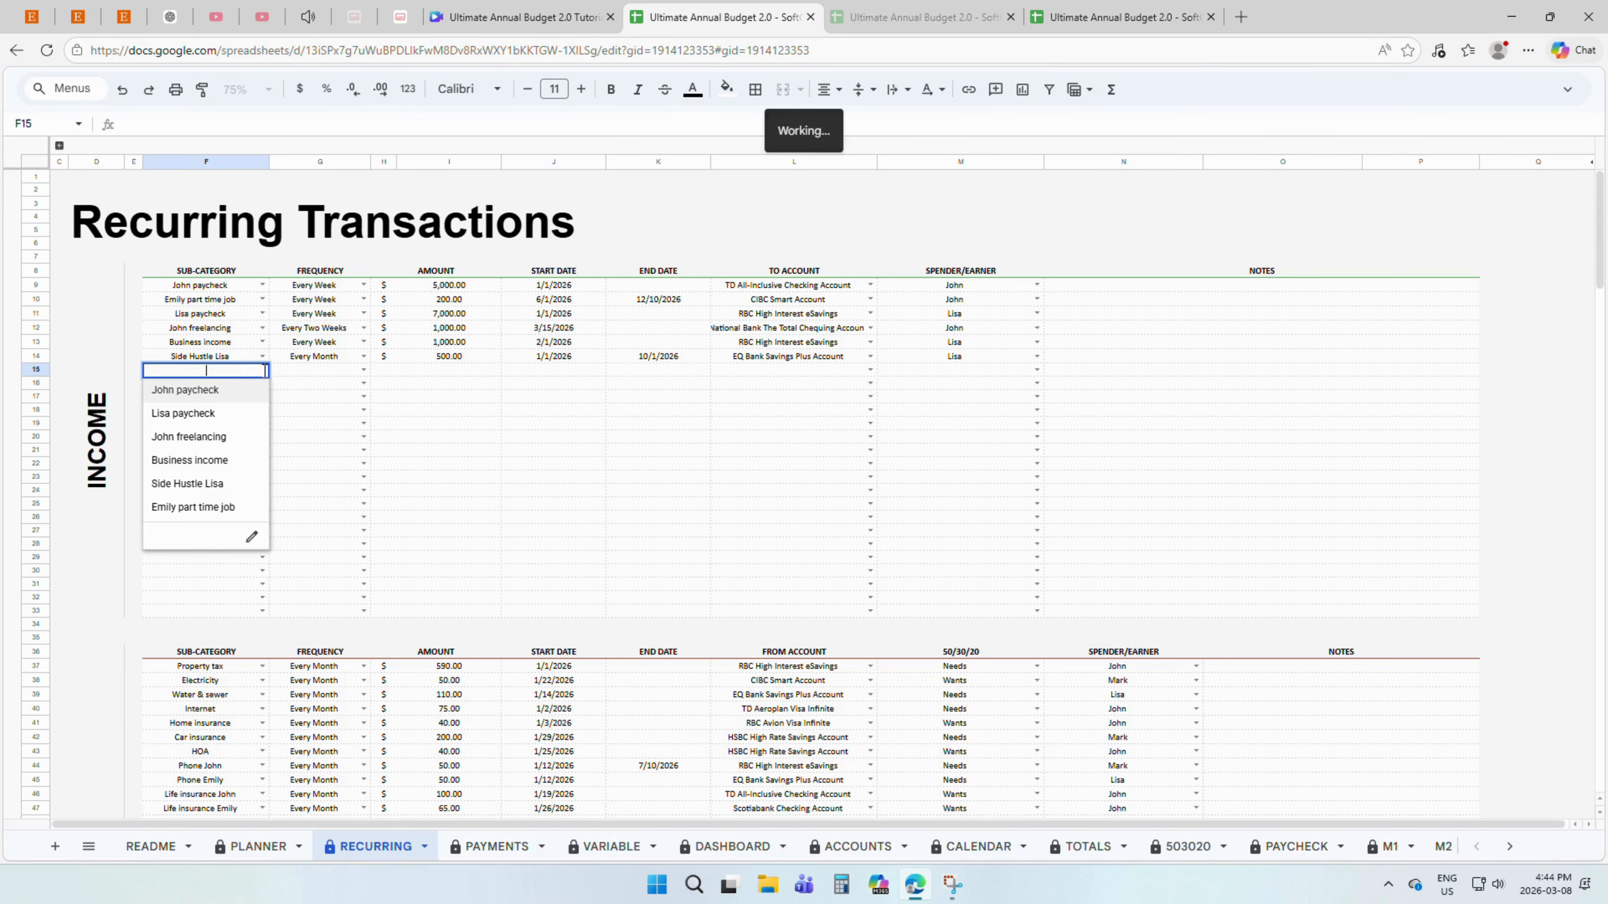
left_click(225, 416)
left_click(365, 370)
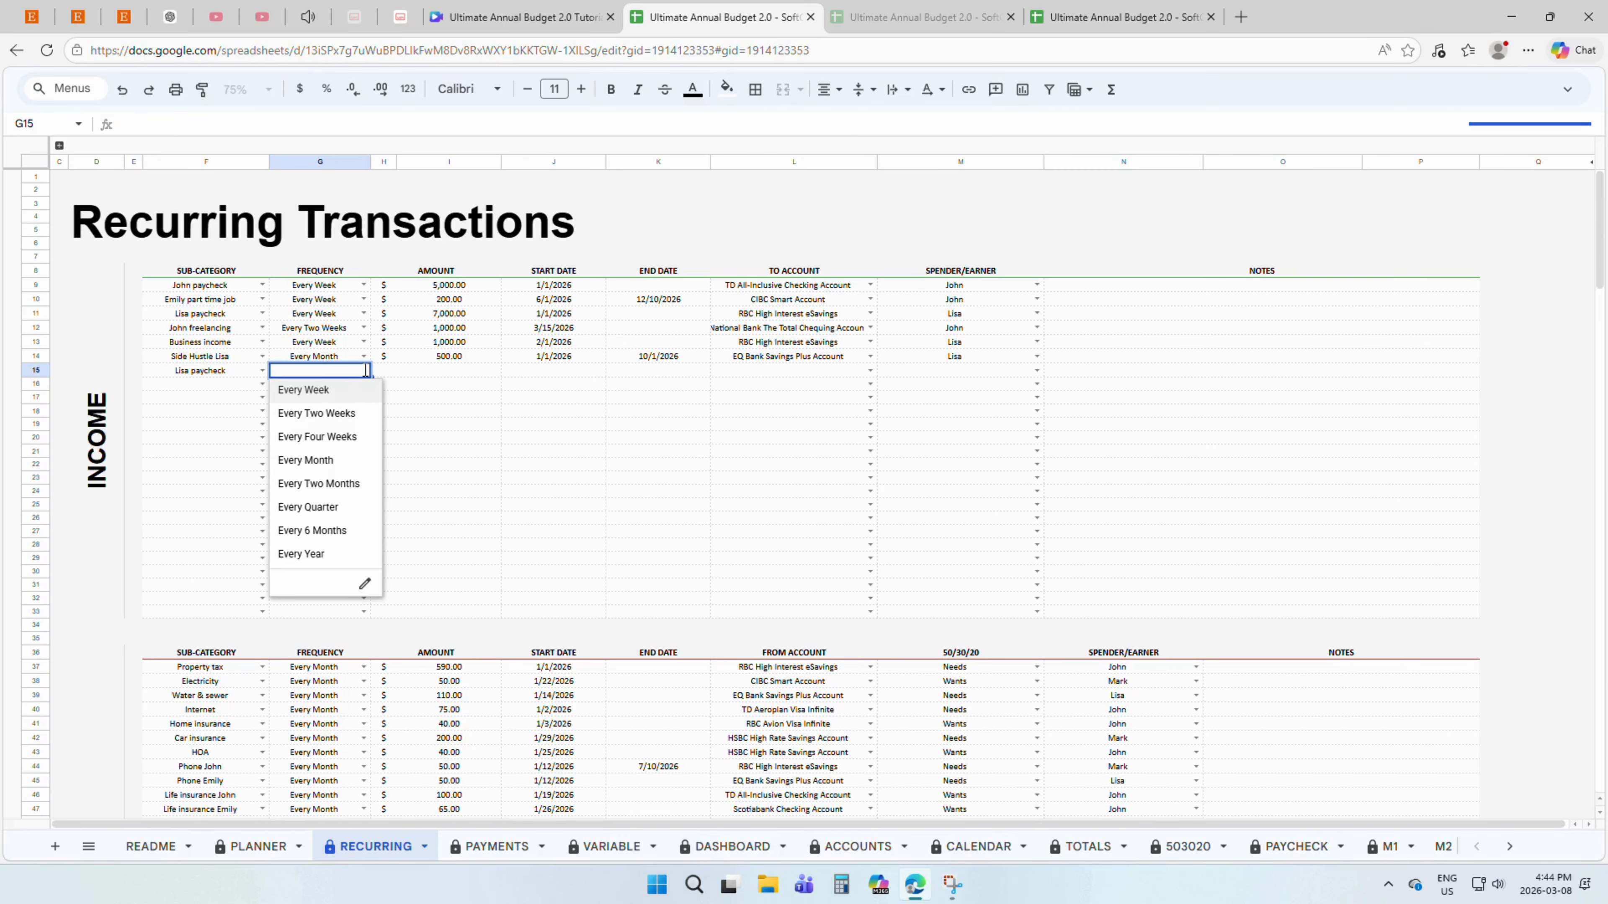
left_click(350, 416)
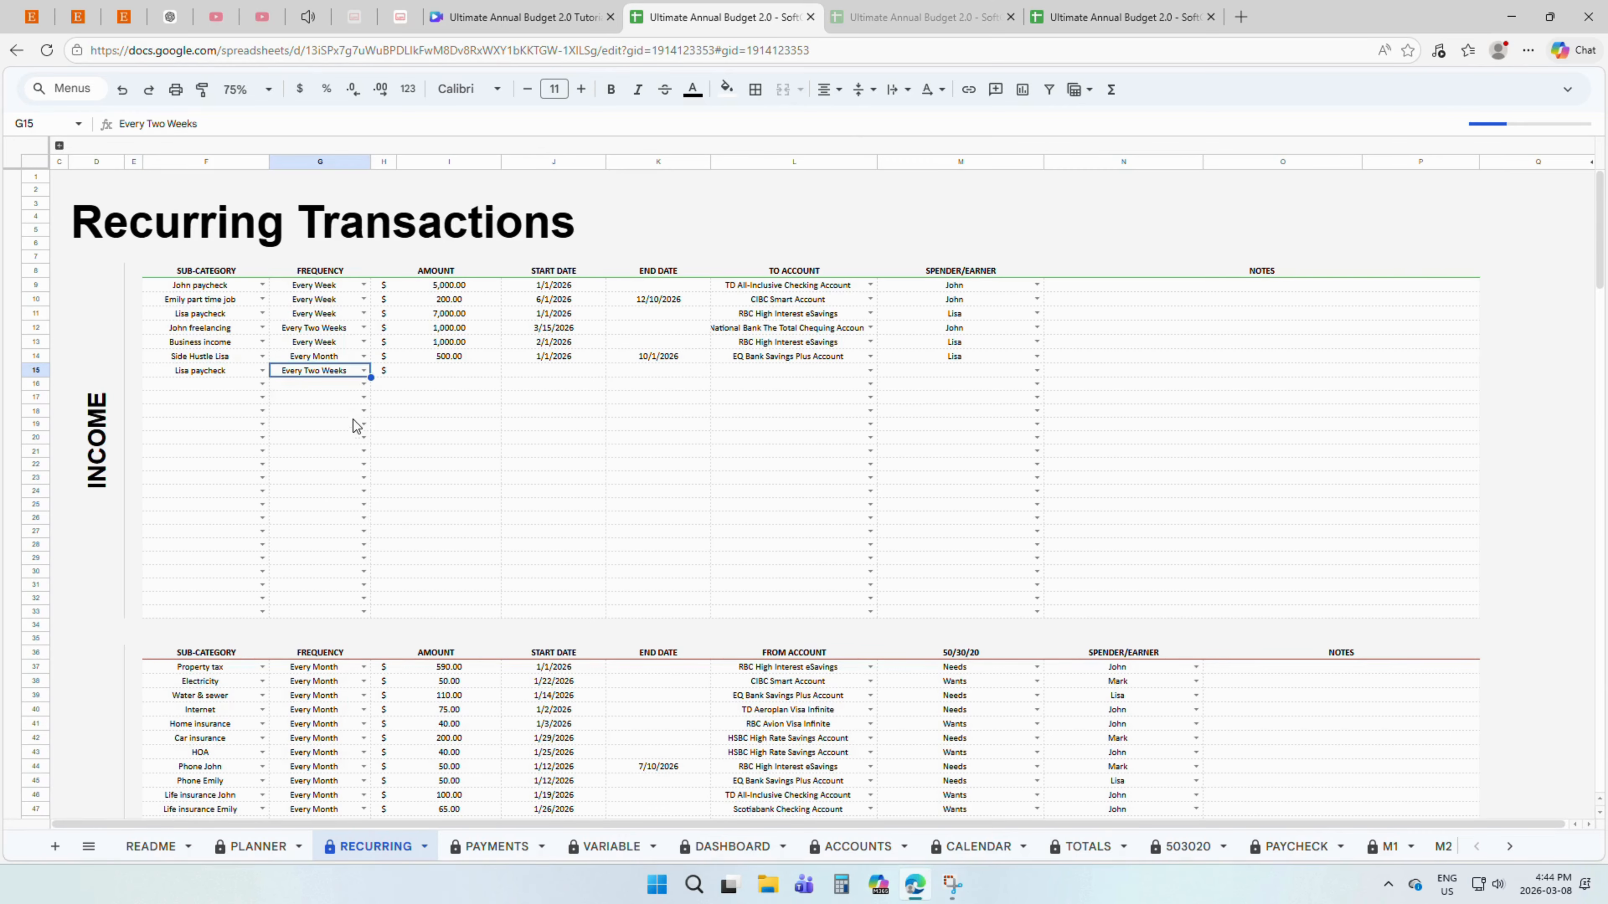
- Enter an amount of 5000 and a start date of 3/2/2026 in row 15 of the INCOME table
left_click(434, 373)
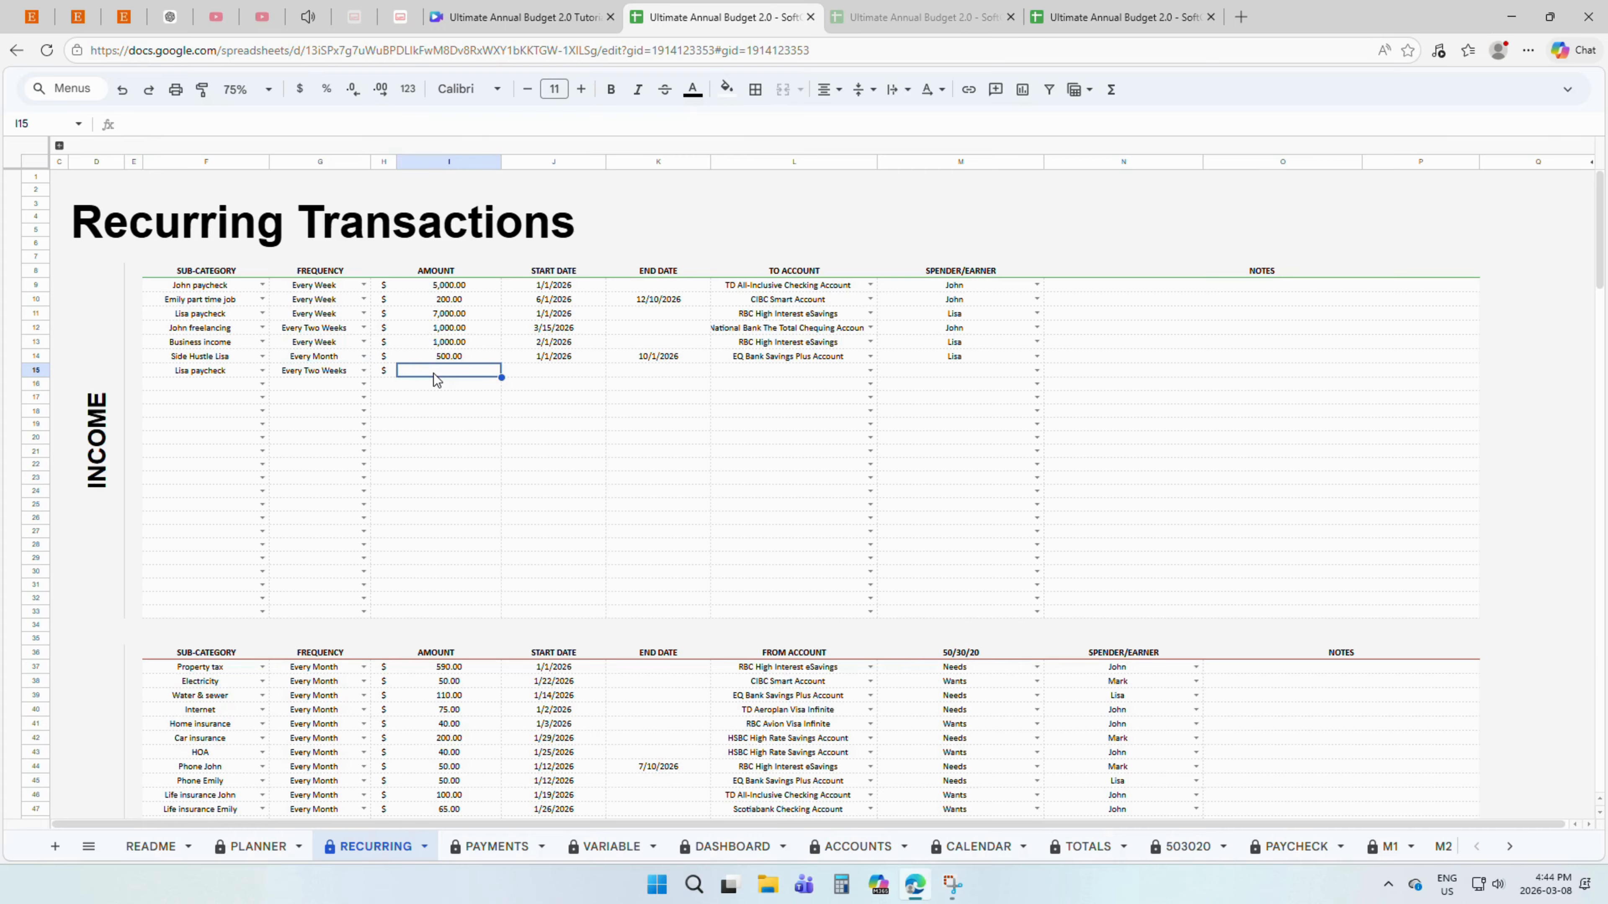
type("5000")
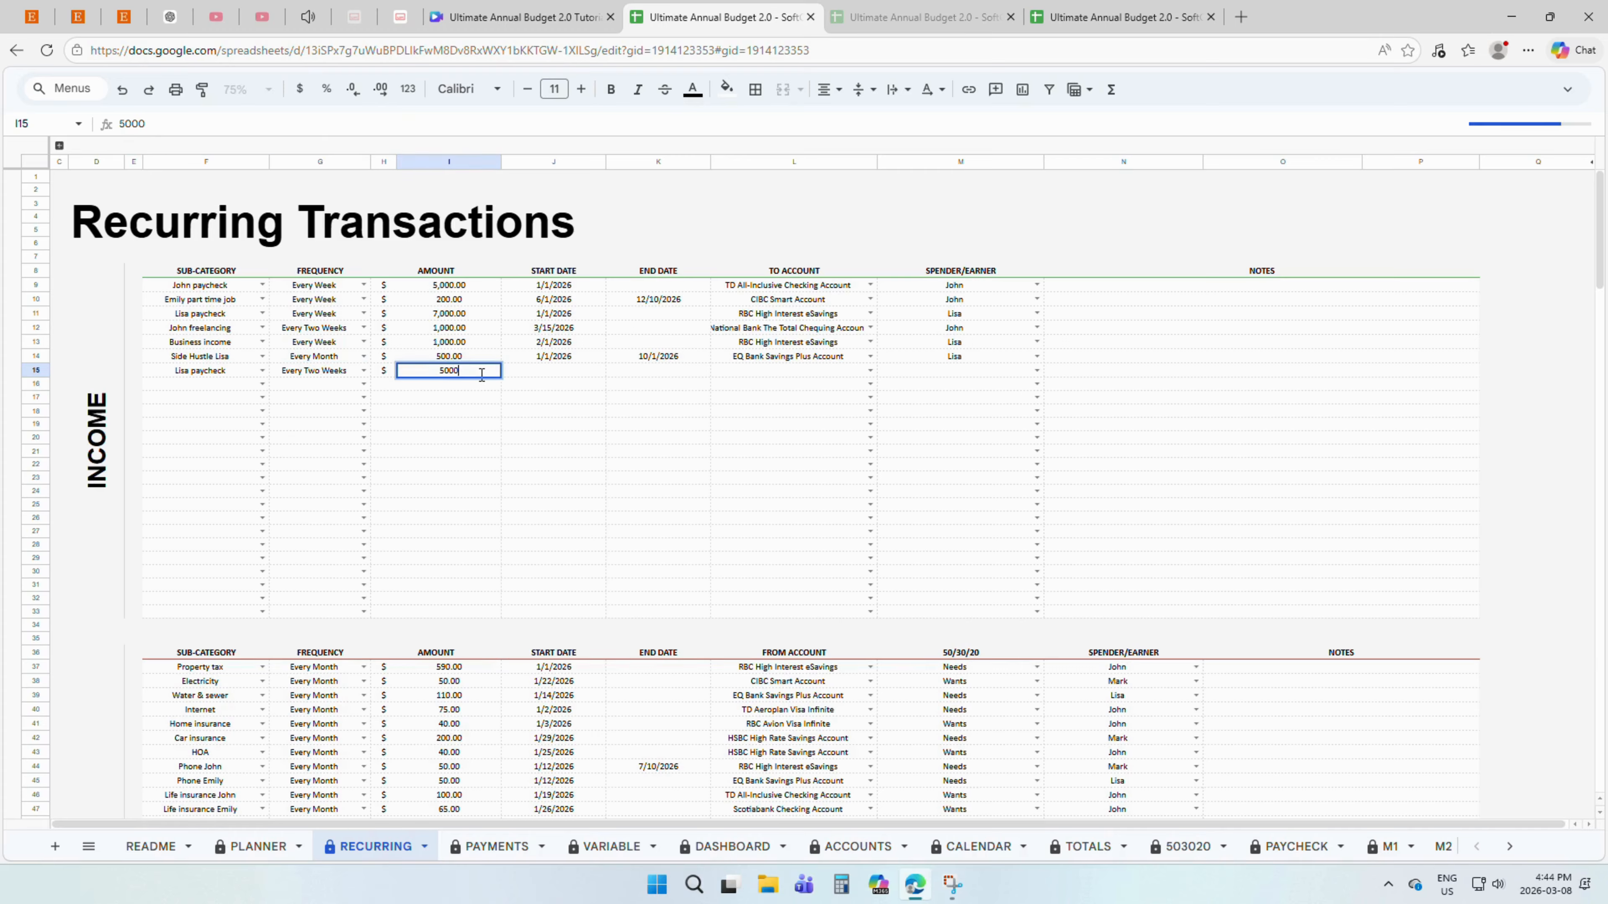
left_click(526, 377)
double_click(555, 373)
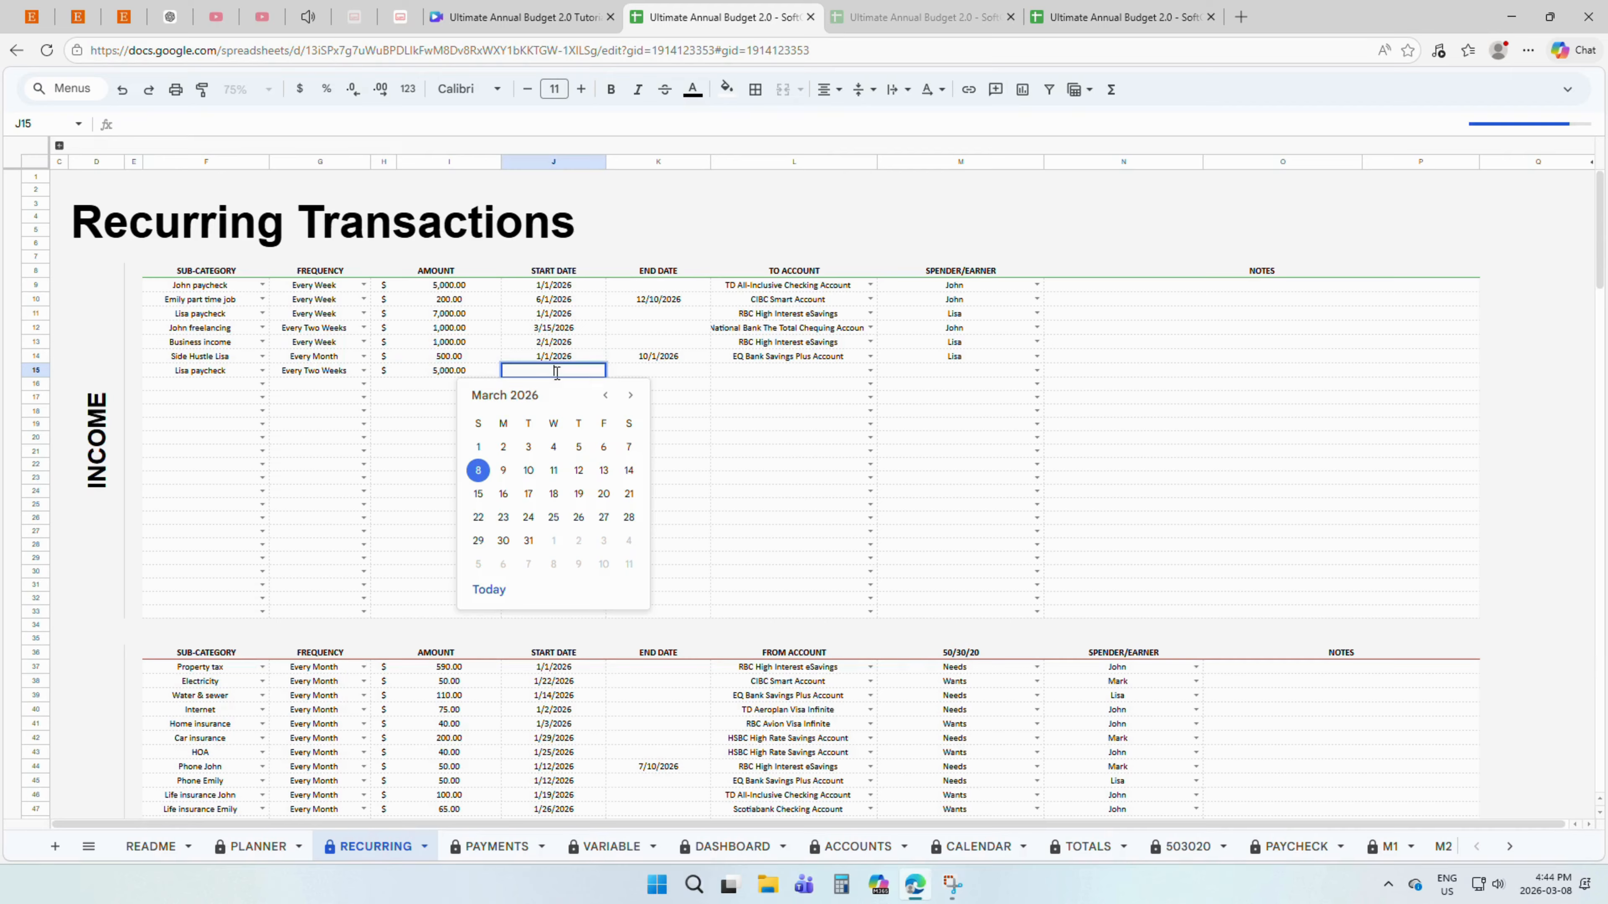
left_click(503, 446)
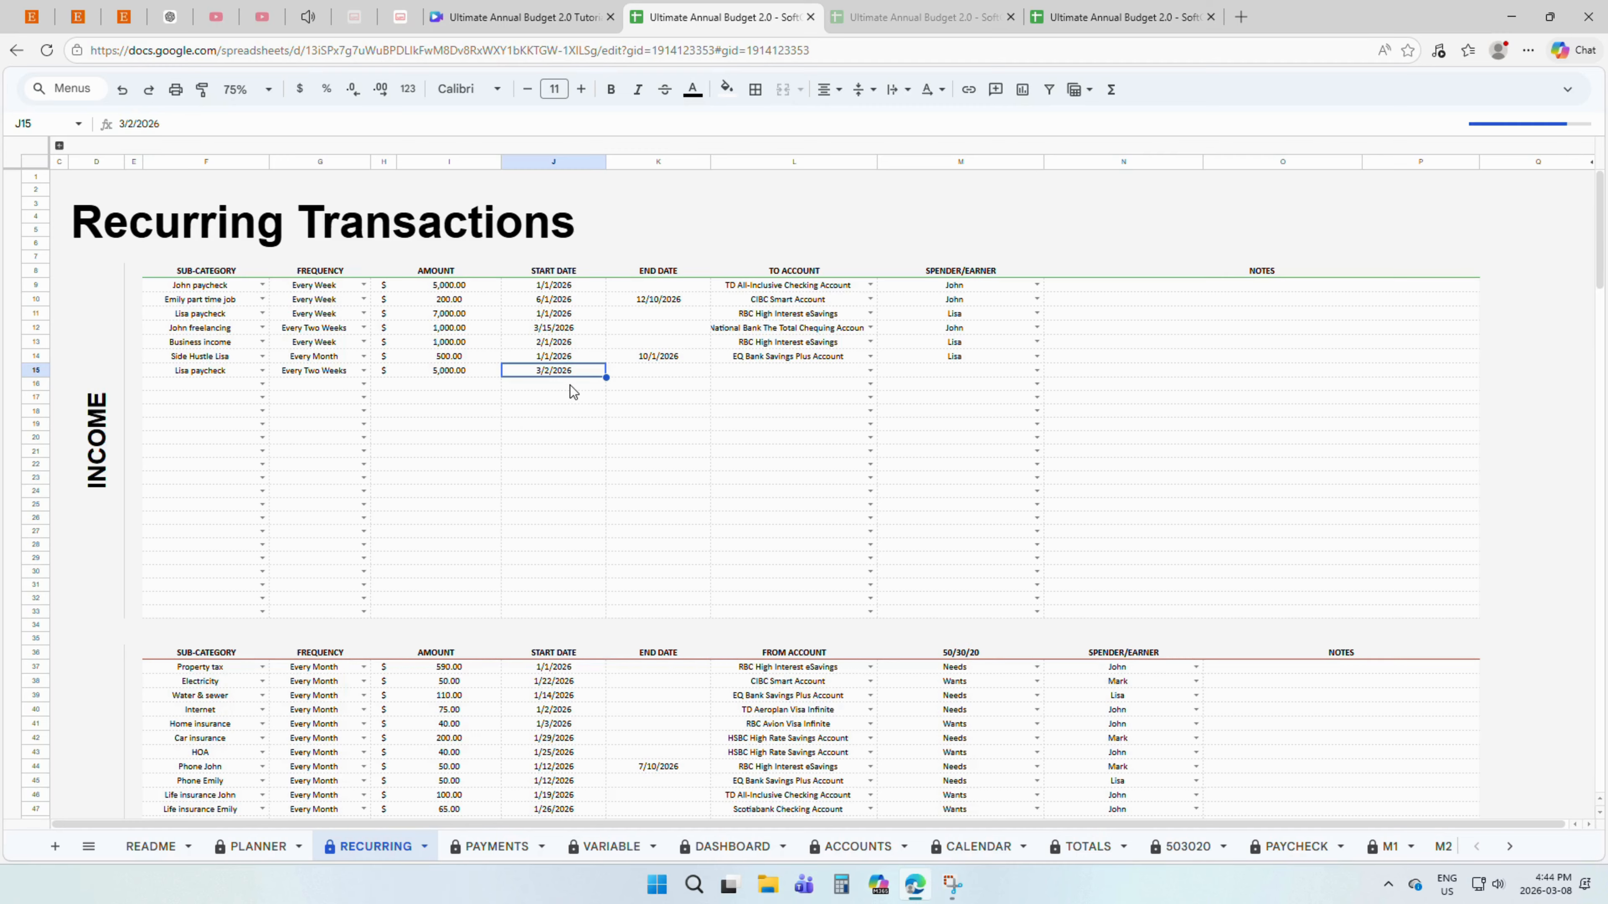
- Set the end date in row 15 of the INCOME table to 8/7/2026
left_click(656, 379)
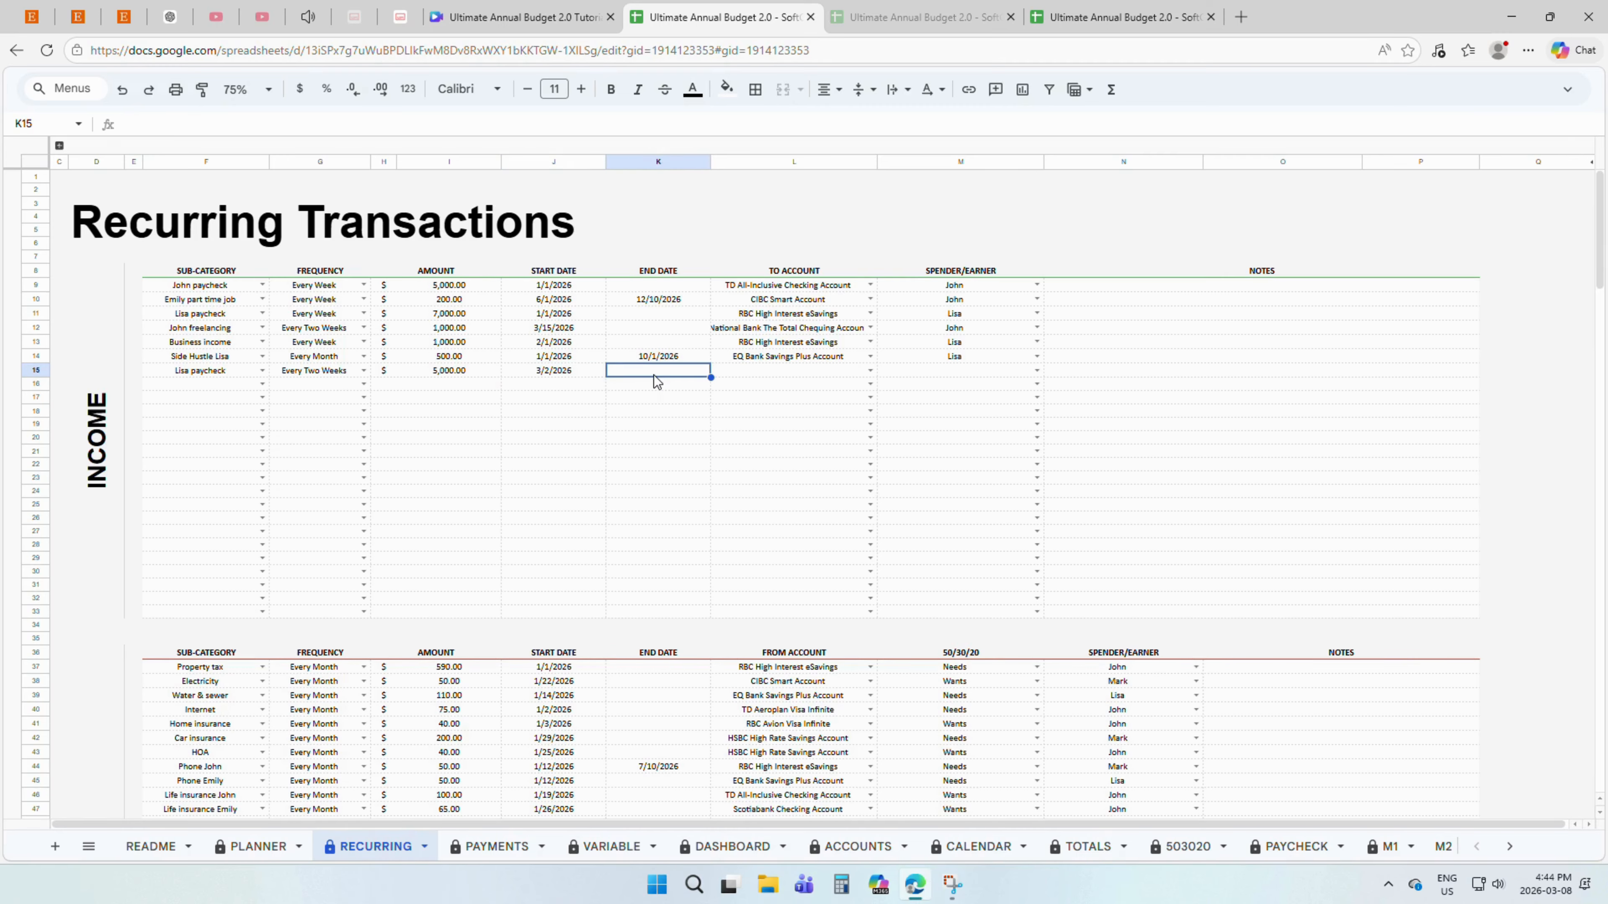
double_click(653, 375)
left_click(735, 396)
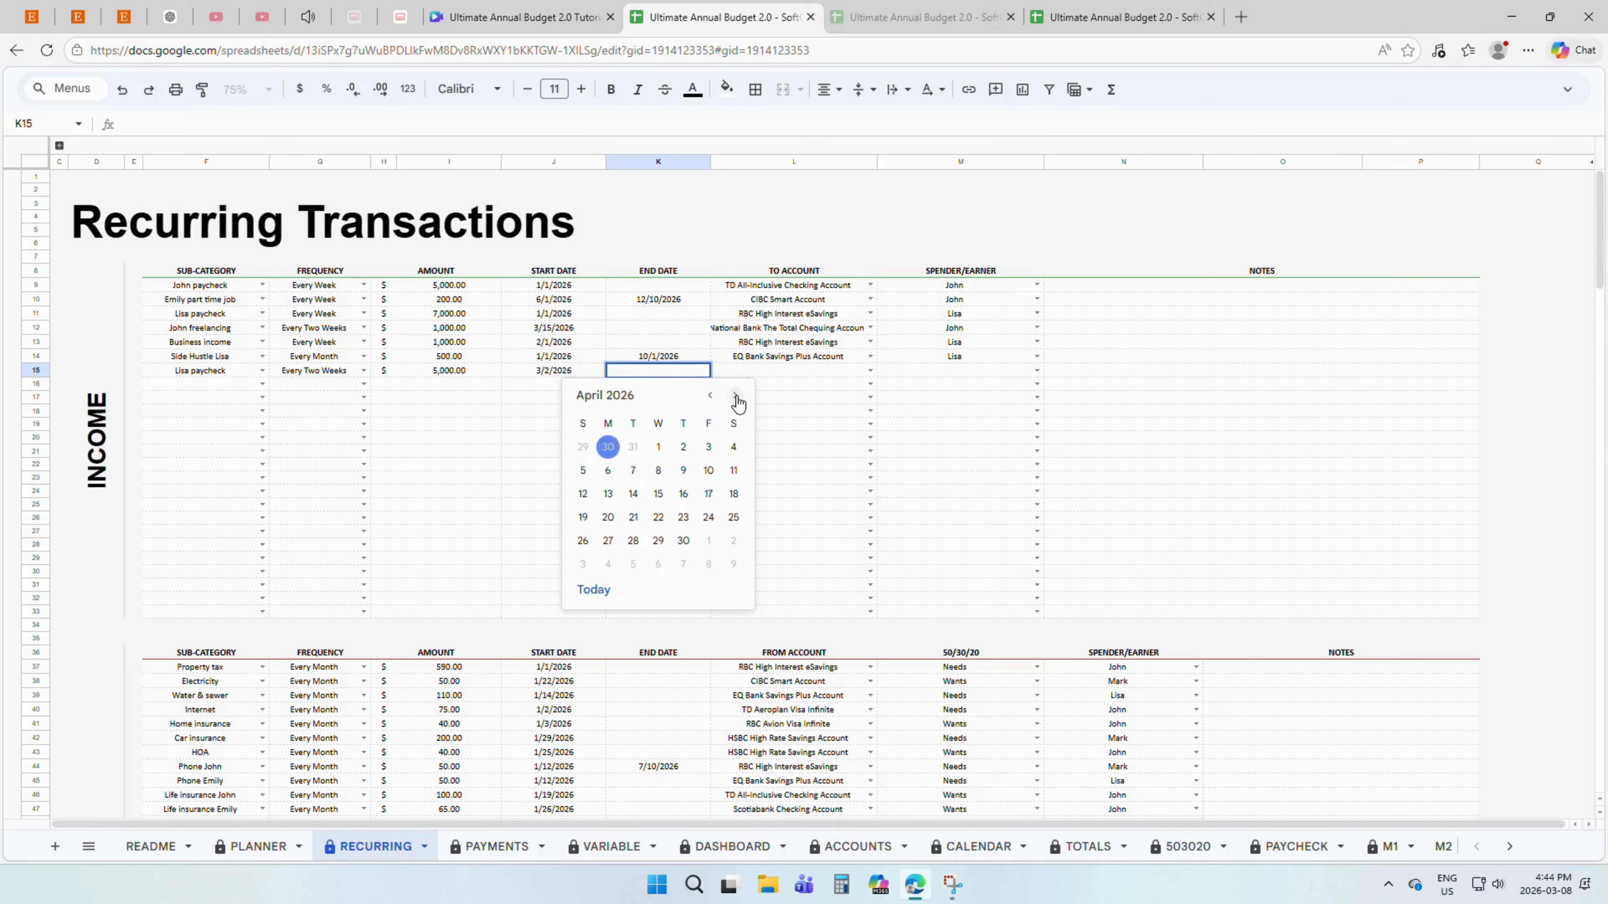
left_click(736, 396)
left_click(736, 396)
left_click(736, 396)
left_click(735, 395)
left_click(707, 470)
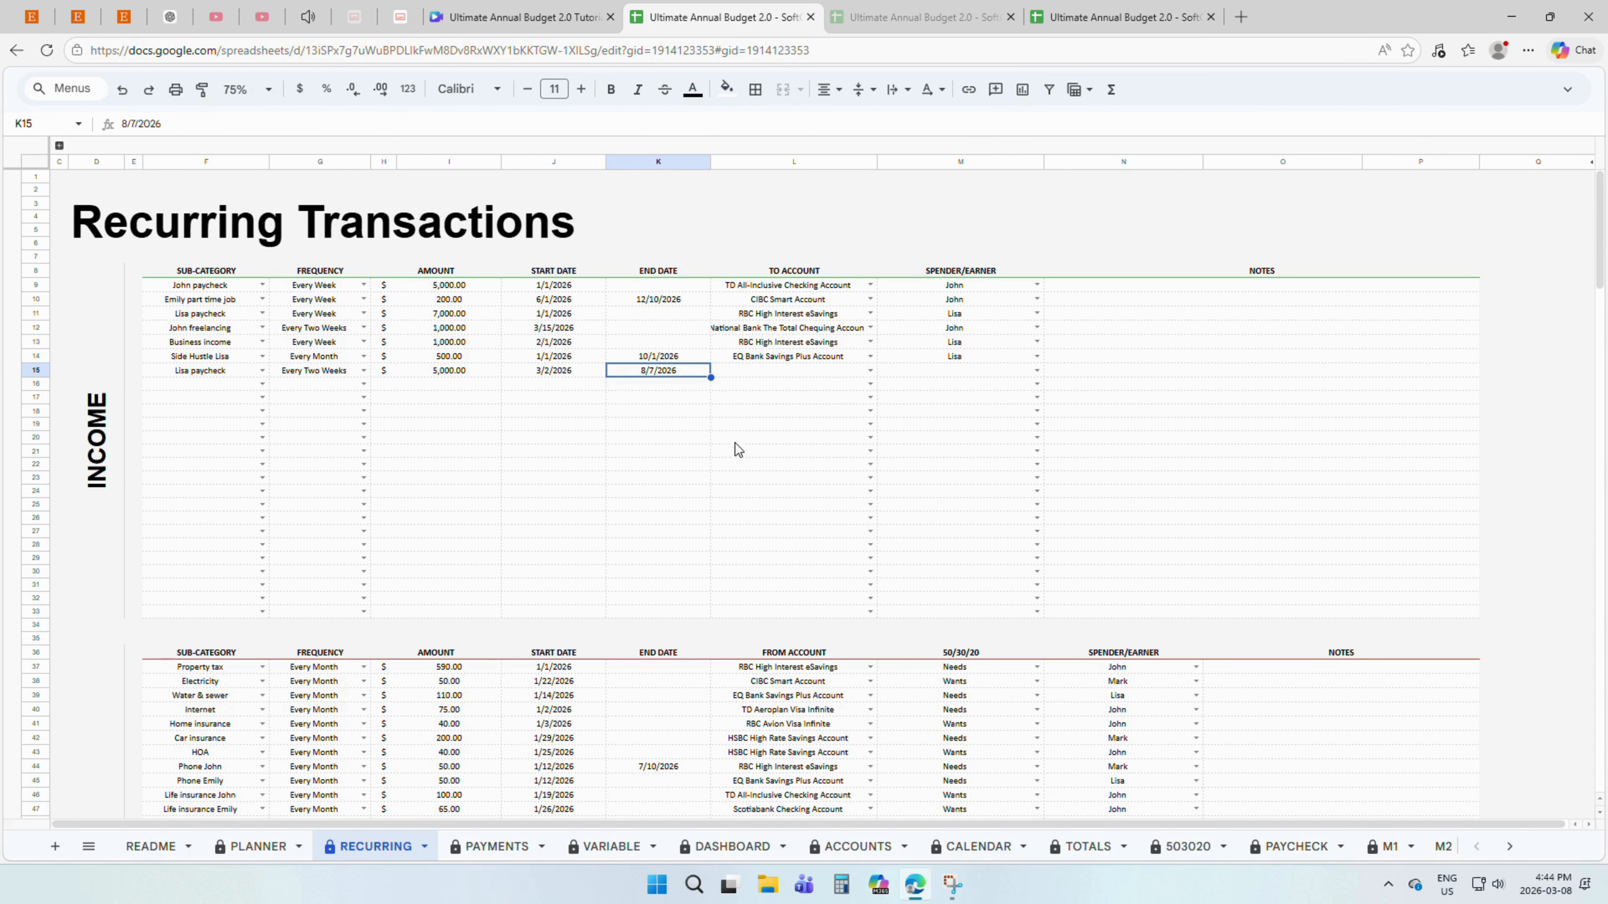
- Set row 15 of the INCOME table to the account RBC High Interest eSavings and the third listed spender/earner, leaving its notes empty
left_click(841, 376)
left_click(870, 370)
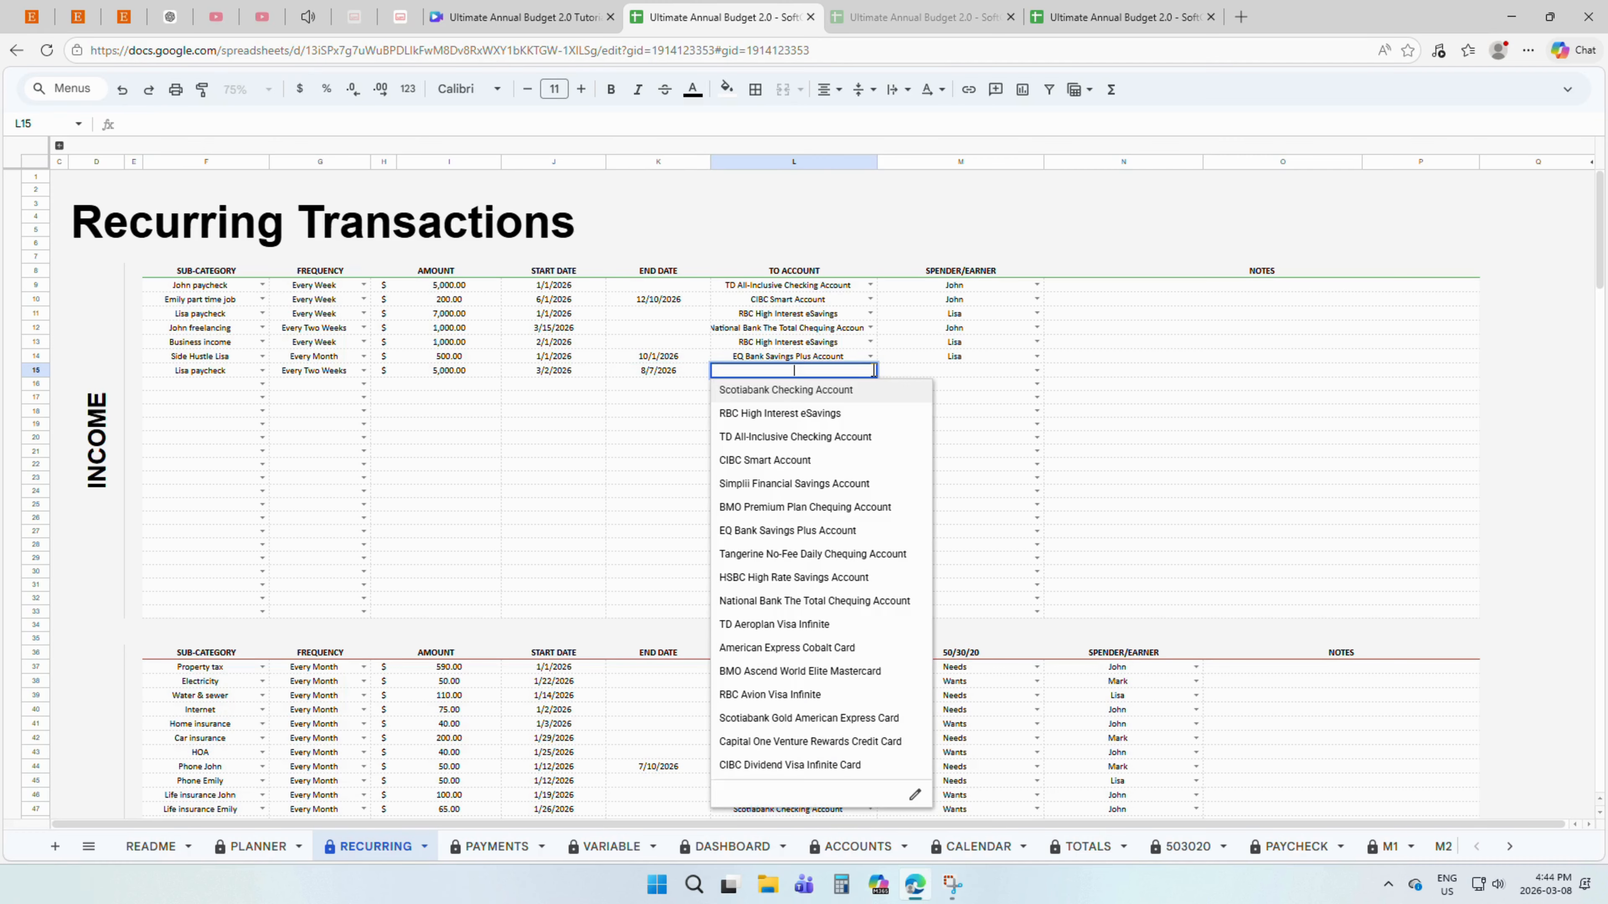
left_click(849, 414)
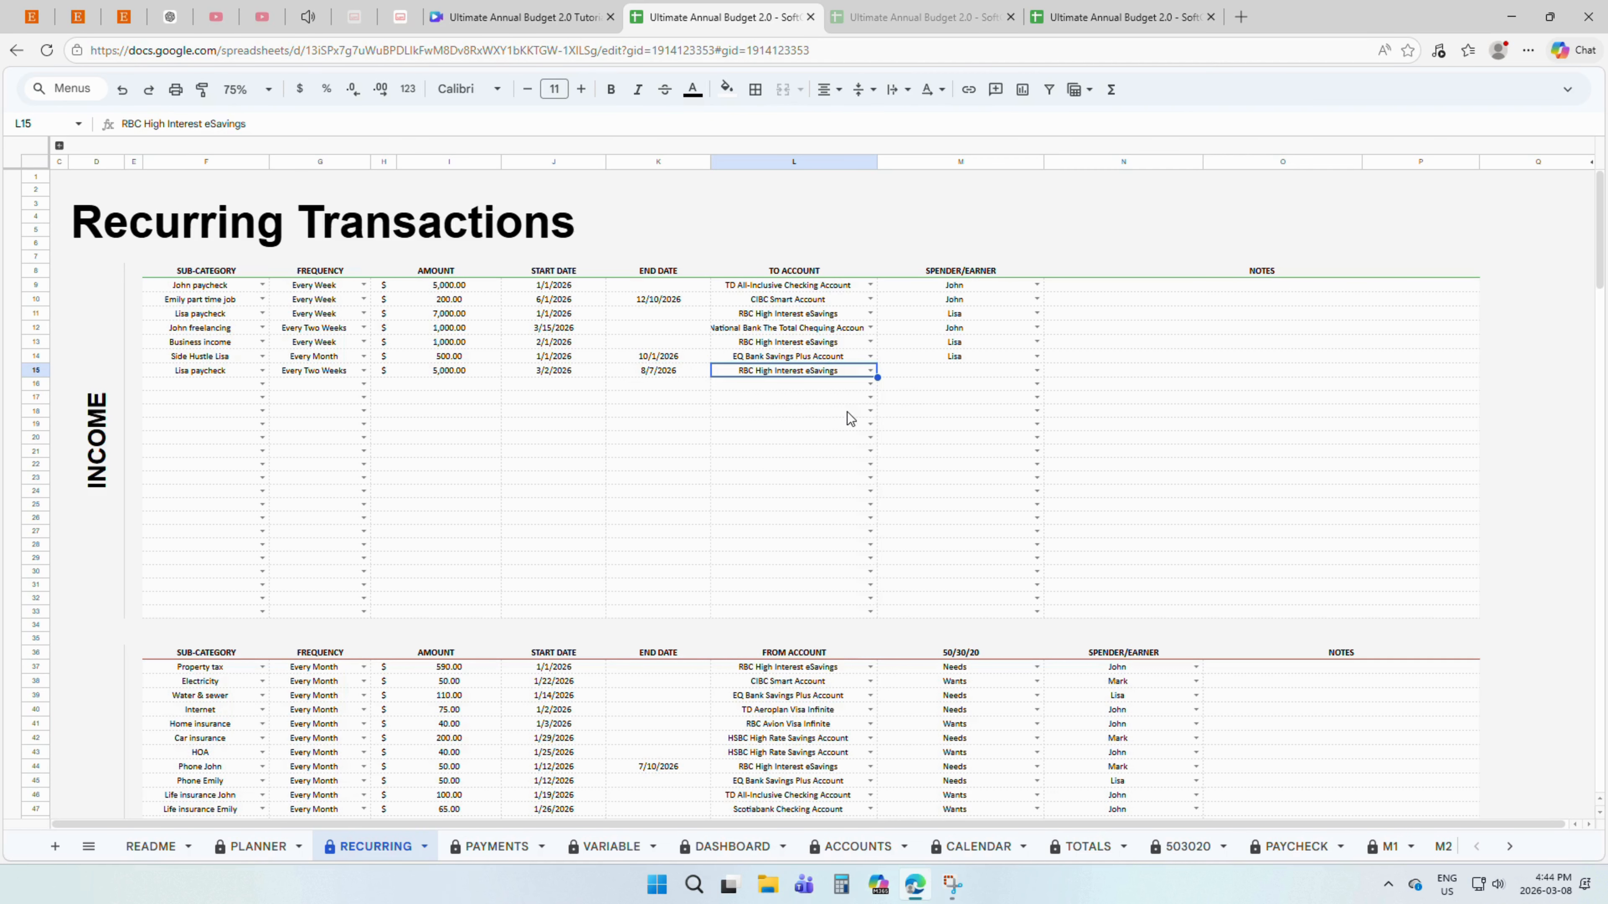
left_click(1035, 374)
left_click(1035, 372)
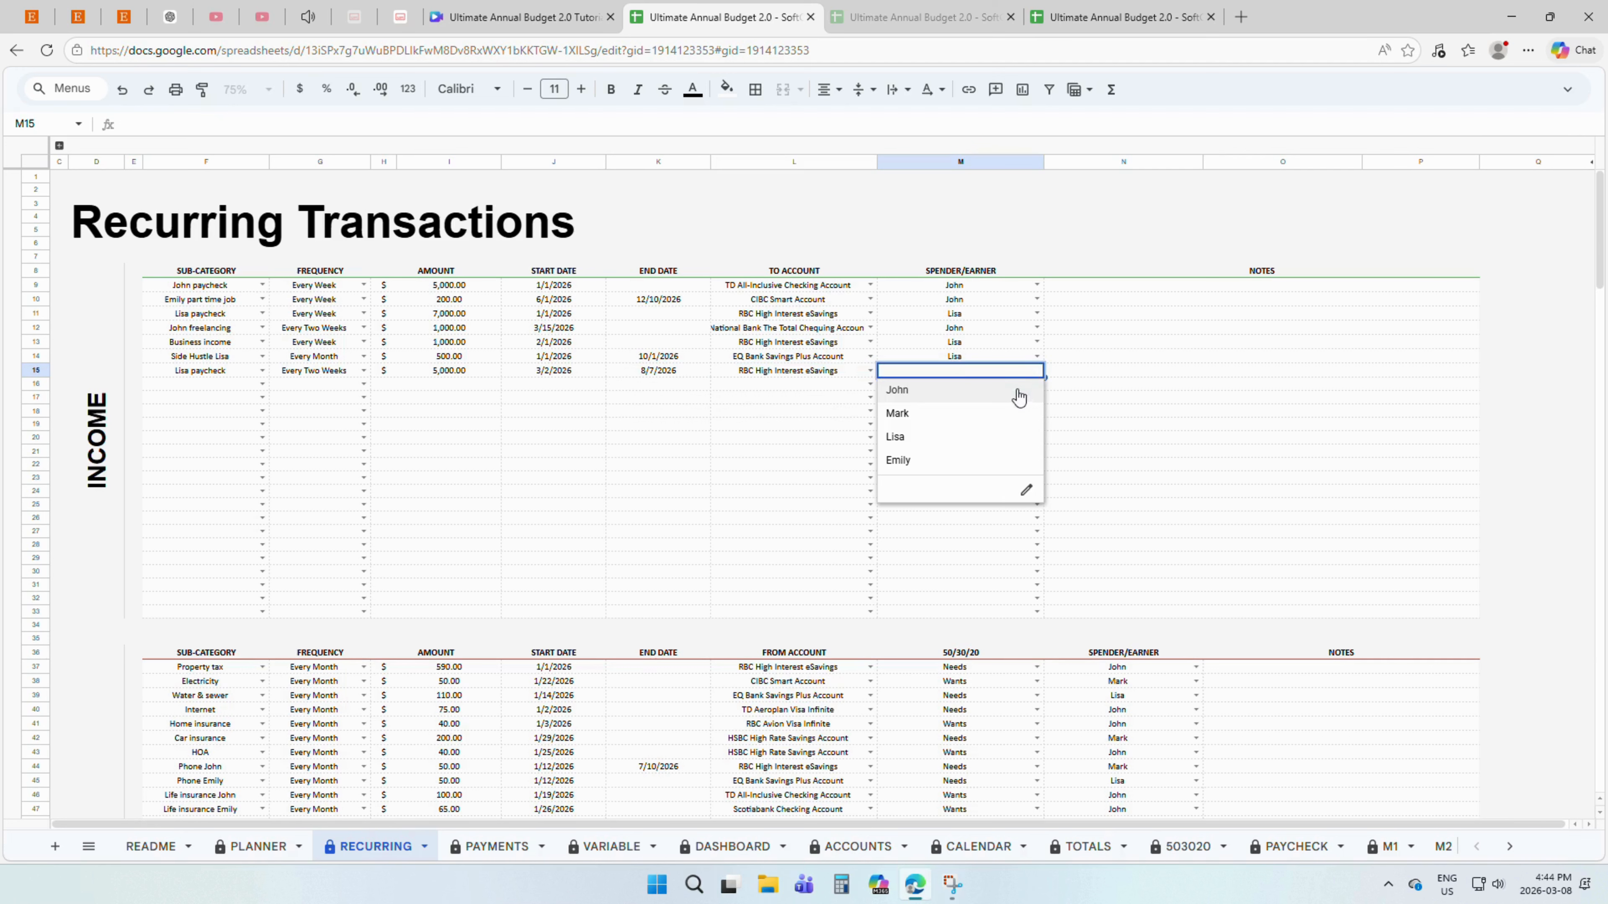
left_click(958, 438)
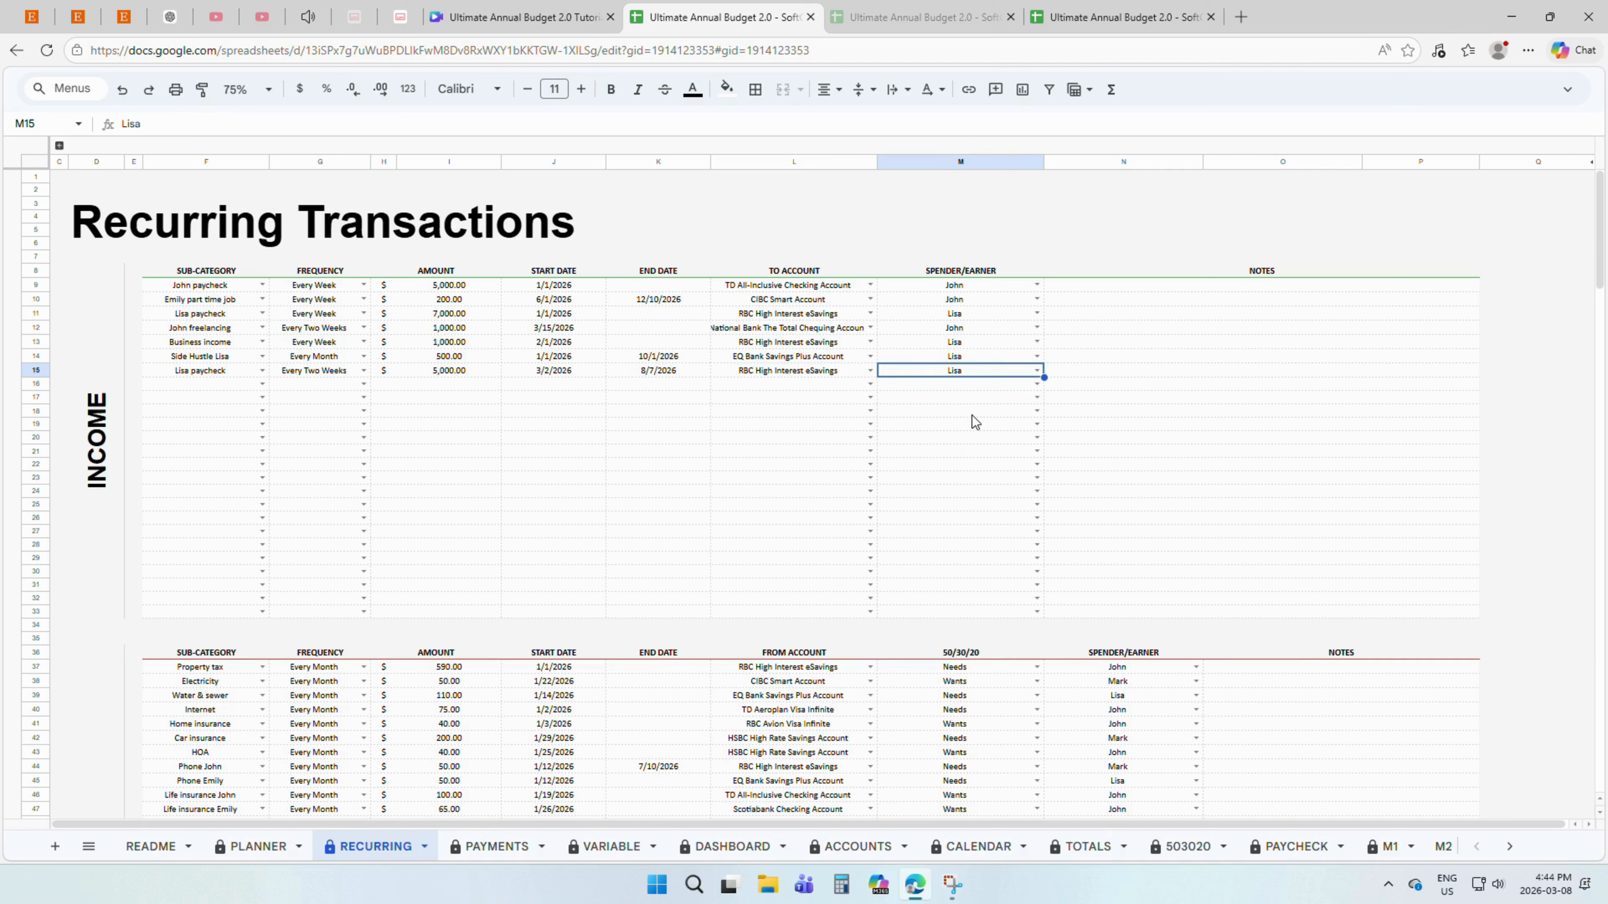
double_click(1065, 374)
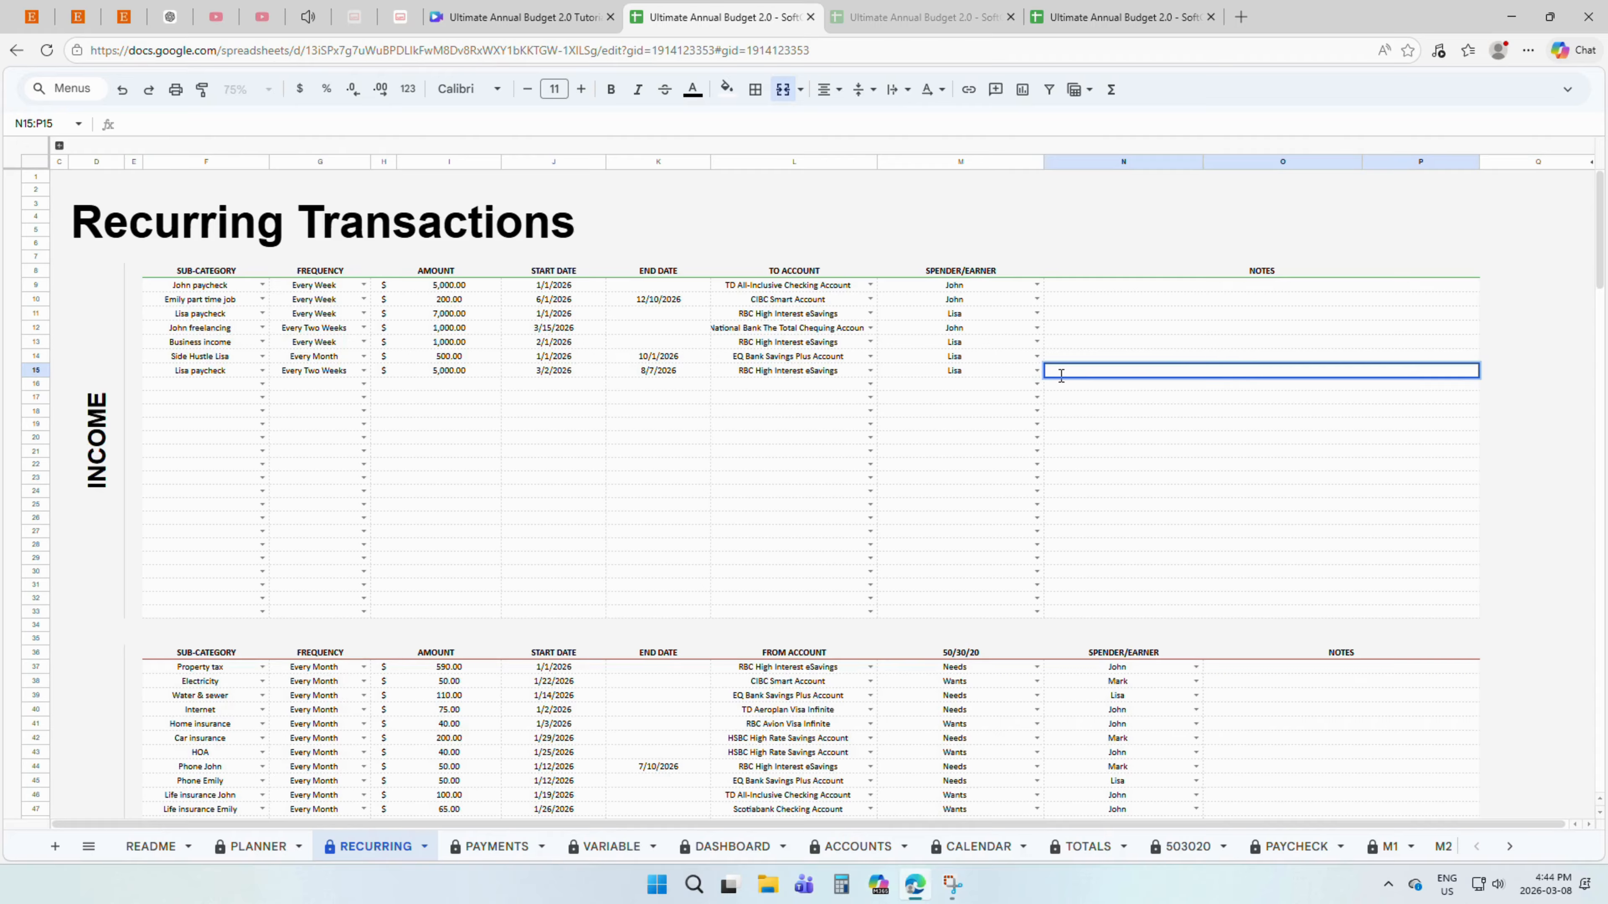
left_click(1051, 388)
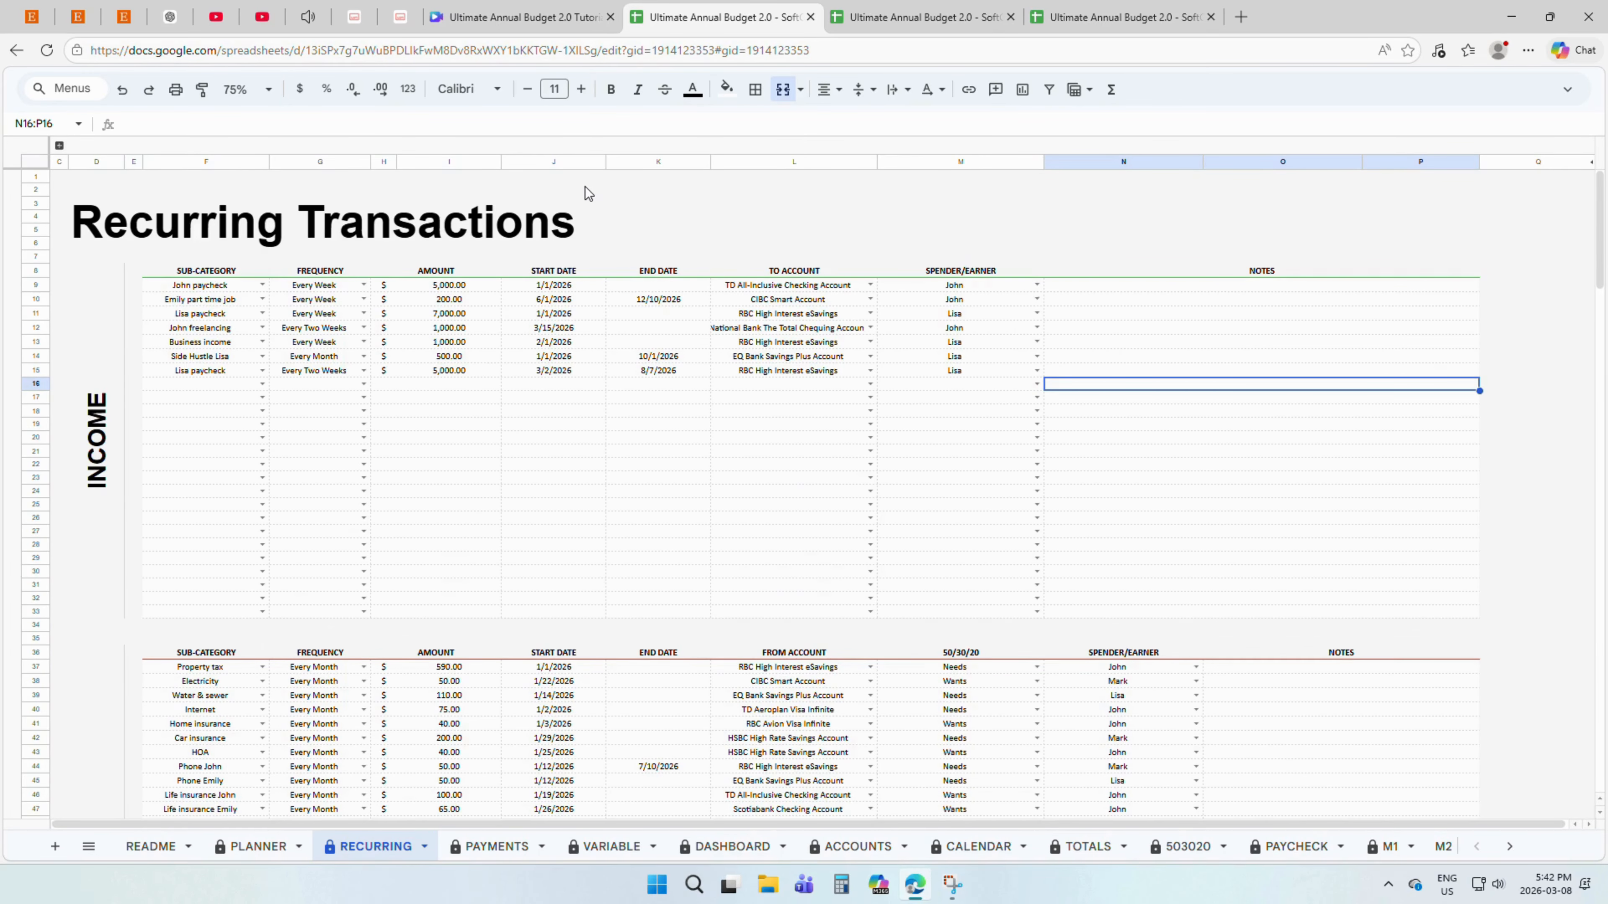
- Start a recurring bill in row 48 of the BILLS table with the sub-category HOA and the frequency Every Month
scroll(585, 186, "down", 5)
scroll(586, 187, "down", 3)
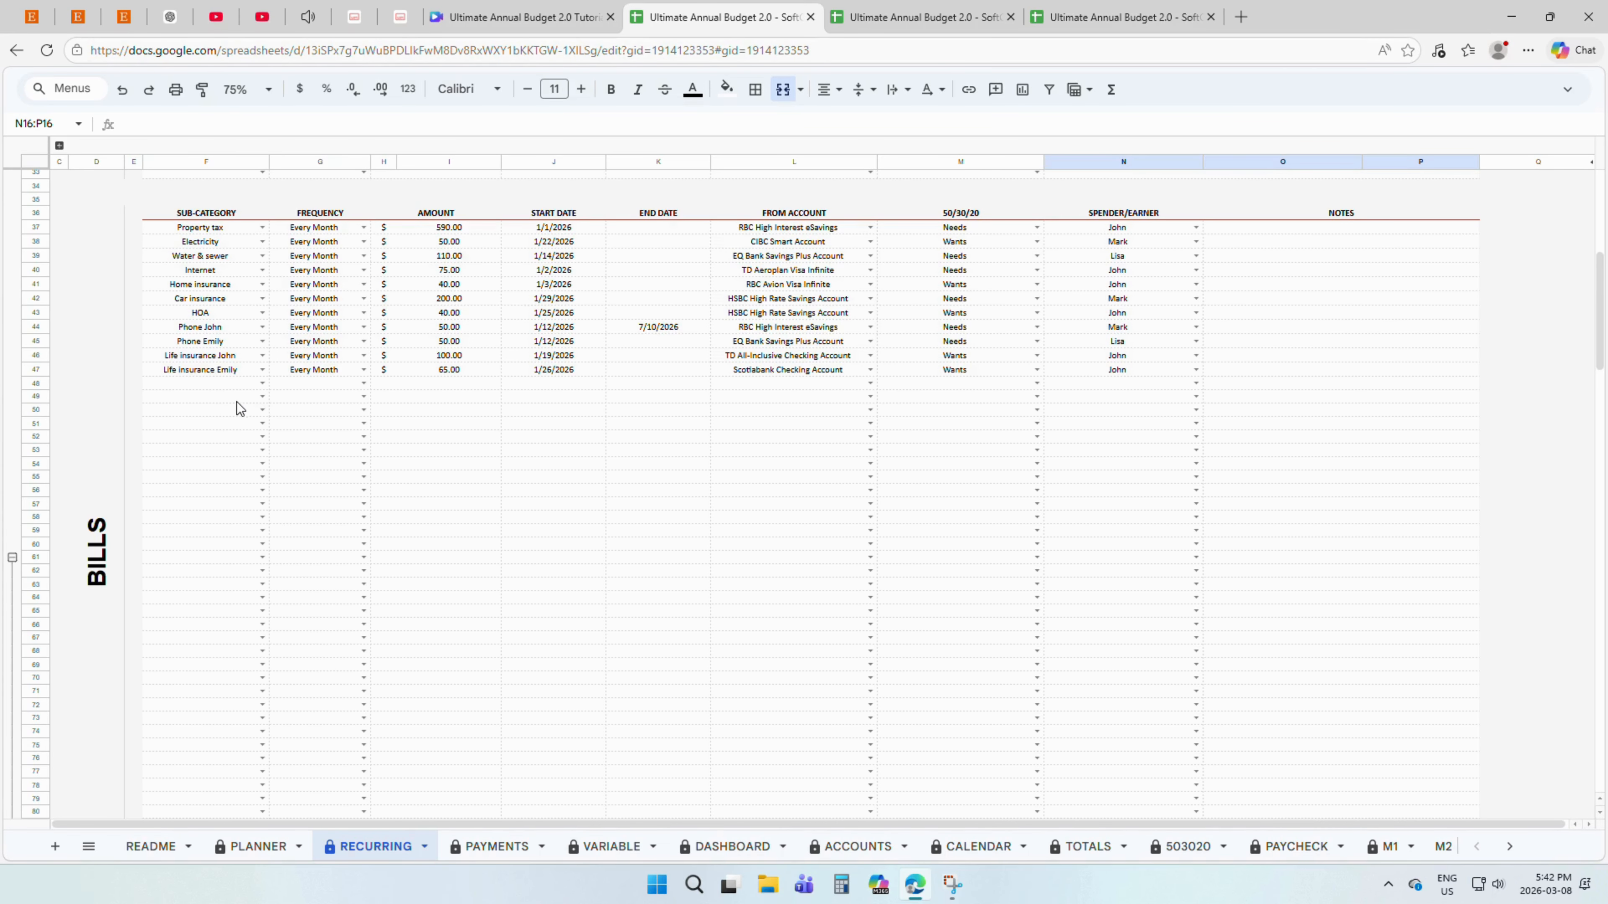
left_click(262, 383)
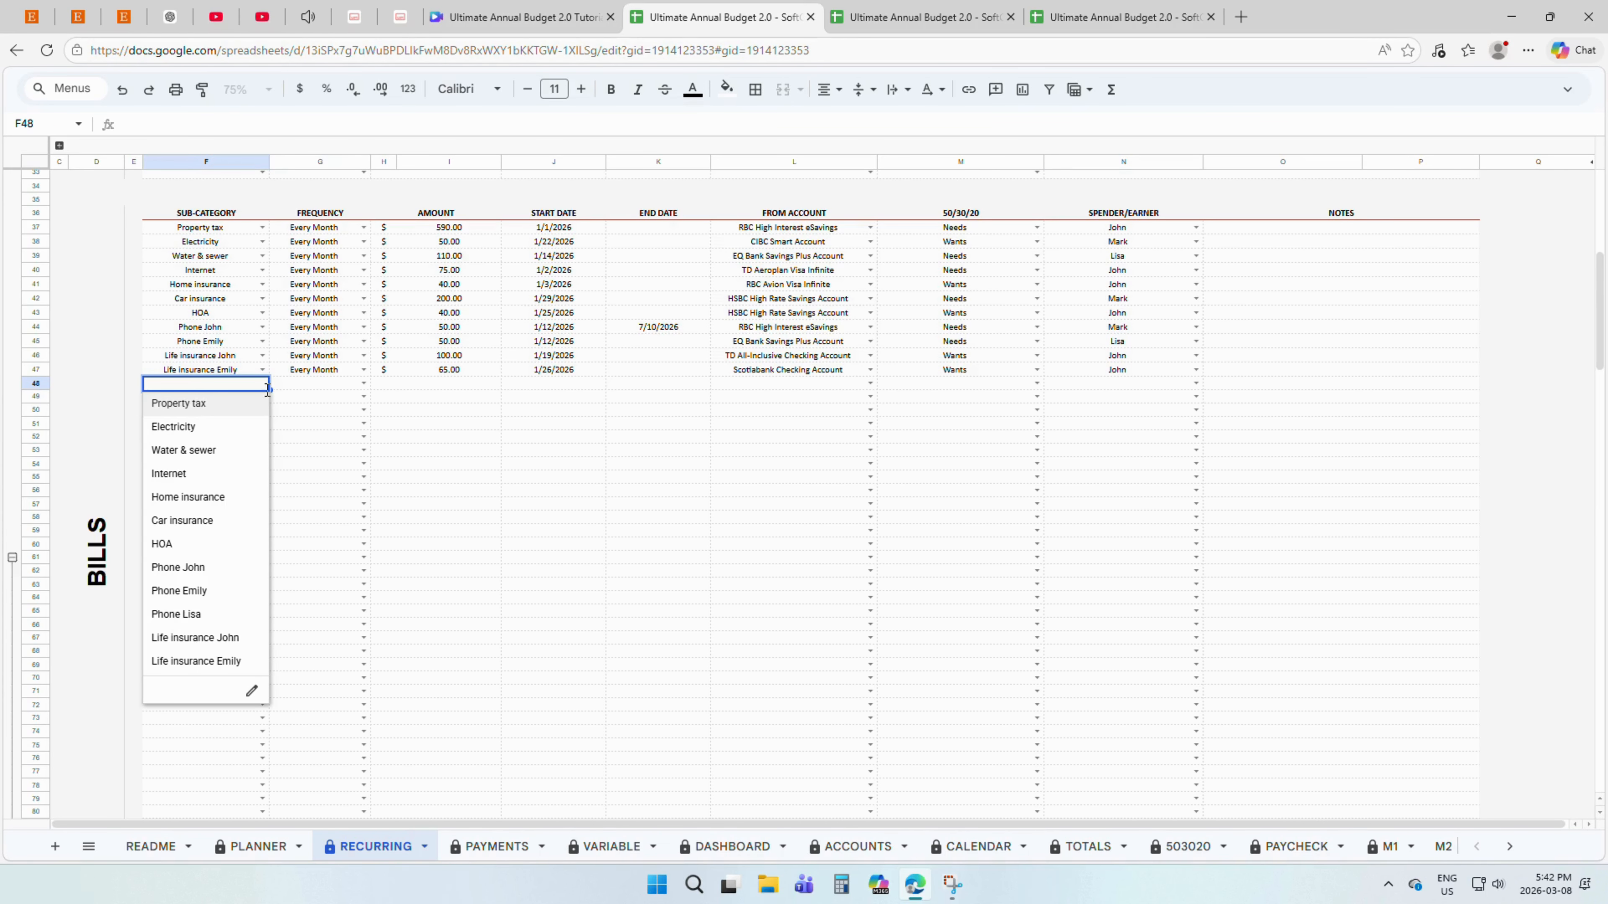
left_click(226, 546)
left_click(364, 383)
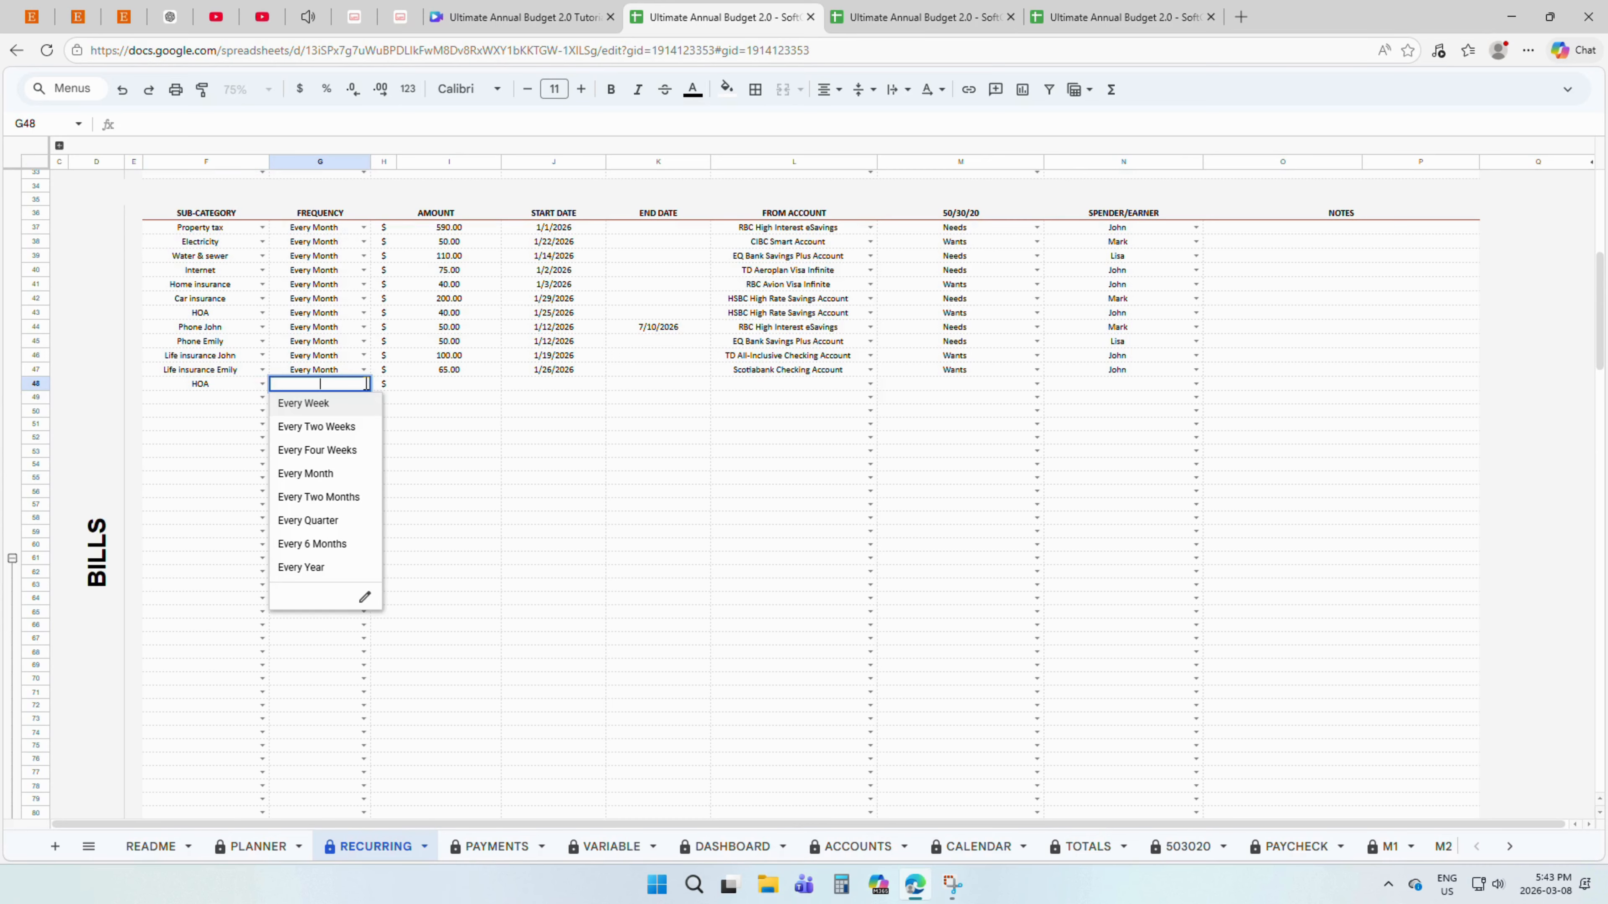
left_click(342, 473)
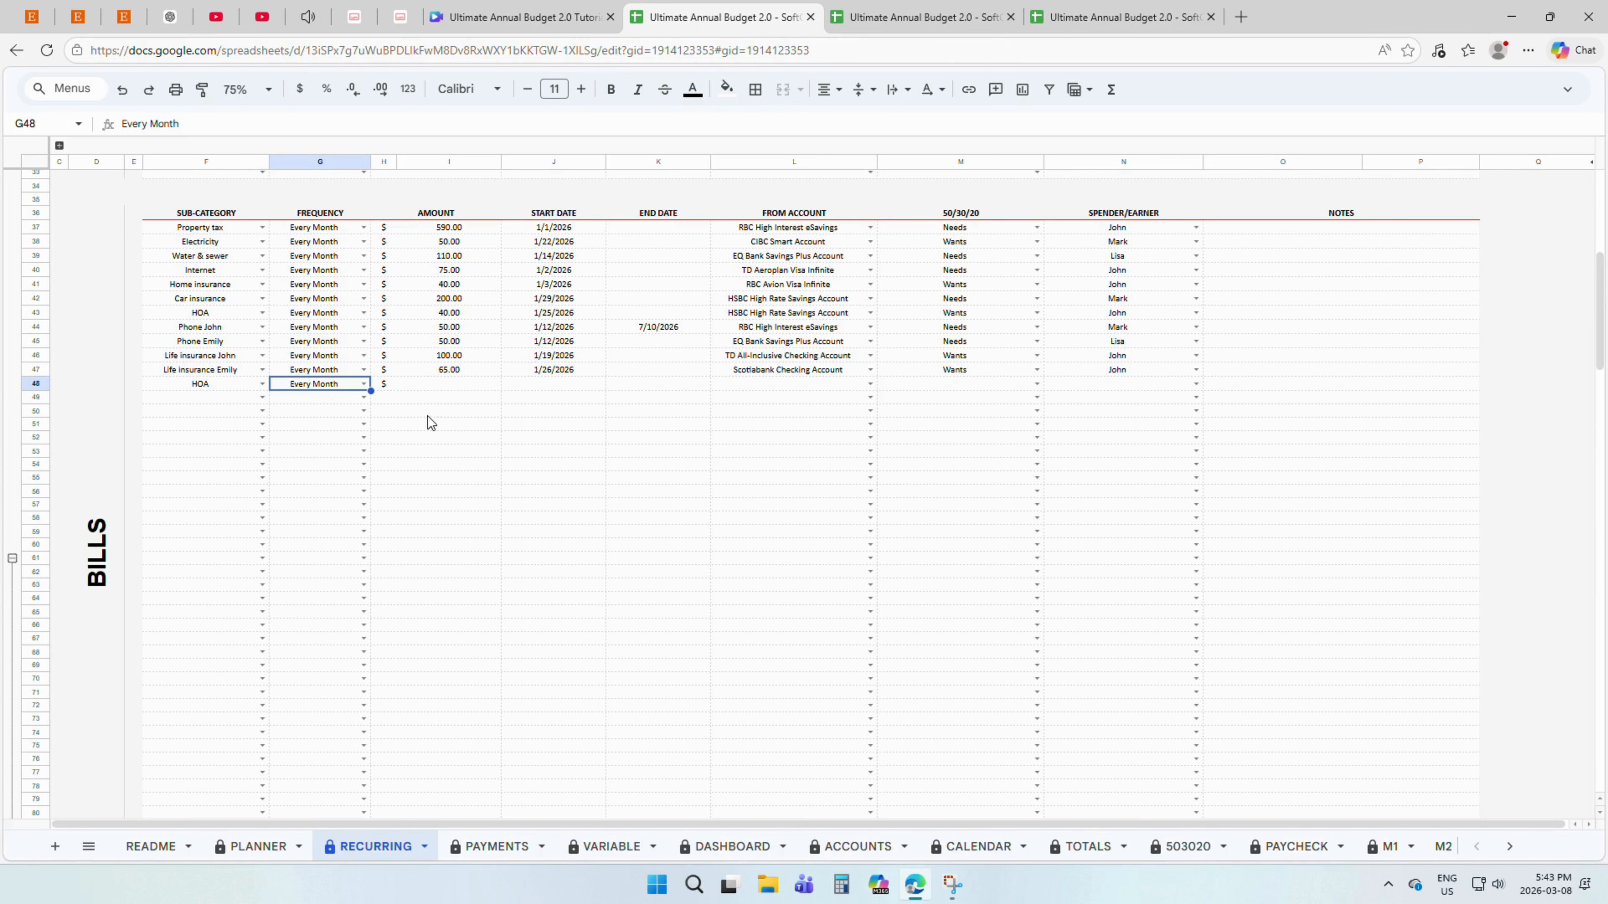
- Enter an amount of 50 and a start date of 8/6/2026 for the bill in row 48, leaving the end date empty
left_click(460, 387)
type("50")
left_click(541, 387)
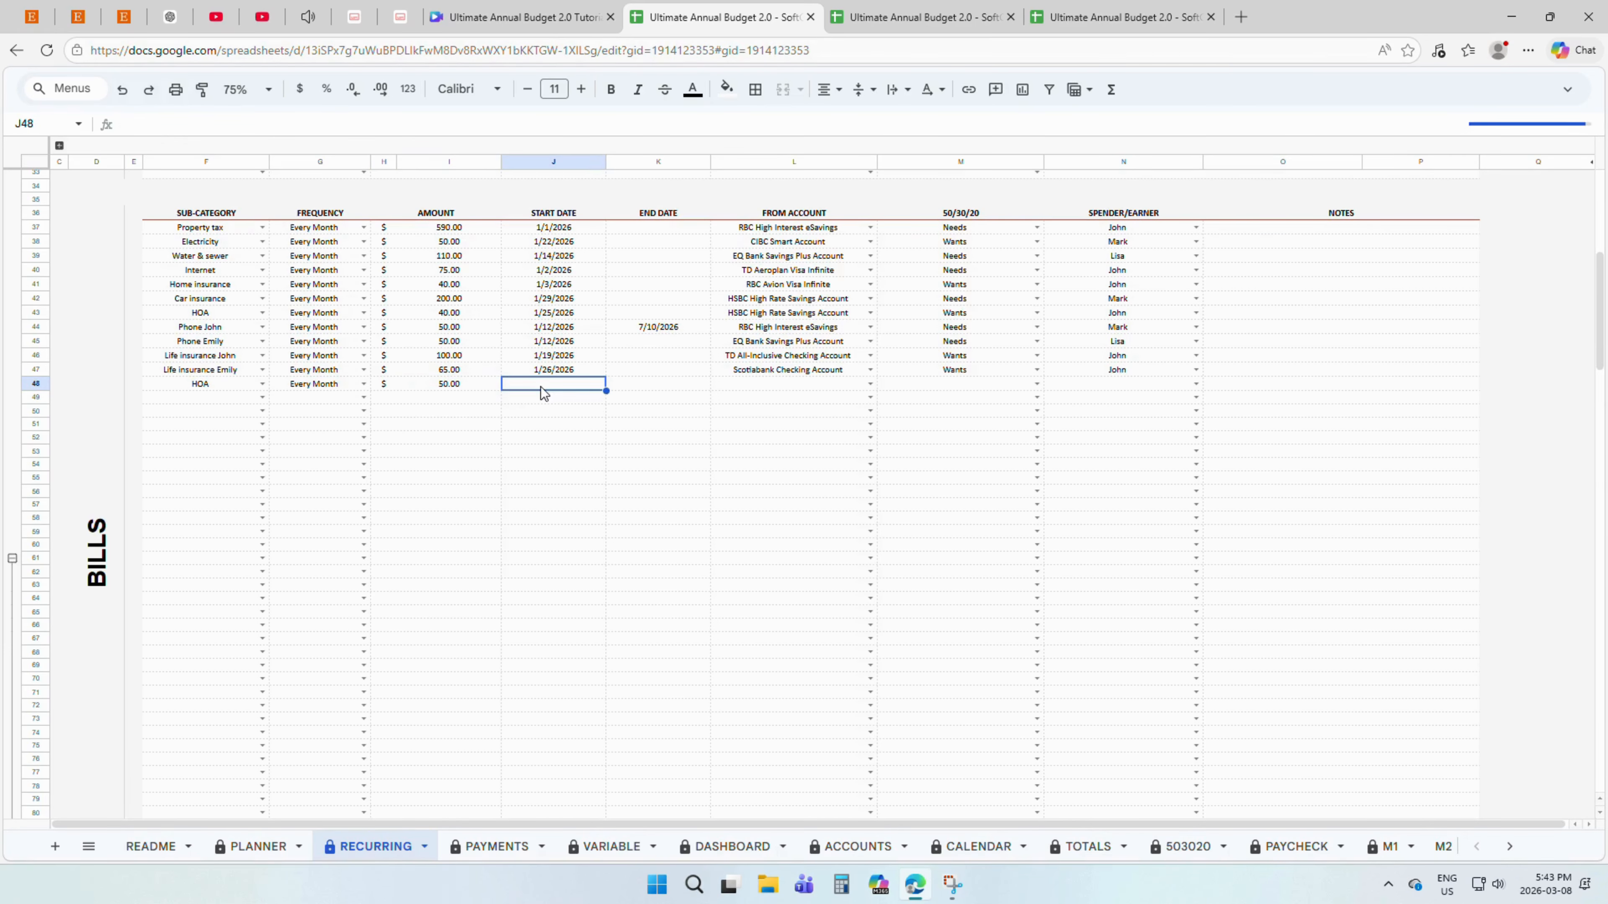
double_click(540, 387)
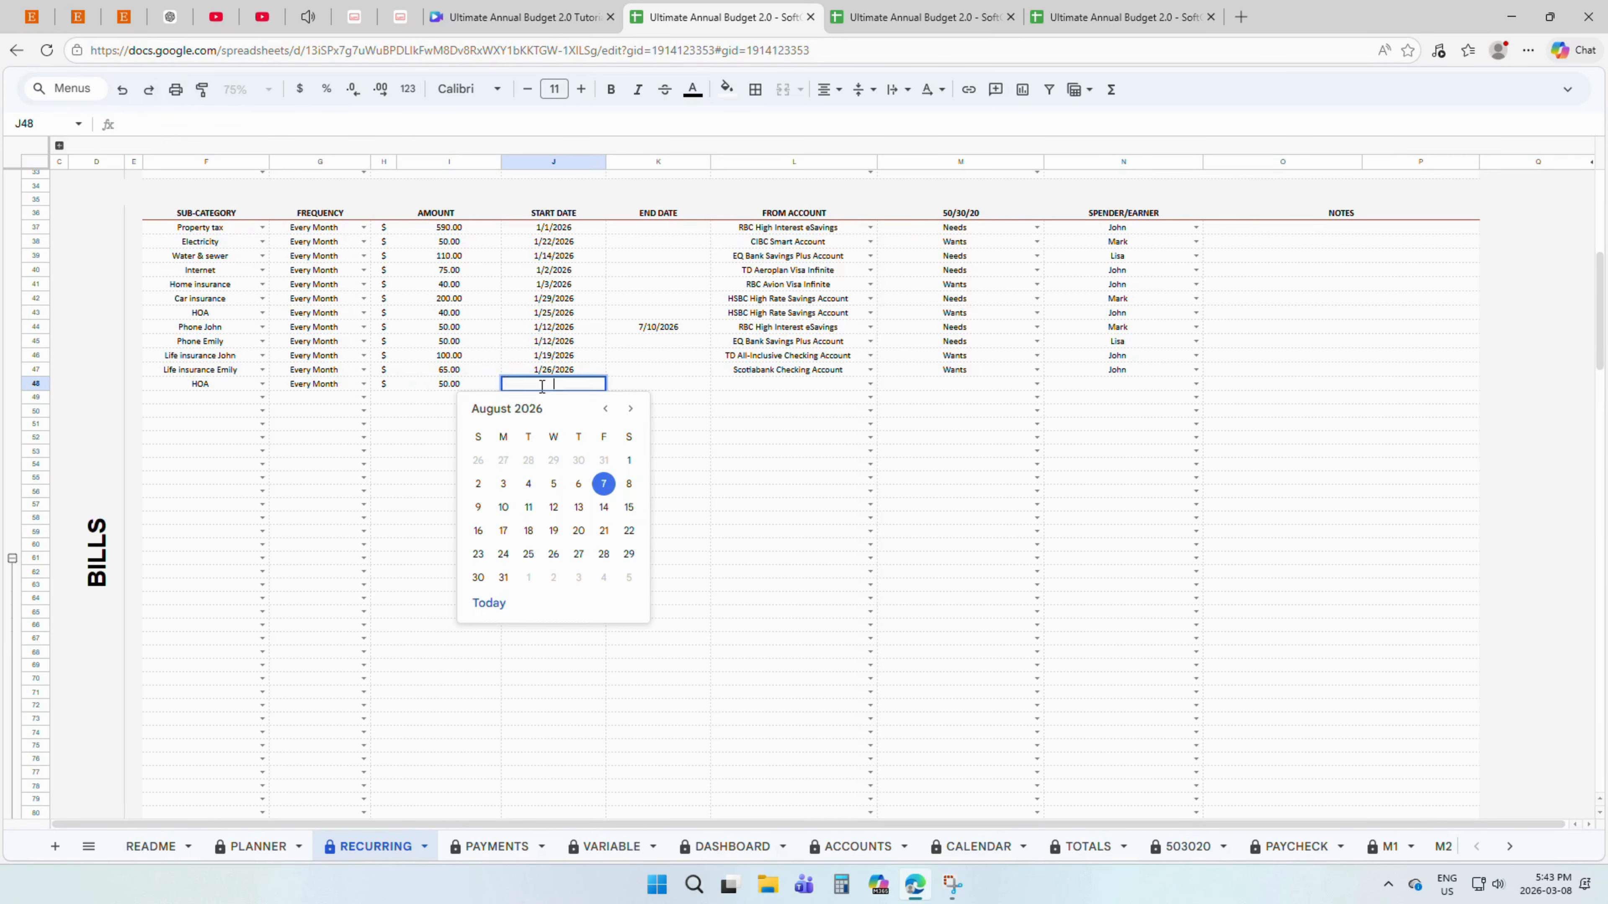
left_click(578, 486)
left_click(699, 386)
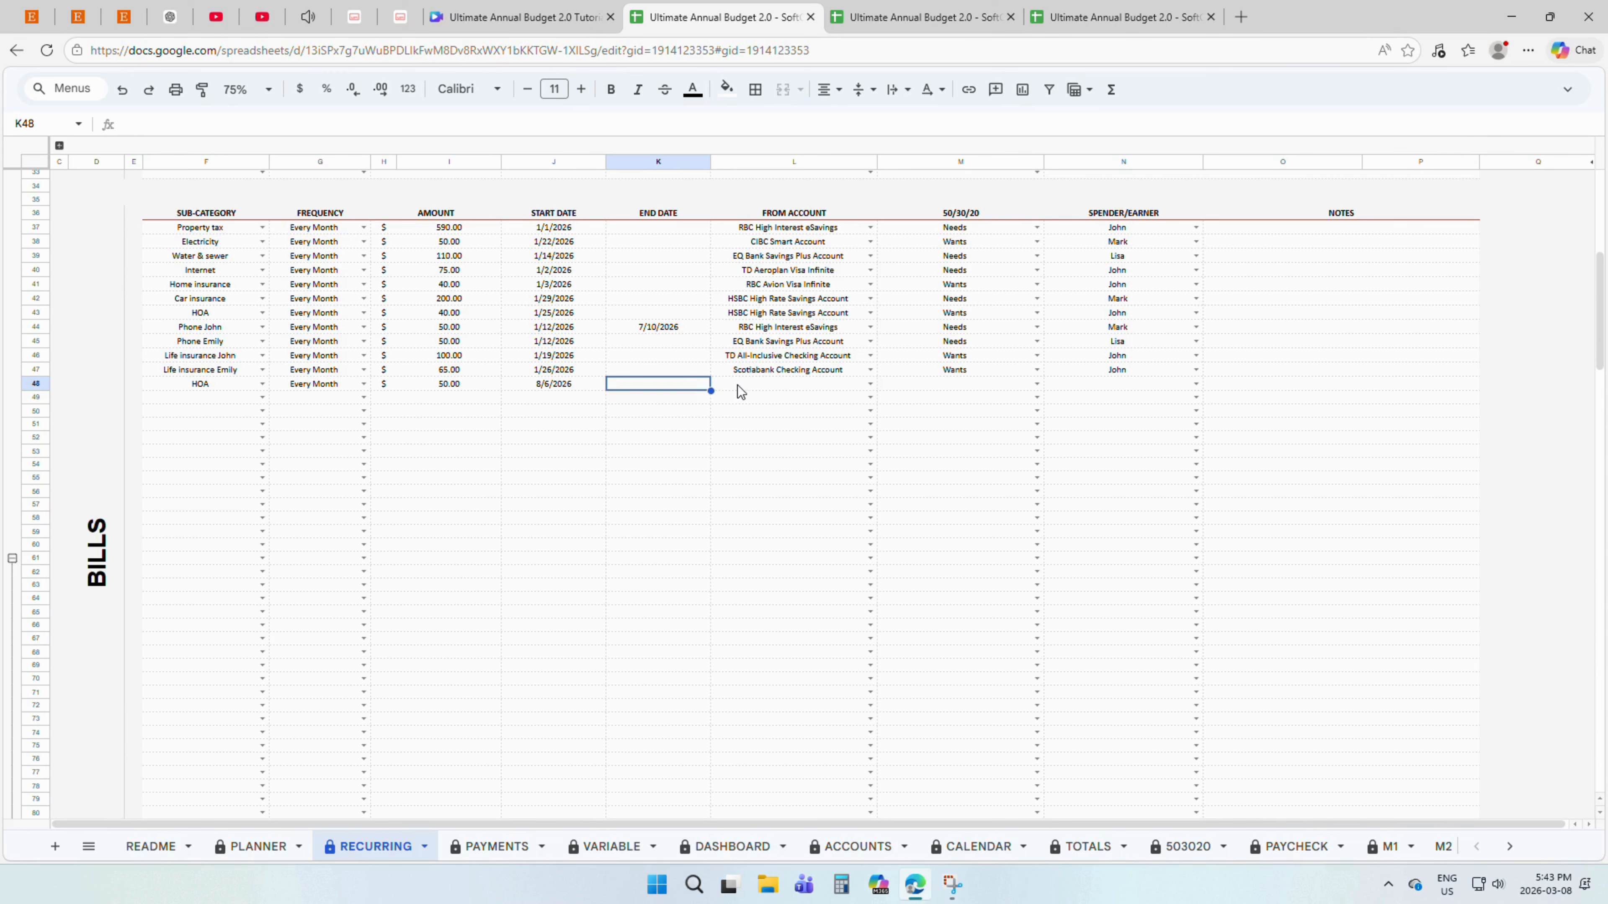
- Set the bill in row 48 to be paid from Scotiabank Checking Account and classify it as Needs under 50/30/20
left_click(802, 387)
left_click(870, 384)
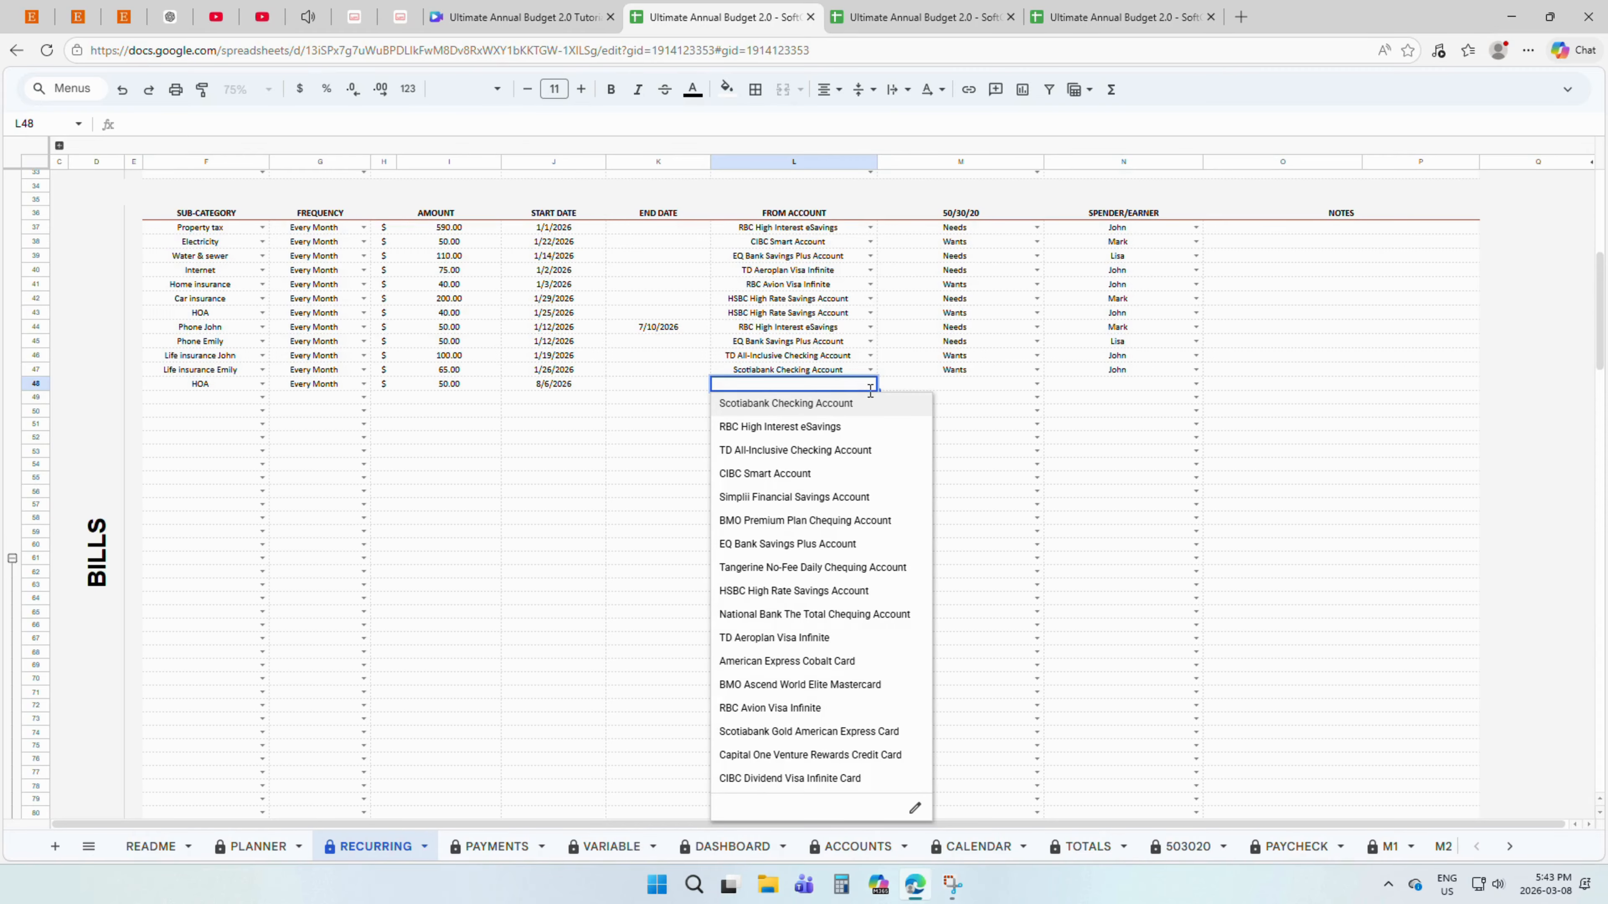
left_click(869, 406)
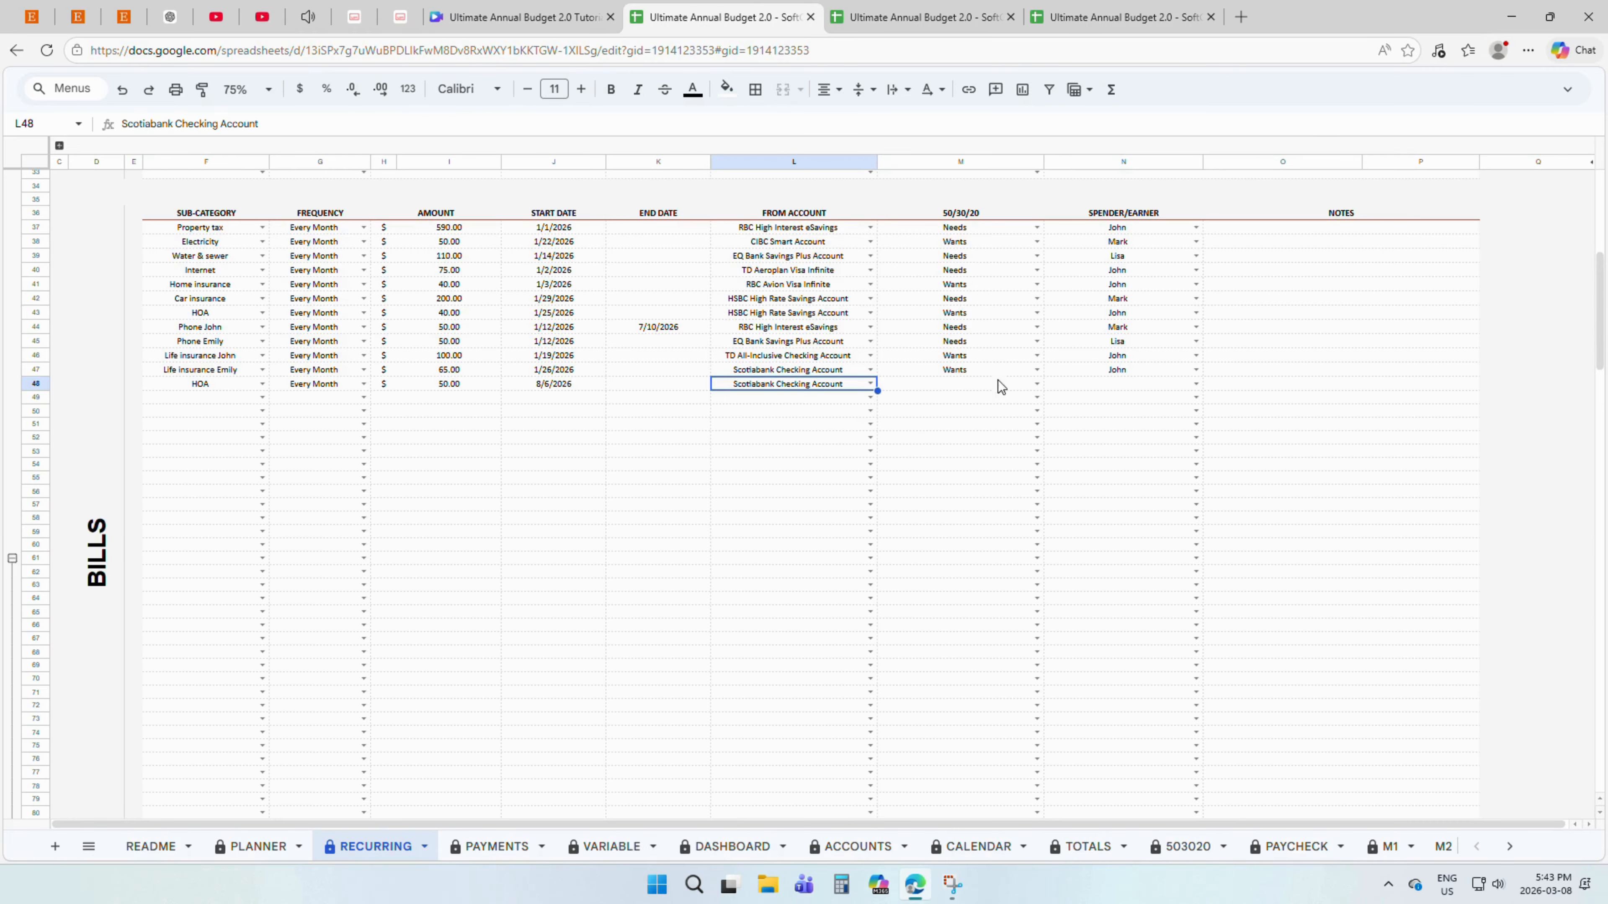
left_click(1038, 384)
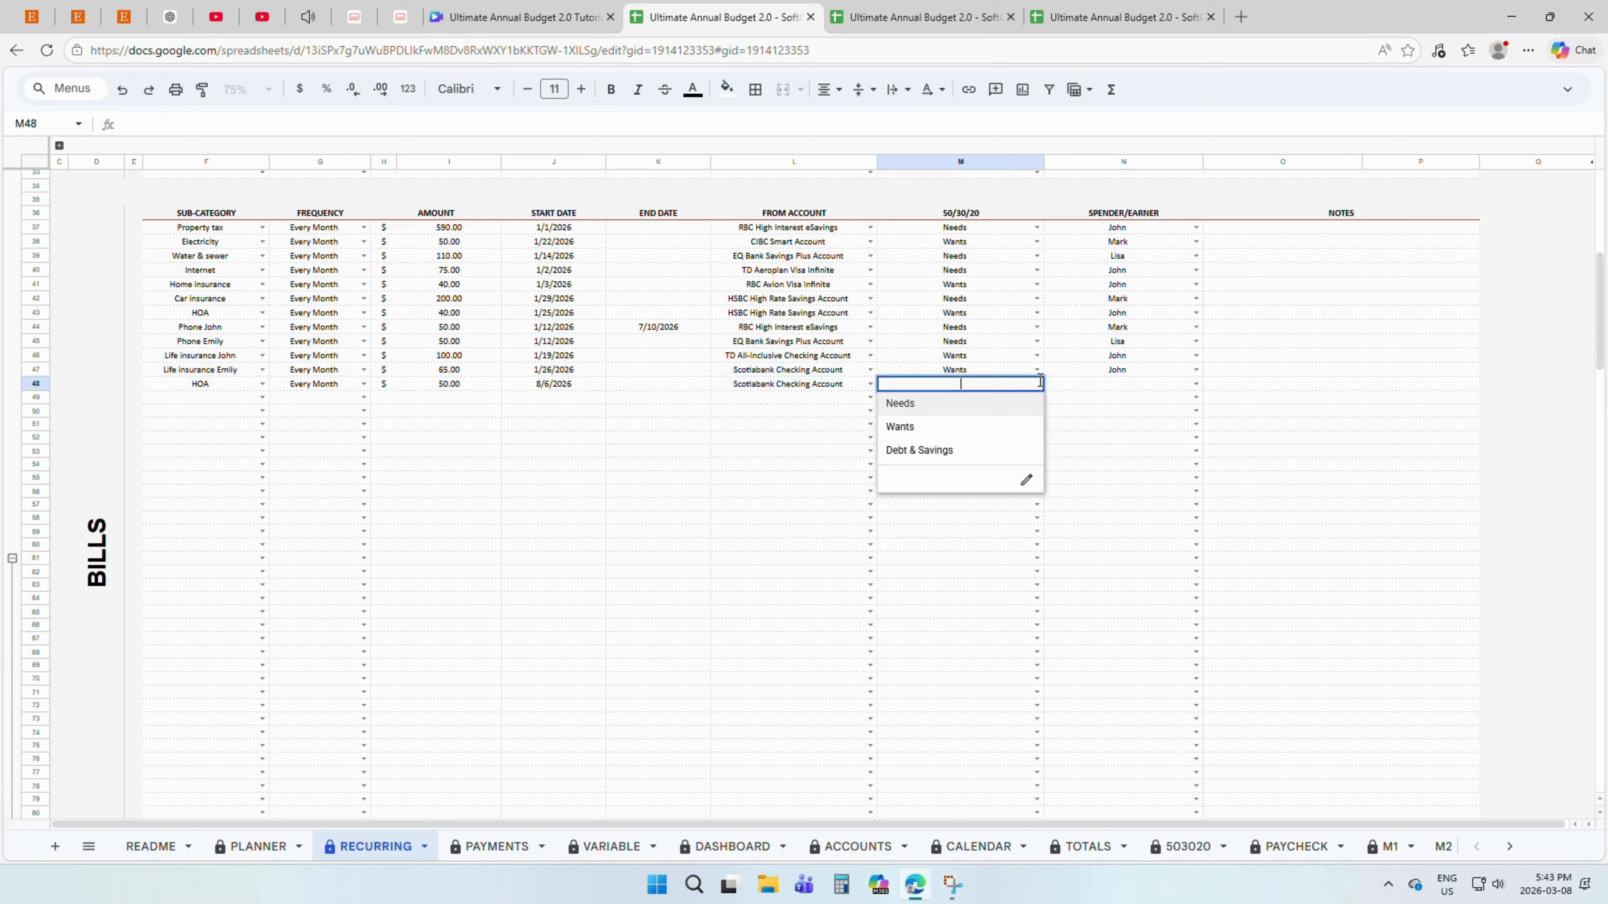
left_click(1019, 407)
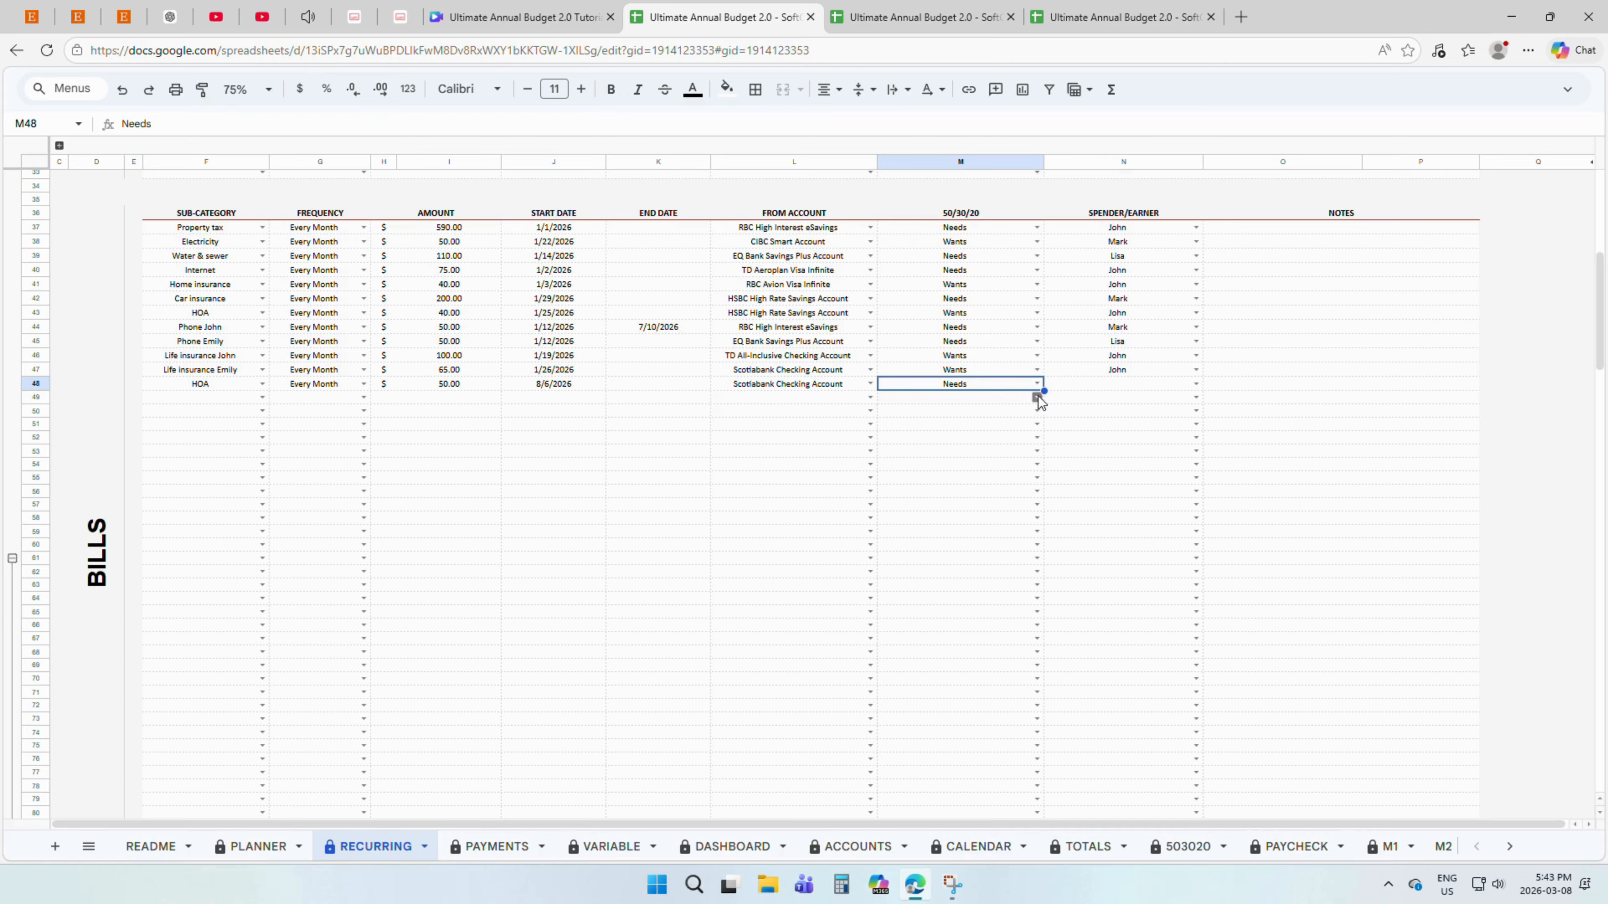
- Assign the first listed spender/earner to the bill in row 48 and open its NOTES cell for editing
left_click(1105, 386)
left_click(1196, 384)
left_click(1182, 402)
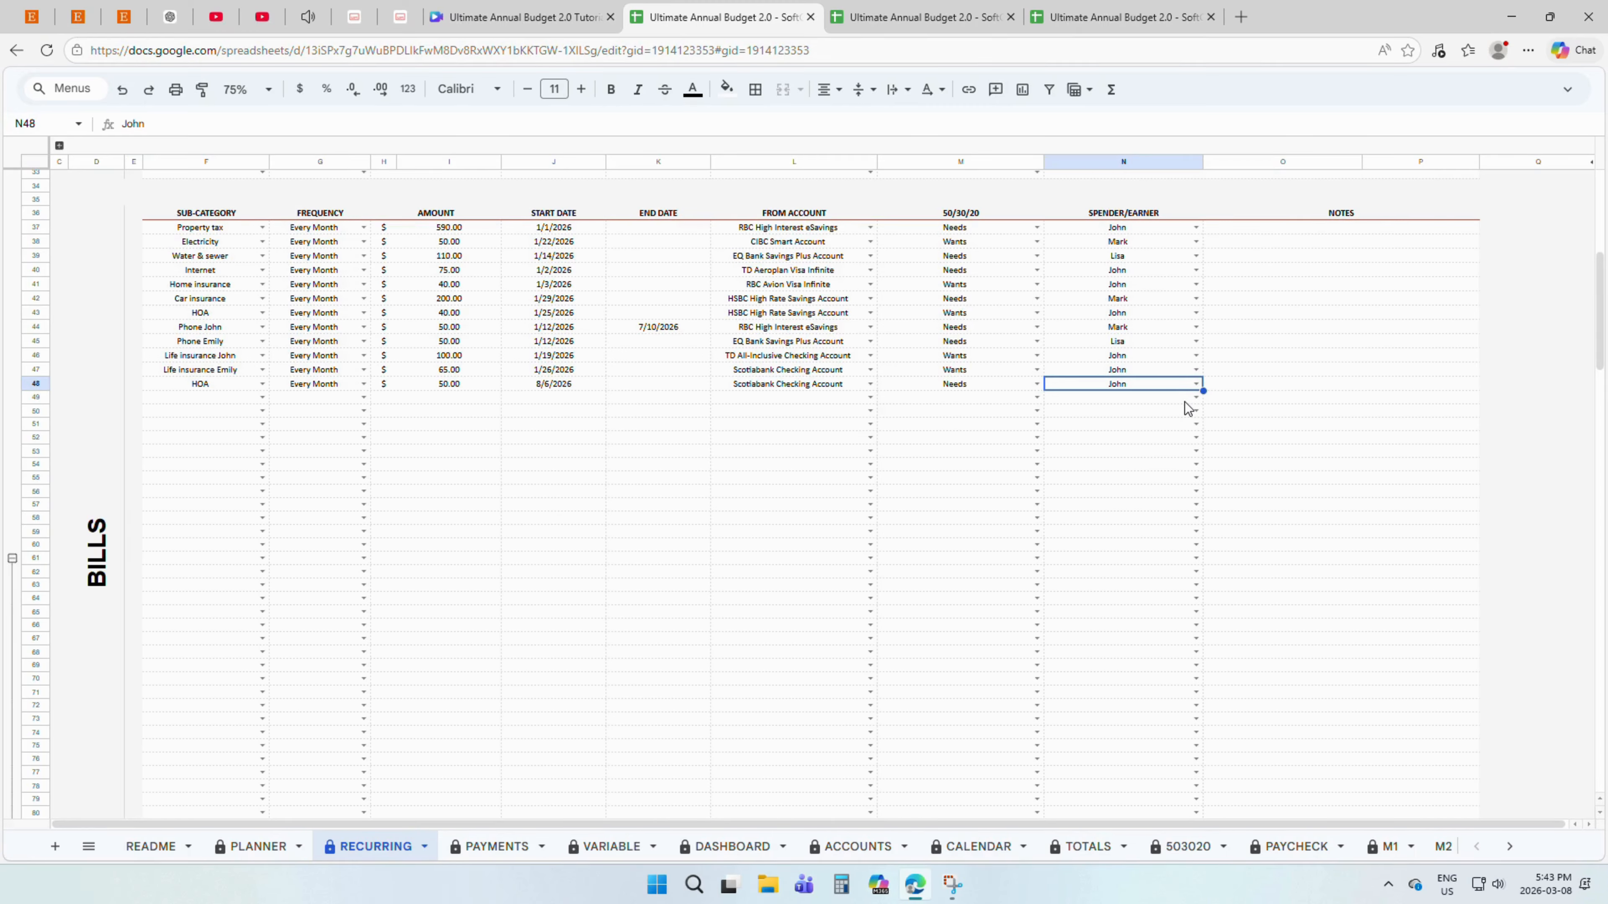
double_click(1239, 385)
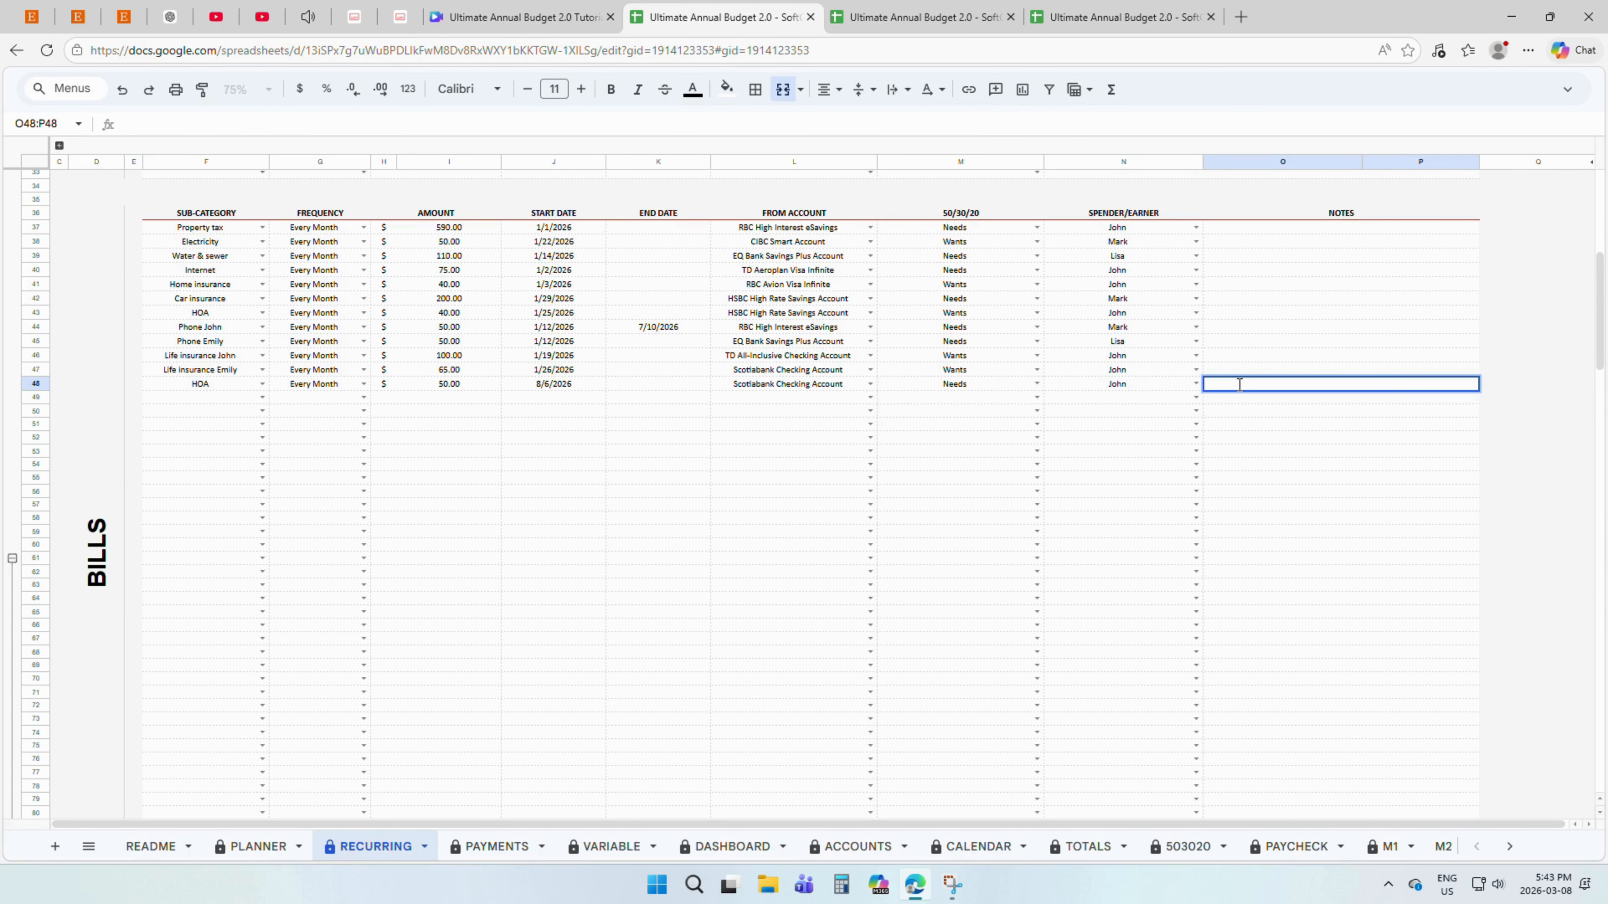
- Start a recurring entry in row 201 of the SAVINGS table with the sub-category Emergency fund and the frequency Every Week
scroll(995, 432, "down", 20)
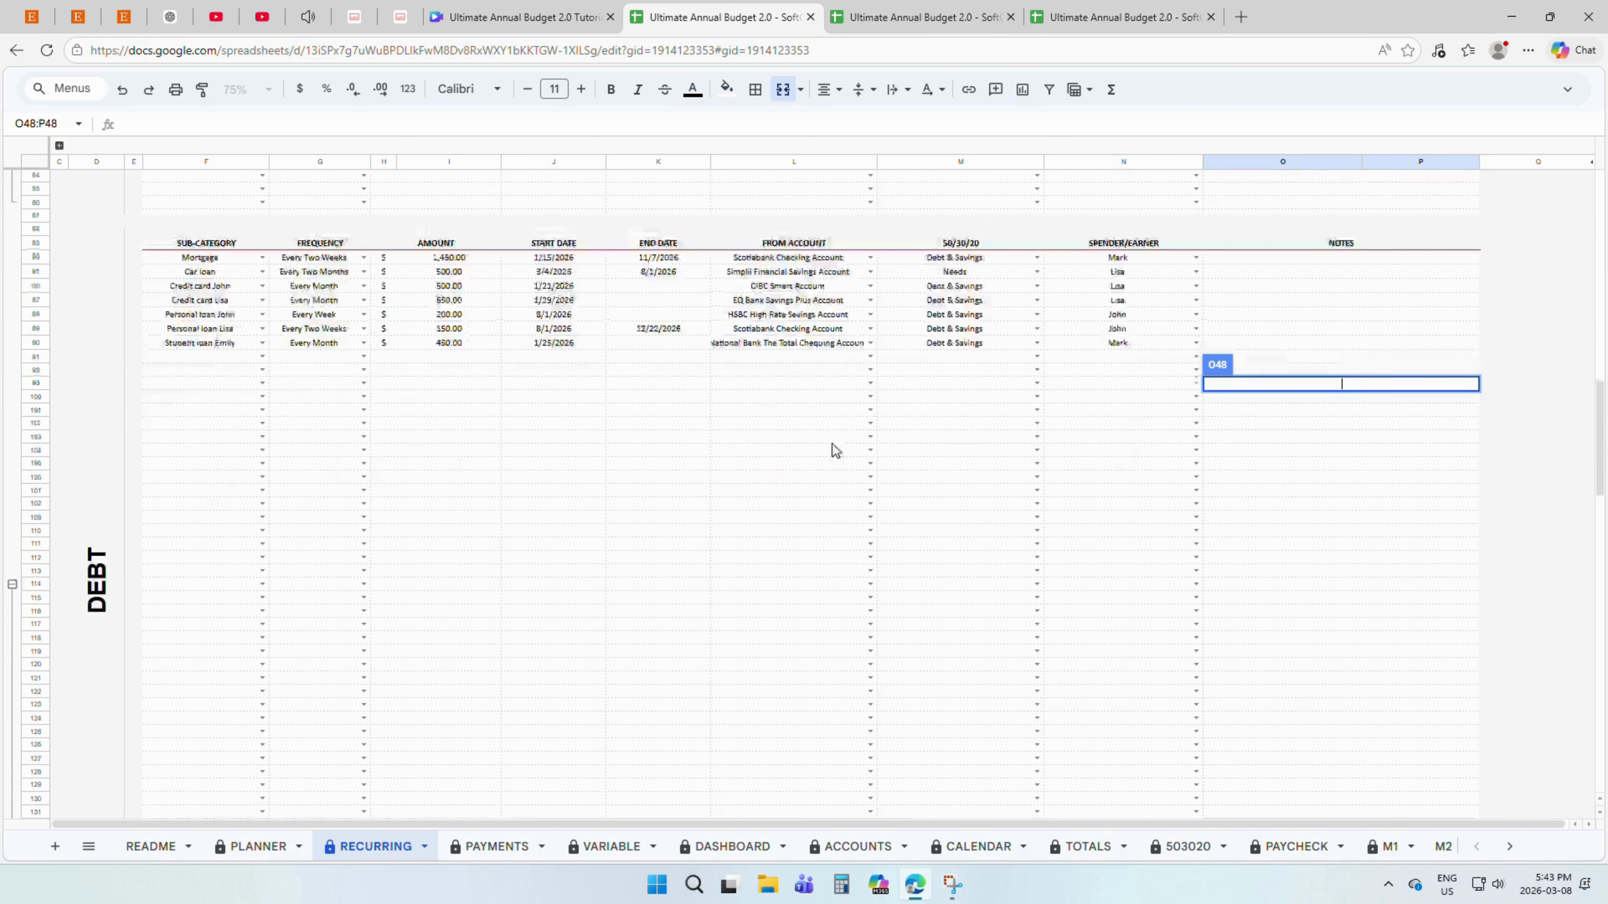
scroll(454, 480, "down", 7)
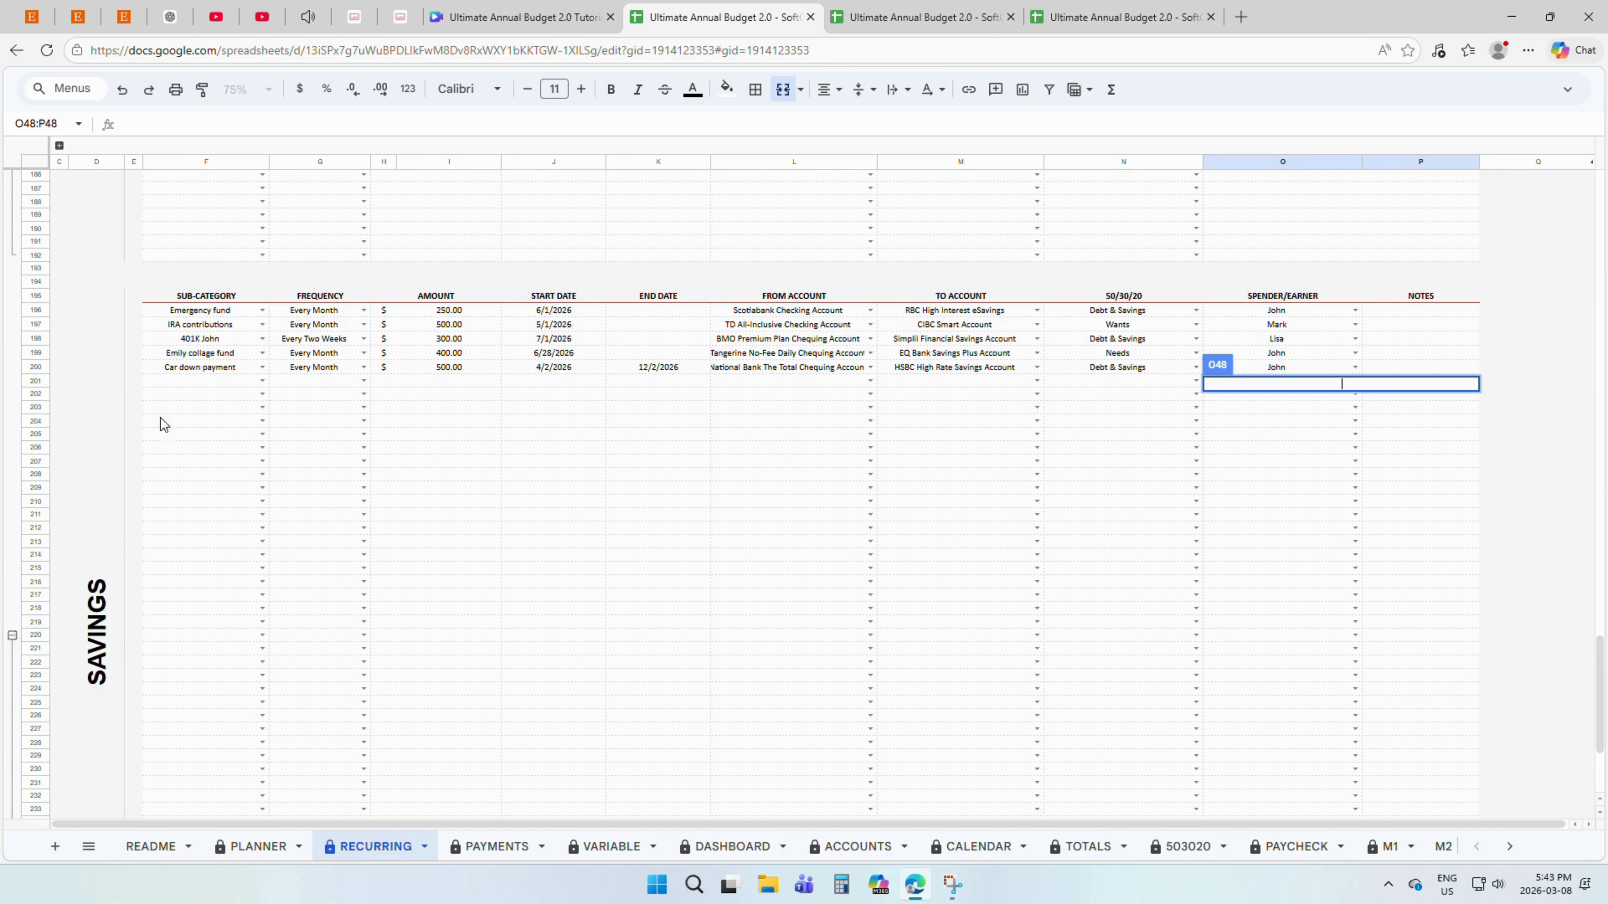
left_click(109, 337)
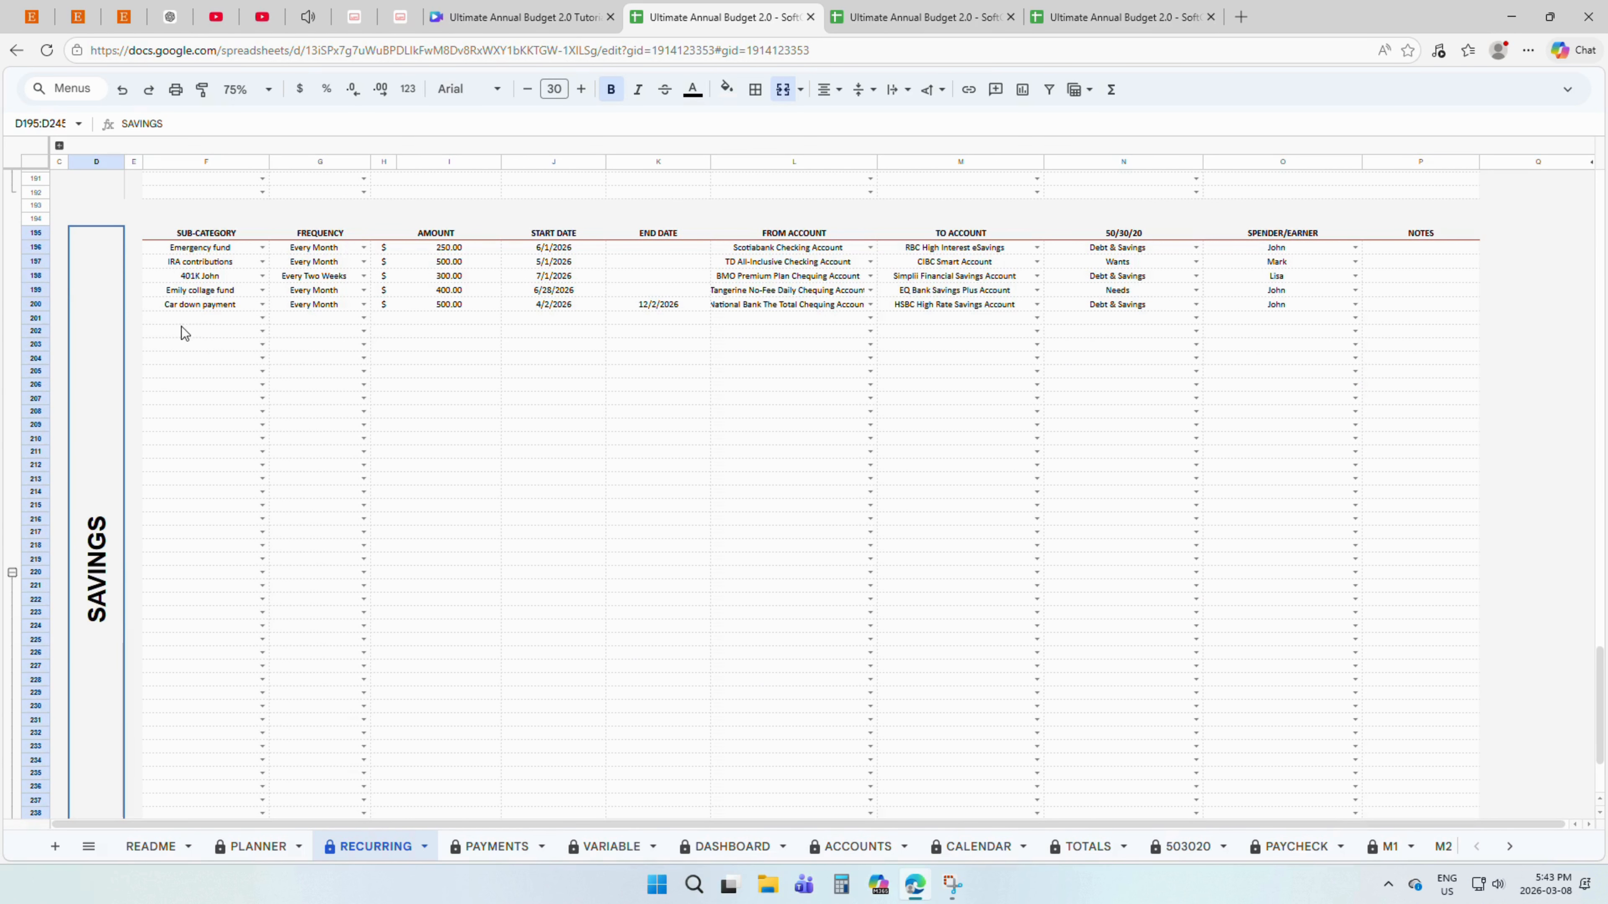
left_click(225, 320)
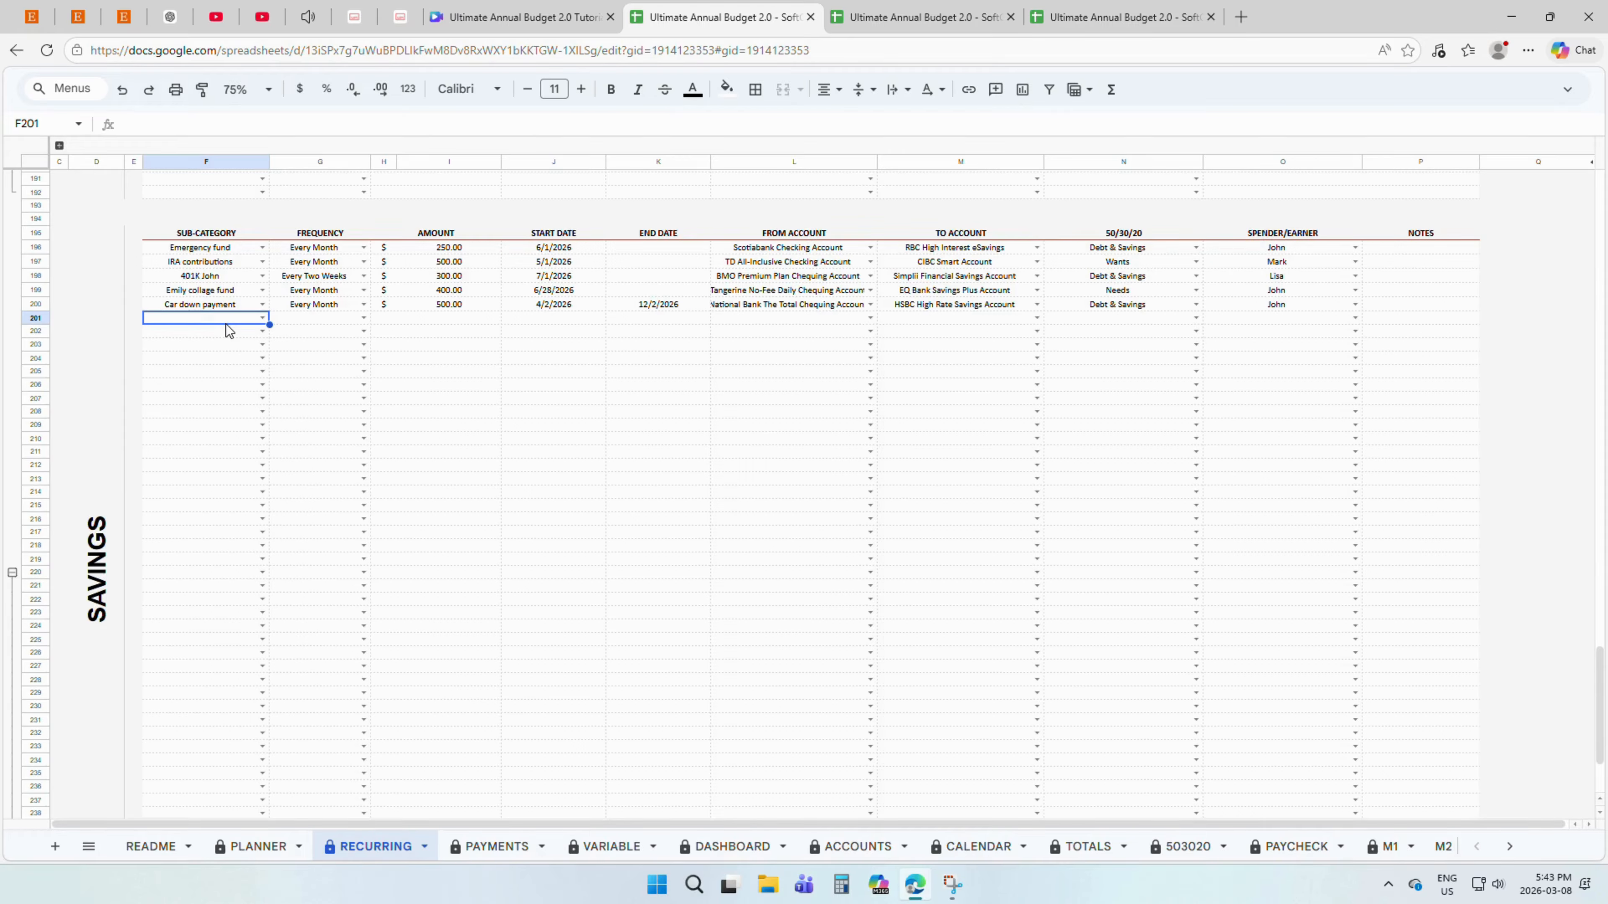
left_click(259, 319)
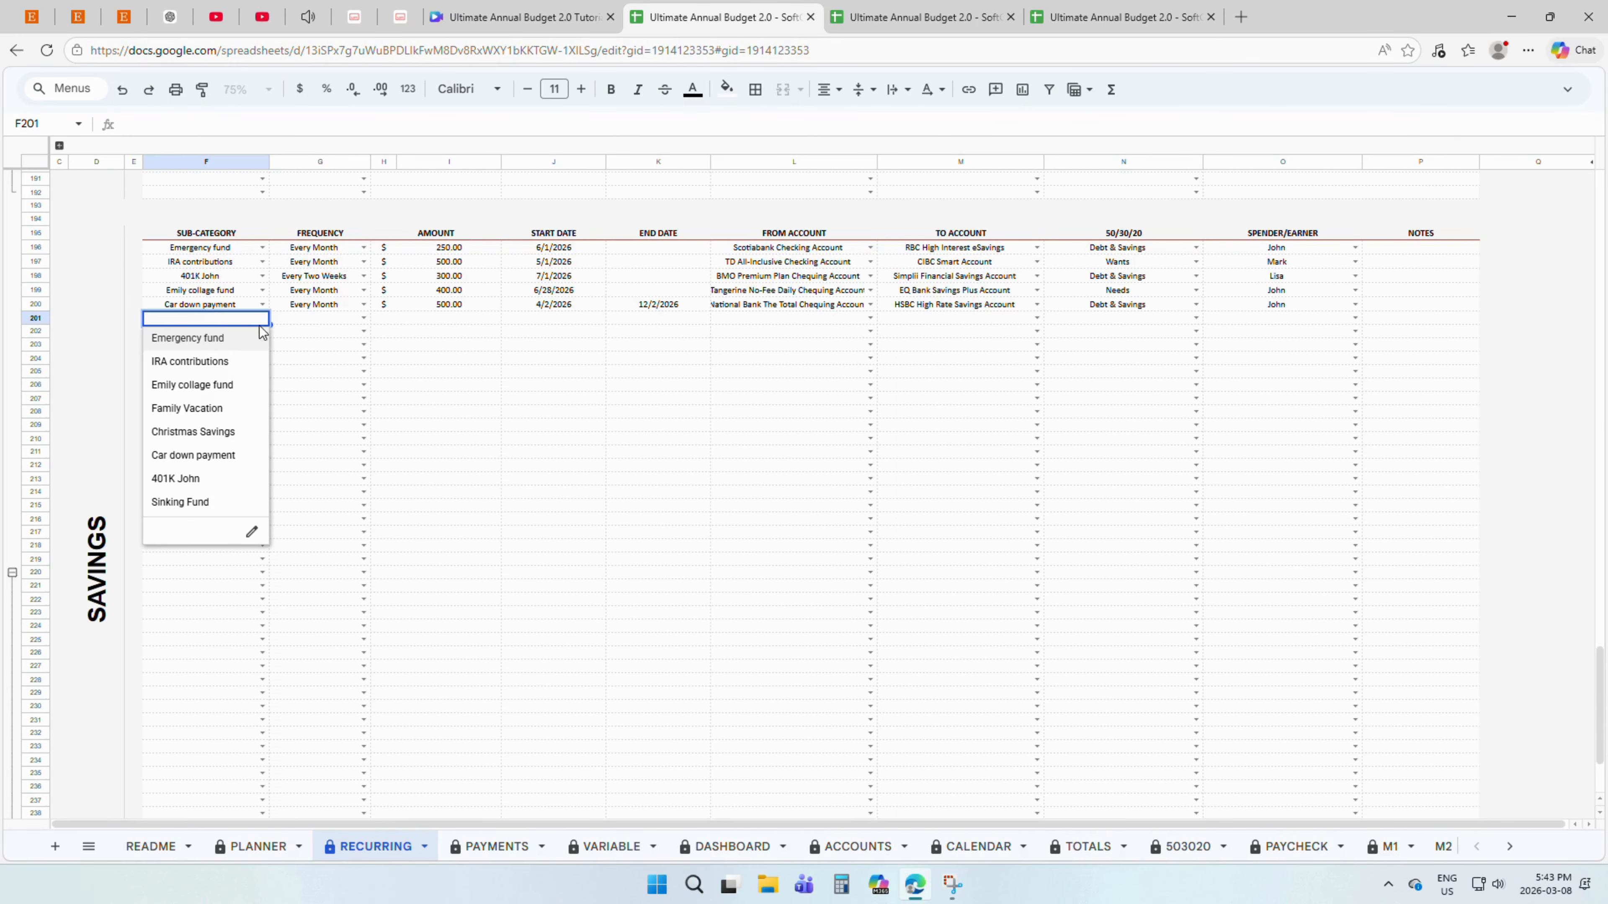
left_click(253, 340)
left_click(364, 319)
left_click(304, 342)
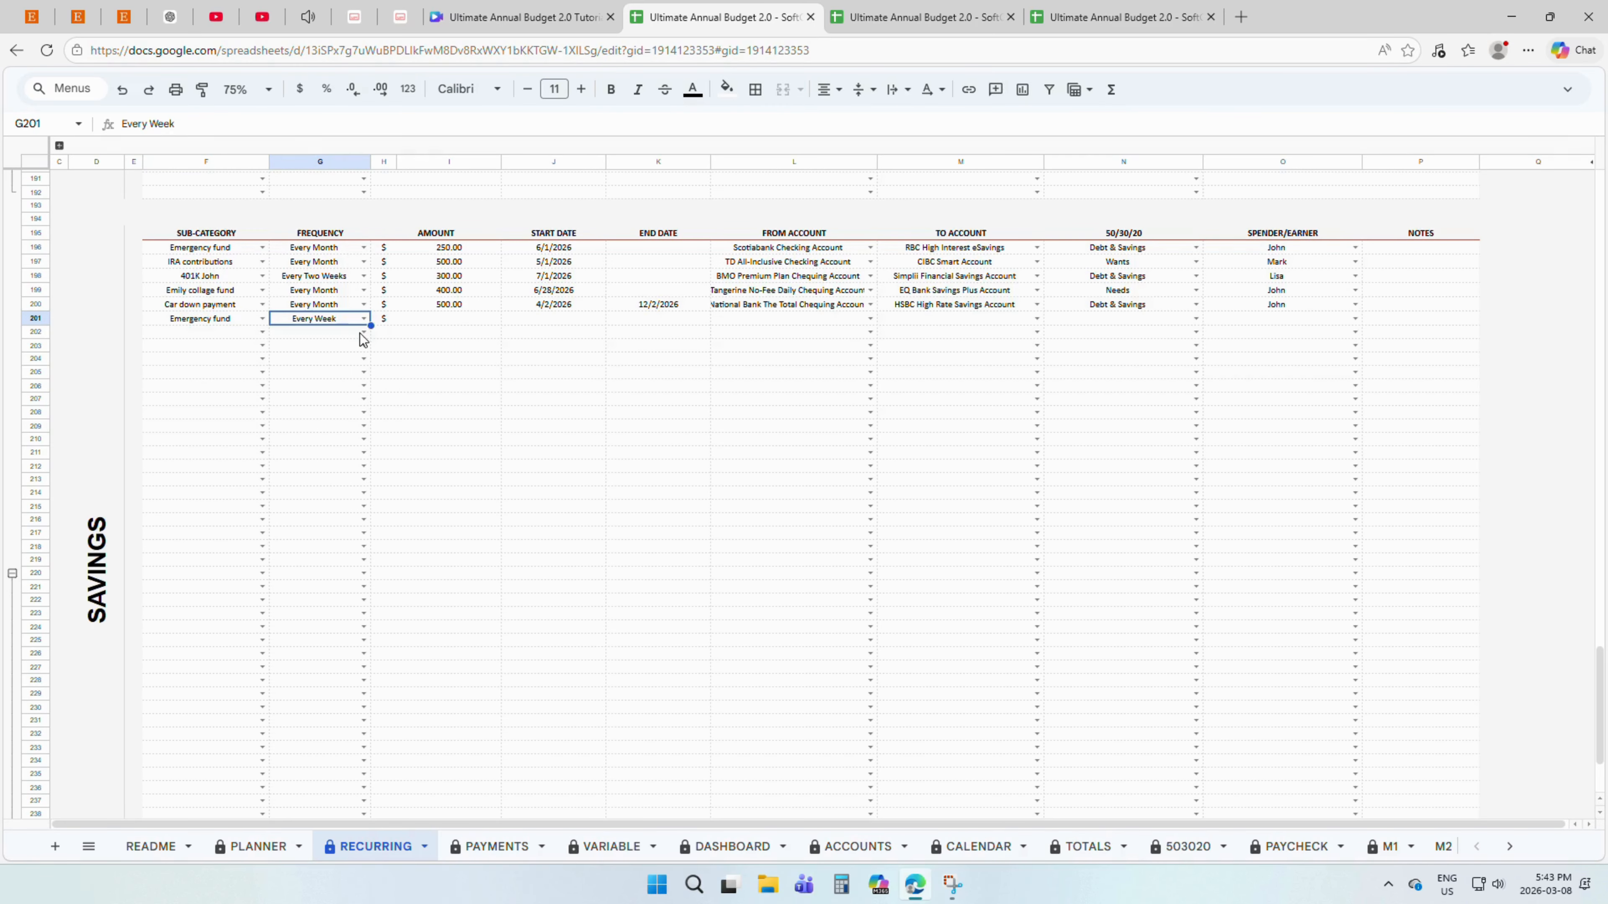
- Enter an amount of 50 and a start date of 8/6/2026 in row 201 of the SAVINGS table
left_click(416, 323)
type("50")
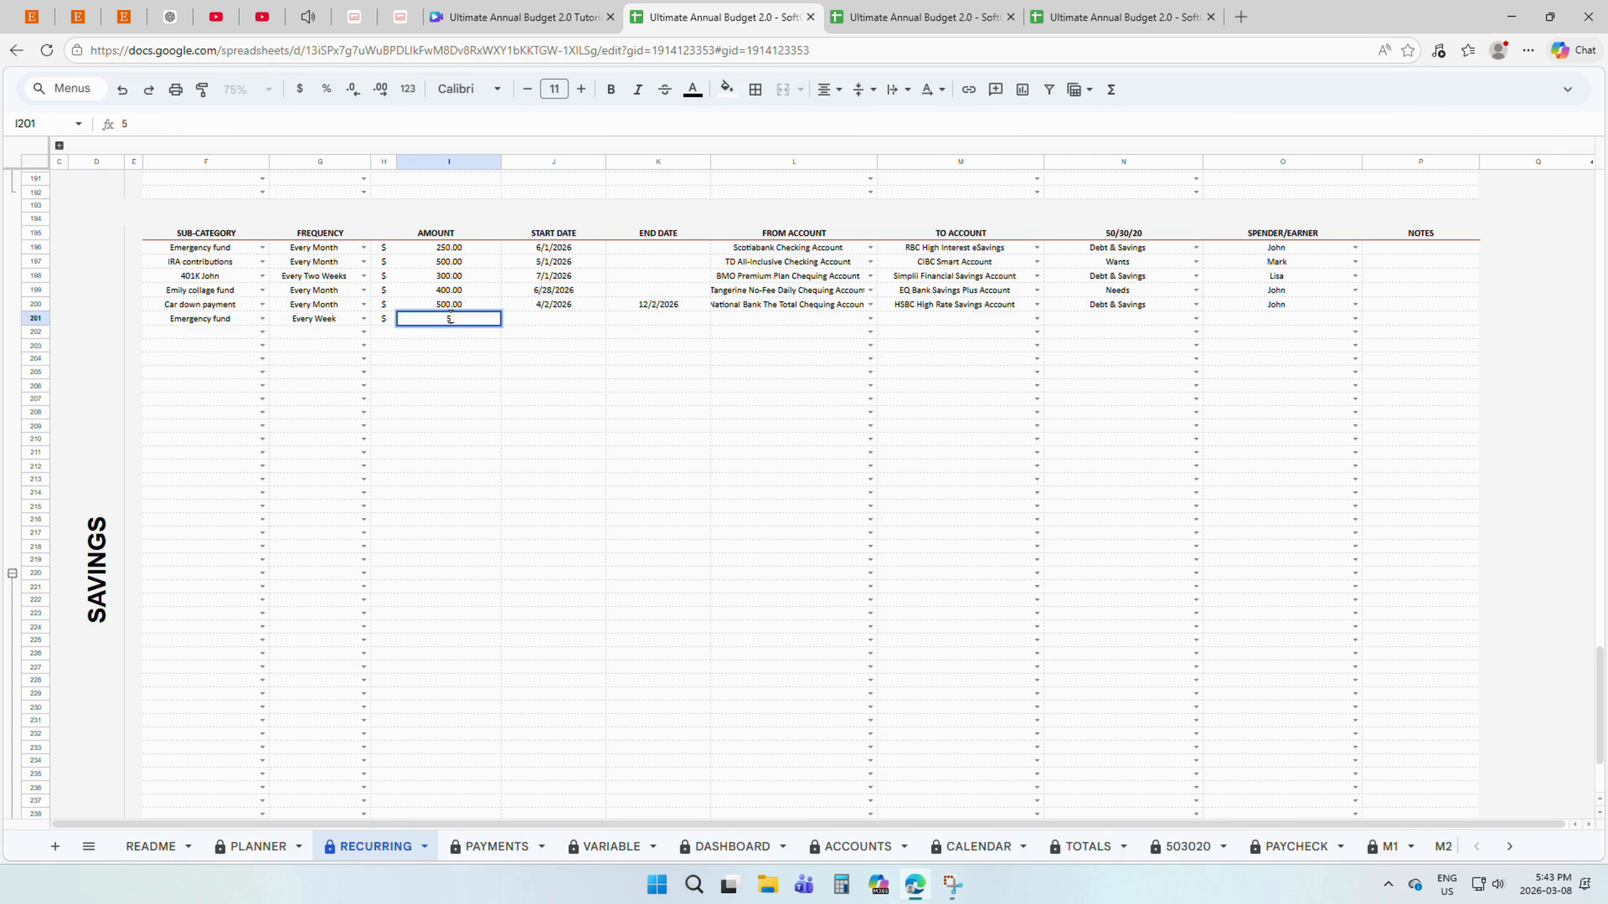
left_click(550, 316)
double_click(570, 318)
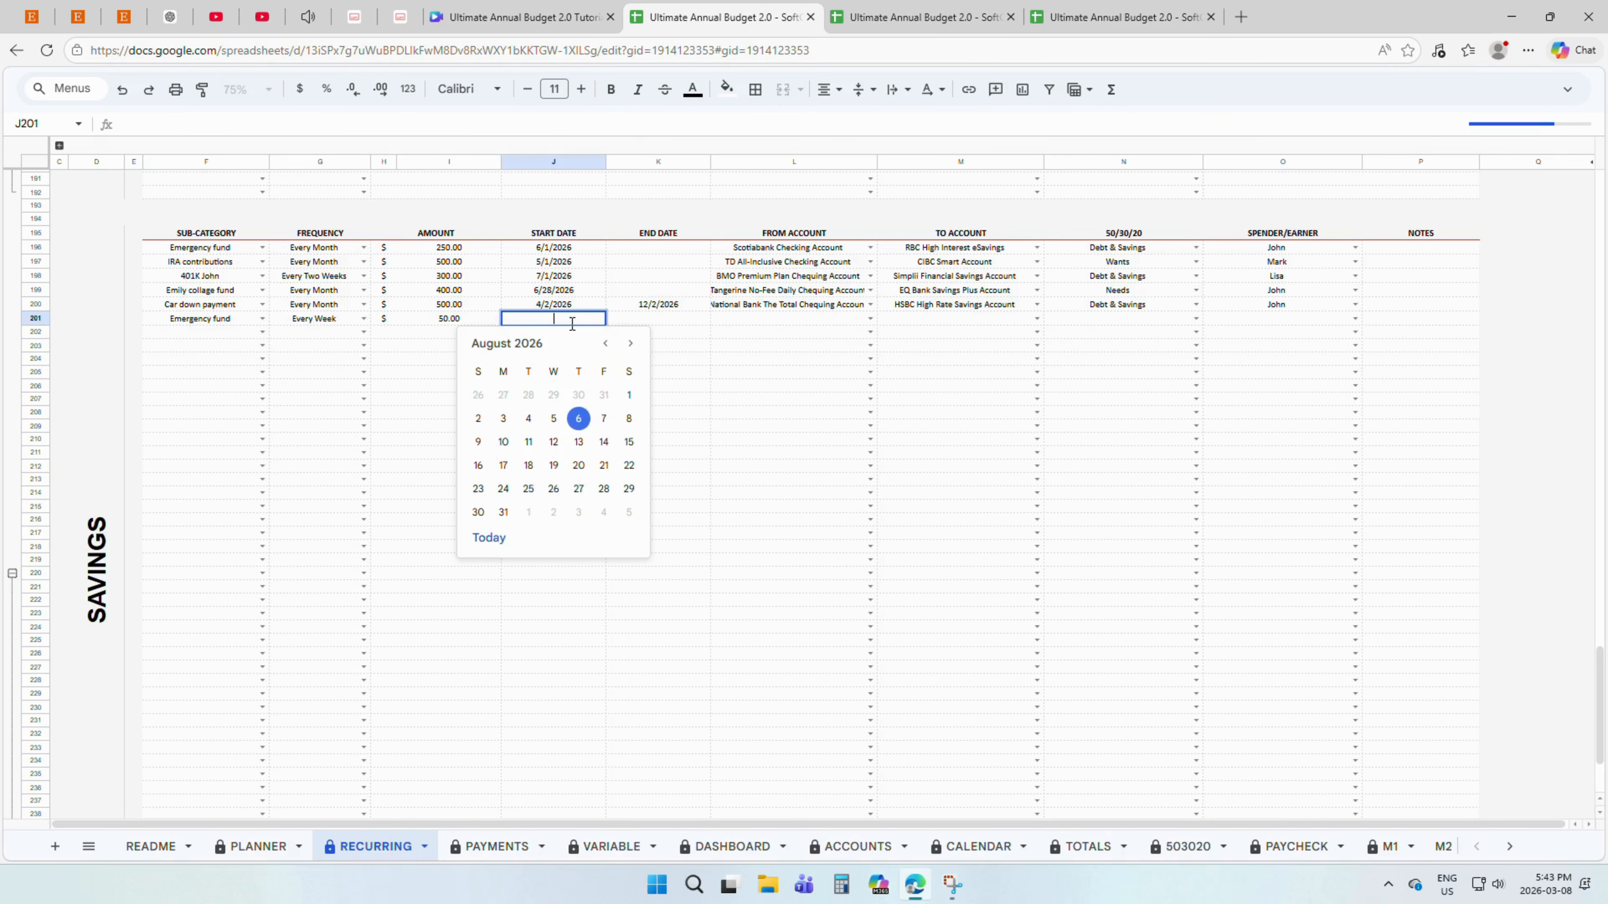
left_click(580, 417)
- Set the end date in row 201 of the SAVINGS table to 10/16/2026
left_click(690, 321)
double_click(690, 322)
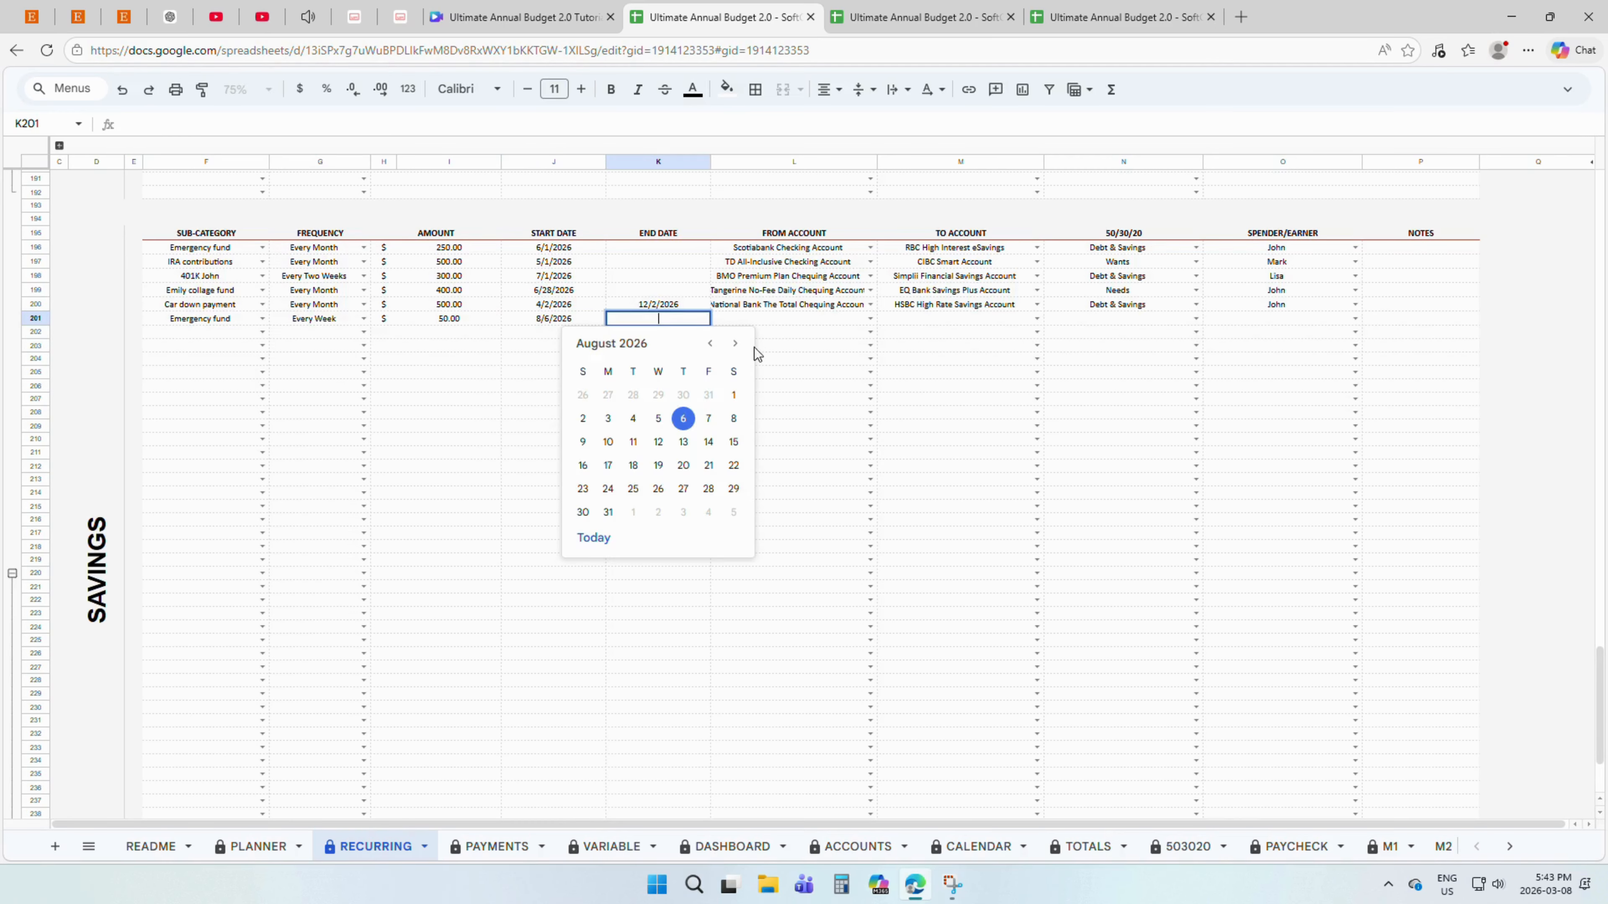
left_click(736, 343)
left_click(736, 344)
left_click(709, 442)
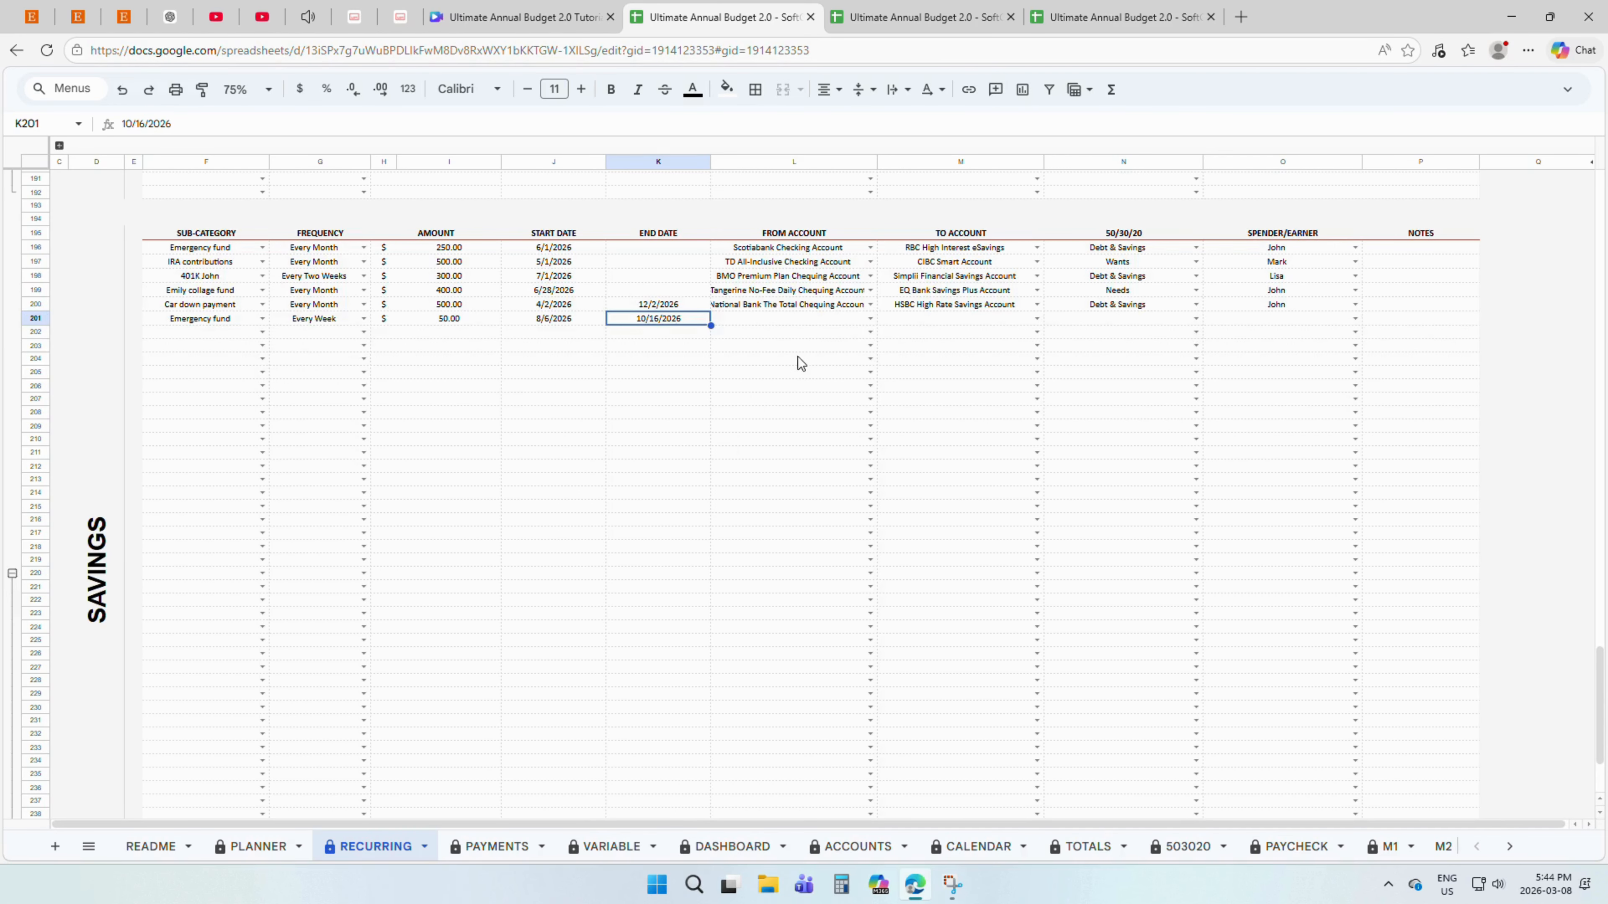
- Set row 201 of the SAVINGS table to transfer from Scotiabank Checking Account to RBC High Interest eSavings
left_click(864, 321)
double_click(871, 321)
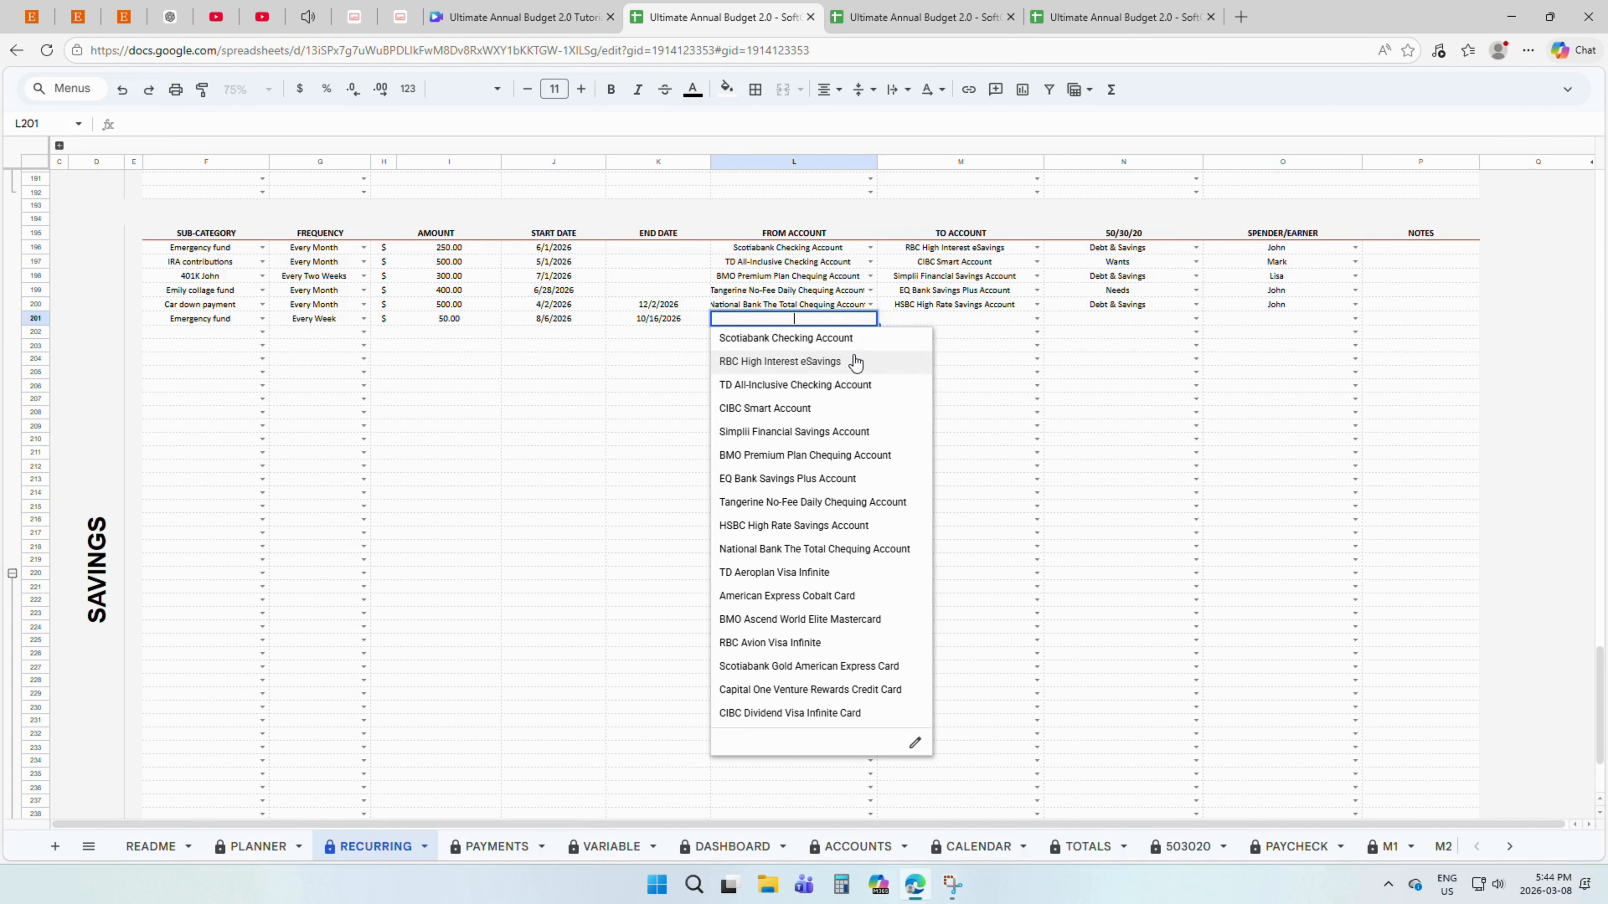
left_click(854, 342)
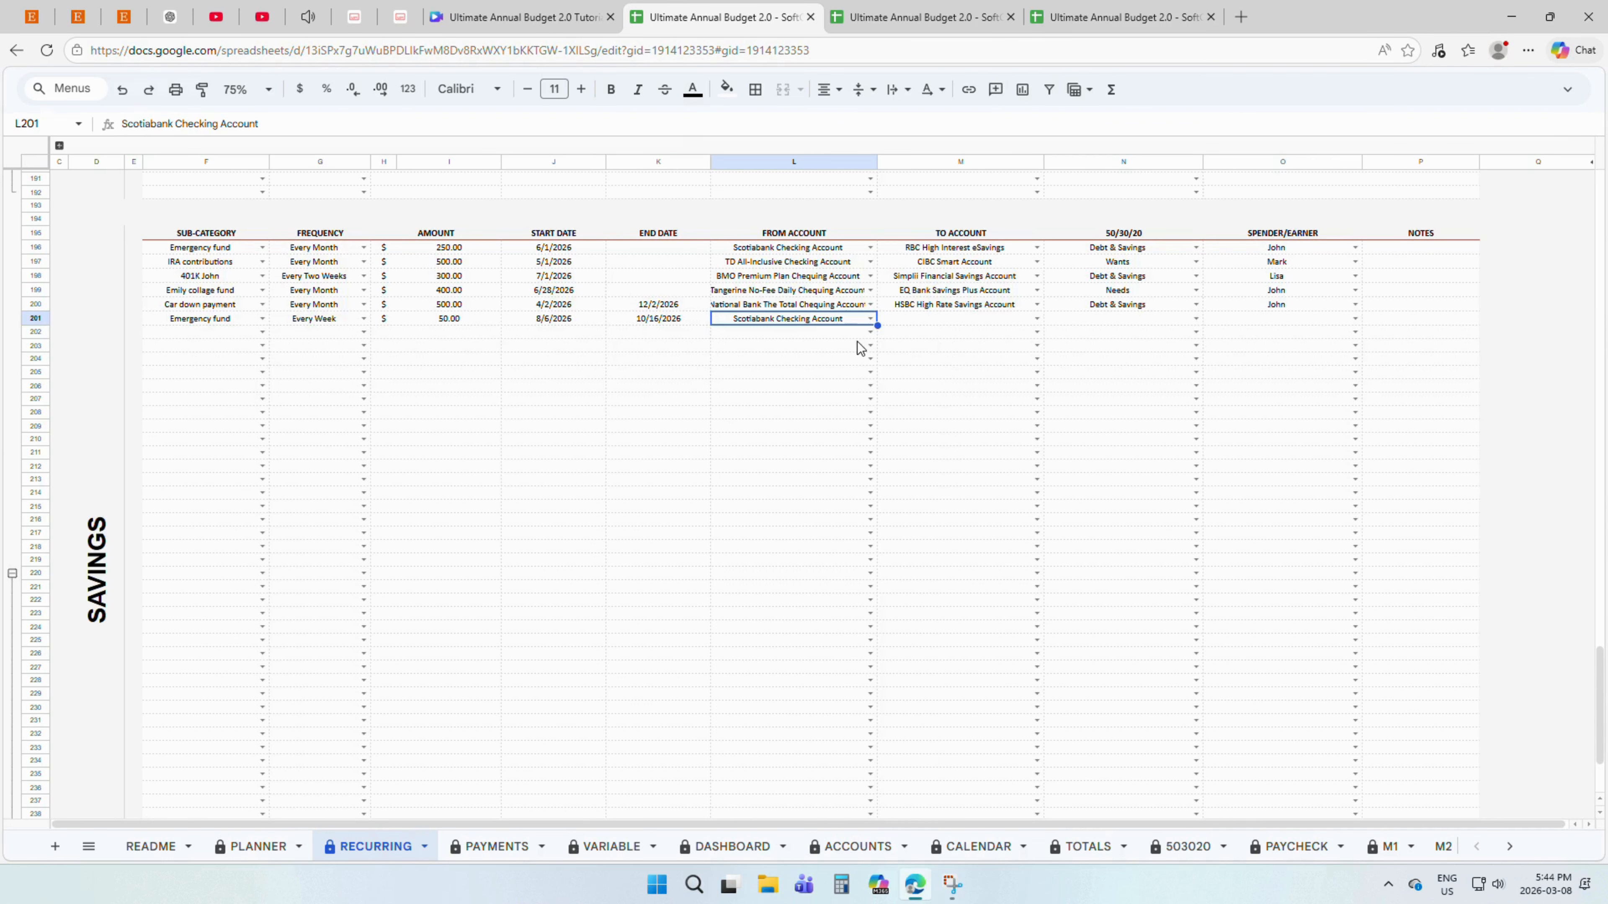
double_click(999, 320)
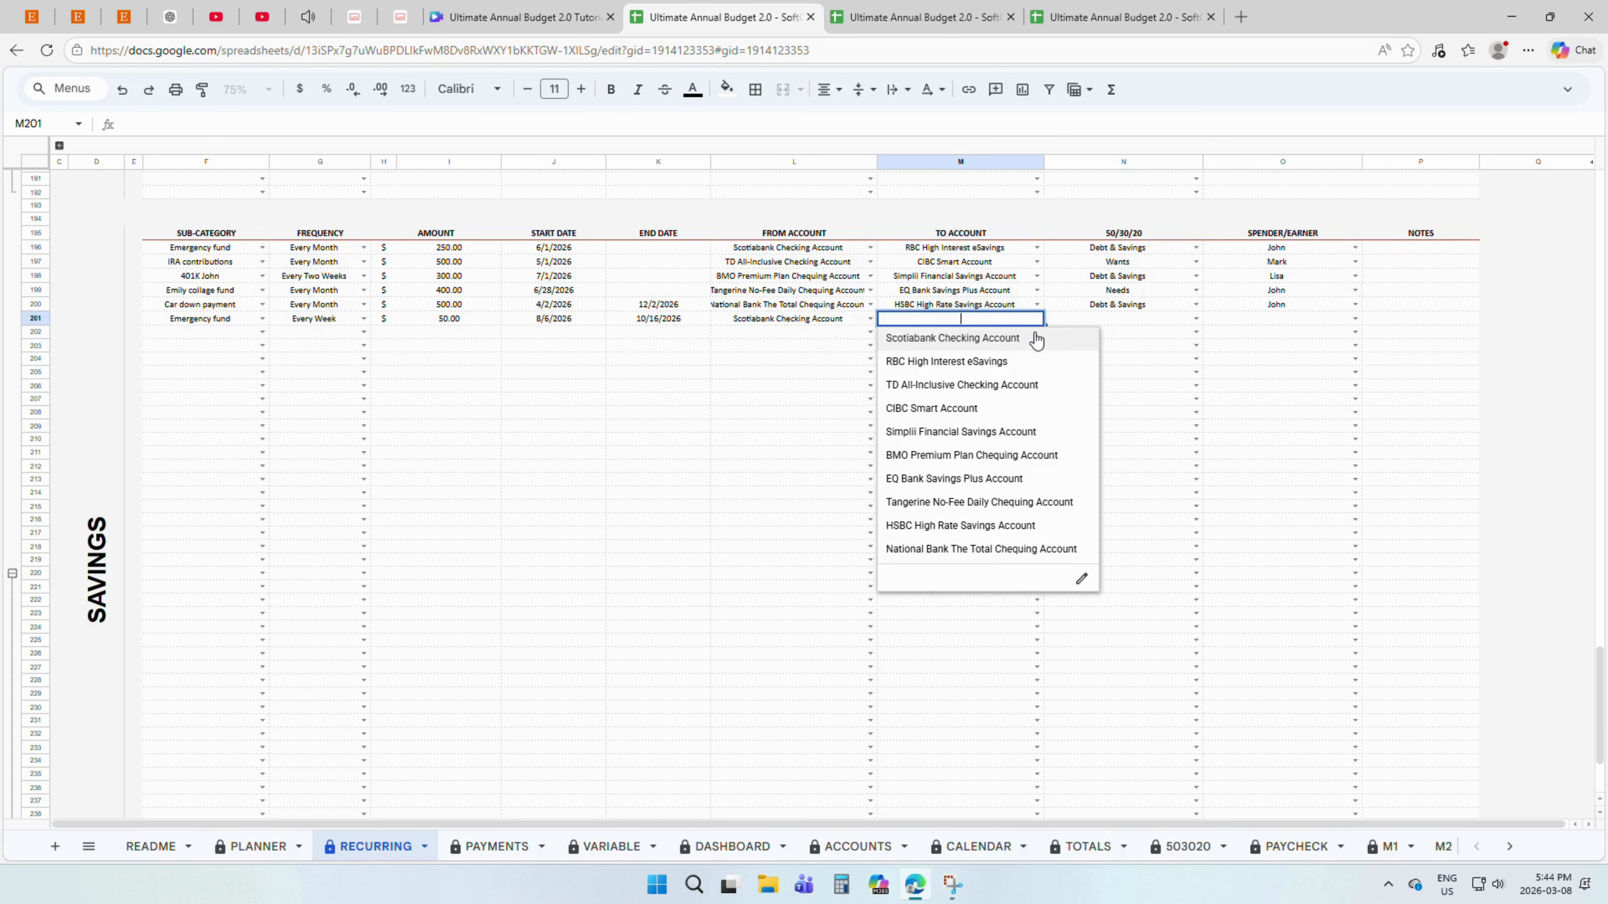
left_click(1027, 362)
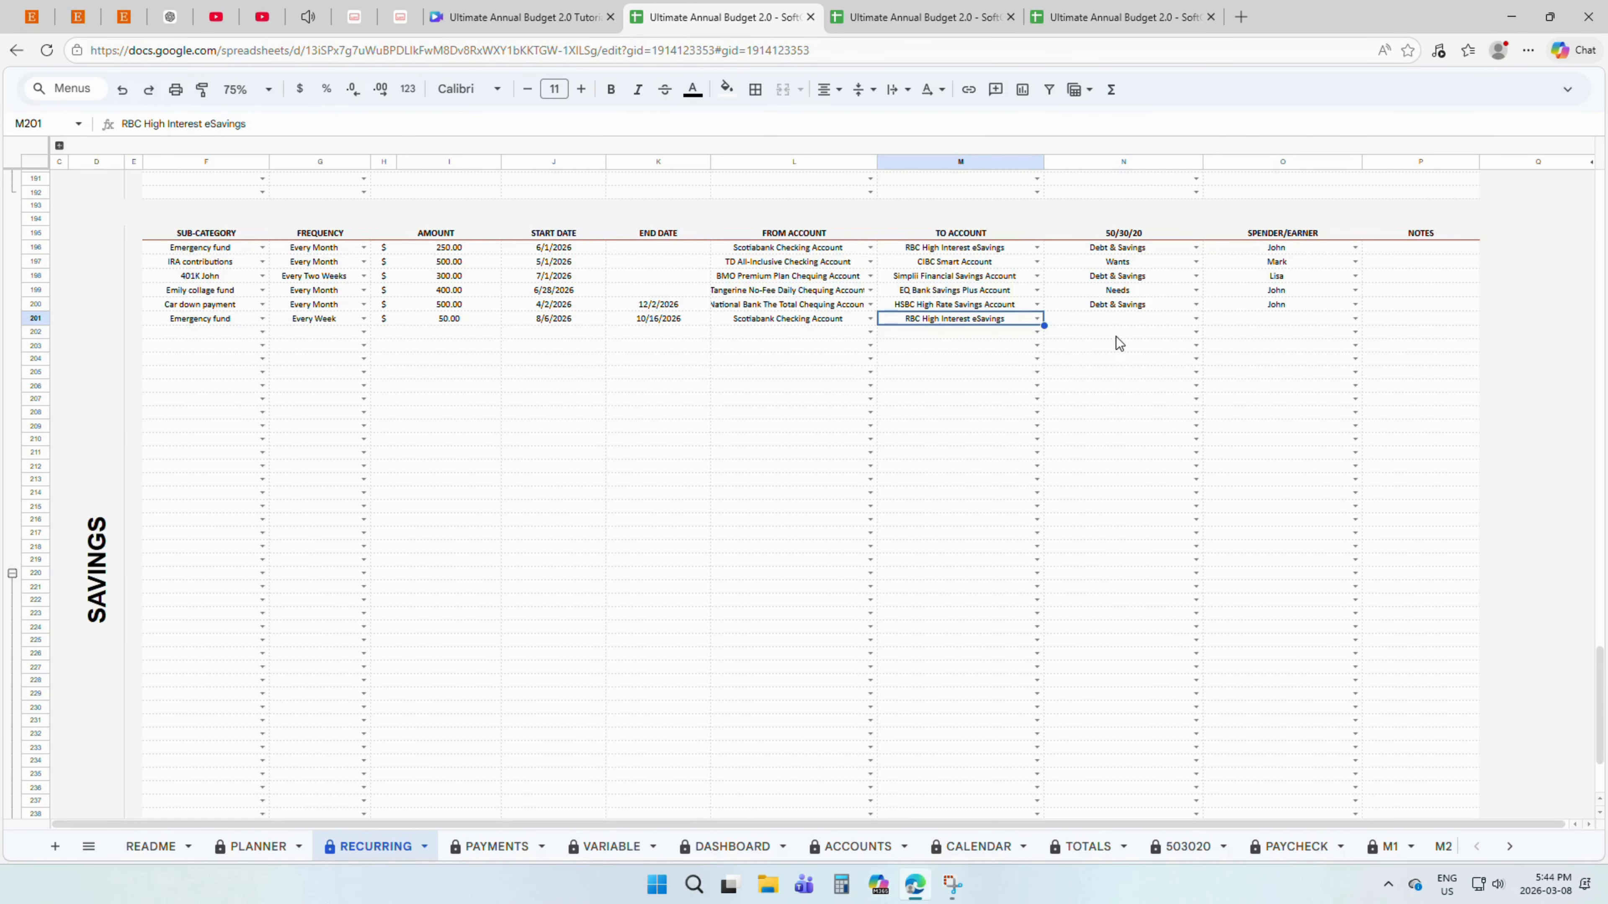
- Classify row 201 of the SAVINGS table as Debt & Savings, assign the first listed spender/earner, and select its NOTES cell
left_click(1187, 322)
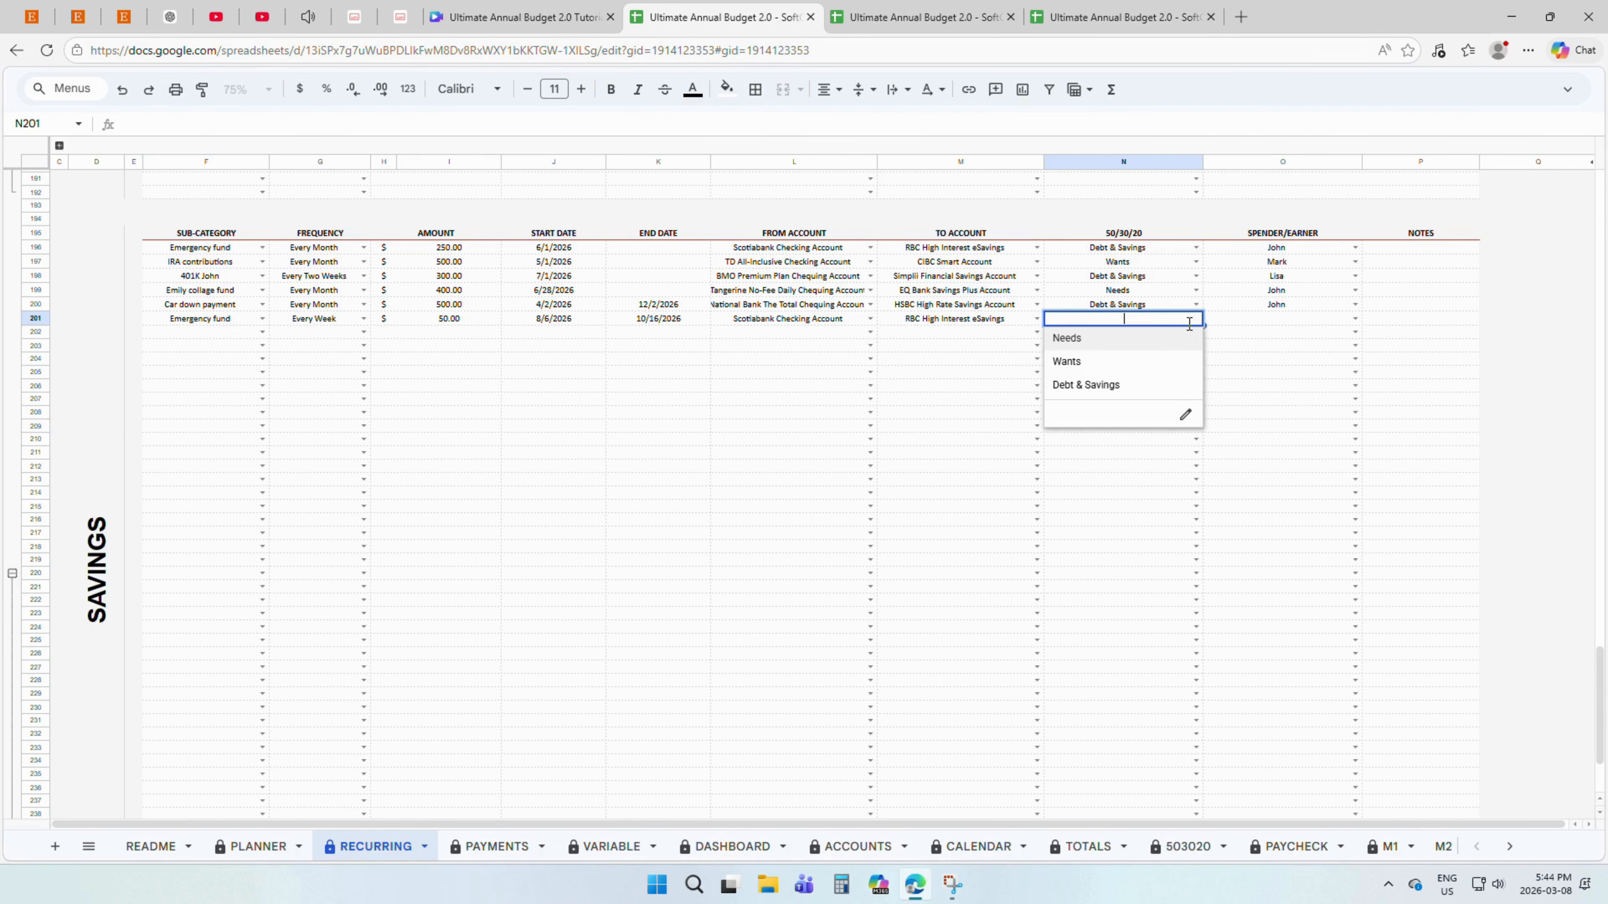
left_click(1153, 386)
left_click(1285, 320)
double_click(1323, 322)
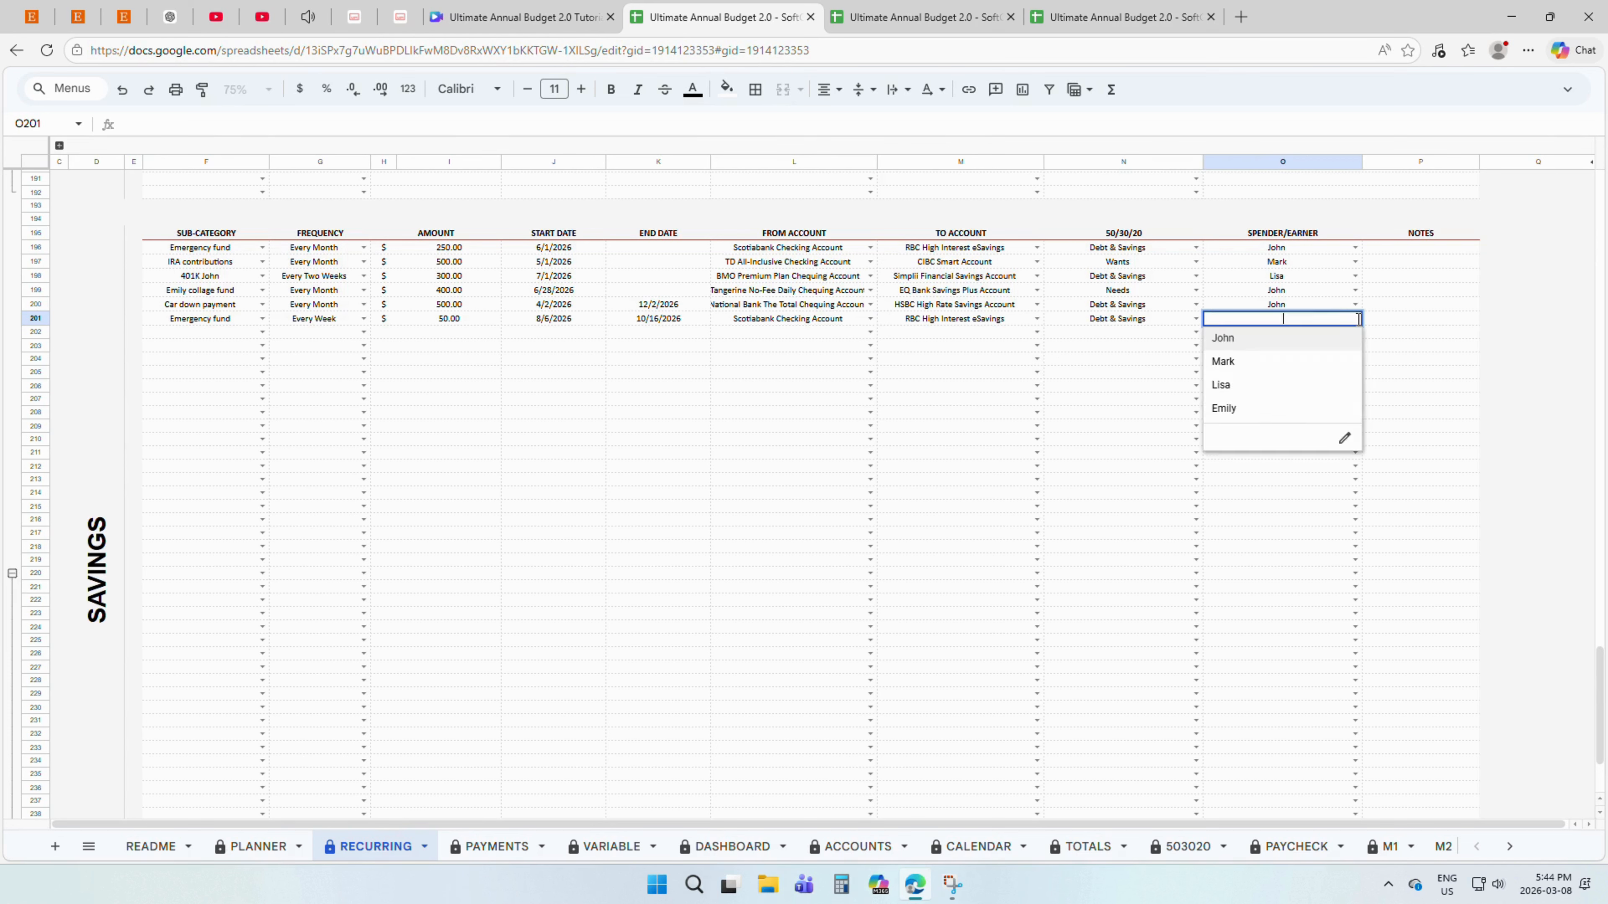
left_click(1321, 337)
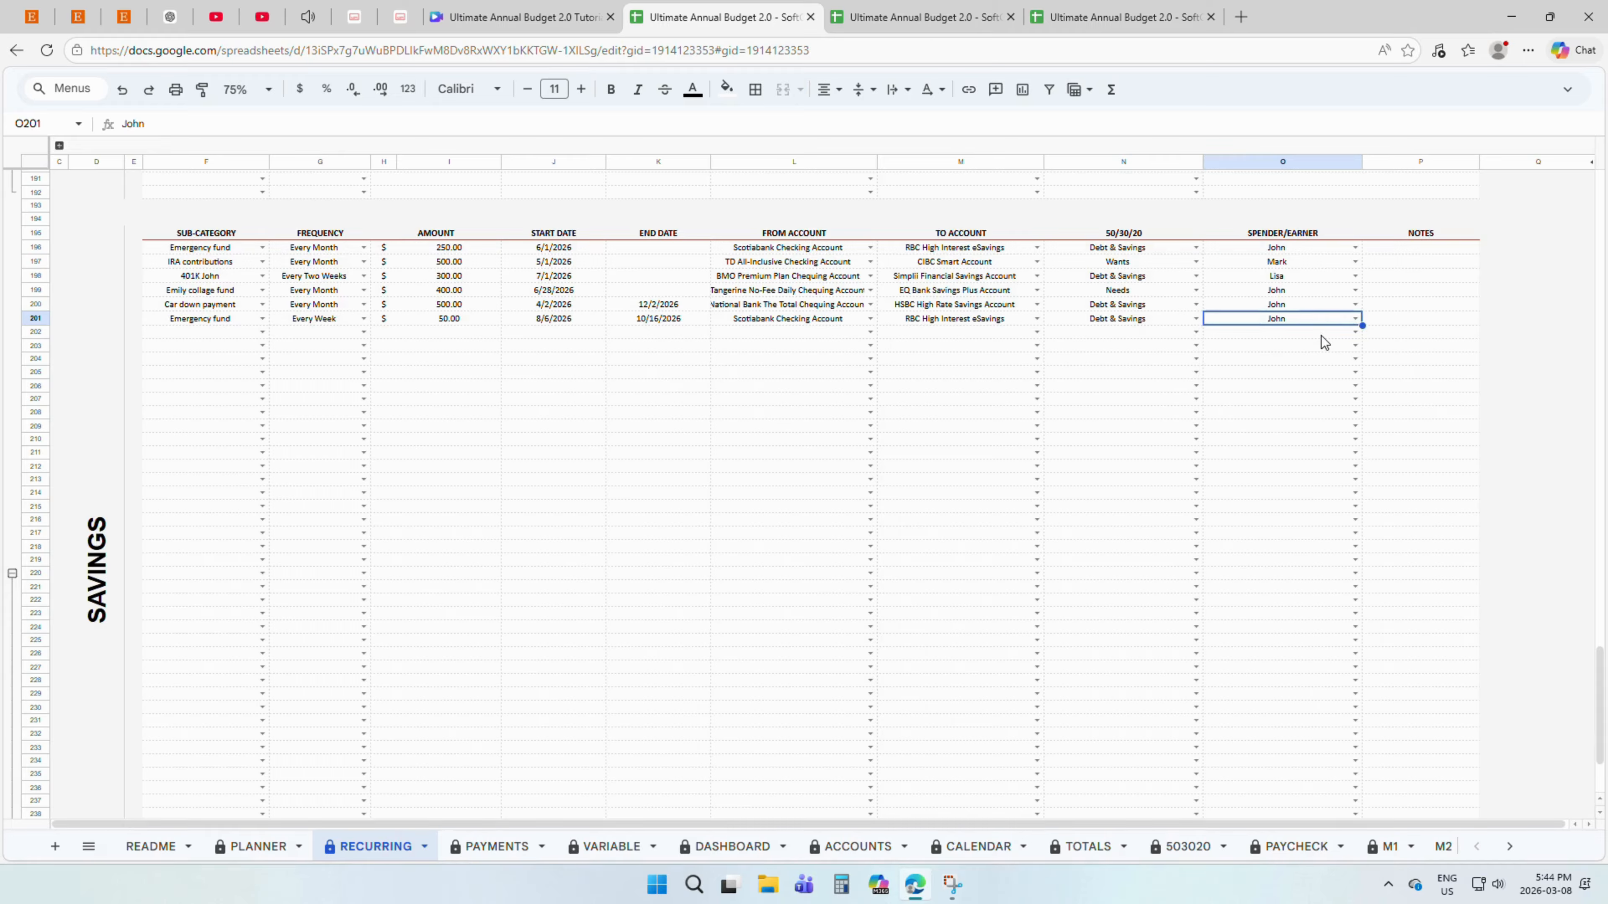
left_click(1381, 327)
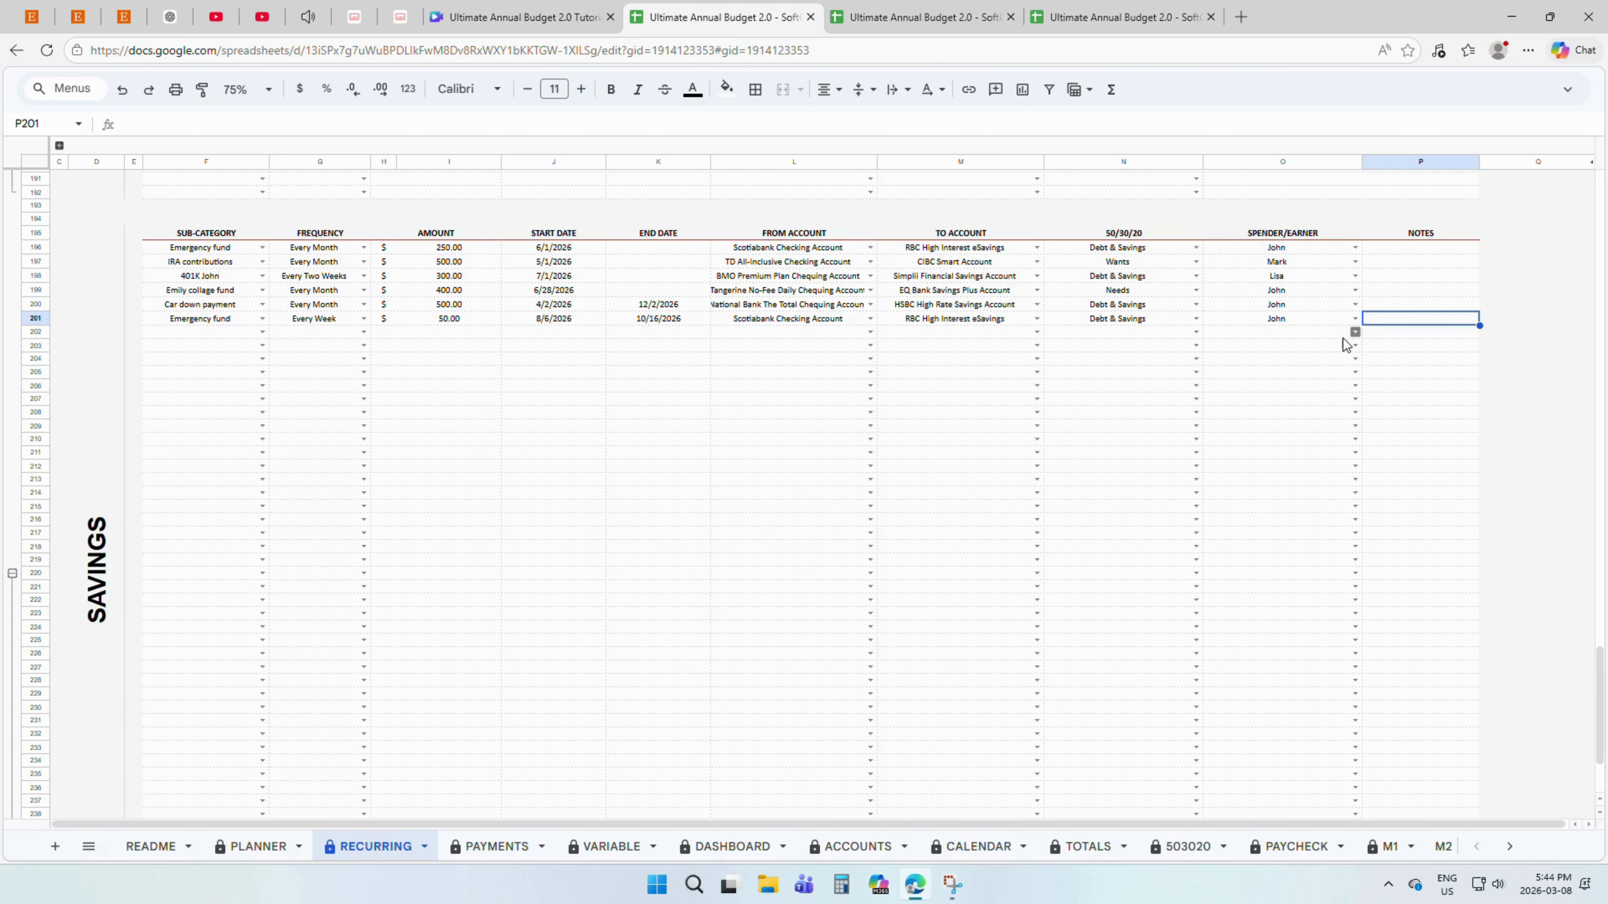
- Look at the Scheduled Payments list on the PAYMENTS sheet, then return to the RECURRING sheet and go back up through its tables
left_click(500, 844)
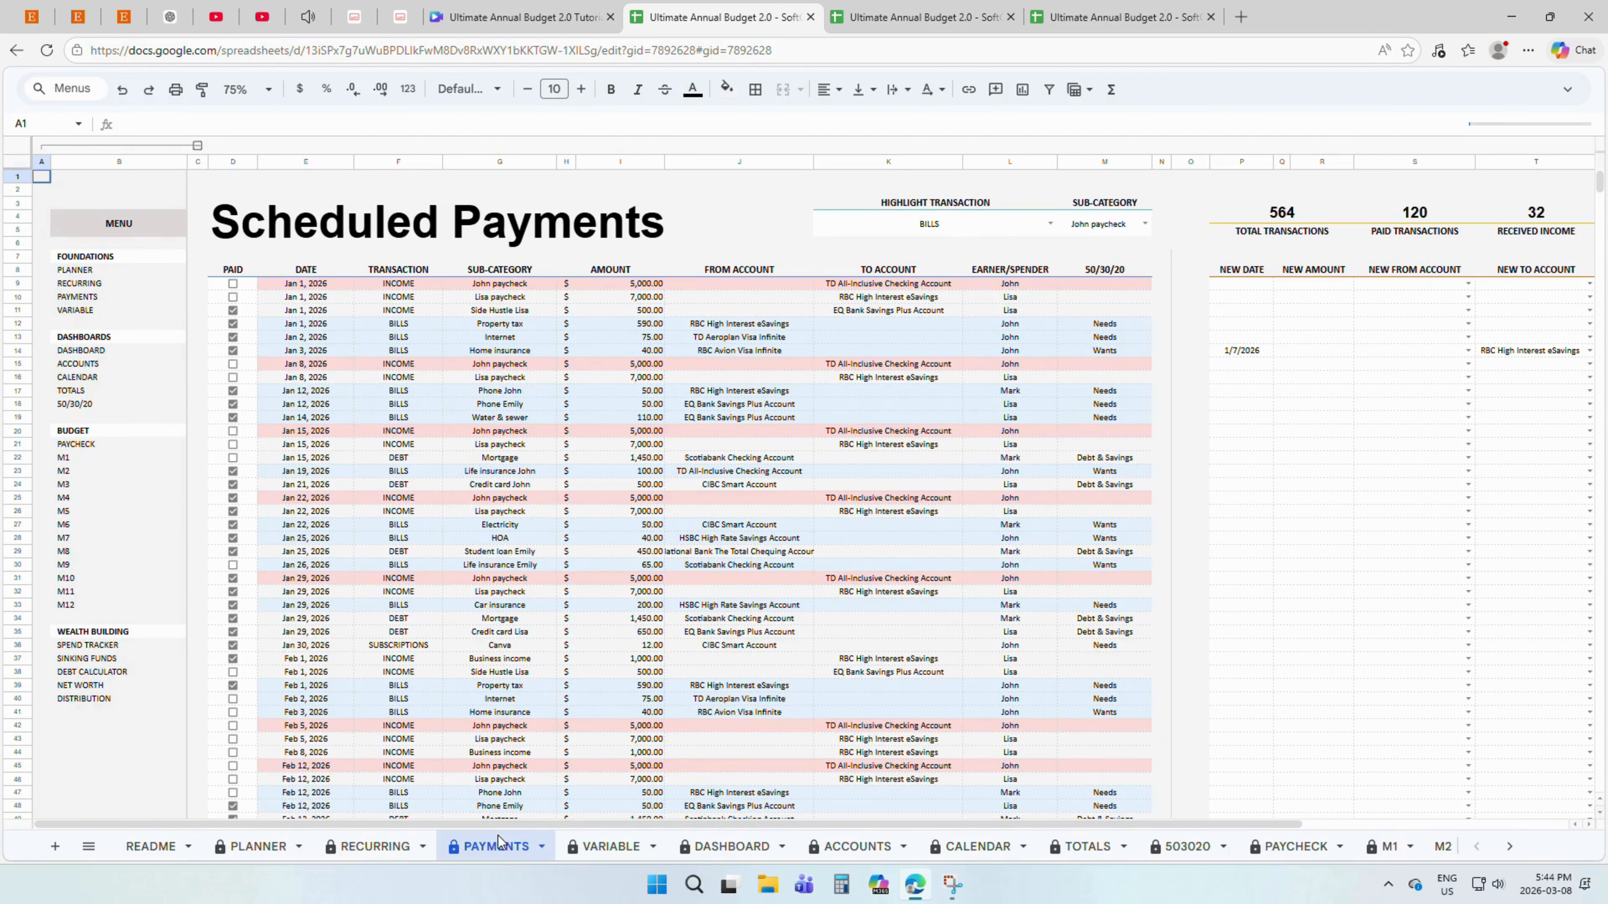
left_click(389, 845)
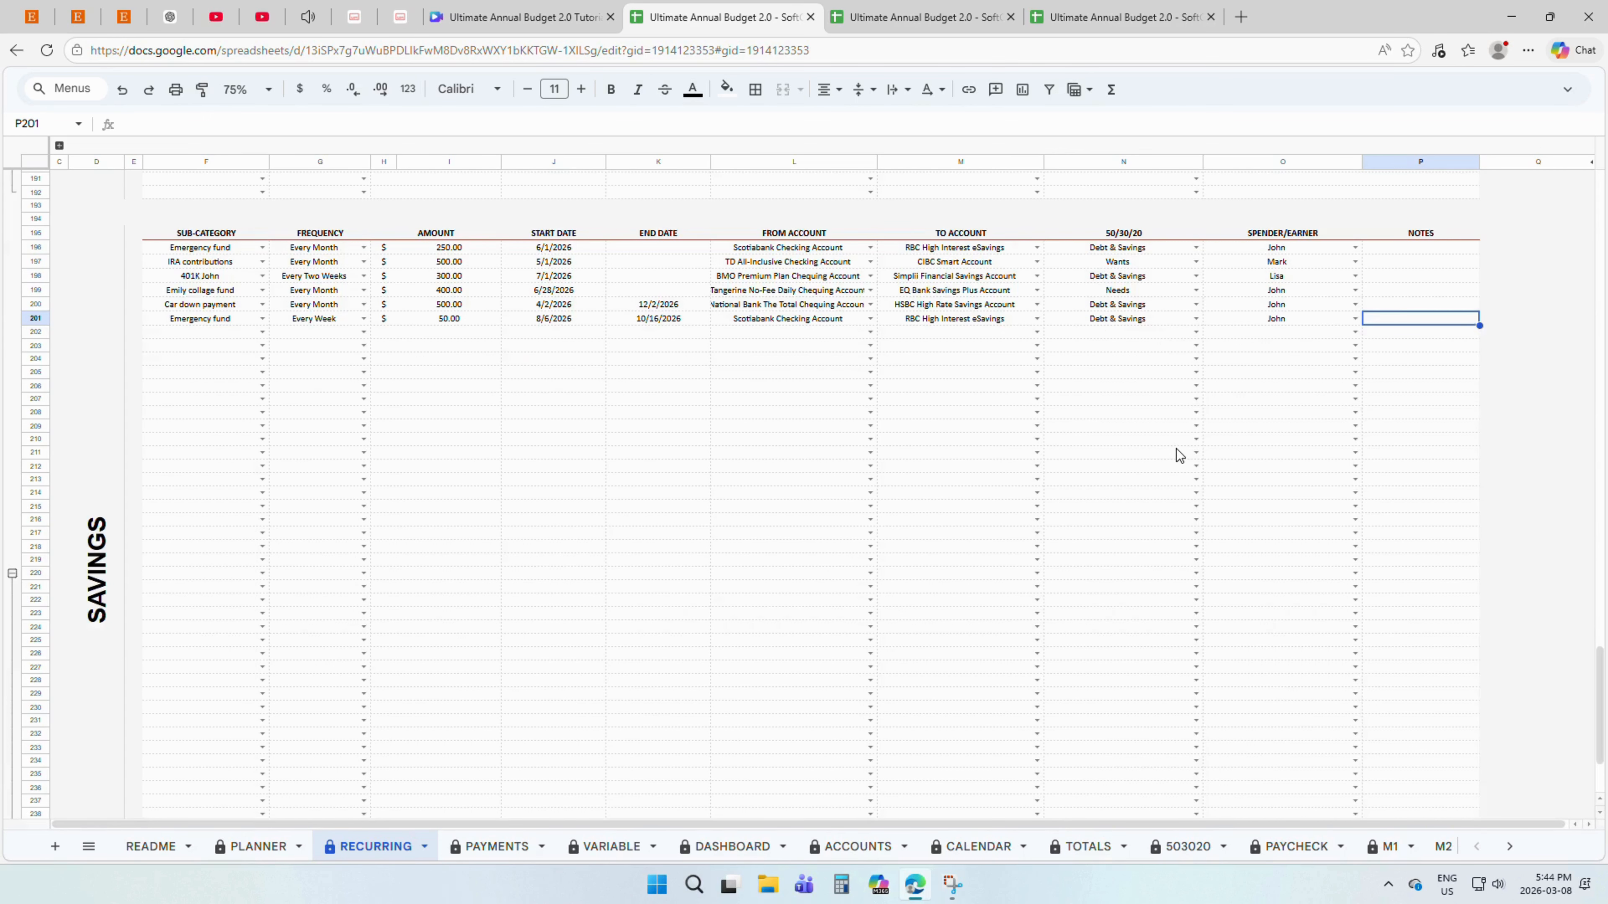
scroll(1175, 448, "up", 15)
scroll(1176, 449, "up", 14)
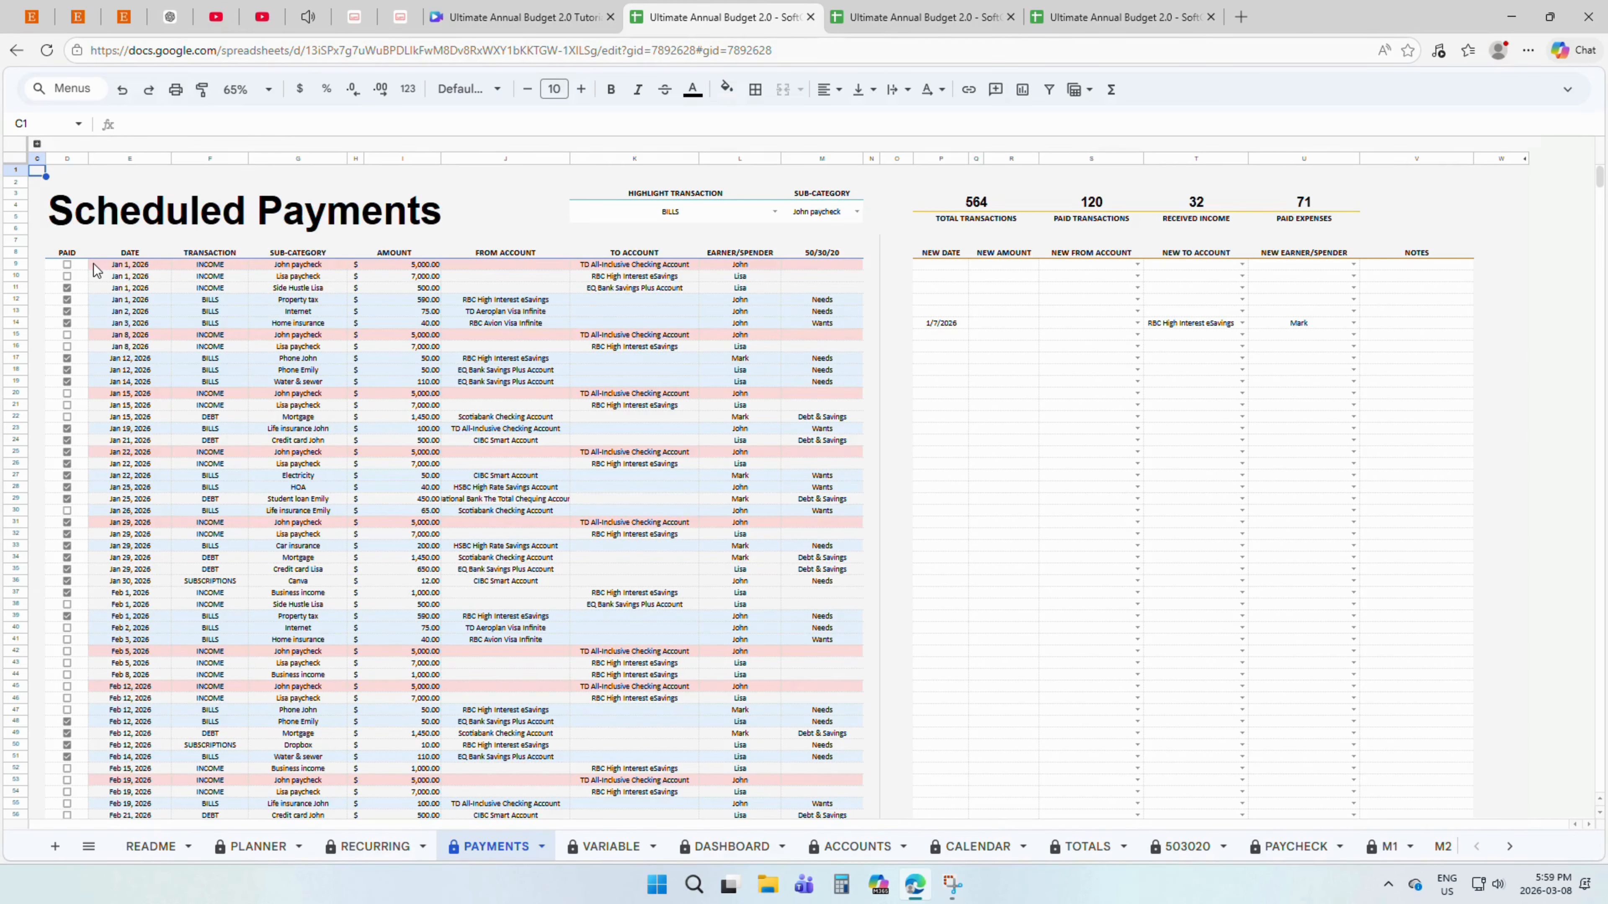
- Mark the scheduled payments in rows 9, 10, 15, 16 and 22 of the PAYMENTS sheet as paid
left_click(85, 253)
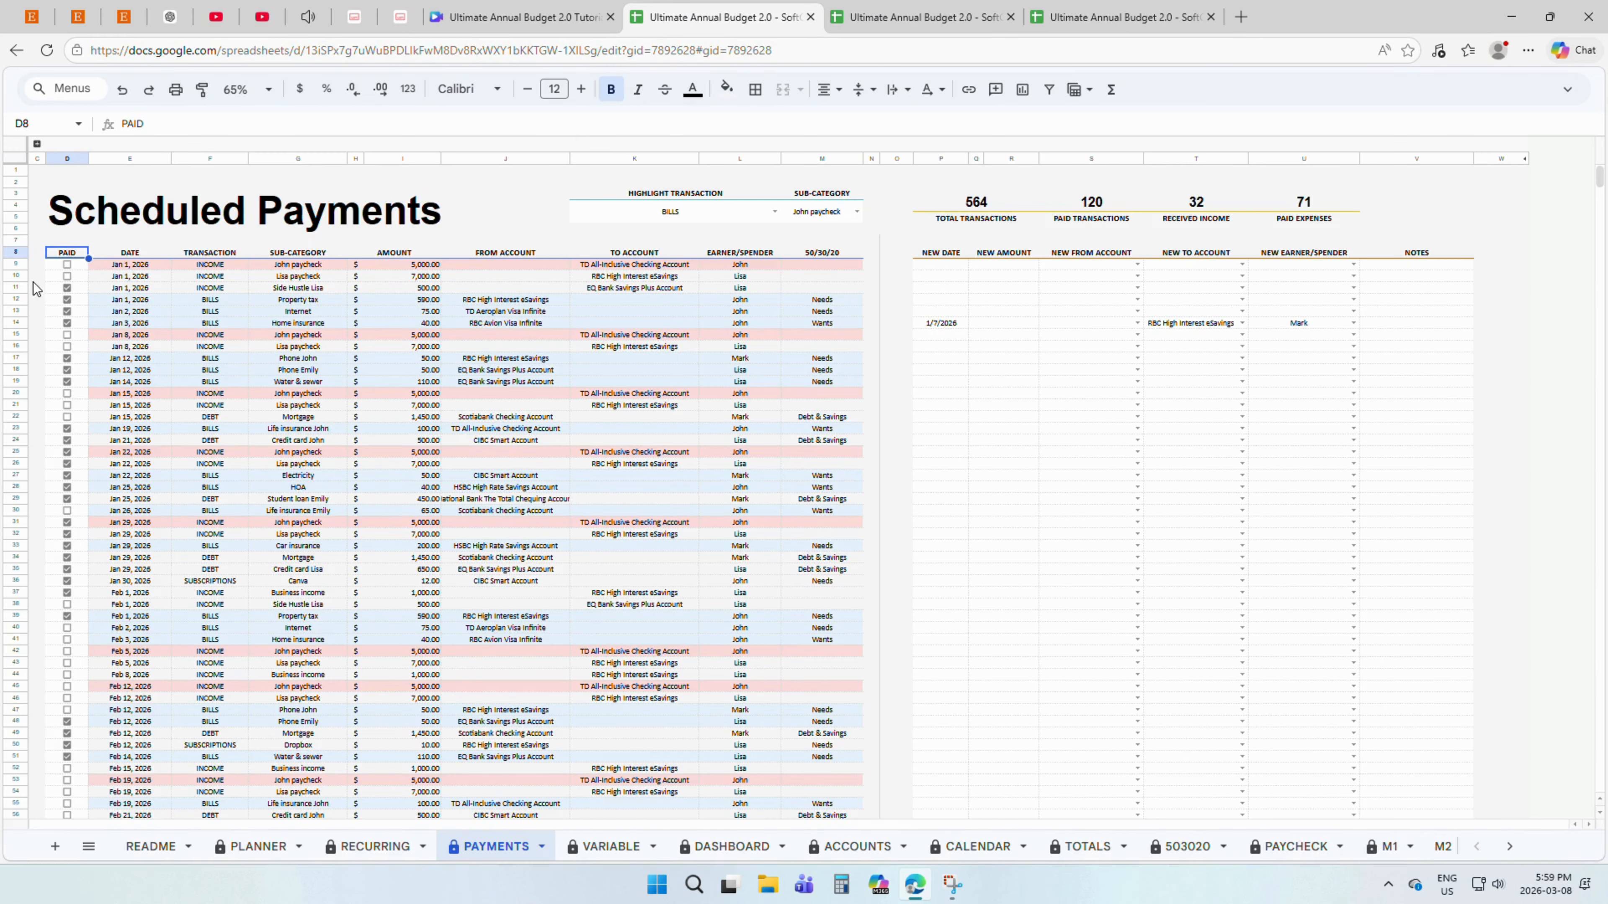
left_click(67, 266)
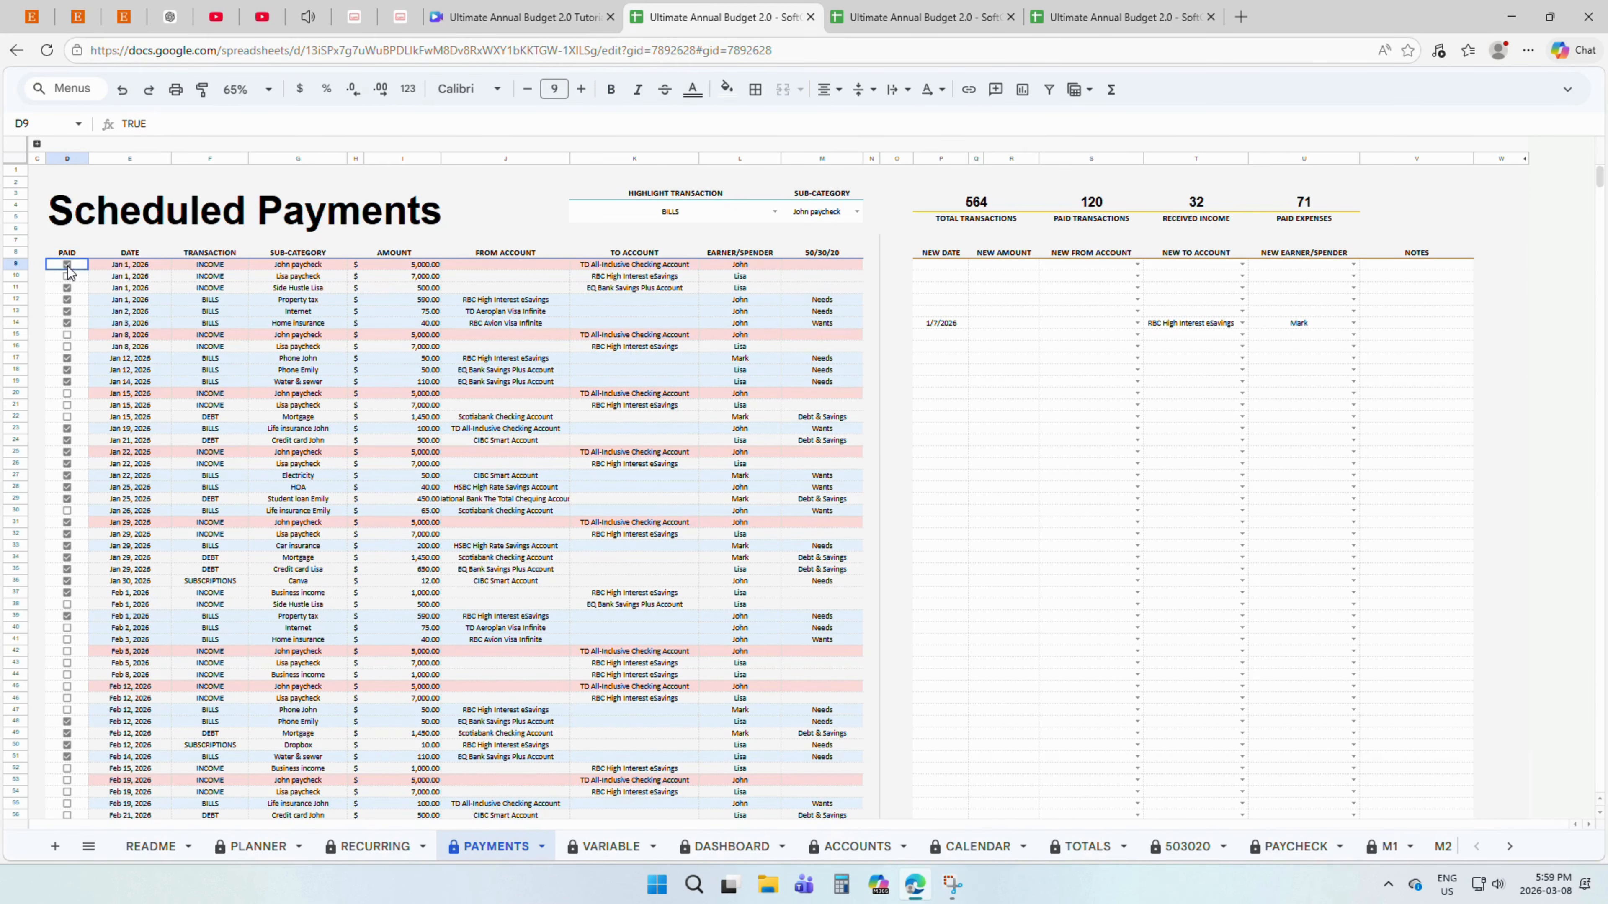
left_click(67, 277)
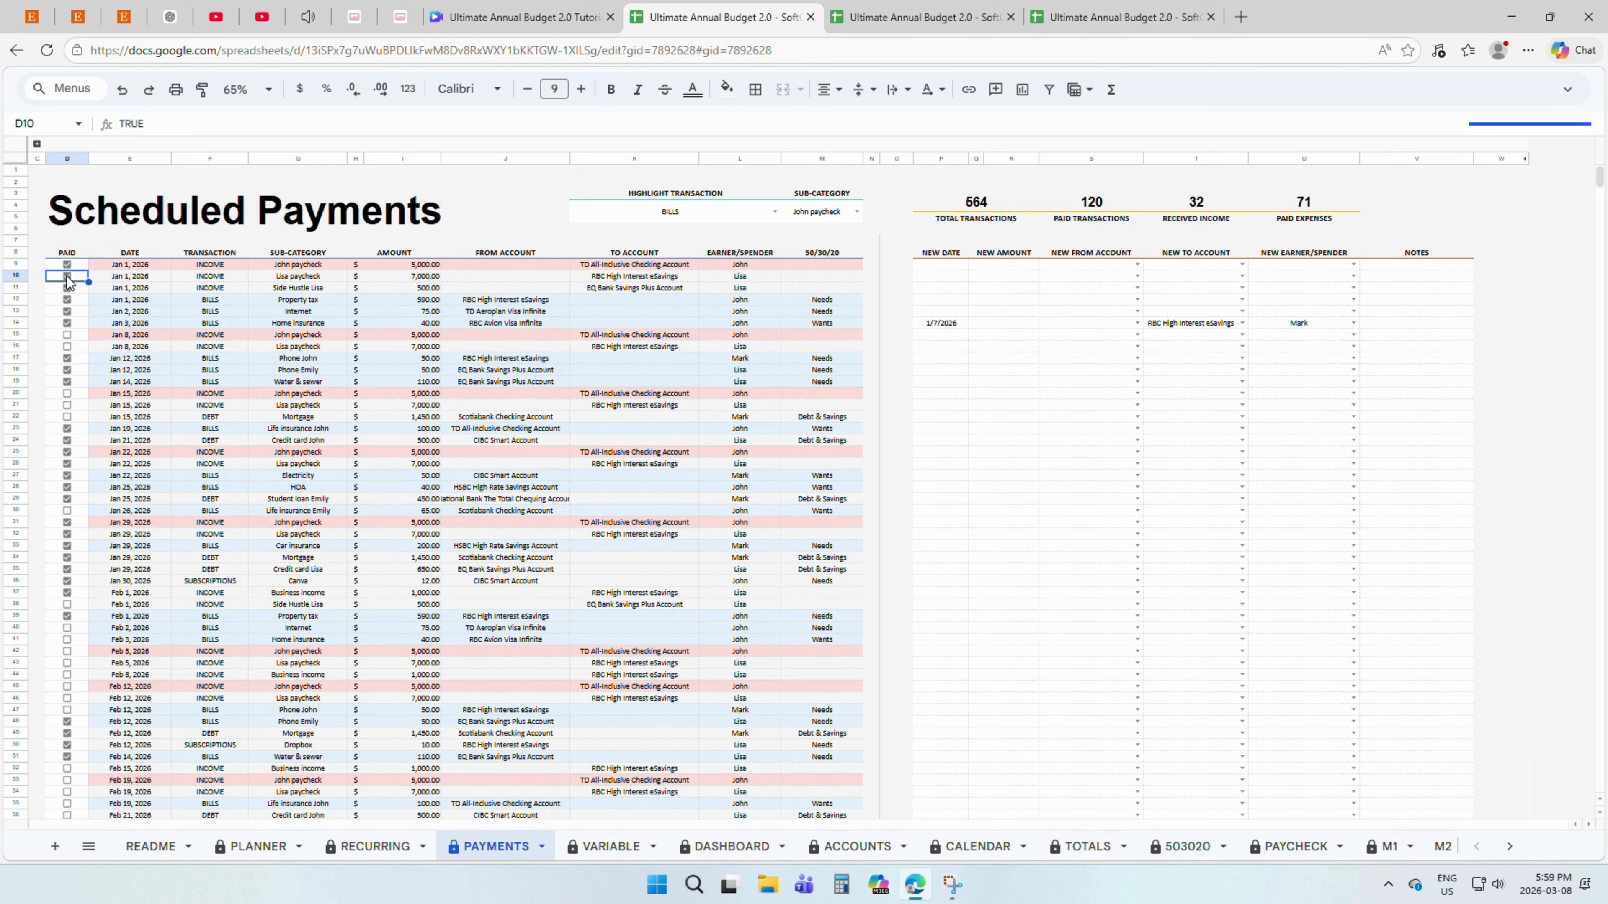
left_click(68, 335)
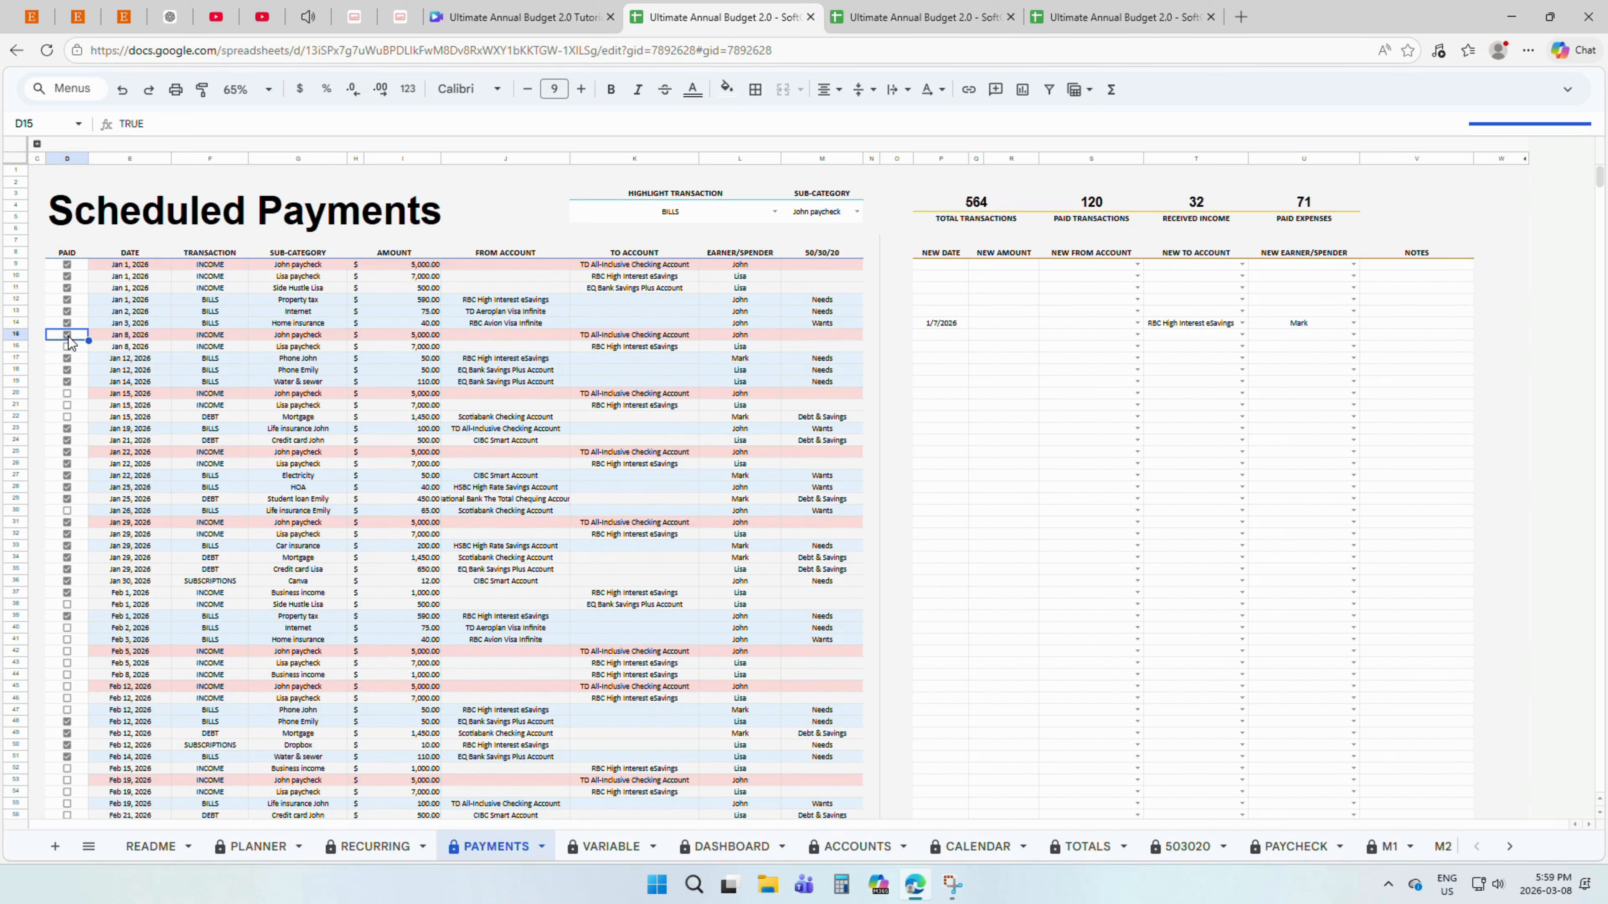
left_click(69, 348)
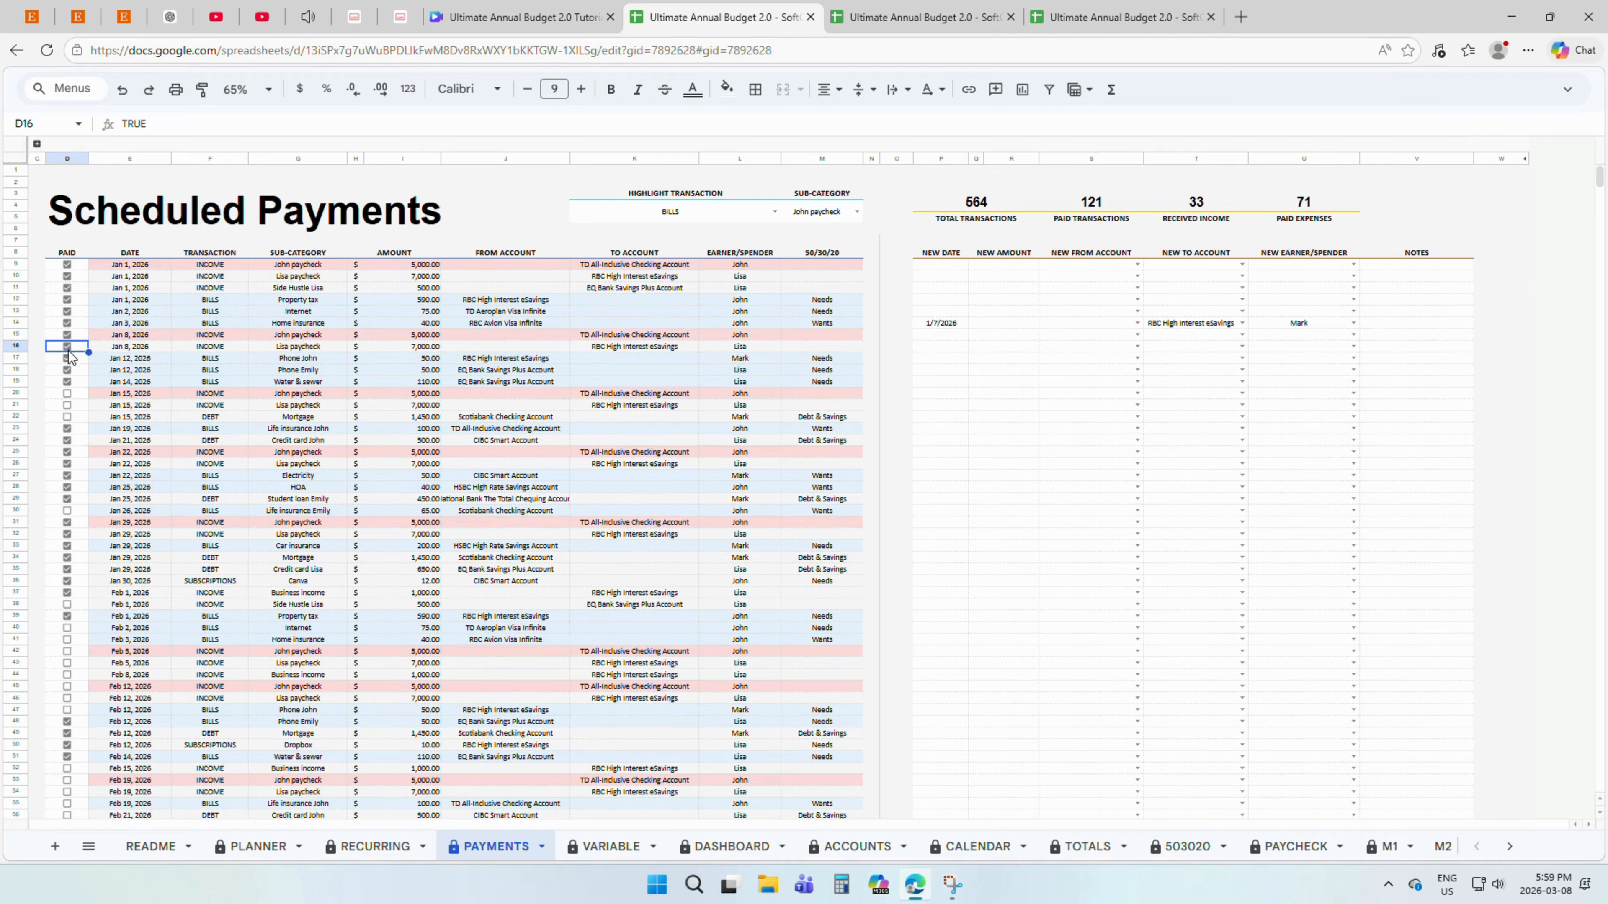
left_click(68, 418)
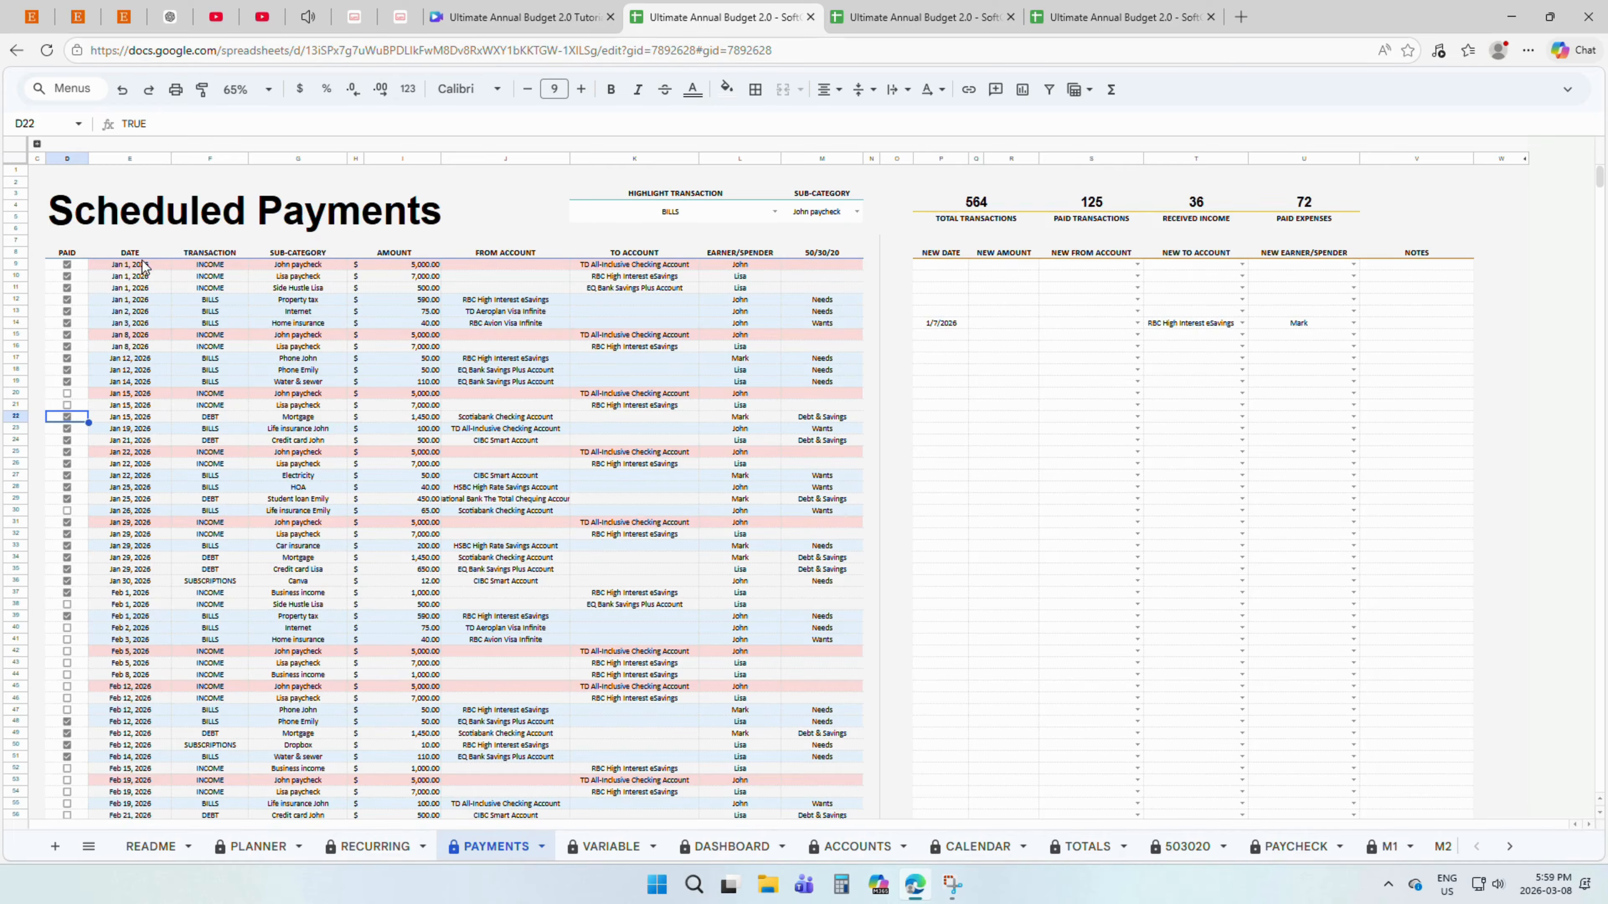
- Review the DATE, TRANSACTION, SUB-CATEGORY and AMOUNT columns of the Scheduled Payments table
left_click_drag(142, 264, 141, 804)
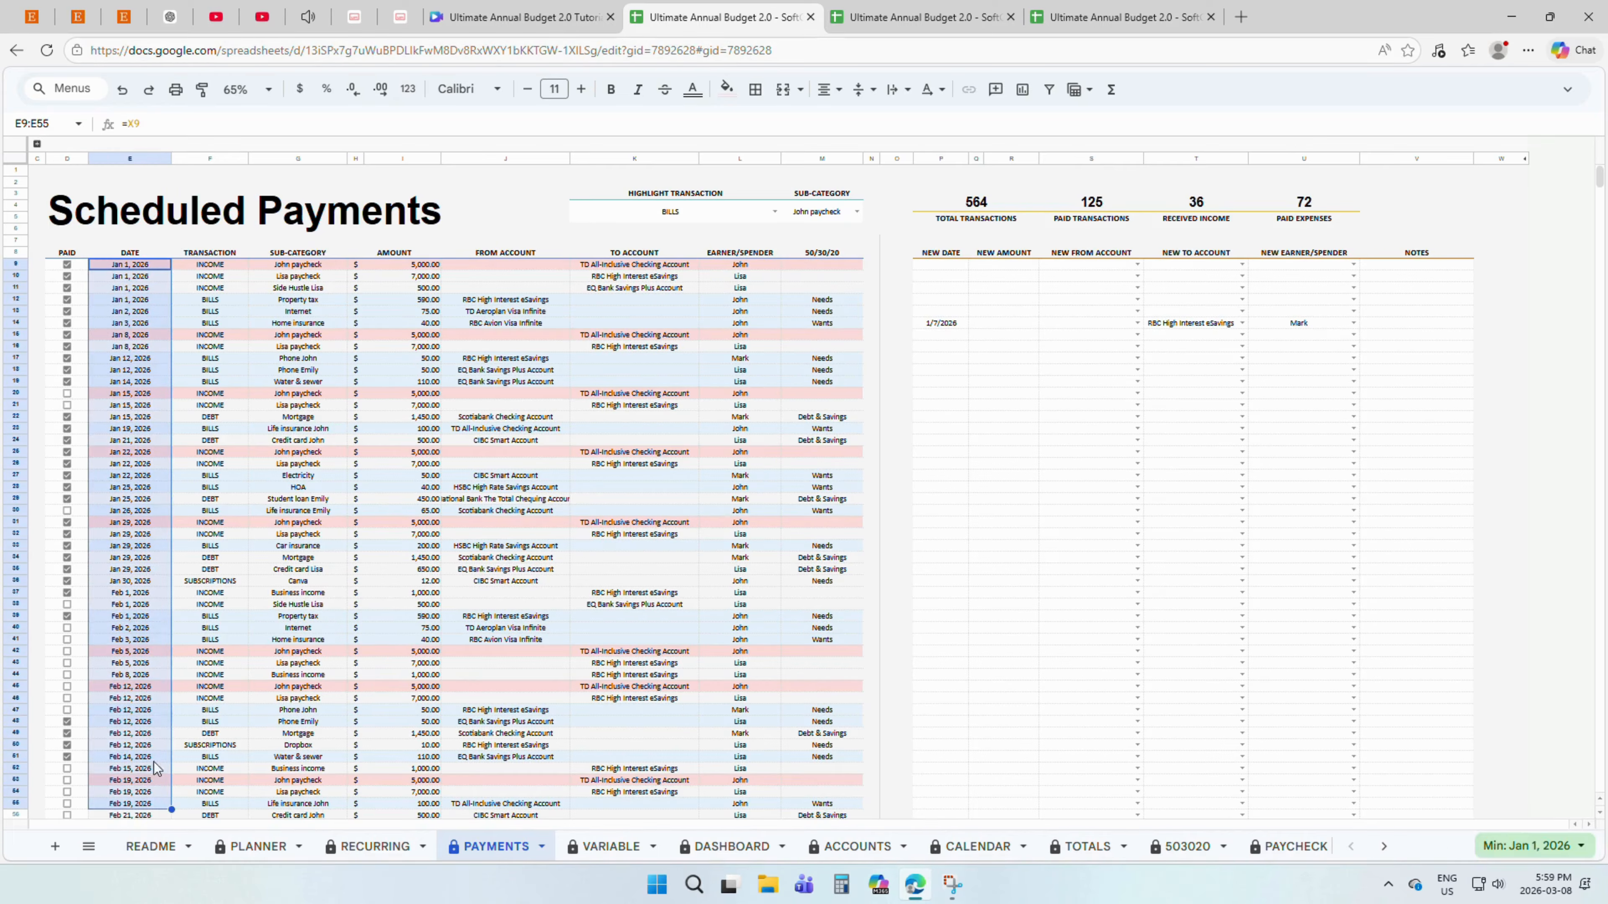
left_click(246, 253)
left_click(238, 269)
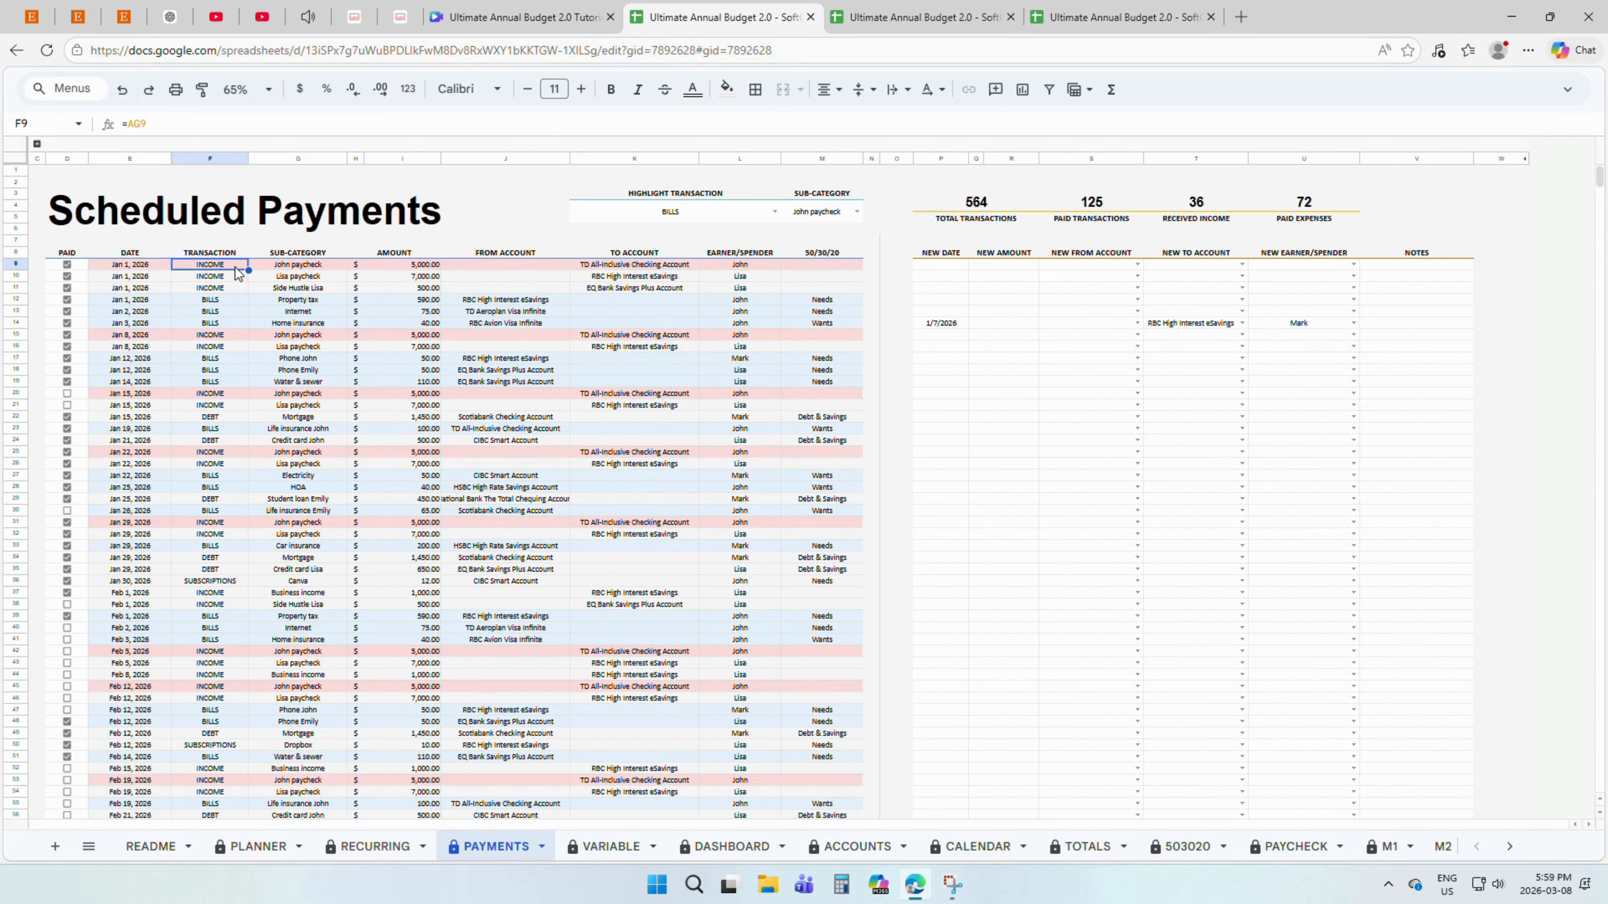
left_click(334, 256)
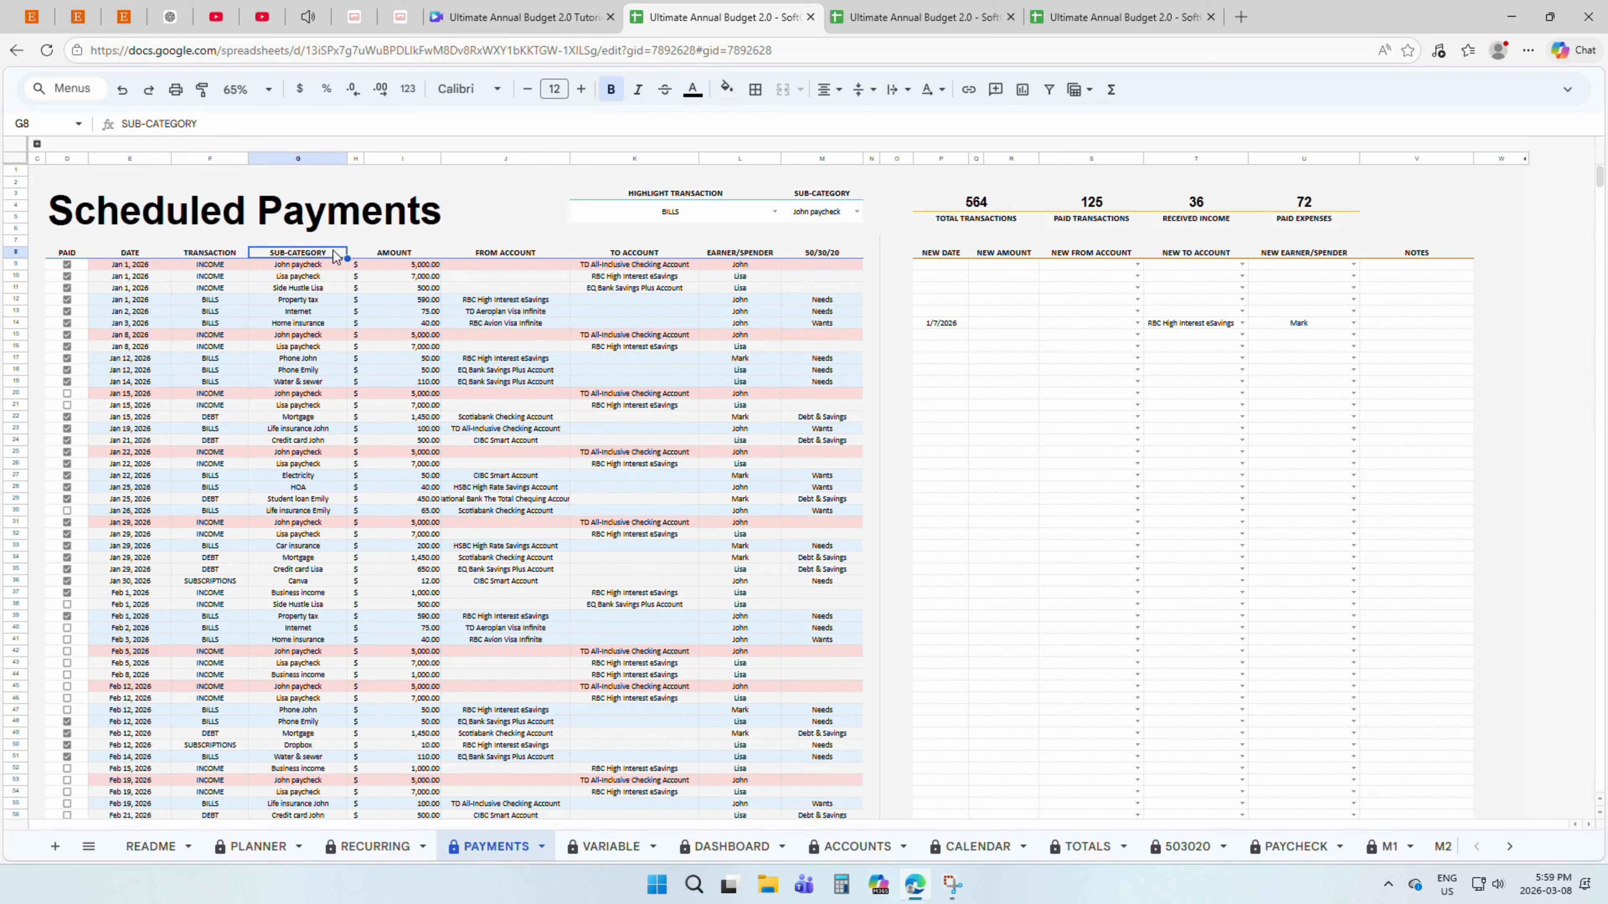
left_click_drag(319, 264, 298, 745)
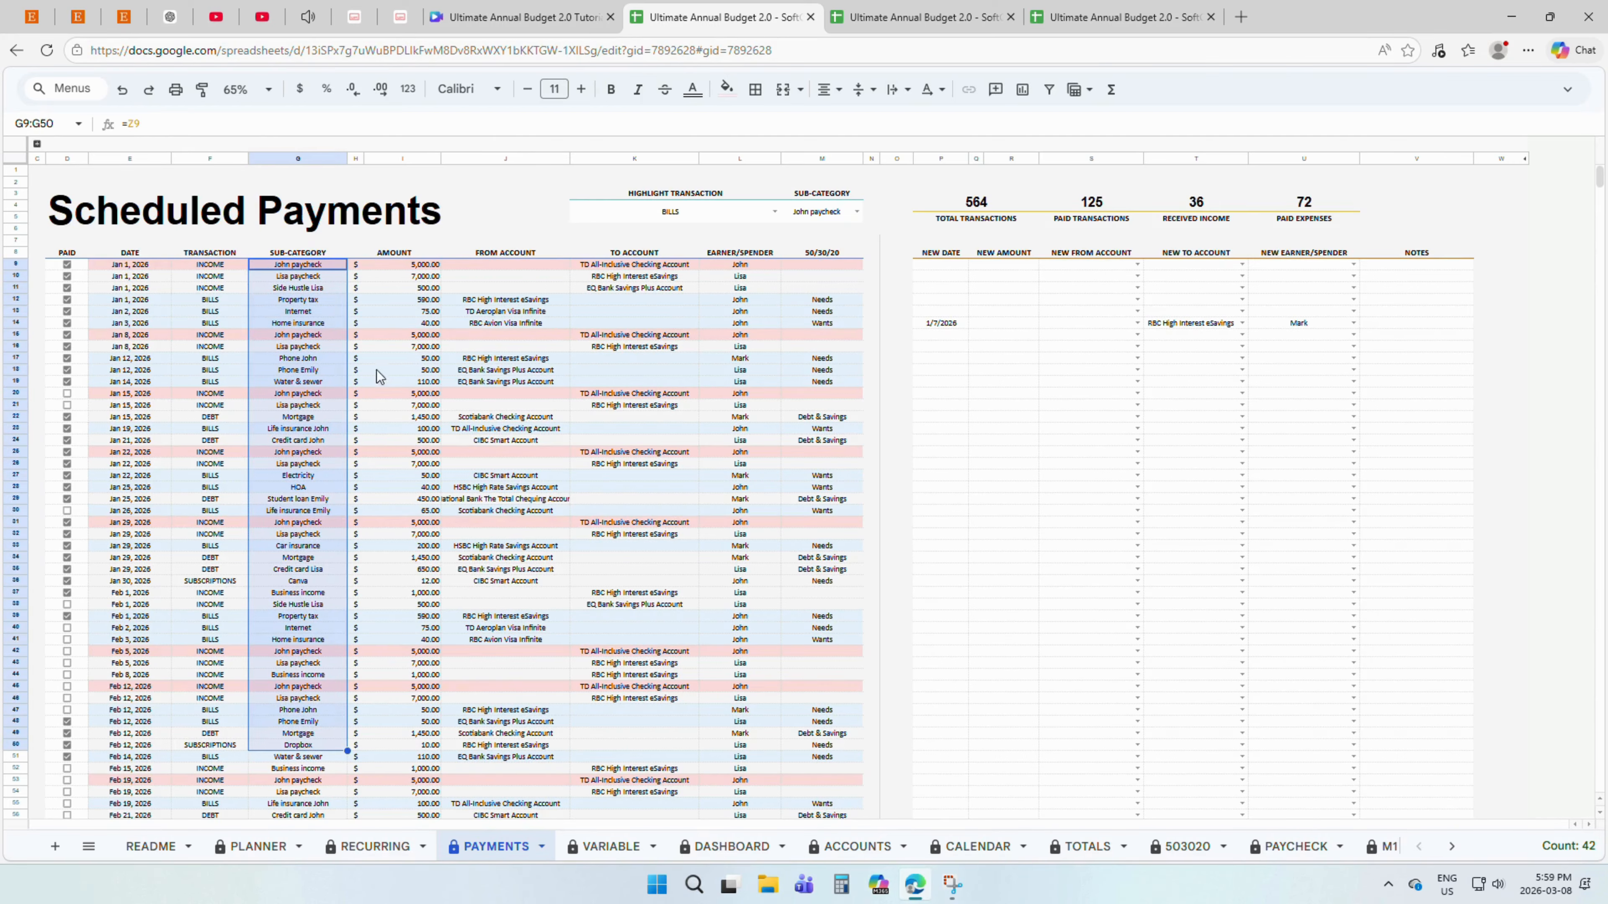
left_click(423, 256)
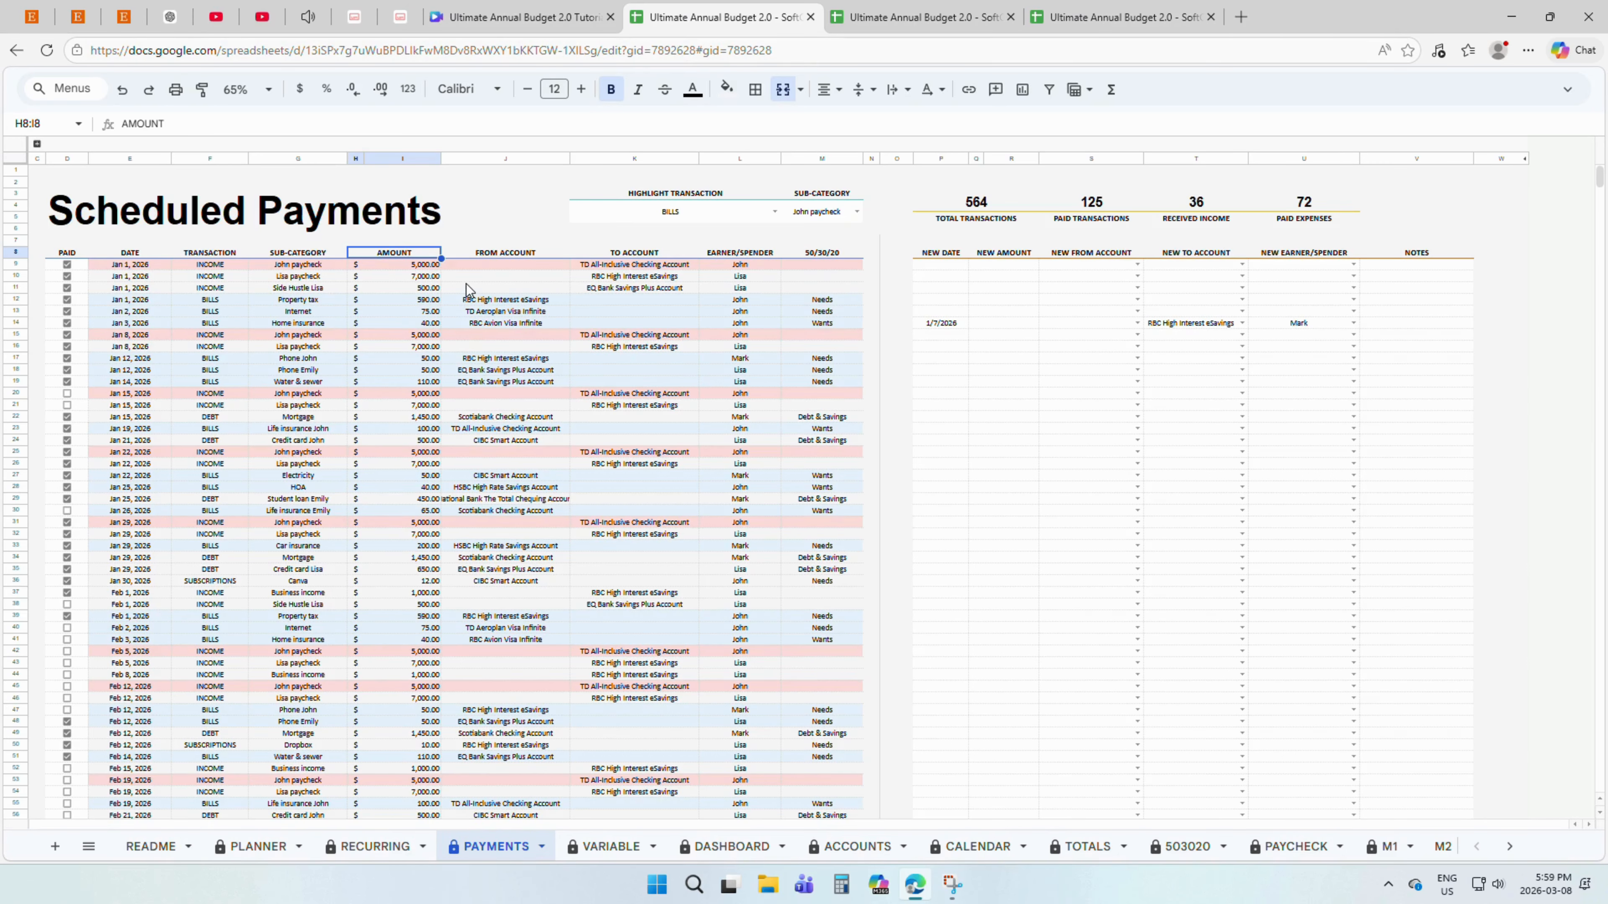
- Review the FROM ACCOUNT, TO ACCOUNT, EARNER/SPENDER and 50/30/20 columns, and the headings from NEW DATE to NOTES
left_click(541, 255)
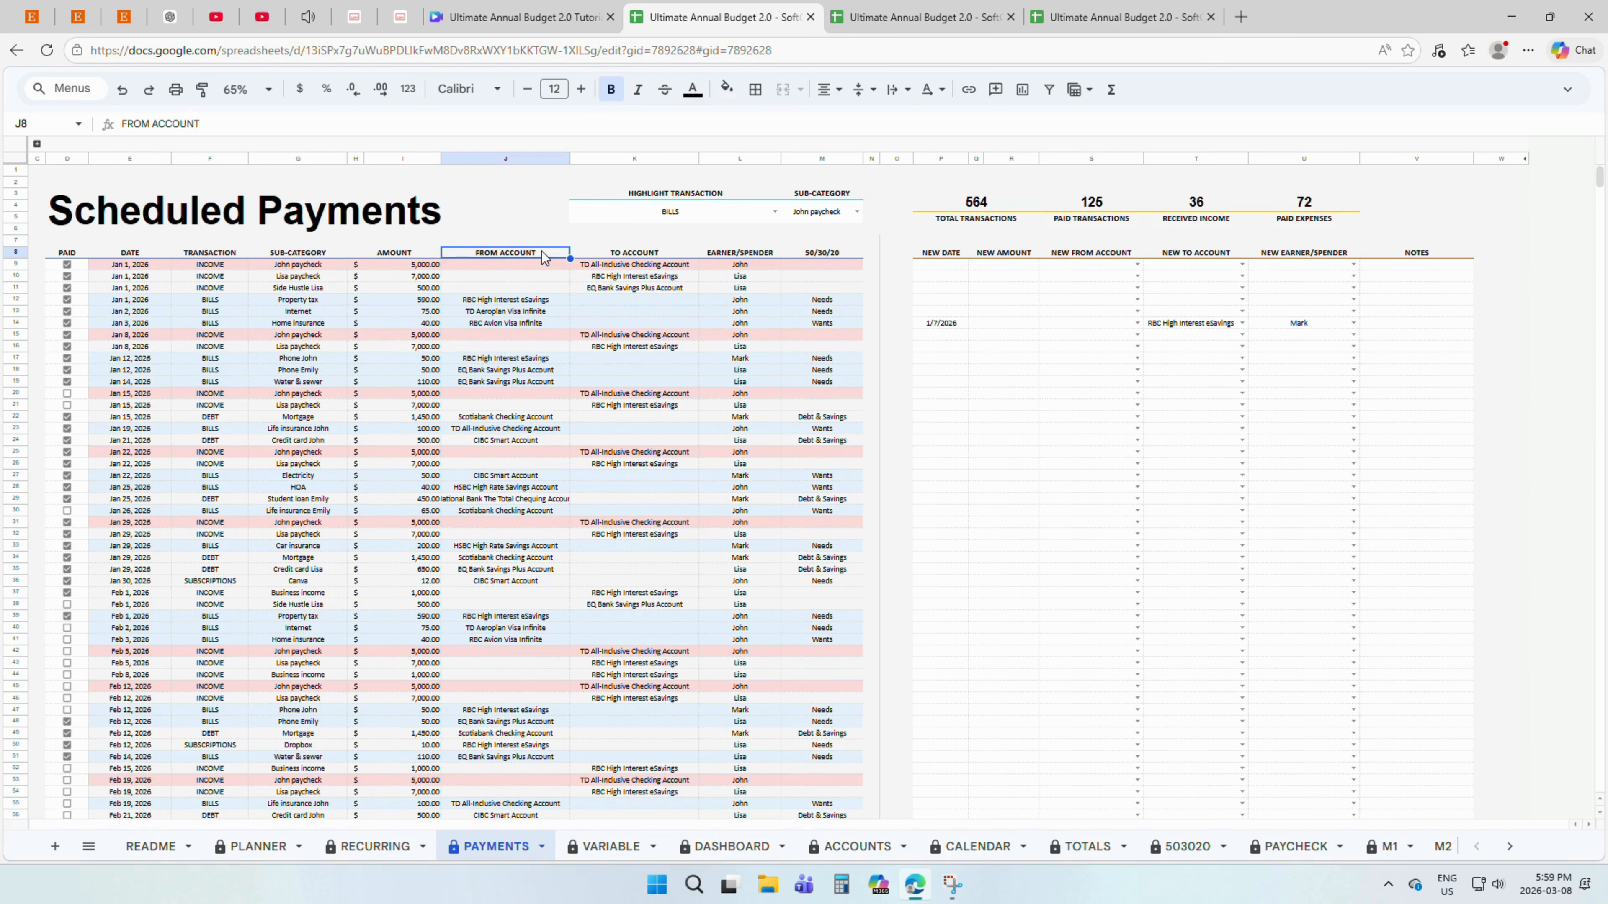
left_click(575, 243)
left_click(582, 257)
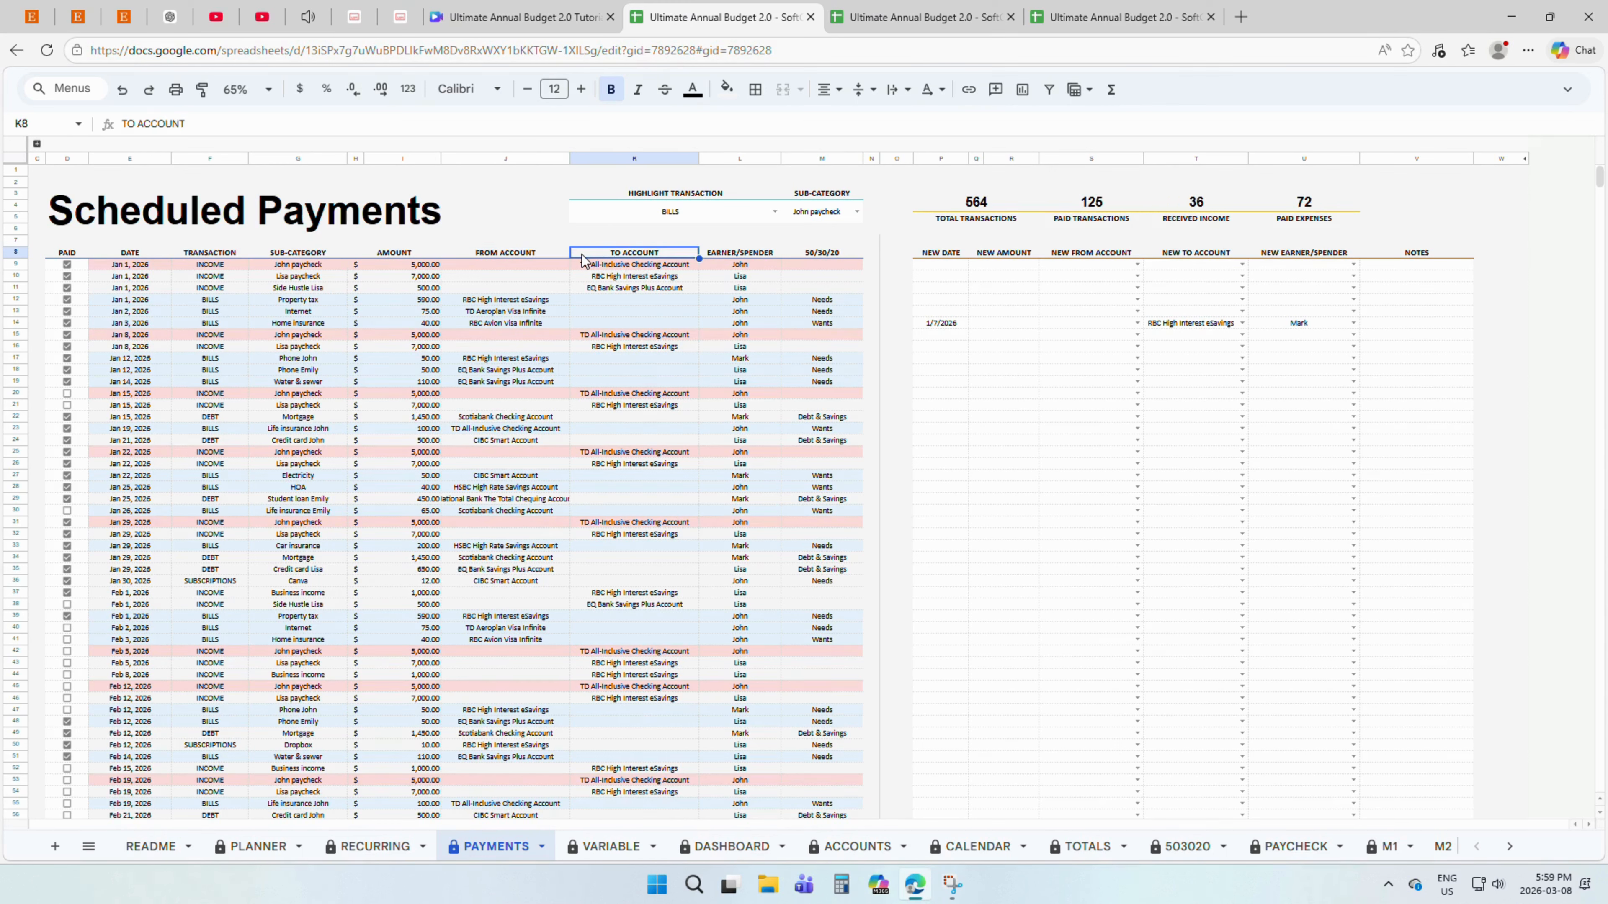
left_click(717, 257)
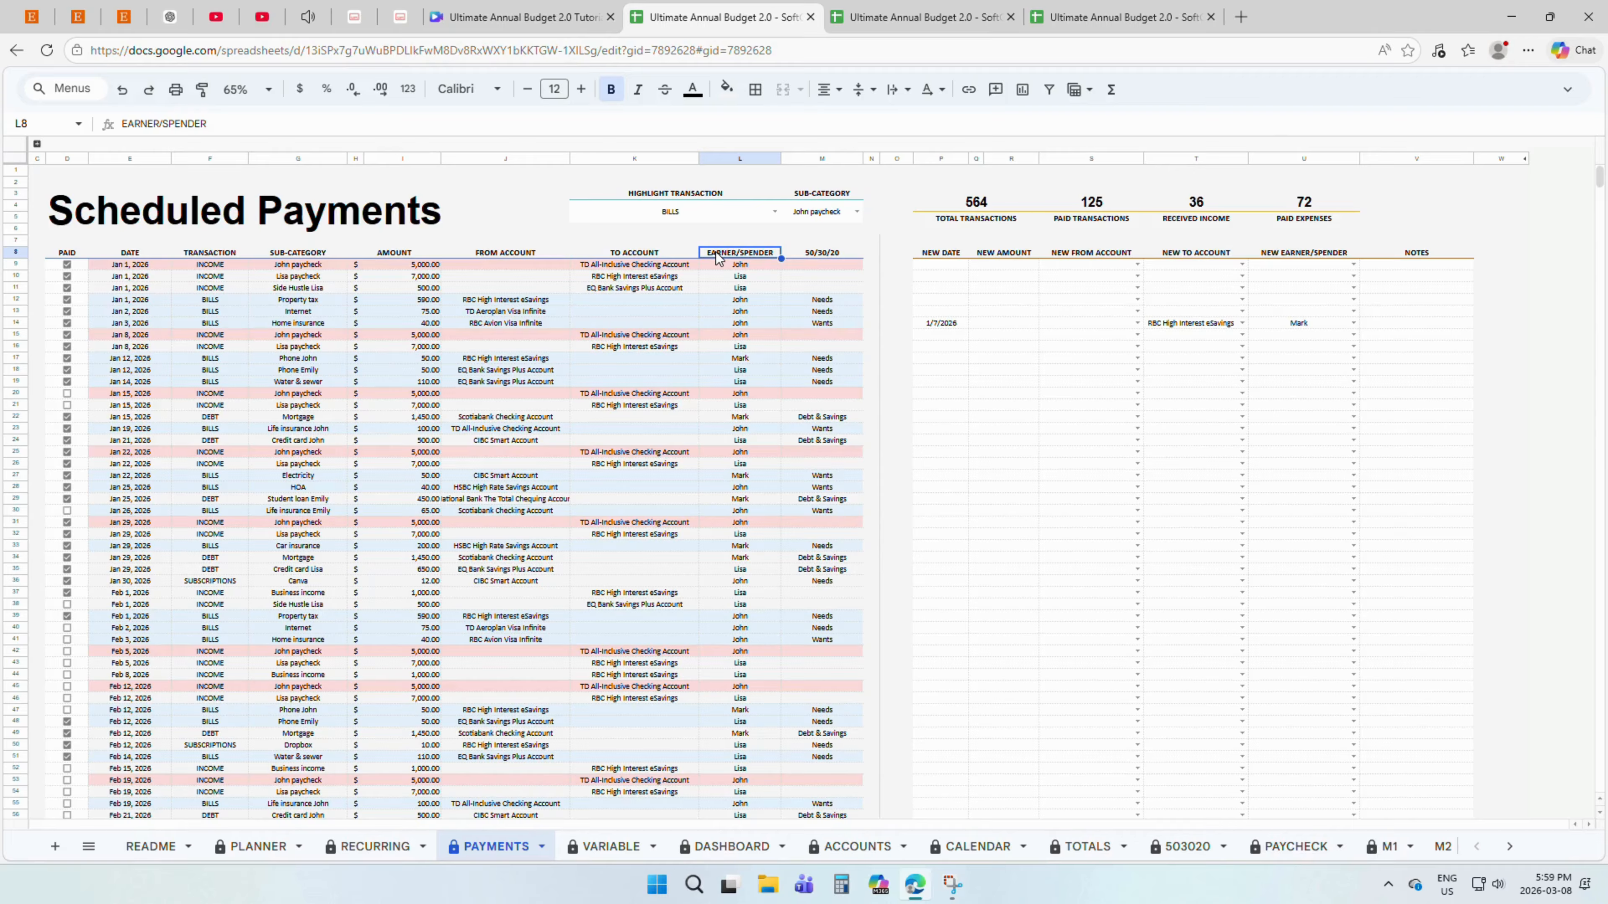
left_click_drag(758, 271, 777, 460)
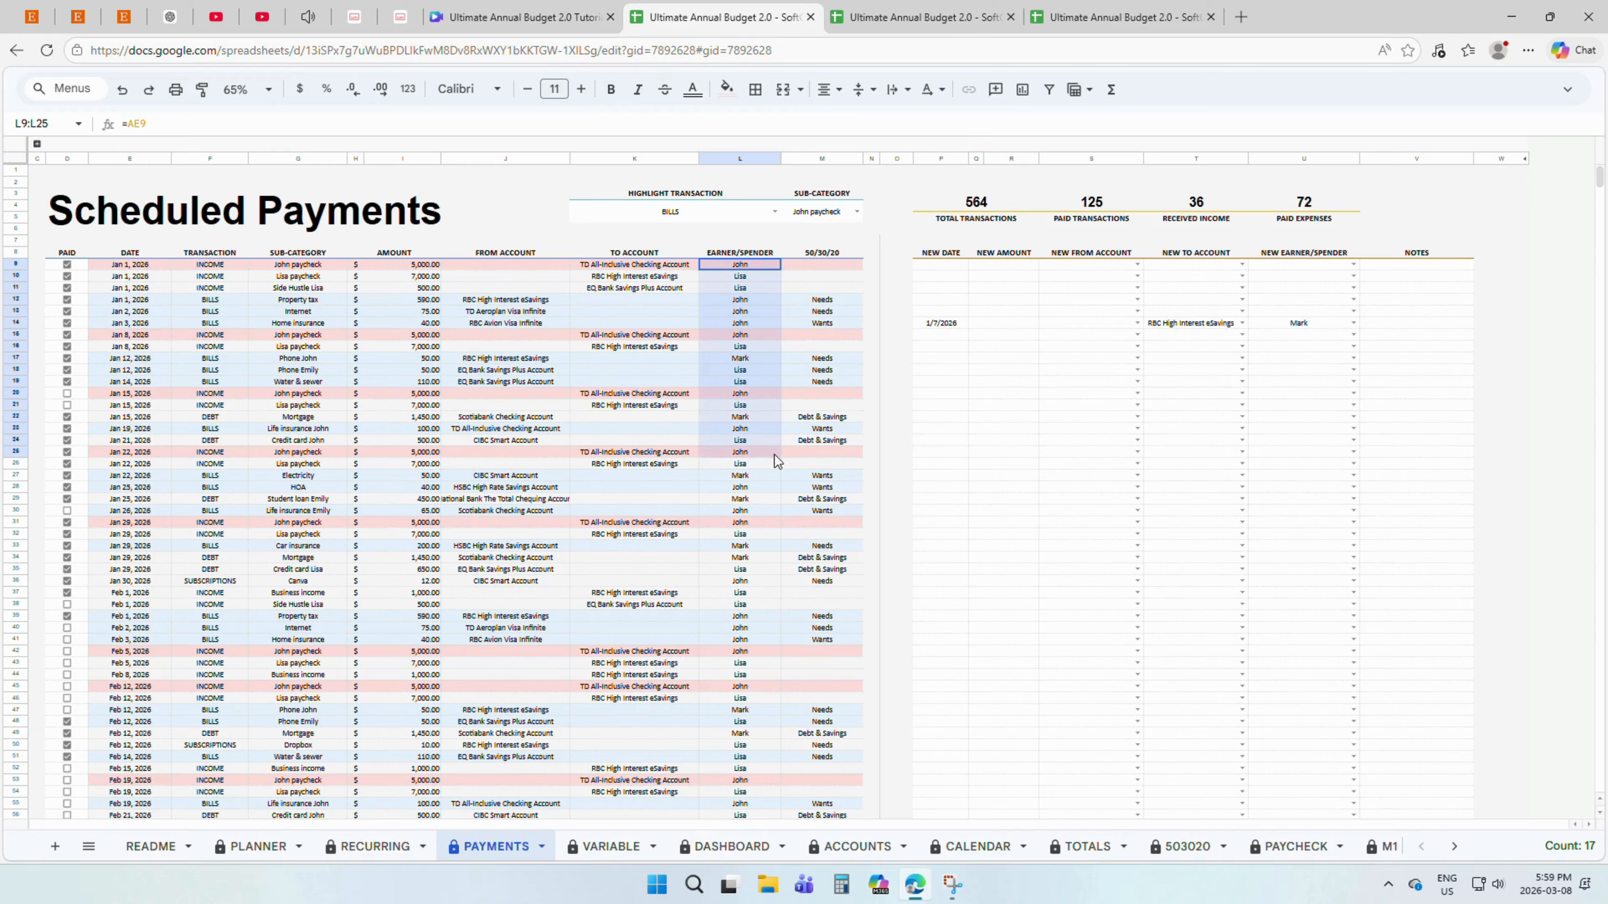
left_click(847, 252)
left_click_drag(837, 298, 845, 385)
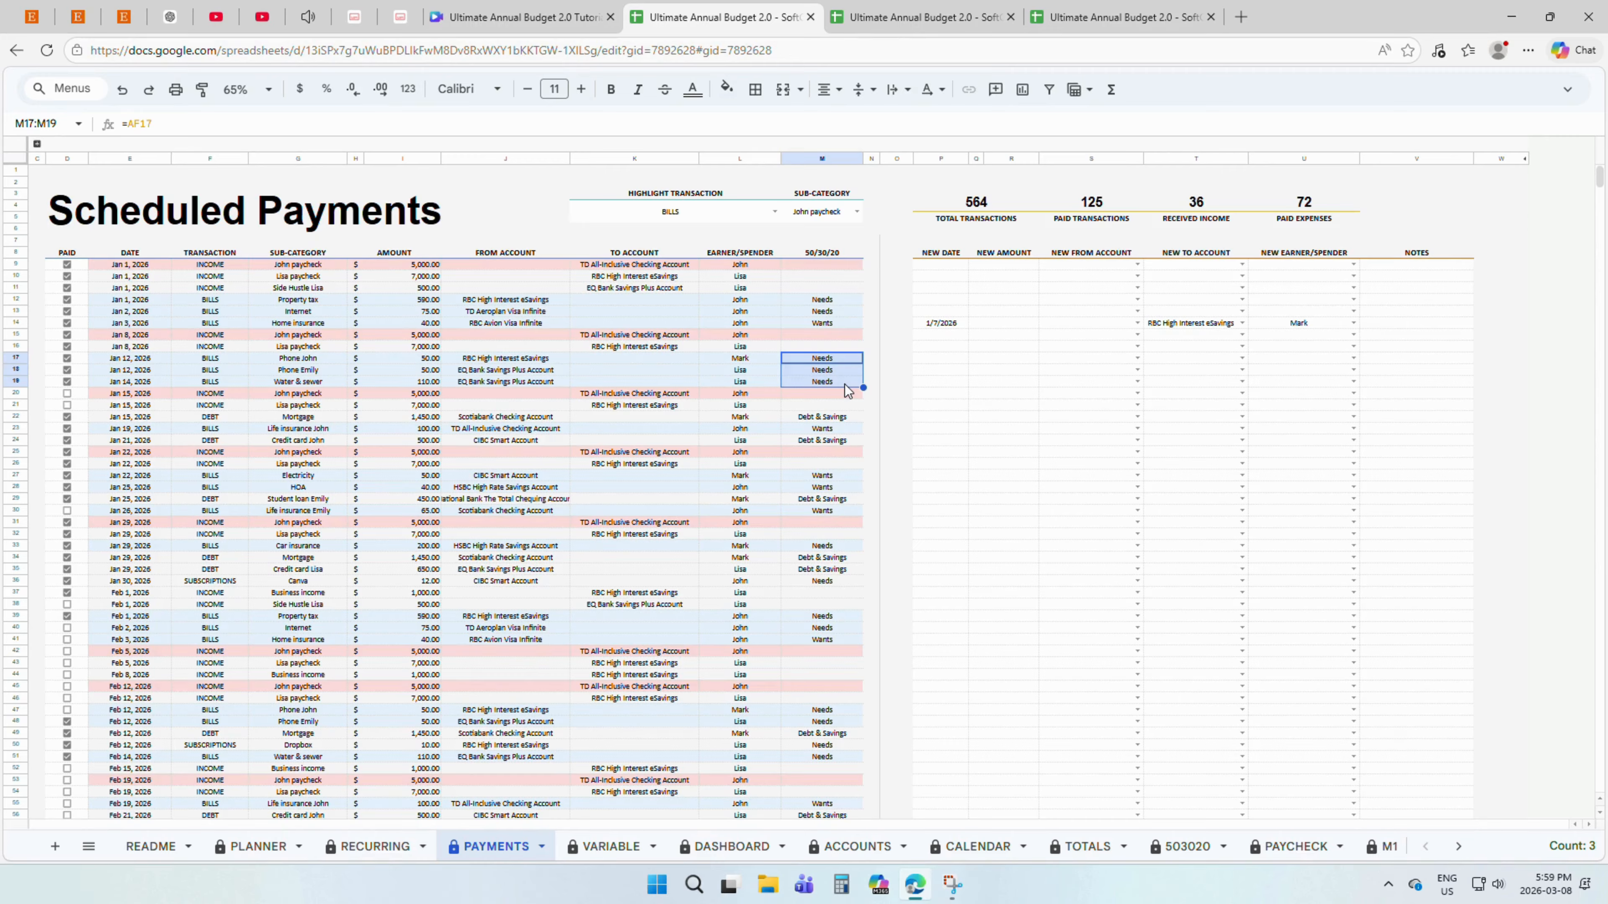
left_click_drag(952, 254, 1367, 249)
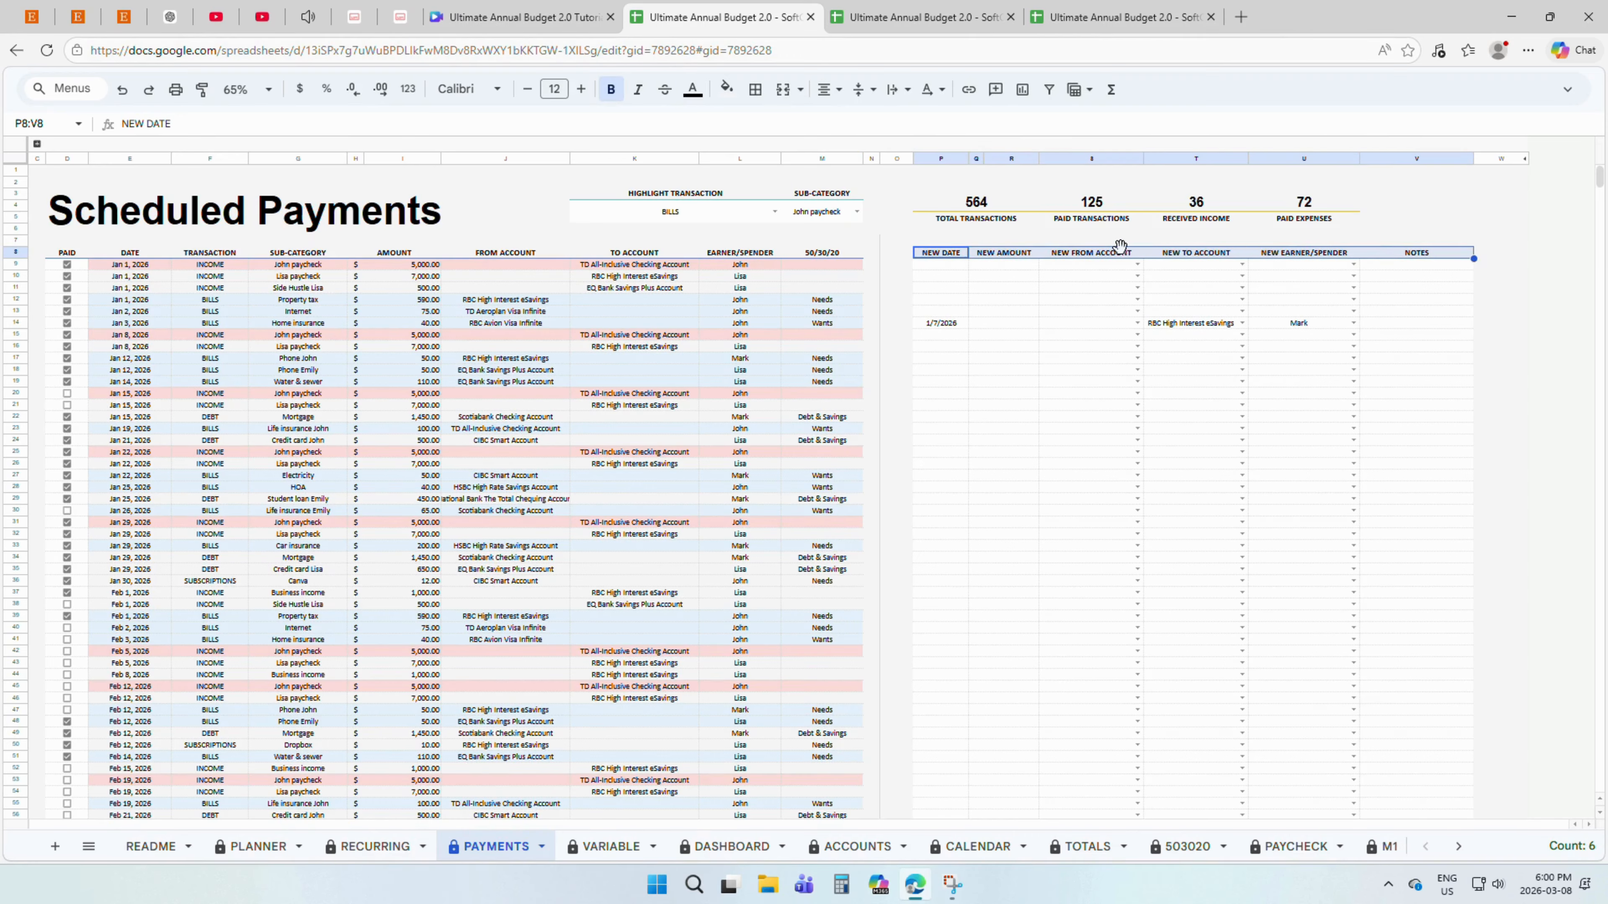
- Set the NEW DATE of the Jan 1 side hustle income in row 11 to 12/30/2025
left_click(959, 256)
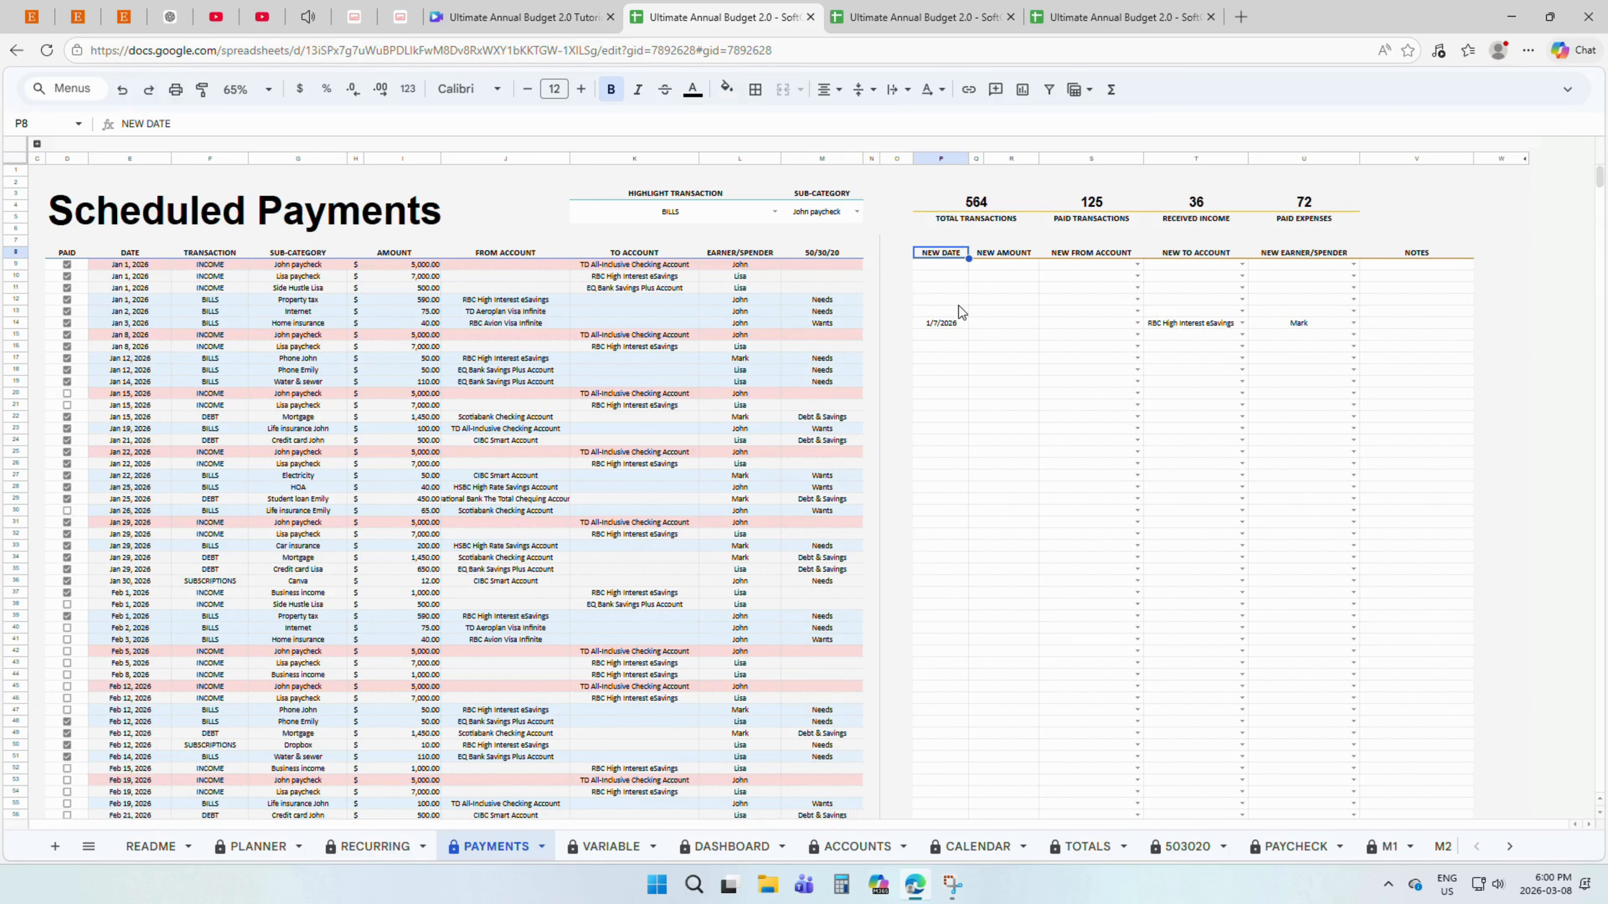
double_click(958, 290)
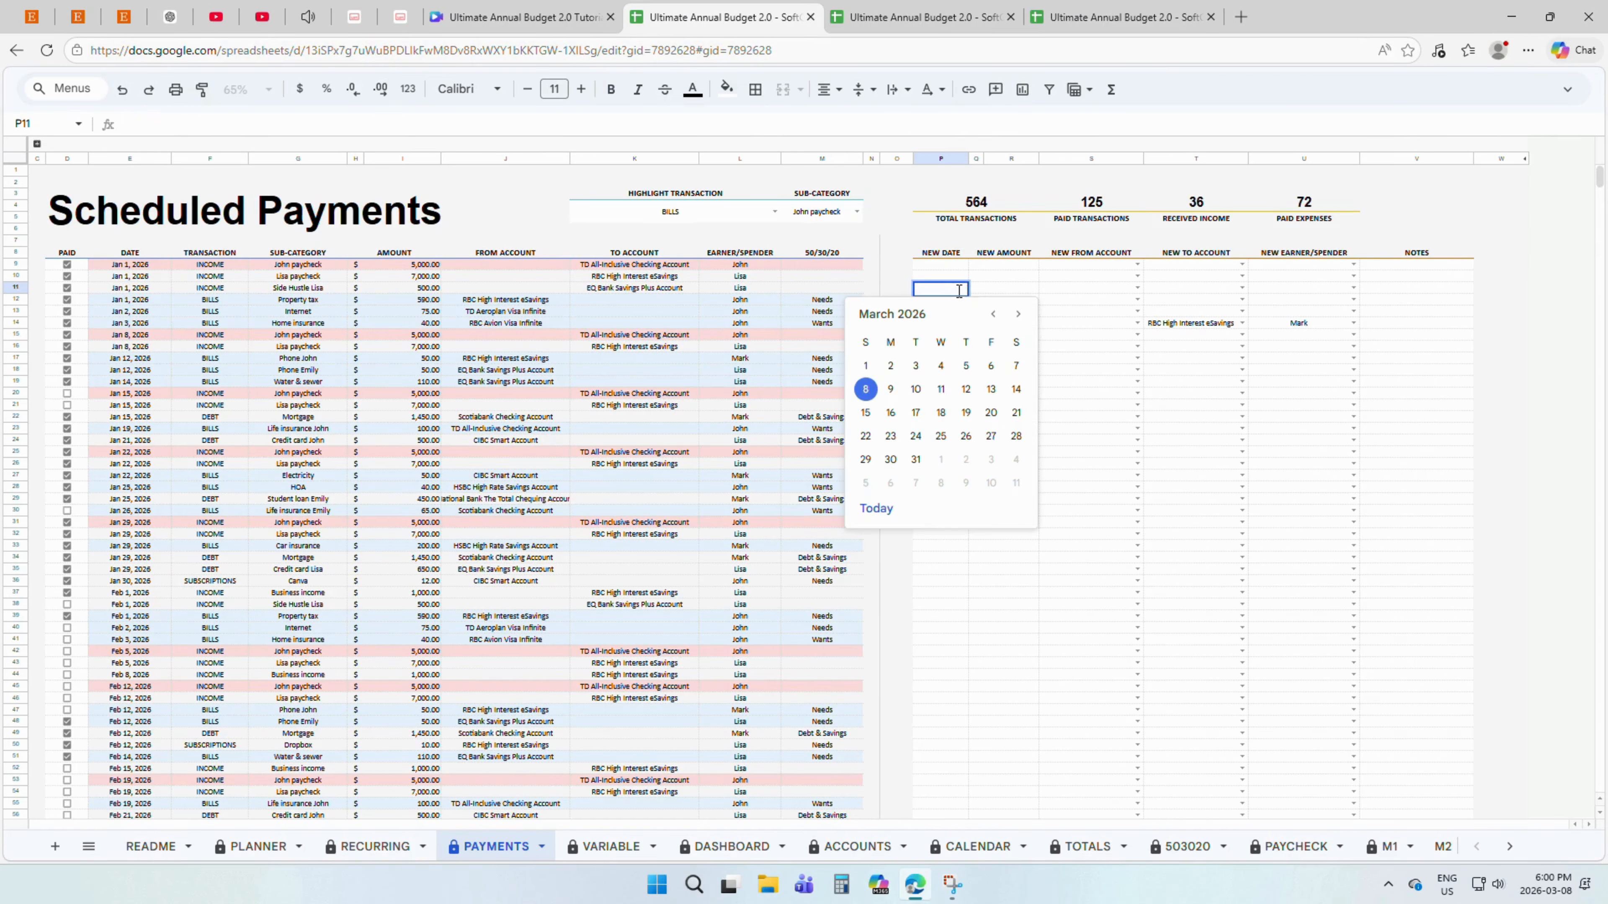
left_click(992, 315)
left_click(992, 315)
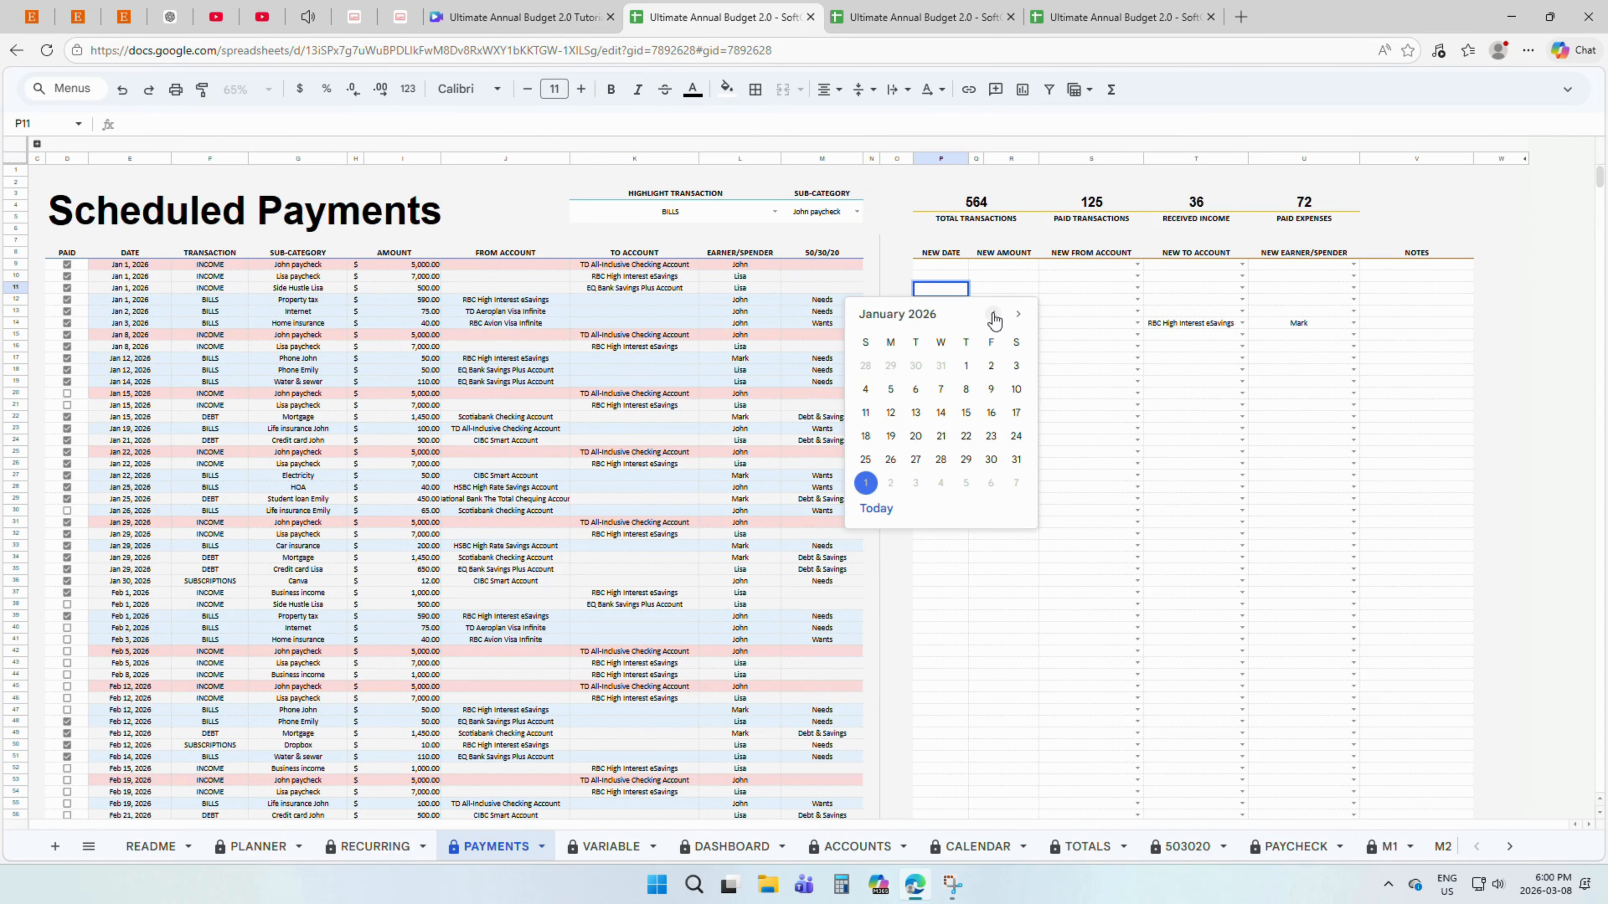
left_click(915, 366)
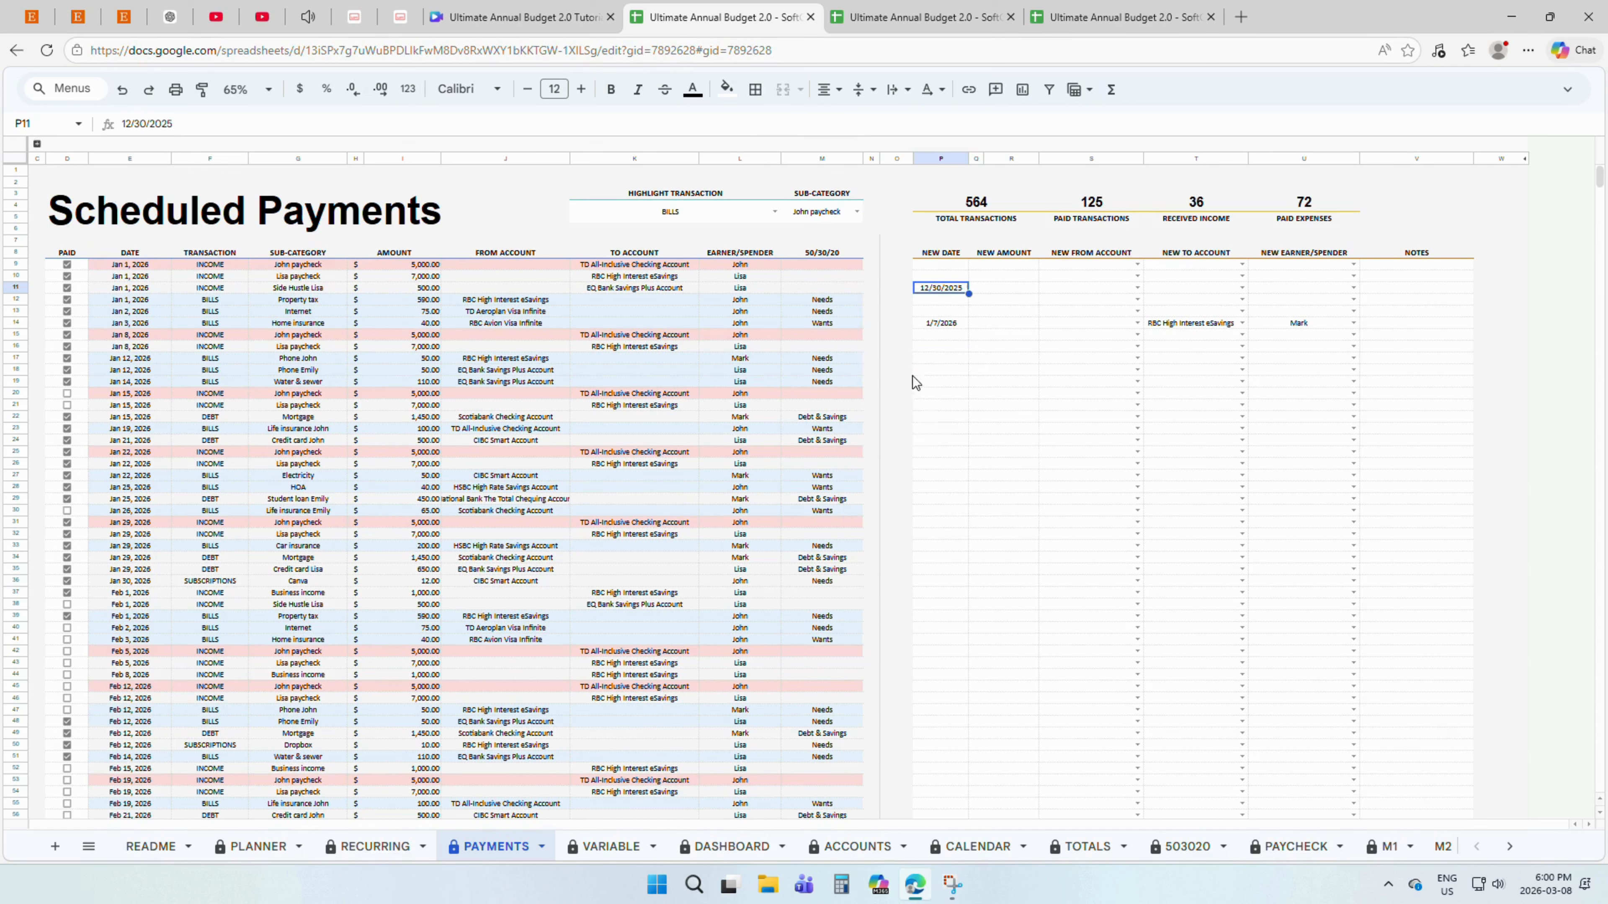
- Set row 11's NEW AMOUNT to 600 and its NEW FROM ACCOUNT to Scotiabank Checking Account
left_click(1019, 297)
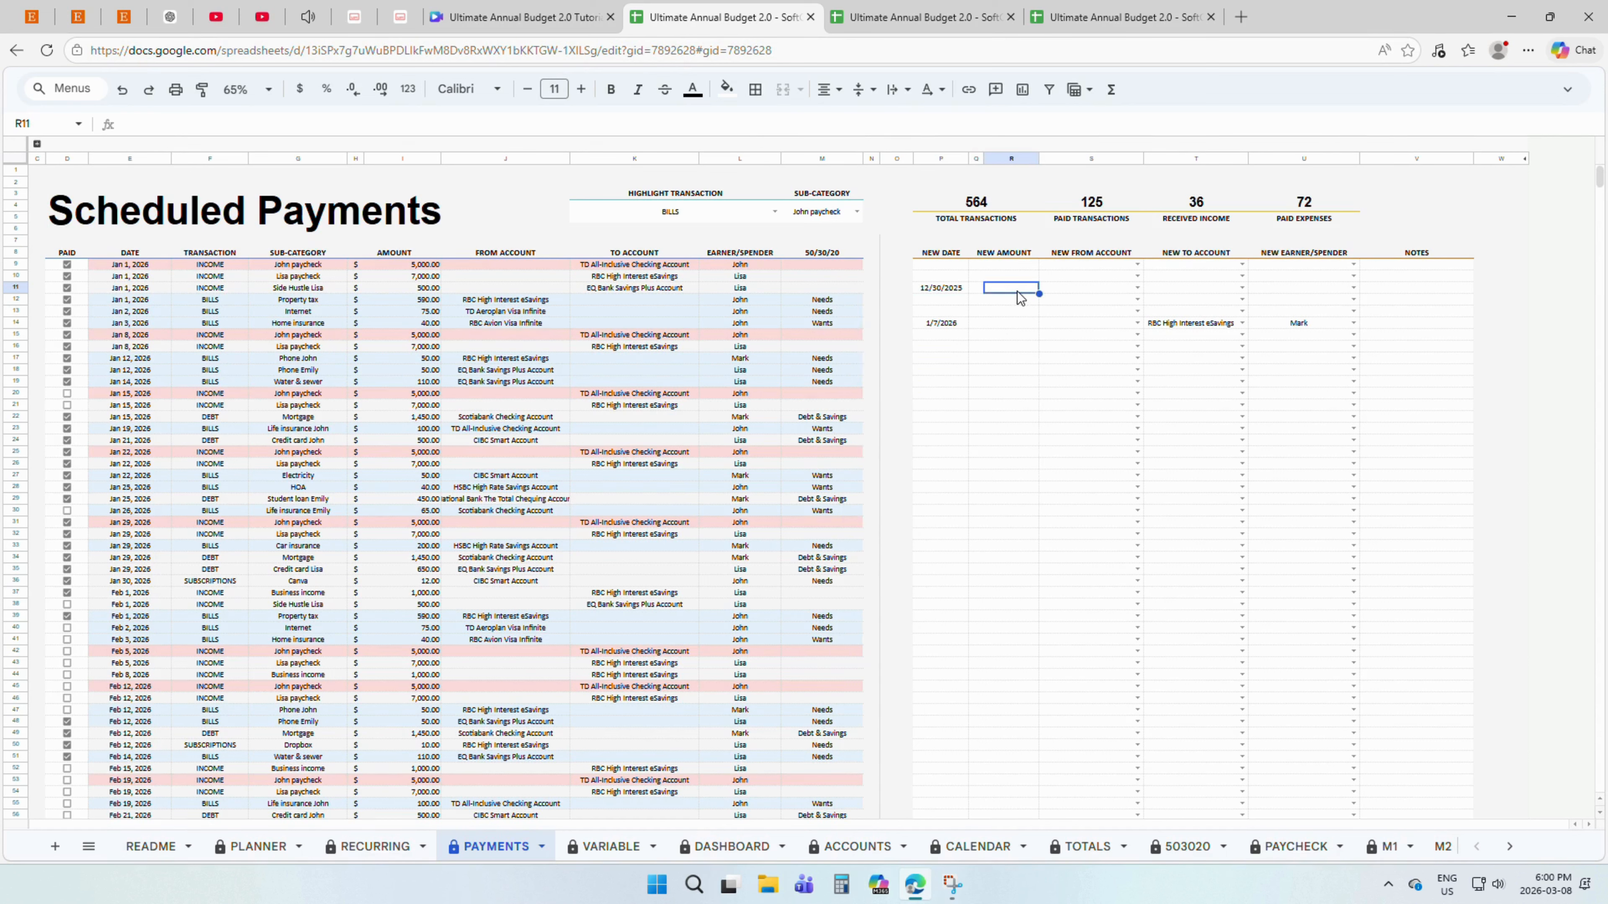
type("600")
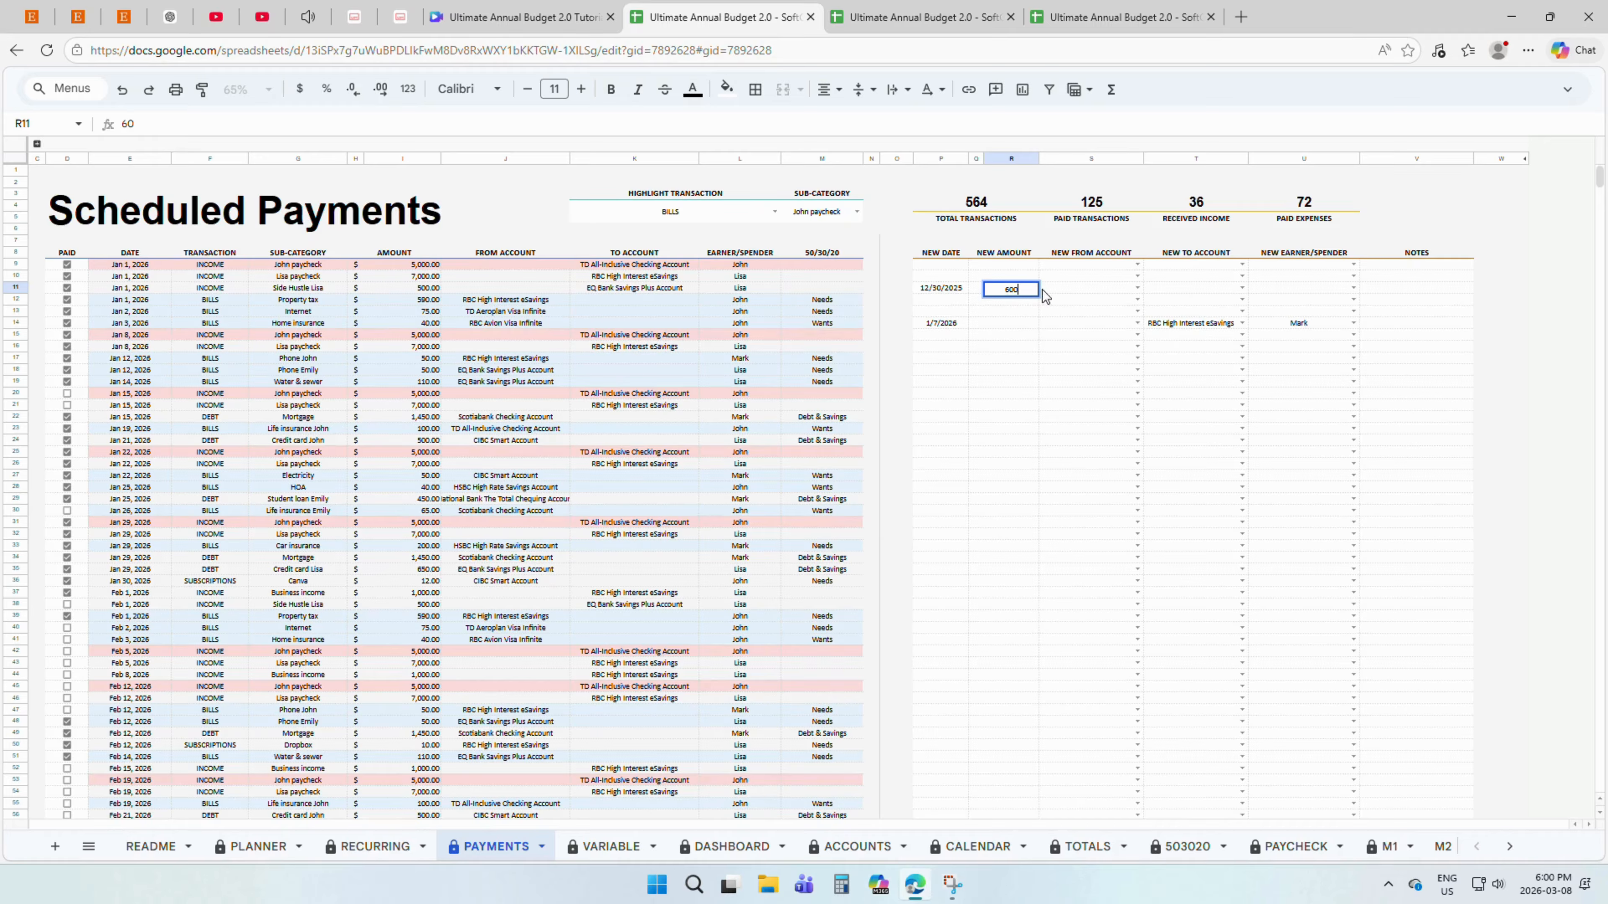
left_click(1136, 293)
left_click(1137, 289)
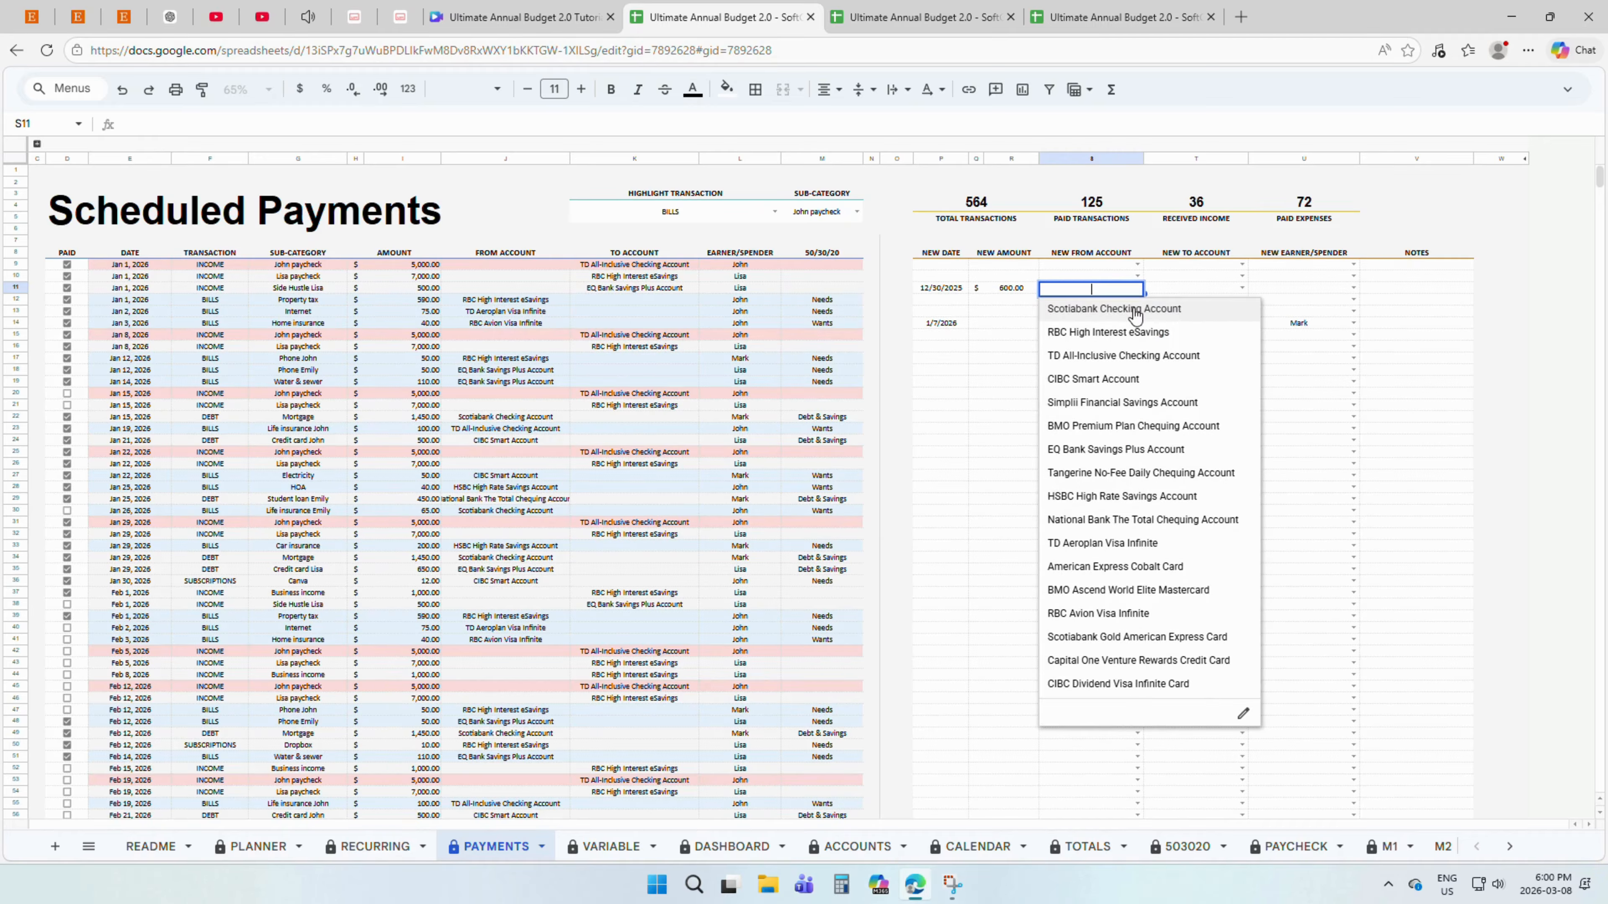
left_click(1135, 310)
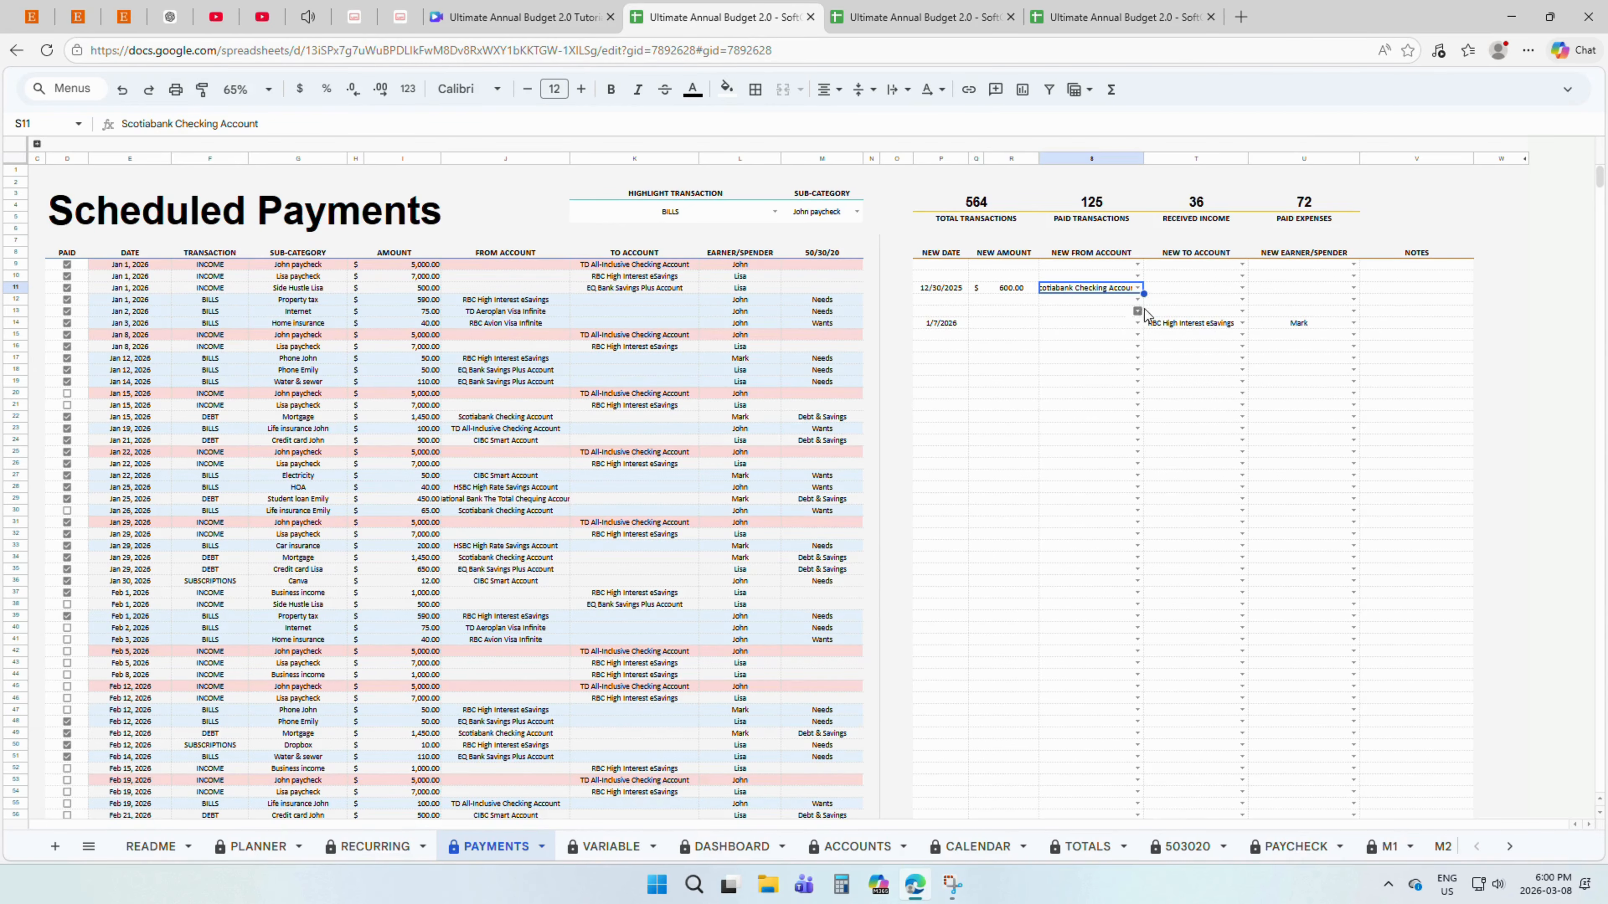
- Choose the second listed person as row 11's NEW EARNER/SPENDER, leaving NEW TO ACCOUNT and NOTES blank
left_click(1224, 293)
left_click(1311, 291)
left_click(1351, 291)
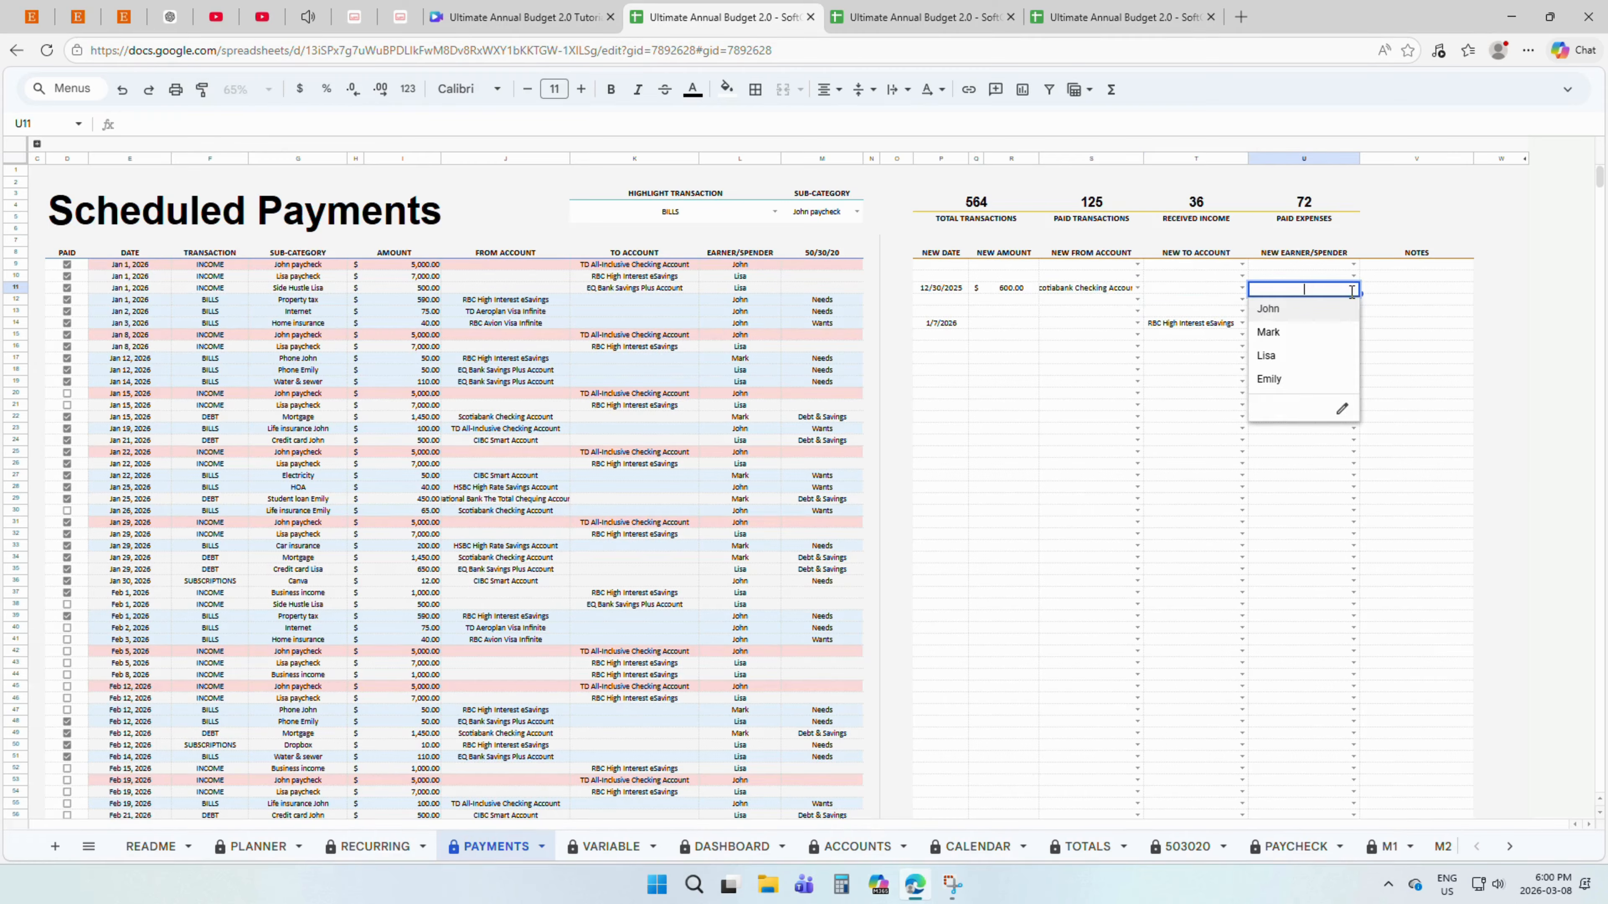
left_click(1327, 332)
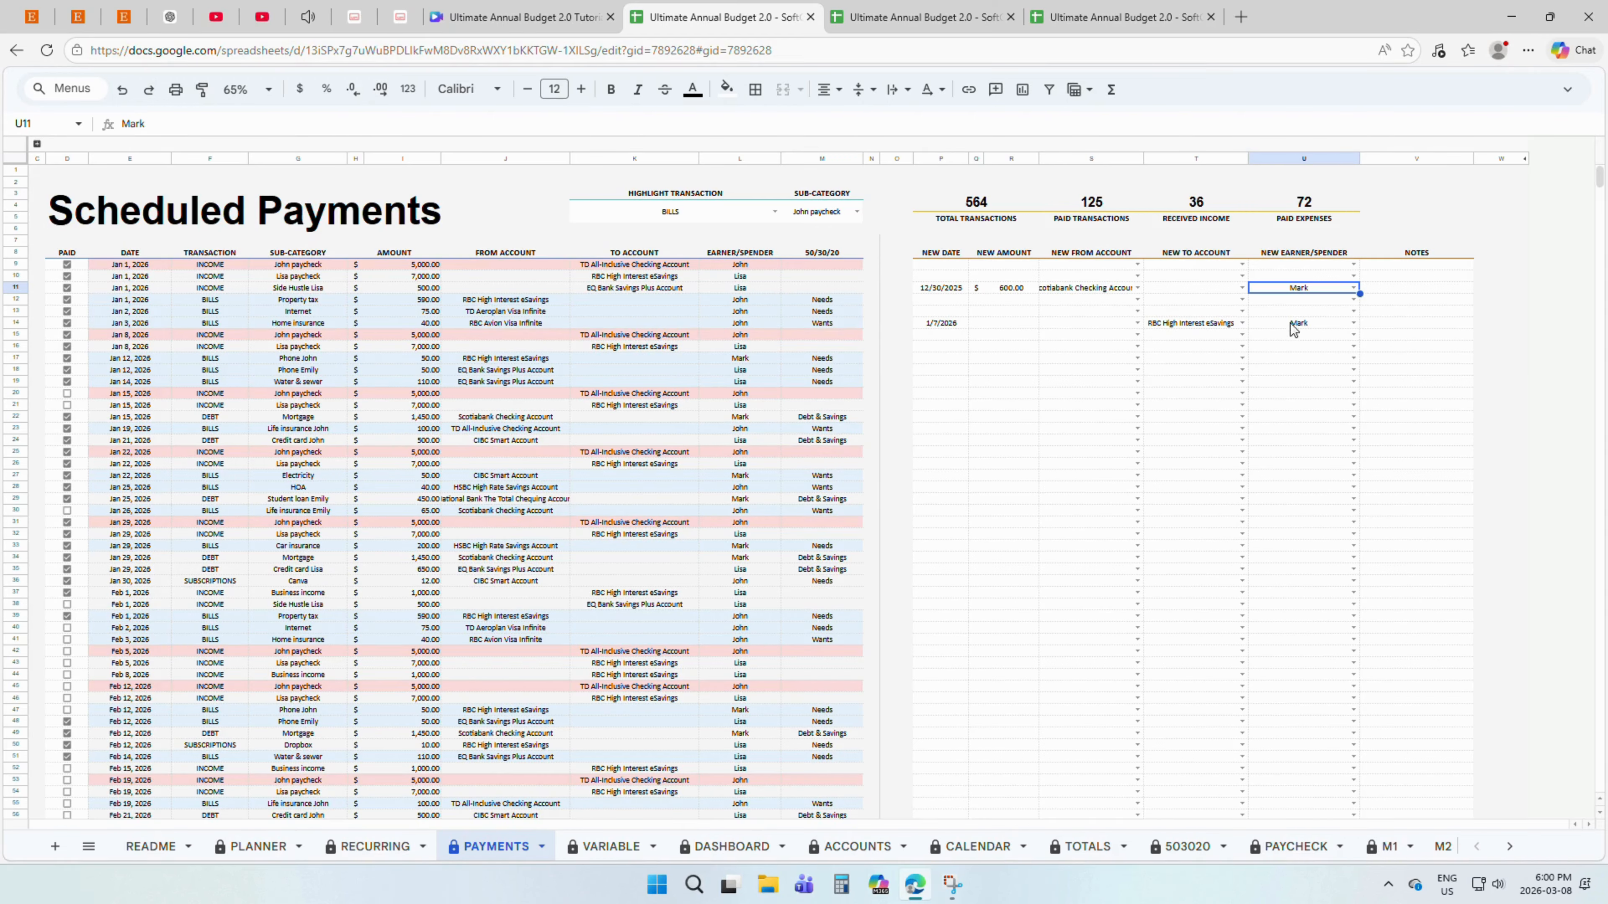
left_click(1371, 291)
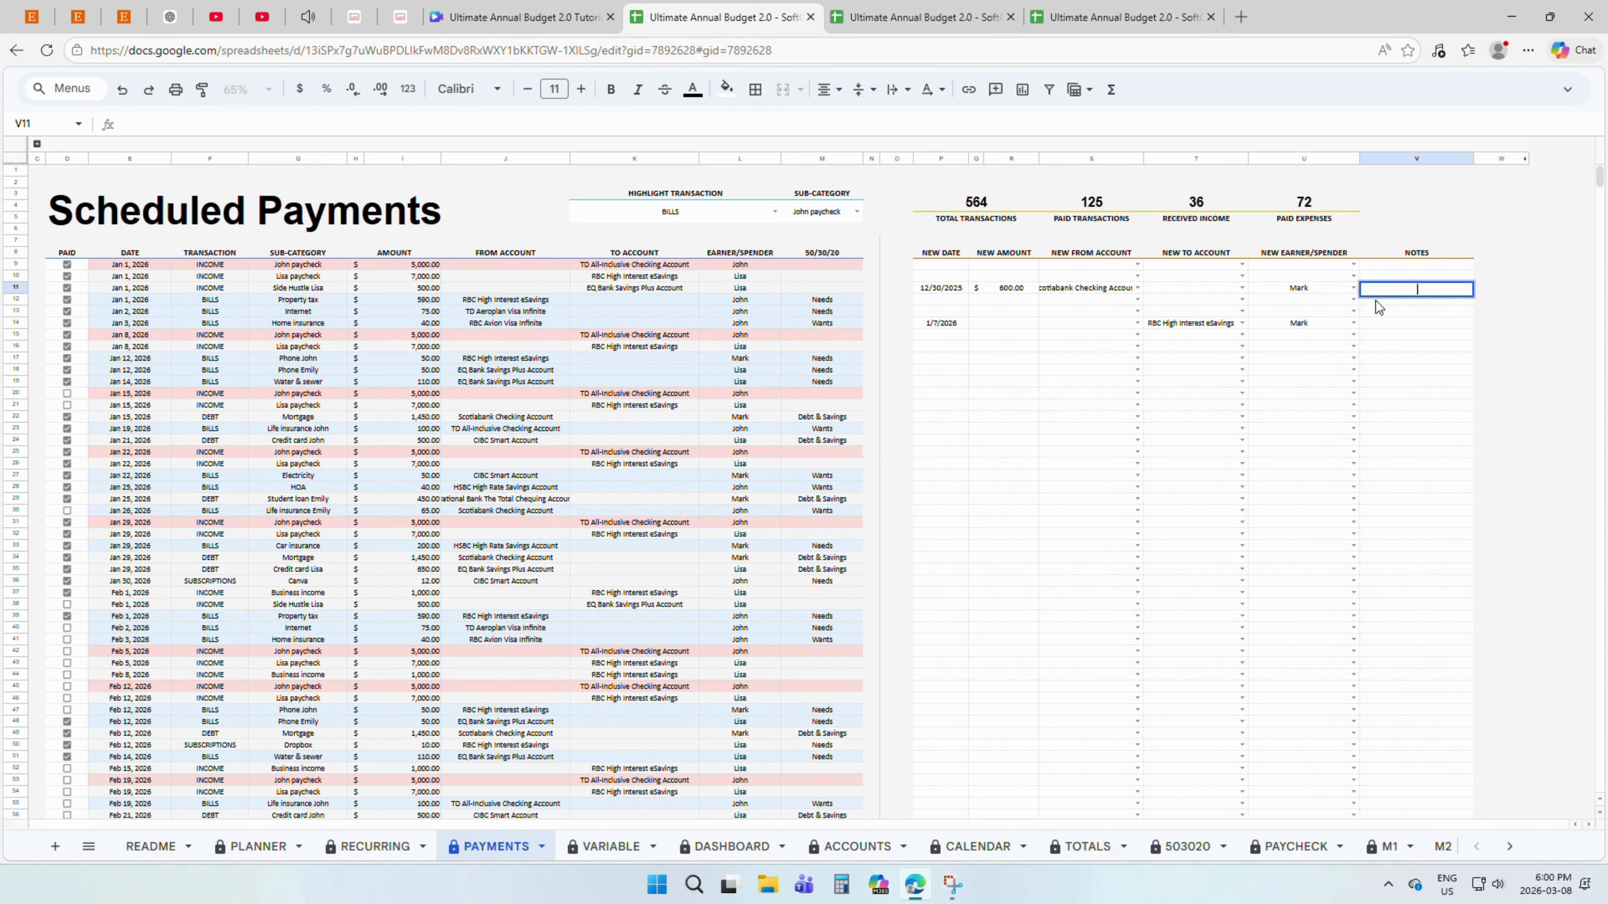
left_click(1382, 310)
left_click(1400, 257)
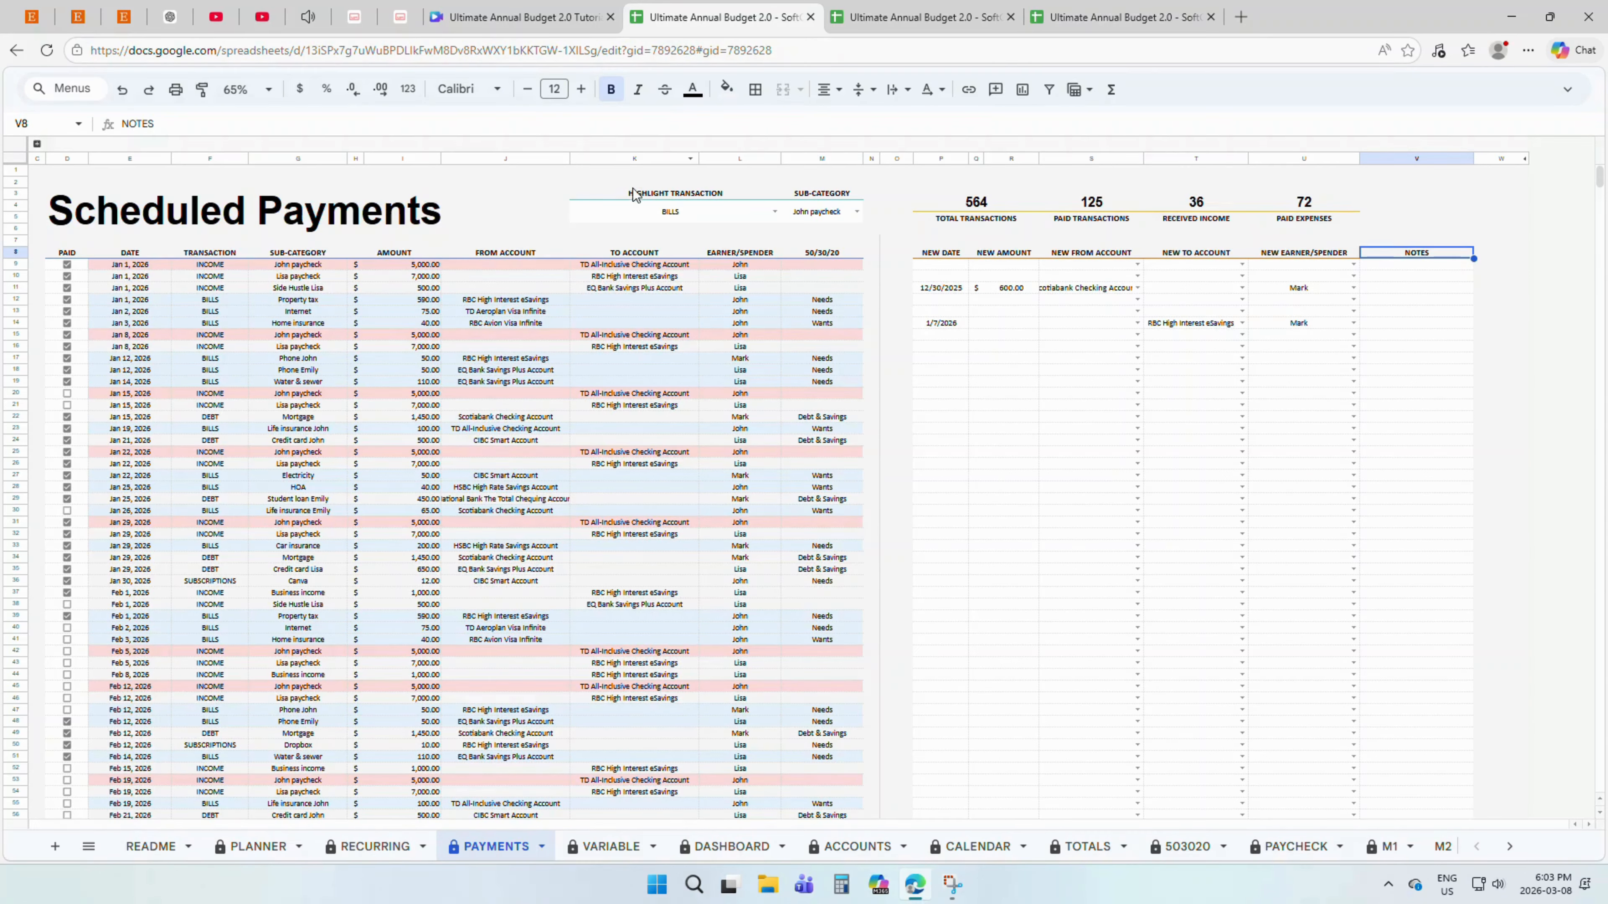
- Clear the HIGHLIGHT TRANSACTION and SUB-CATEGORY selections above the Scheduled Payments table
left_click(617, 197)
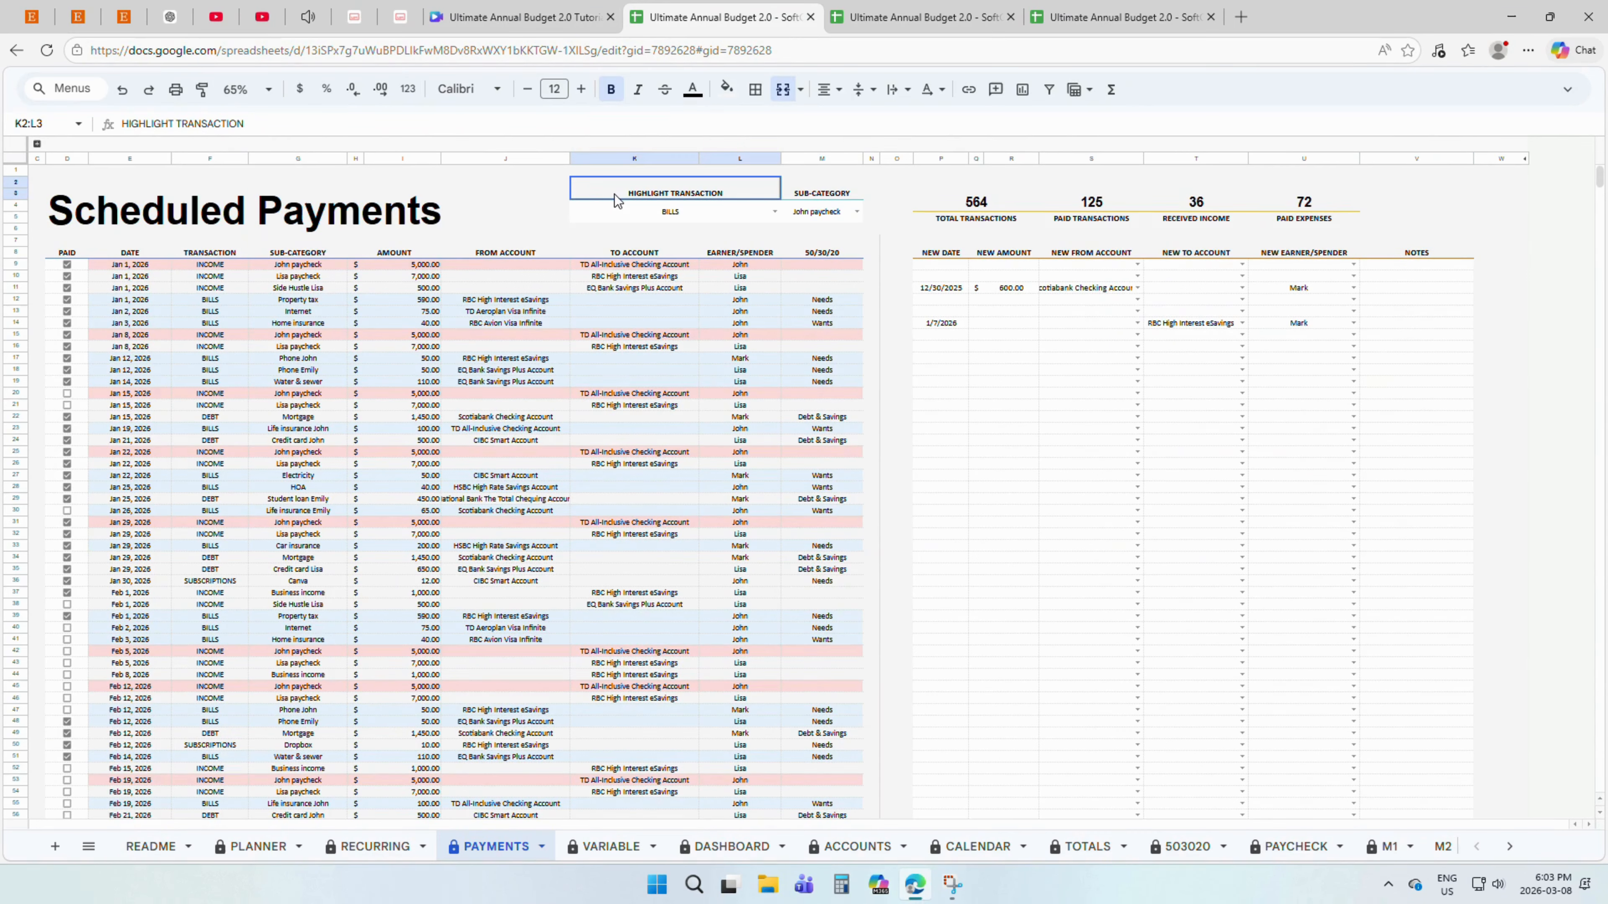
left_click(793, 199)
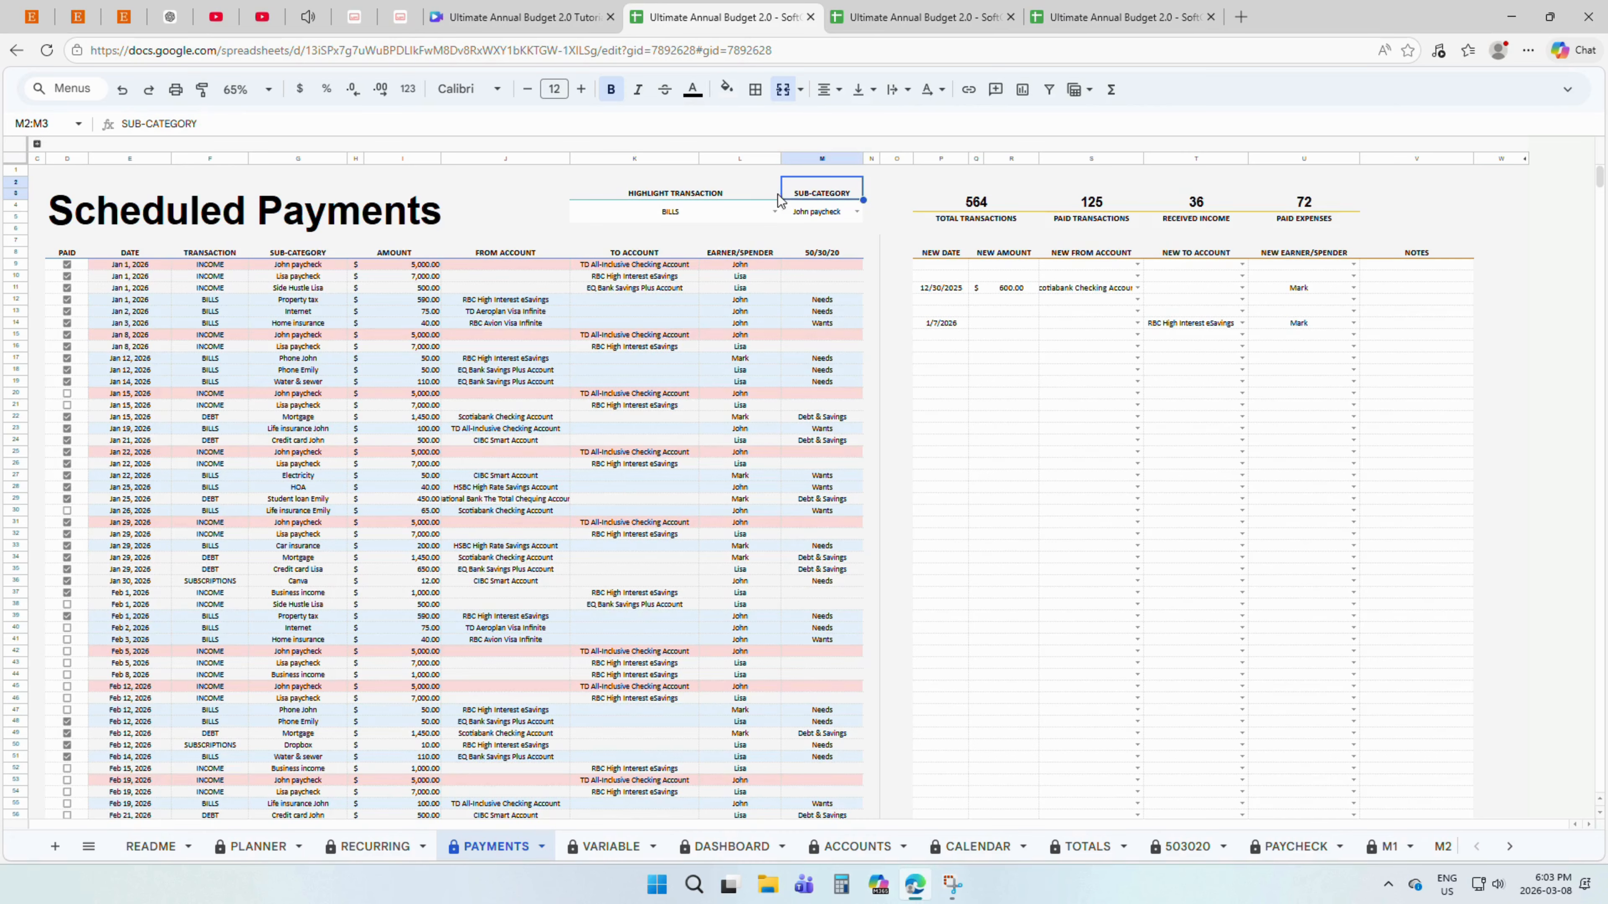
left_click(758, 215)
key("Delete")
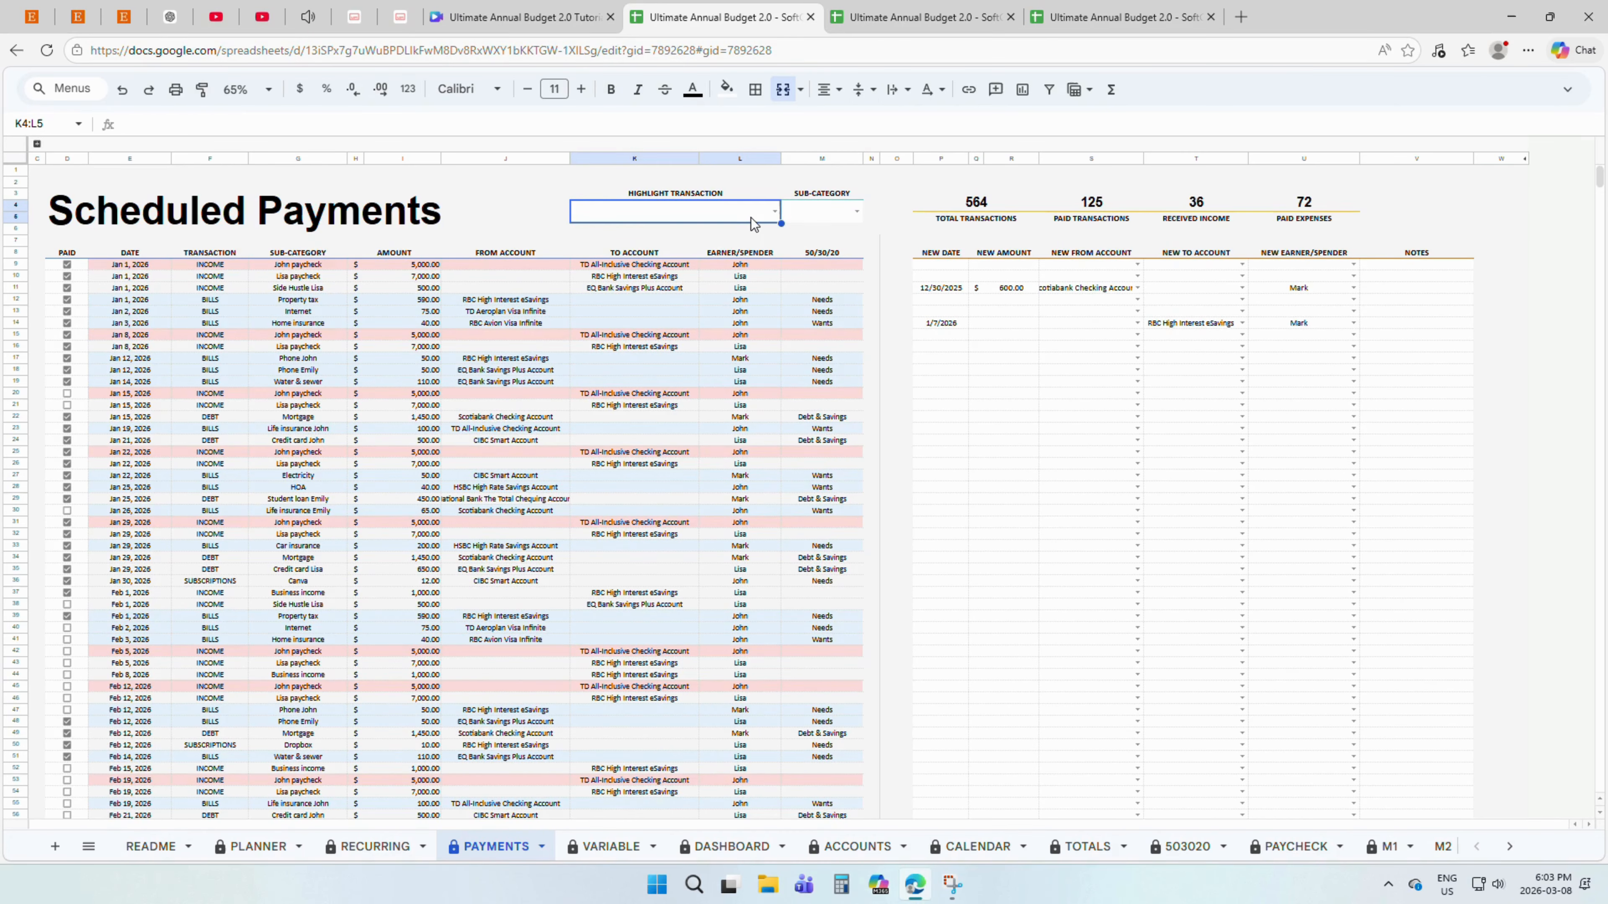
- Highlight the INCOME transactions and the Property tax sub-category in Scheduled Payments, and clear both highlight selections
left_click(774, 215)
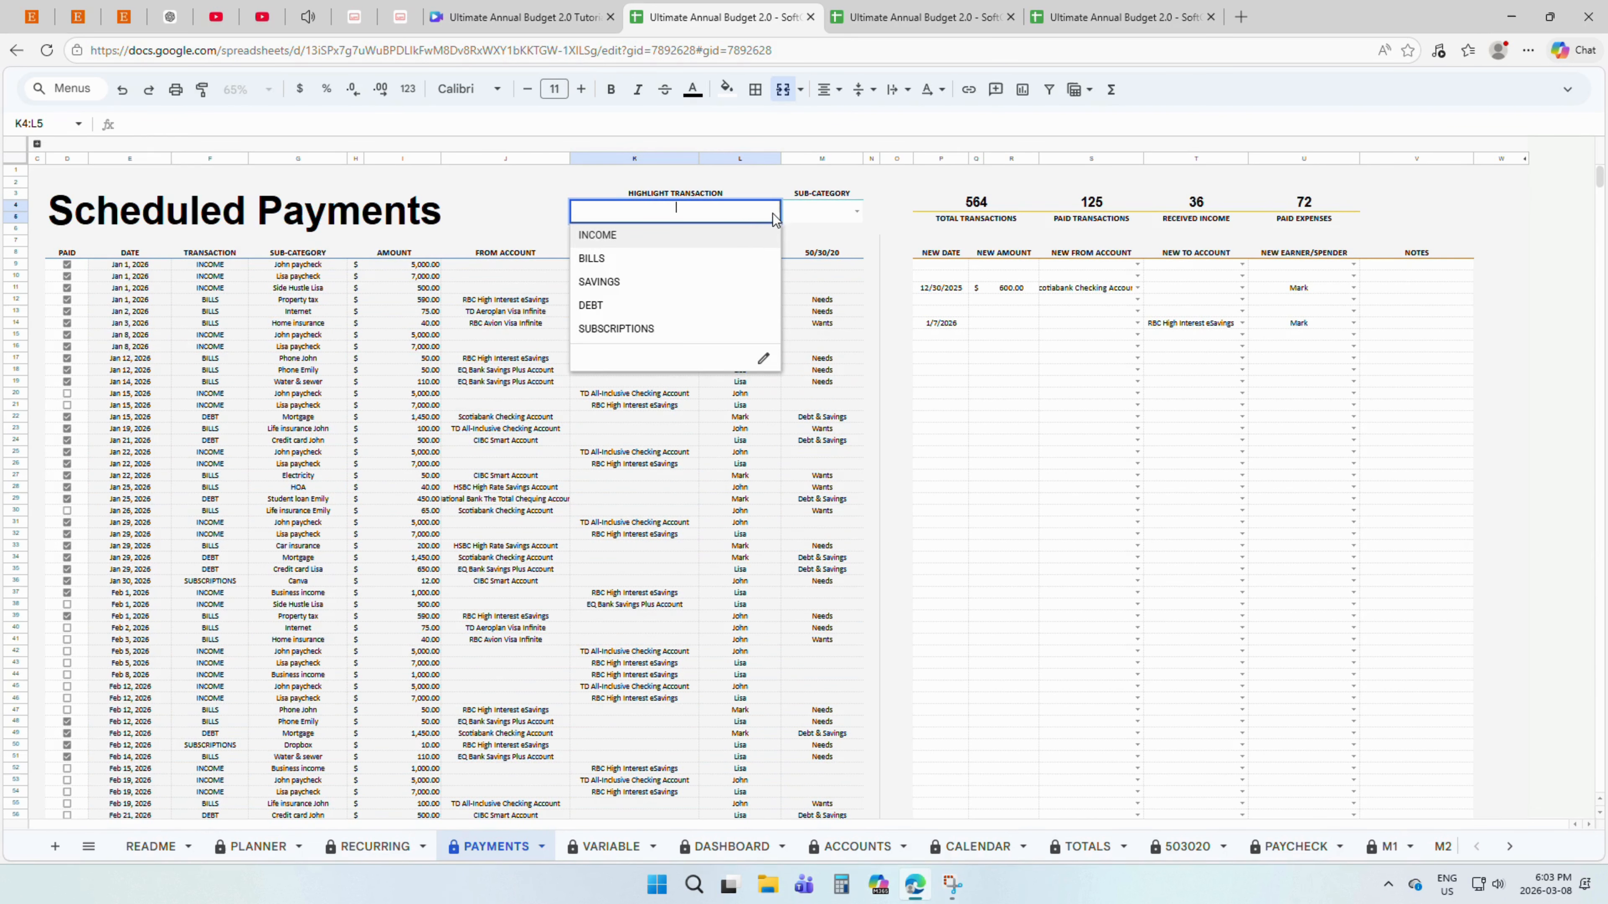
left_click(716, 243)
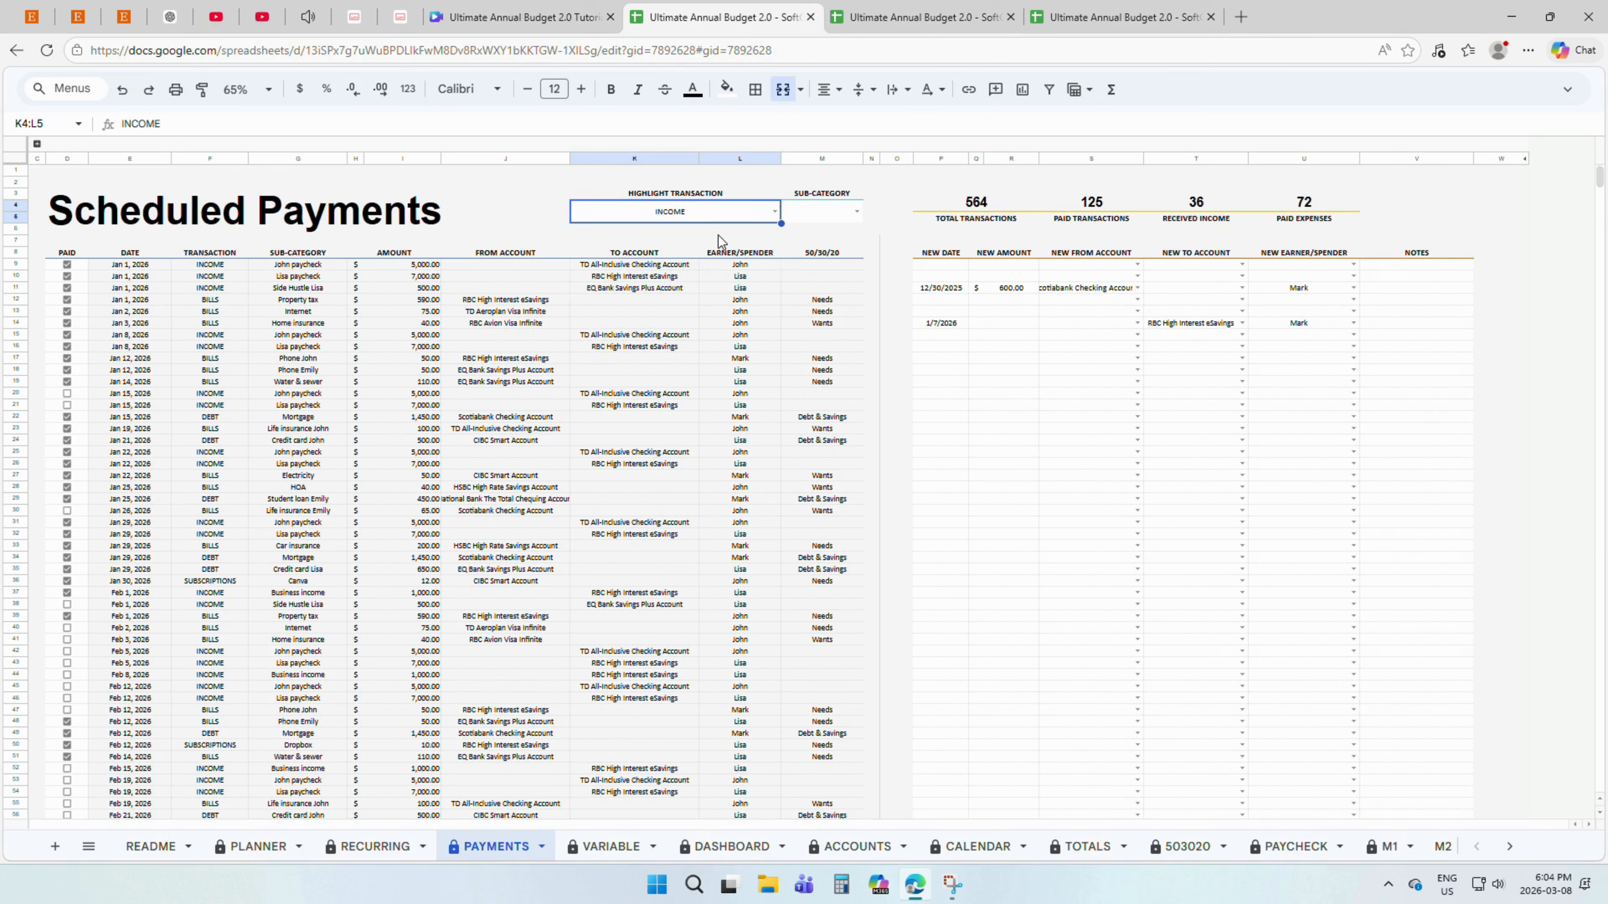
left_click(855, 212)
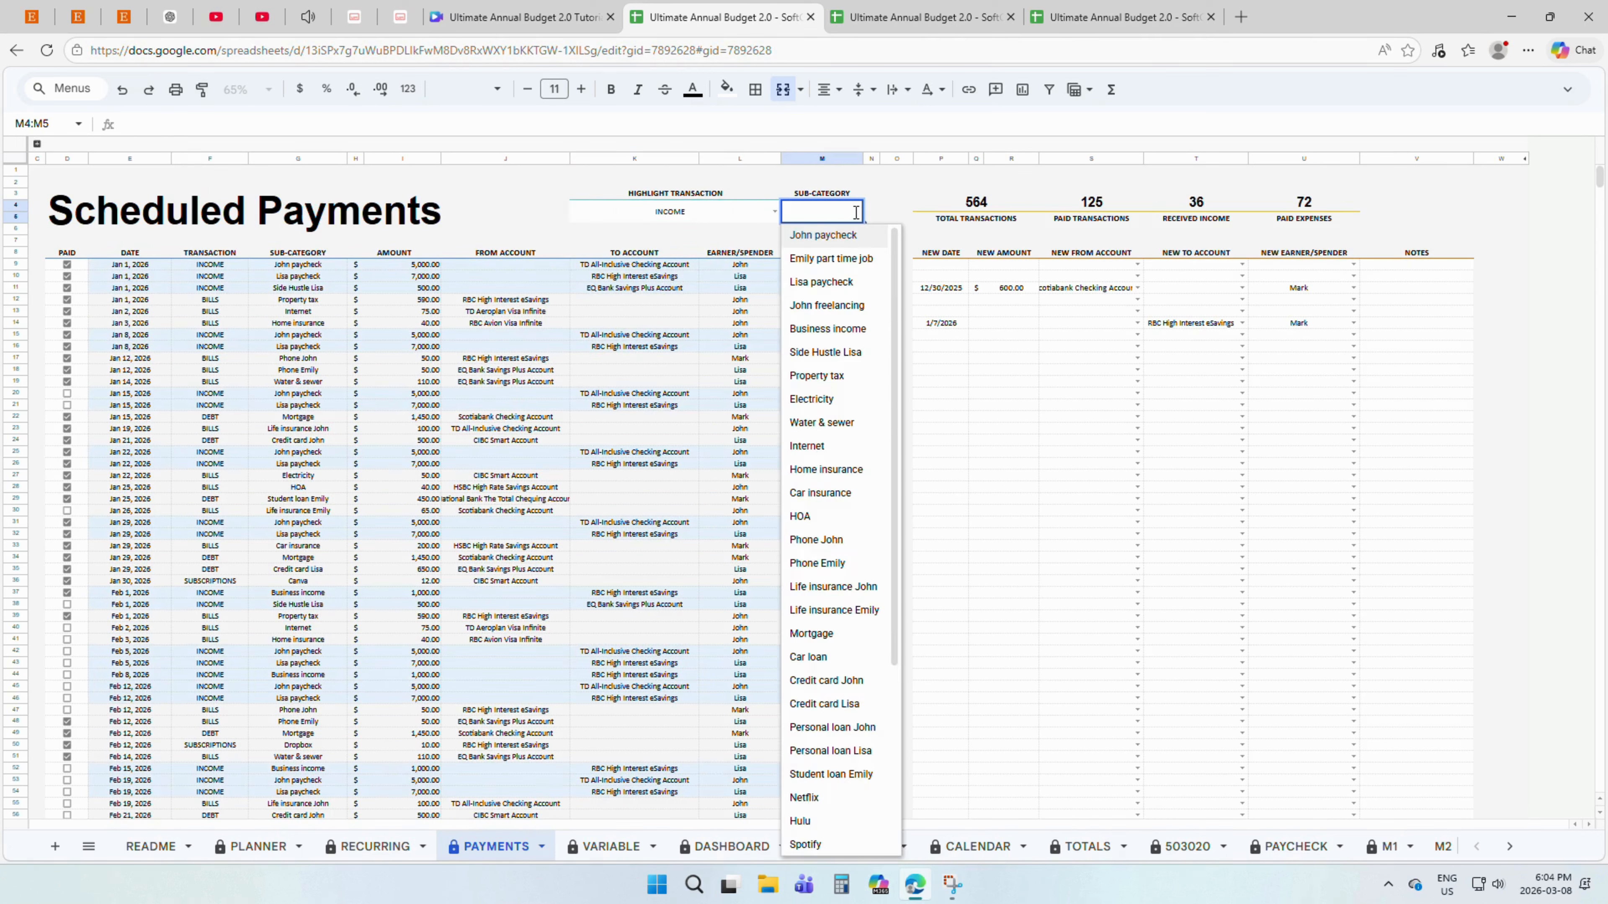
left_click(829, 376)
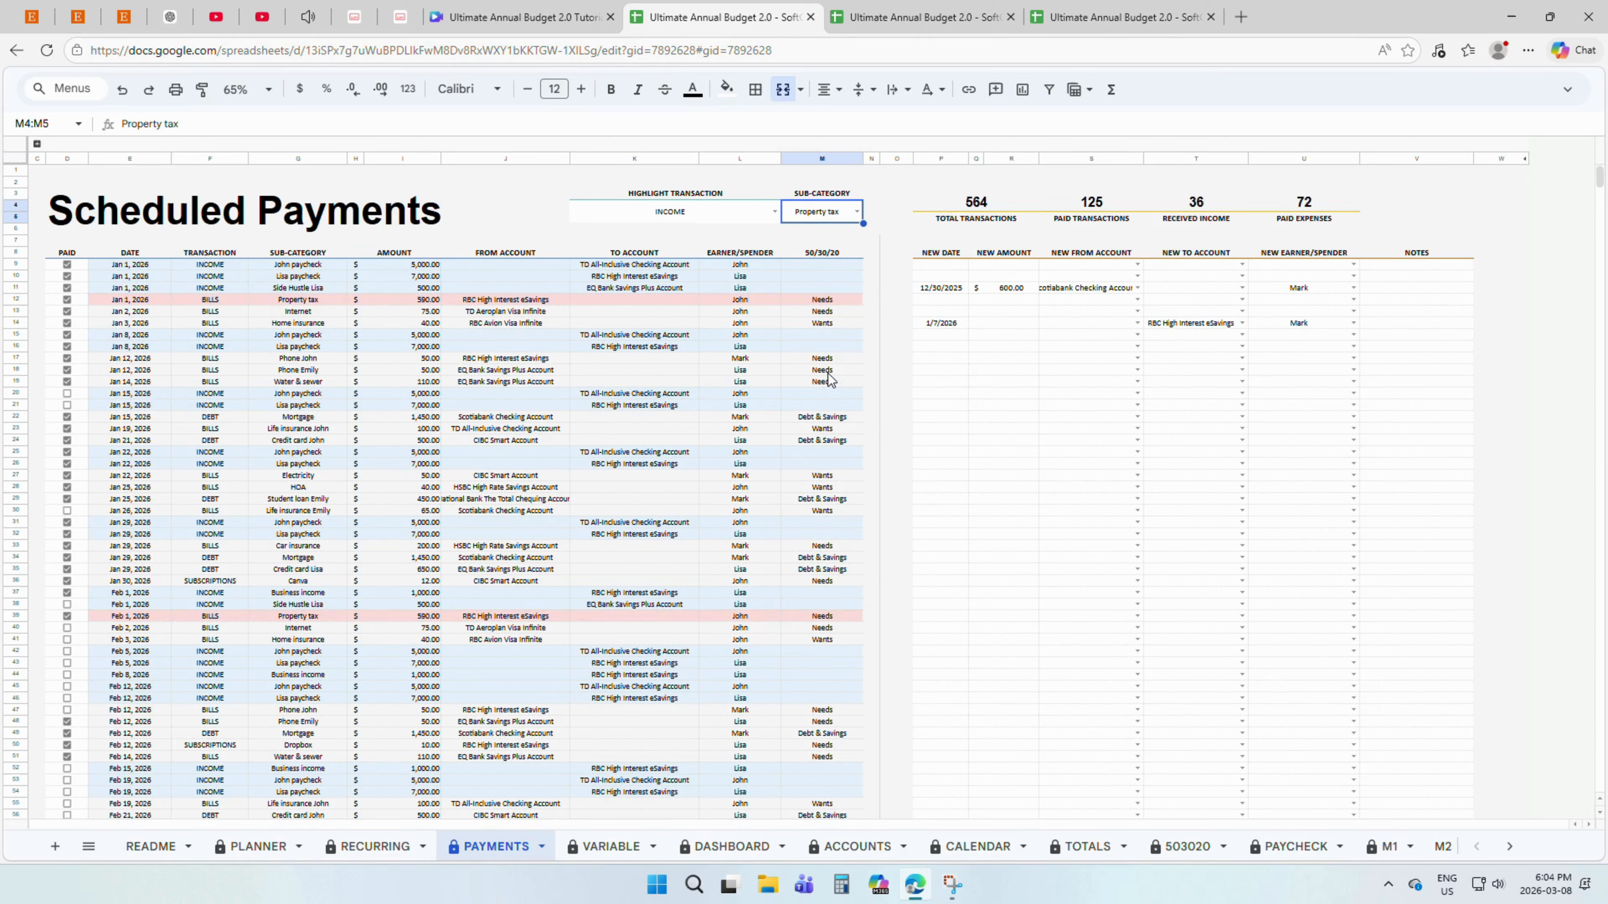
left_click_drag(750, 215, 808, 215)
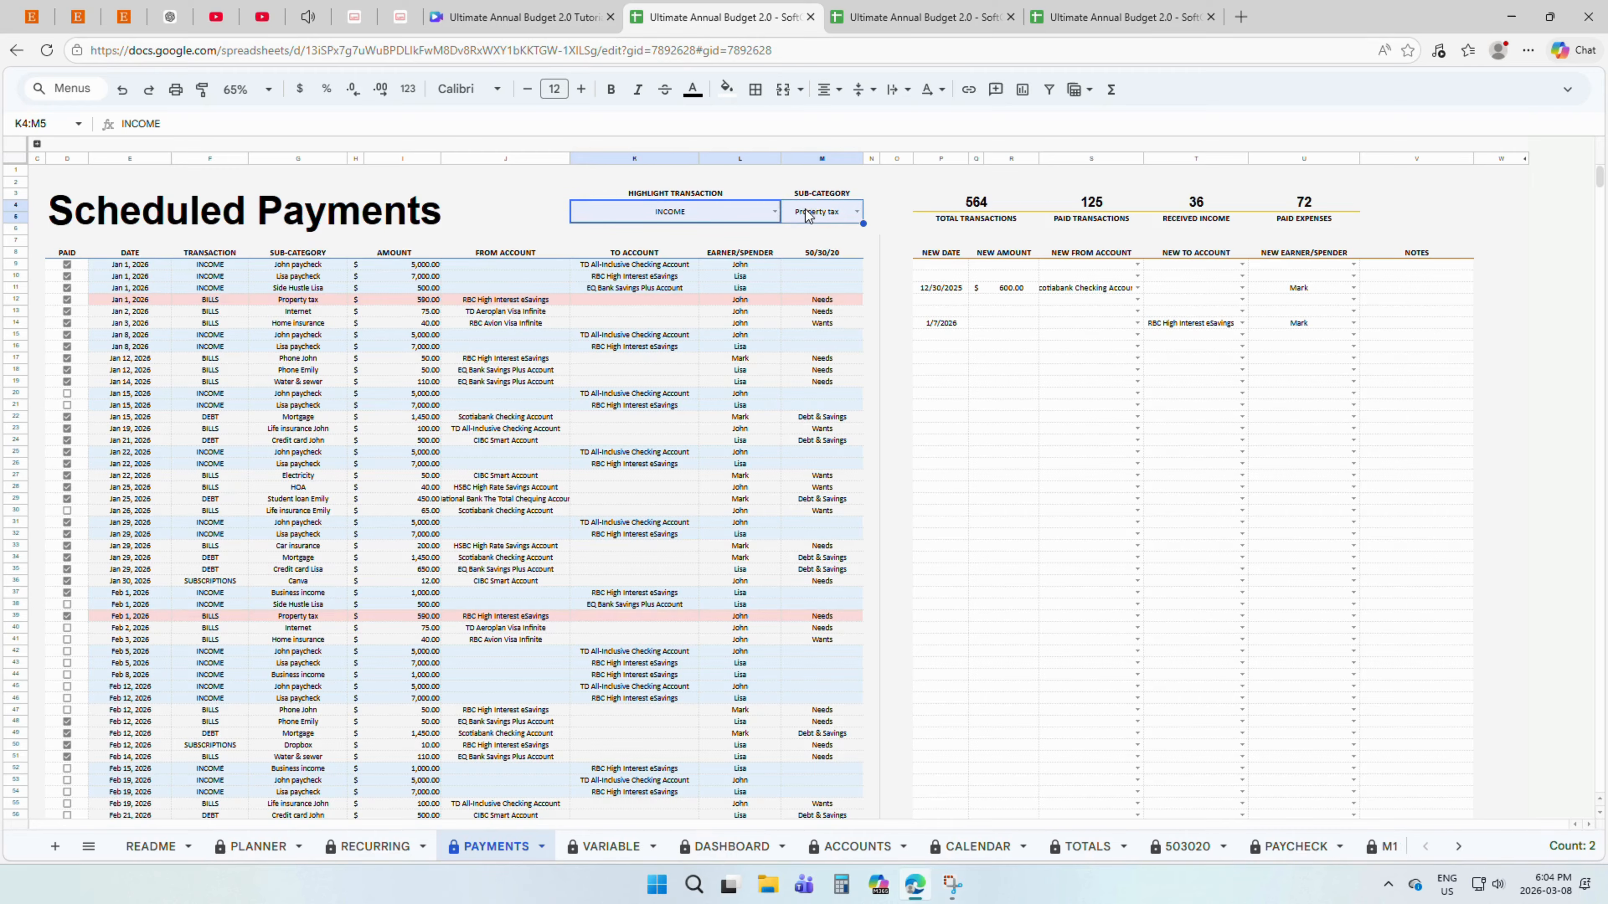
key("Delete")
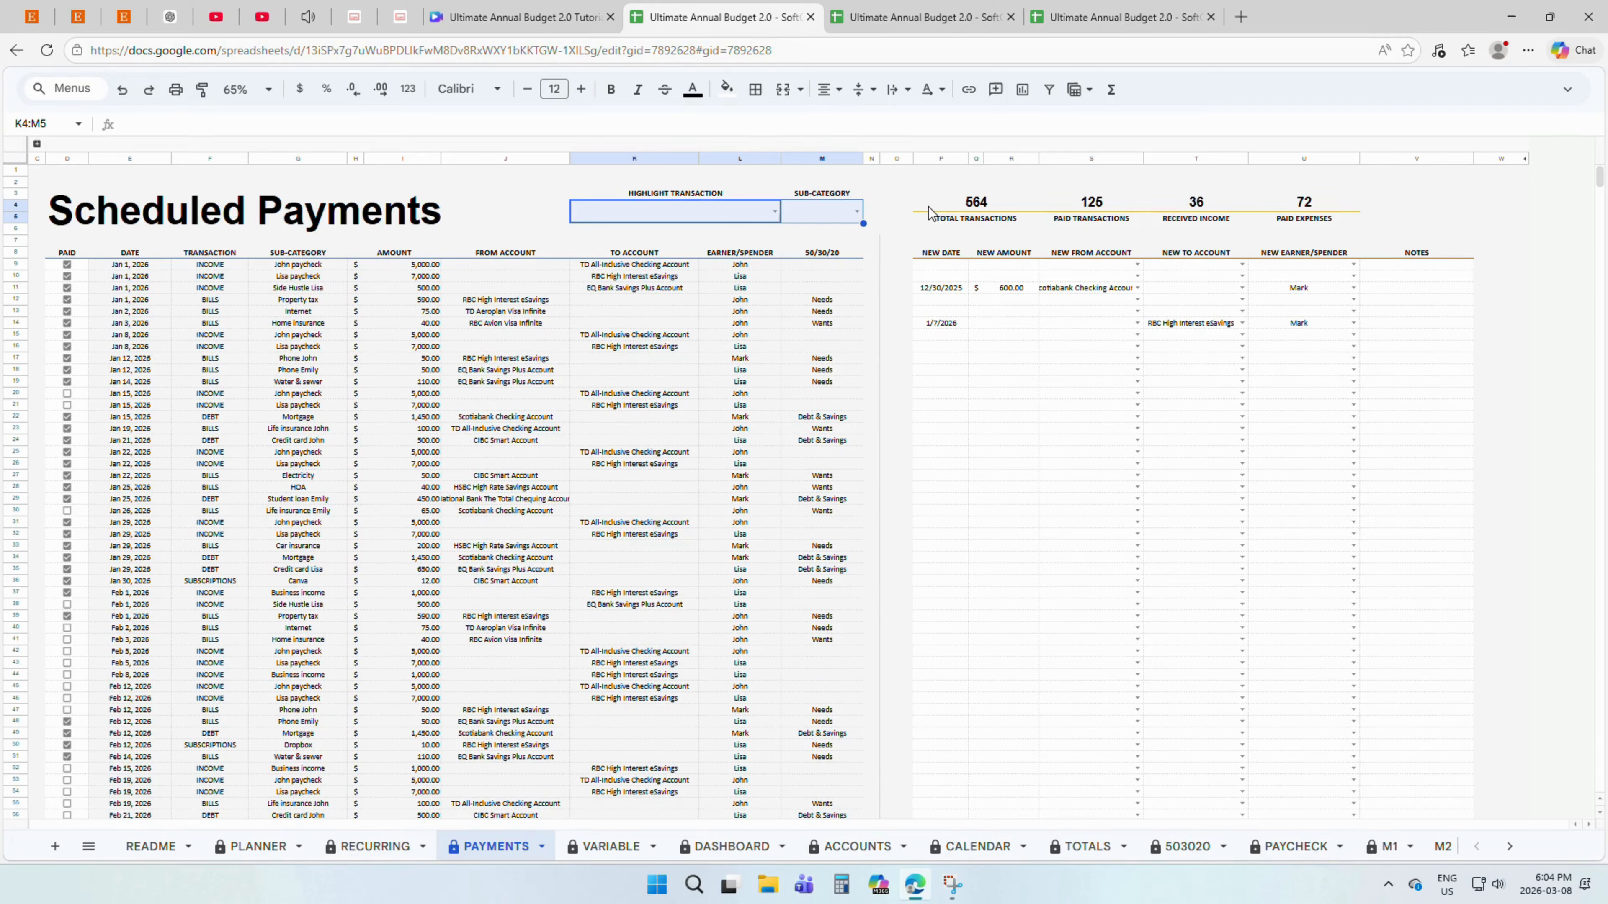
- Review the TOTAL TRANSACTIONS, PAID TRANSACTIONS, RECEIVED INCOME and PAID EXPENSES counters above the adjustment columns
left_click(940, 217)
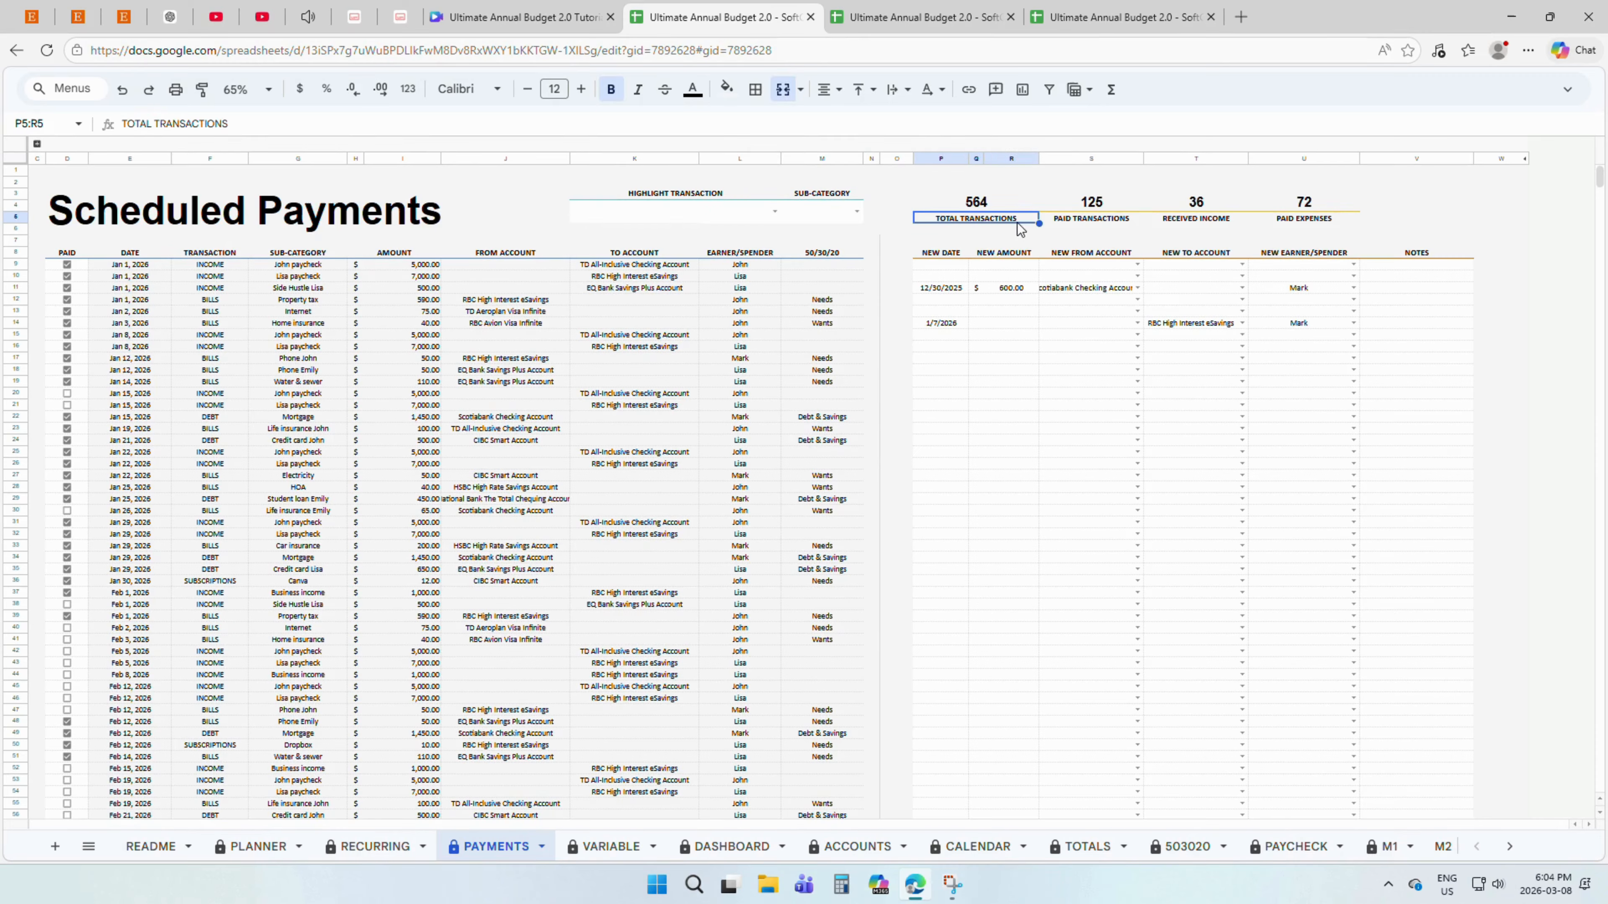
left_click(1028, 209)
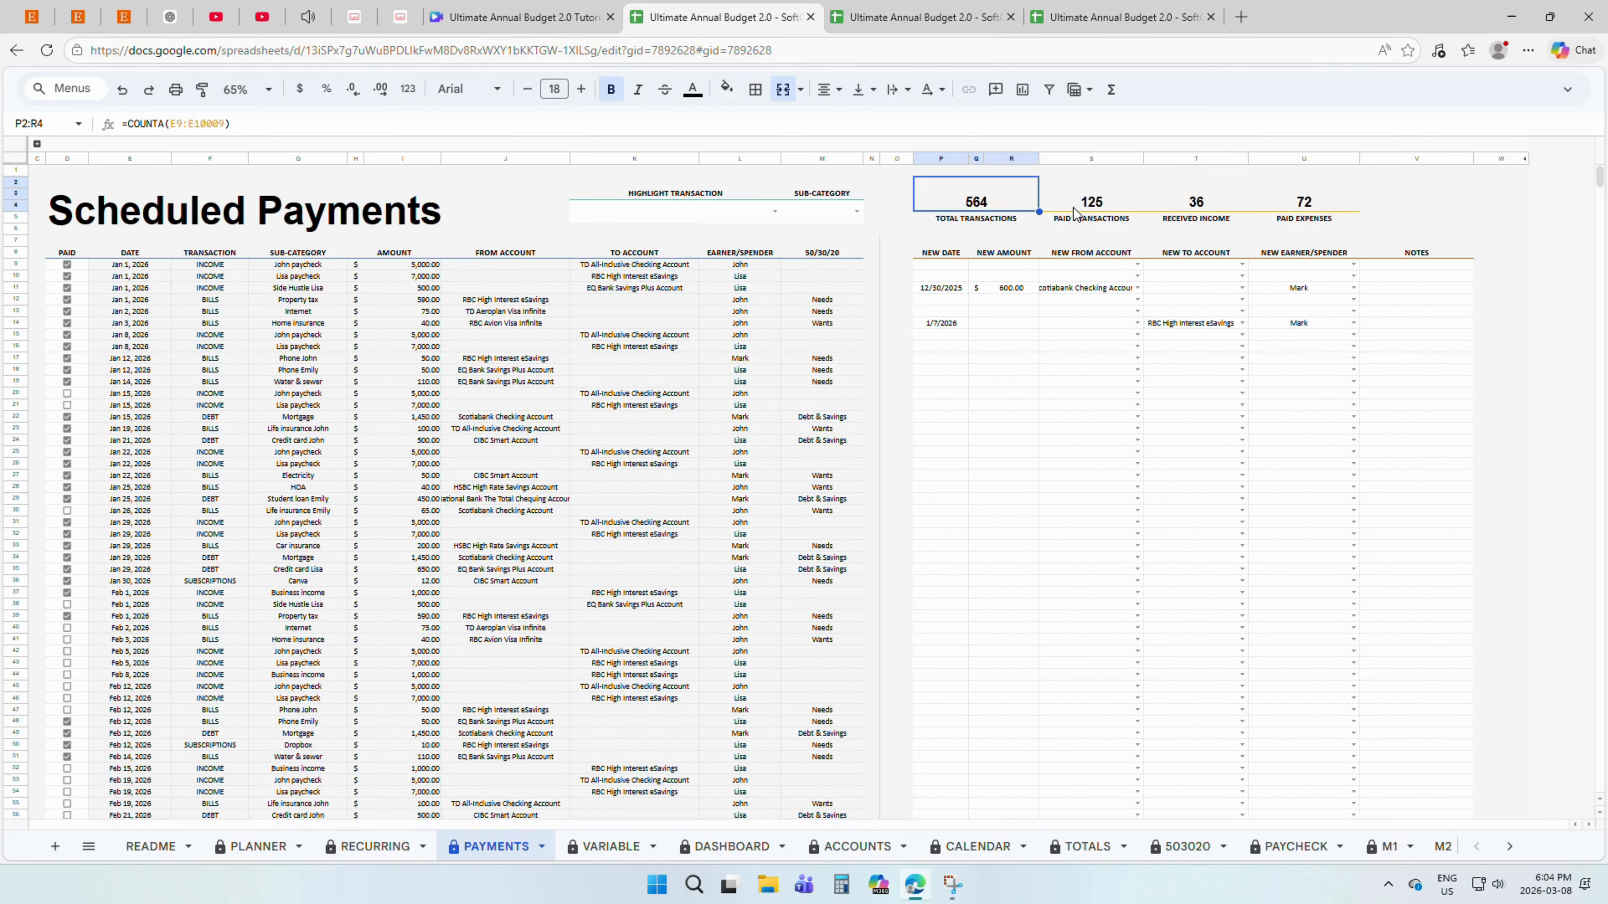
left_click(1118, 206)
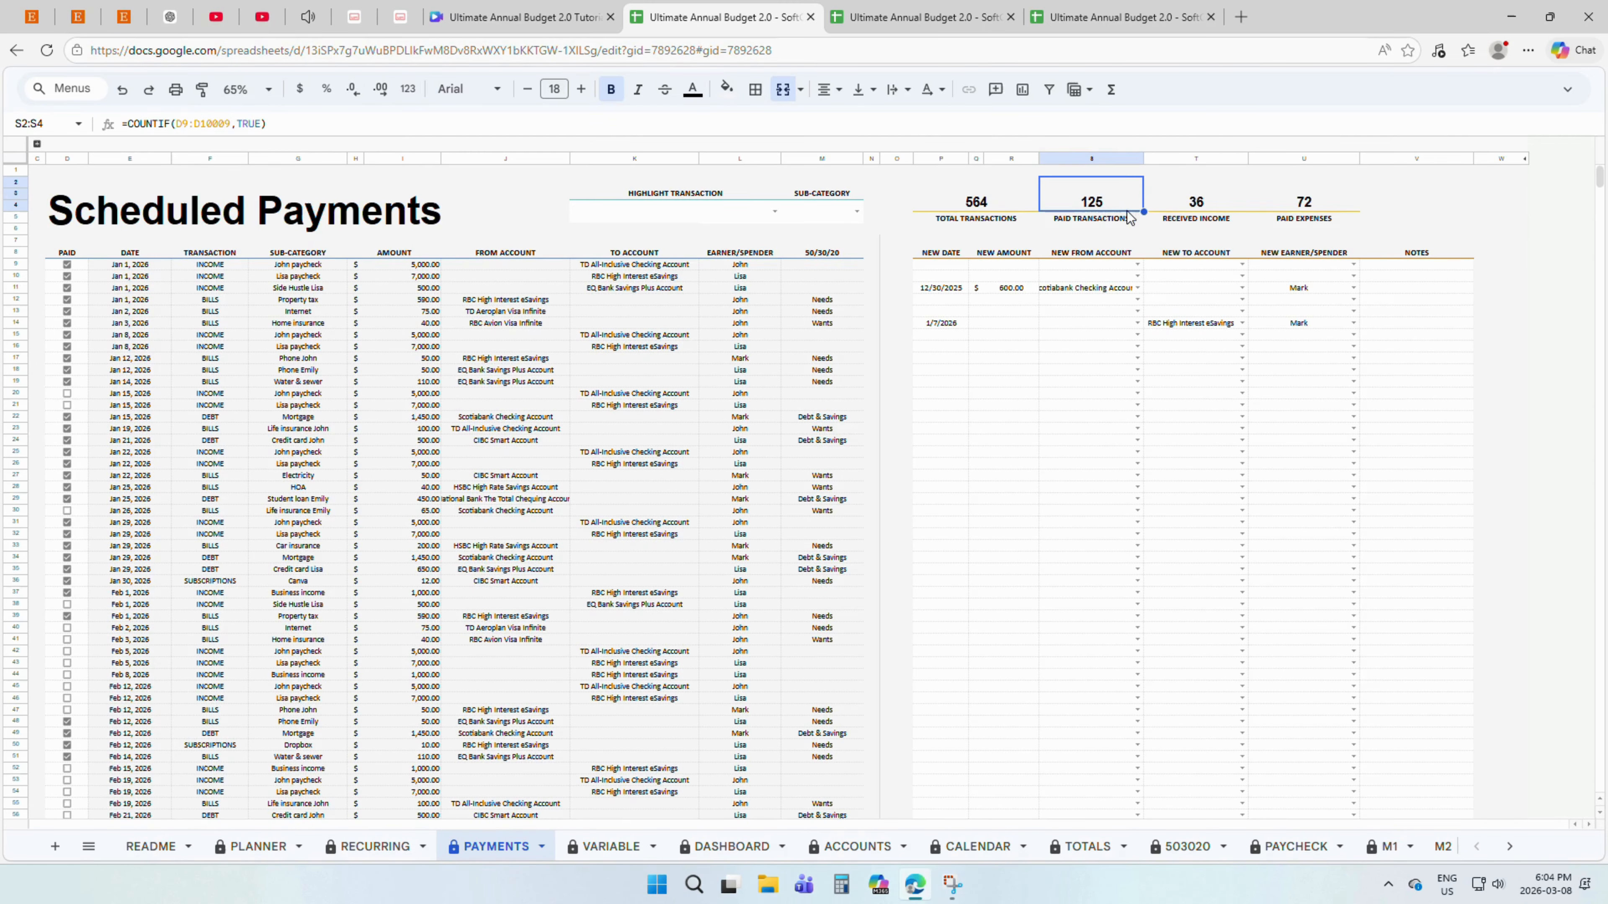
left_click(1222, 209)
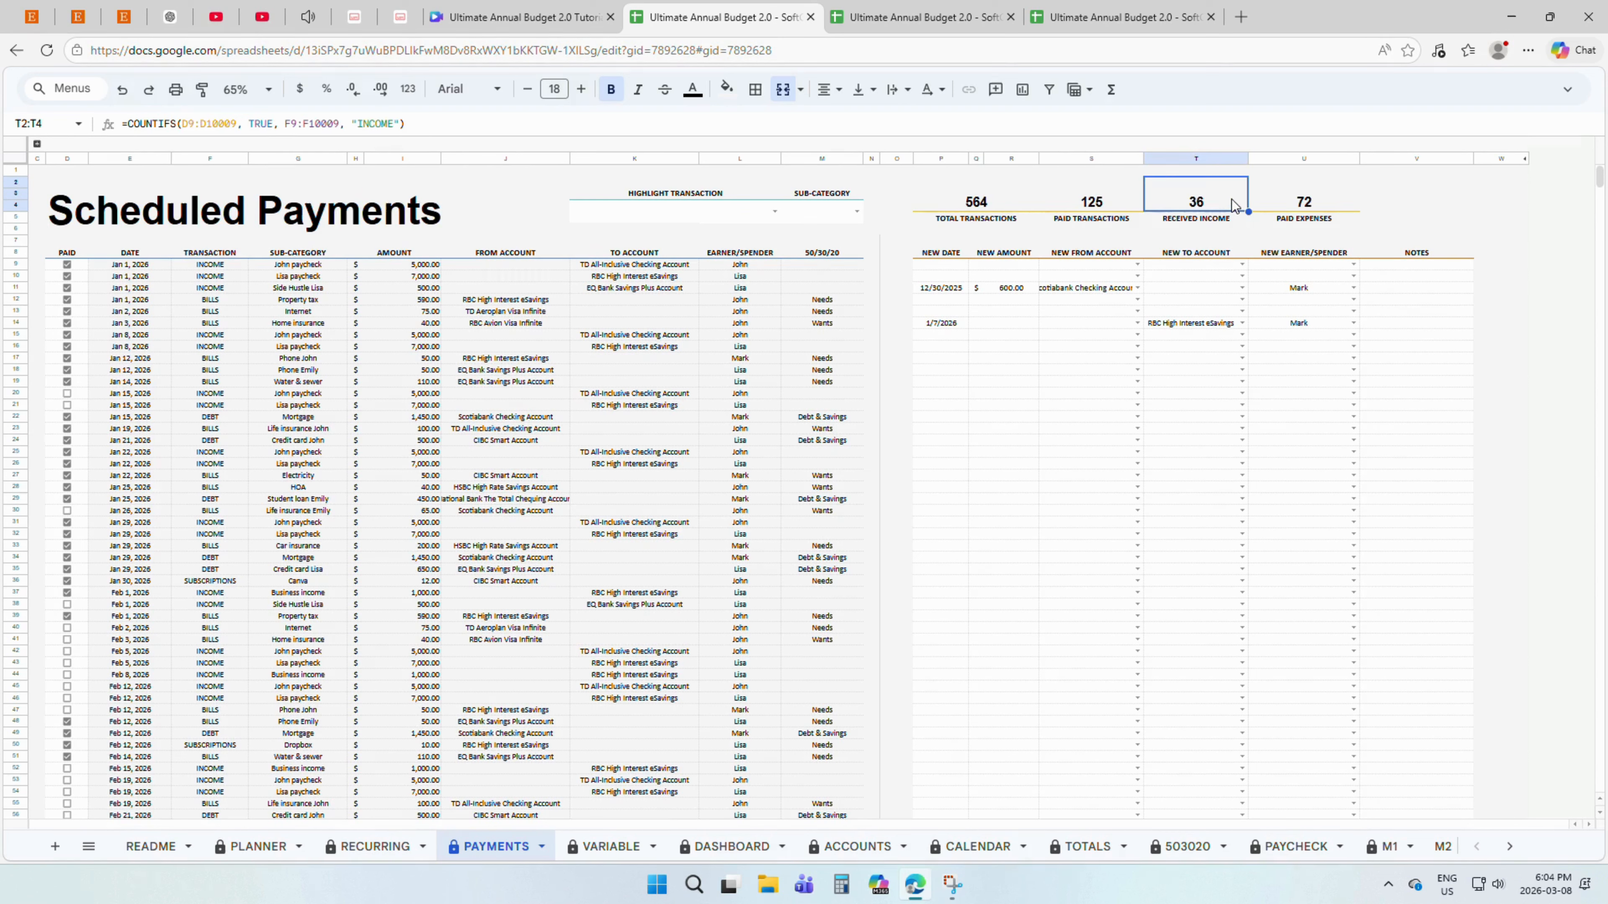
left_click(1316, 203)
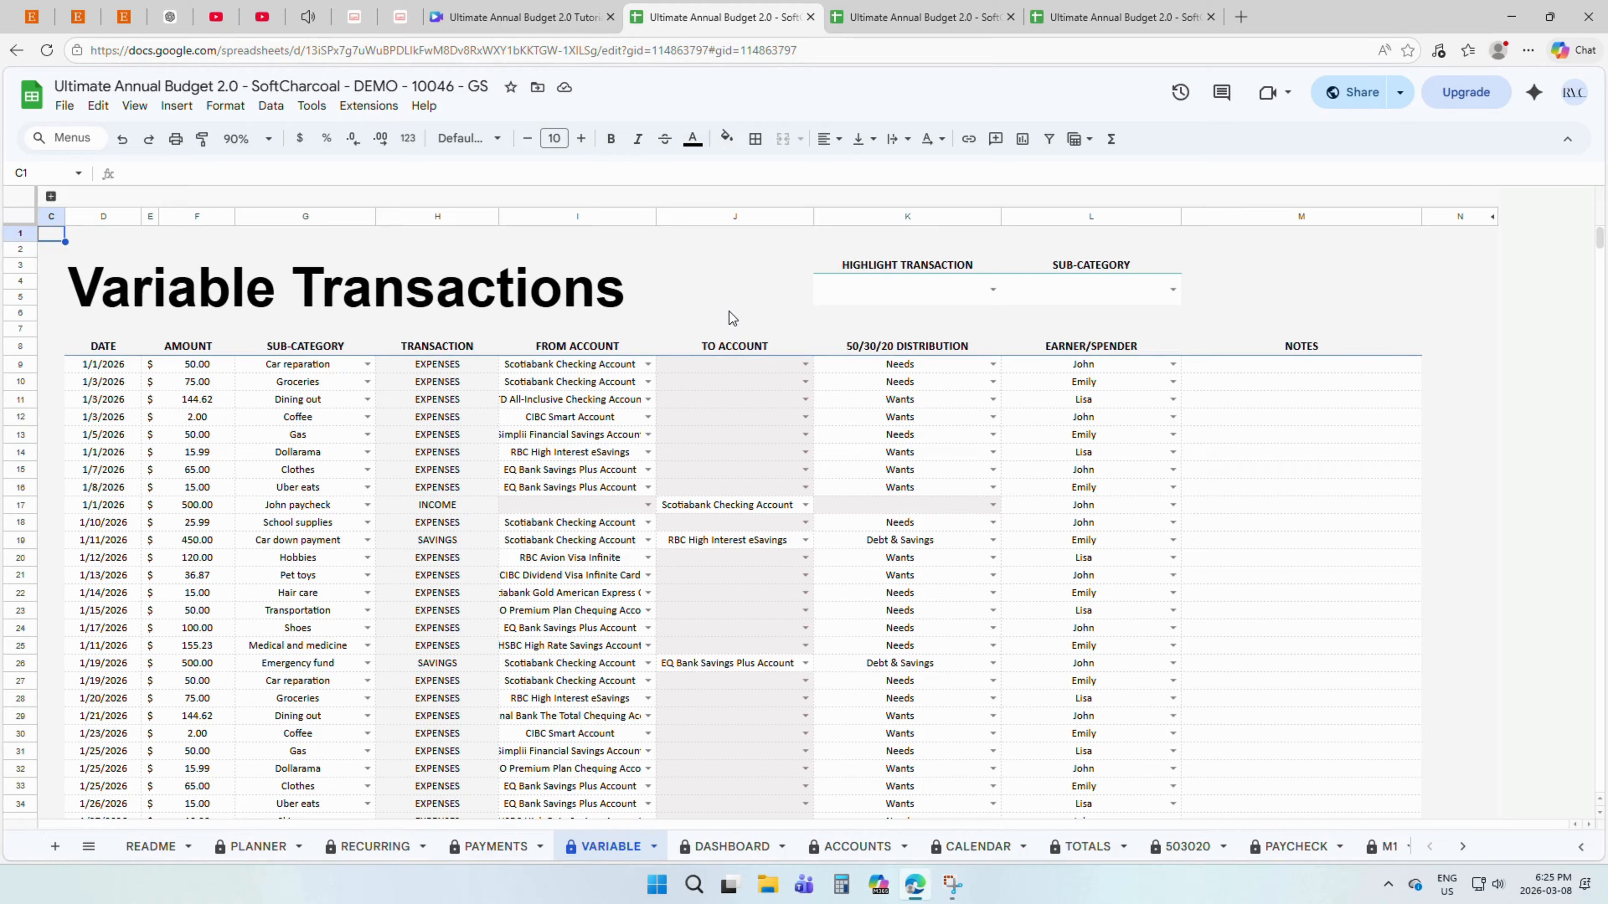
- On the VARIABLE sheet, highlight the INCOME transactions and the Coffee sub-category
left_click(993, 290)
left_click(972, 316)
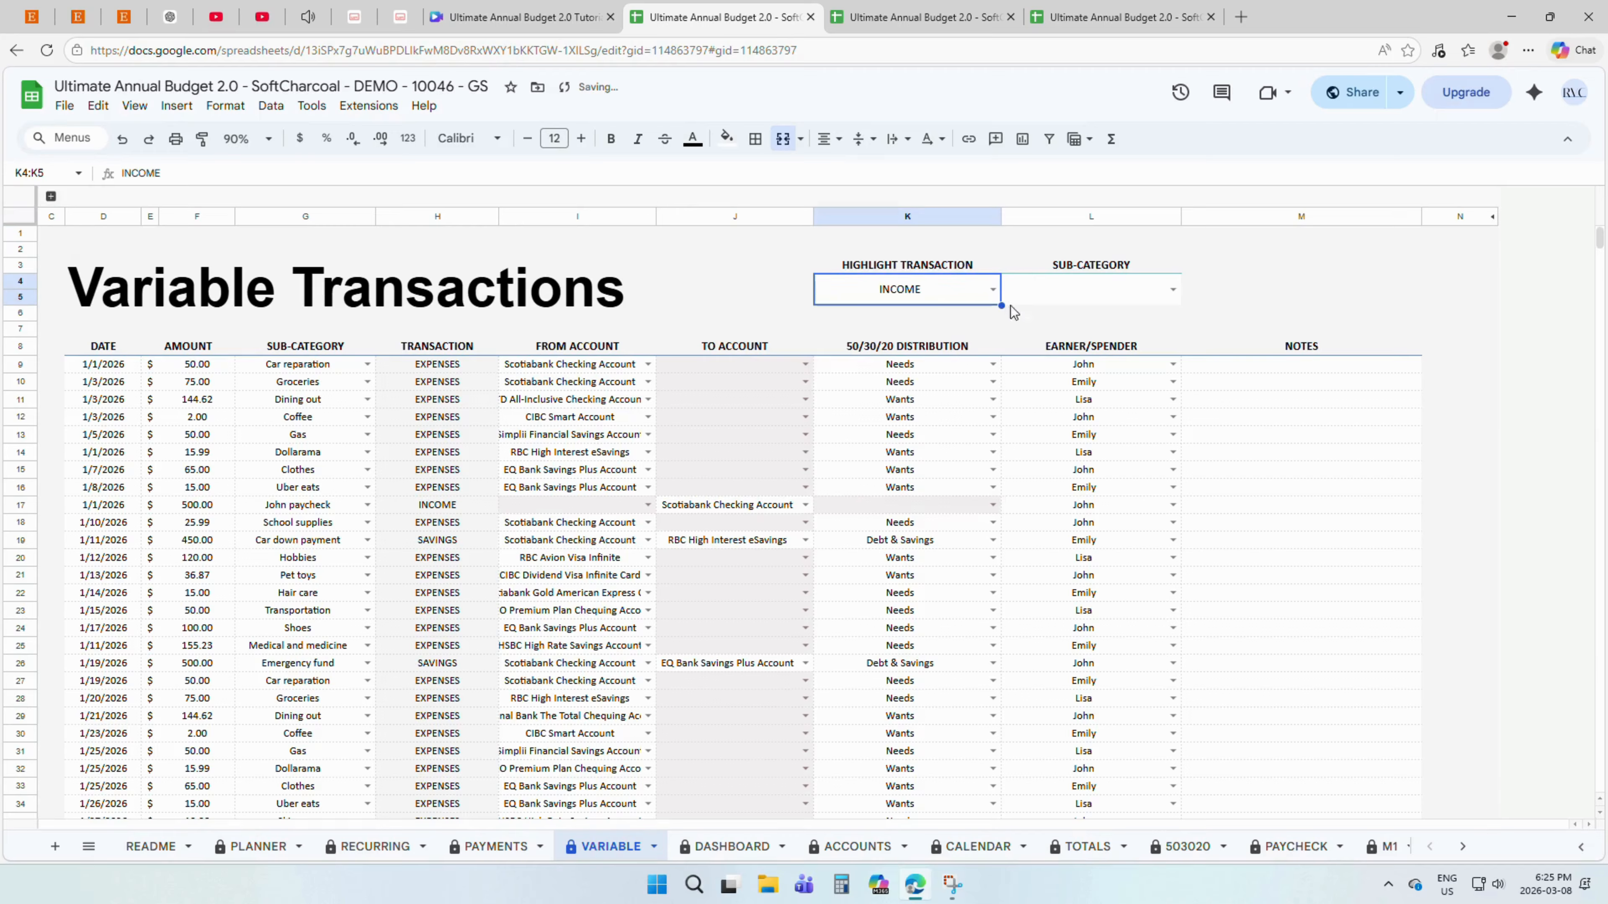
left_click(1147, 293)
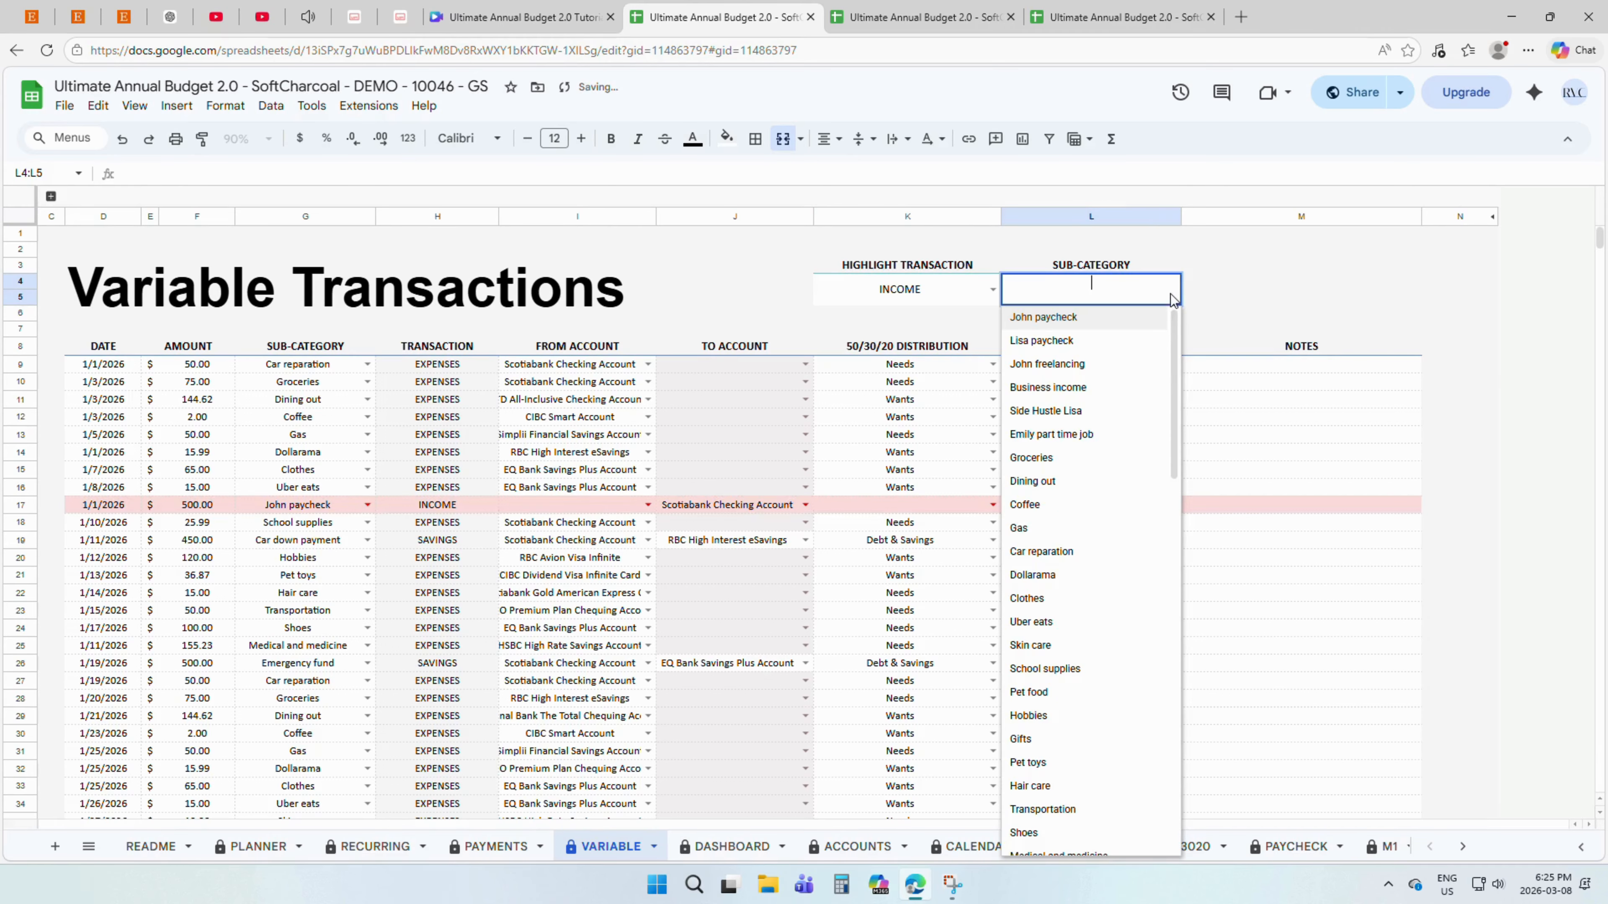
left_click(1088, 511)
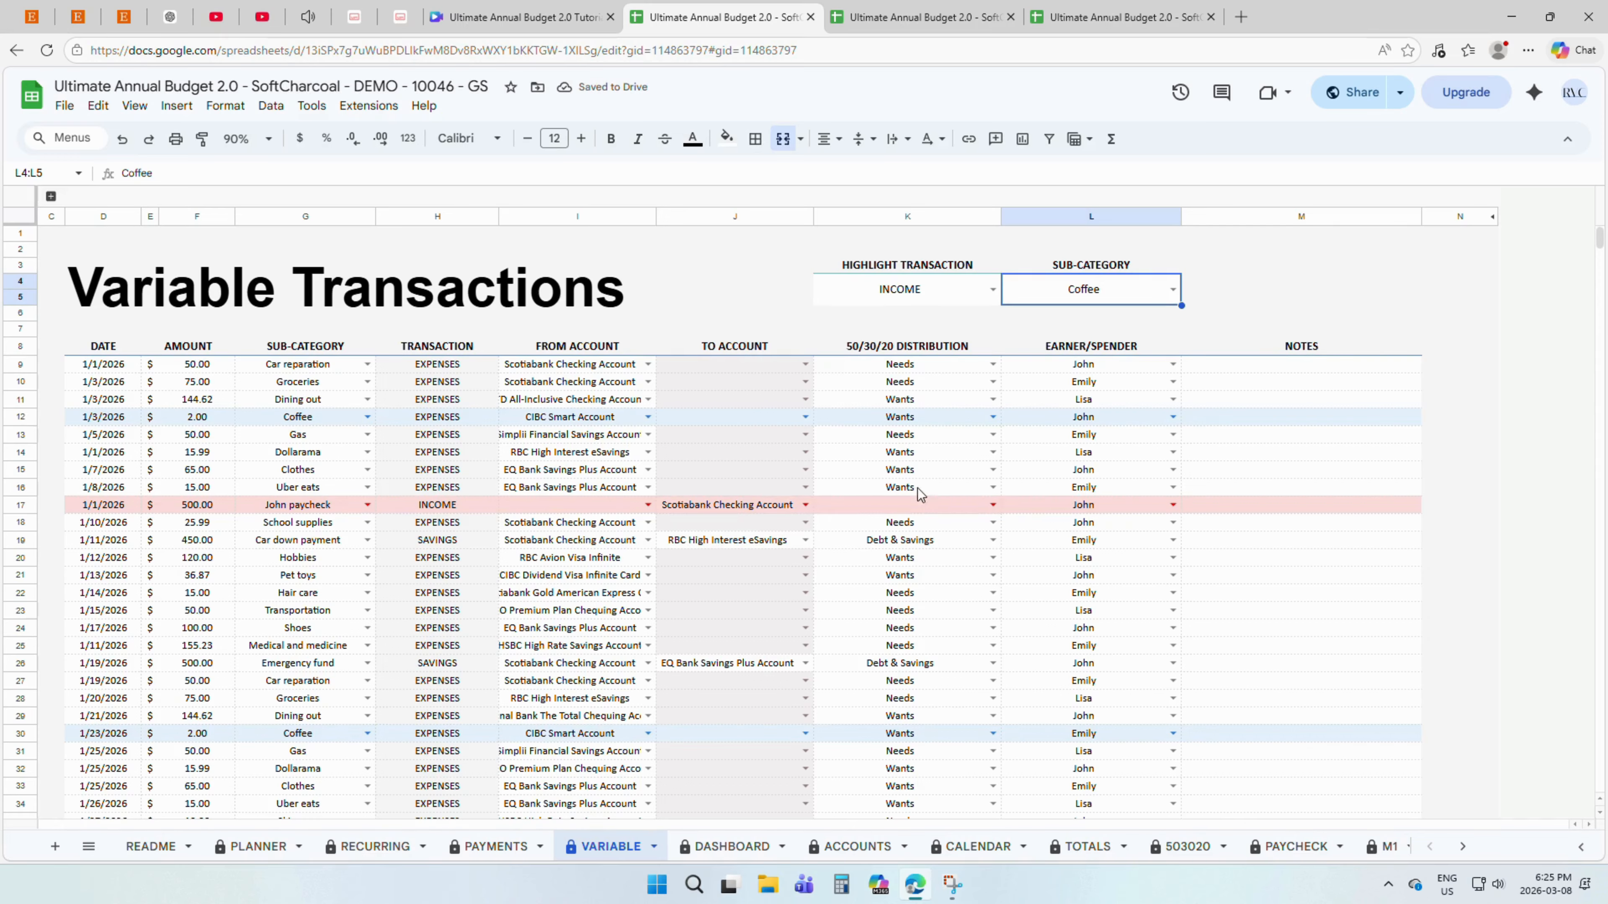
- Review the Variable Transactions column headings from DATE and AMOUNT through the accounts, 50/30/20 DISTRIBUTION, EARNER/SPENDER and NOTES
left_click(125, 353)
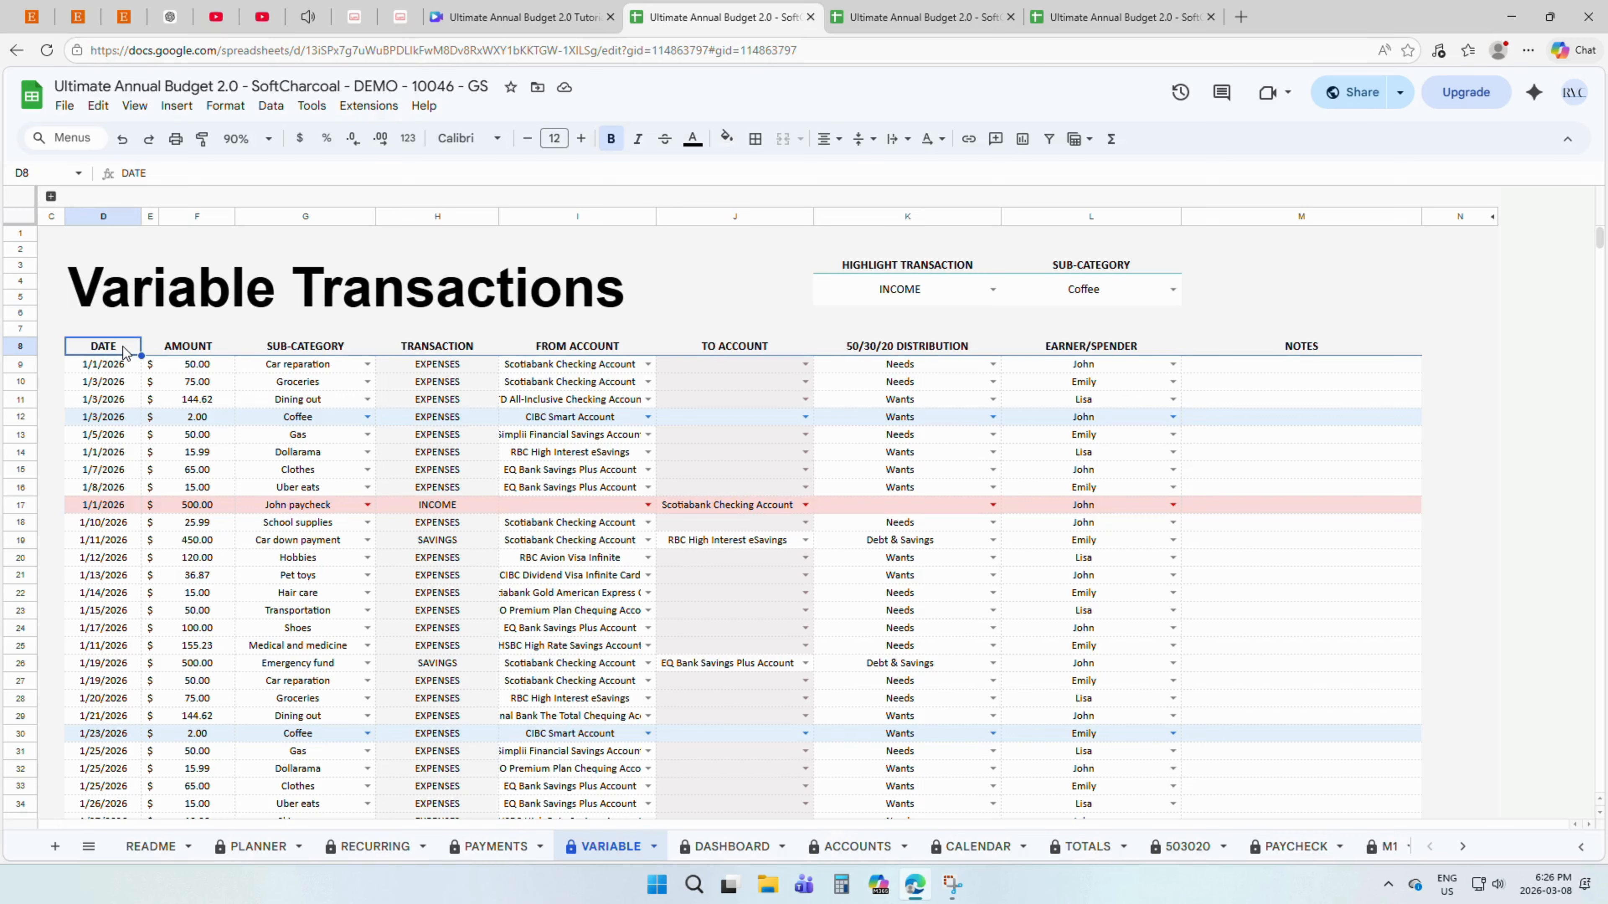
left_click(216, 353)
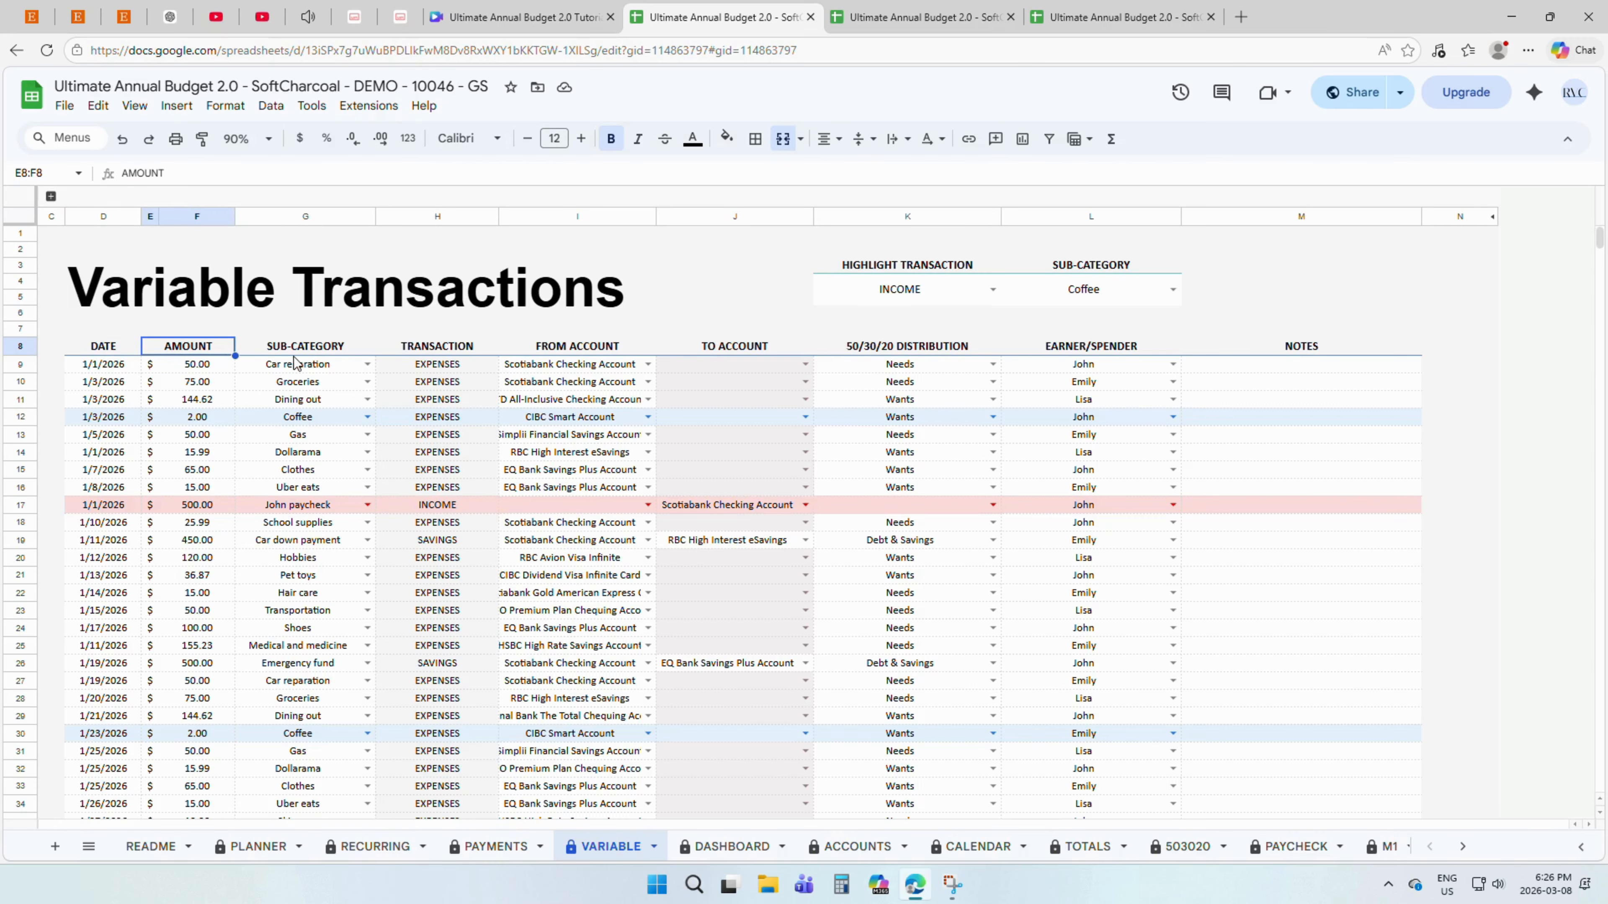
left_click(365, 355)
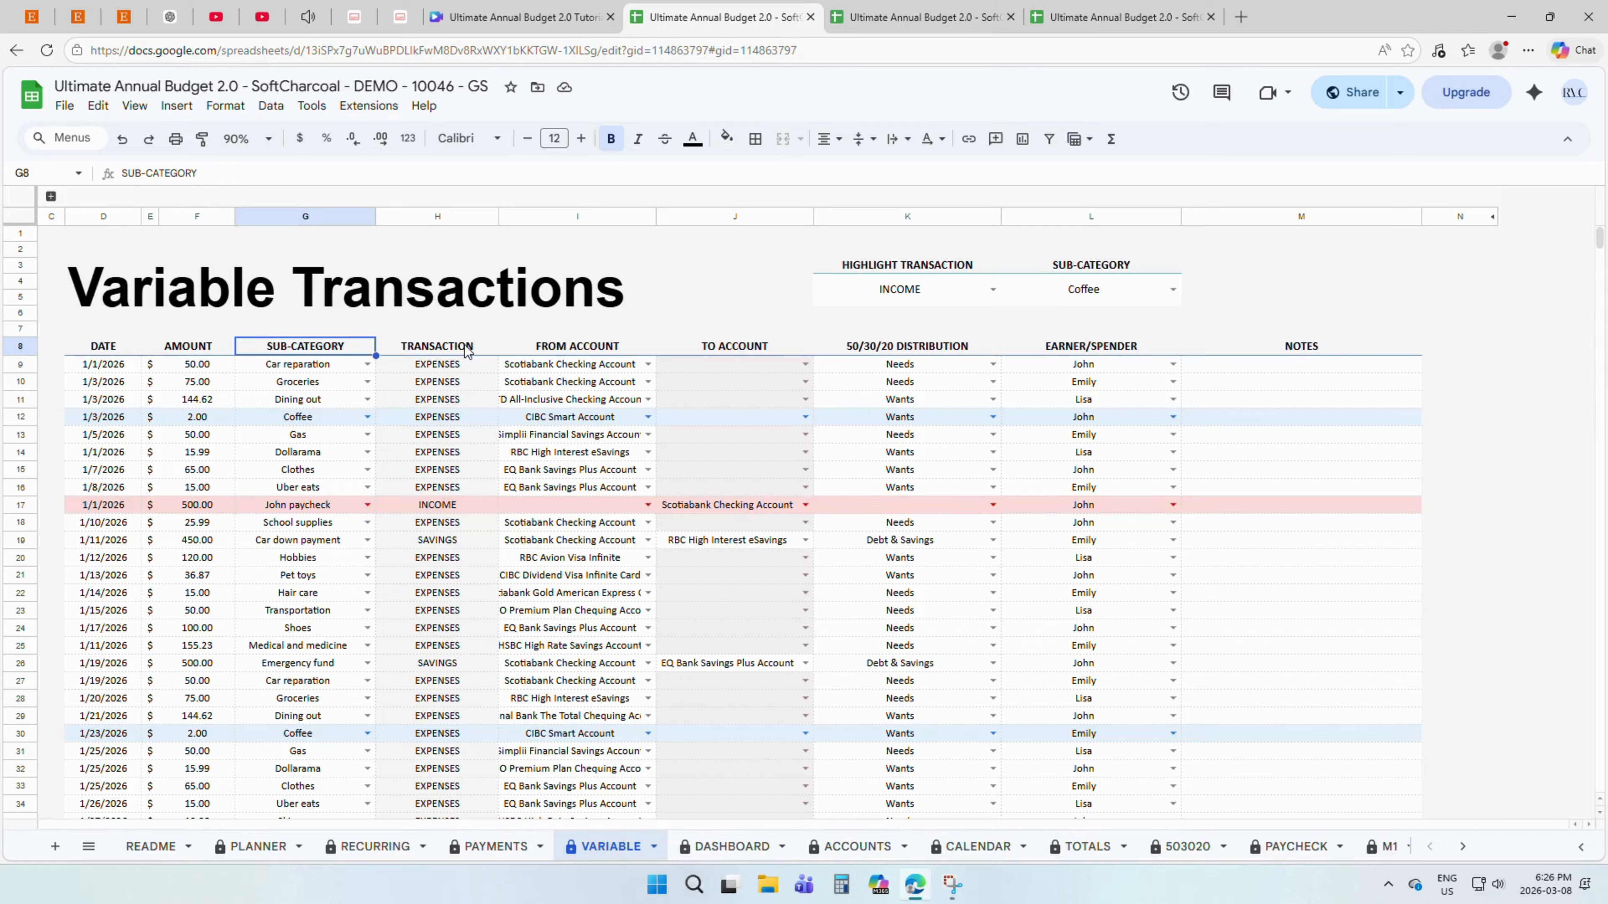
left_click(481, 351)
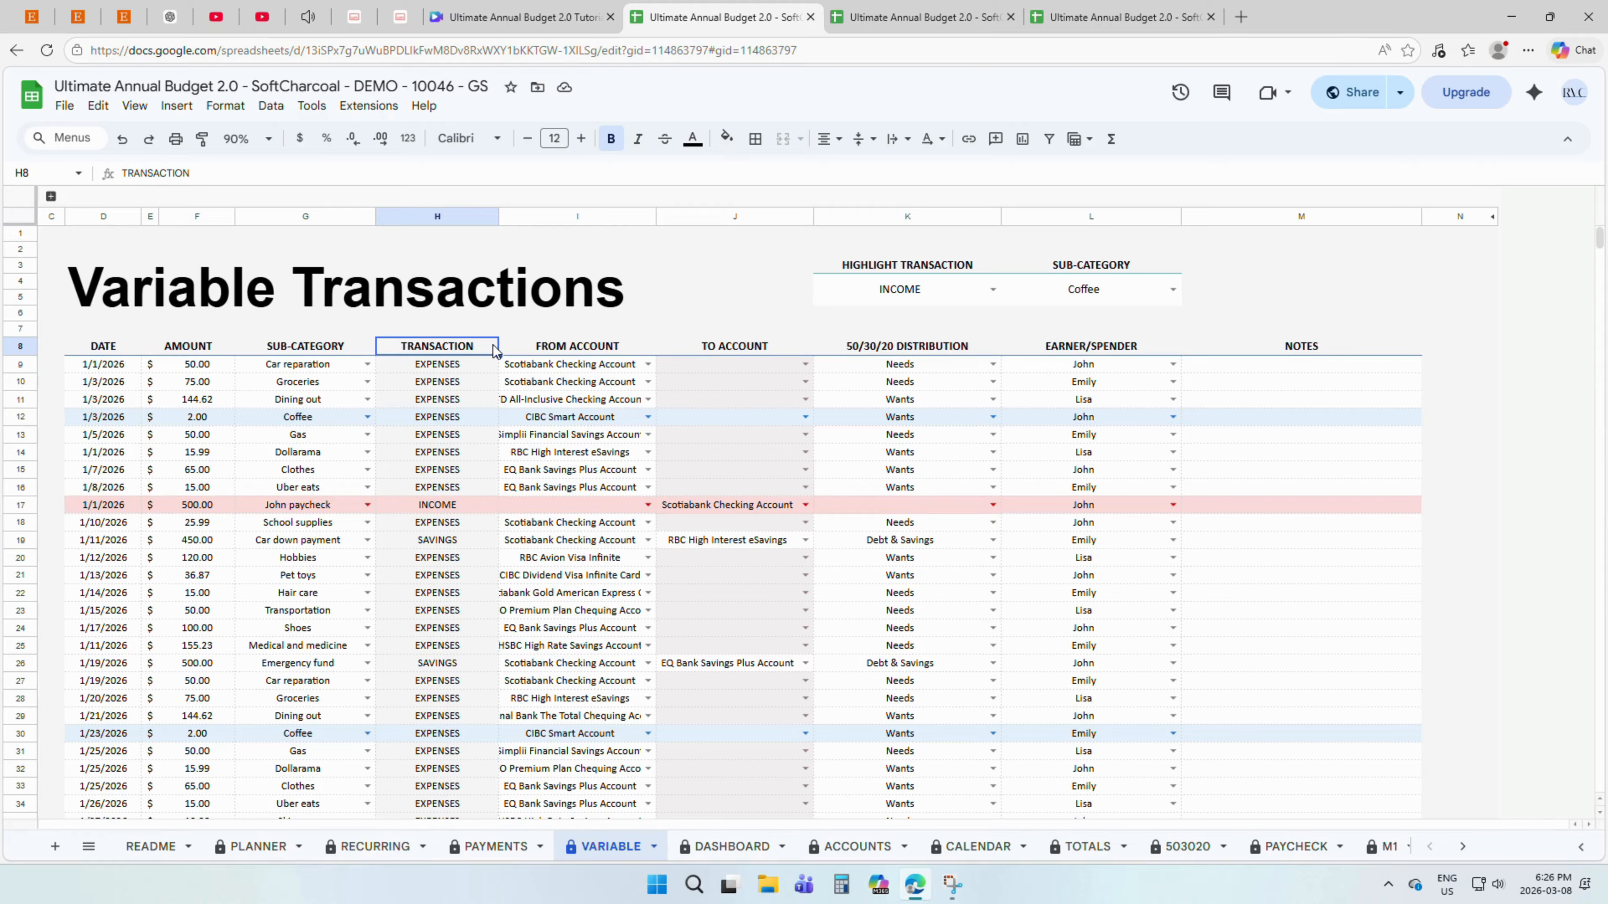
left_click(614, 351)
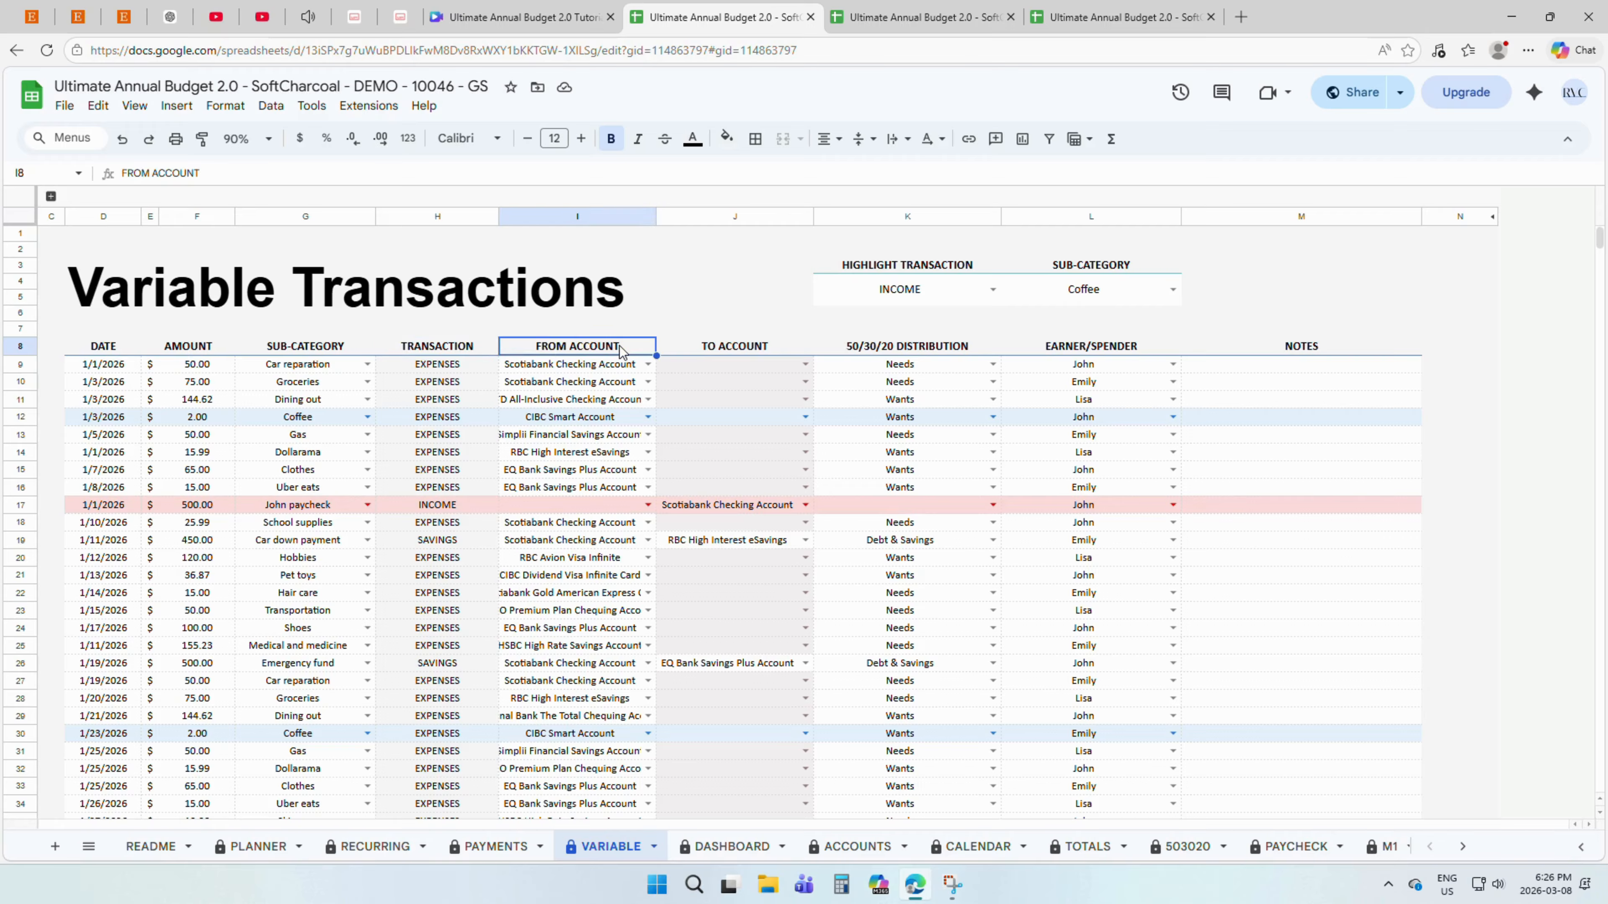
left_click(799, 350)
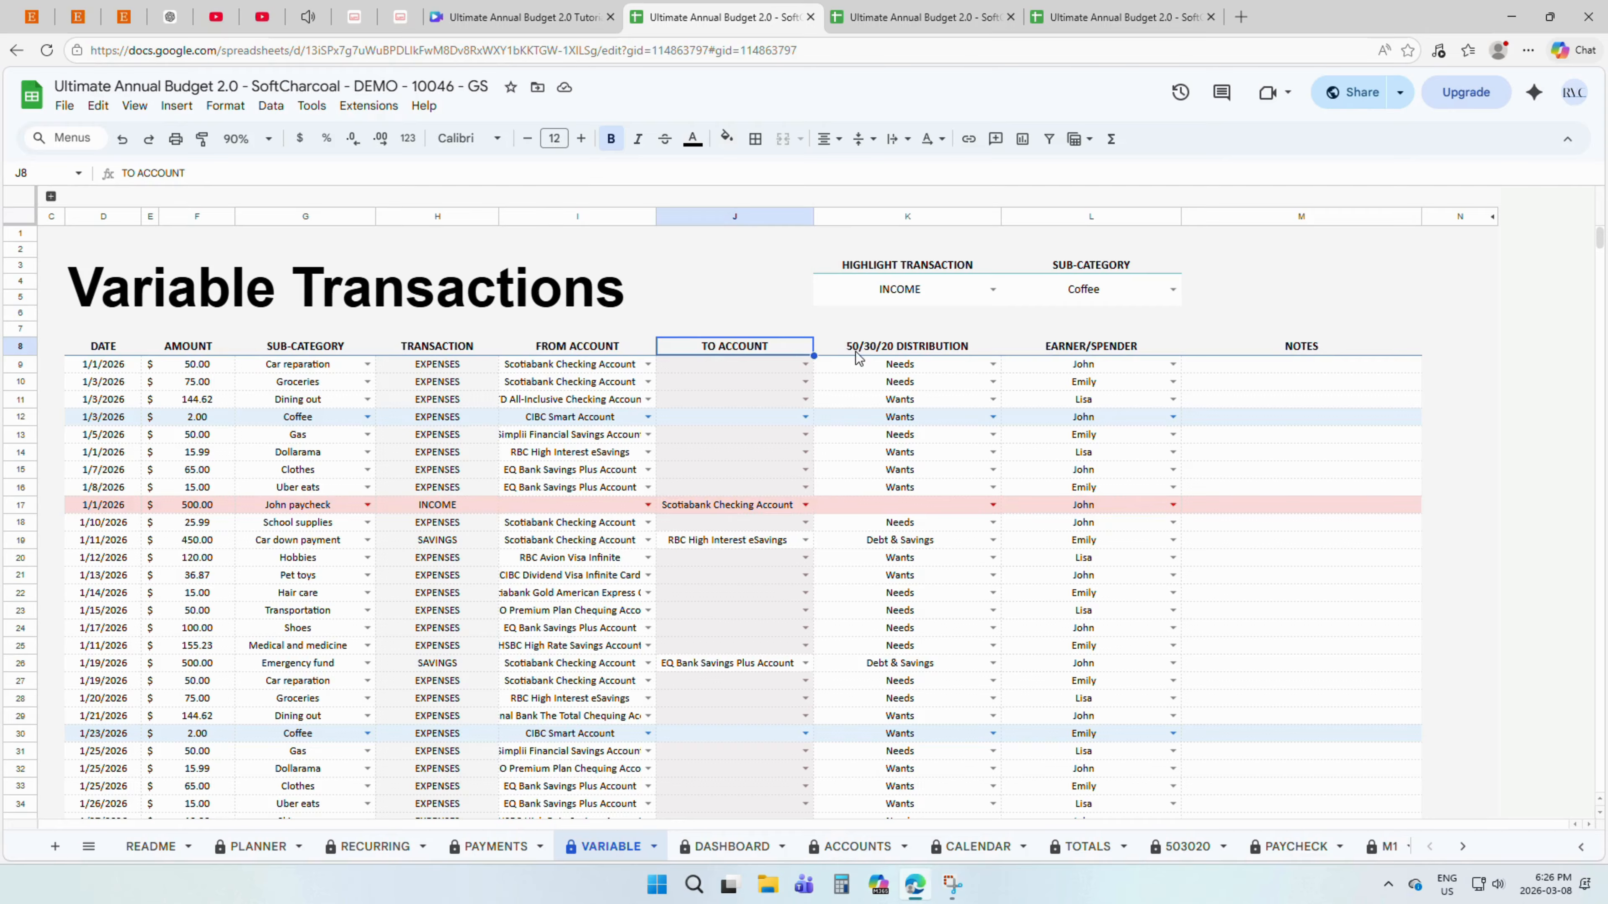
left_click(963, 352)
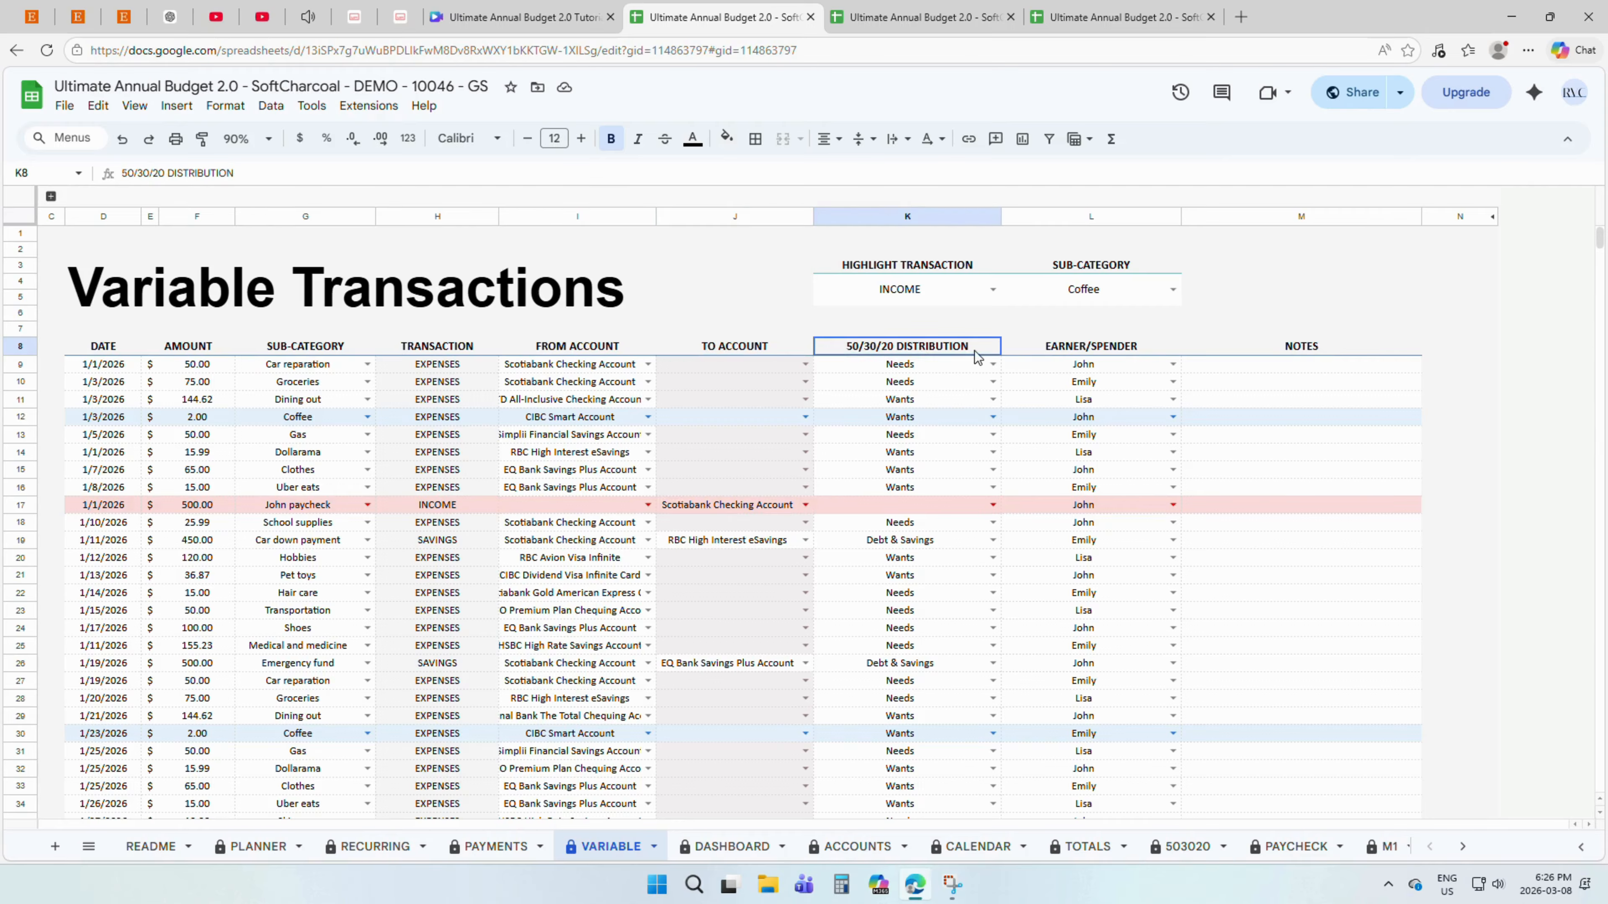
left_click(1146, 347)
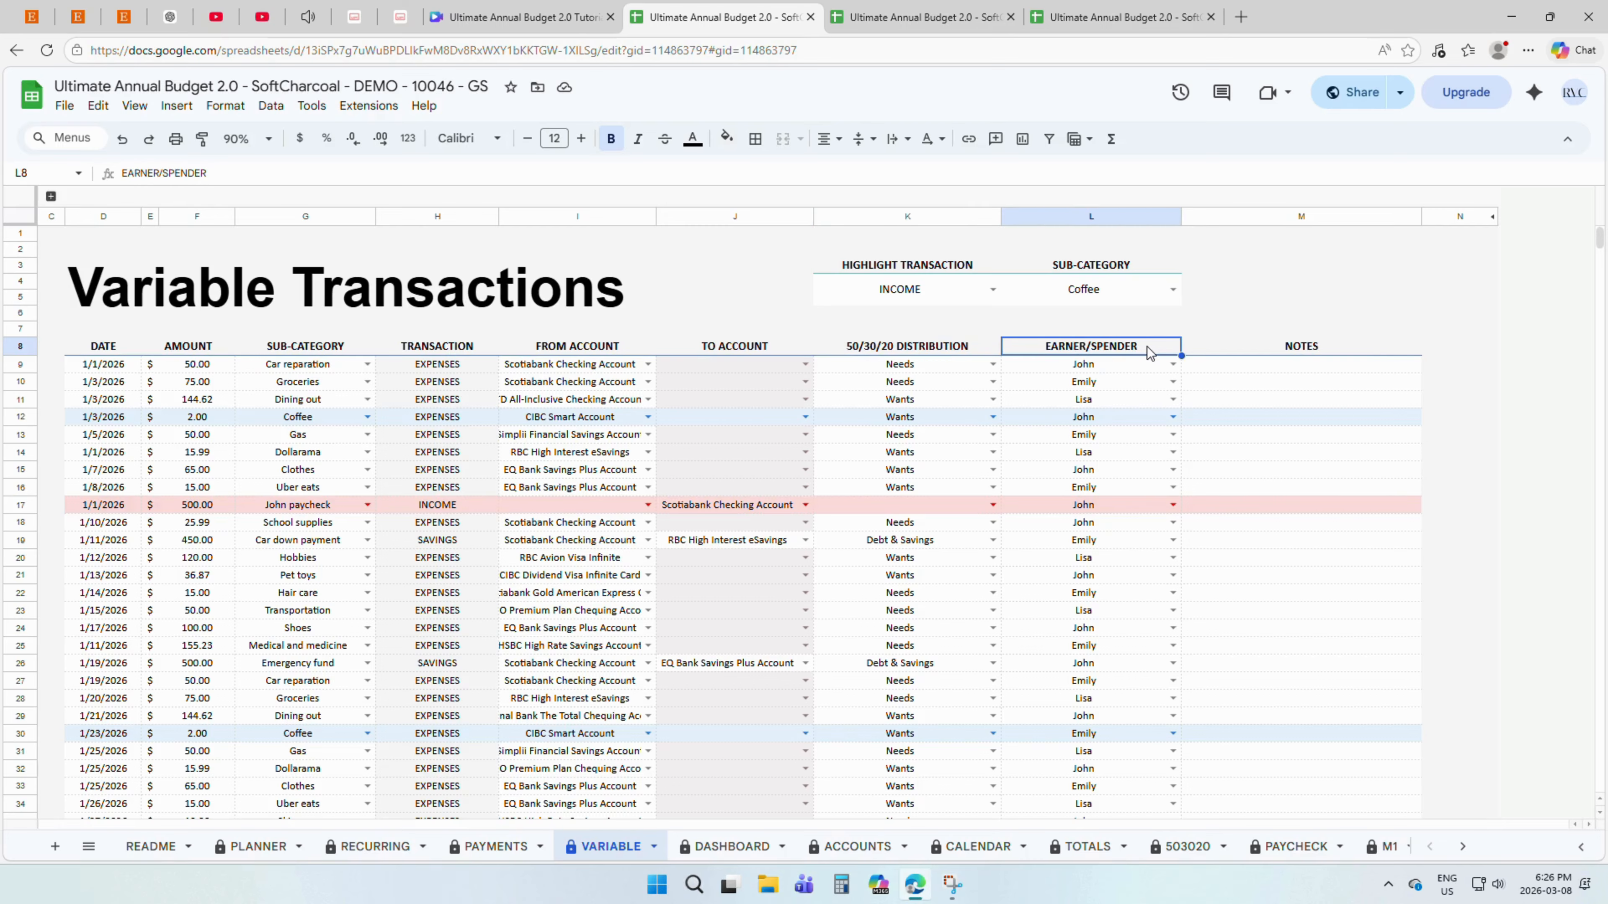
left_click(1197, 353)
- Choose the third listed person as EARNER/SPENDER for the 3/29/2026 Clothes expense in row 452, leaving its note blank
left_click(1173, 392)
left_click(1121, 457)
double_click(1211, 405)
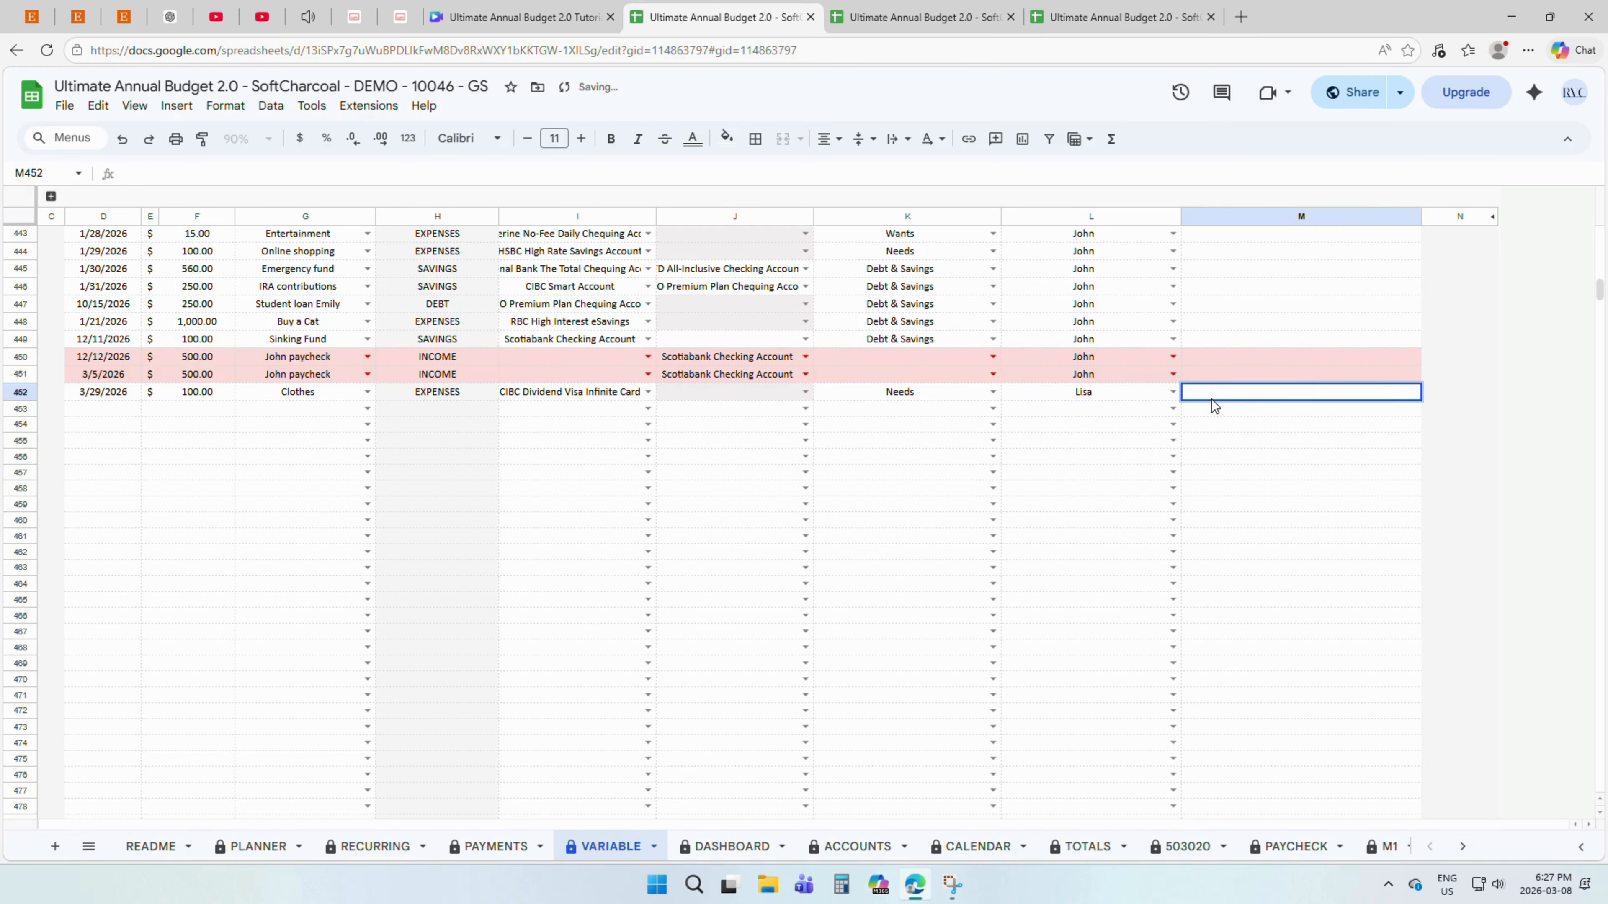
key("Return")
scroll(1212, 411, "up", 2)
scroll(1212, 412, "up", 20)
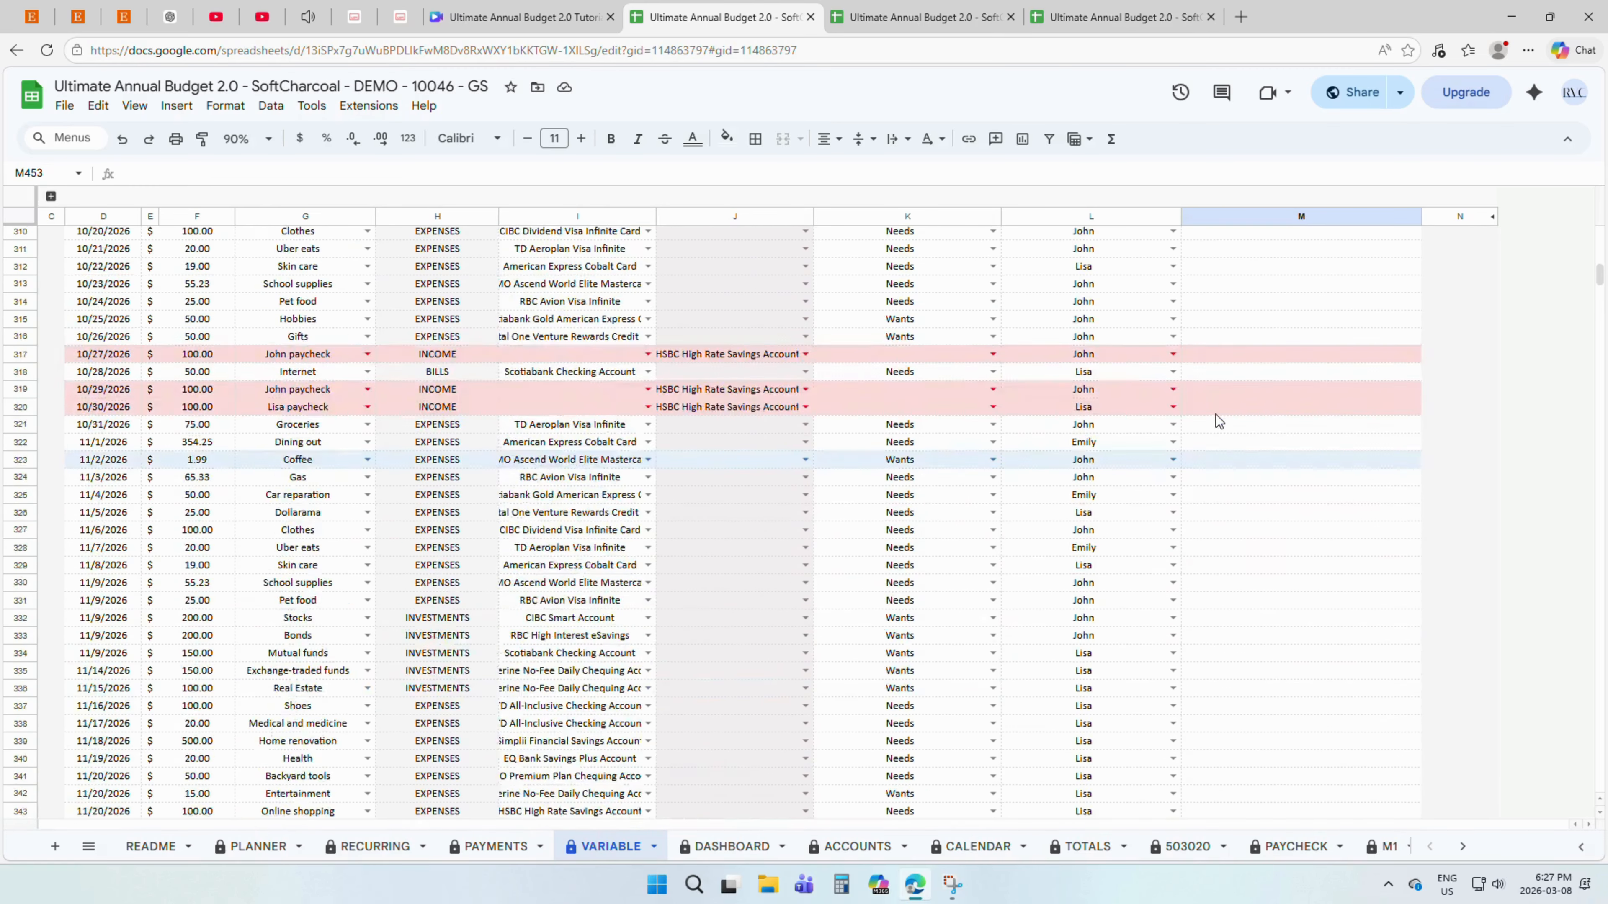
- On the DASHBOARD sheet, review the annual key figures from TOTAL INCOME to BEST SAVINGS MONTH and the UPCOMING PAYMENTS counters and list
scroll(1240, 410, "up", 20)
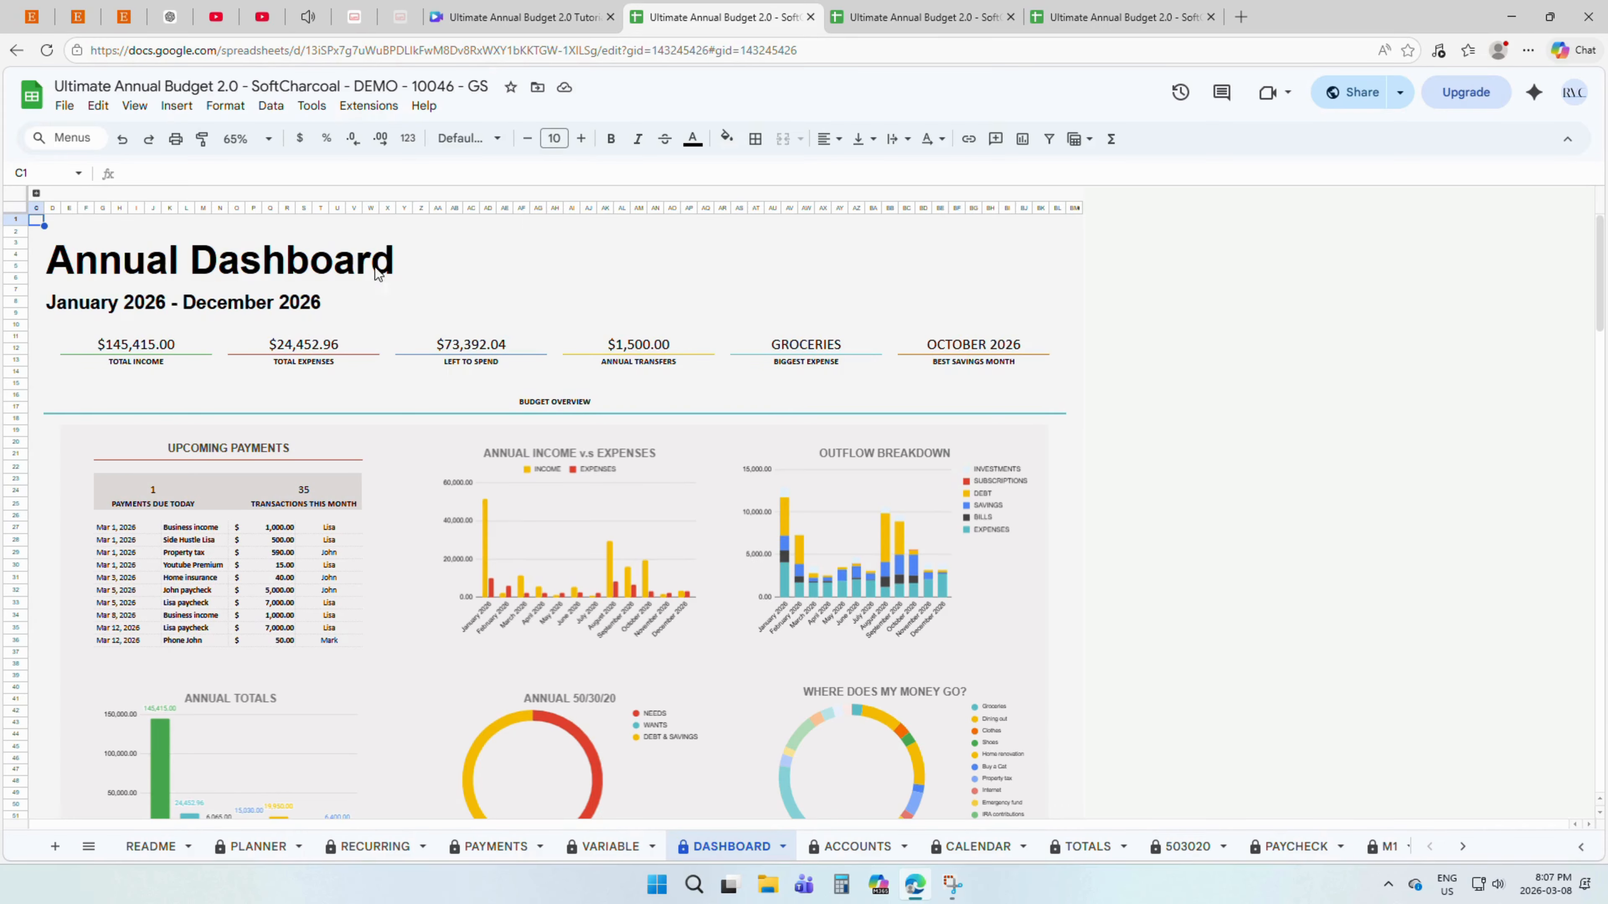
left_click_drag(178, 373, 986, 351)
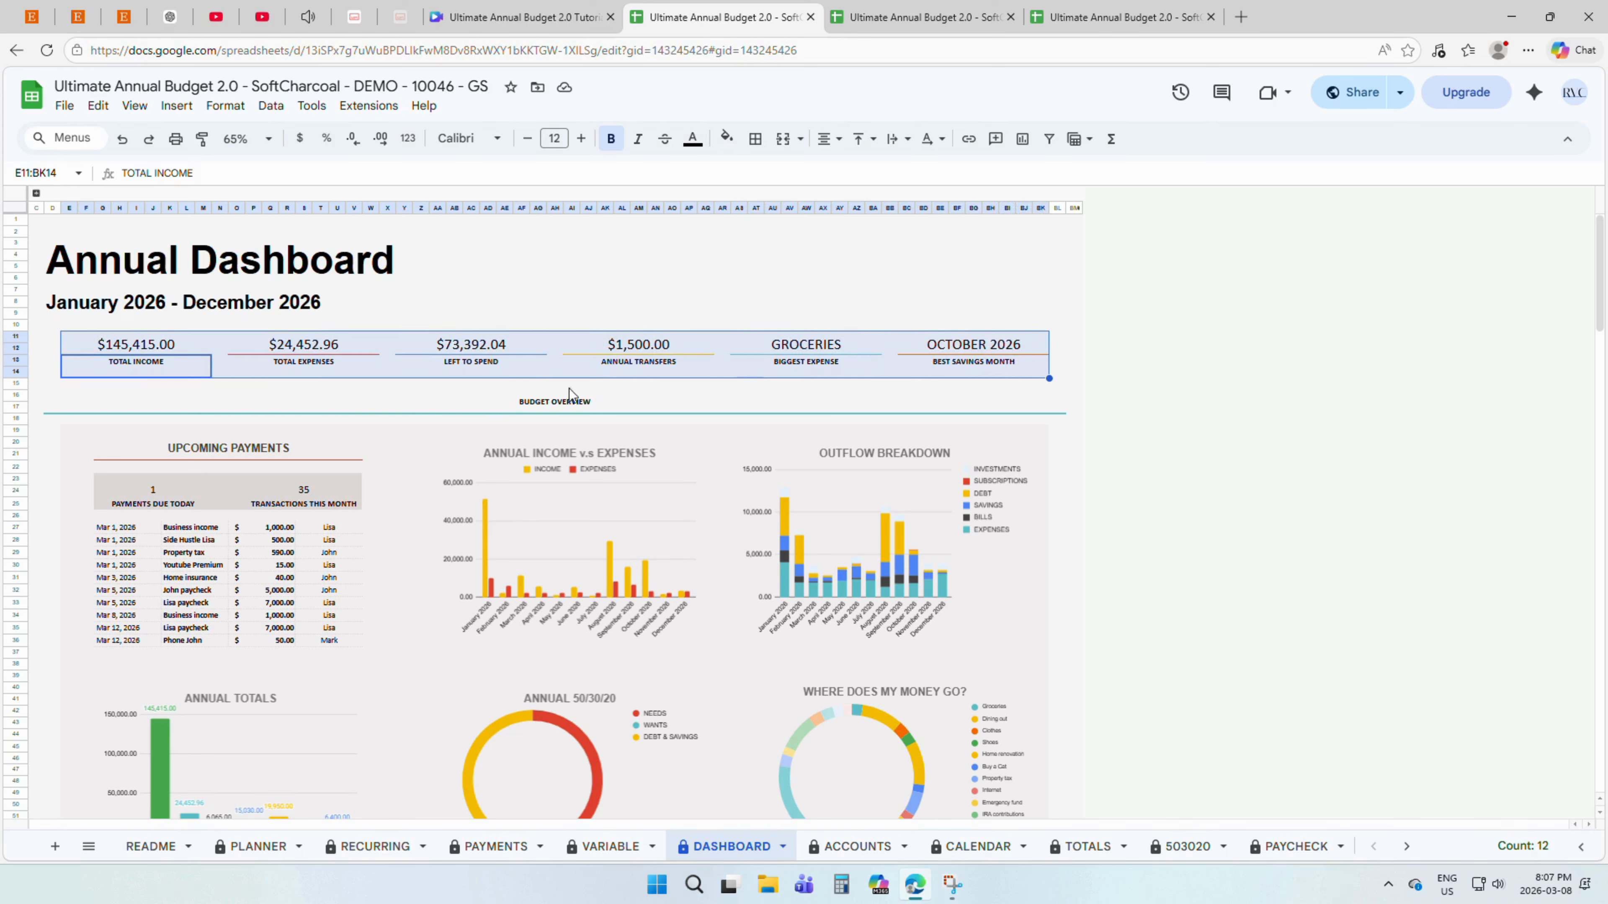
left_click(354, 455)
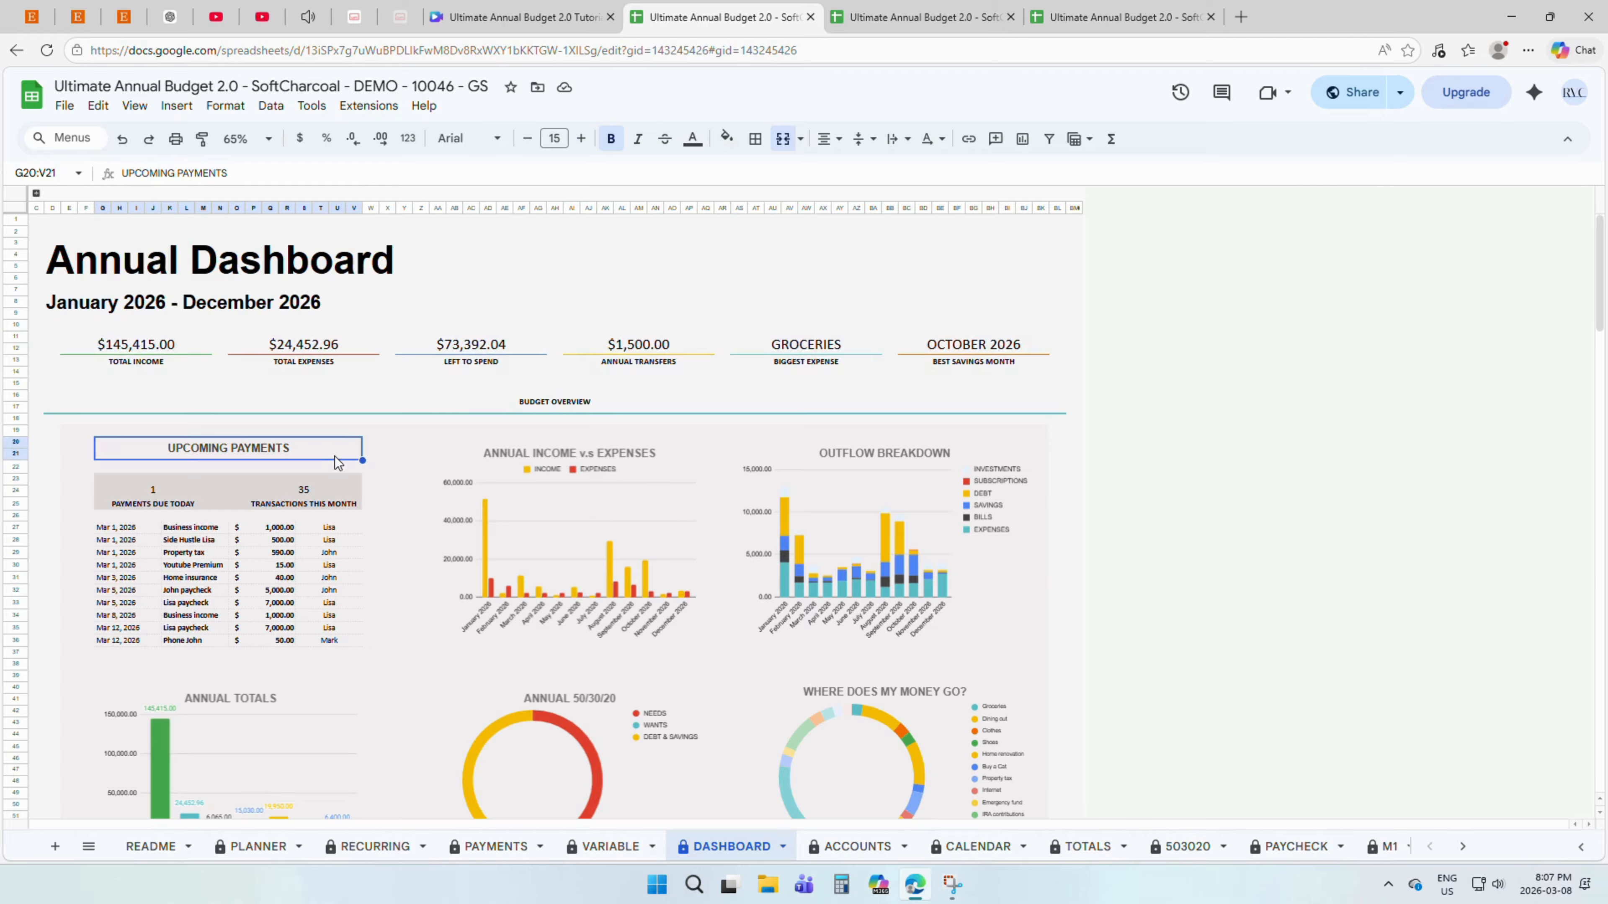
left_click_drag(139, 489, 261, 507)
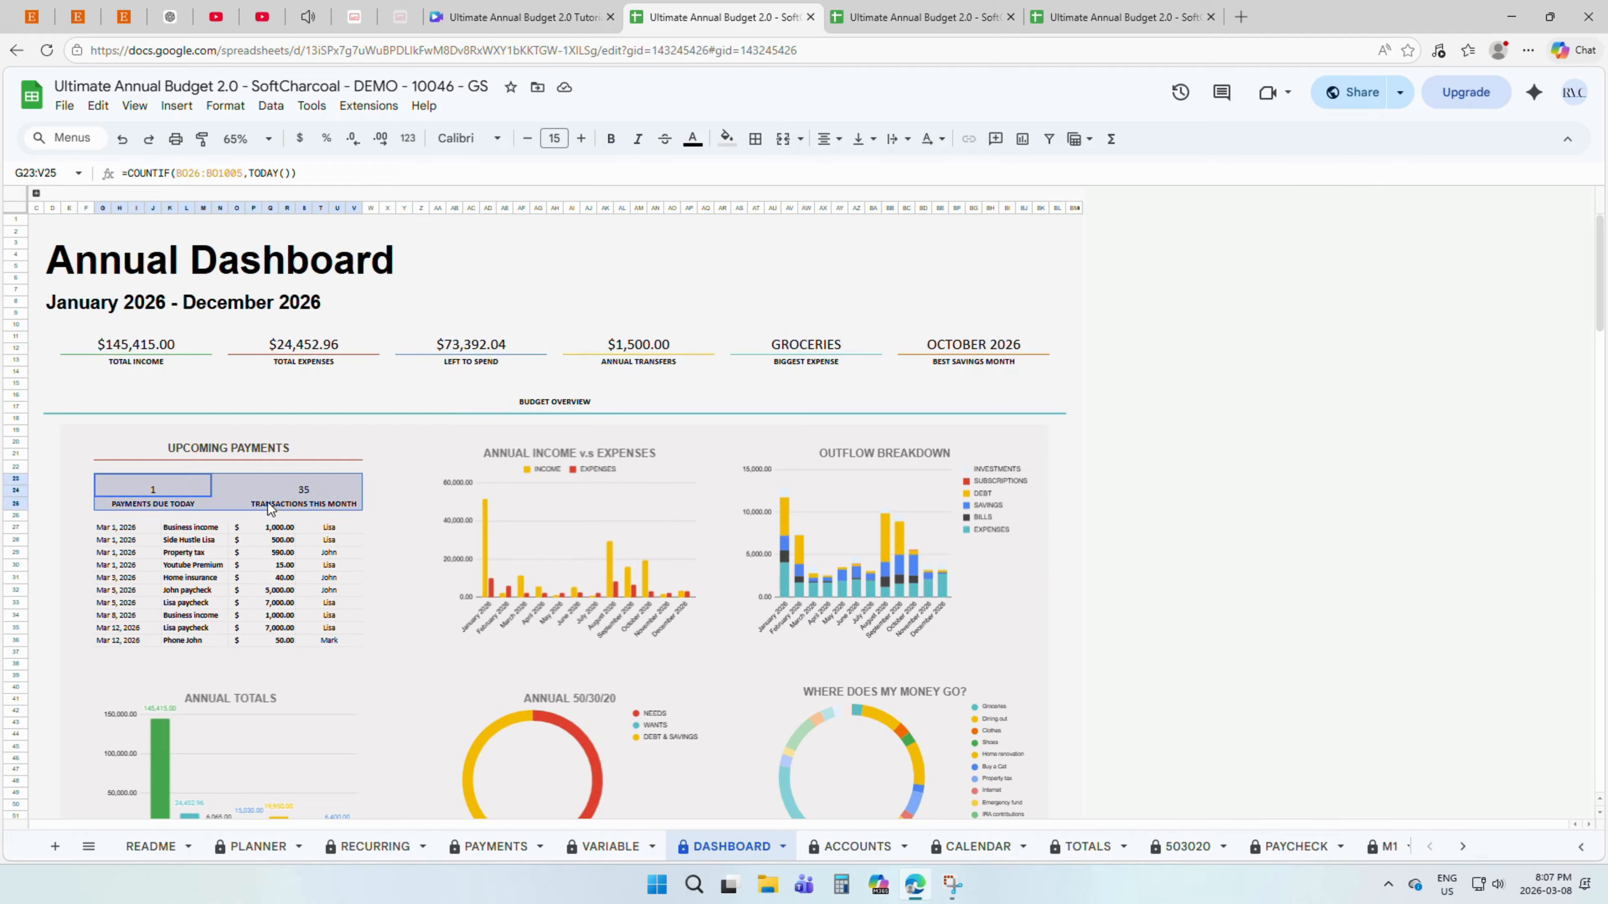
left_click_drag(124, 528, 323, 643)
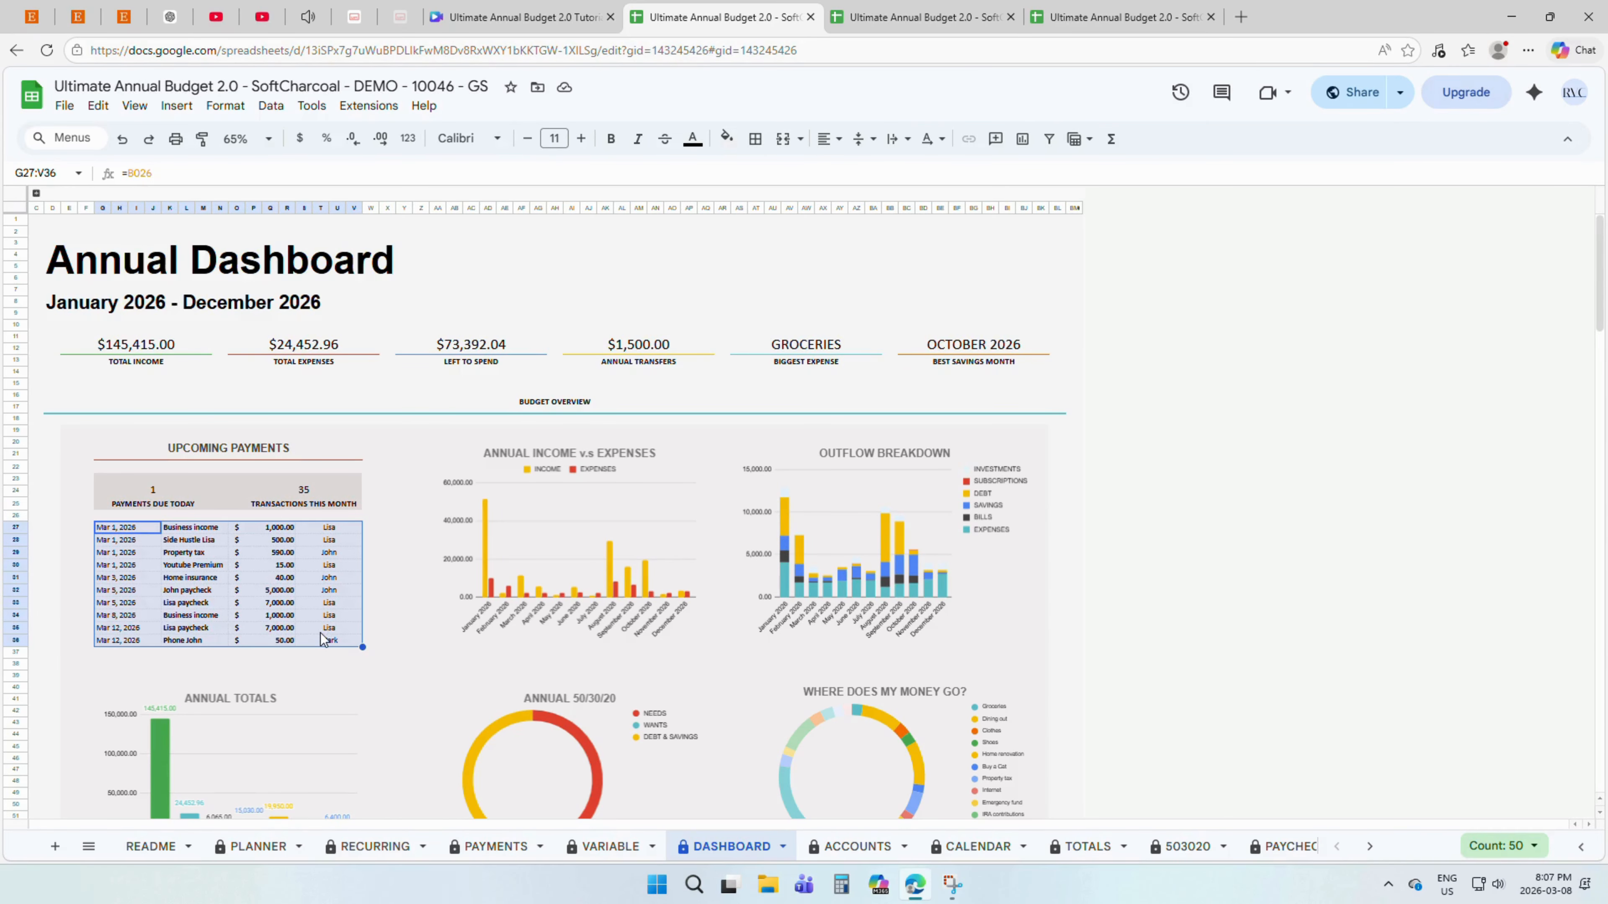
- Examine the dashboard's budget overview charts and the SINKING FUNDS OVERVIEW, DEBT SUMMARY and NET WORTH SUMMARY sections
scroll(324, 633, "down", 3)
scroll(359, 494, "down", 1)
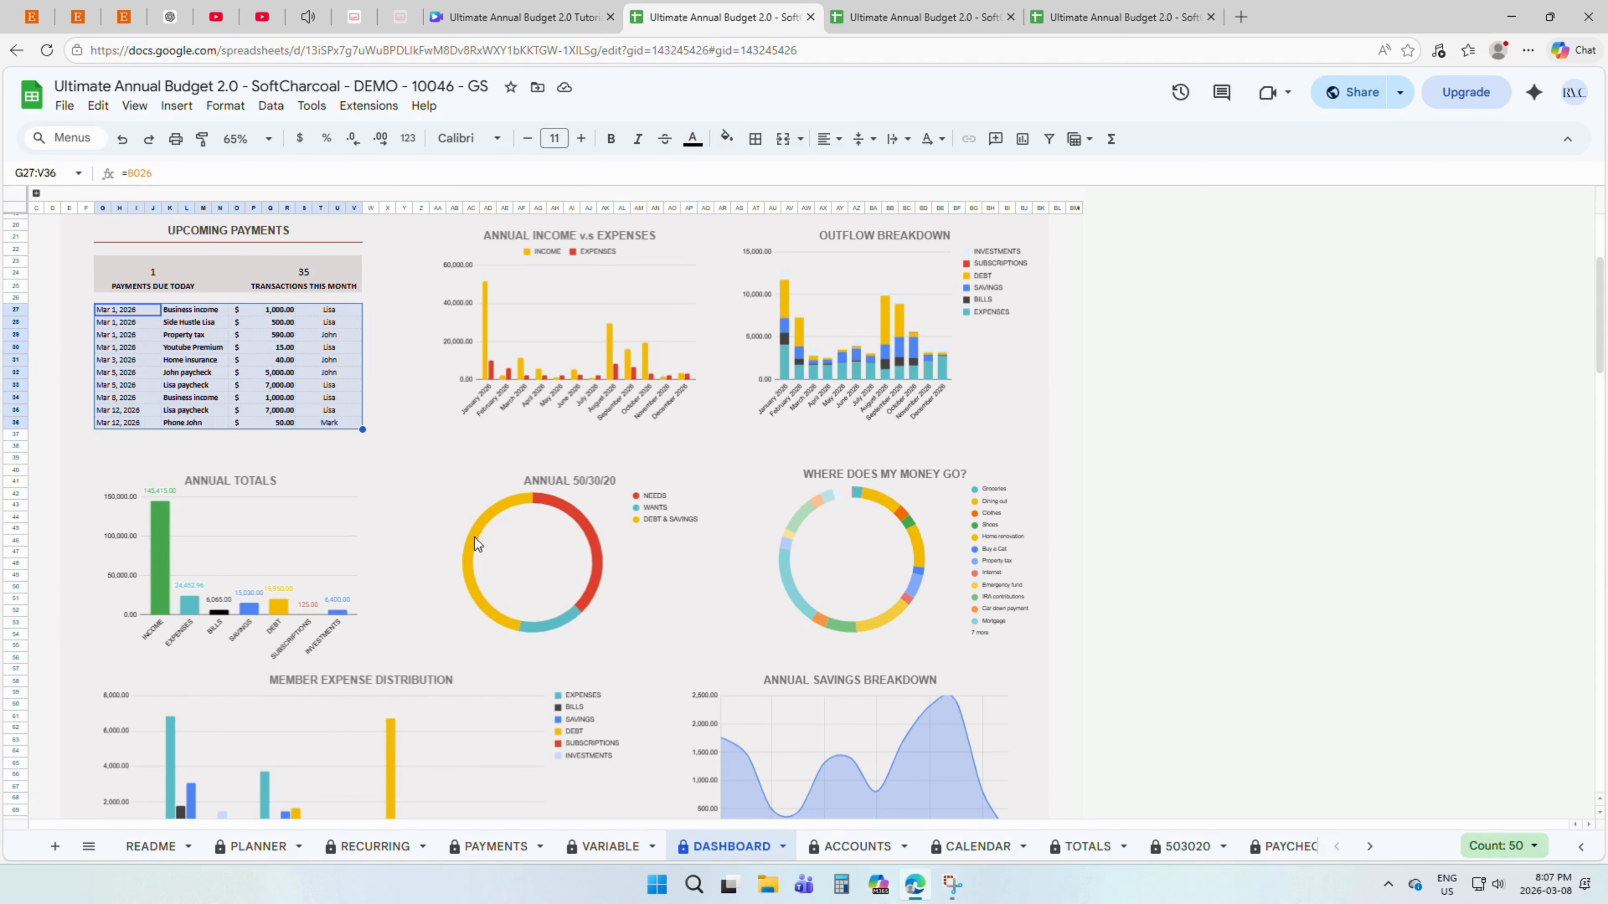
scroll(658, 526, "down", 1)
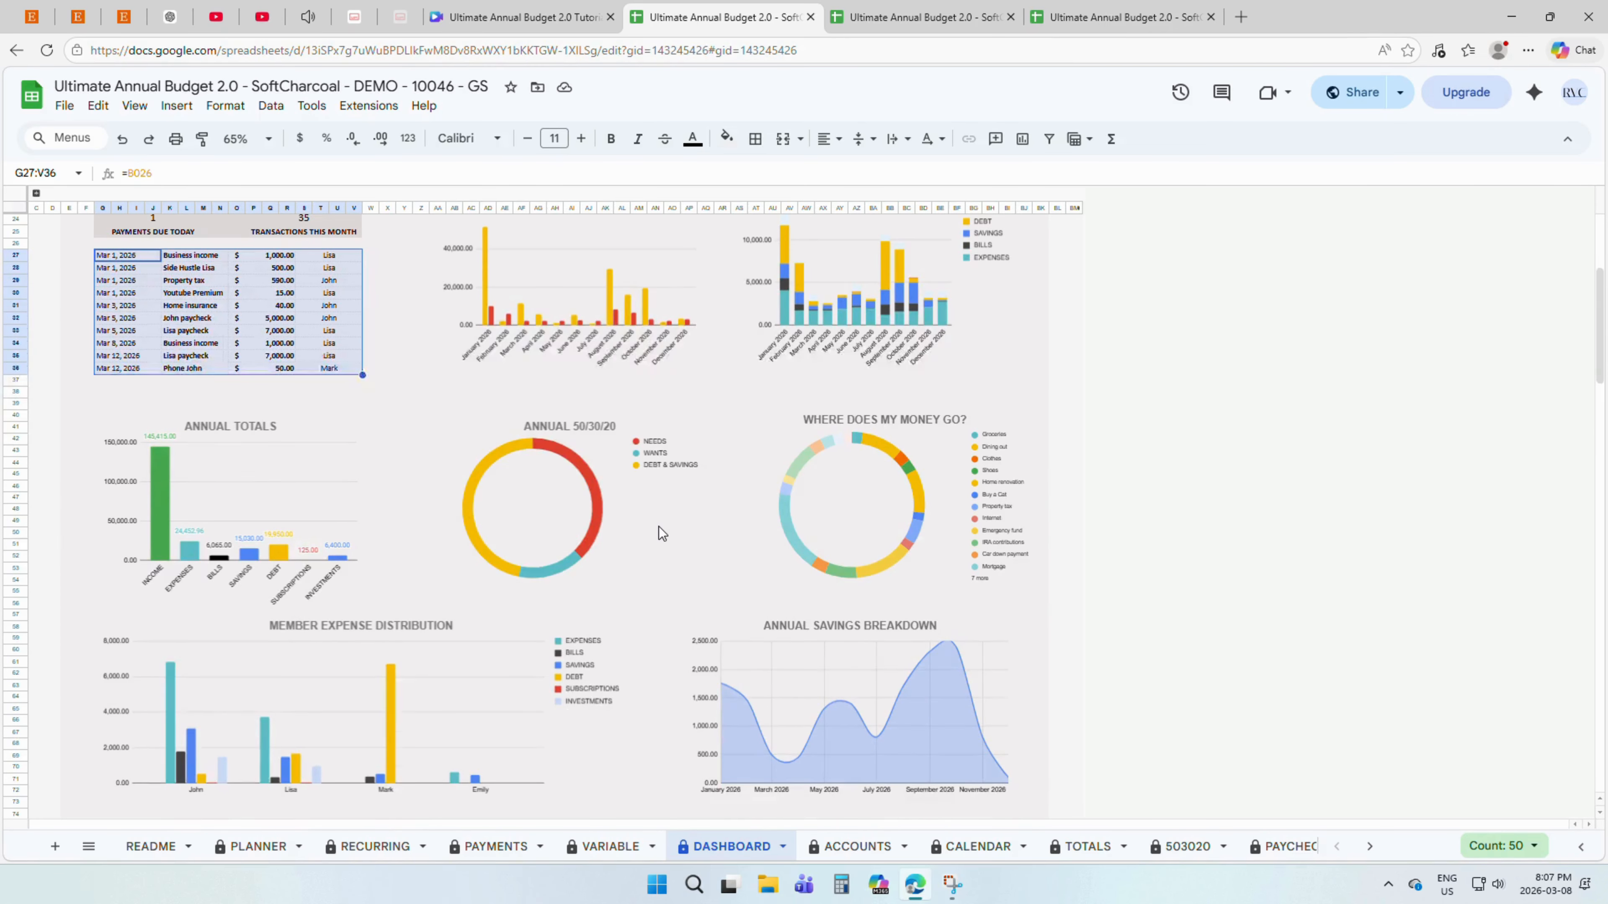
scroll(659, 527, "down", 9)
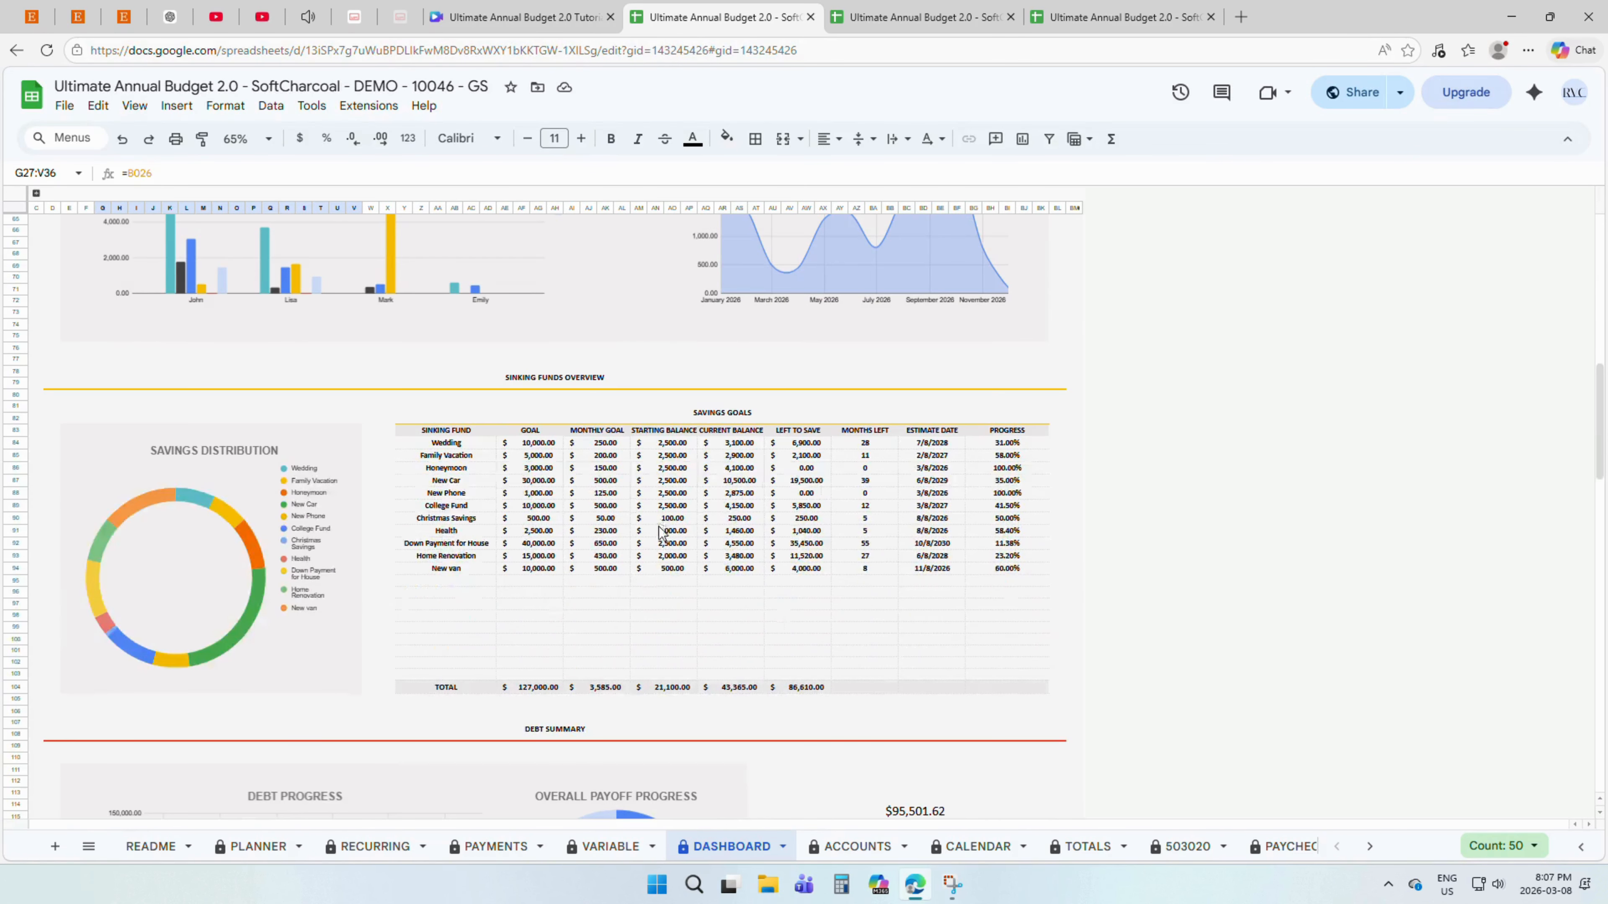
left_click(618, 378)
scroll(627, 373, "down", 7)
left_click(634, 353)
scroll(636, 367, "down", 5)
left_click(642, 413)
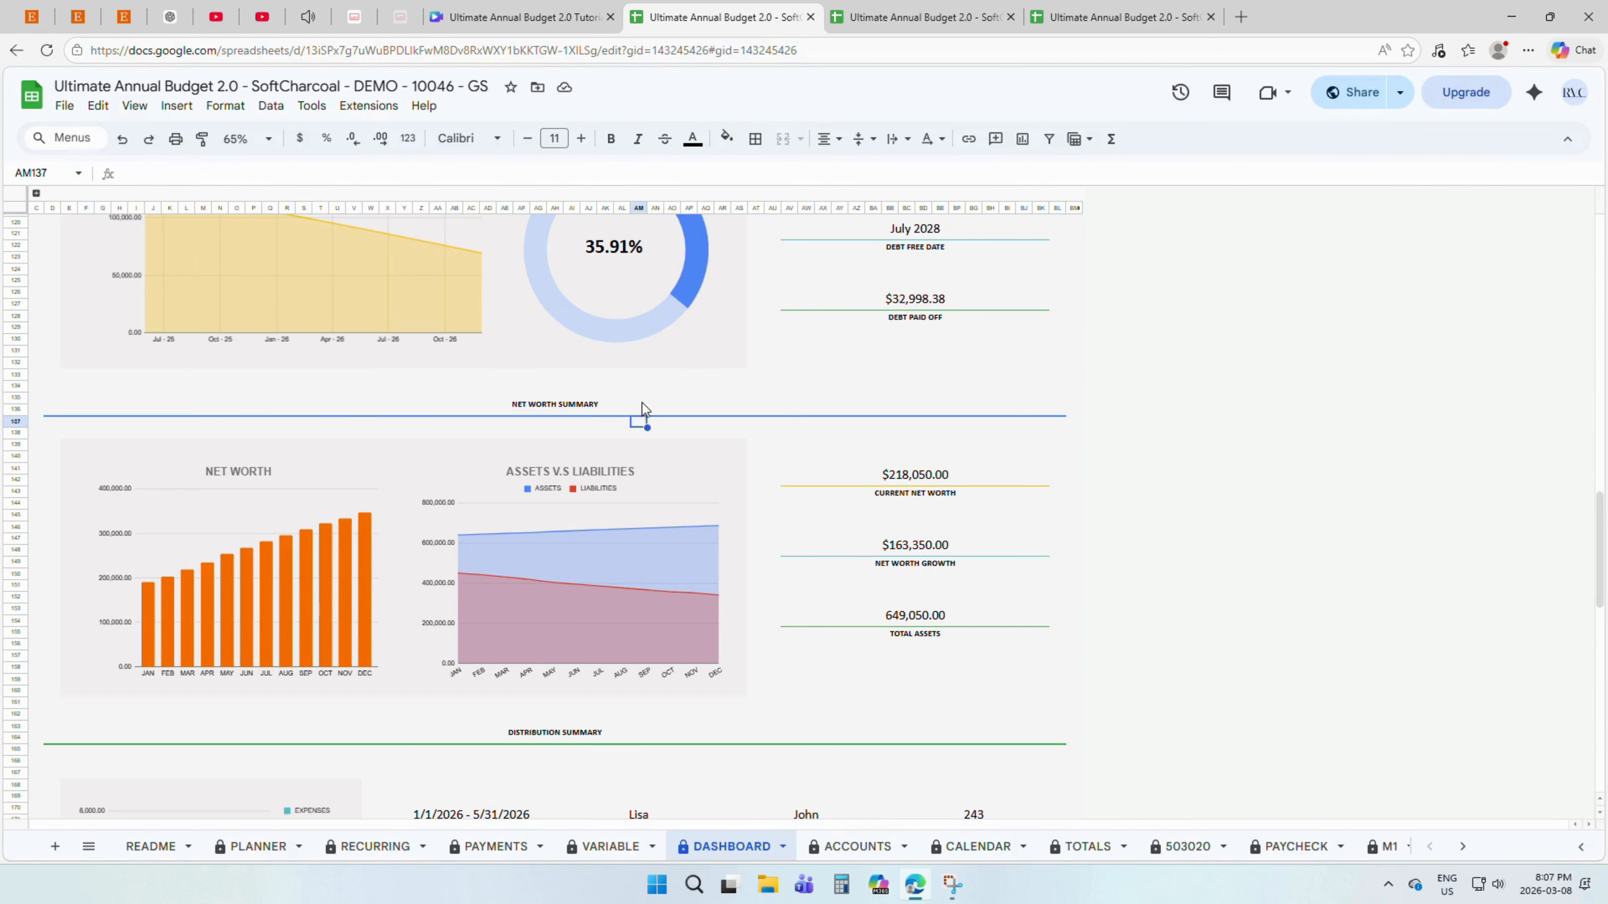
- Examine the DISTRIBUTION SUMMARY, 50/30/20 SUMMARY and ACCOUNTS SUMMARY sections of the dashboard
scroll(643, 408, "down", 1)
scroll(646, 386, "down", 5)
left_click(651, 363)
scroll(654, 357, "down", 6)
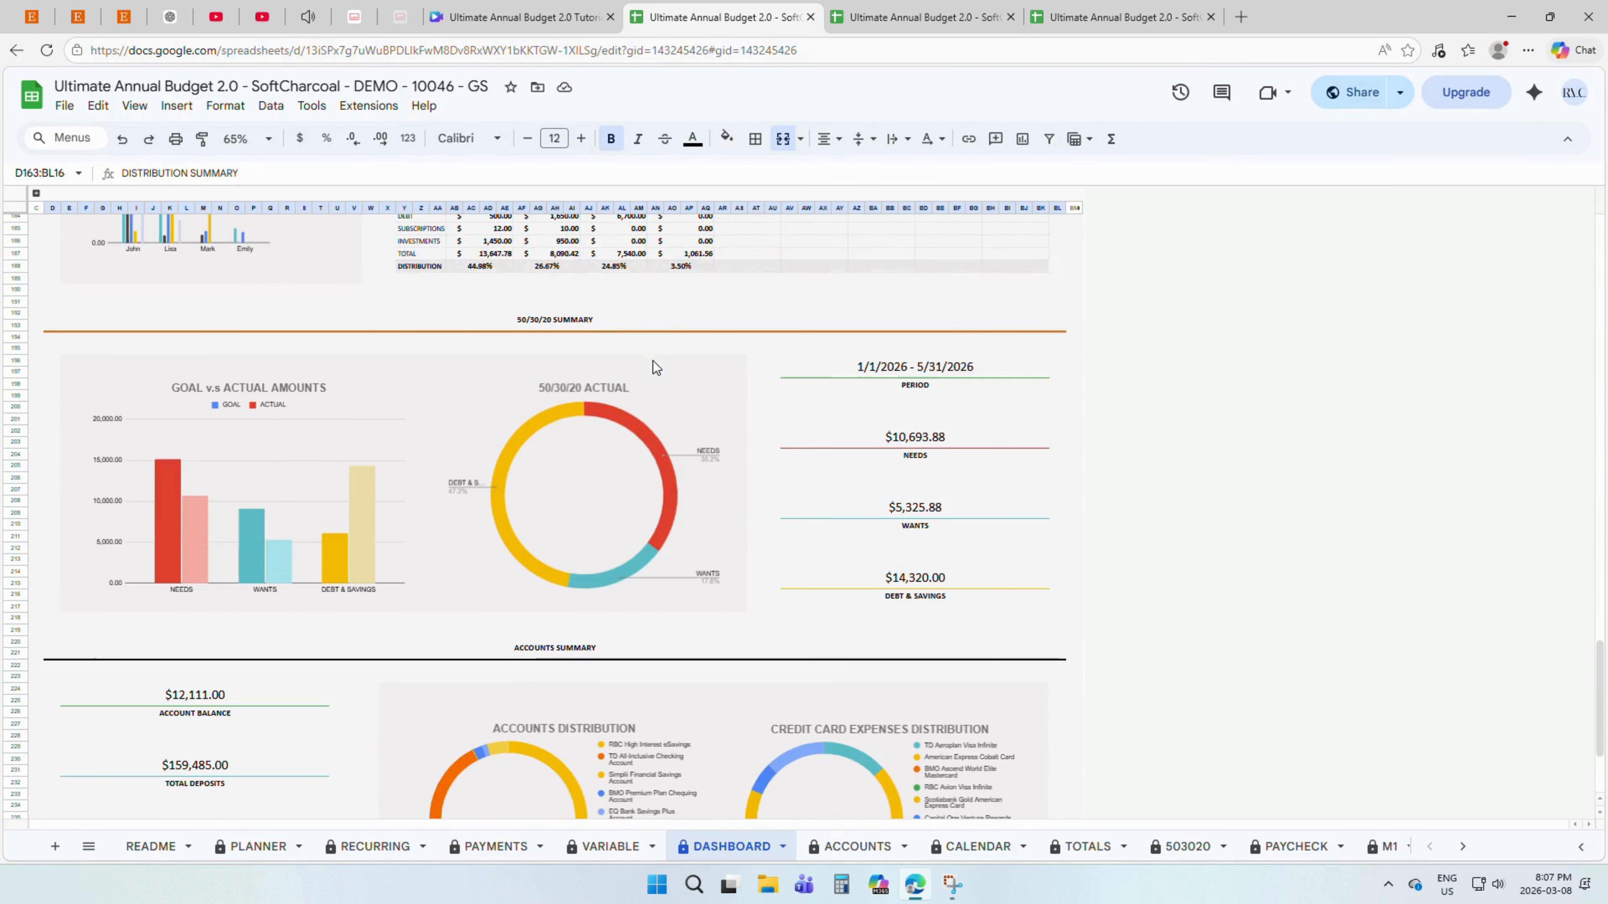
left_click(674, 319)
scroll(659, 411, "down", 3)
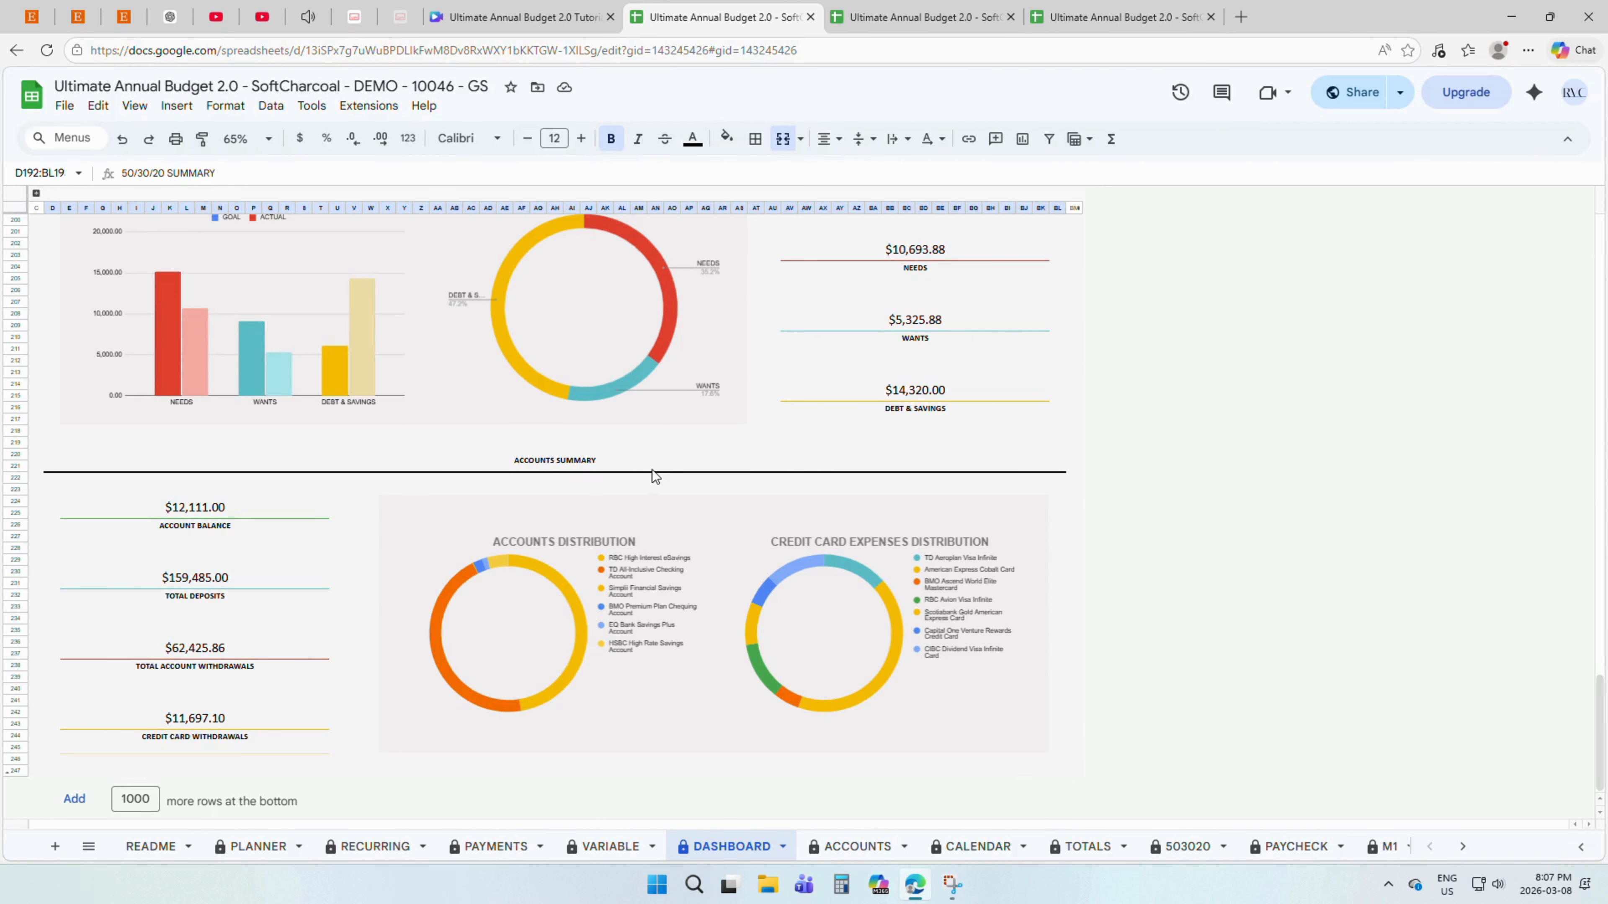
left_click(654, 472)
scroll(653, 468, "up", 15)
scroll(653, 466, "up", 20)
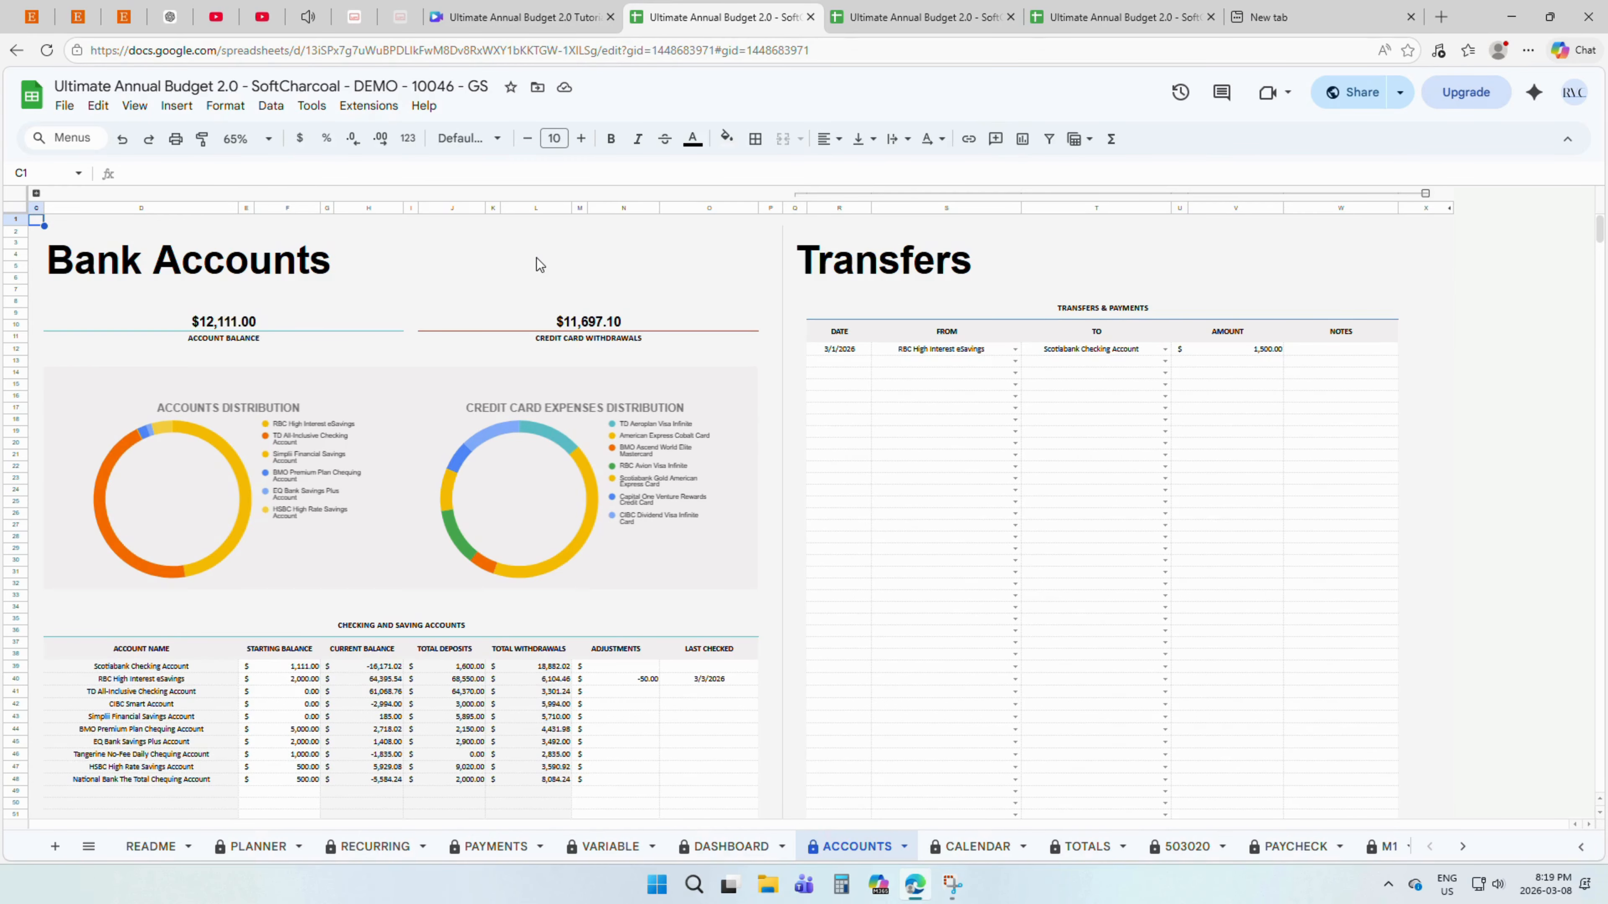
- On the ACCOUNTS sheet, review the ACCOUNT BALANCE and CREDIT CARD WITHDRAWALS figures and the listed account and credit card names
left_click_drag(370, 316, 443, 343)
scroll(443, 342, "down", 5)
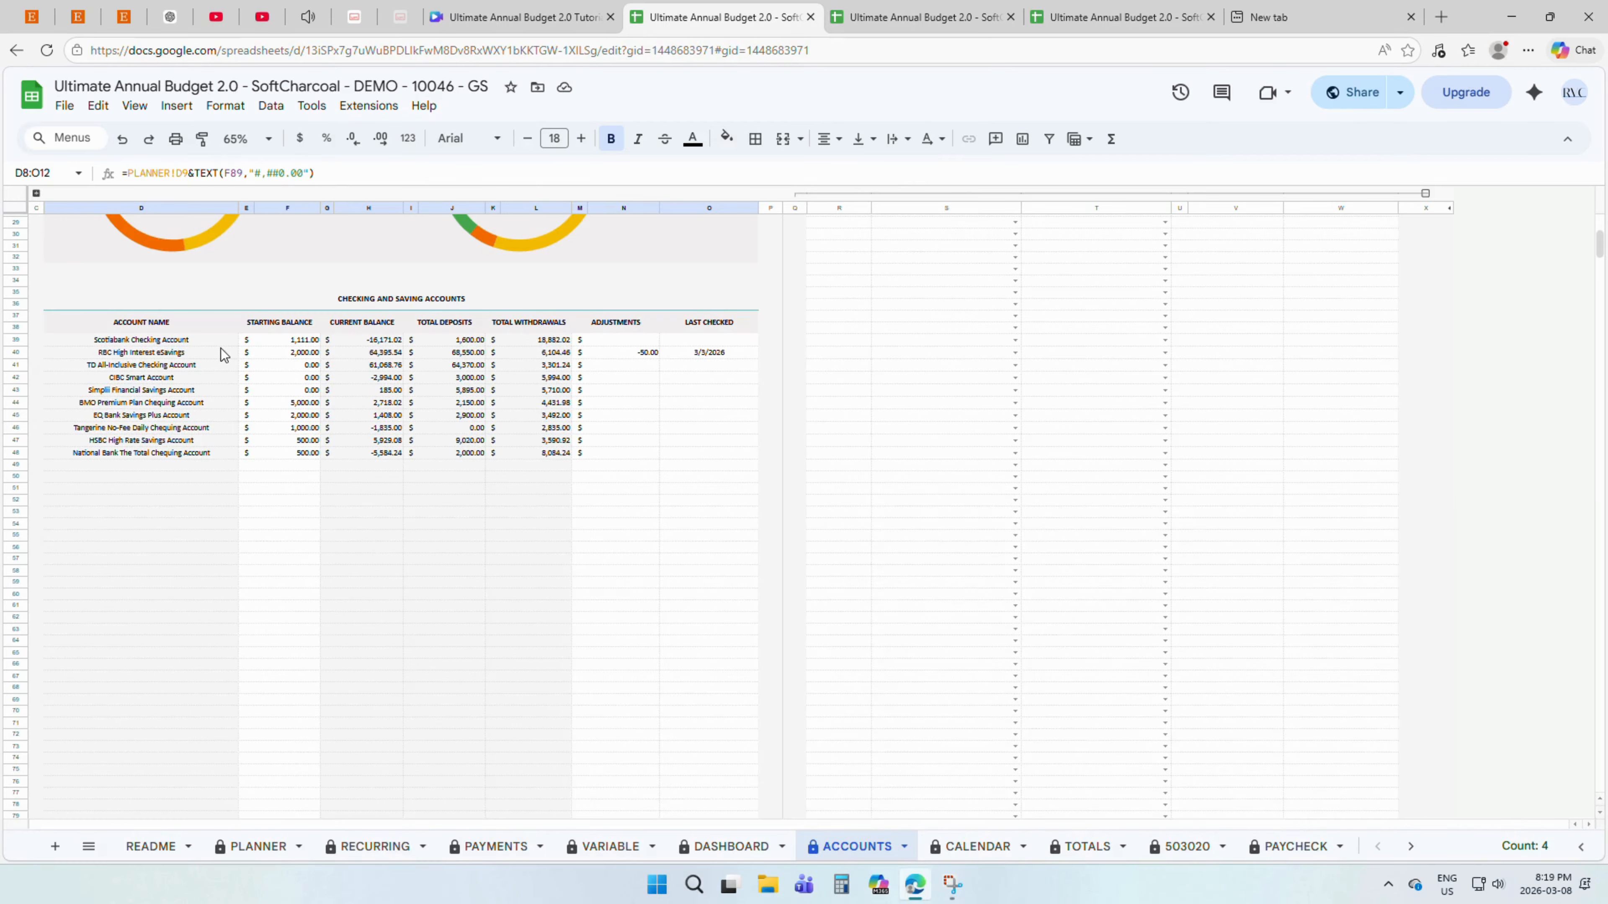
left_click(218, 345)
left_click_drag(218, 345, 197, 753)
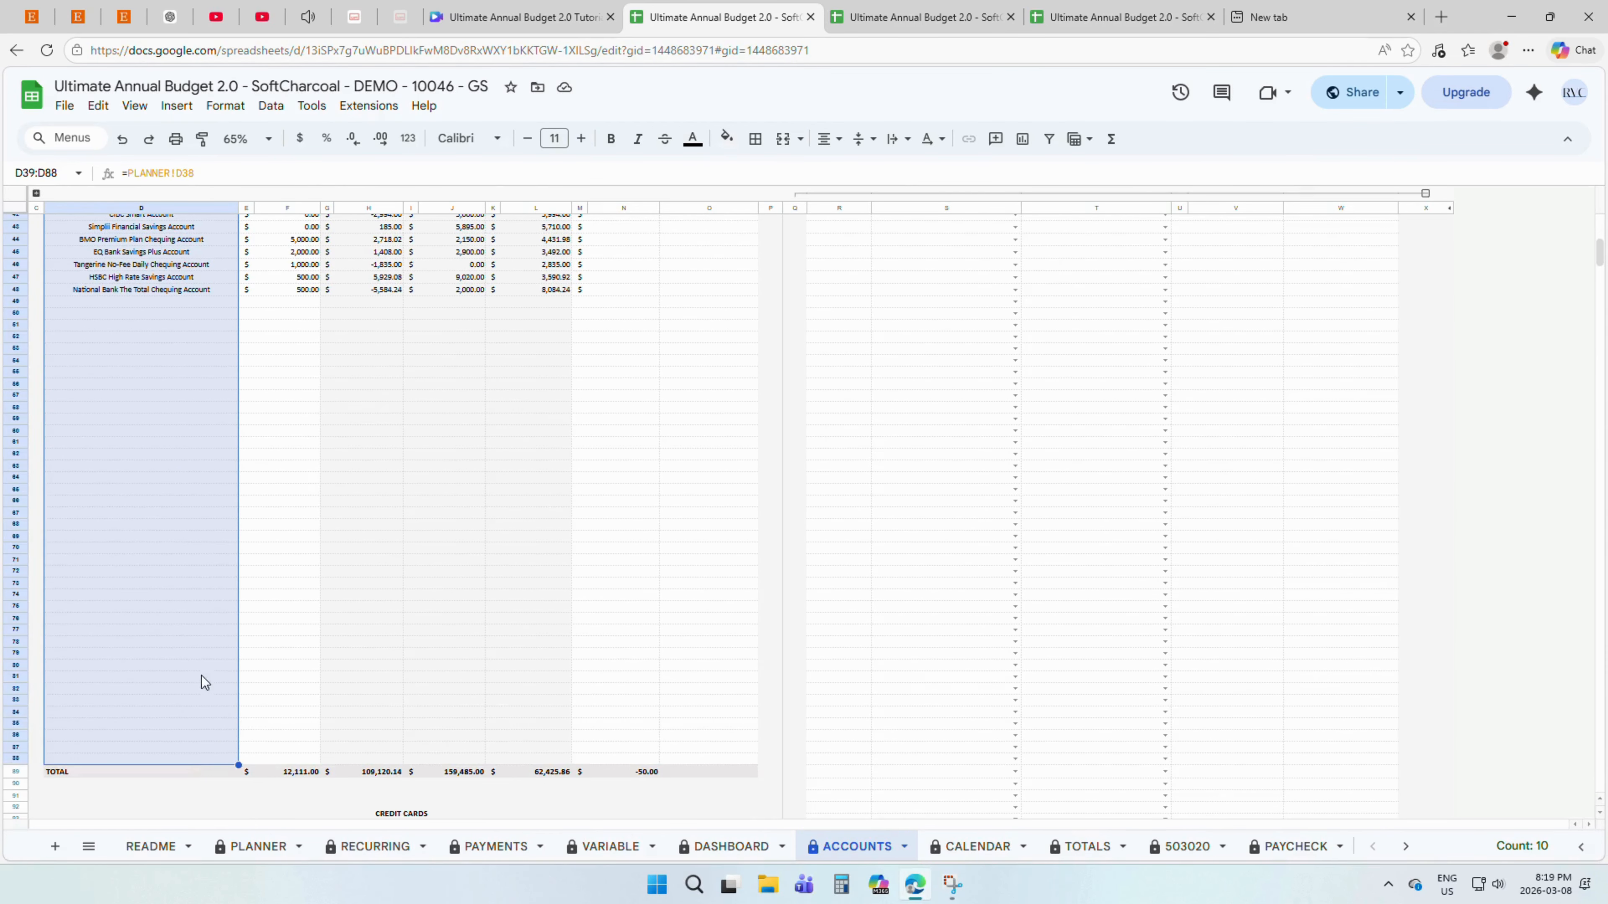
scroll(194, 560, "down", 5)
left_click_drag(187, 419, 187, 714)
scroll(187, 481, "down", 4)
scroll(190, 684, "up", 10)
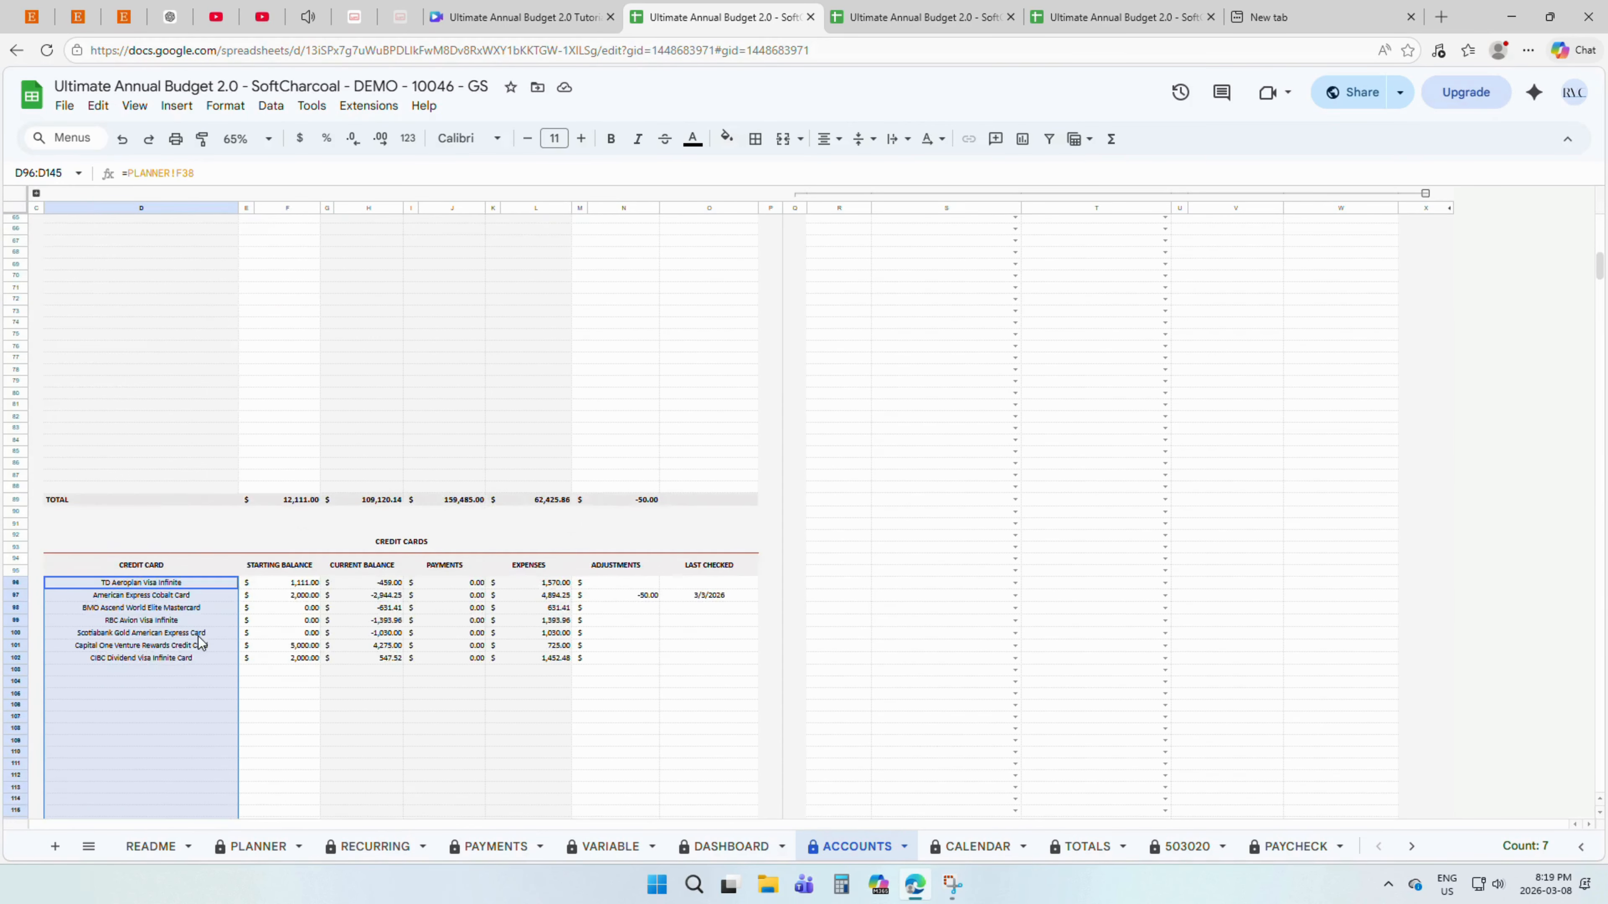
scroll(201, 643, "up", 6)
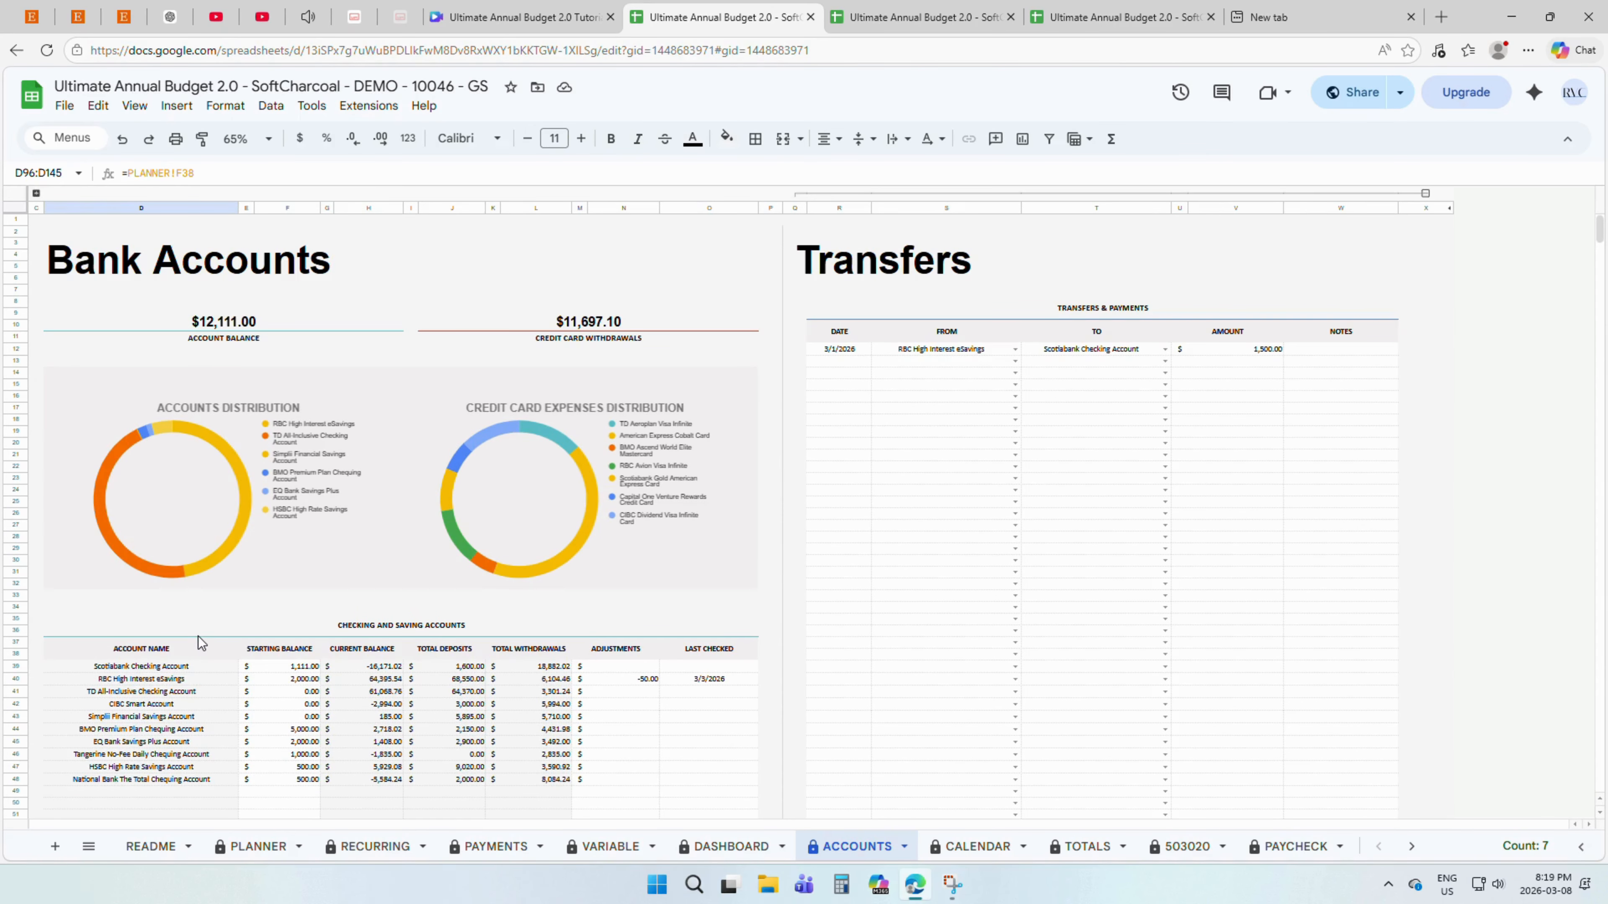
- Review the STARTING BALANCE, ADJUSTMENTS, LAST CHECKED, CURRENT BALANCE, TOTAL DEPOSITS and TOTAL WITHDRAWALS columns of the checking and saving accounts table
scroll(273, 667, "down", 5)
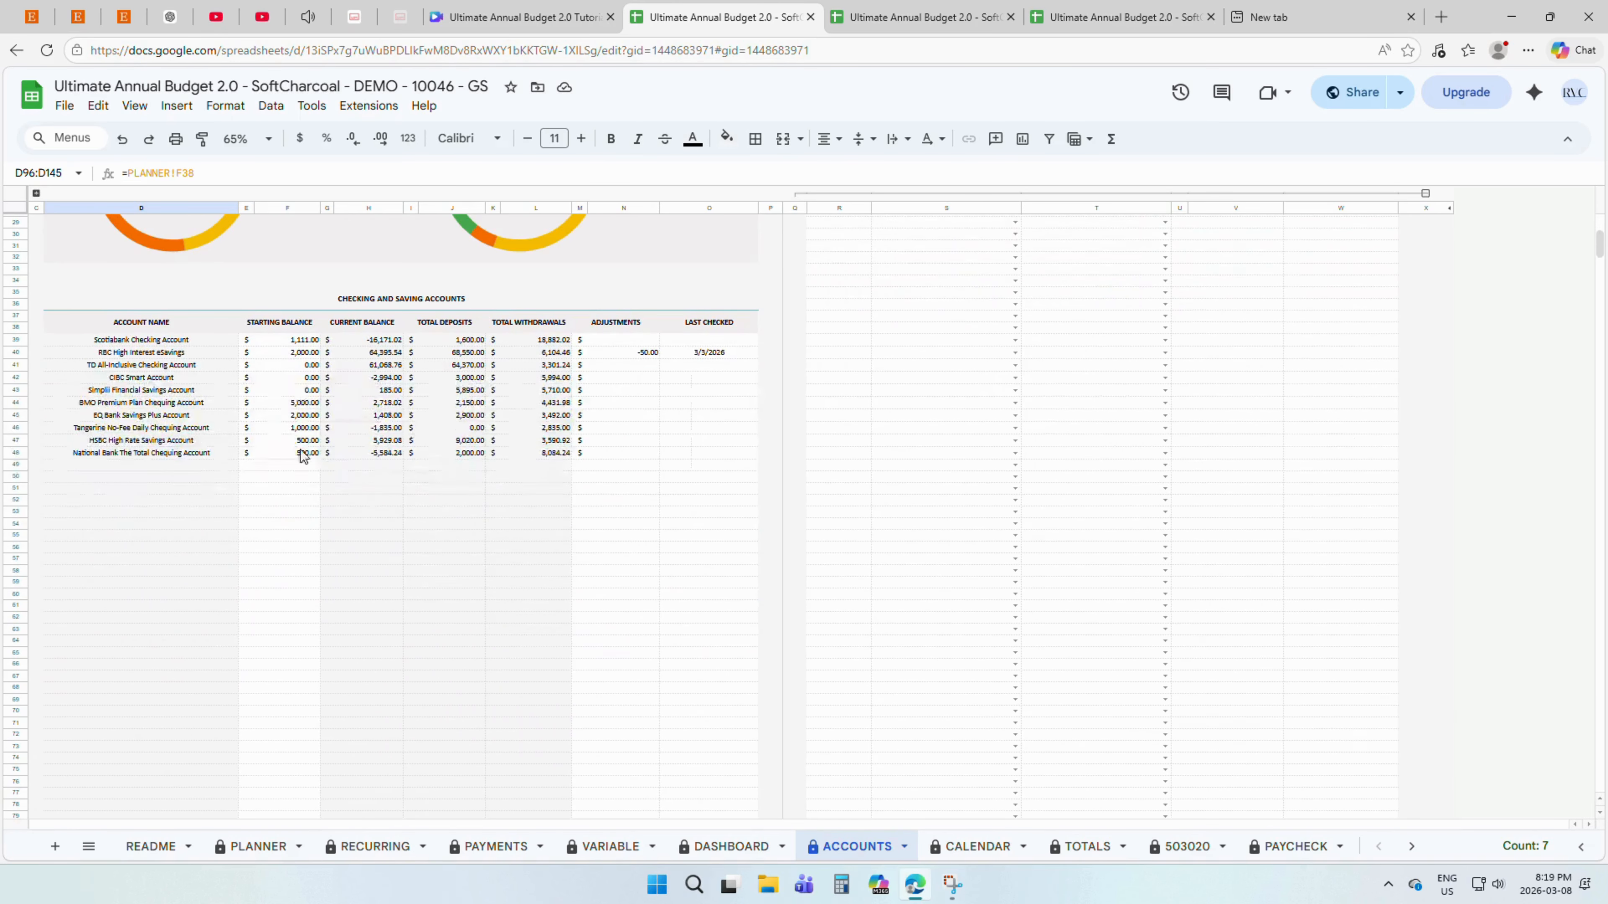
left_click_drag(276, 331, 283, 767)
scroll(292, 716, "up", 3)
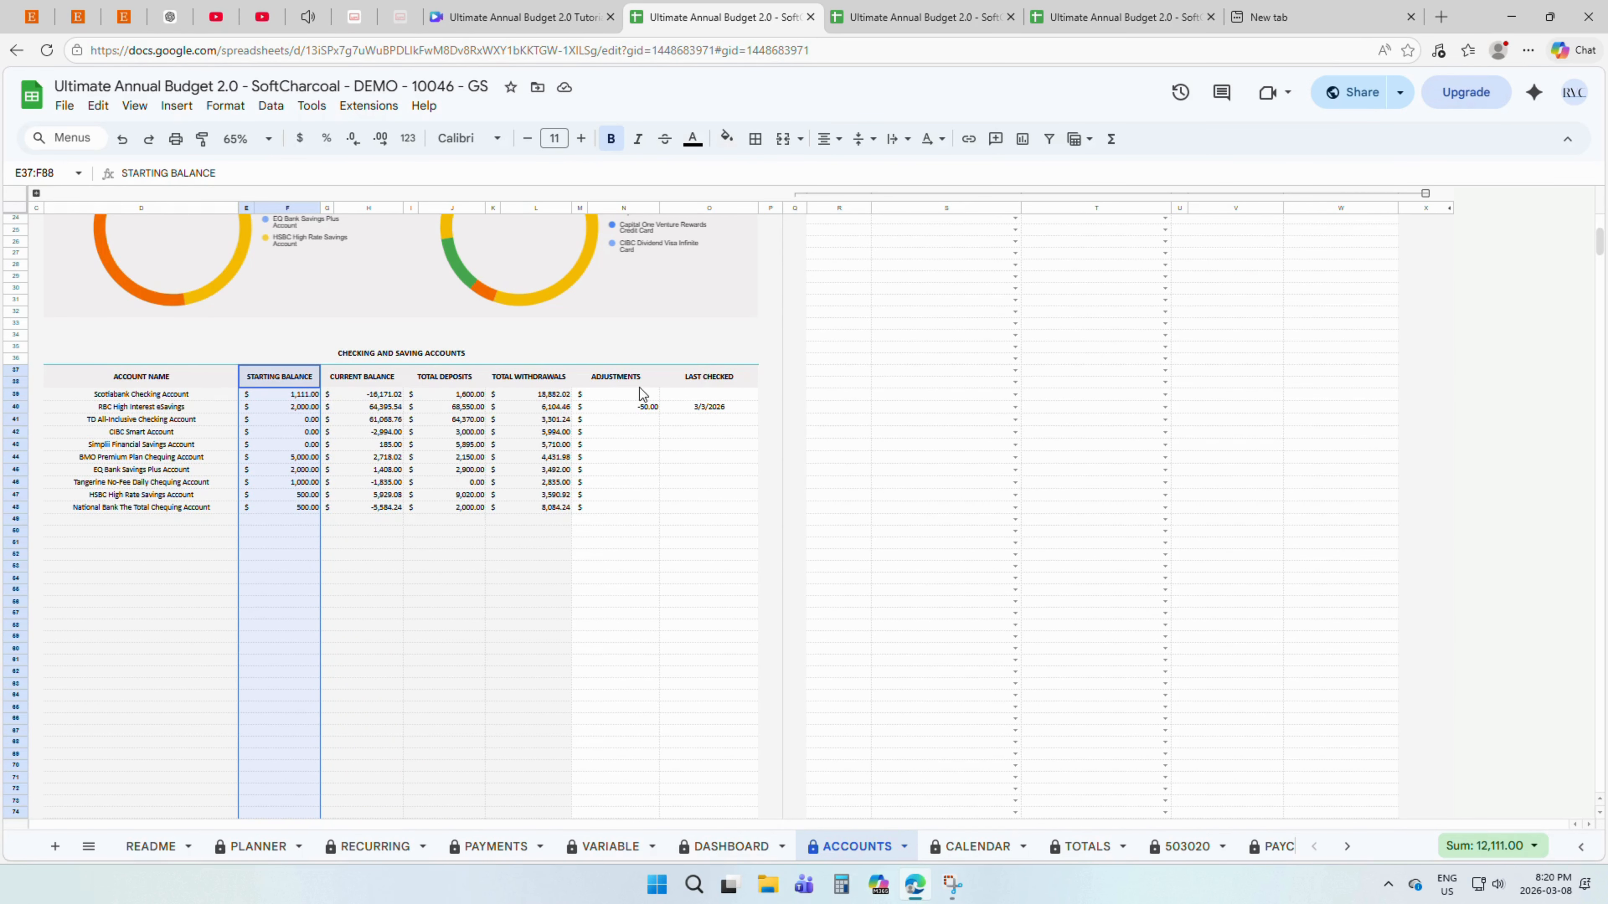
left_click_drag(638, 395, 638, 509)
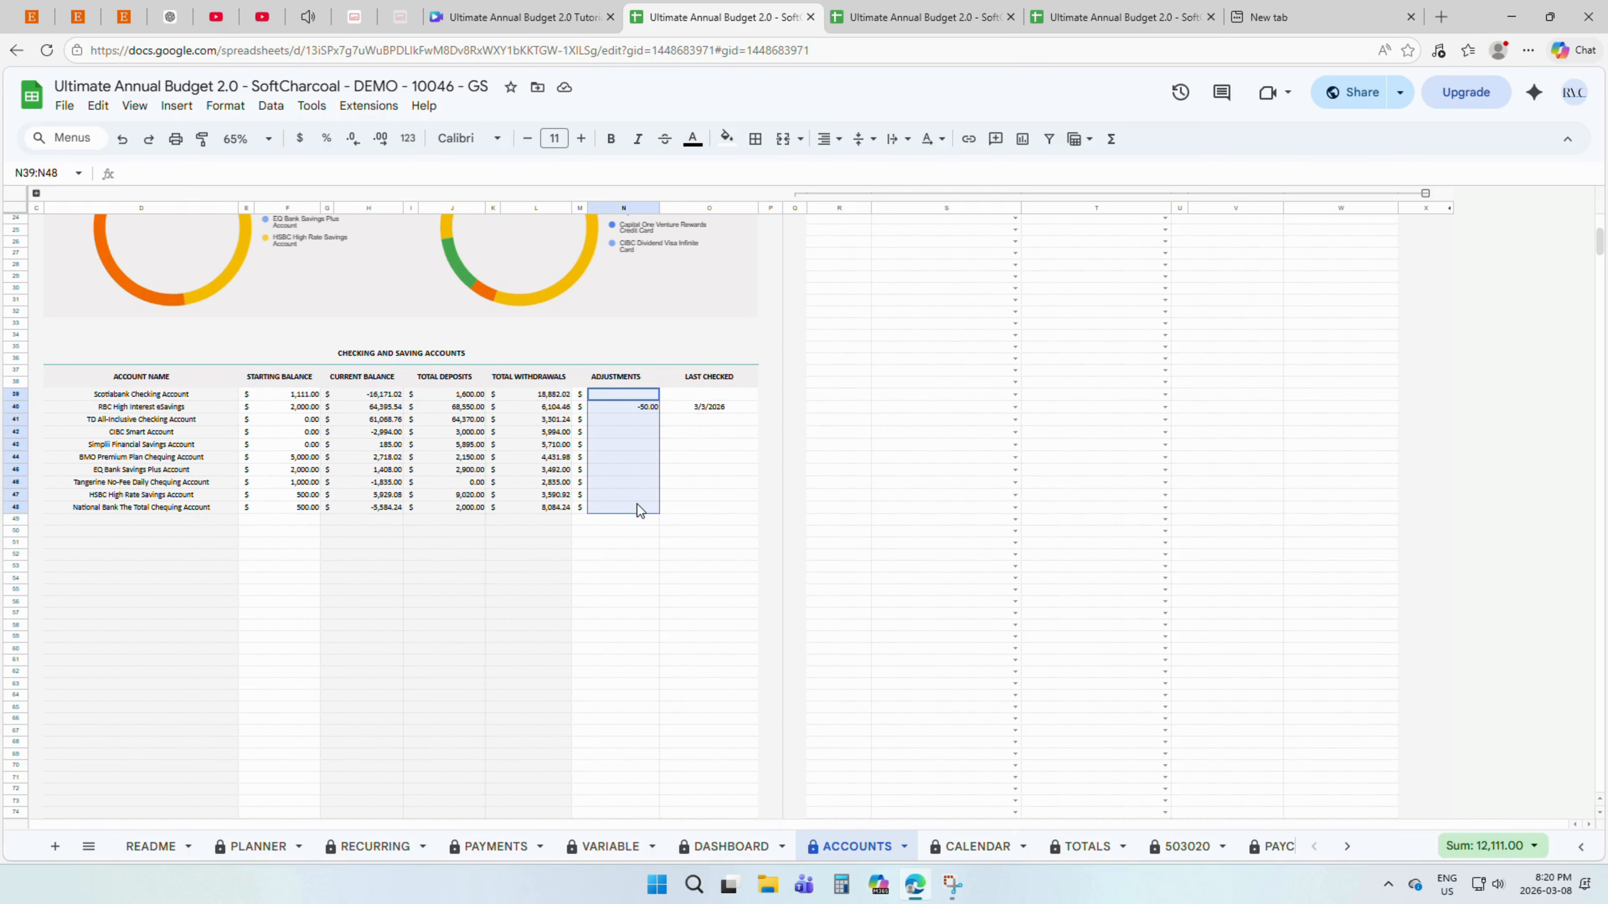
left_click_drag(728, 378, 723, 538)
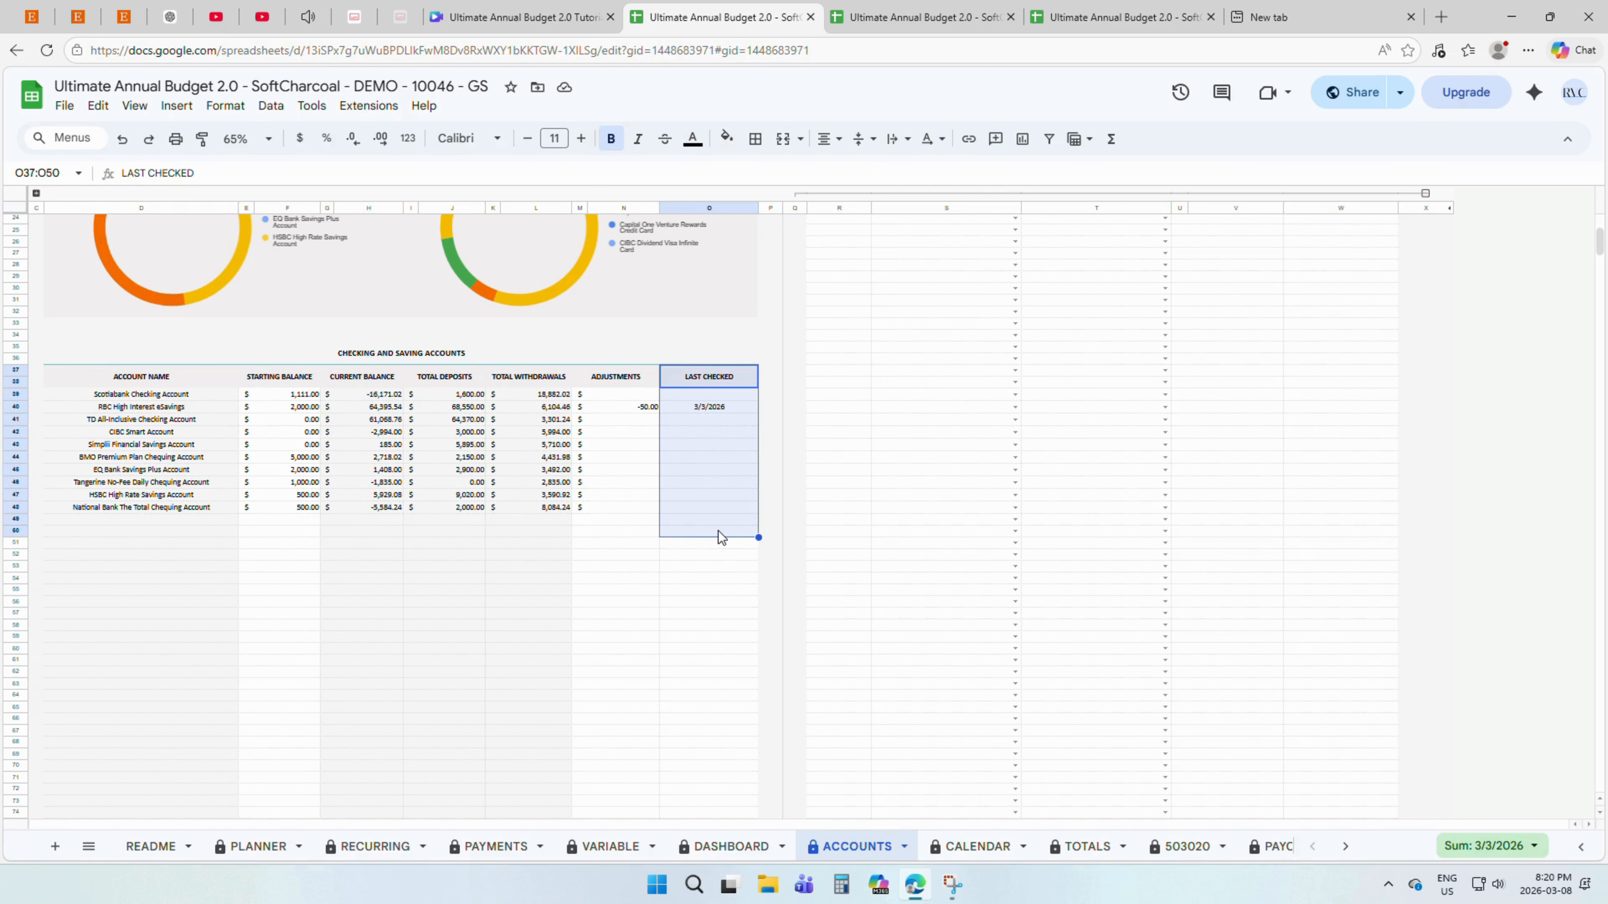
scroll(719, 538, "up", 1)
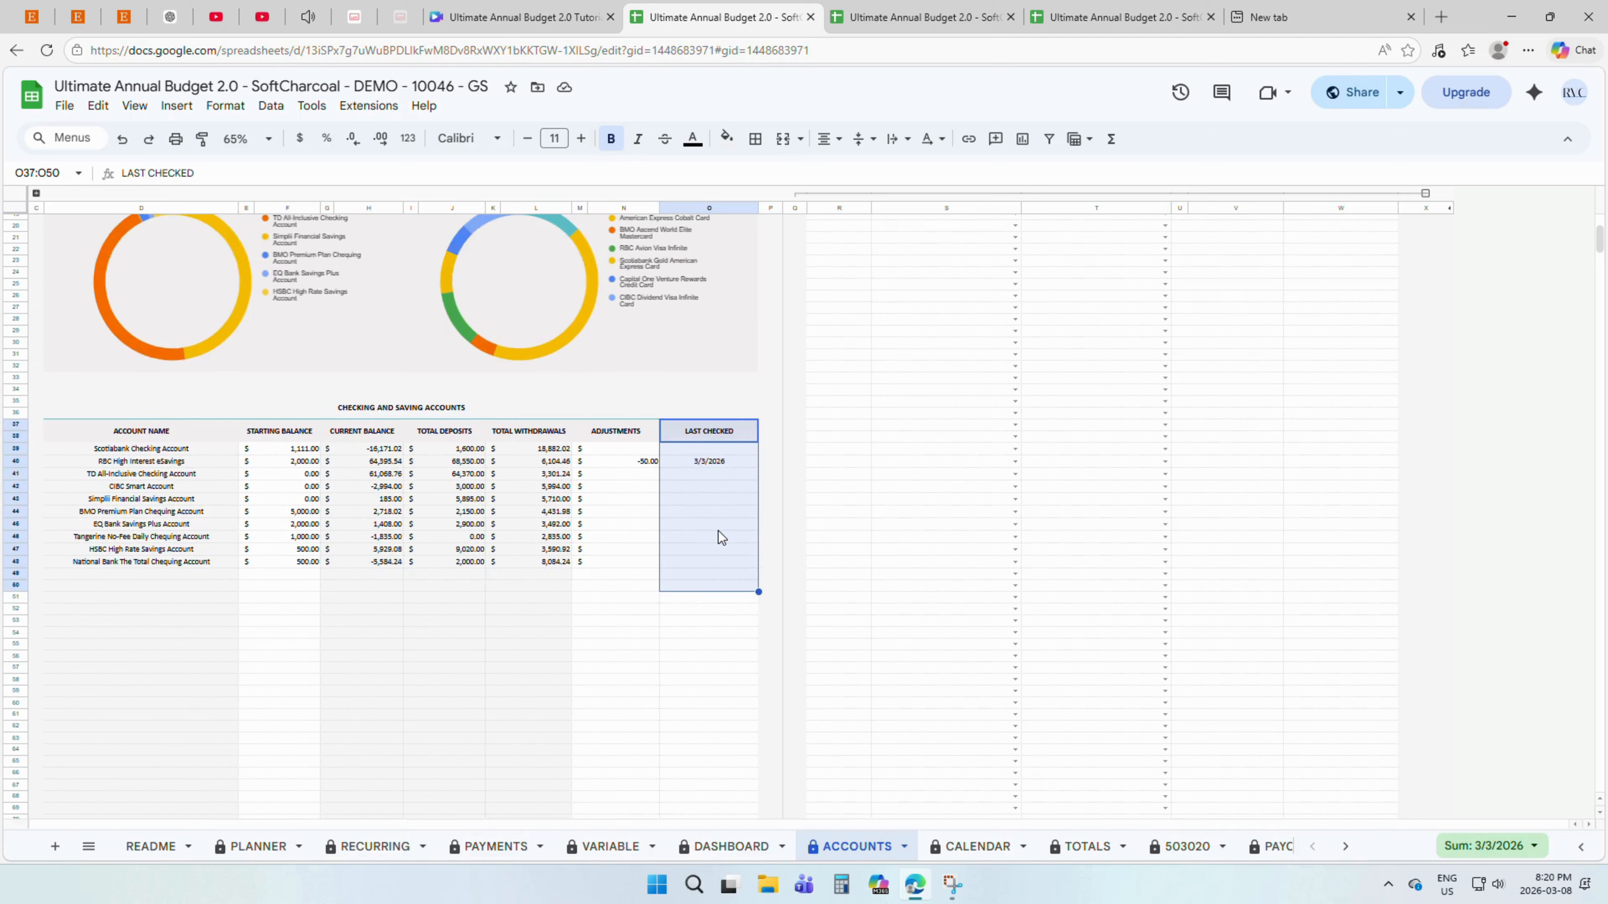
scroll(718, 531, "up", 4)
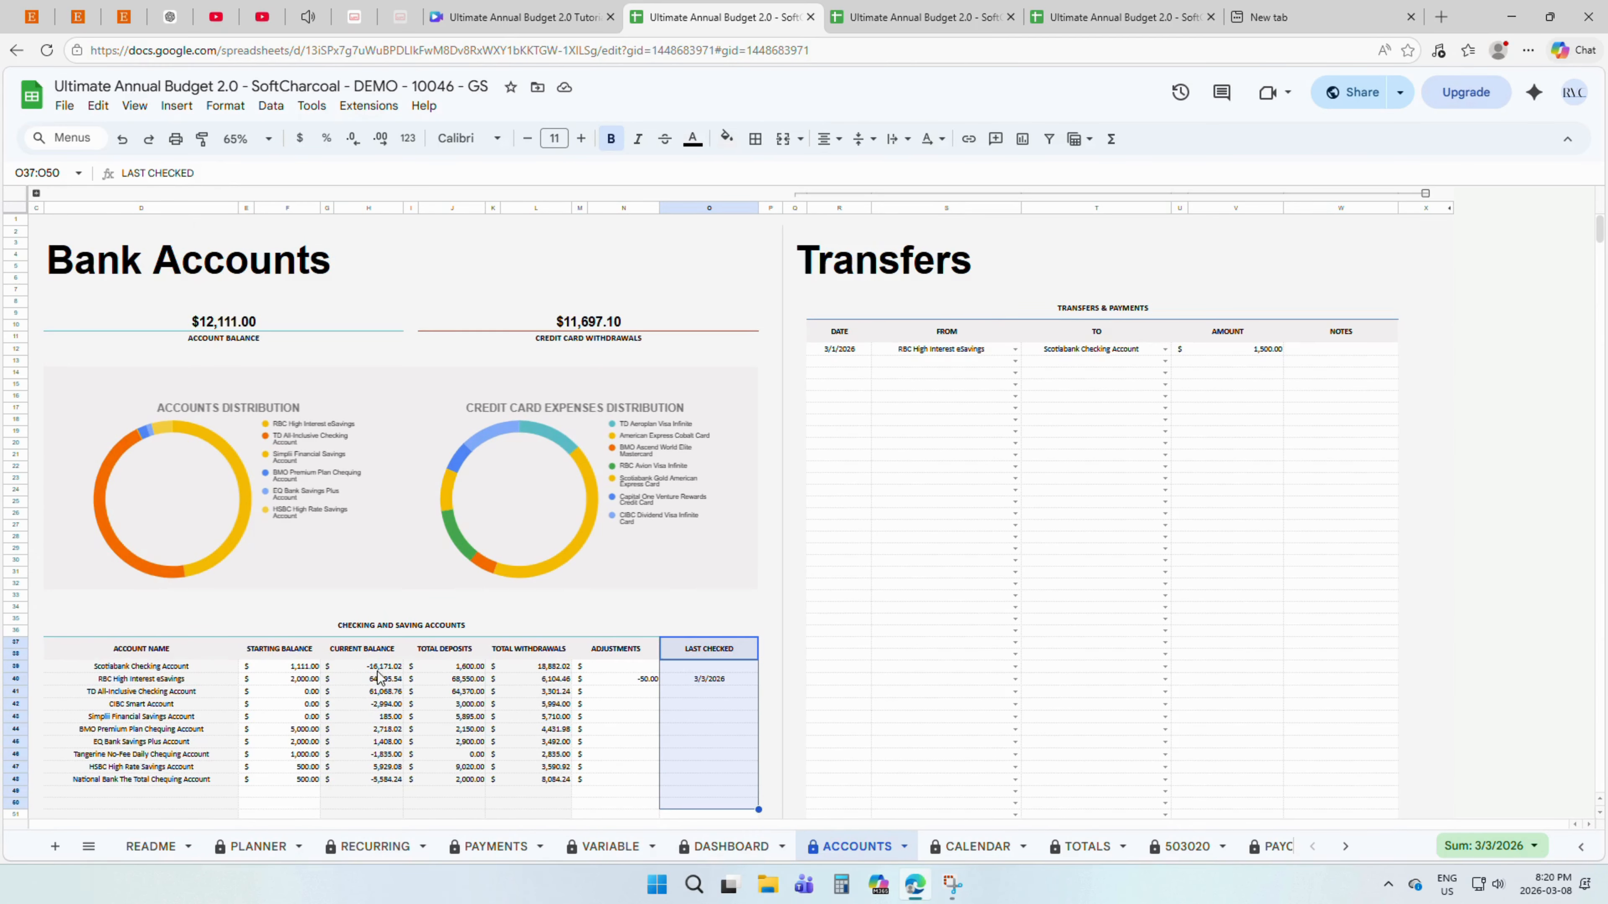
left_click_drag(393, 650, 538, 785)
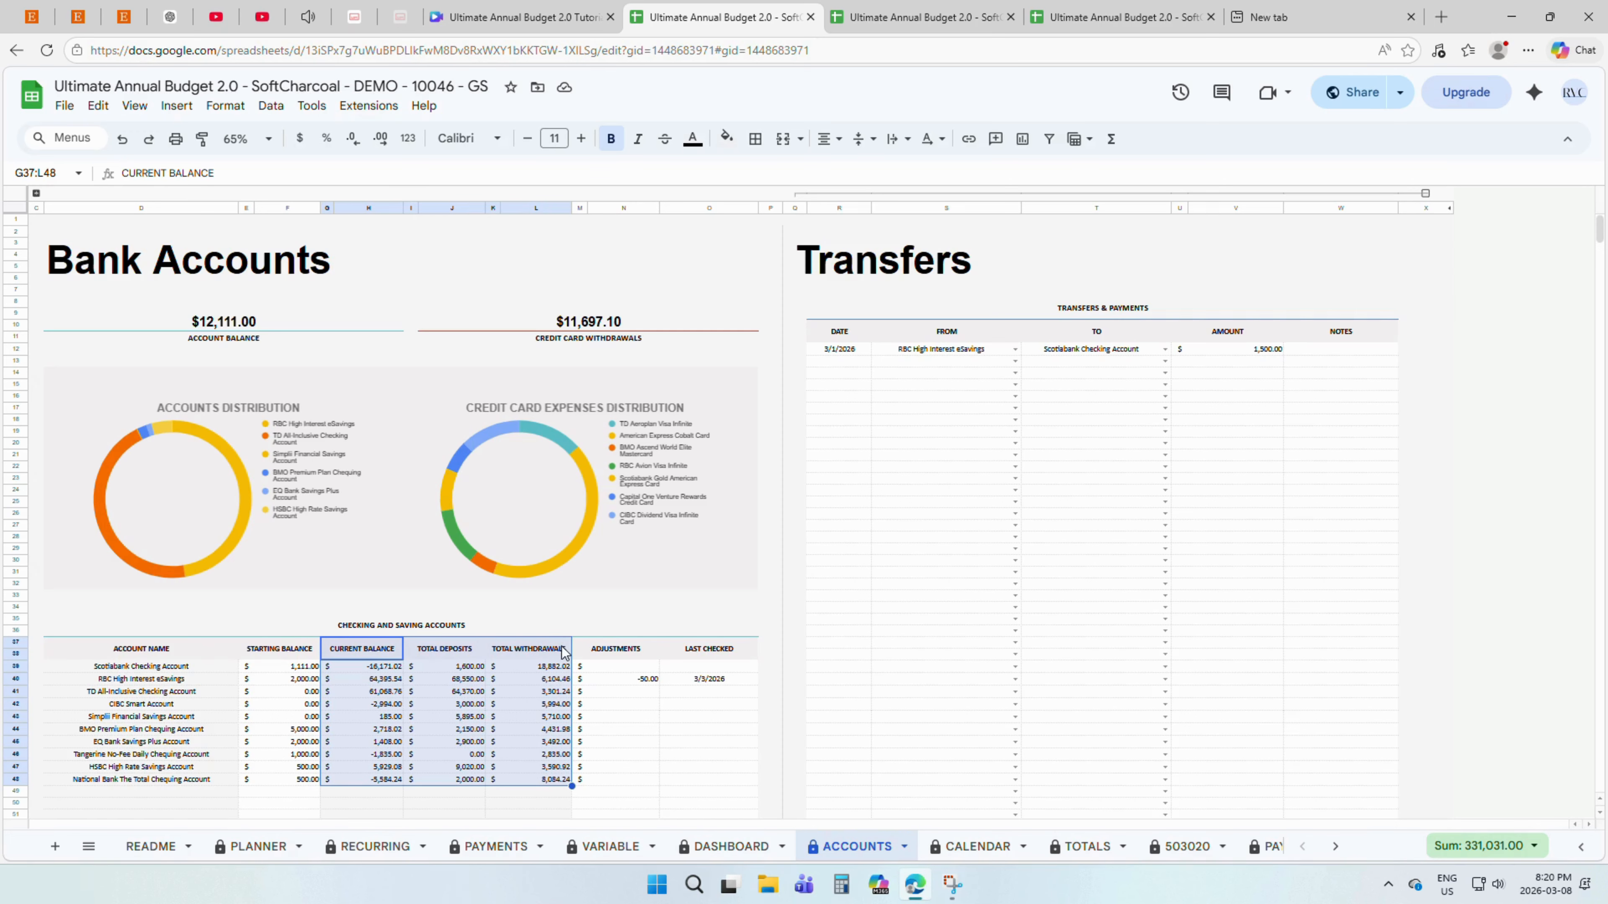
- Review the Transfers section's TRANSFERS & PAYMENTS table headings: DATE, FROM, TO, AMOUNT and NOTES
left_click(886, 265)
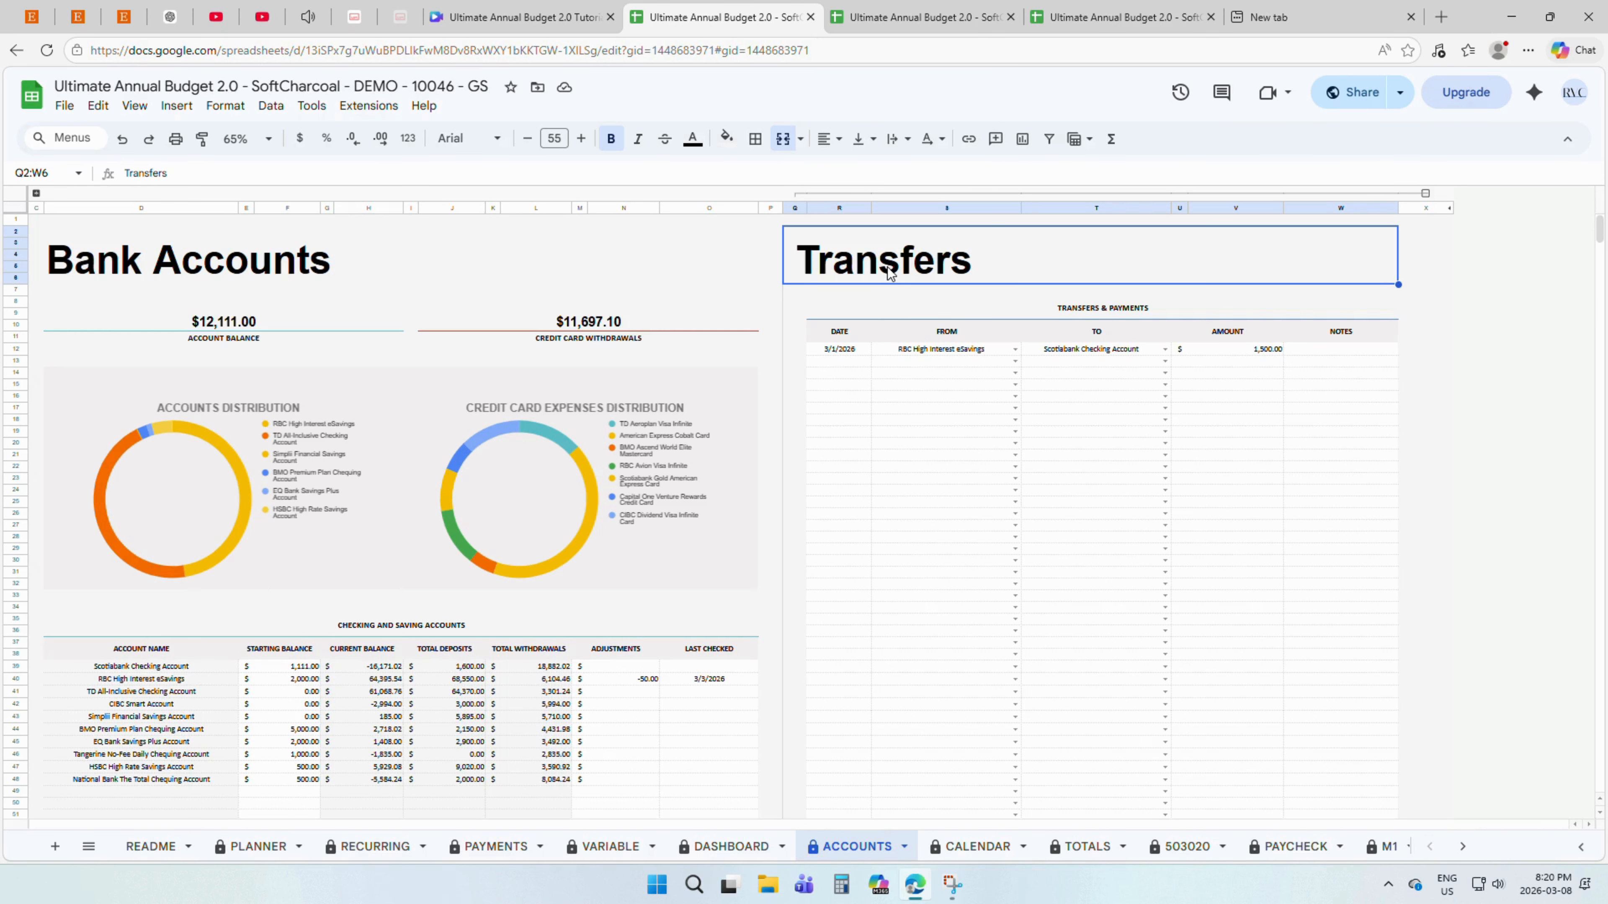
left_click(904, 316)
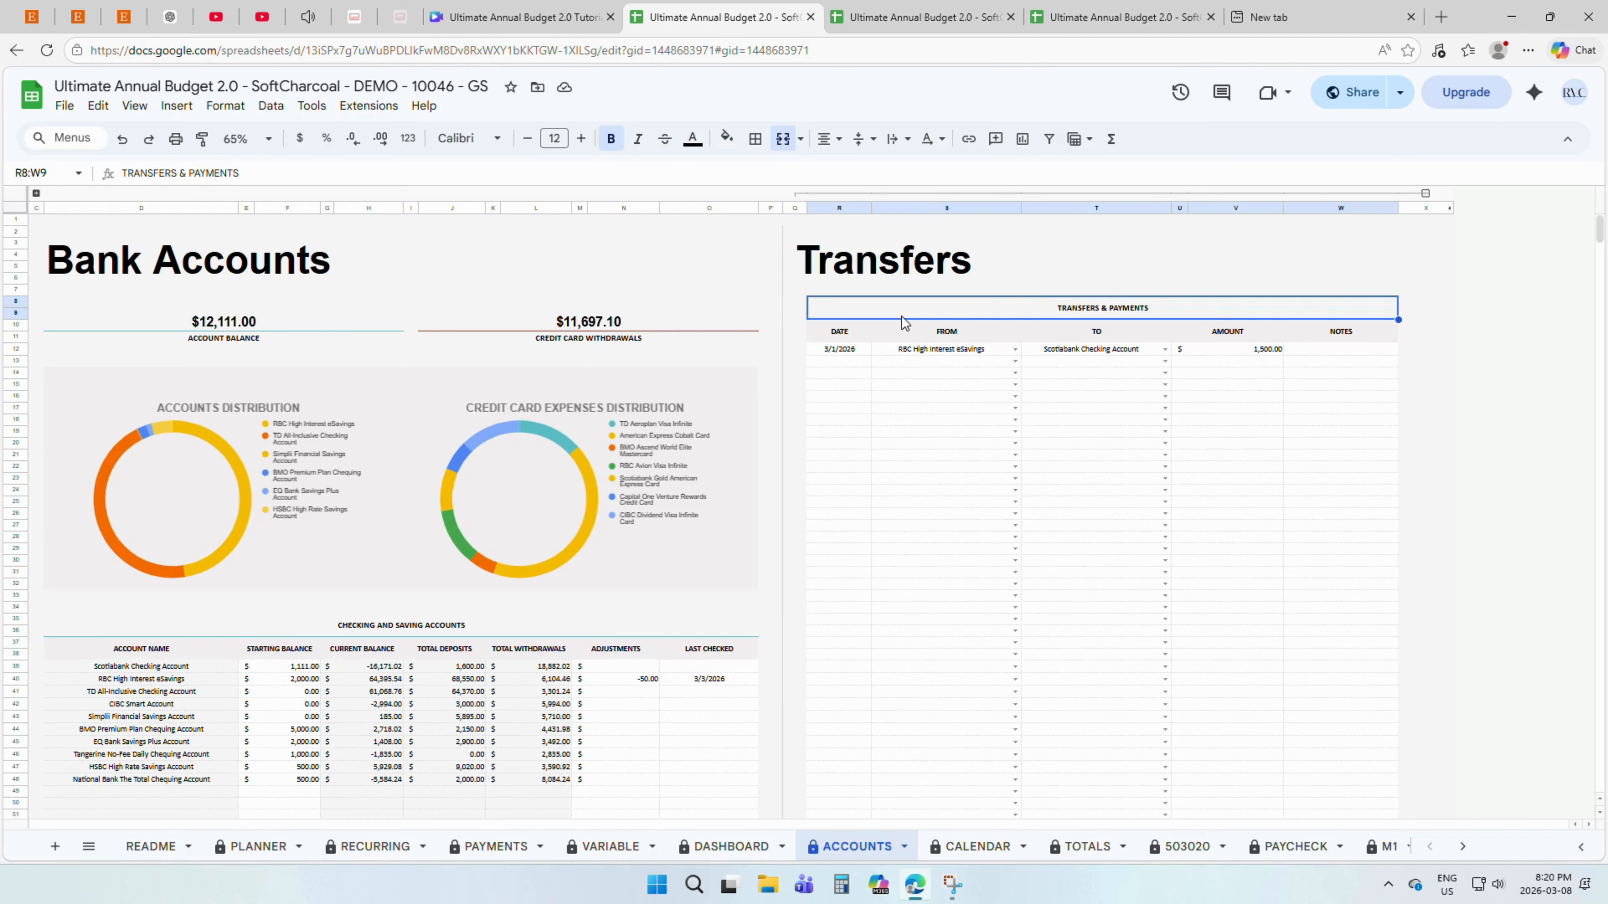
left_click(862, 339)
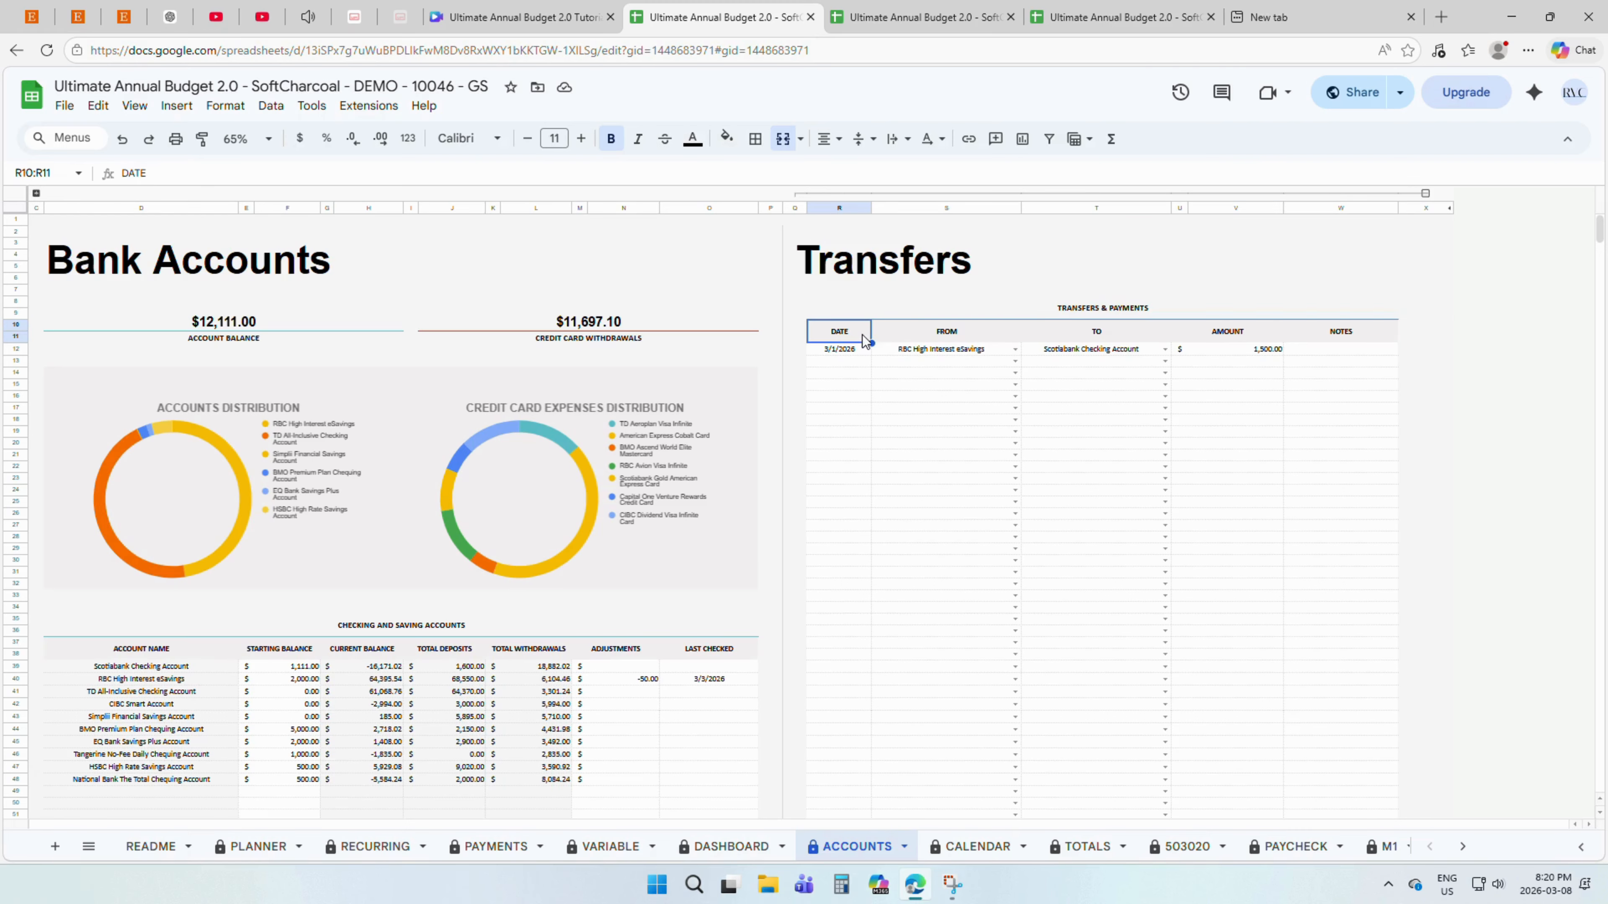
left_click(980, 338)
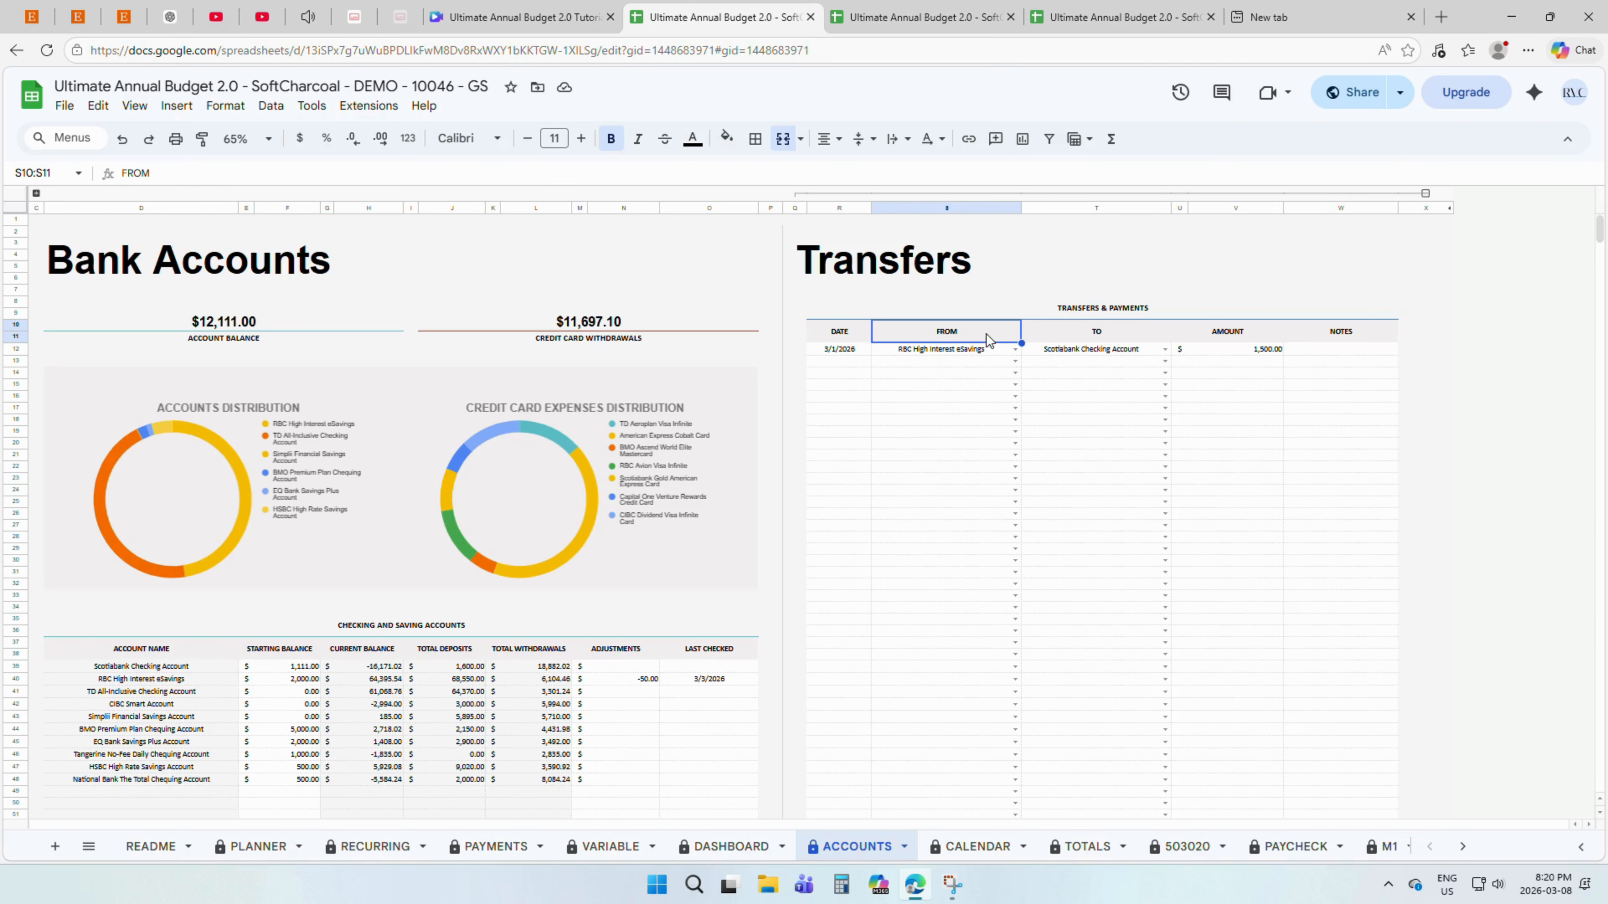
left_click(1117, 333)
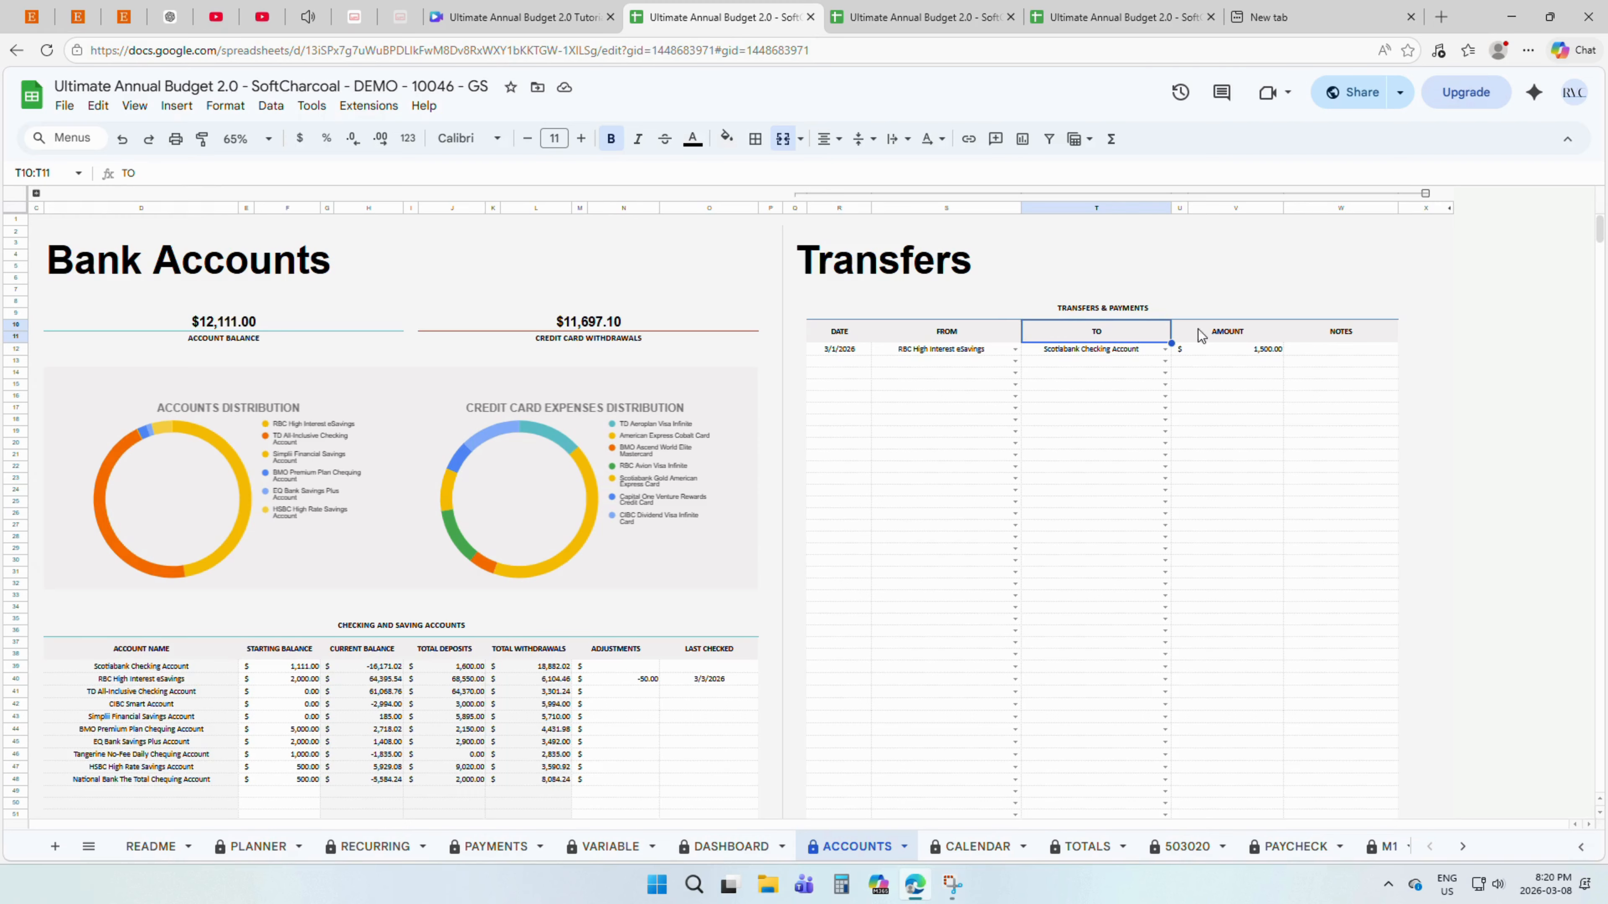
left_click(1252, 337)
left_click(1371, 340)
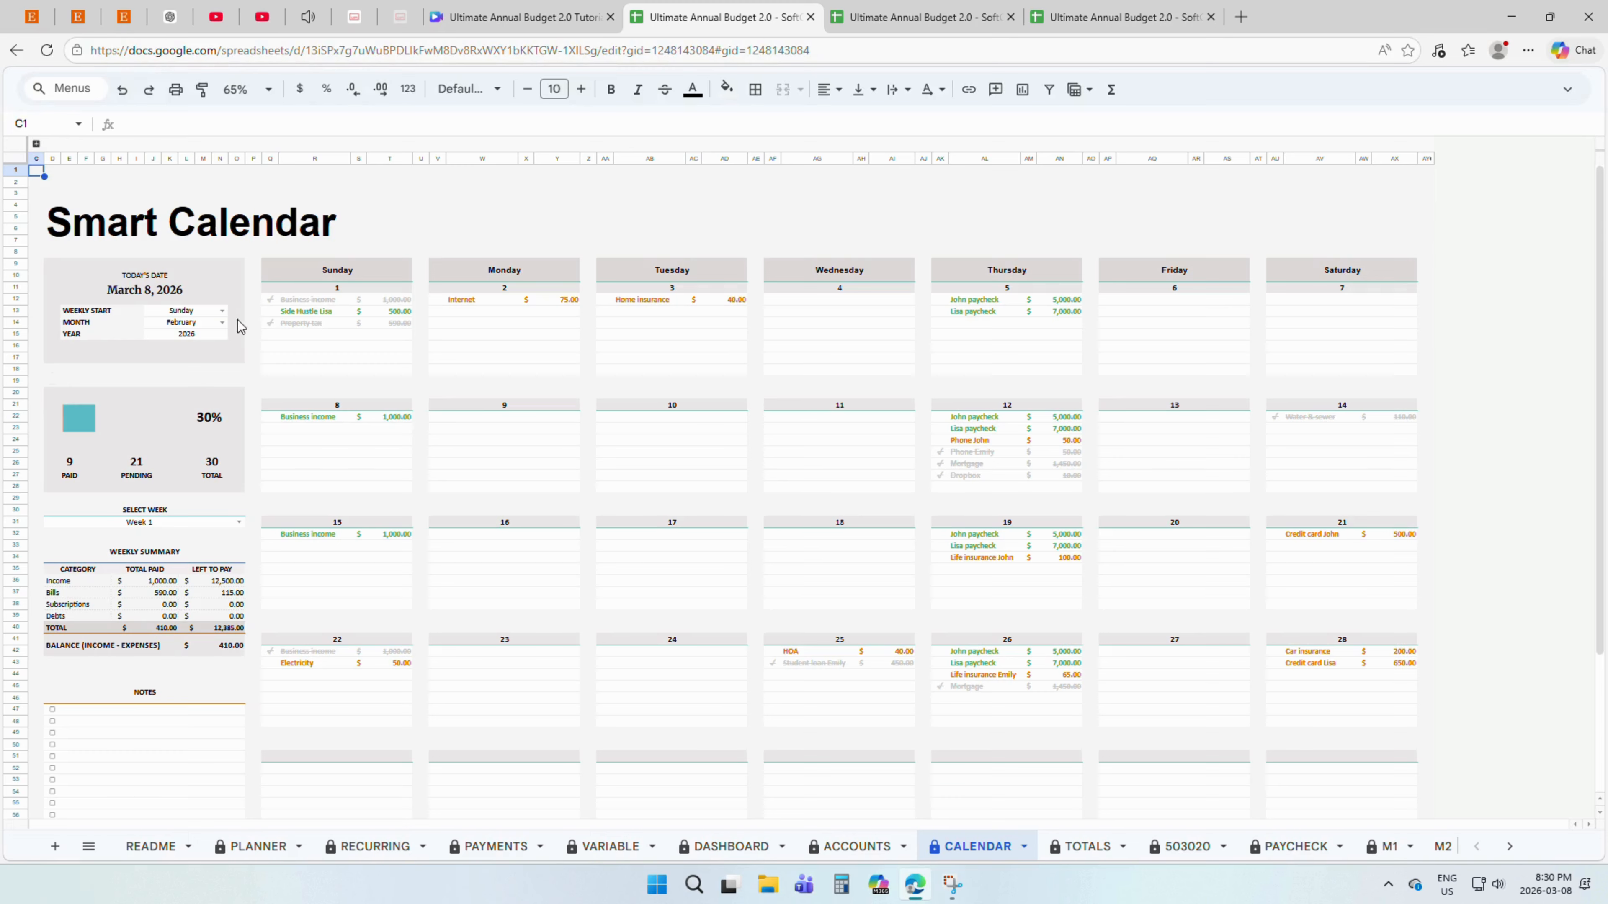
- On the CALENDAR sheet, try a different WEEKLY START day and set it back to Sunday
left_click(223, 310)
left_click(201, 355)
left_click(226, 311)
left_click(202, 333)
- Set the Smart Calendar's MONTH to March
left_click(222, 323)
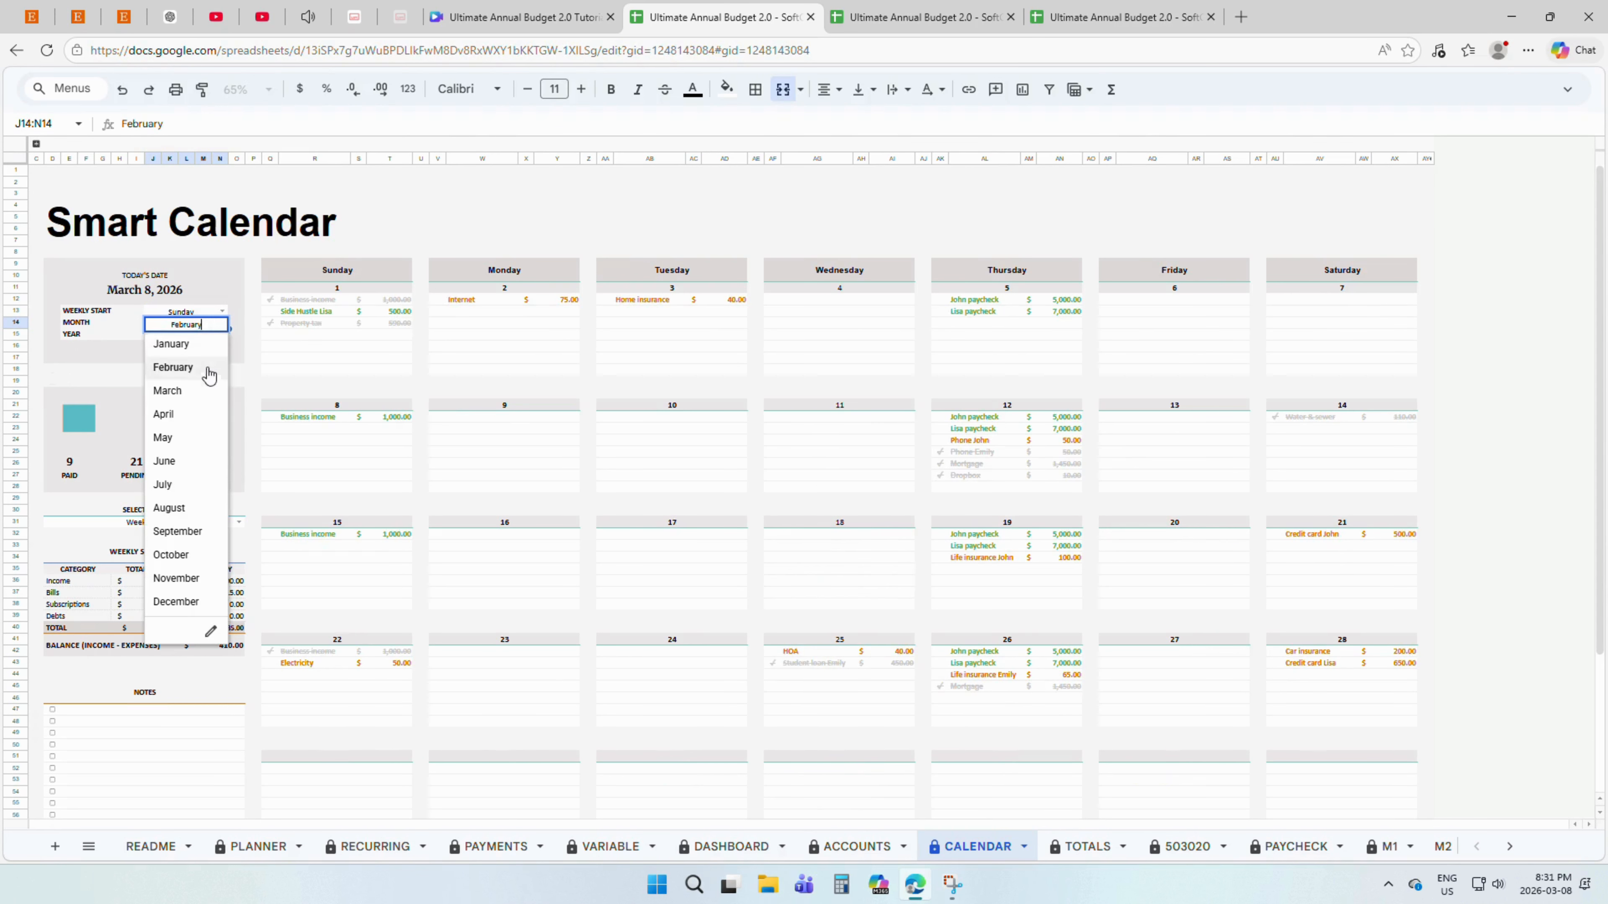
left_click(202, 390)
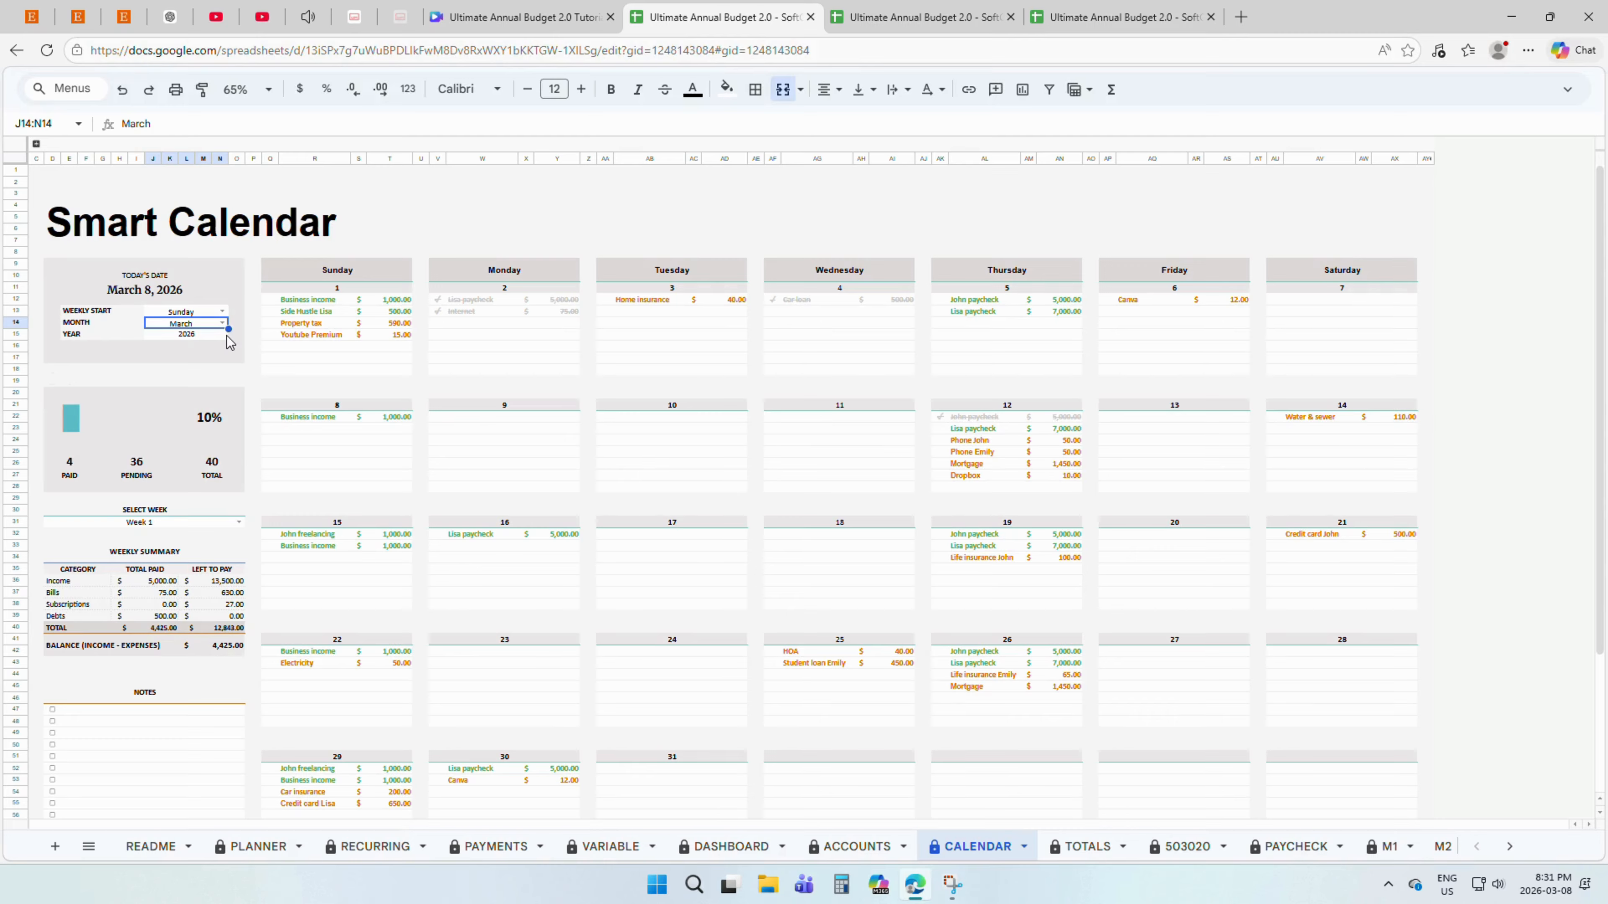
- Review the income and expense entries listed for March 1 and the calendar's PAID, PENDING and TOTAL counters
left_click(327, 303)
left_click_drag(337, 333, 385, 379)
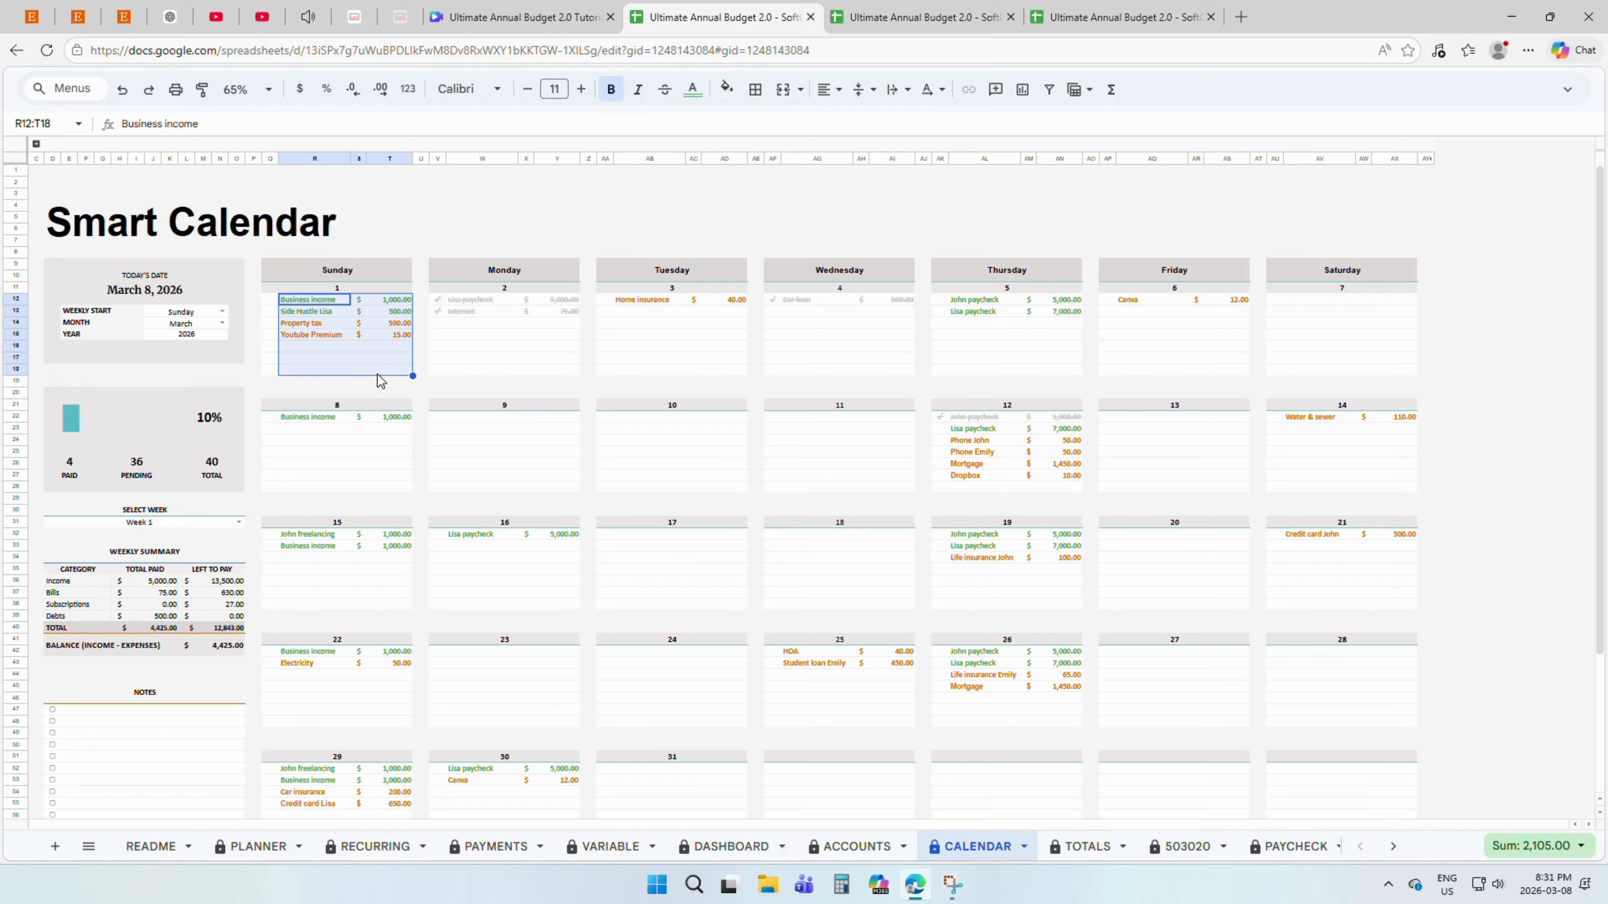
left_click(324, 305)
left_click_drag(356, 302, 376, 331)
left_click(340, 325)
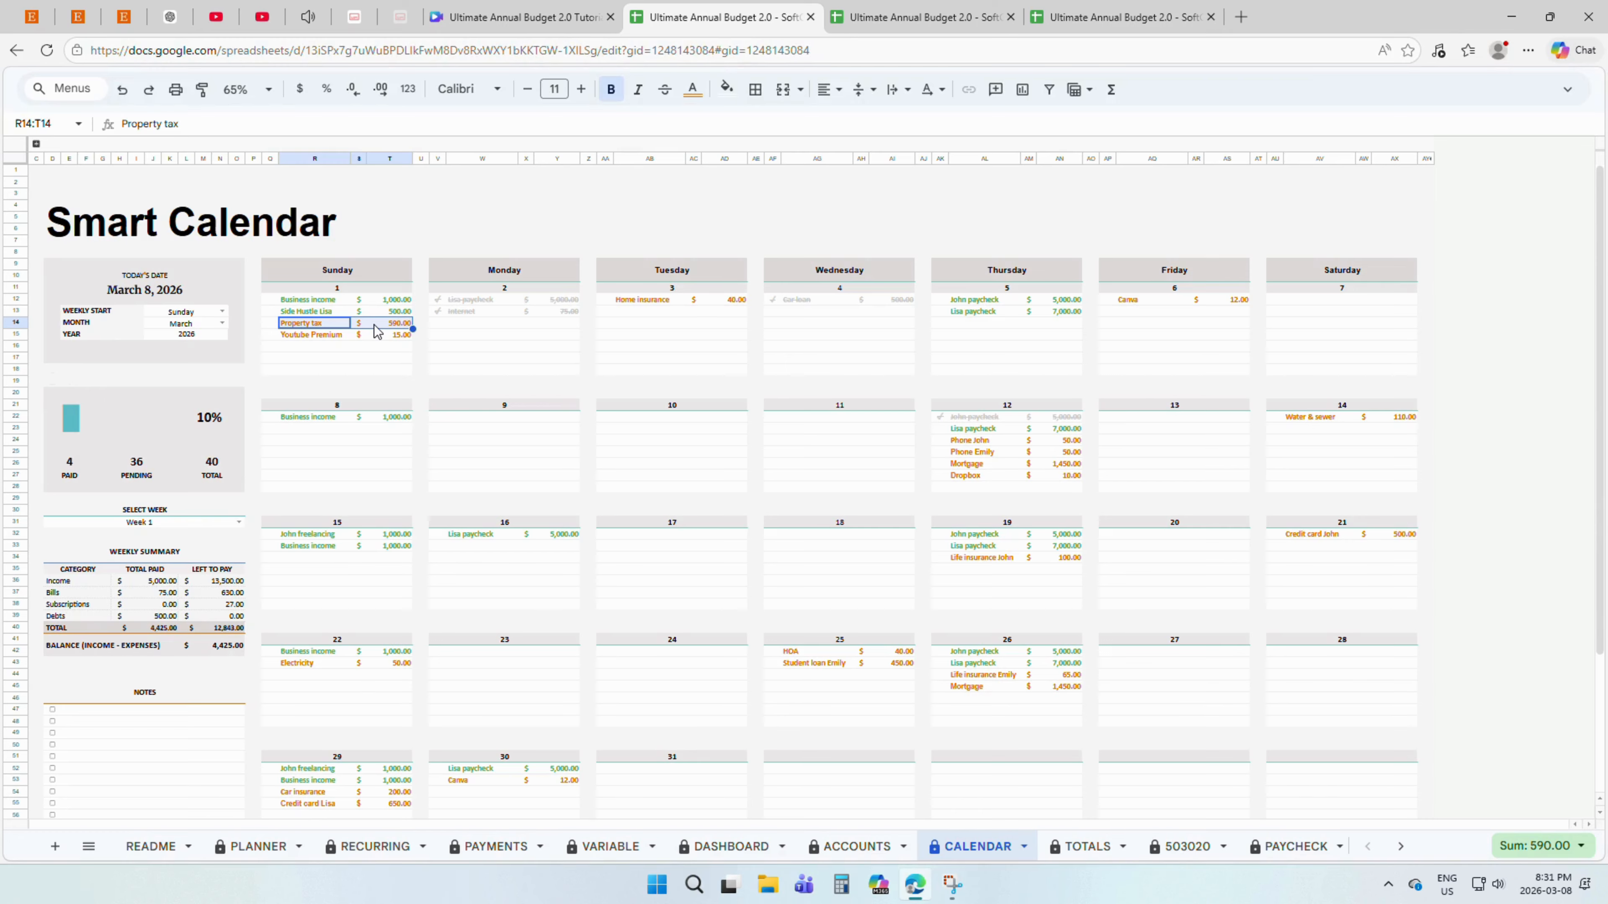
left_click(136, 463)
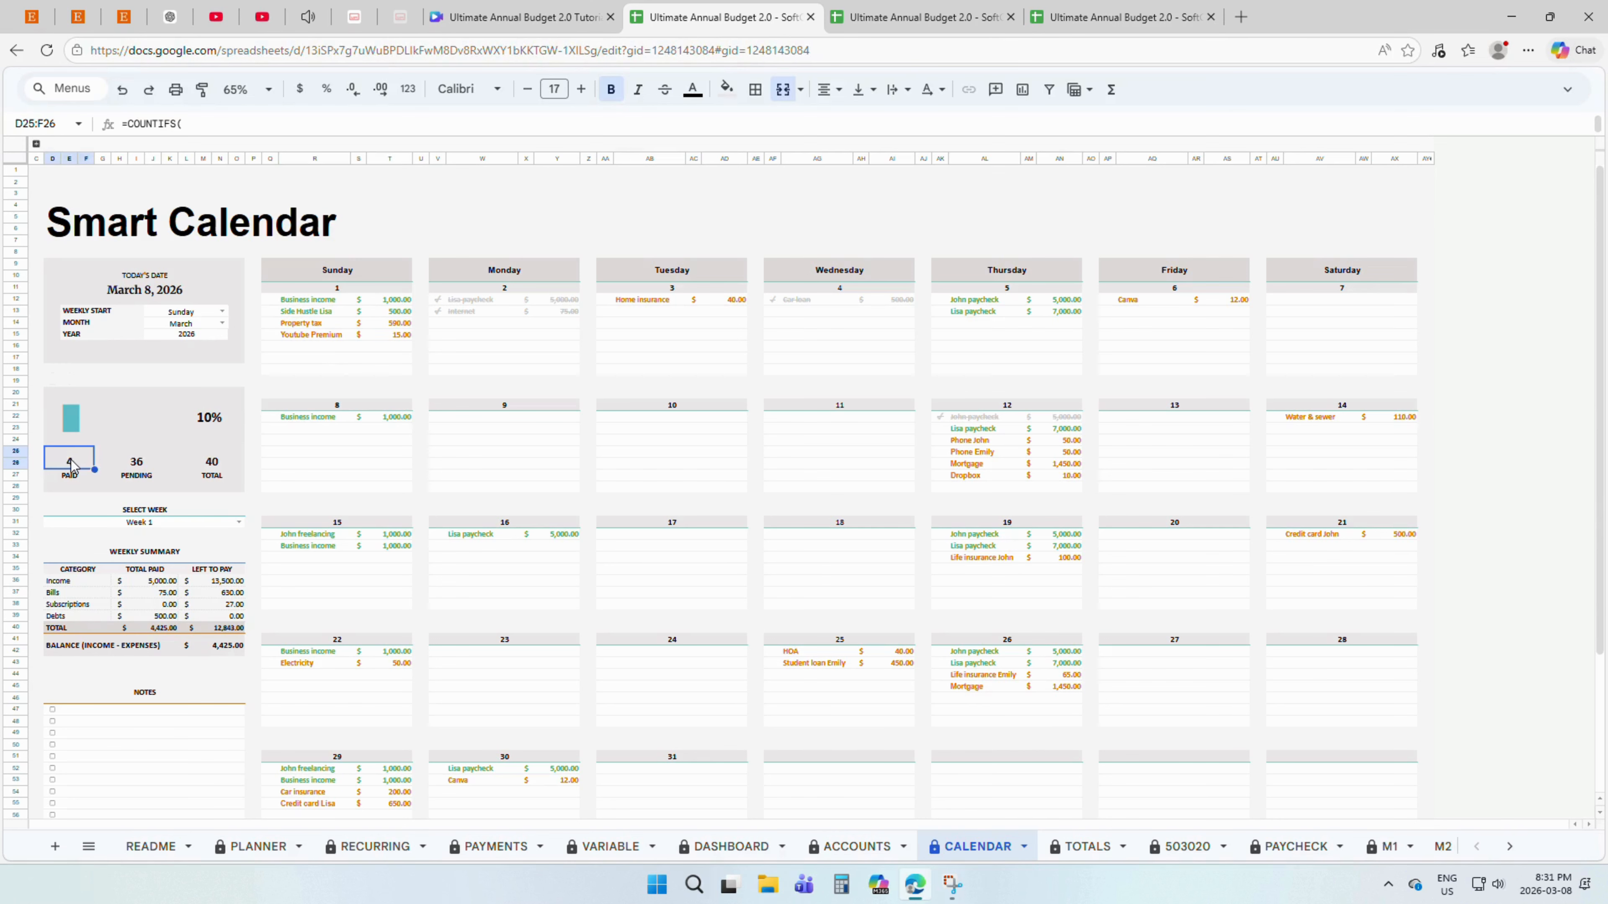
left_click(200, 464)
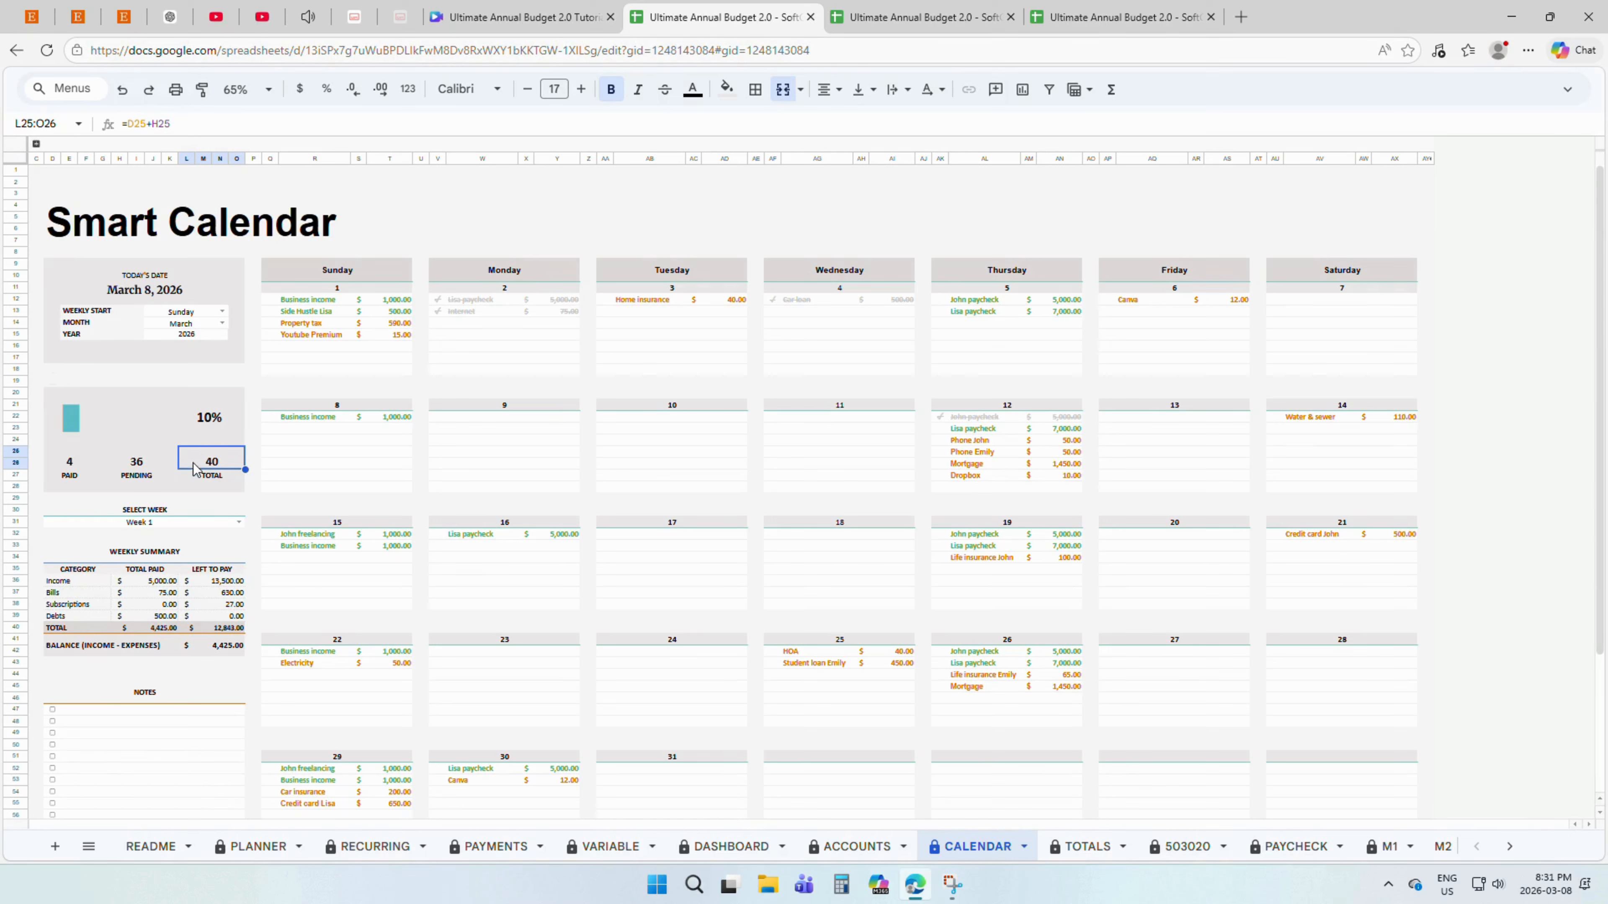
- Set the Smart Calendar's SELECT WEEK to Week 2
left_click(201, 510)
left_click(220, 527)
left_click(239, 523)
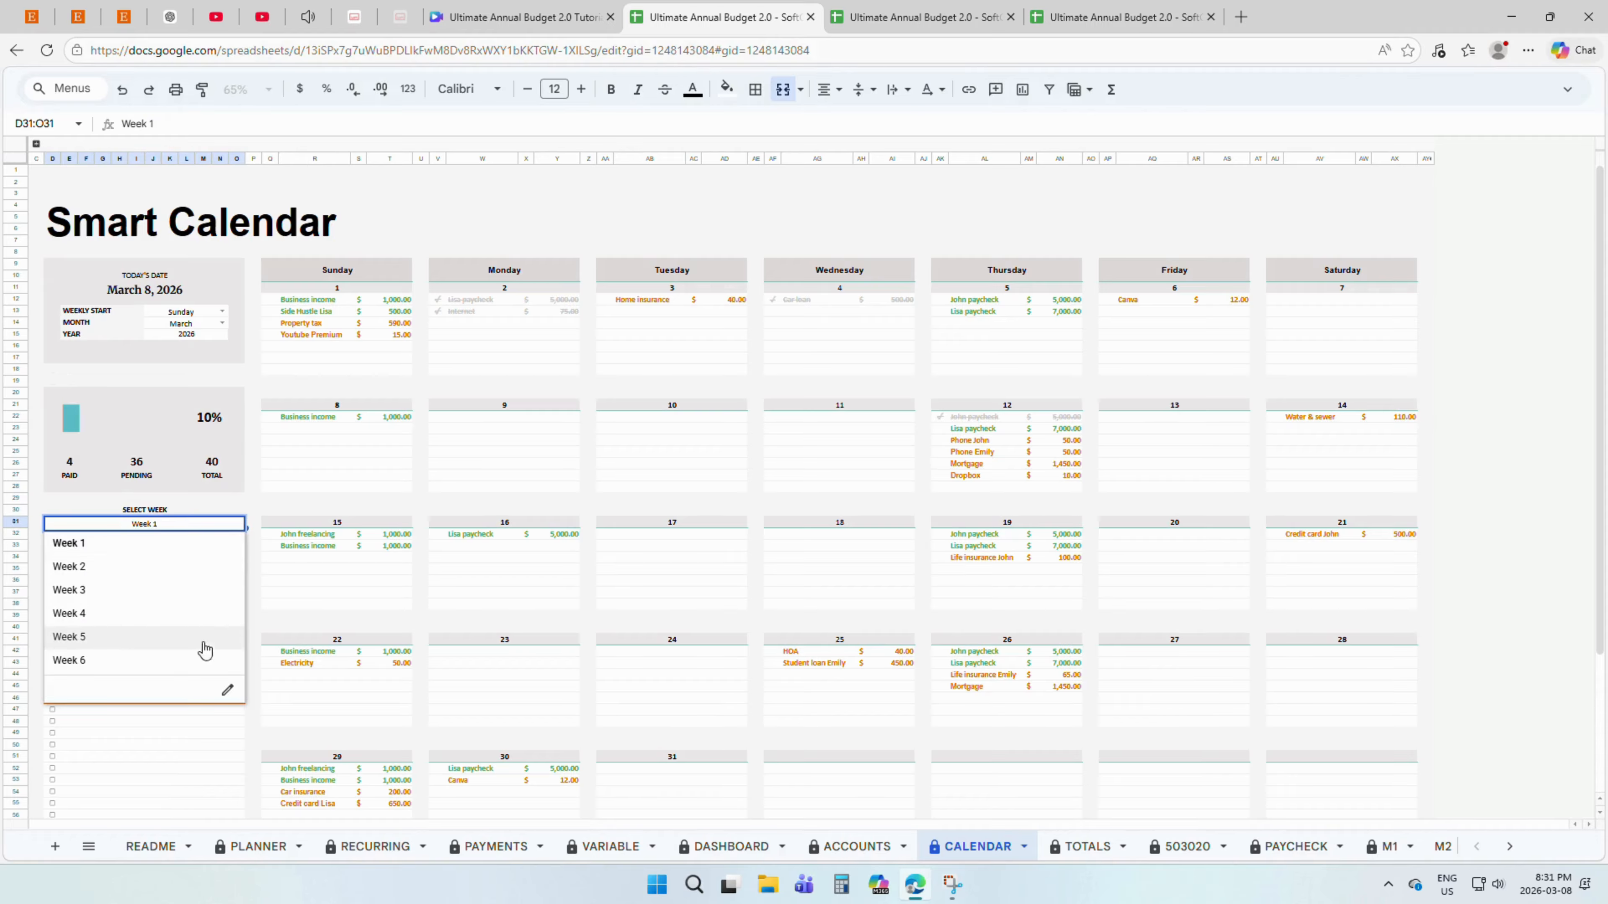
left_click(204, 566)
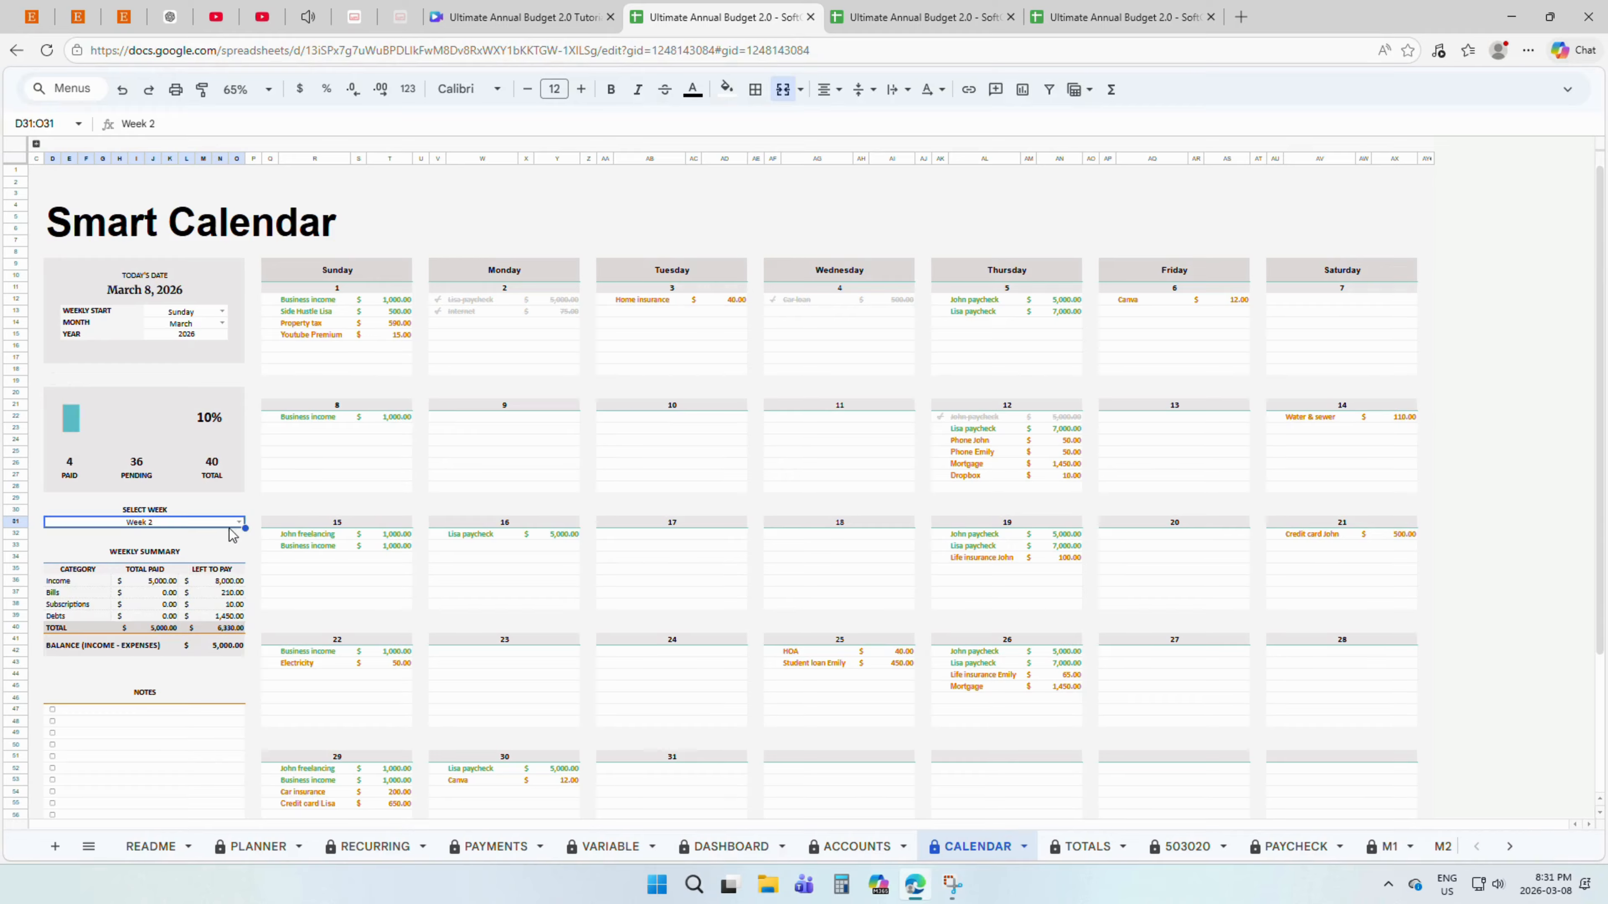
- Review the WEEKLY SUMMARY's TOTAL PAID and LEFT TO PAY columns, its bills, subscriptions and debts categories, and the BALANCE (INCOME - EXPENSES) row
left_click(162, 570)
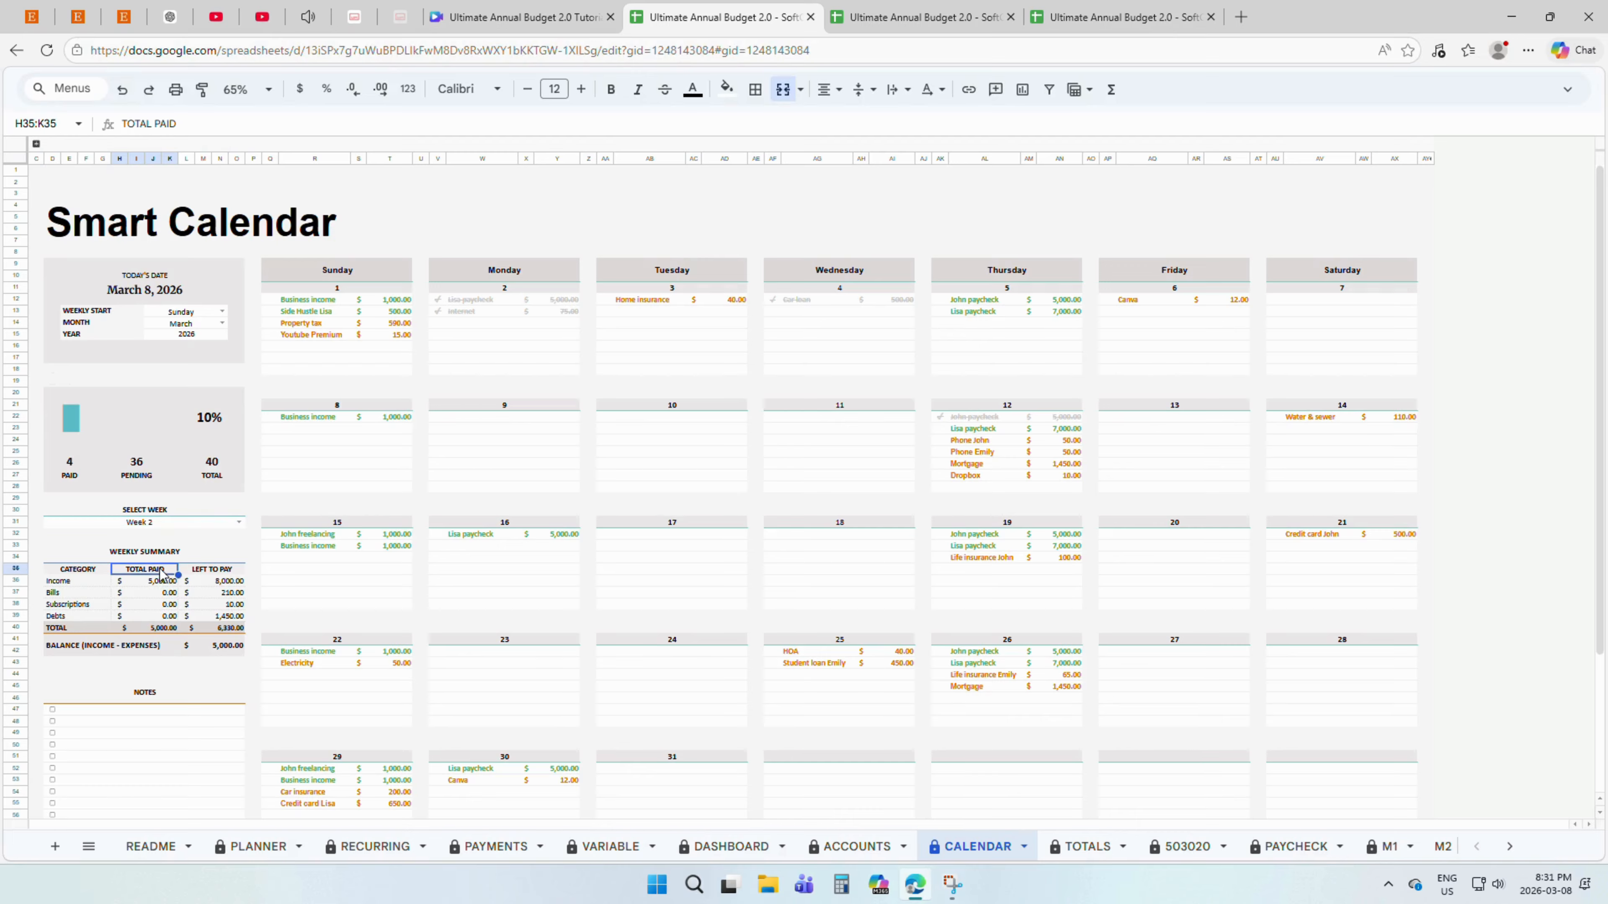
left_click(235, 571)
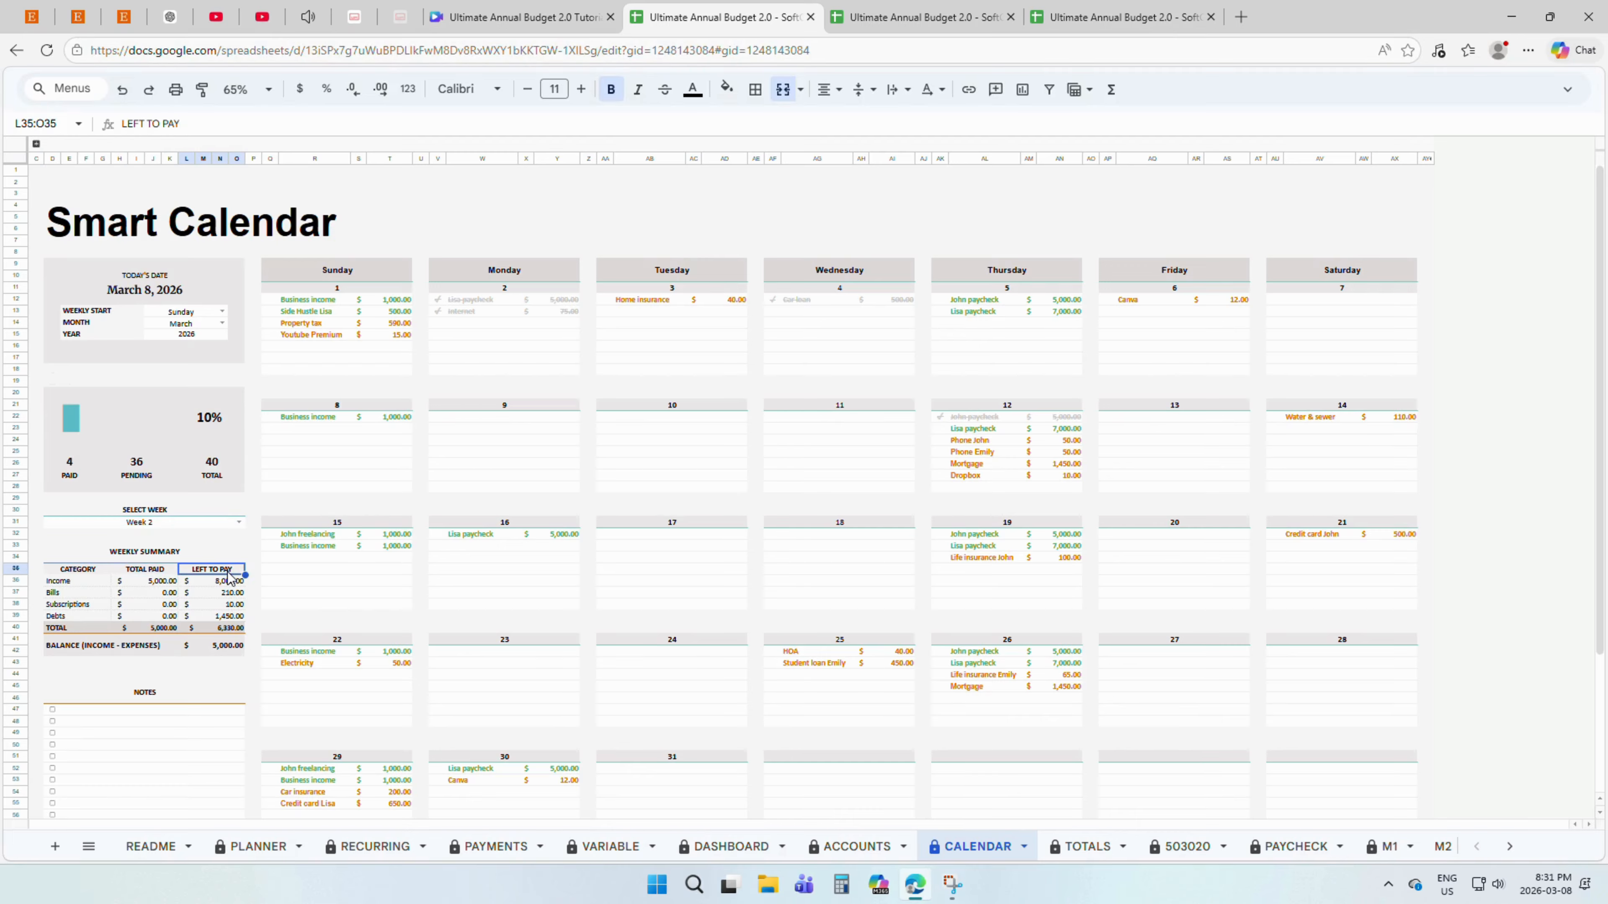
left_click(100, 592)
left_click(98, 607)
left_click(101, 620)
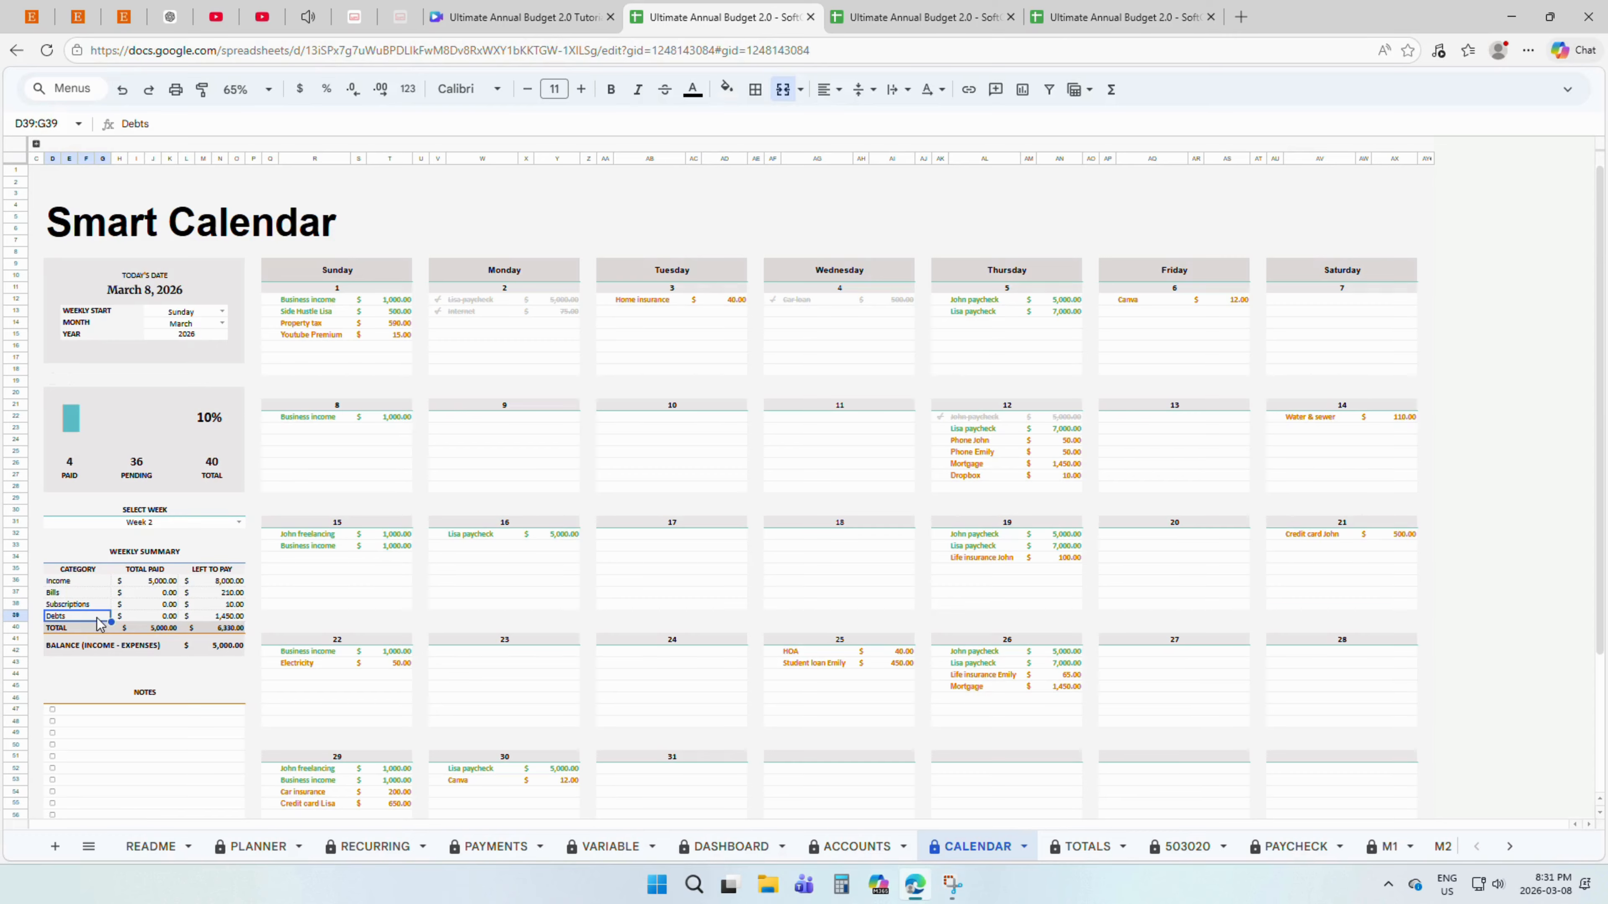
left_click(166, 656)
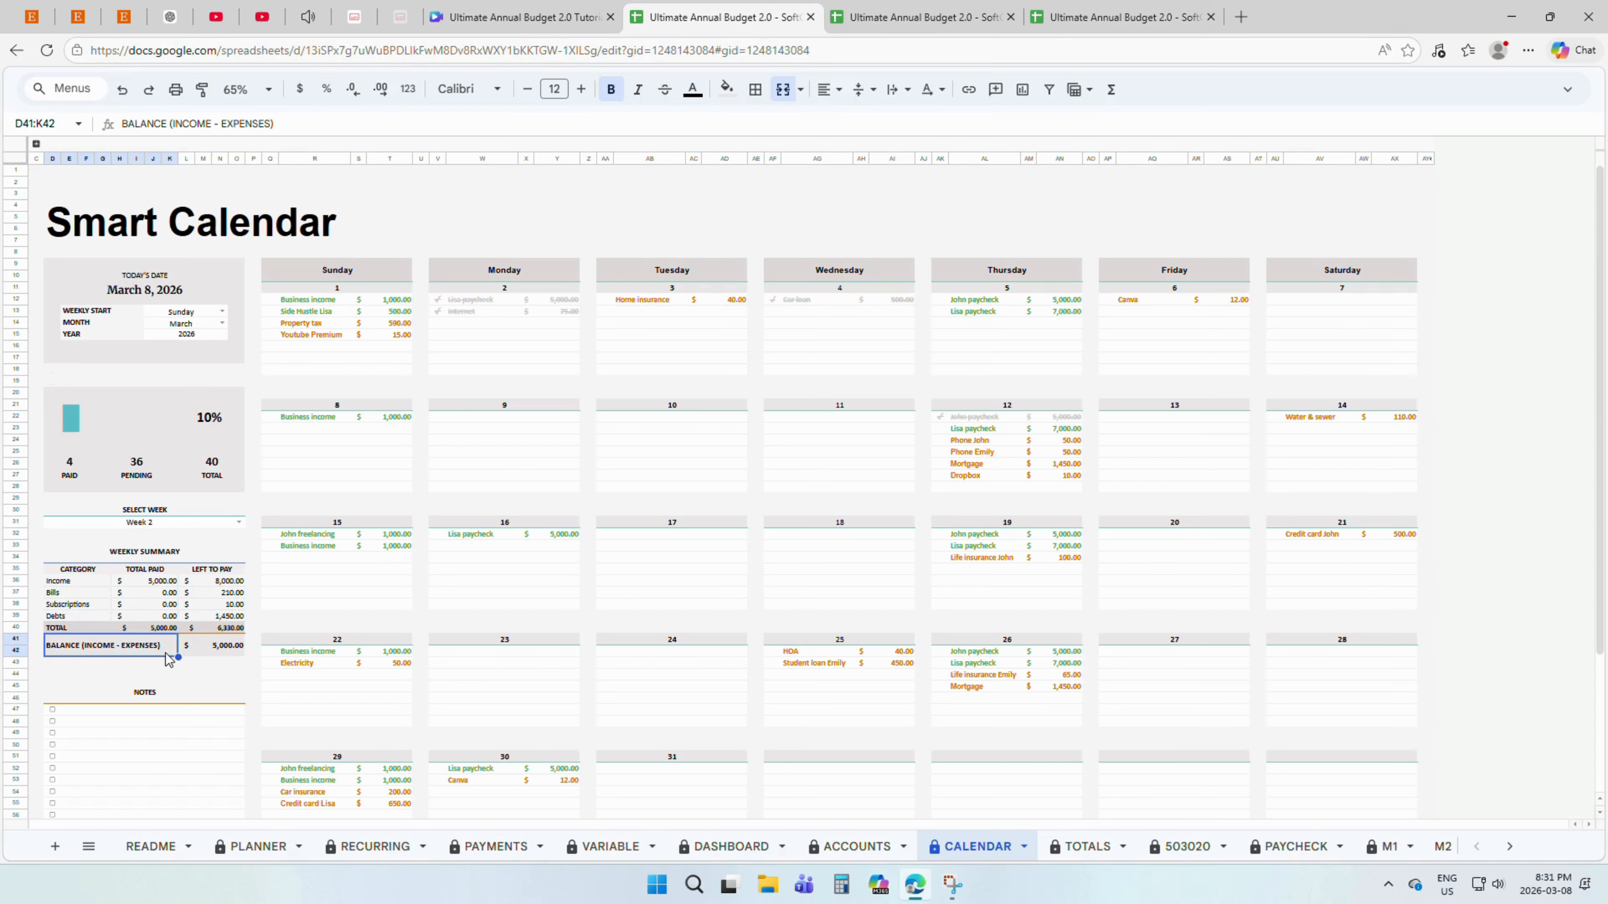
left_click(212, 651)
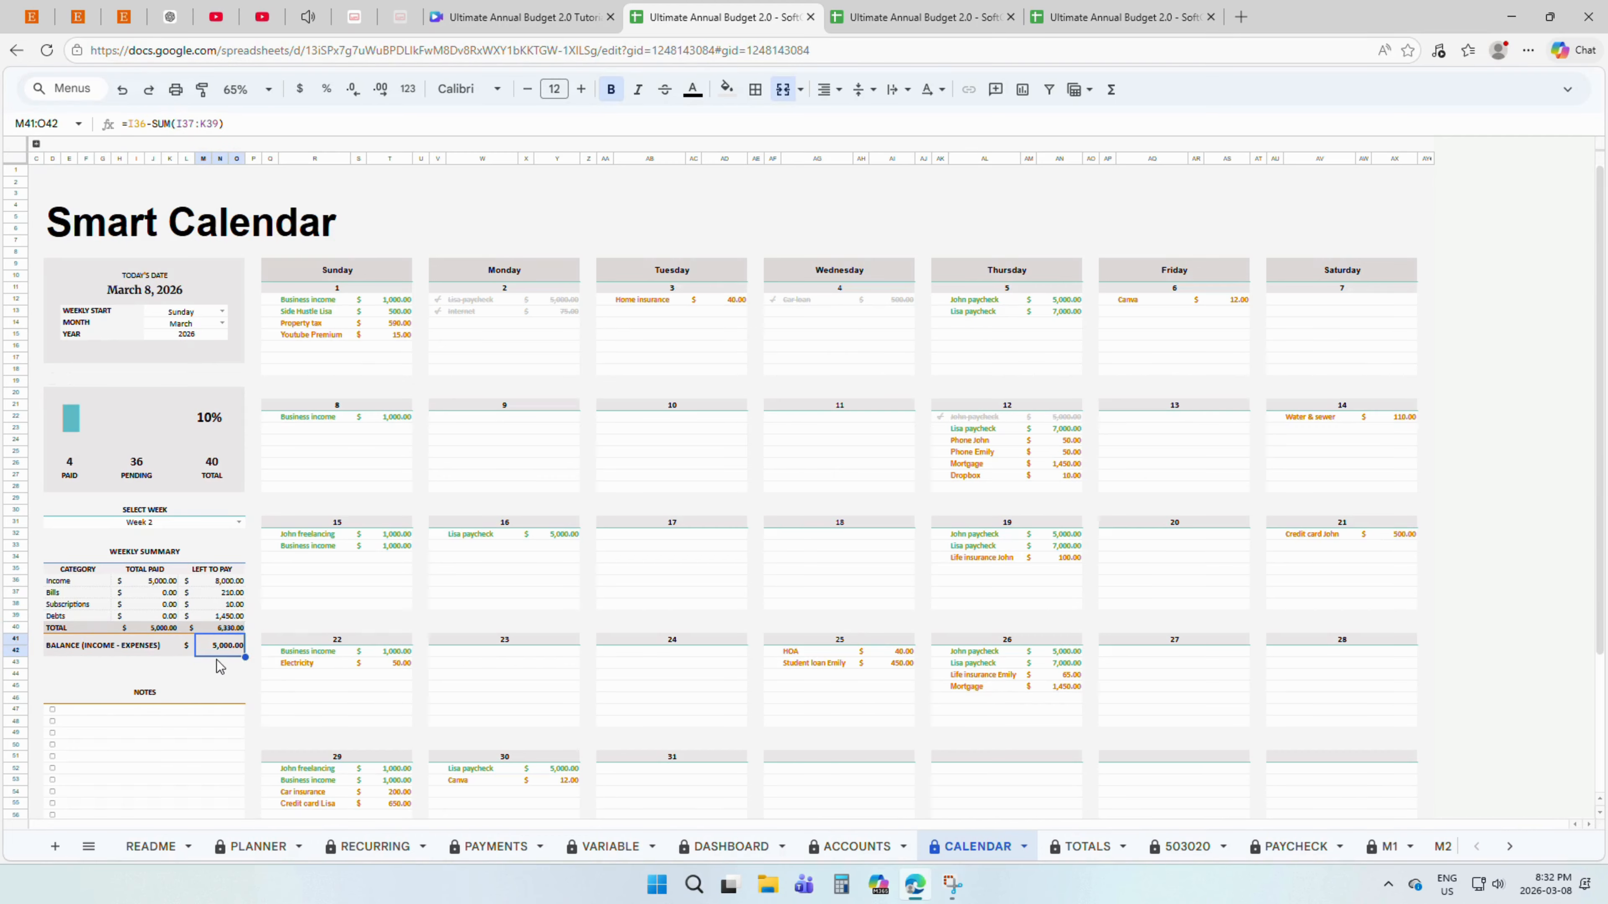
left_click(146, 655)
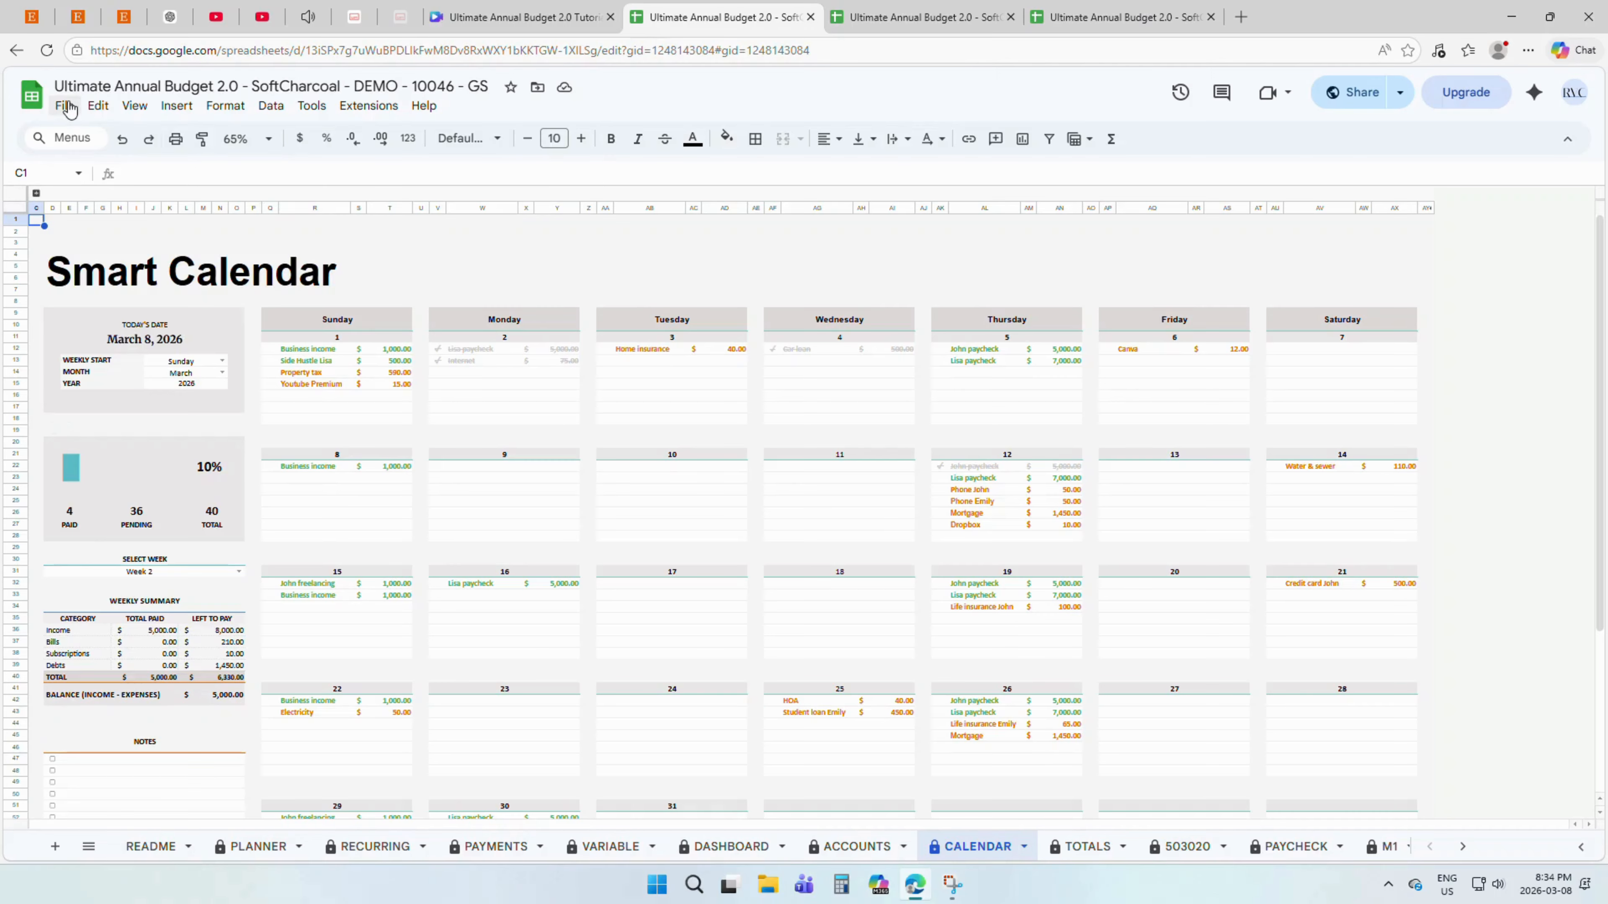
- Set up printing of the calendar sheet on Letter (8.5" x 11") paper with the scale Fit to page, and proceed
left_click(64, 106)
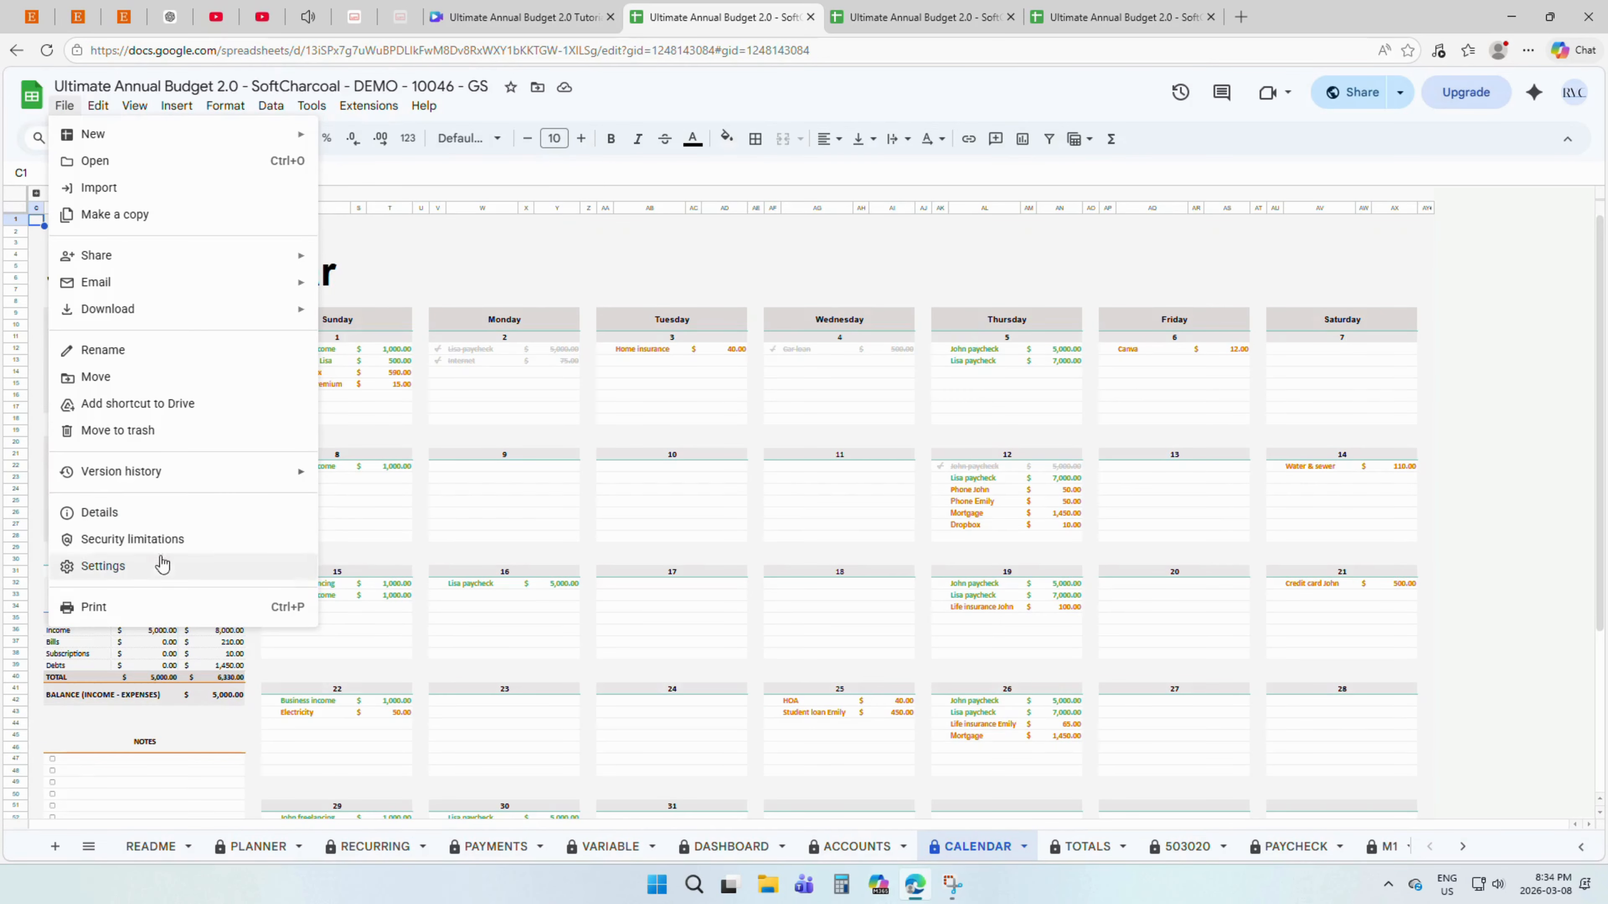
left_click(161, 613)
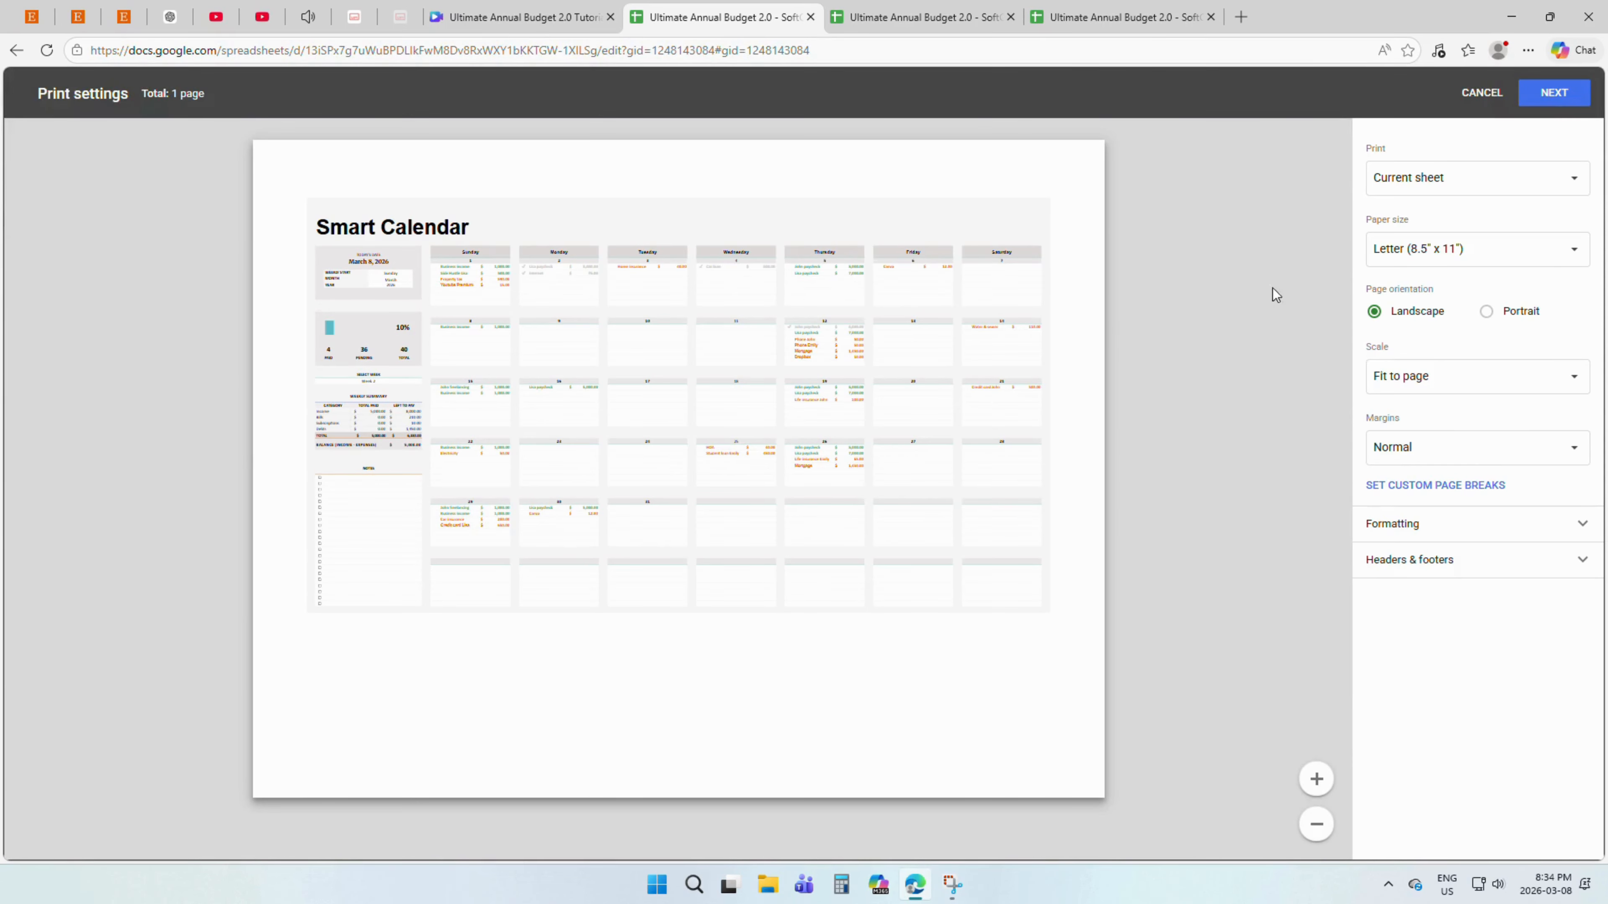
left_click(1375, 260)
left_click(1391, 257)
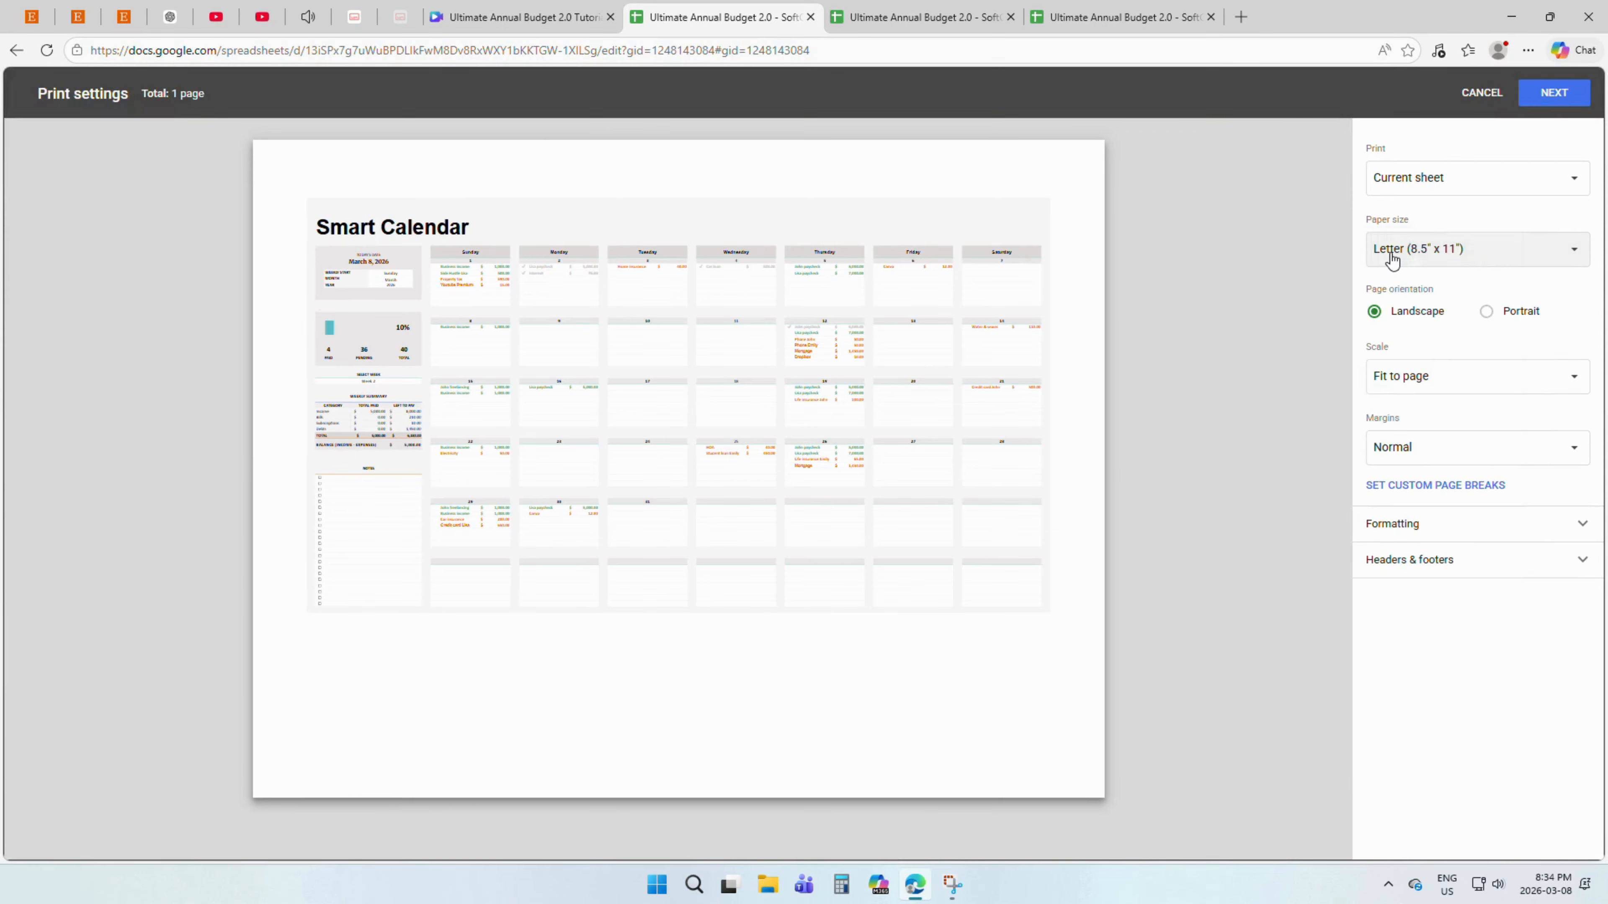
left_click(1416, 375)
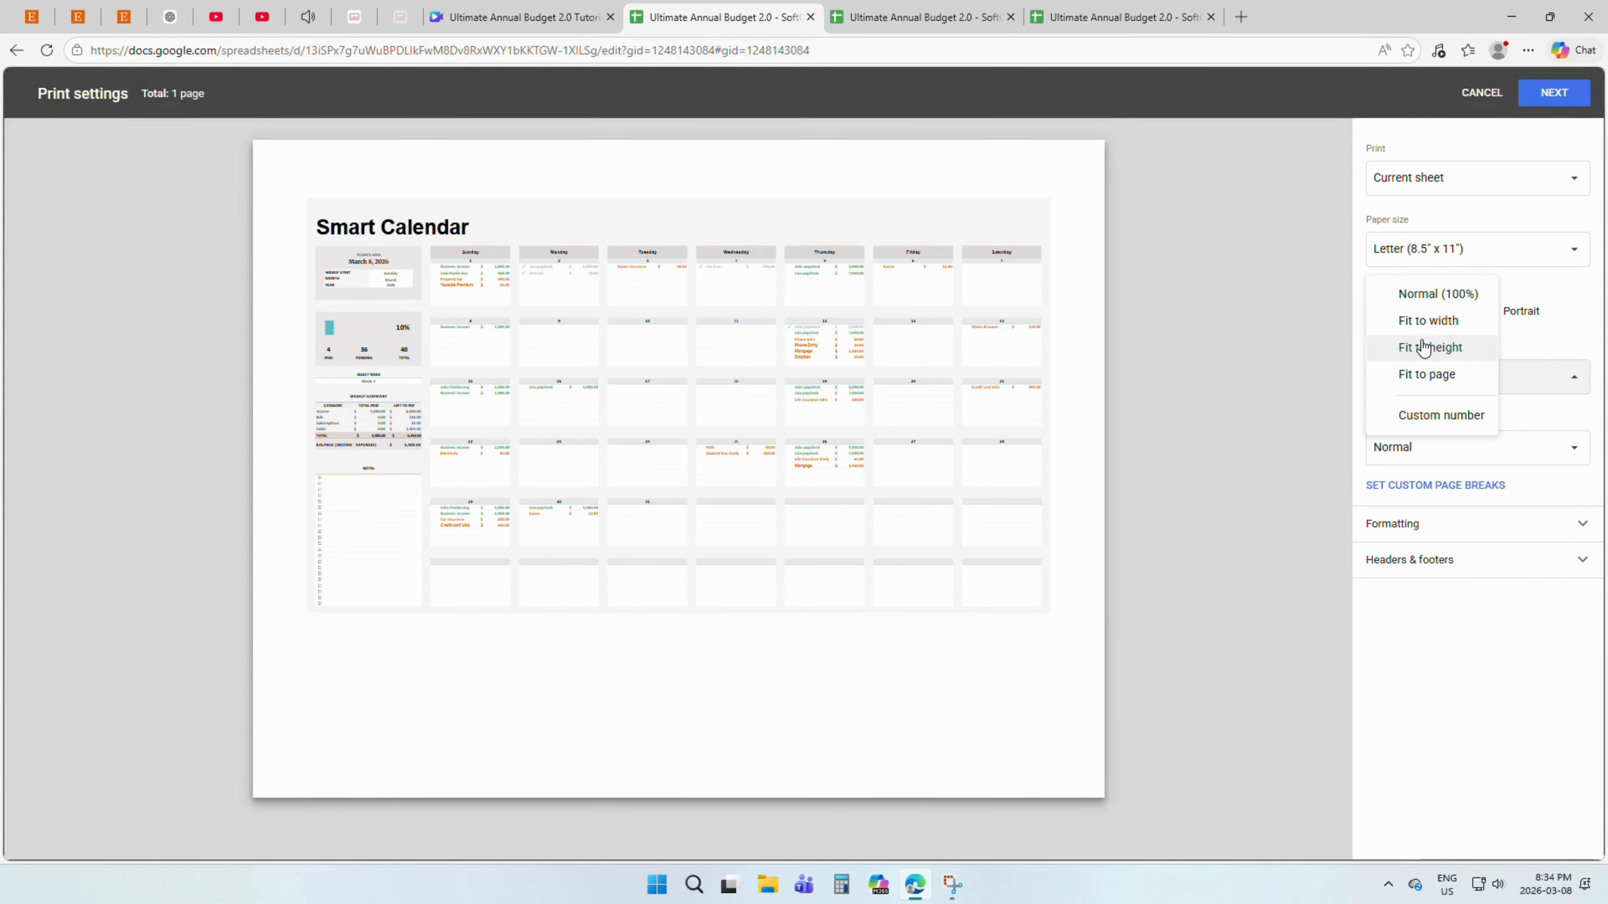
left_click(1424, 376)
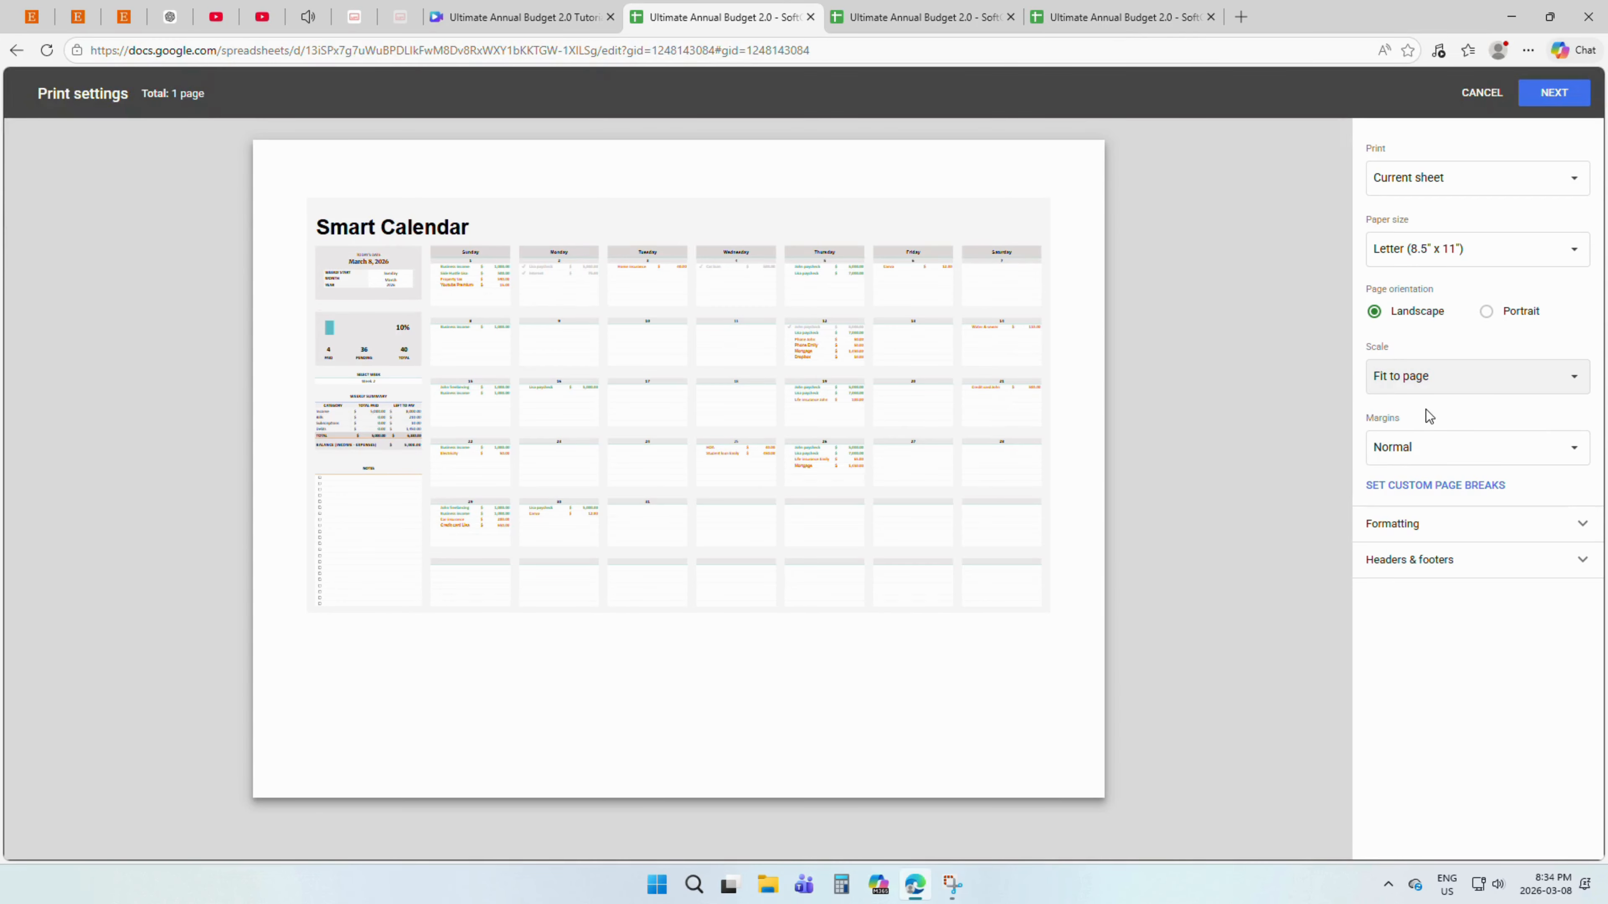
left_click(1550, 93)
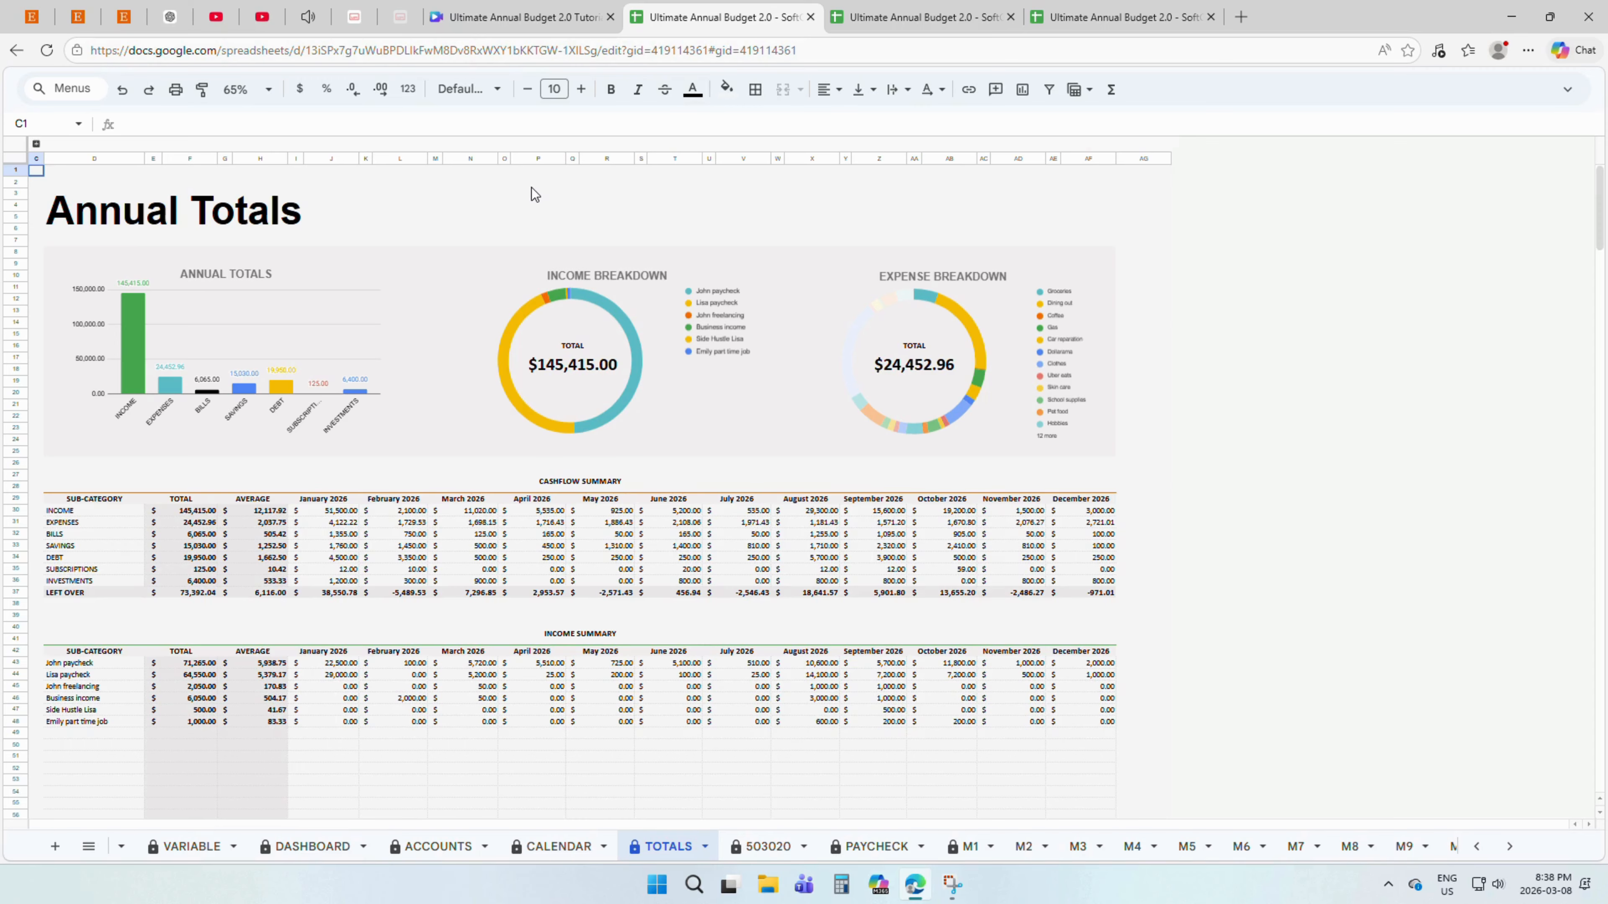
- On the TOTALS sheet, examine the CASHFLOW SUMMARY table and its sub-categories from INCOME to INVESTMENTS
left_click_drag(443, 489, 453, 600)
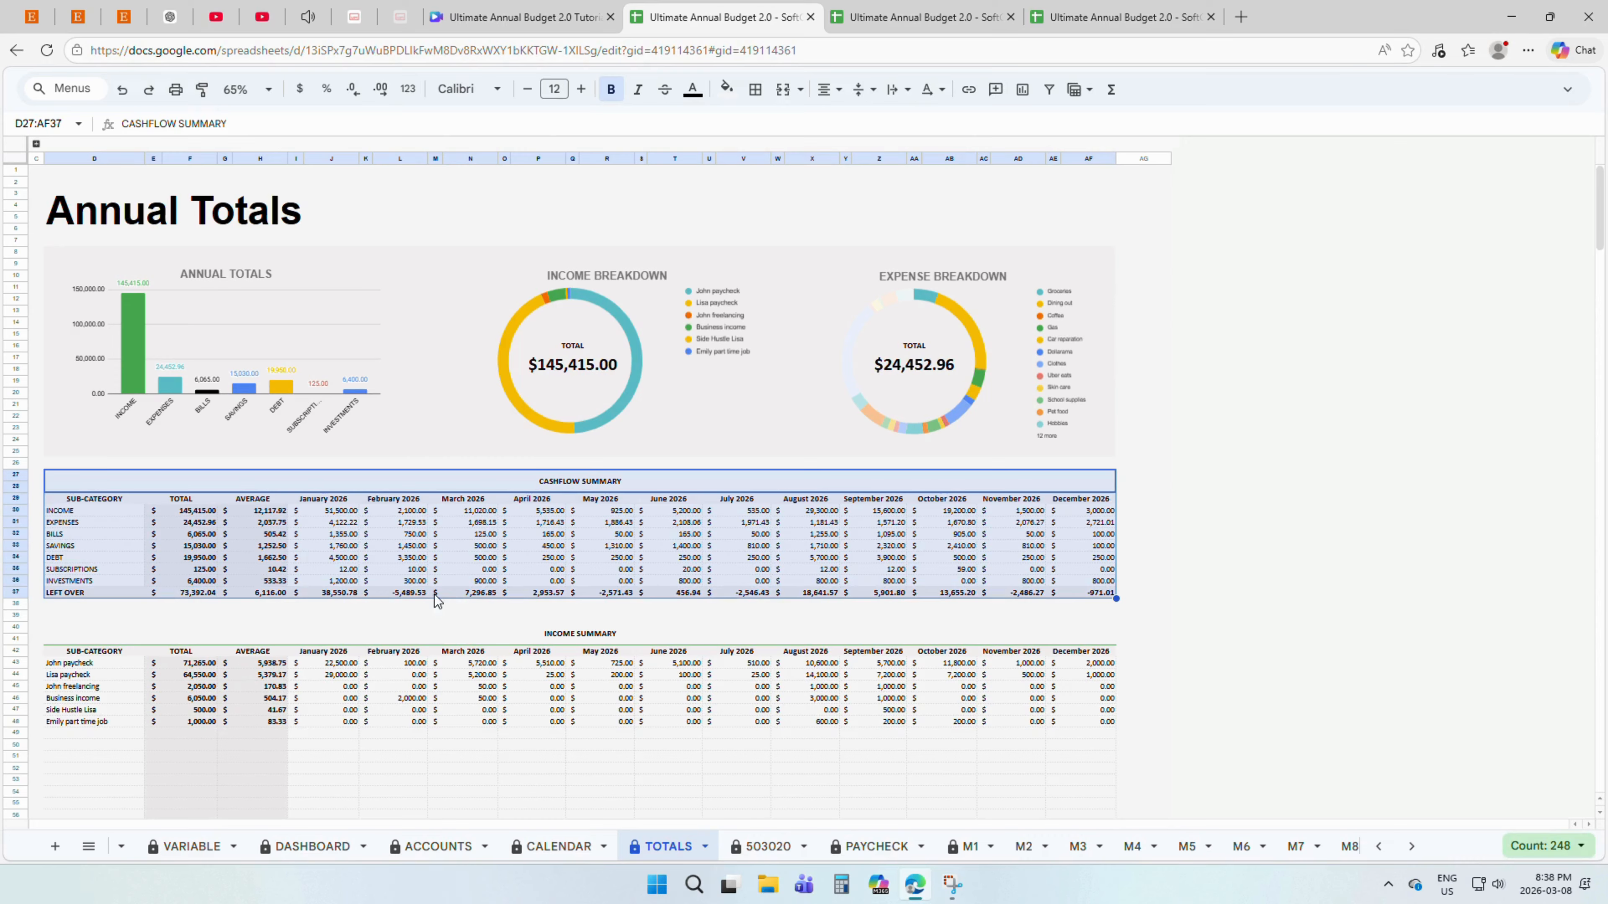
left_click(122, 515)
left_click_drag(121, 517, 114, 583)
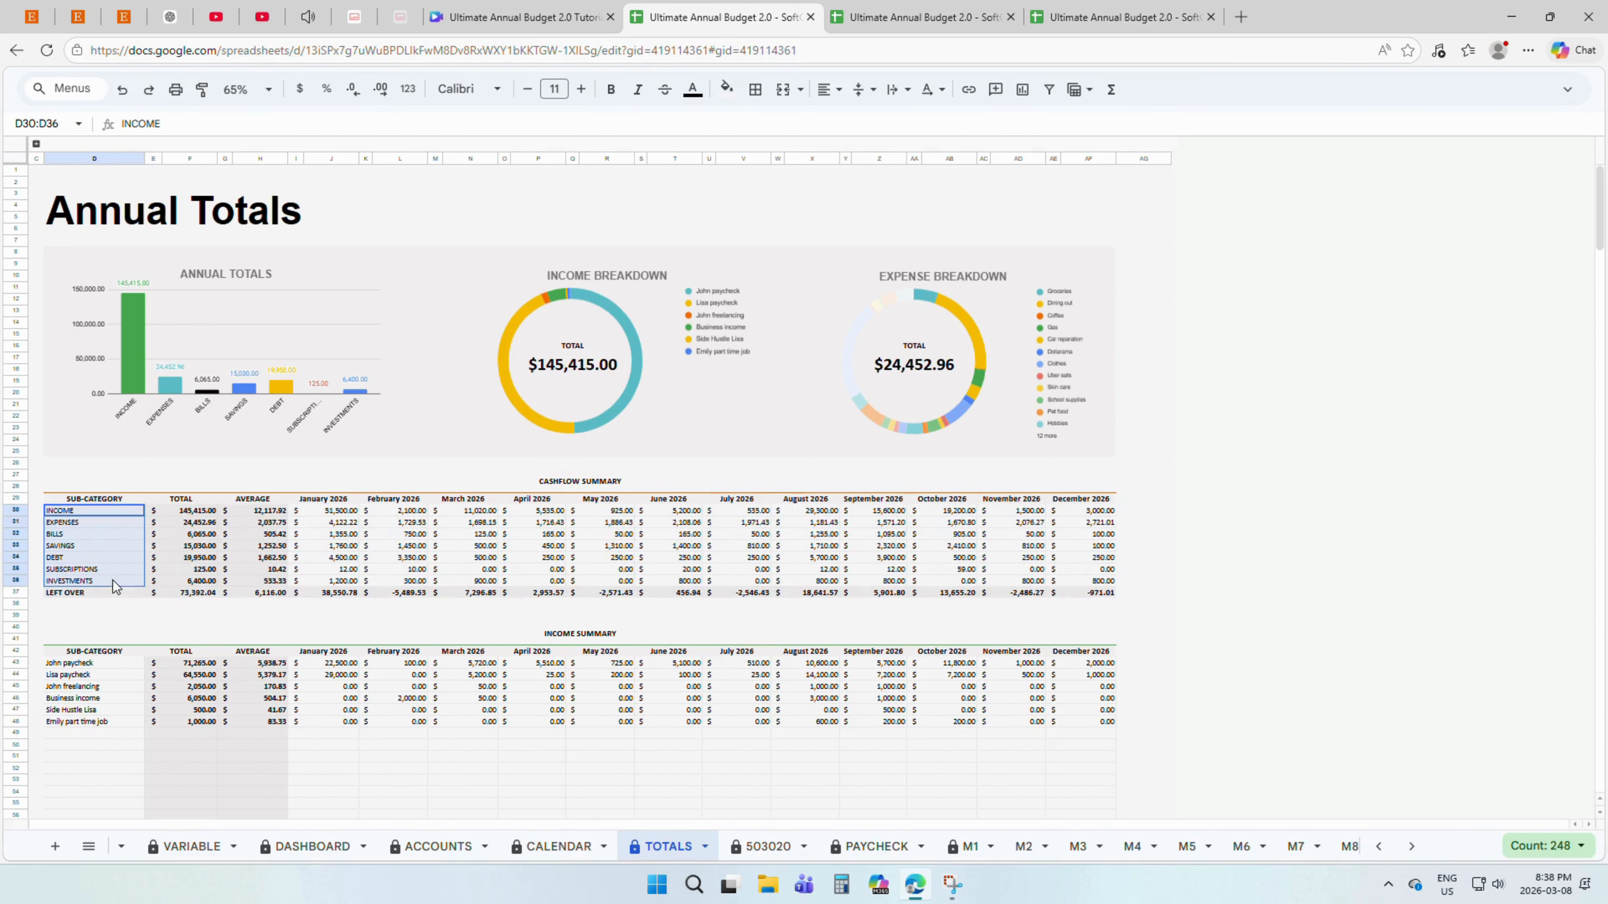
left_click(211, 475)
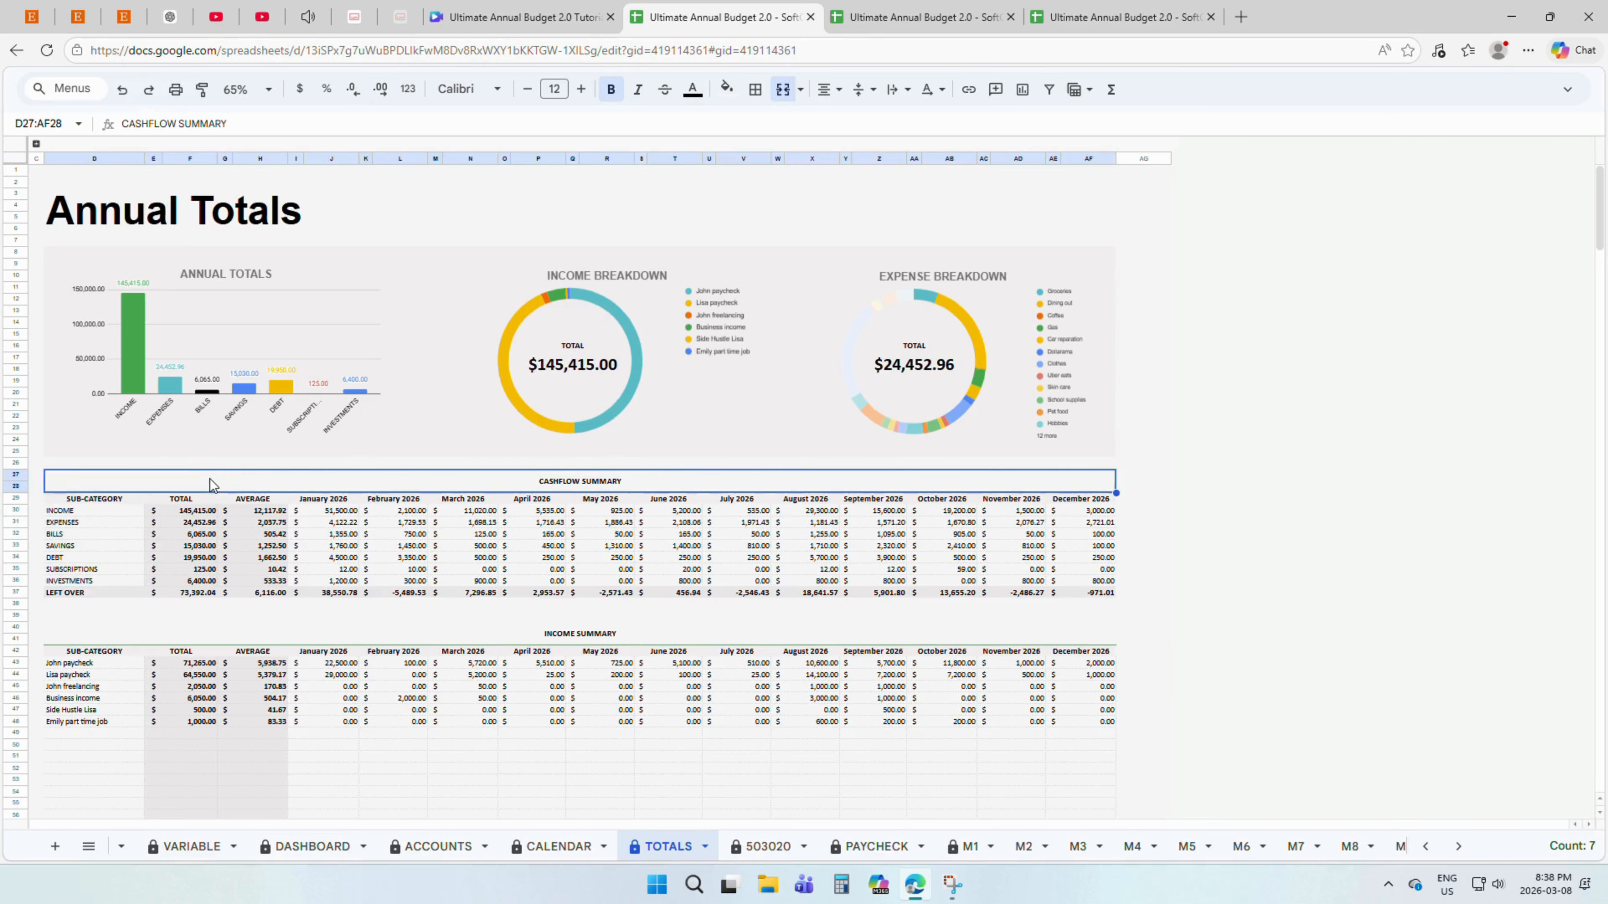
- Look through the income, expenses and bills summary tables of the Annual Totals, returning to the start of the sheet
scroll(209, 480, "down", 7)
scroll(210, 480, "down", 14)
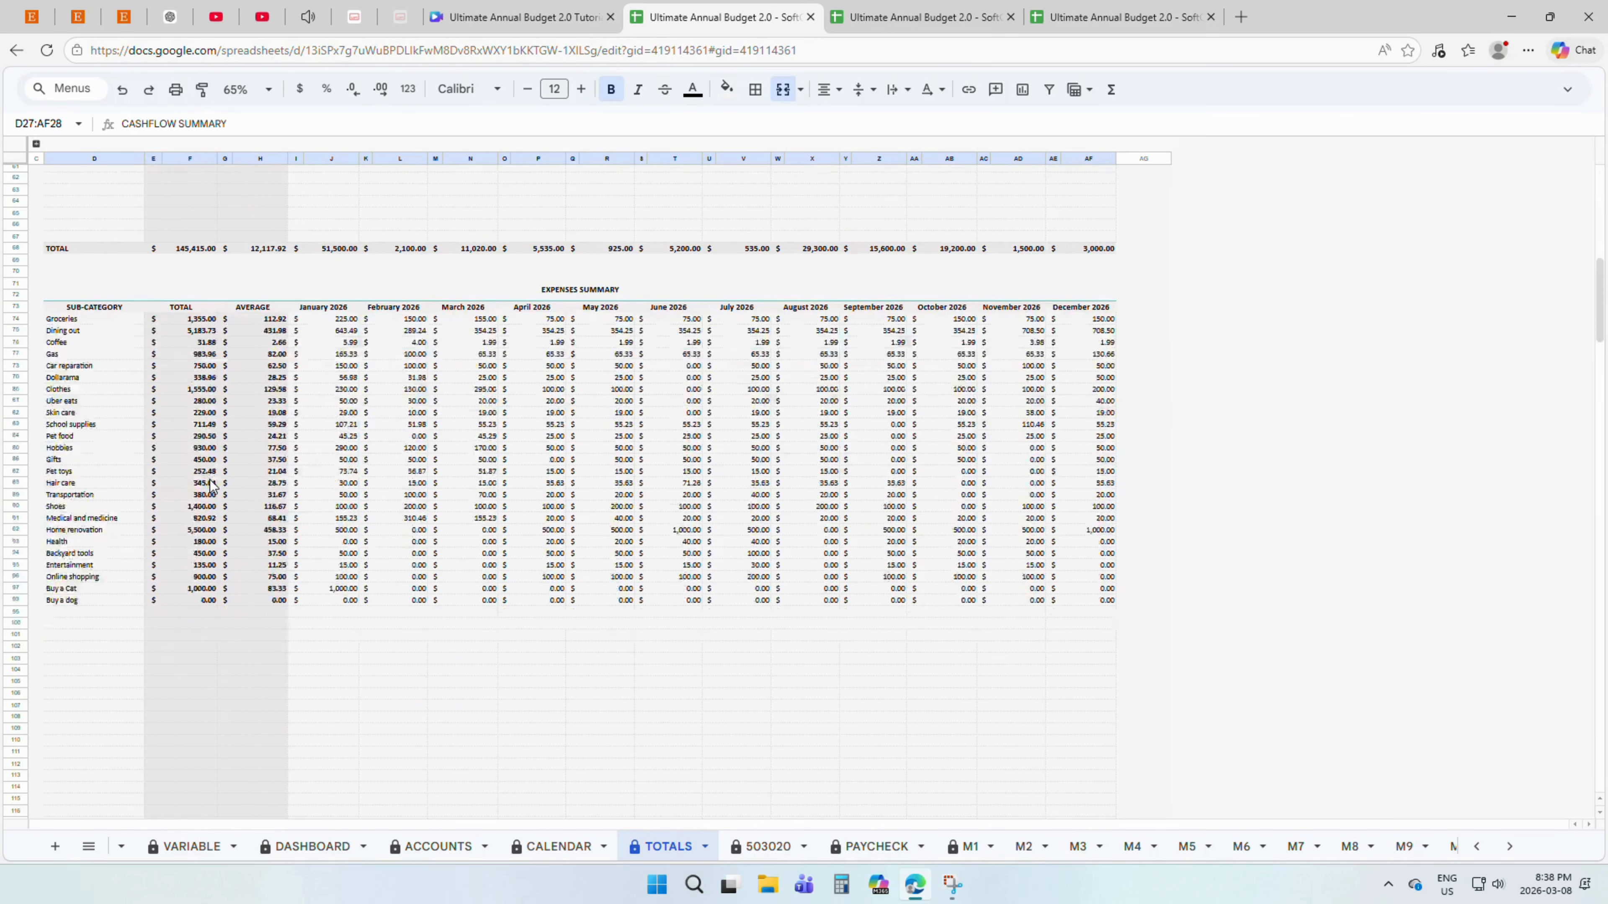
scroll(210, 485, "down", 1)
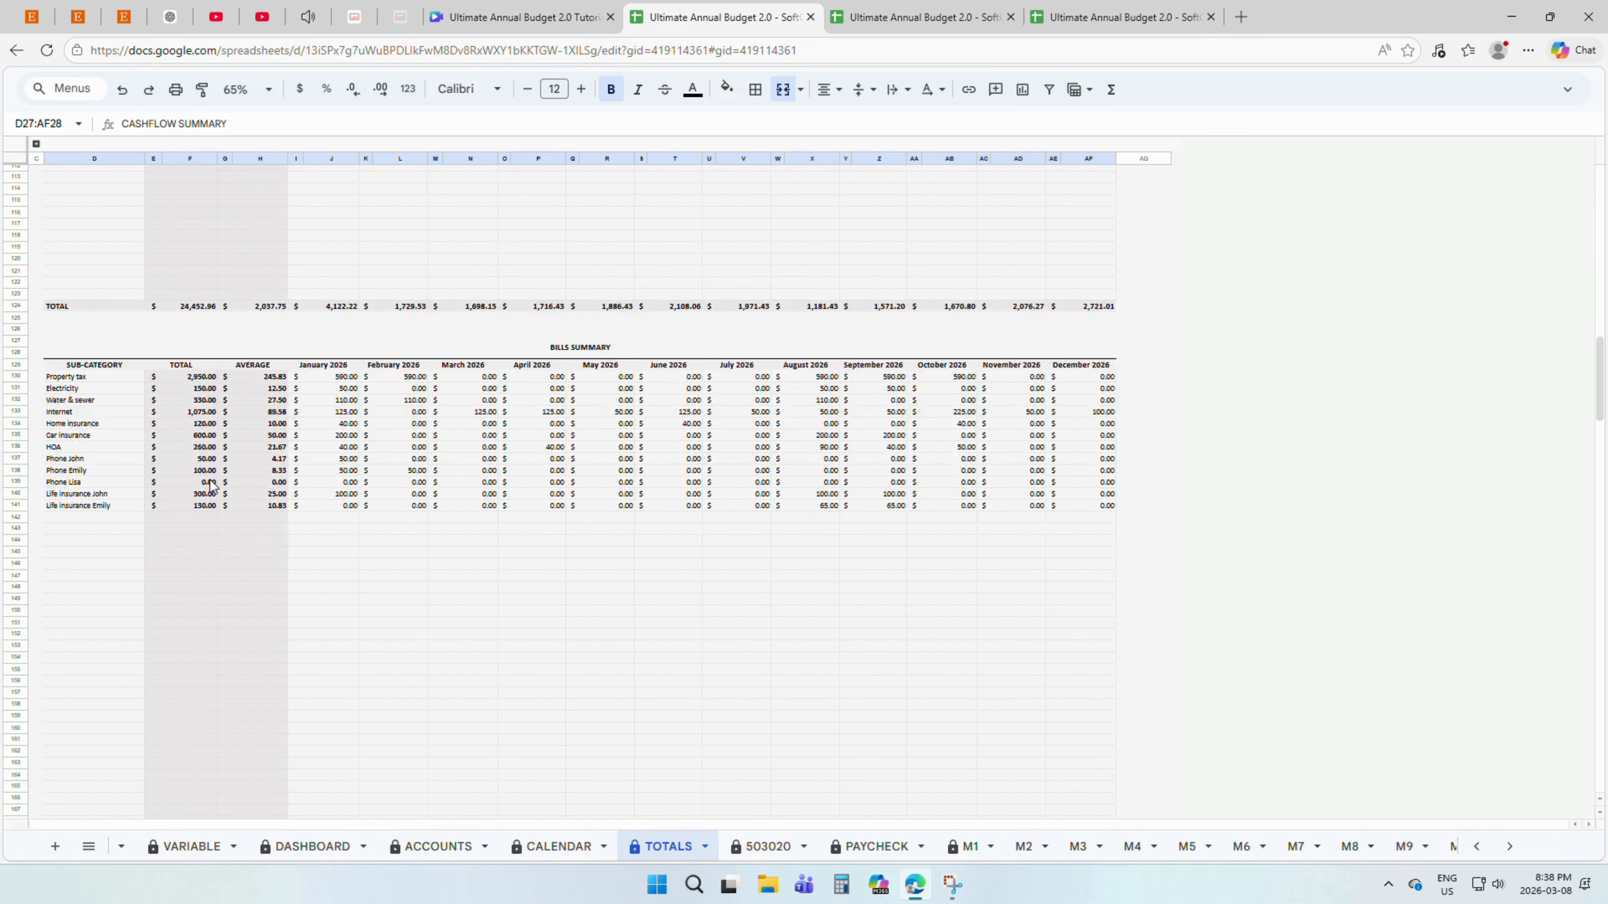
scroll(211, 485, "up", 20)
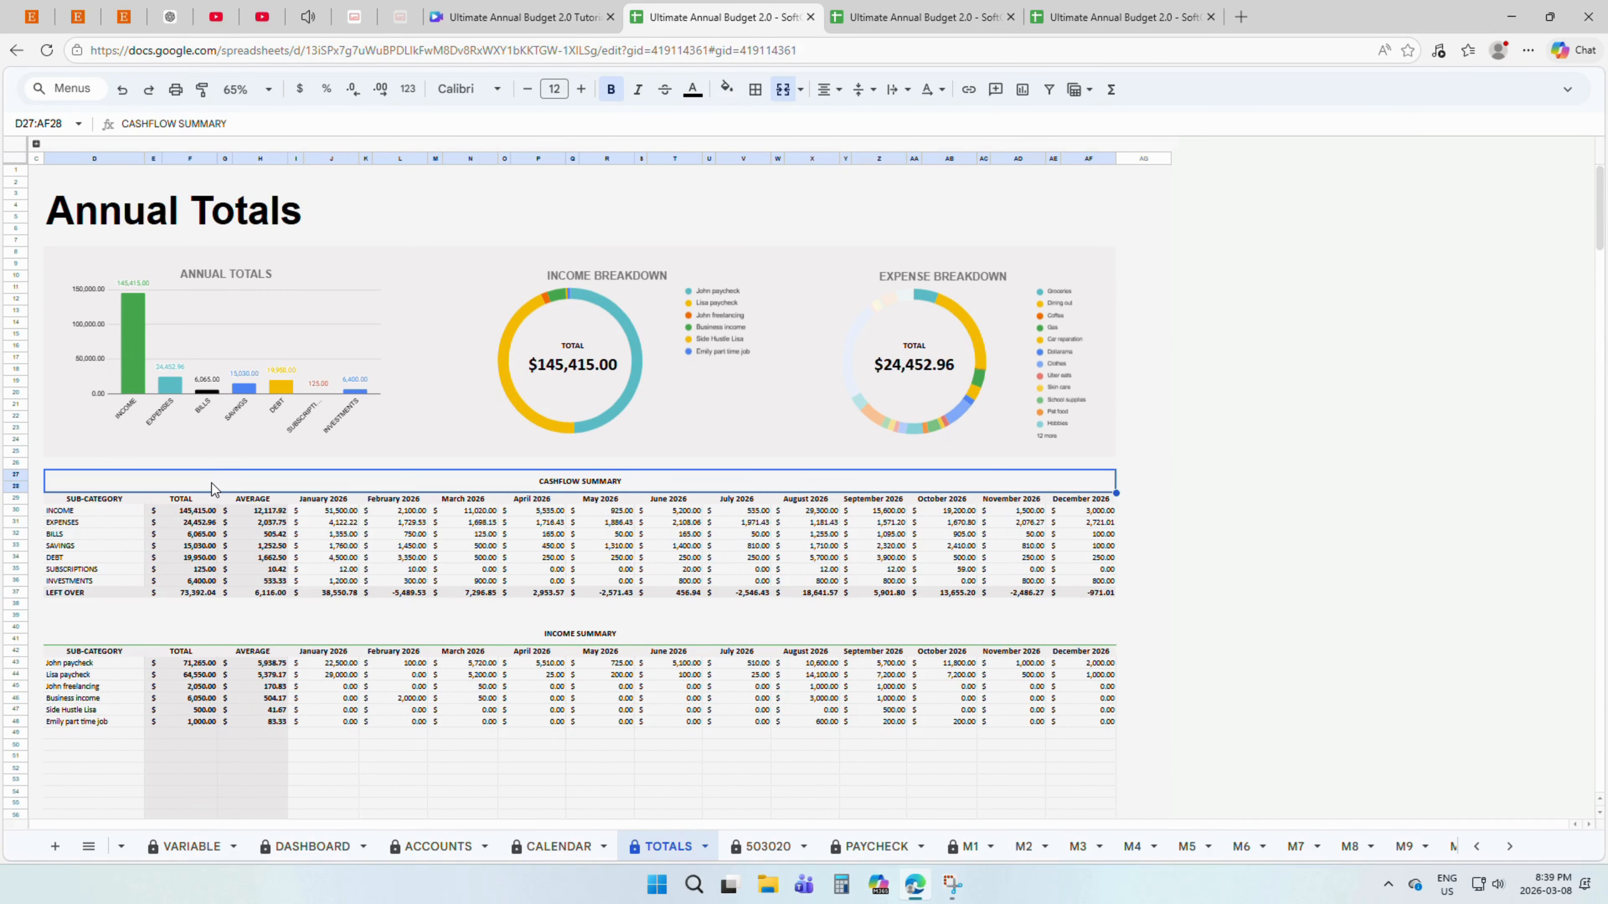
- Open the 503020 sheet and check the GOAL total in the MY GOAL PERCENTAGE BREAKDOWN table
left_click(766, 847)
left_click(593, 484)
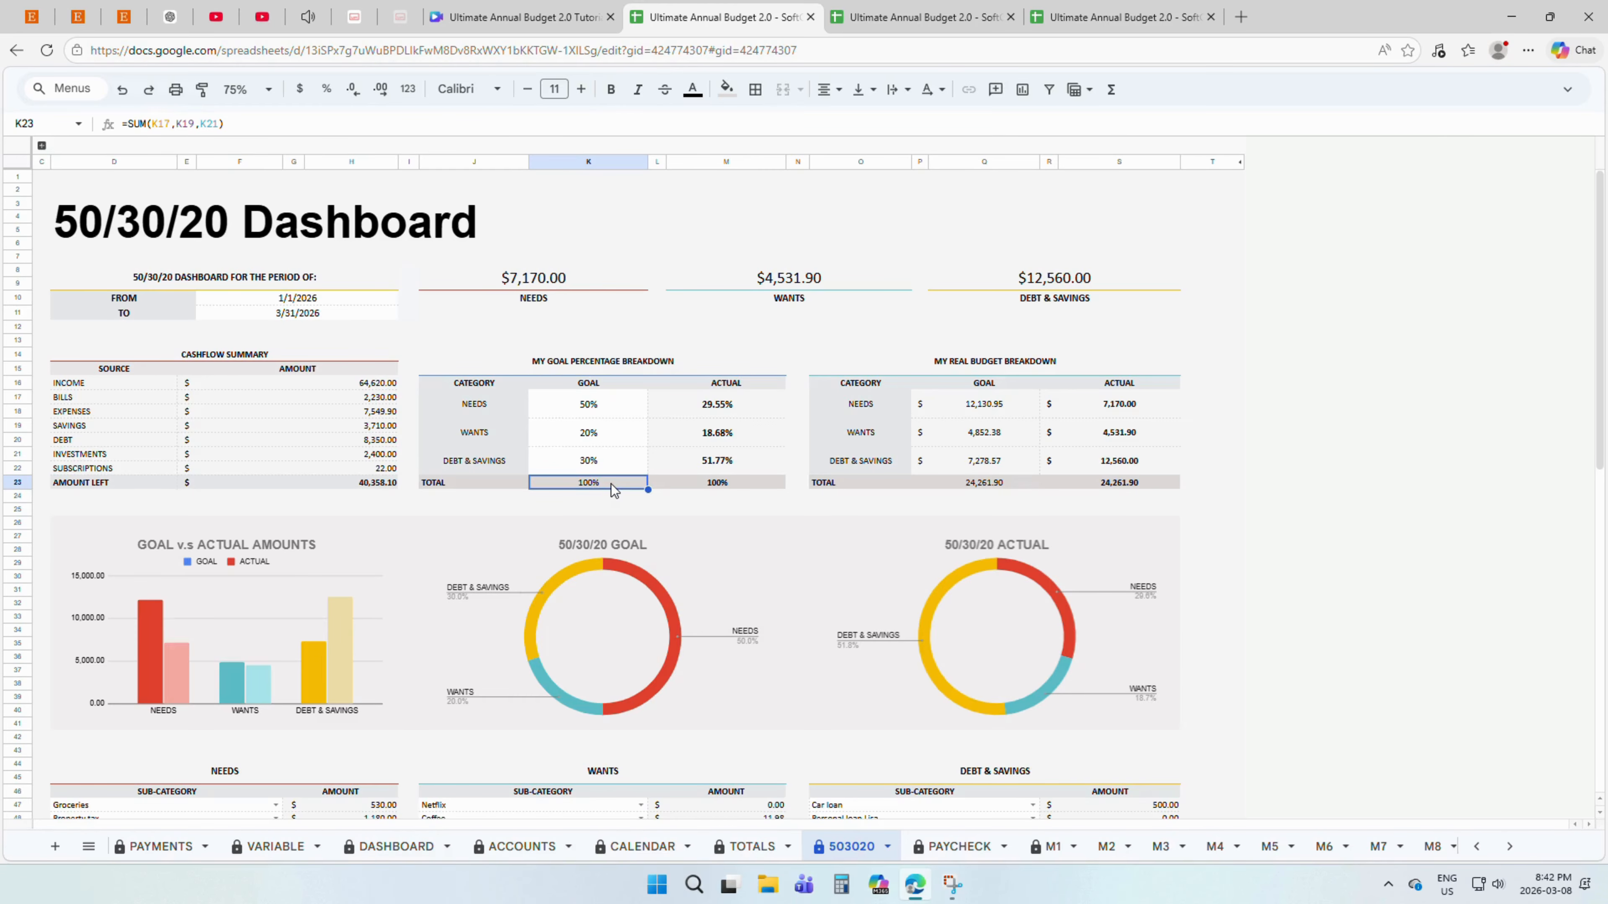
- Add Property tax and Netflix as sub-categories in the next two empty rows of the NEEDS table
scroll(613, 484, "down", 5)
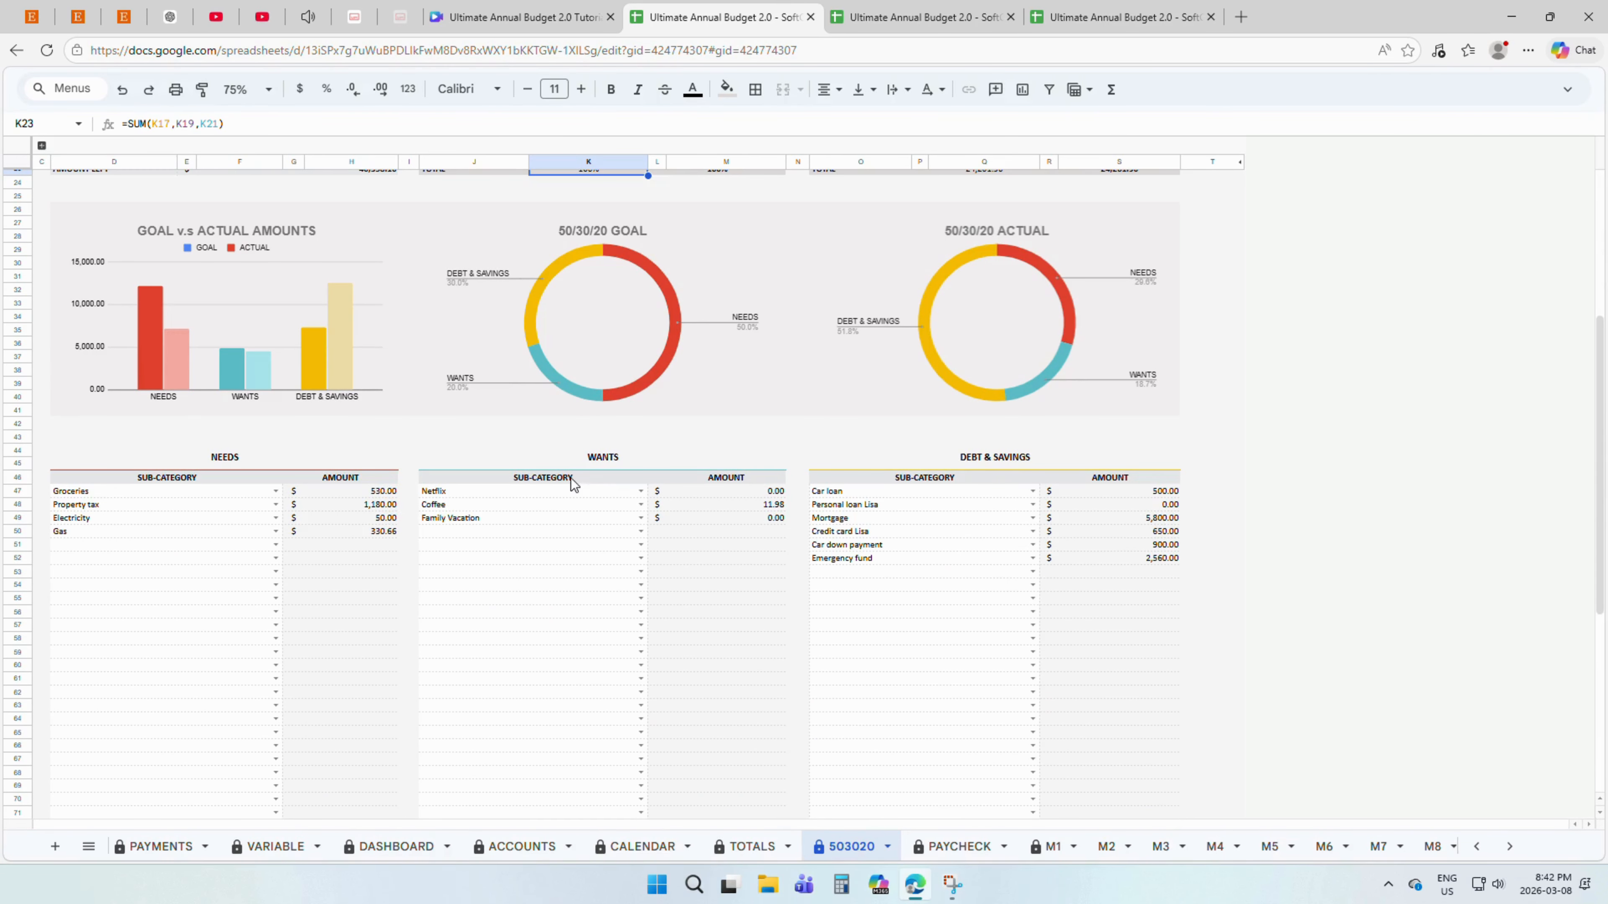
left_click(276, 544)
left_click(246, 586)
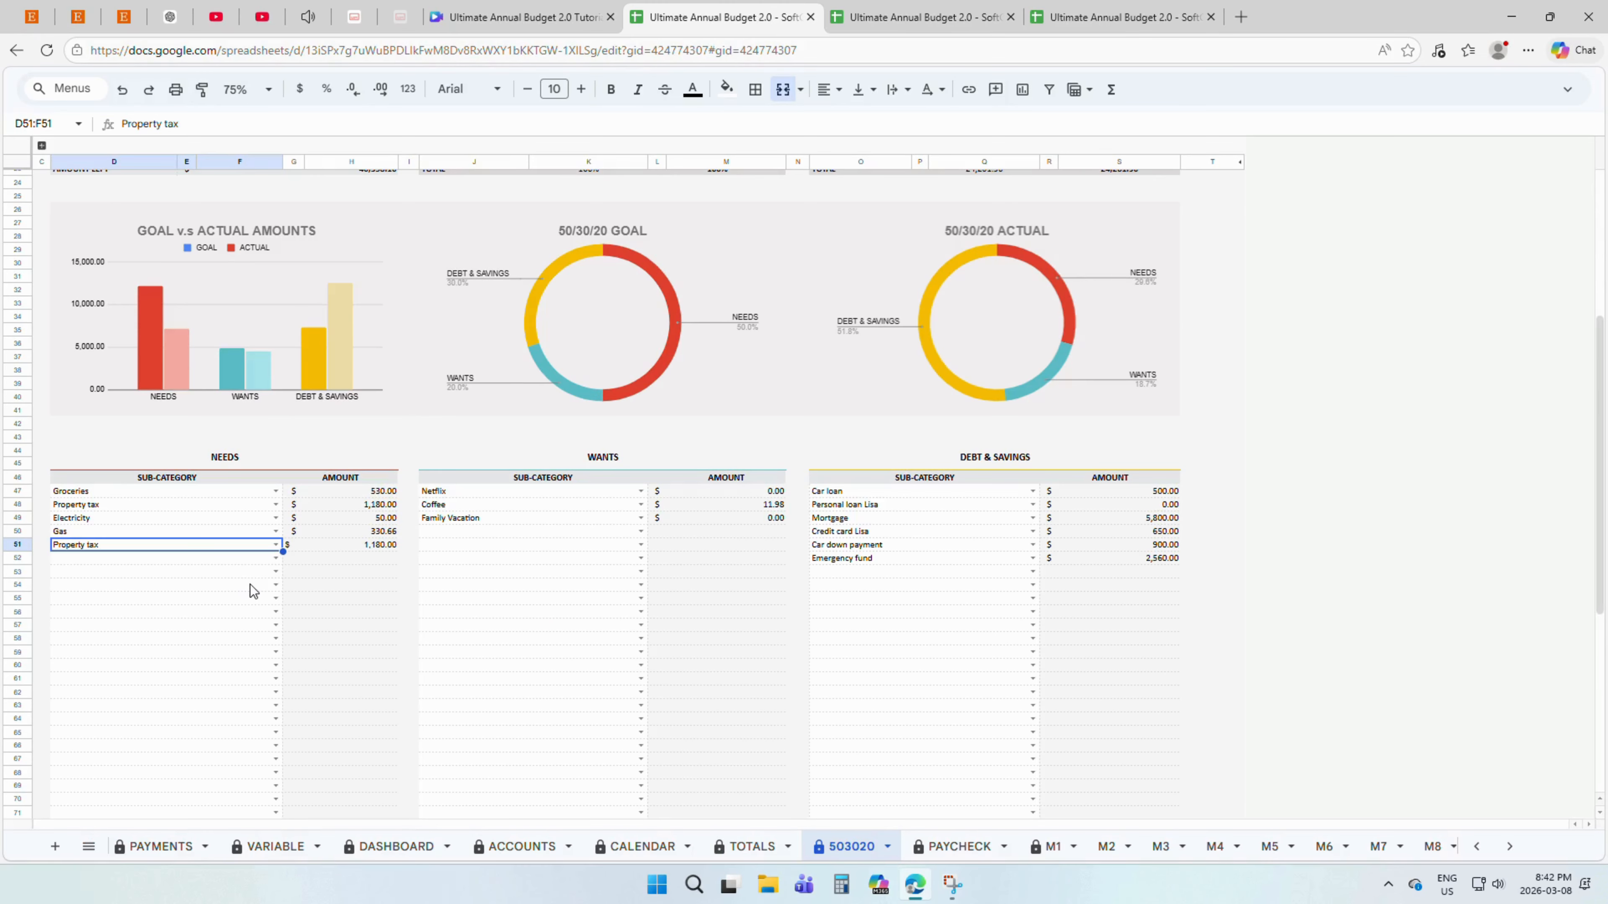
left_click(275, 558)
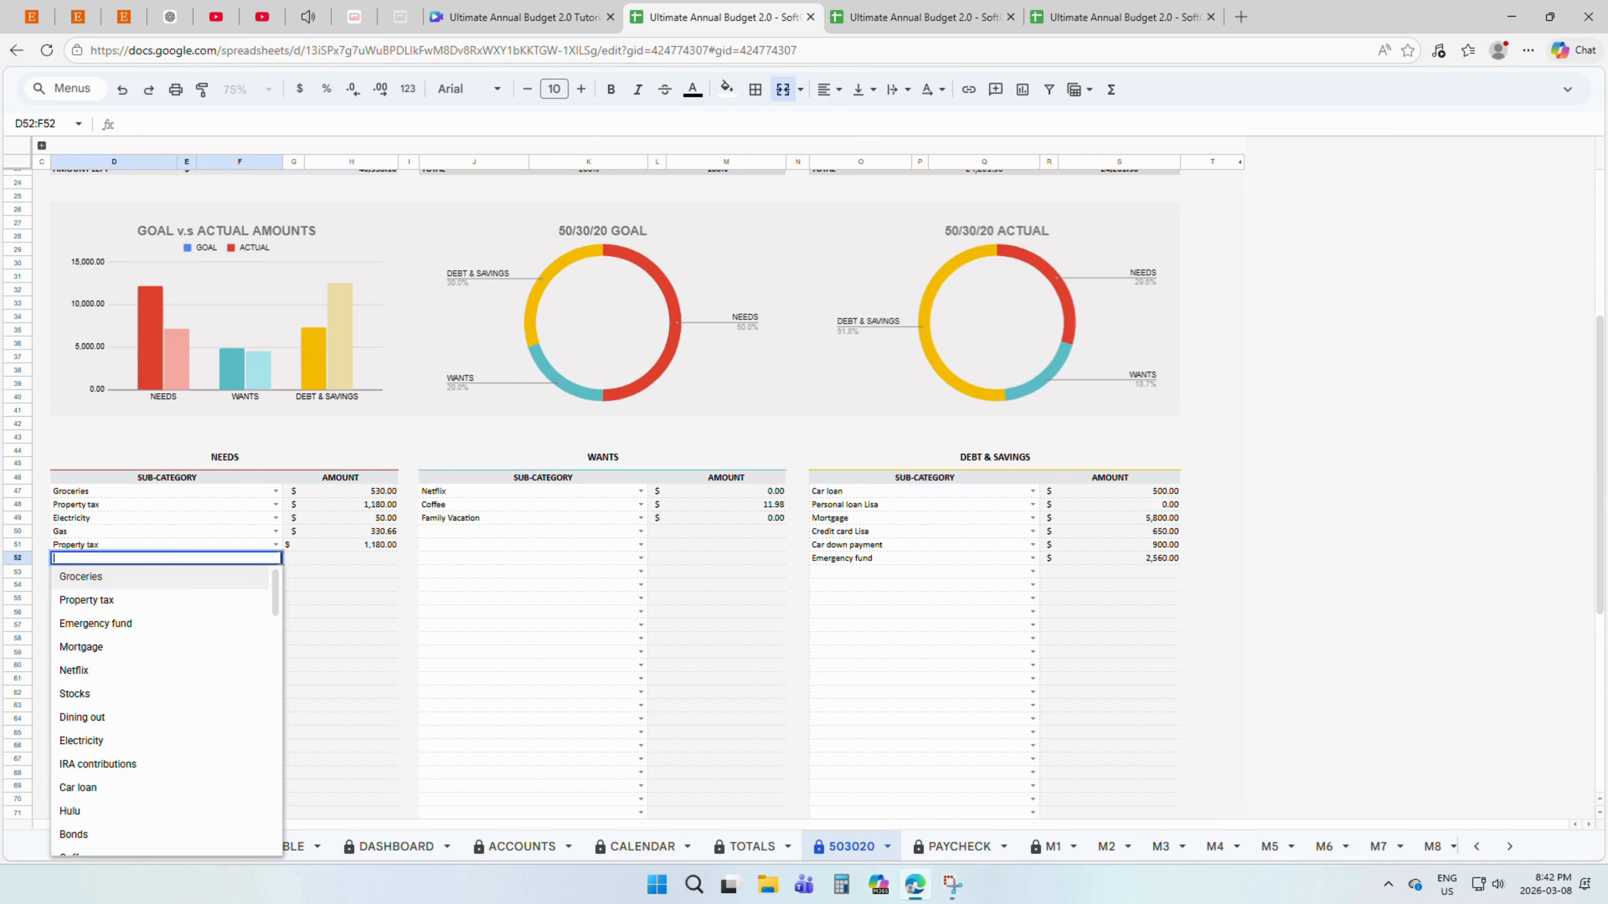
left_click(231, 666)
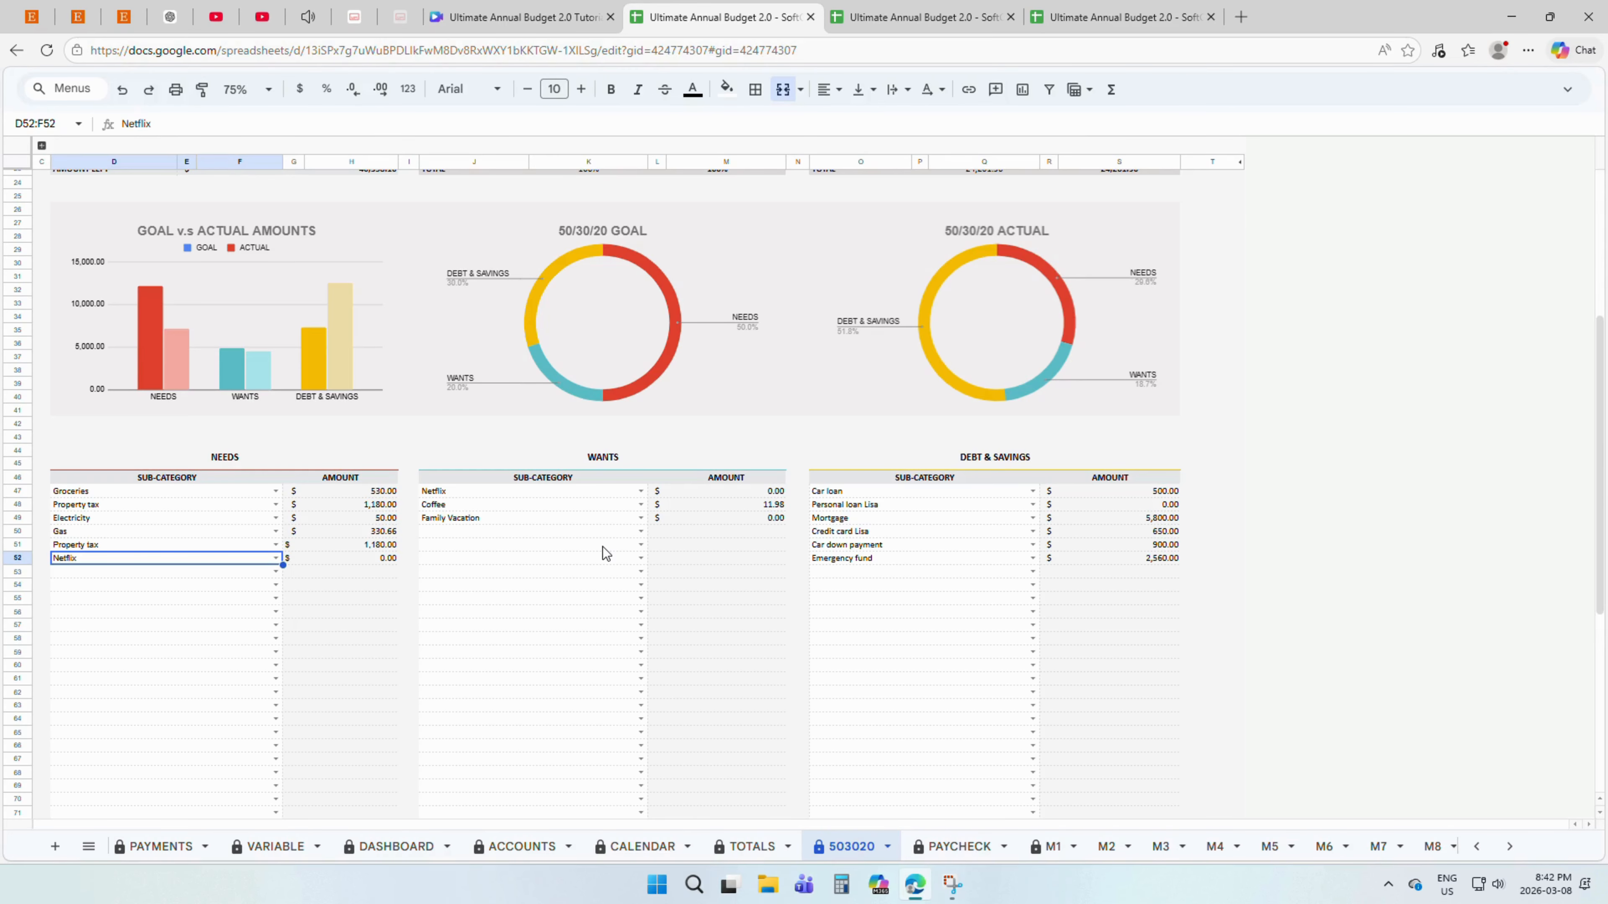
scroll(603, 553, "up", 2)
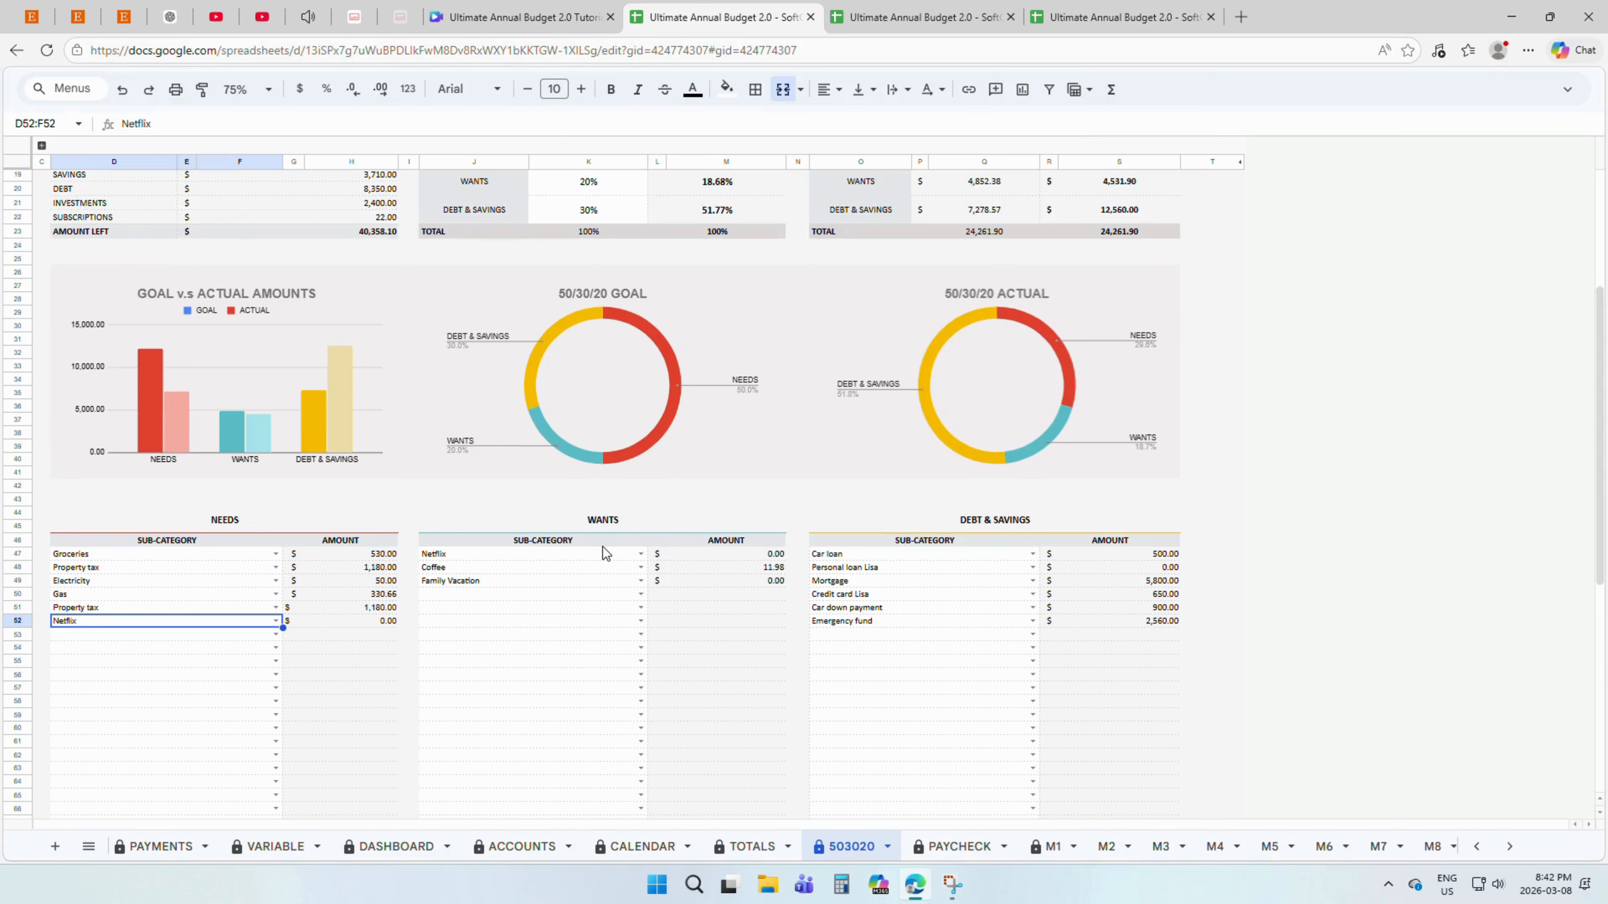
scroll(606, 553, "up", 3)
- Open the PAYCHECK sheet and look over its sheet options, including Duplicate and Rename
left_click(994, 846)
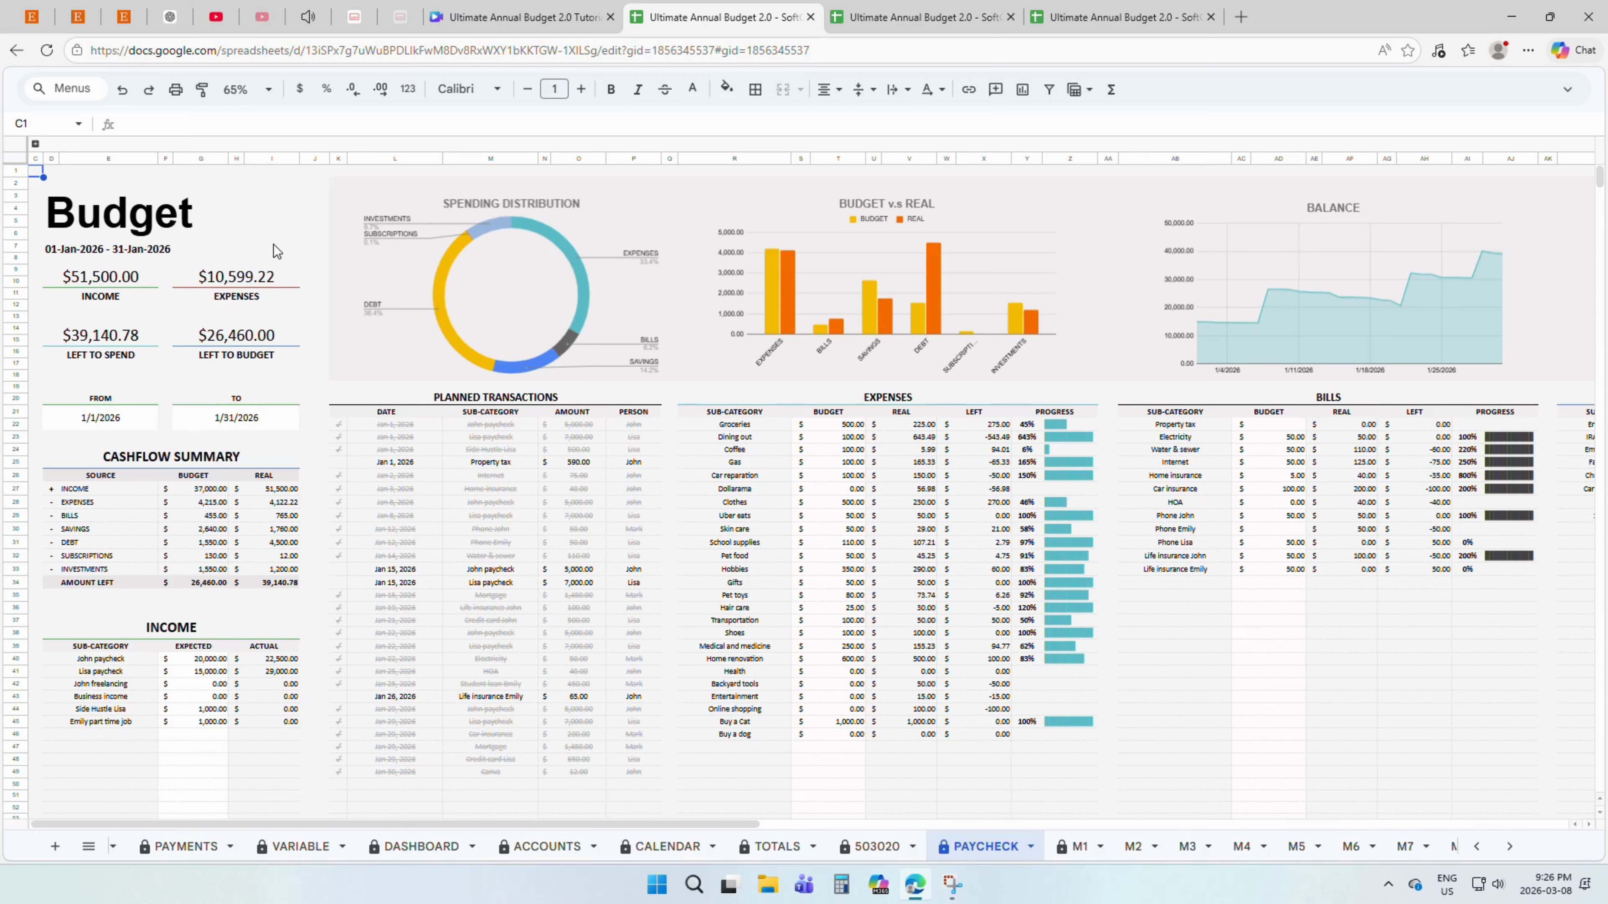
left_click(268, 219)
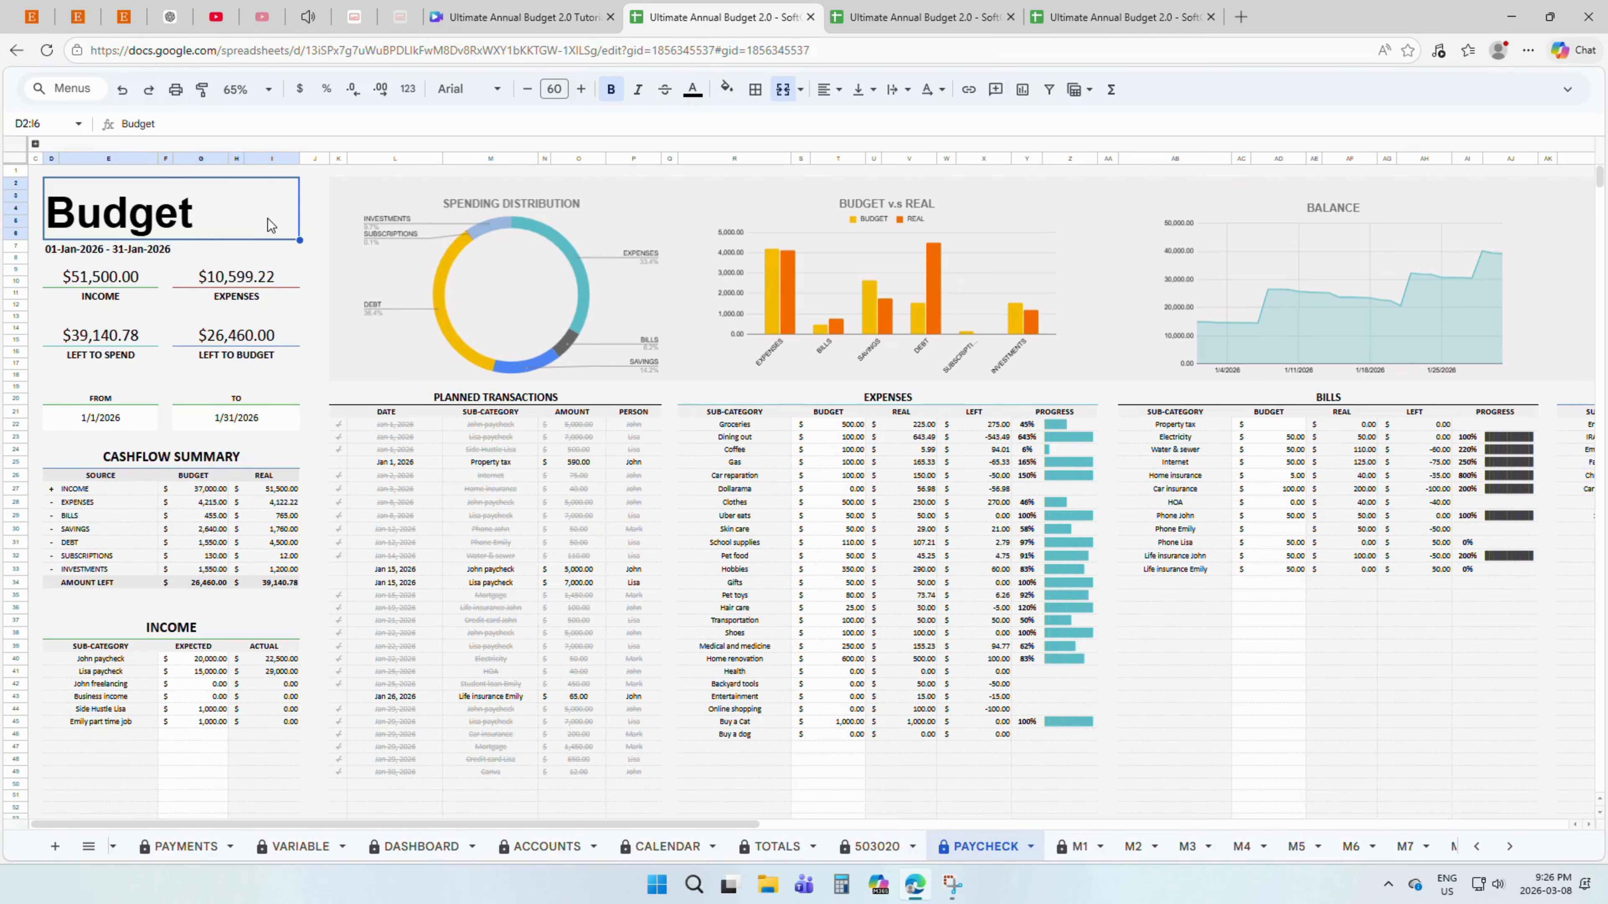
left_click(1030, 846)
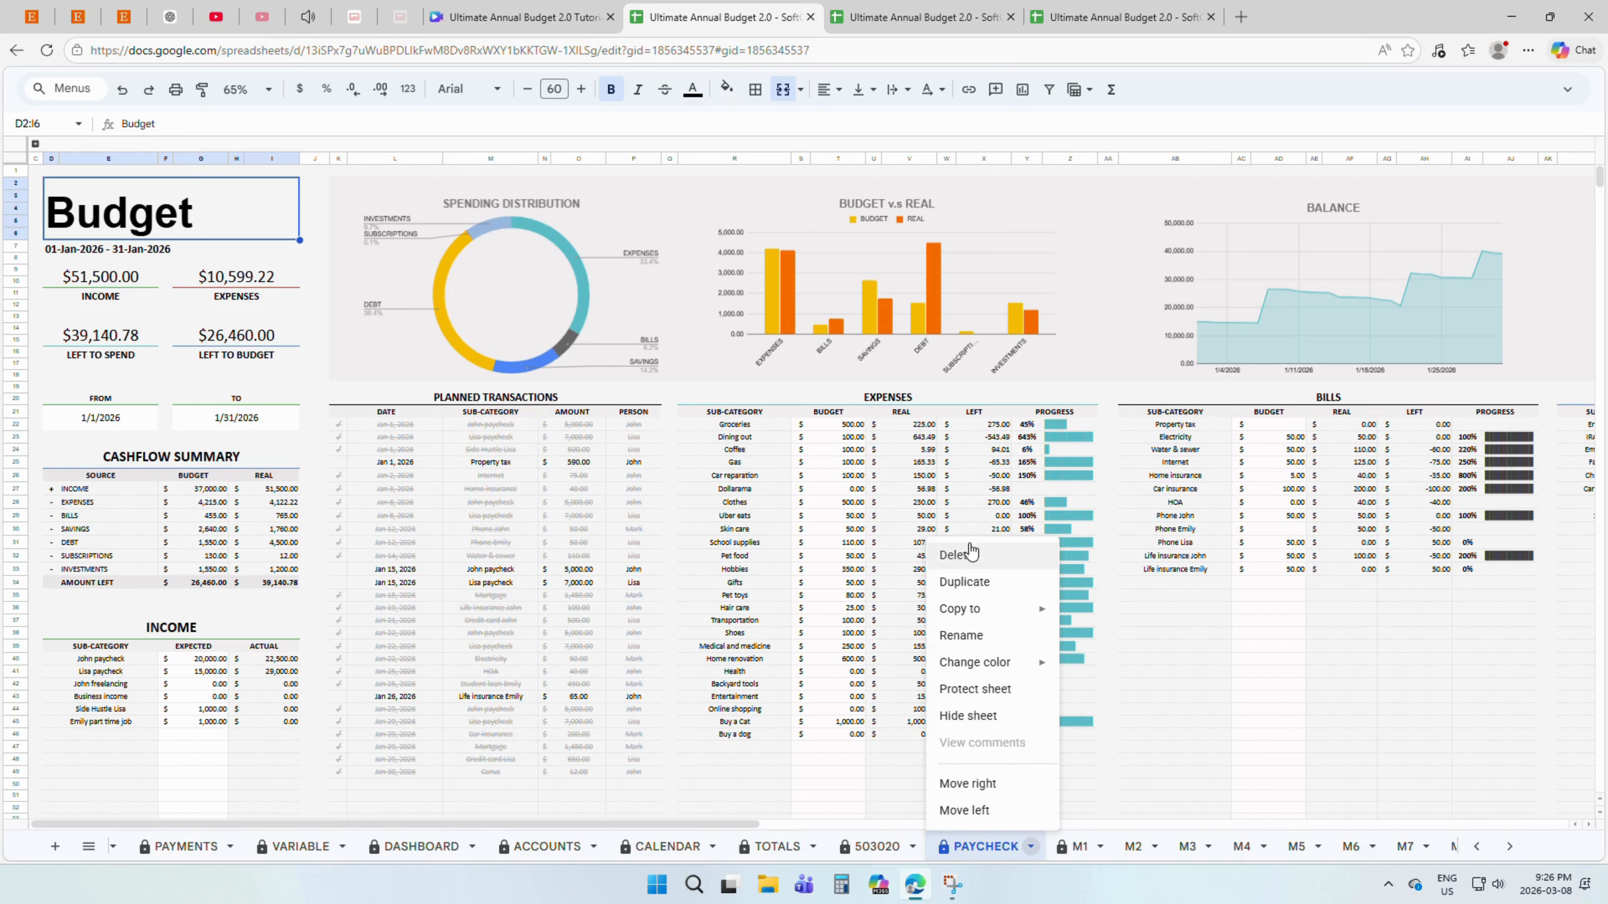
left_click(288, 394)
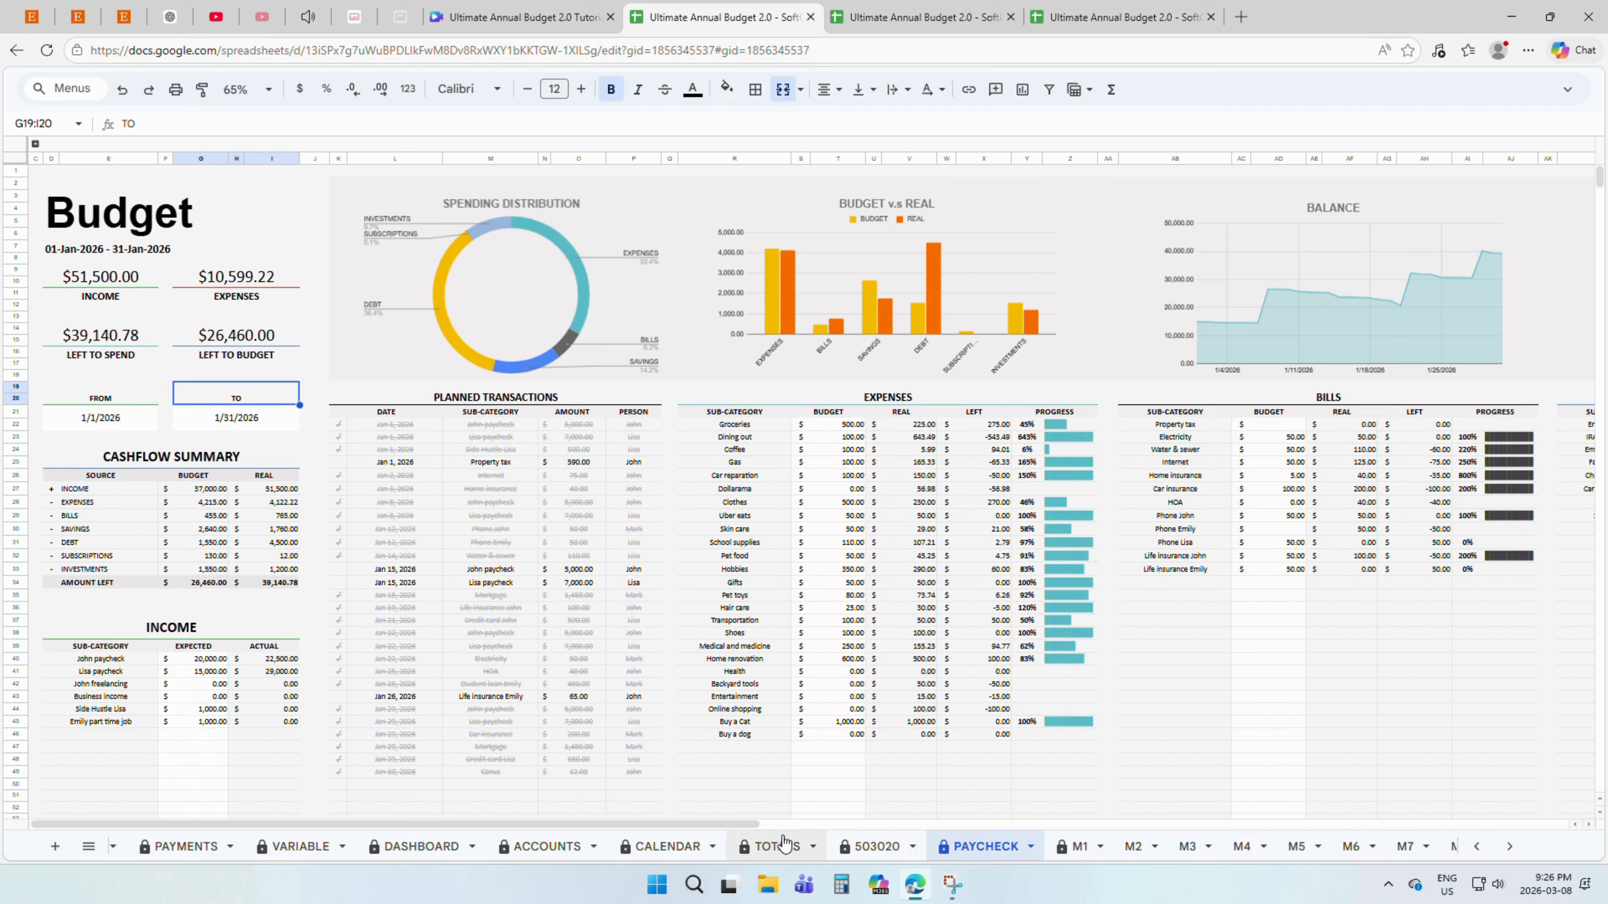
right_click(963, 853)
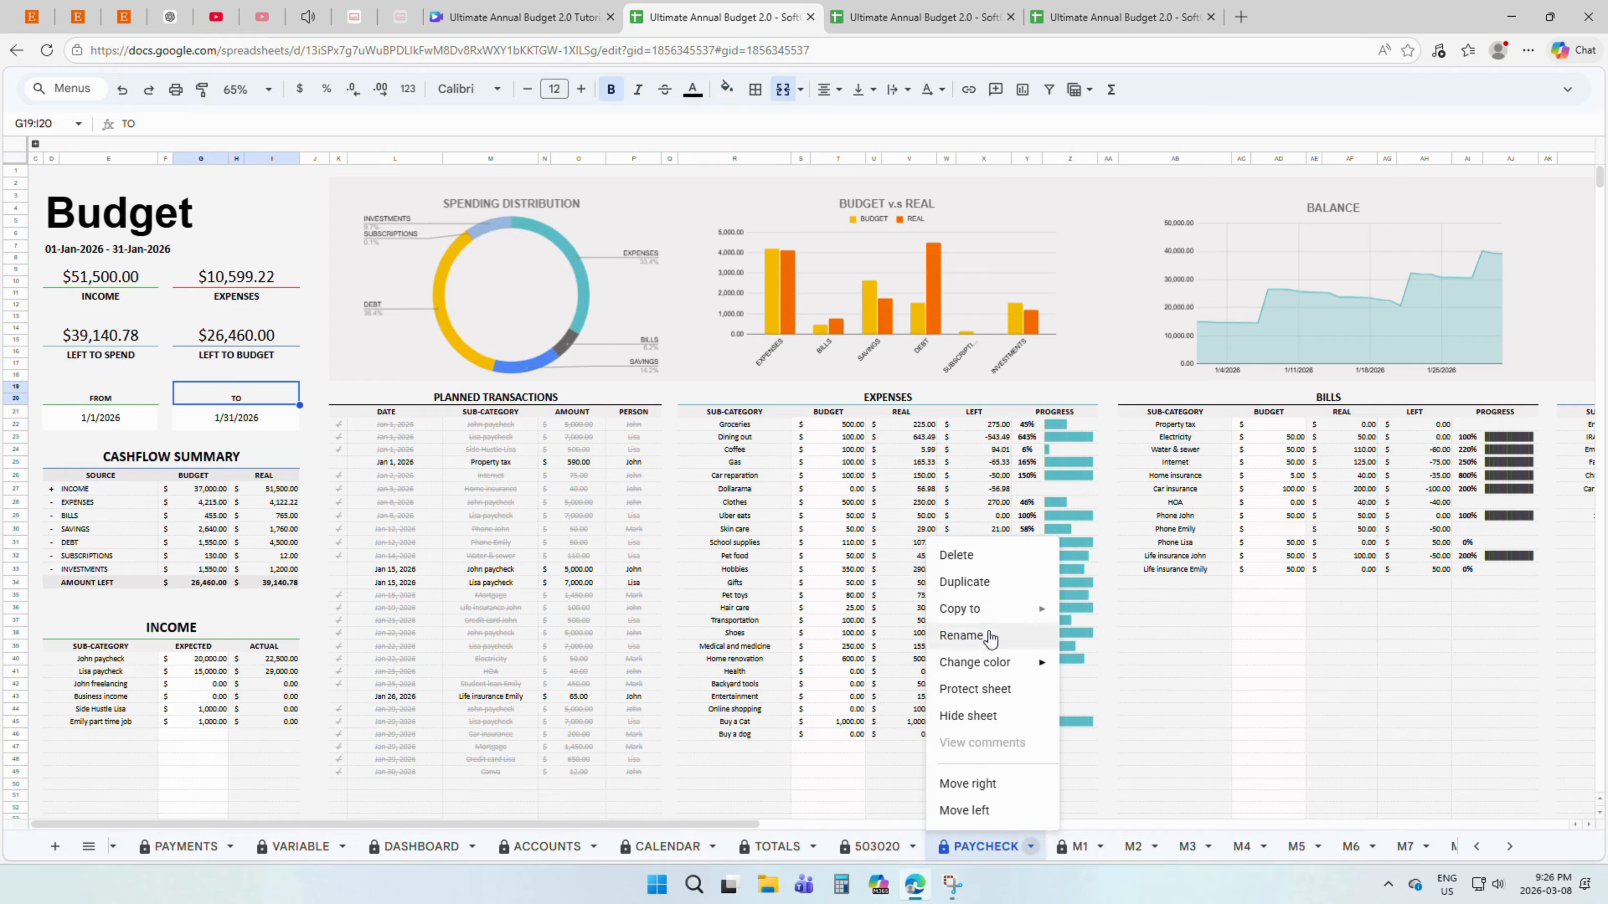
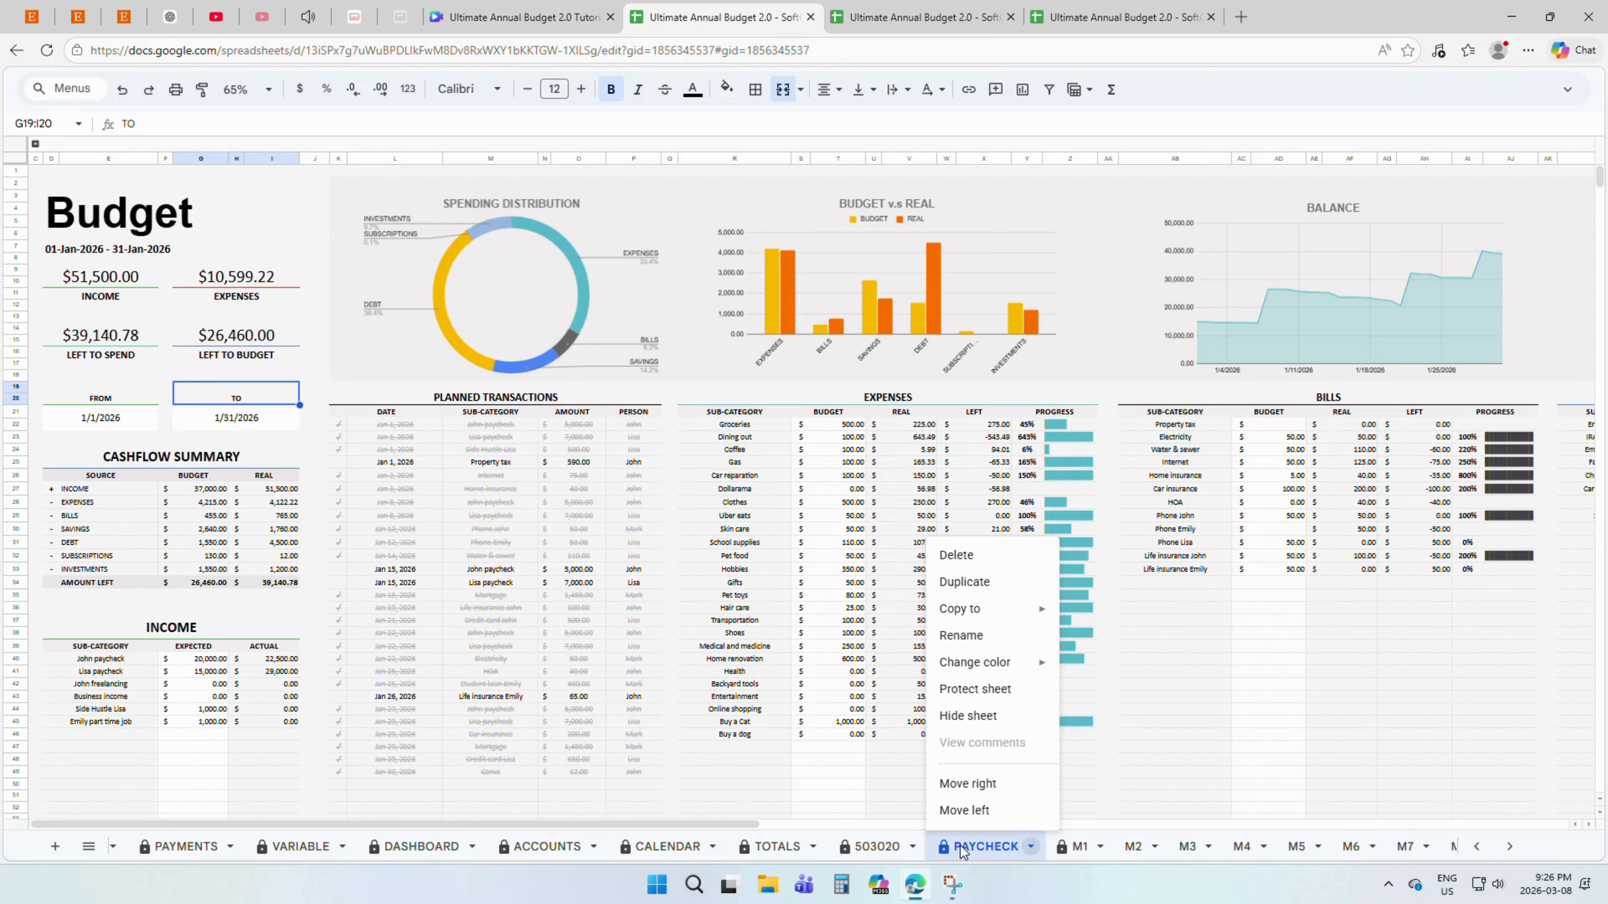
left_click(261, 217)
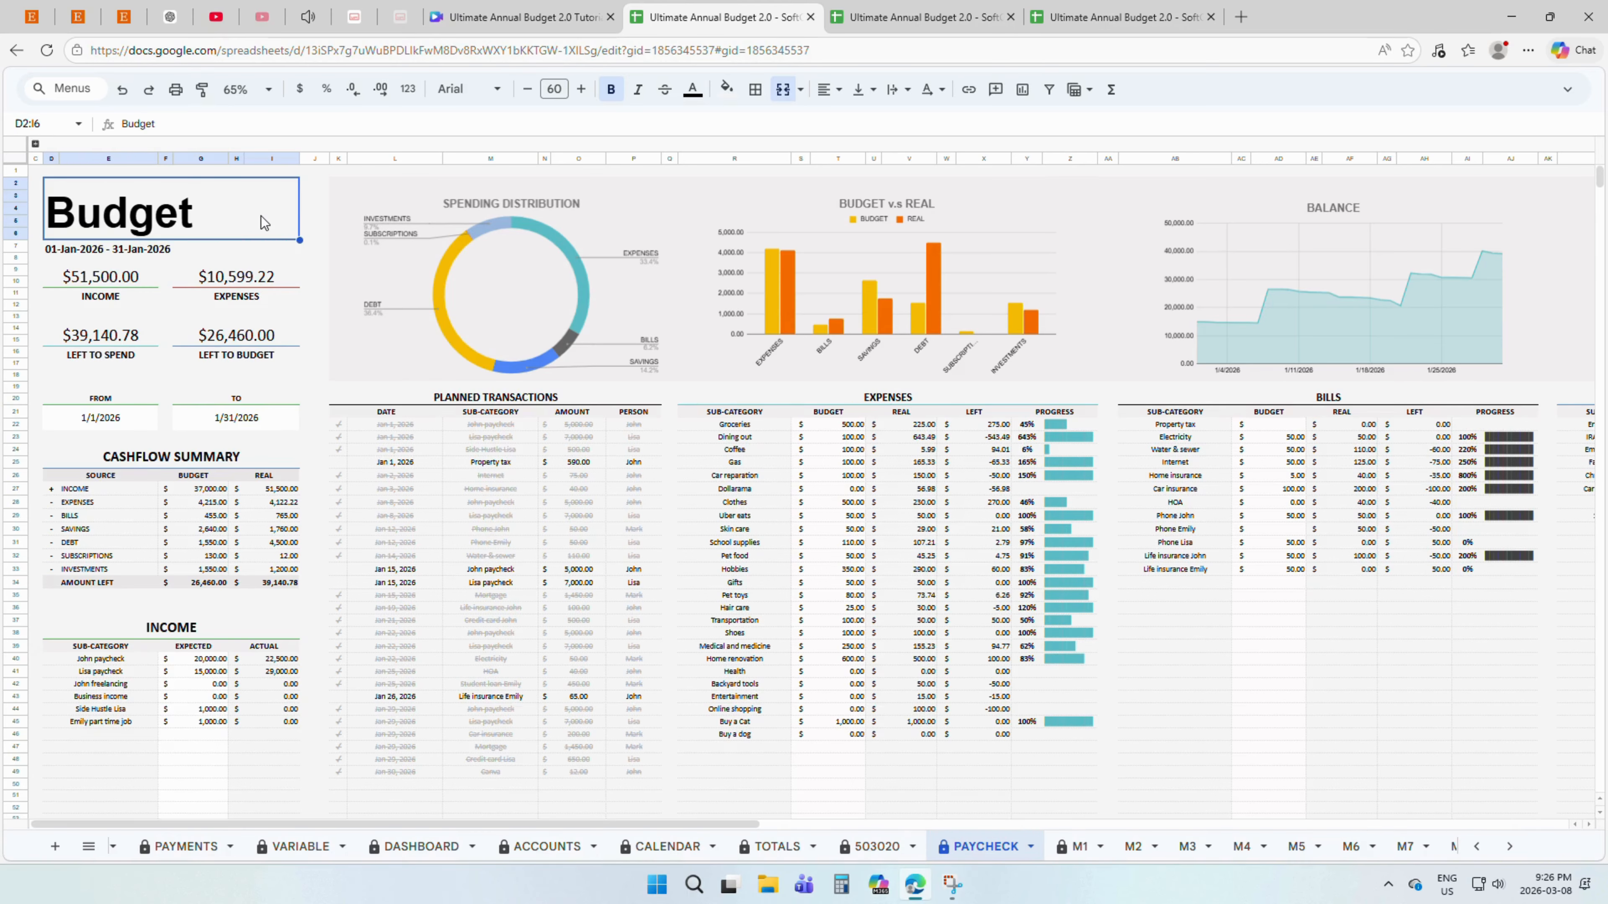
- Review the Budget sheet's LEFT TO SPEND and LEFT TO BUDGET figures and its CASHFLOW SUMMARY table
left_click(127, 364)
left_click(266, 368)
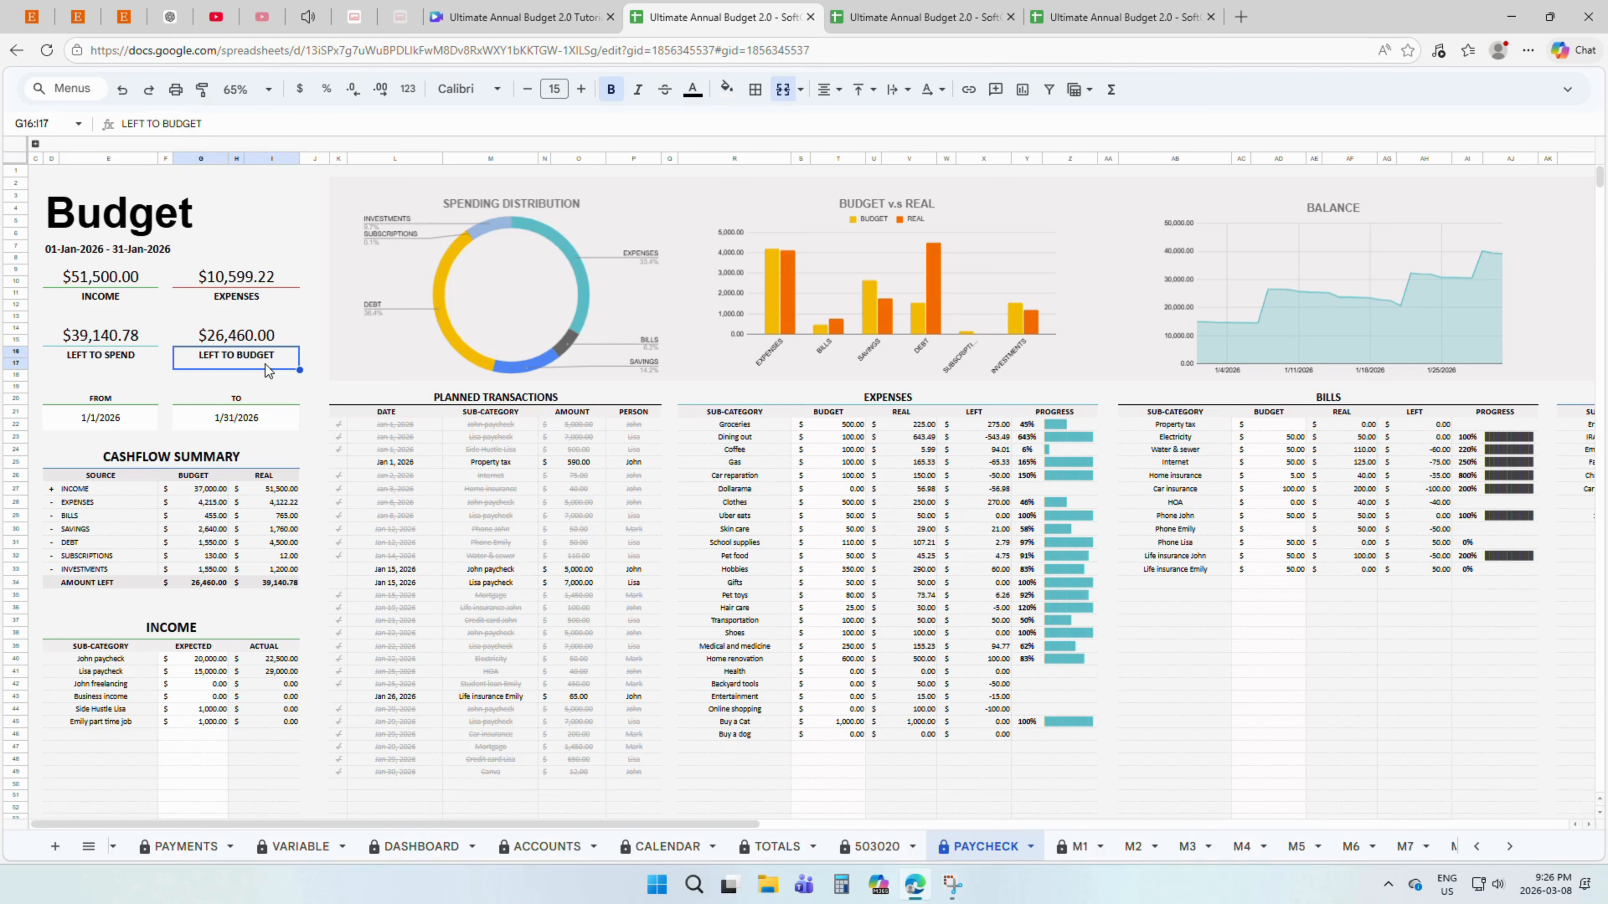
left_click_drag(273, 455, 272, 590)
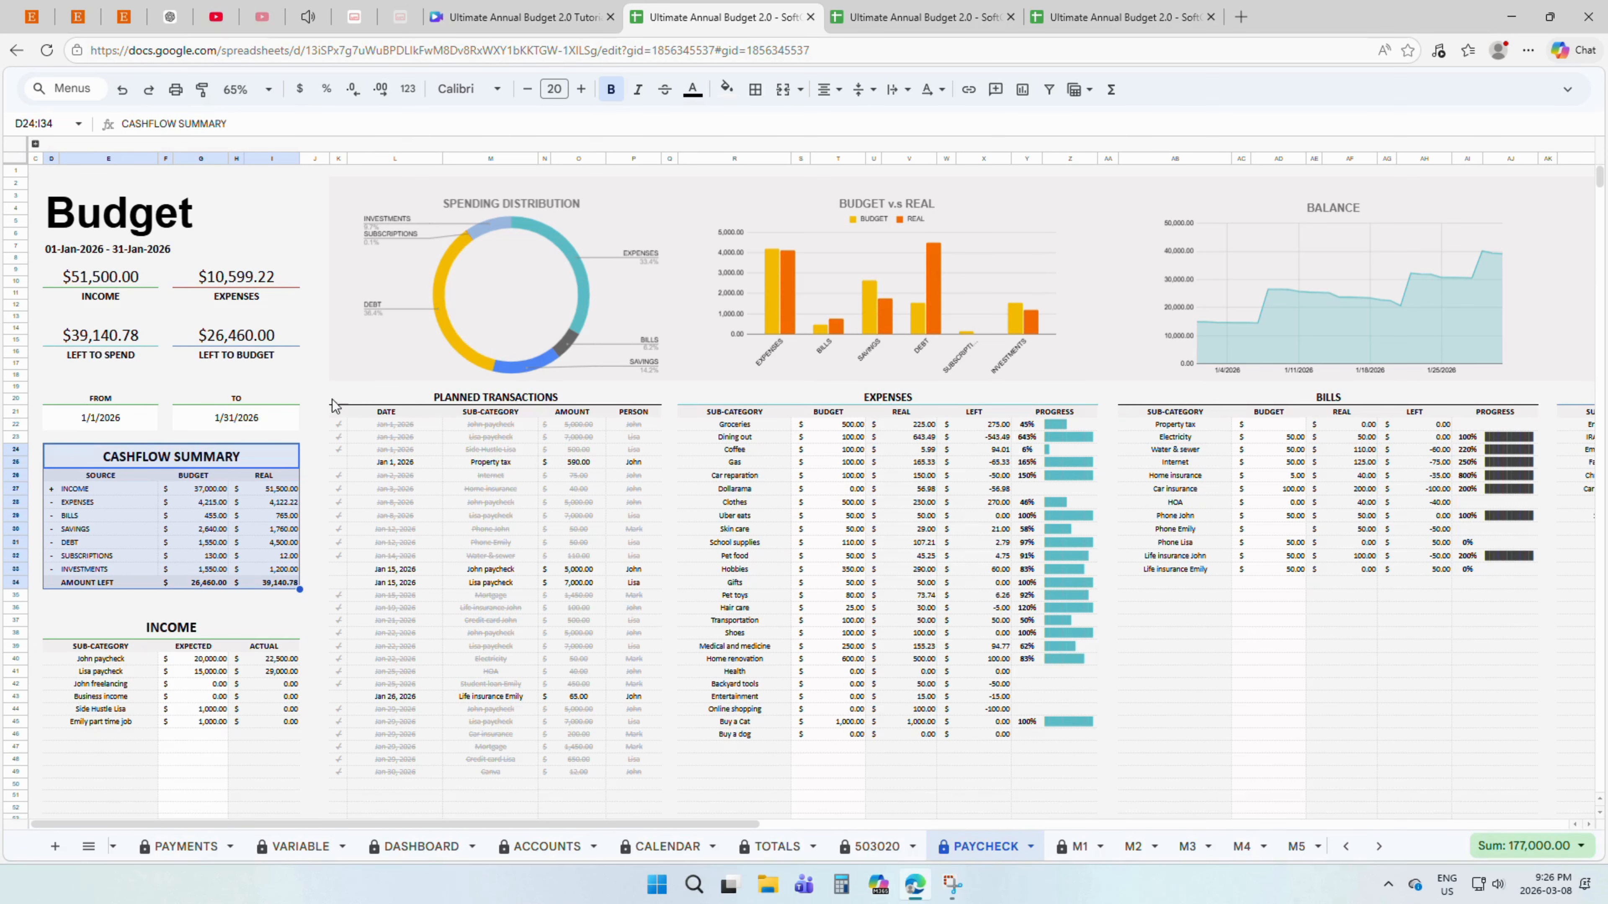
- Review the PAYCHECK sheet's charts, from SPENDING DISTRIBUTION through BALANCE and 50/30/20 DISTRIBUTION to INCOME BREAKDOWN
left_click(340, 185)
left_click_drag(342, 189, 1601, 381)
left_click(1068, 599)
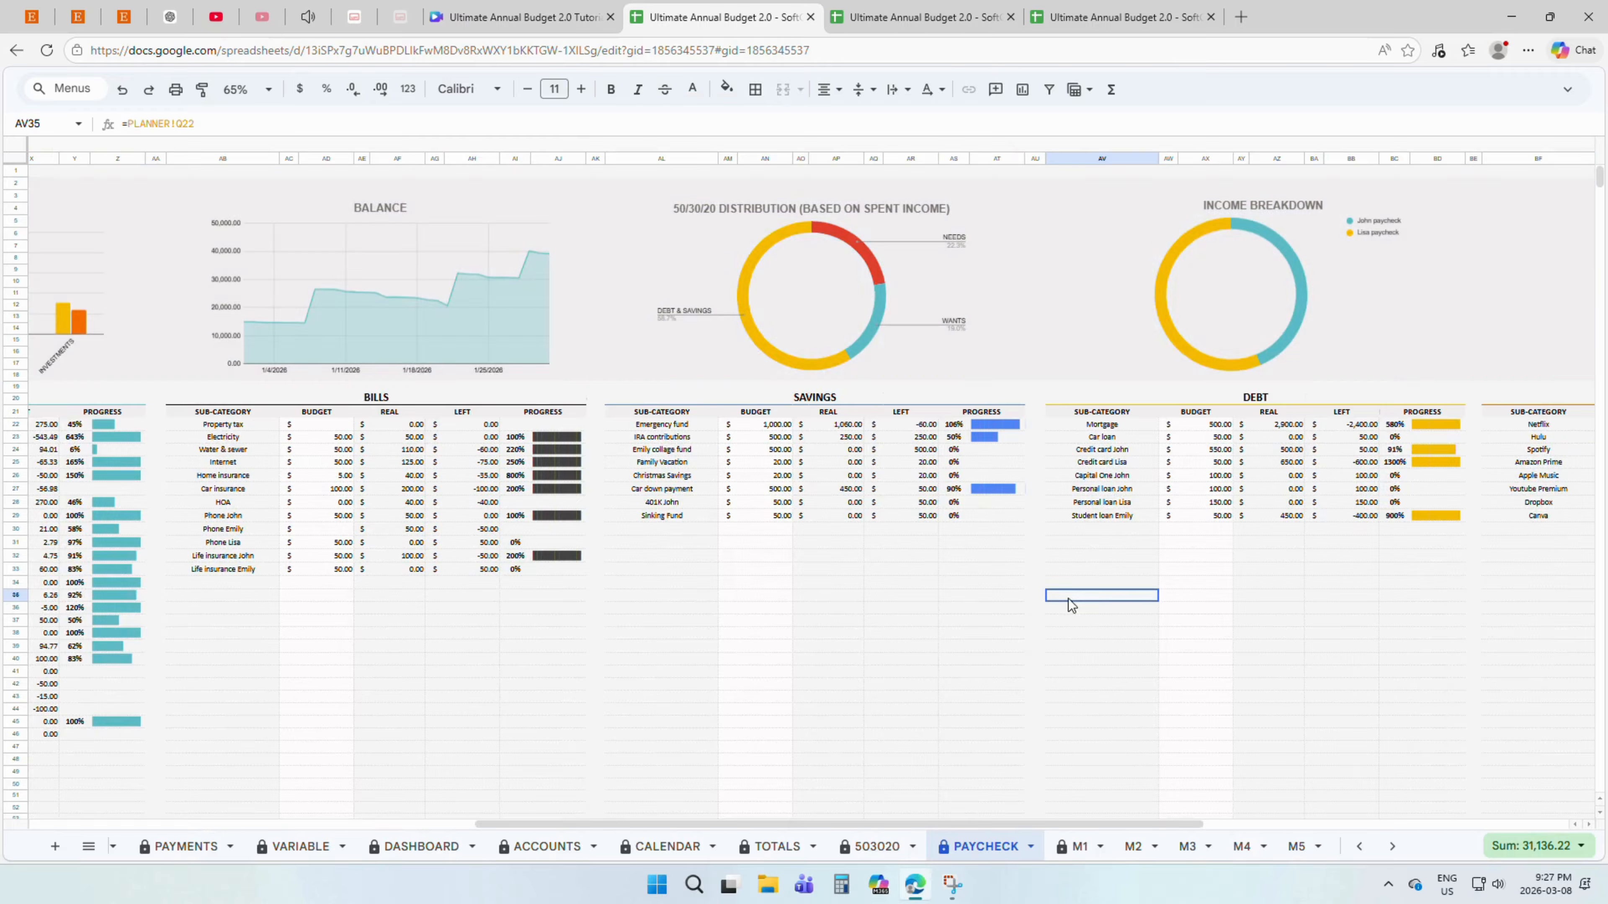
- Review the columns for planned amounts: EXPECTED in the INCOME table and BUDGET in the EXPENSES and BILLS tables
left_click_drag(970, 822, 512, 789)
left_click(214, 647)
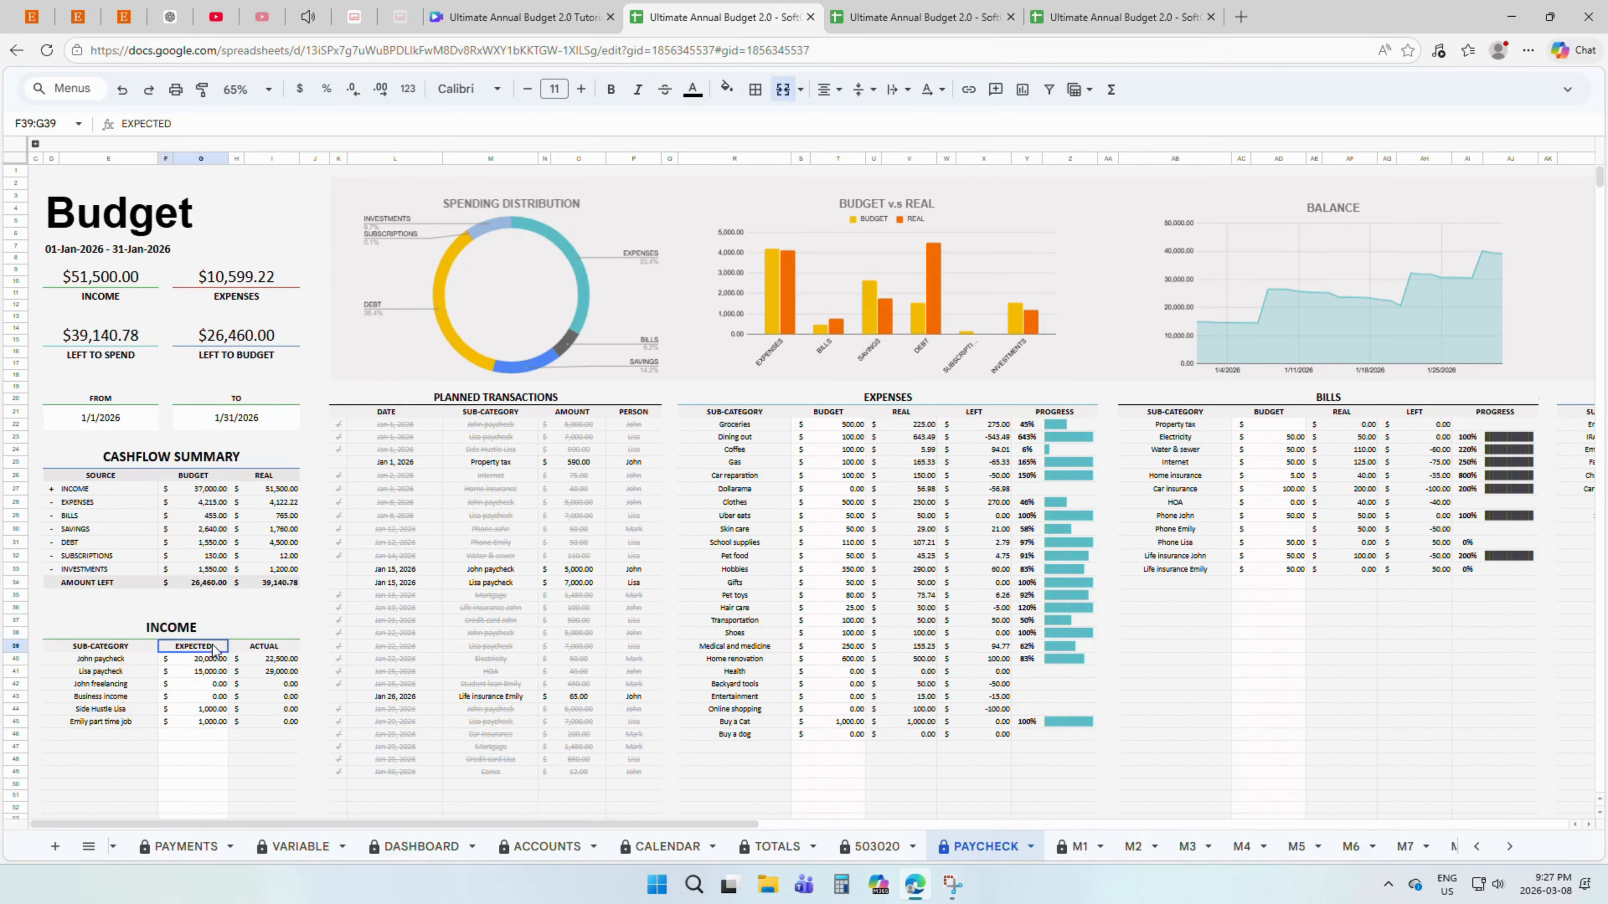
left_click_drag(214, 647, 209, 788)
left_click_drag(820, 413, 824, 800)
left_click_drag(1268, 411, 1269, 799)
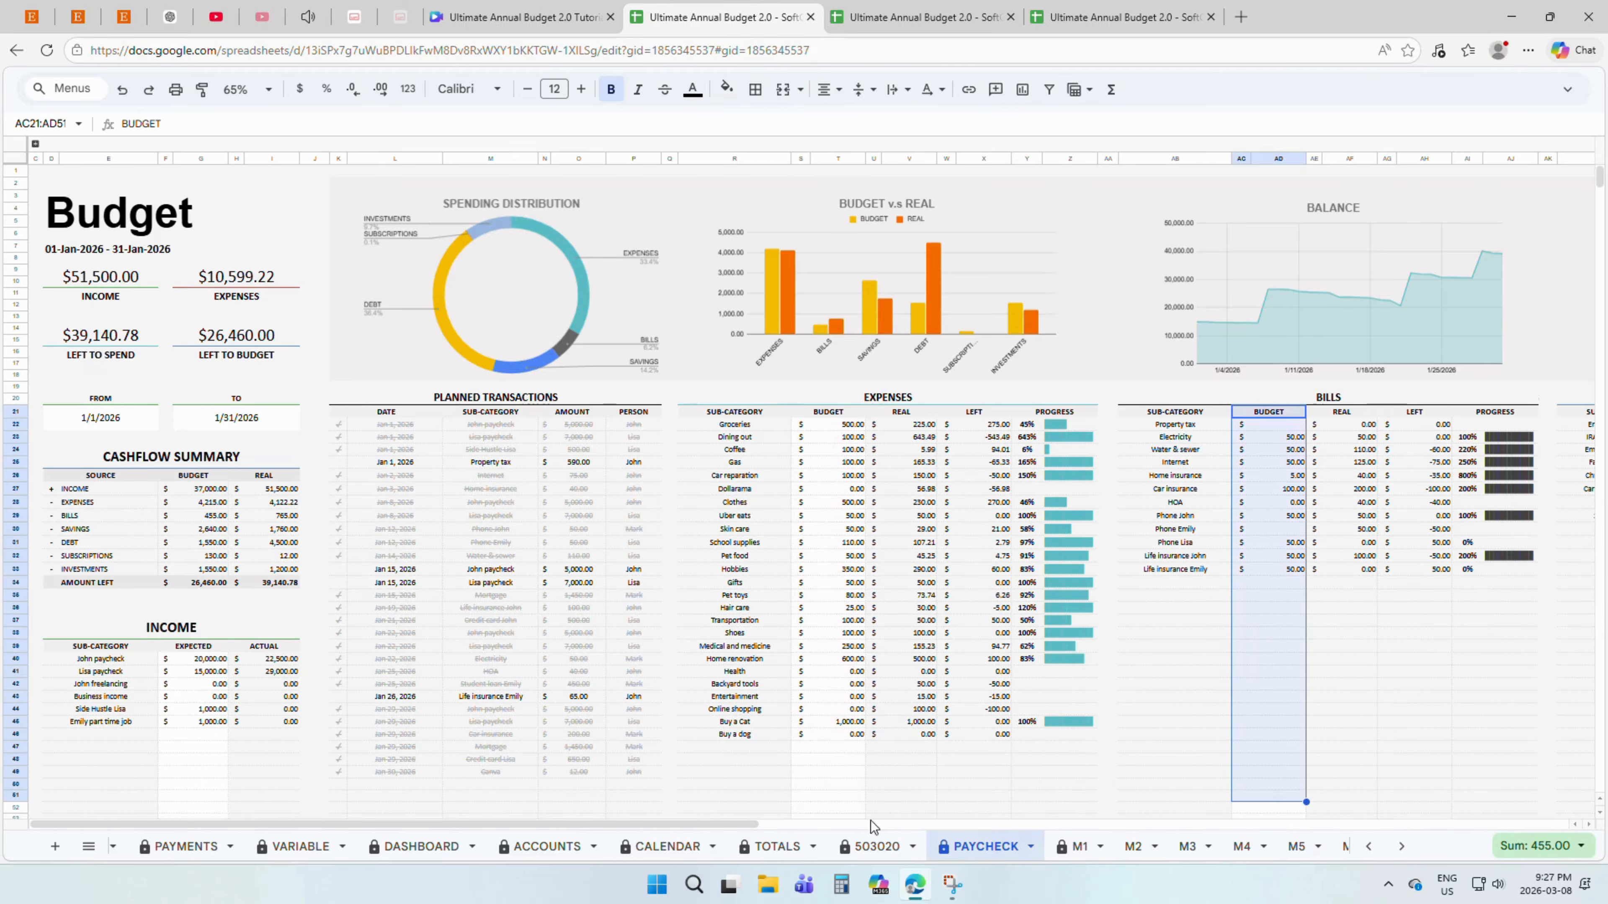
- Set the BUDGET of Property tax in the BILLS table to 600
left_click_drag(769, 822, 1123, 814)
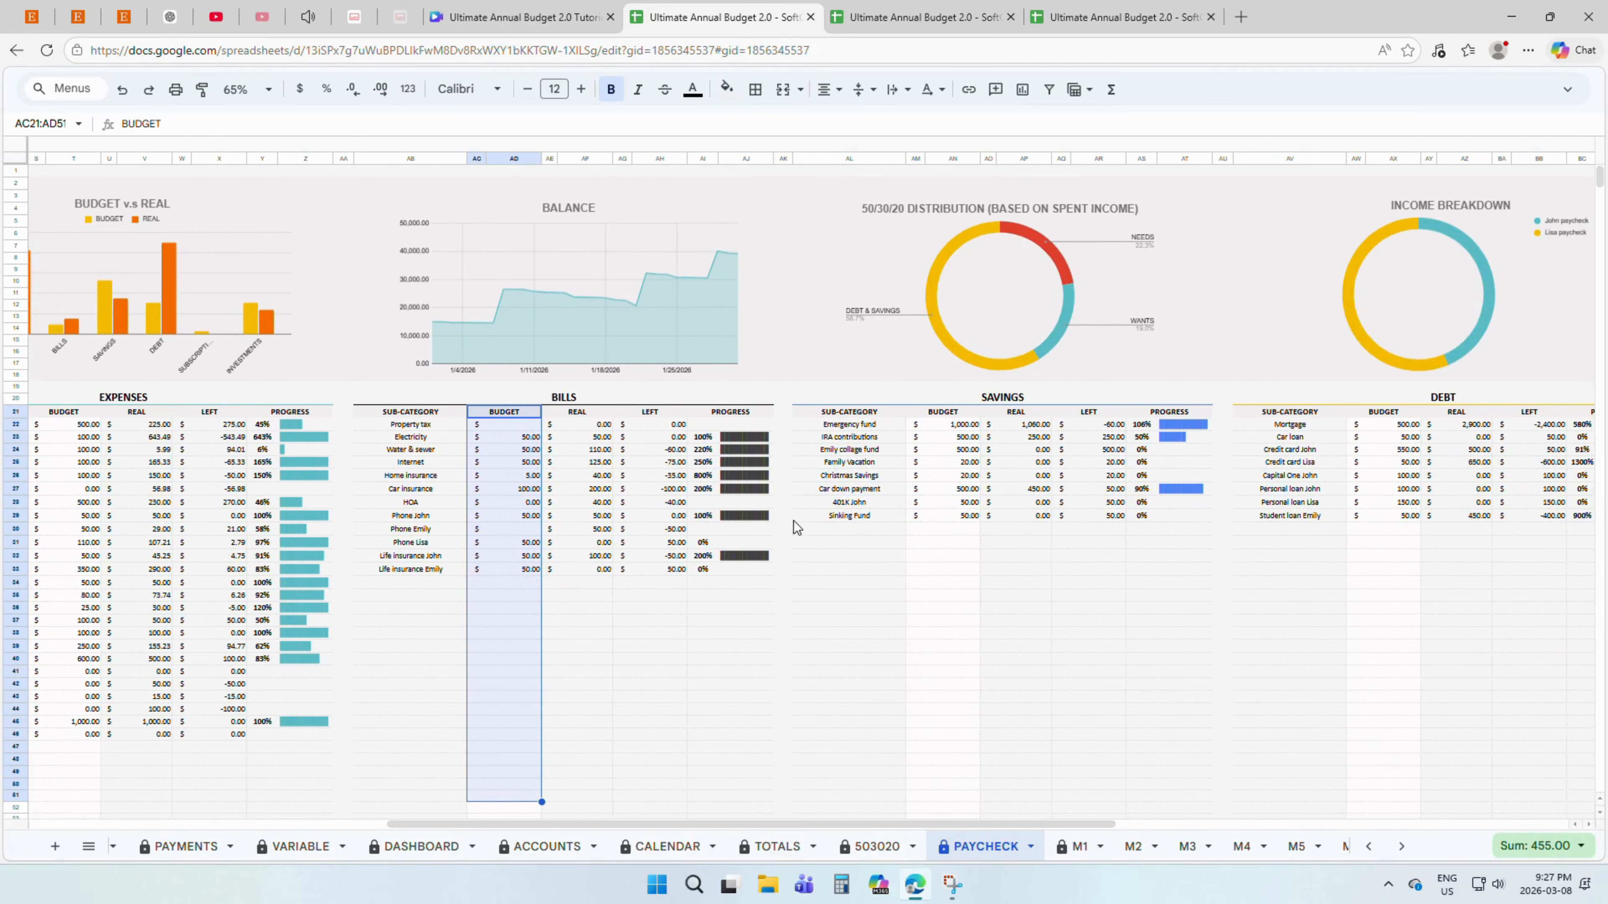
left_click_drag(410, 424, 704, 440)
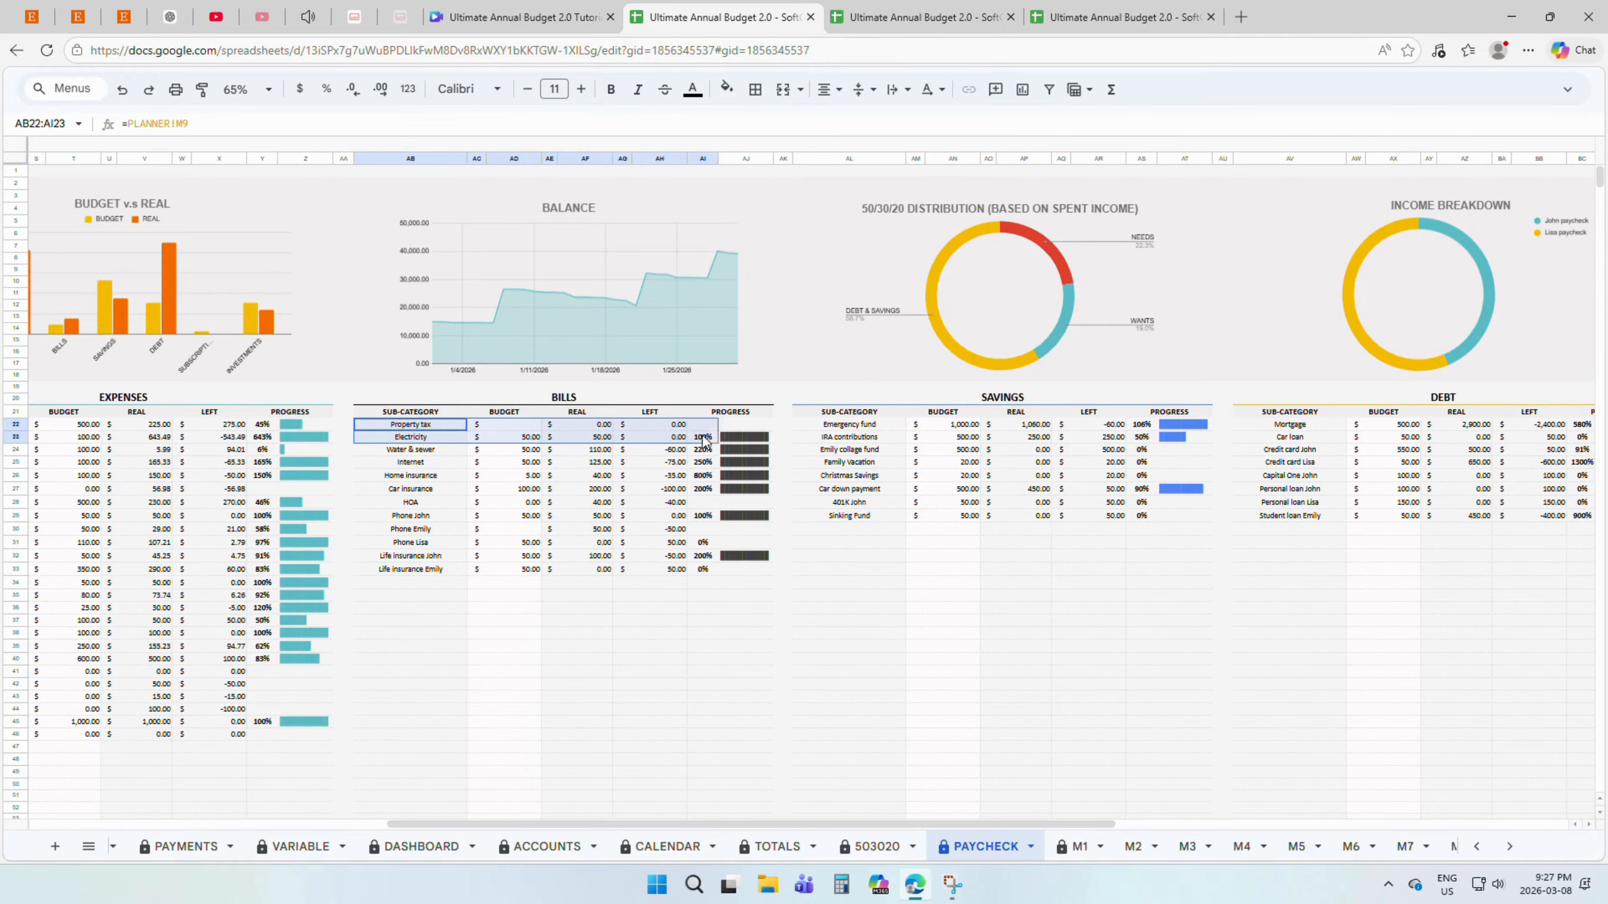
left_click(514, 425)
type("6")
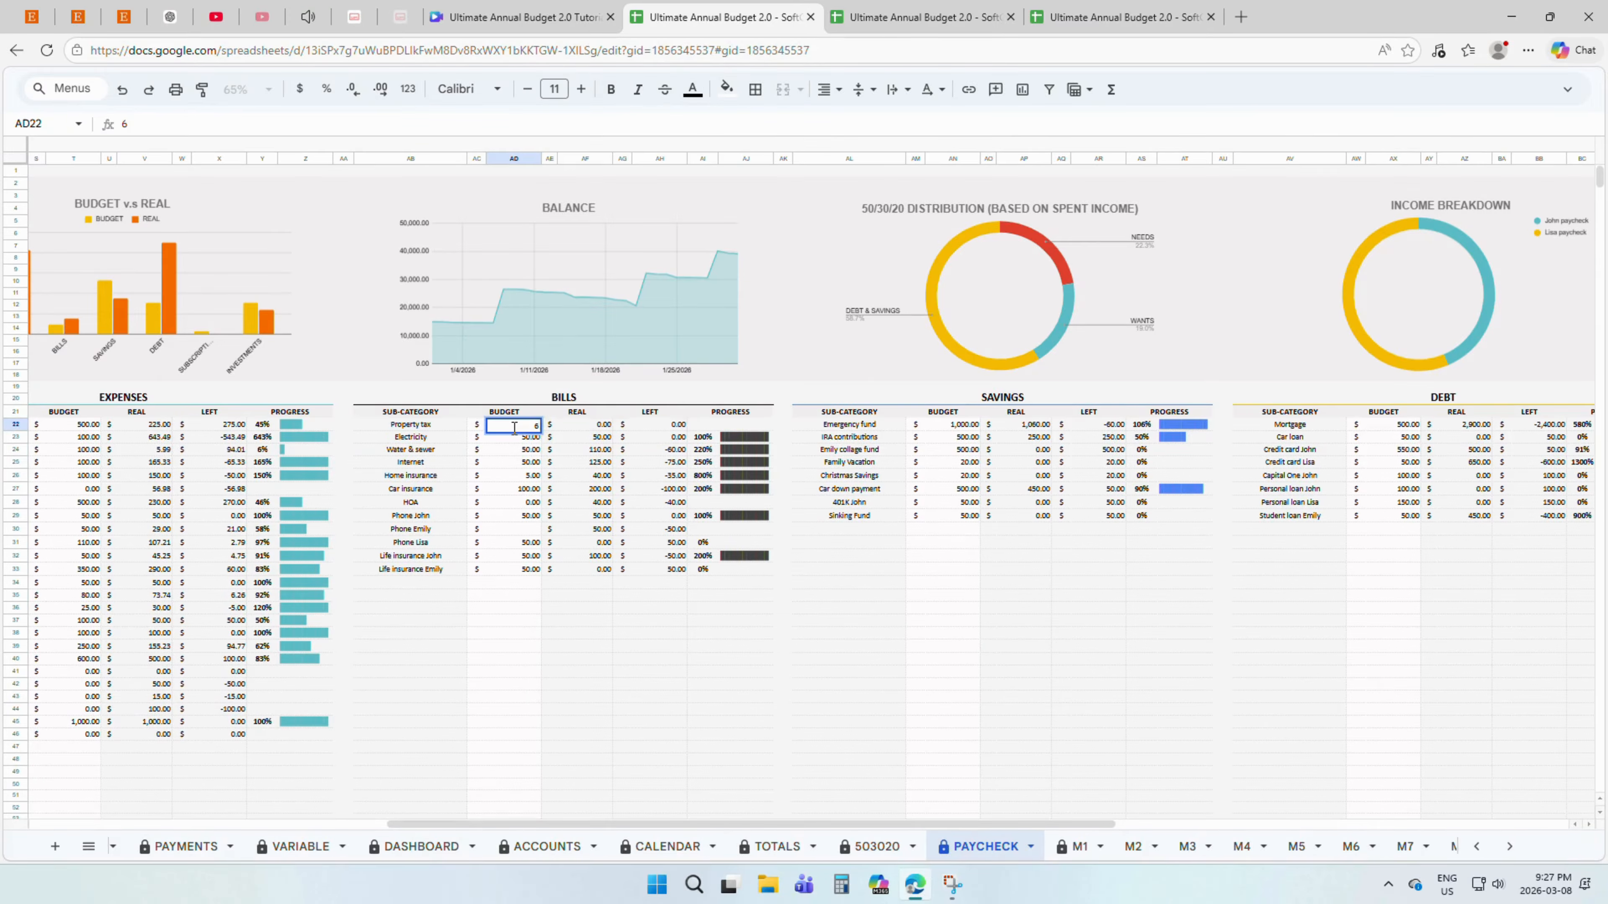
type("00")
key("Return")
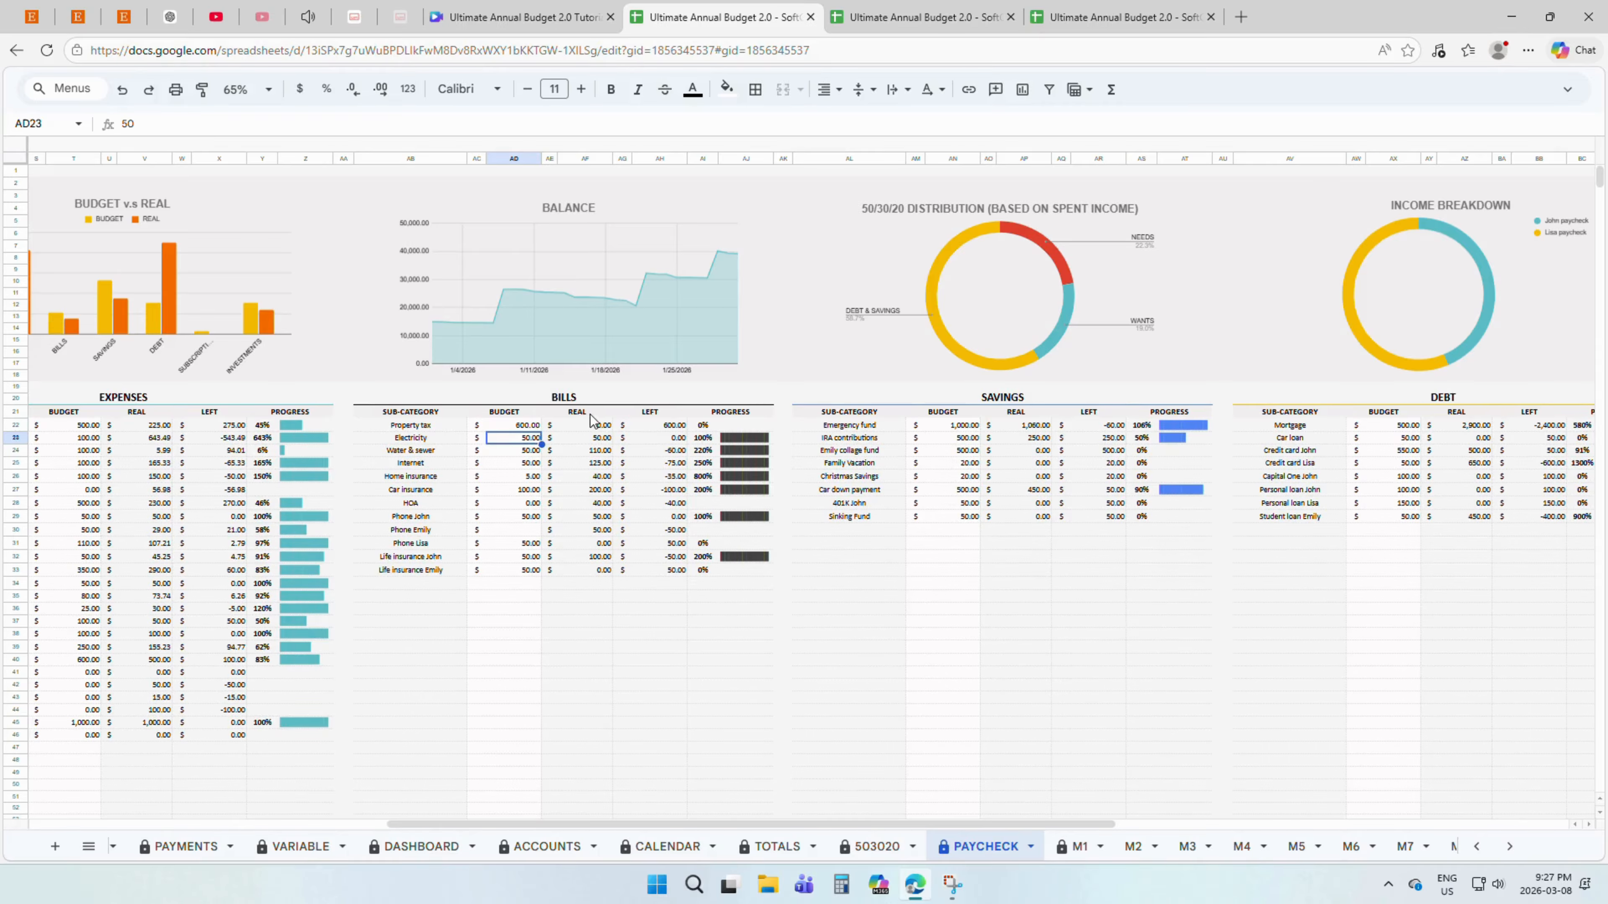
- On the PAYMENTS sheet, highlight the Property tax sub-category and mark its Jan 1, 2026 payment as paid
left_click(581, 415)
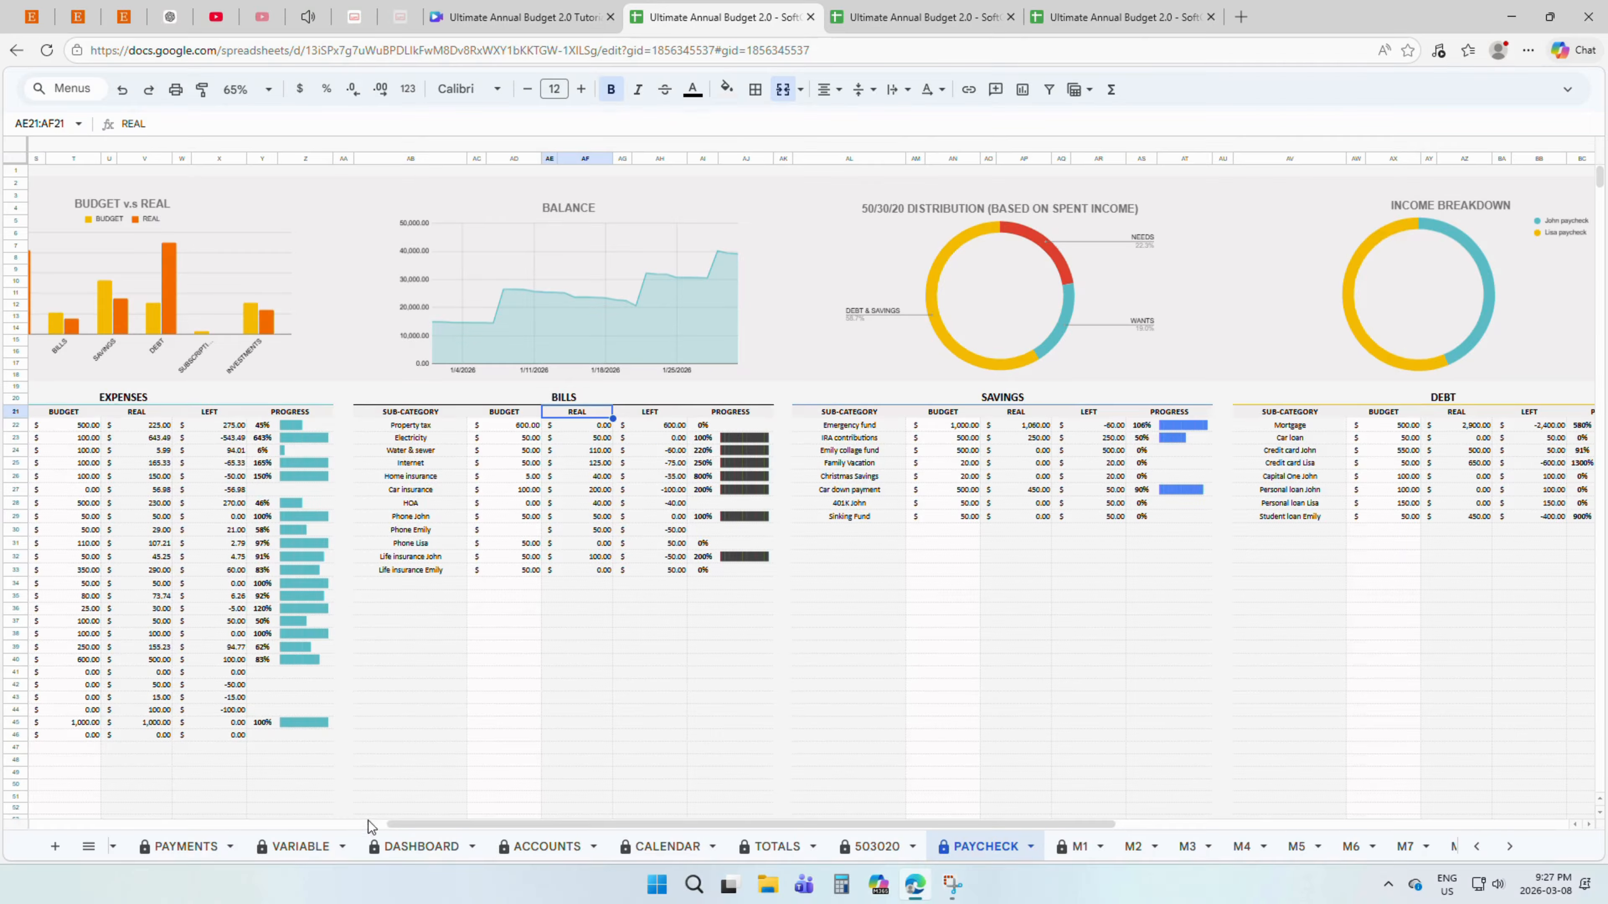
left_click(191, 847)
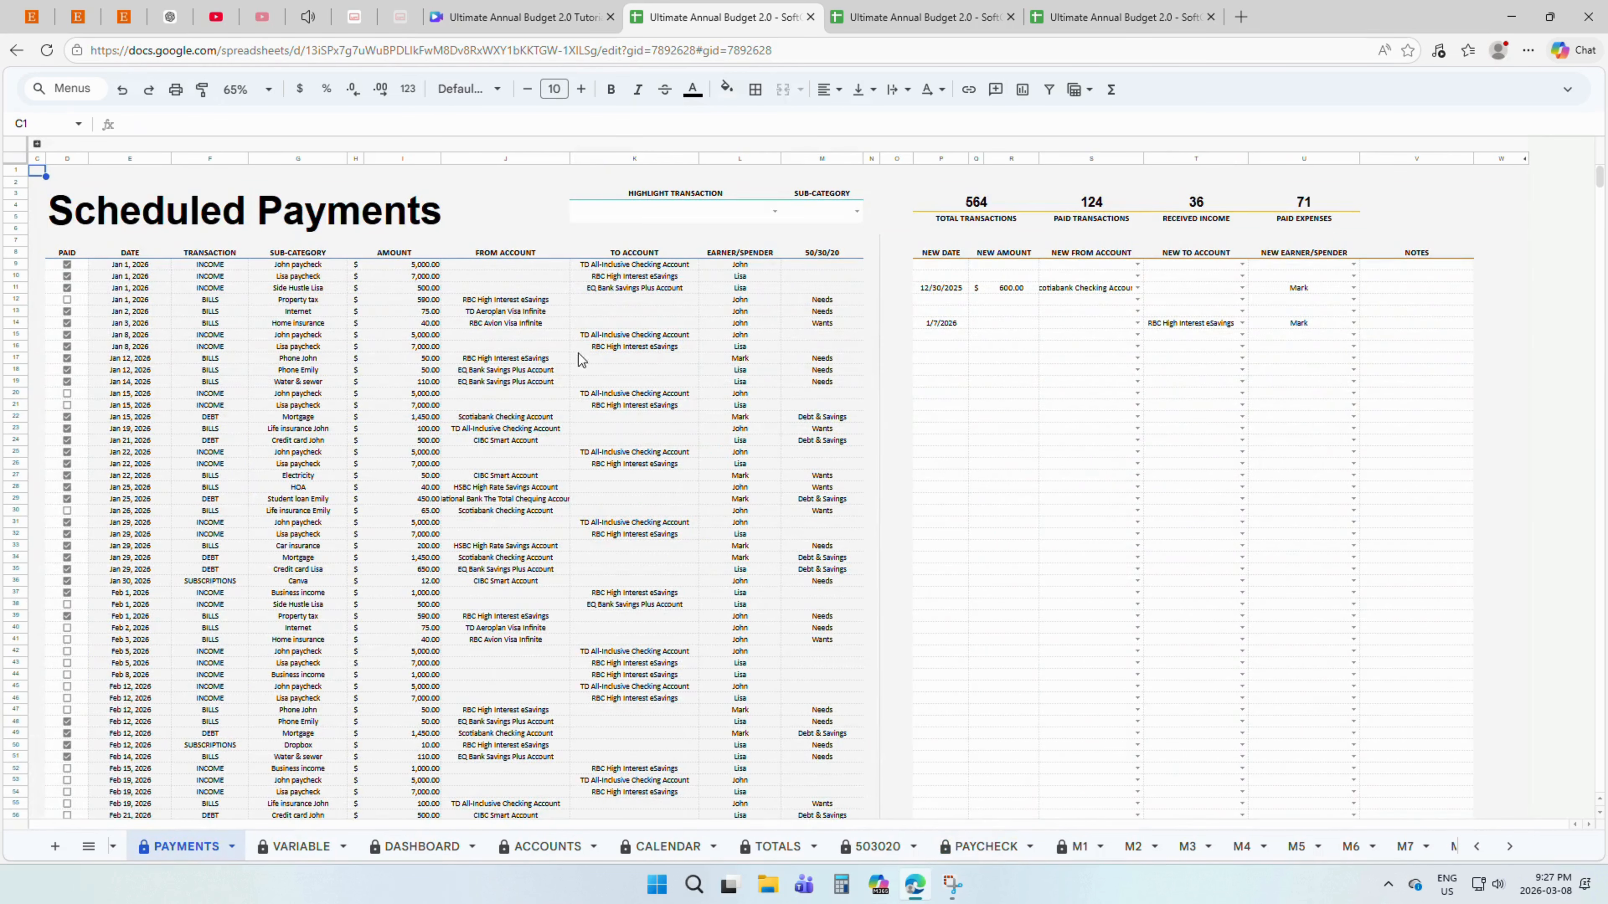
left_click(857, 213)
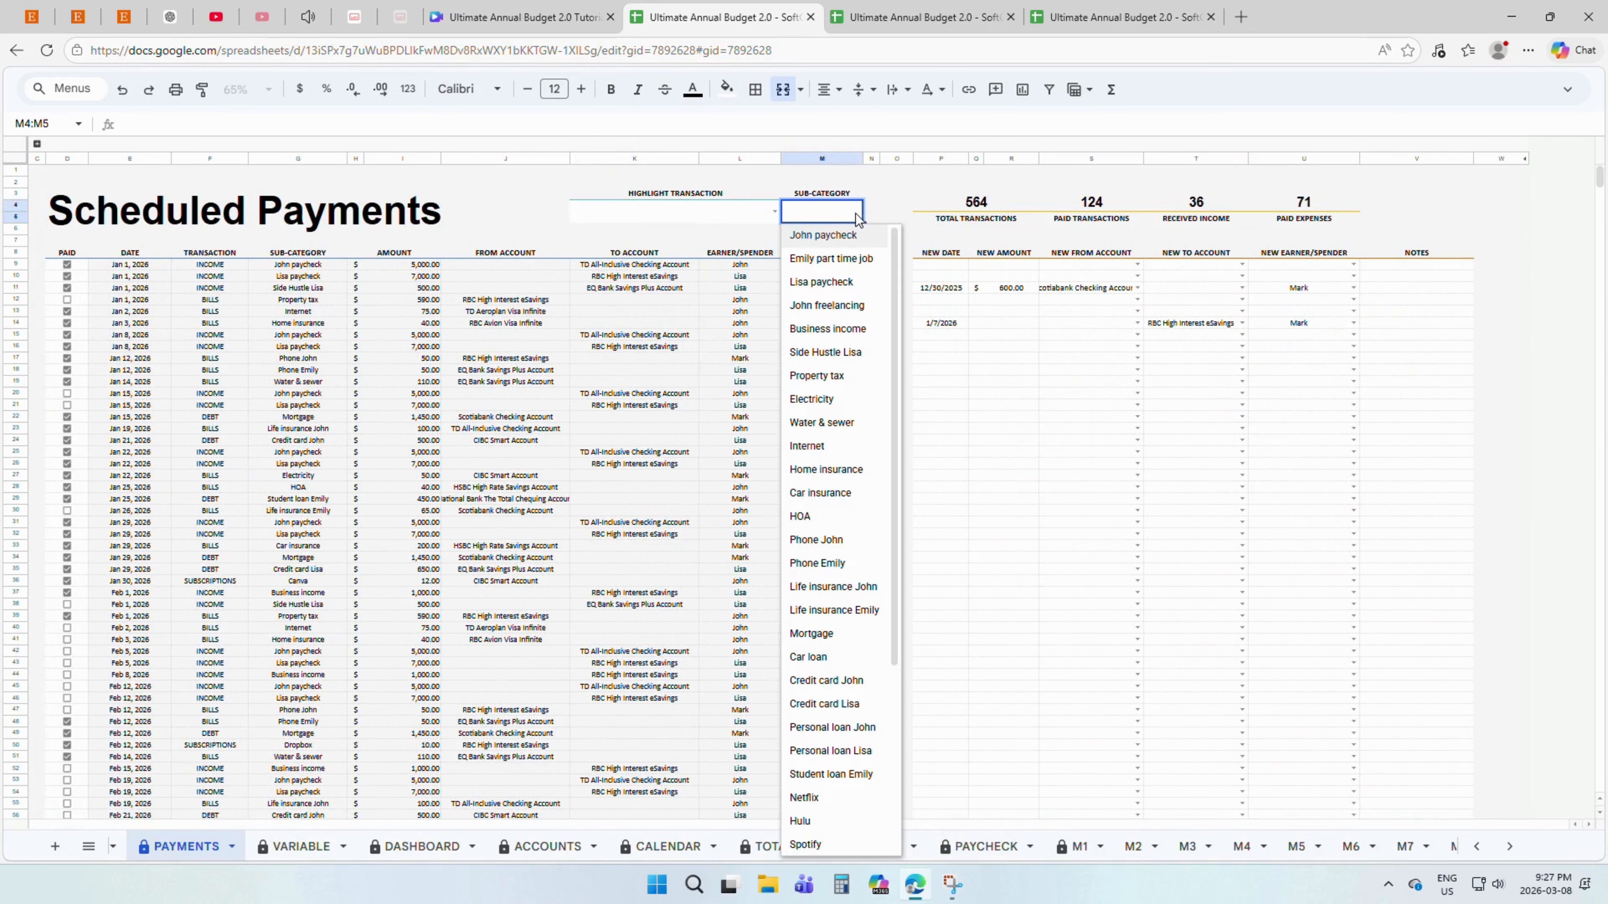
left_click(823, 376)
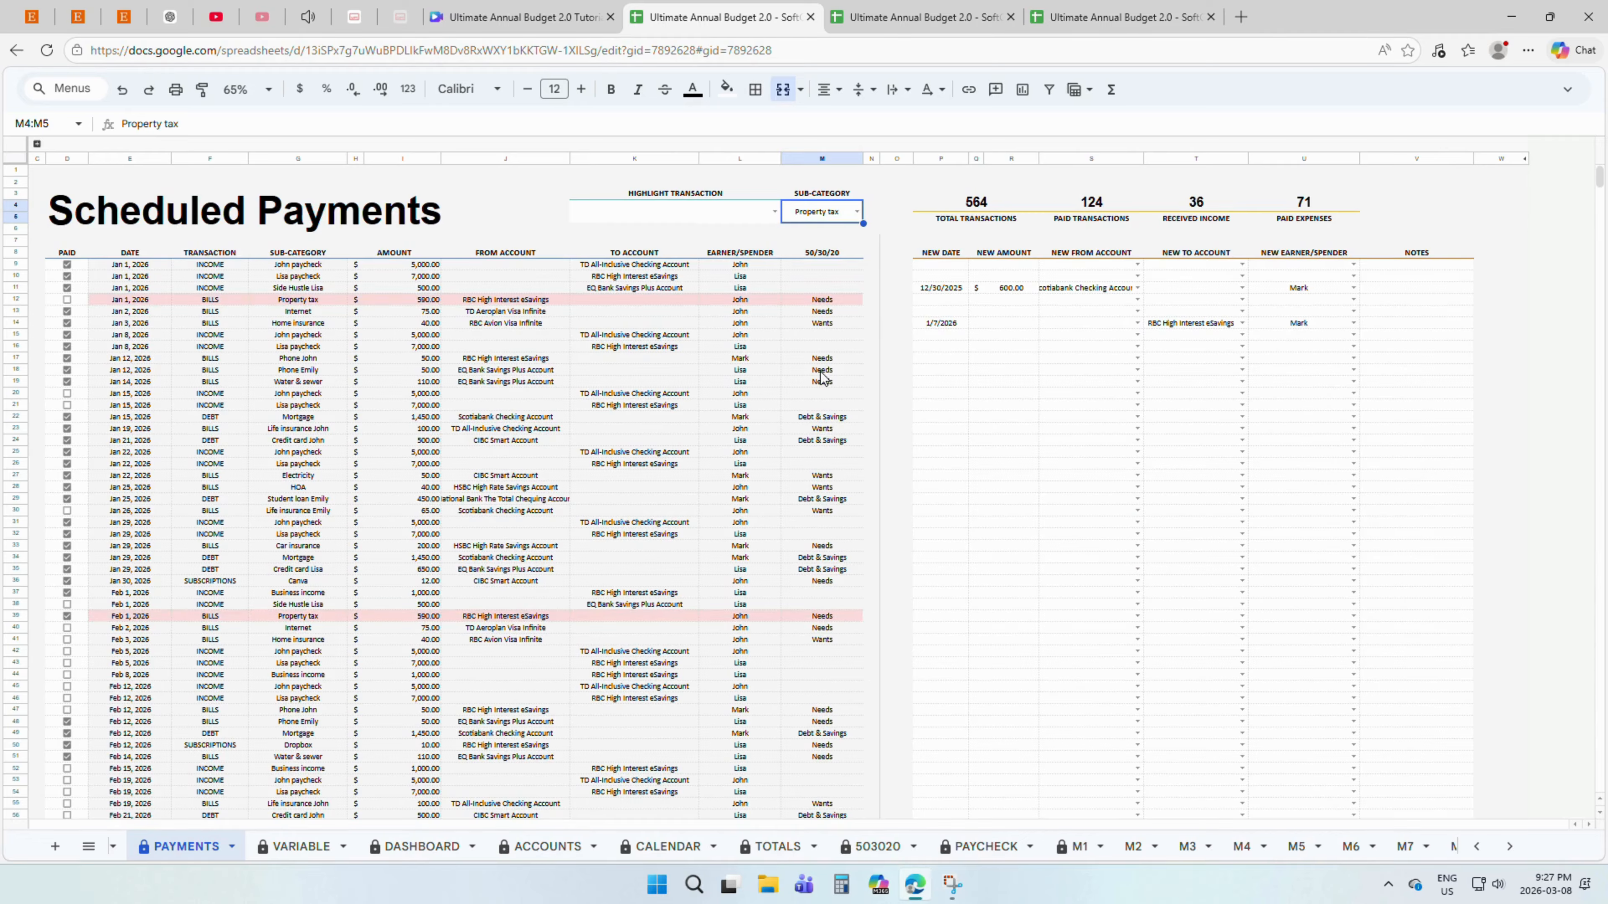
left_click(131, 300)
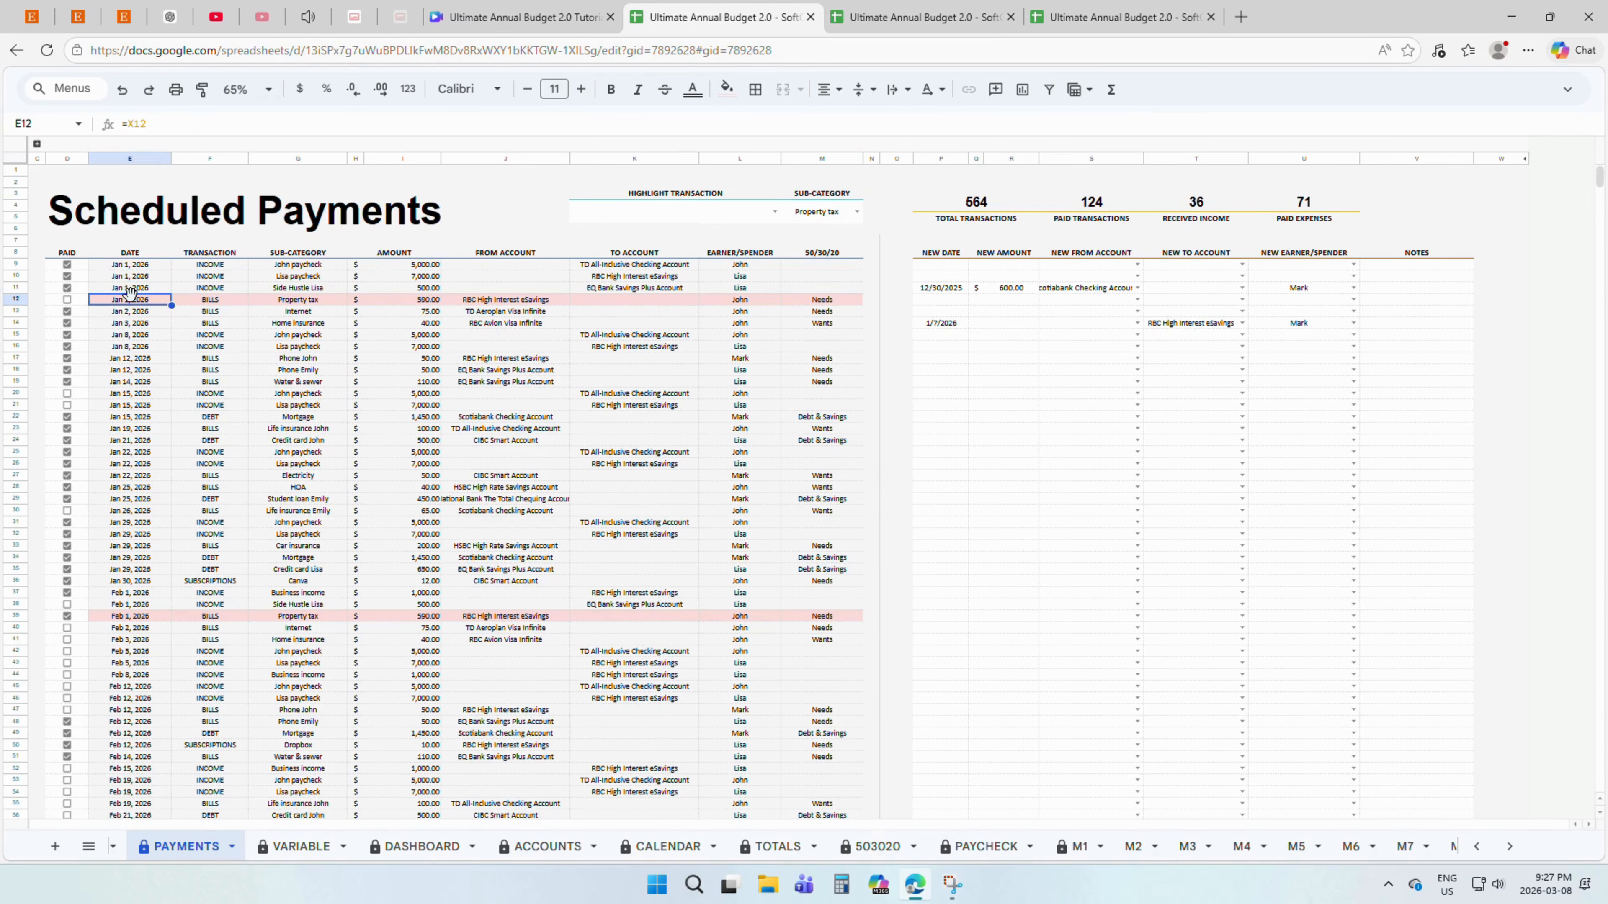
left_click(67, 299)
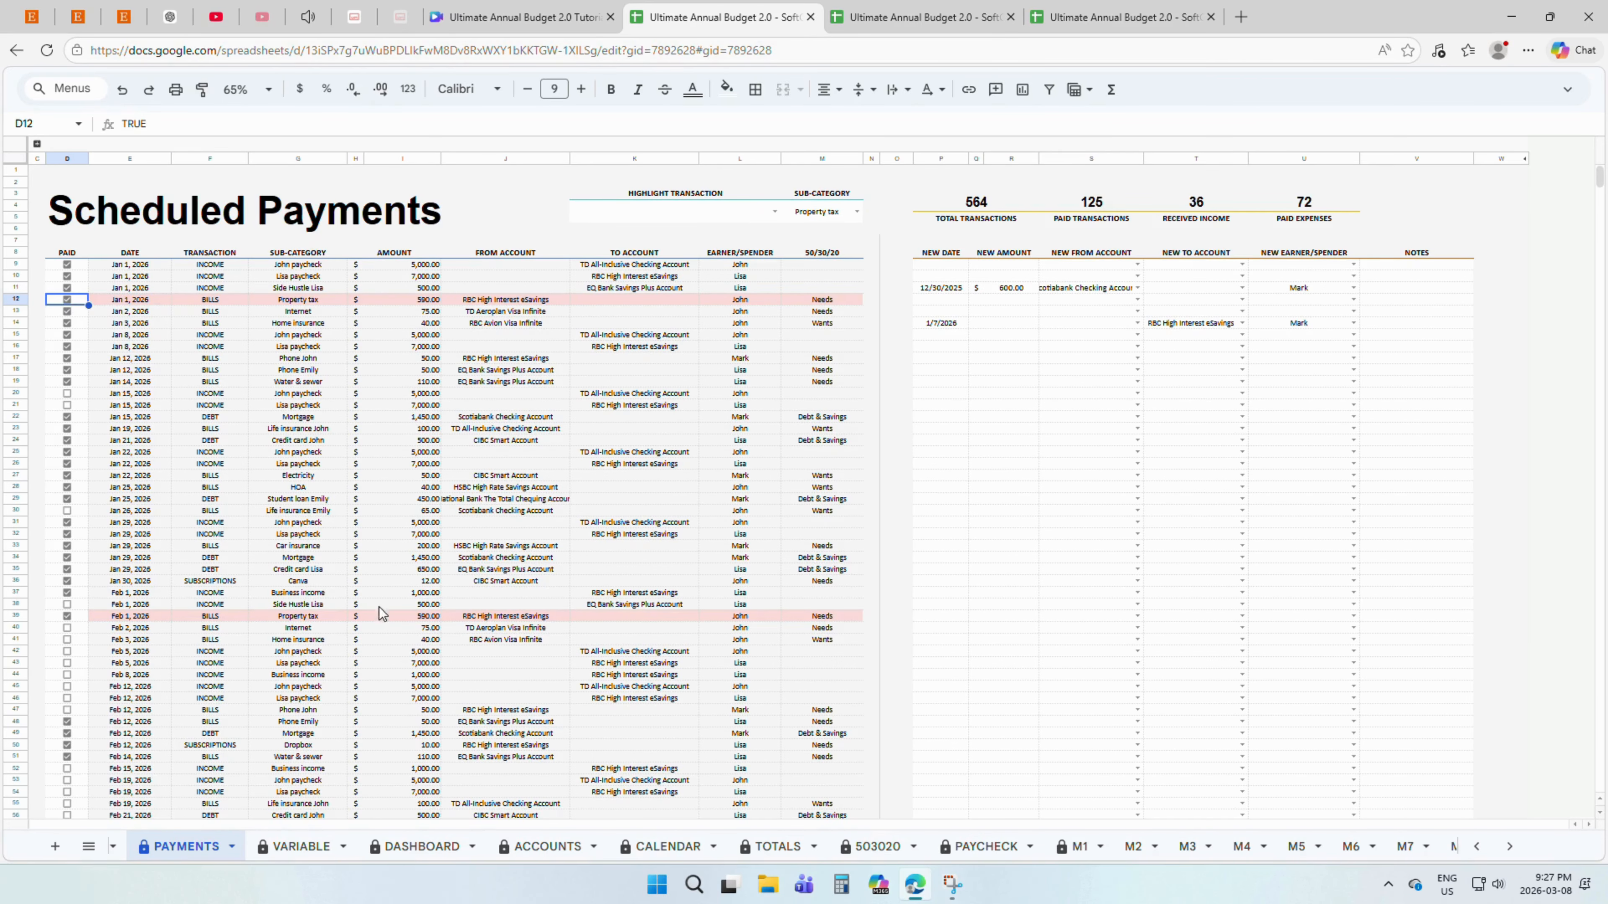
- Return to the PAYCHECK sheet and check the REAL, LEFT and PROGRESS cells of Property tax in the BILLS table
left_click(982, 844)
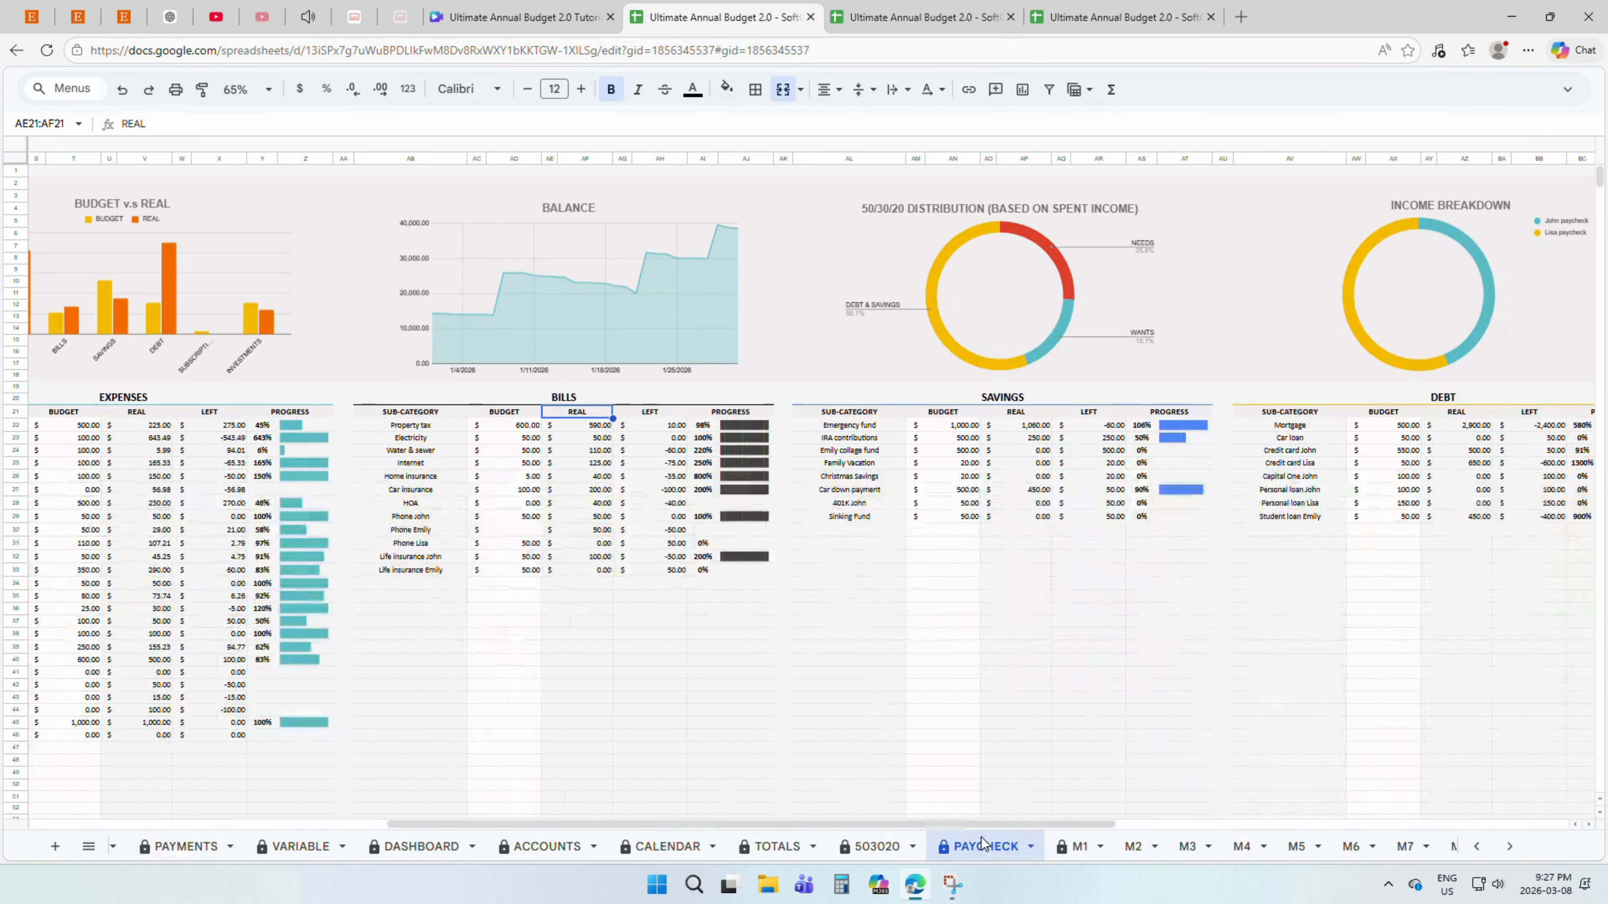
left_click(588, 425)
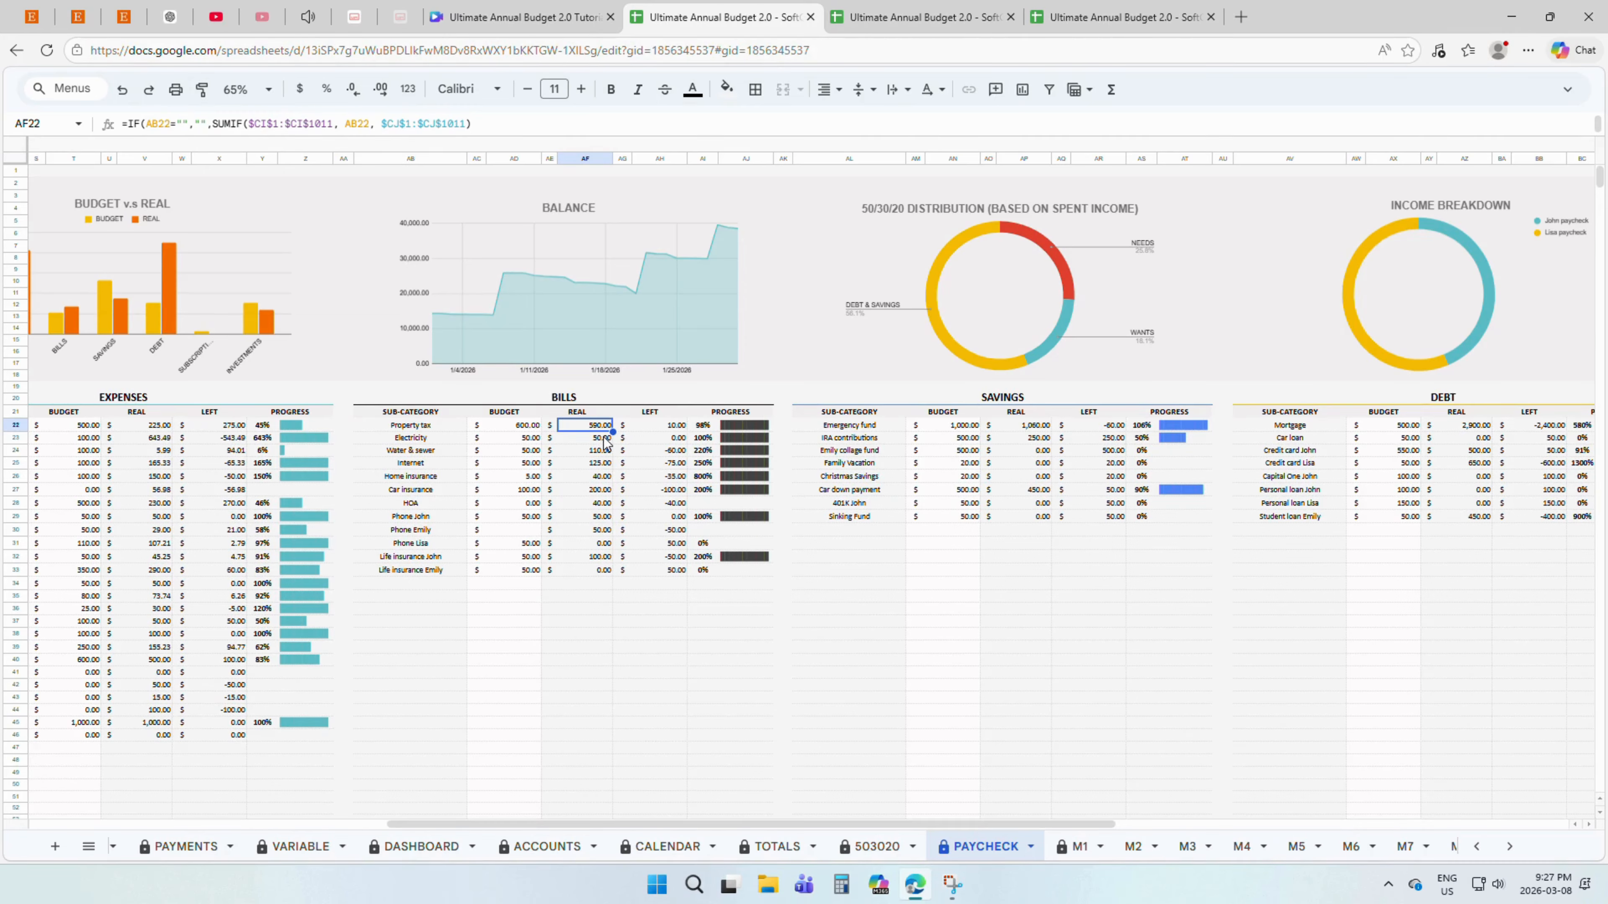
left_click(647, 428)
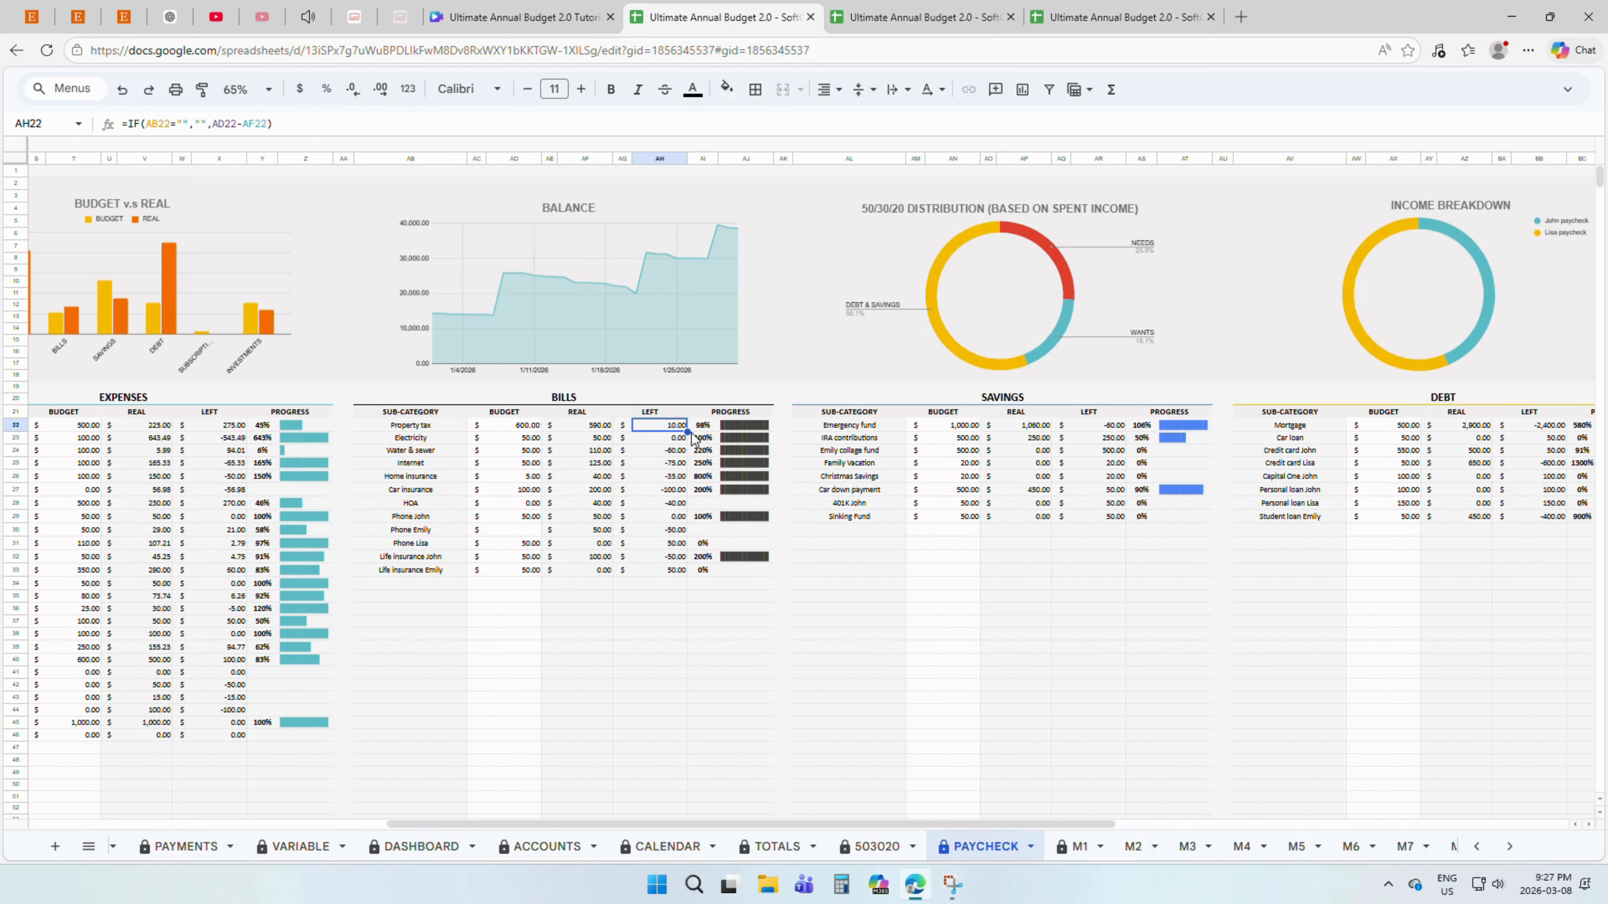
left_click(708, 428)
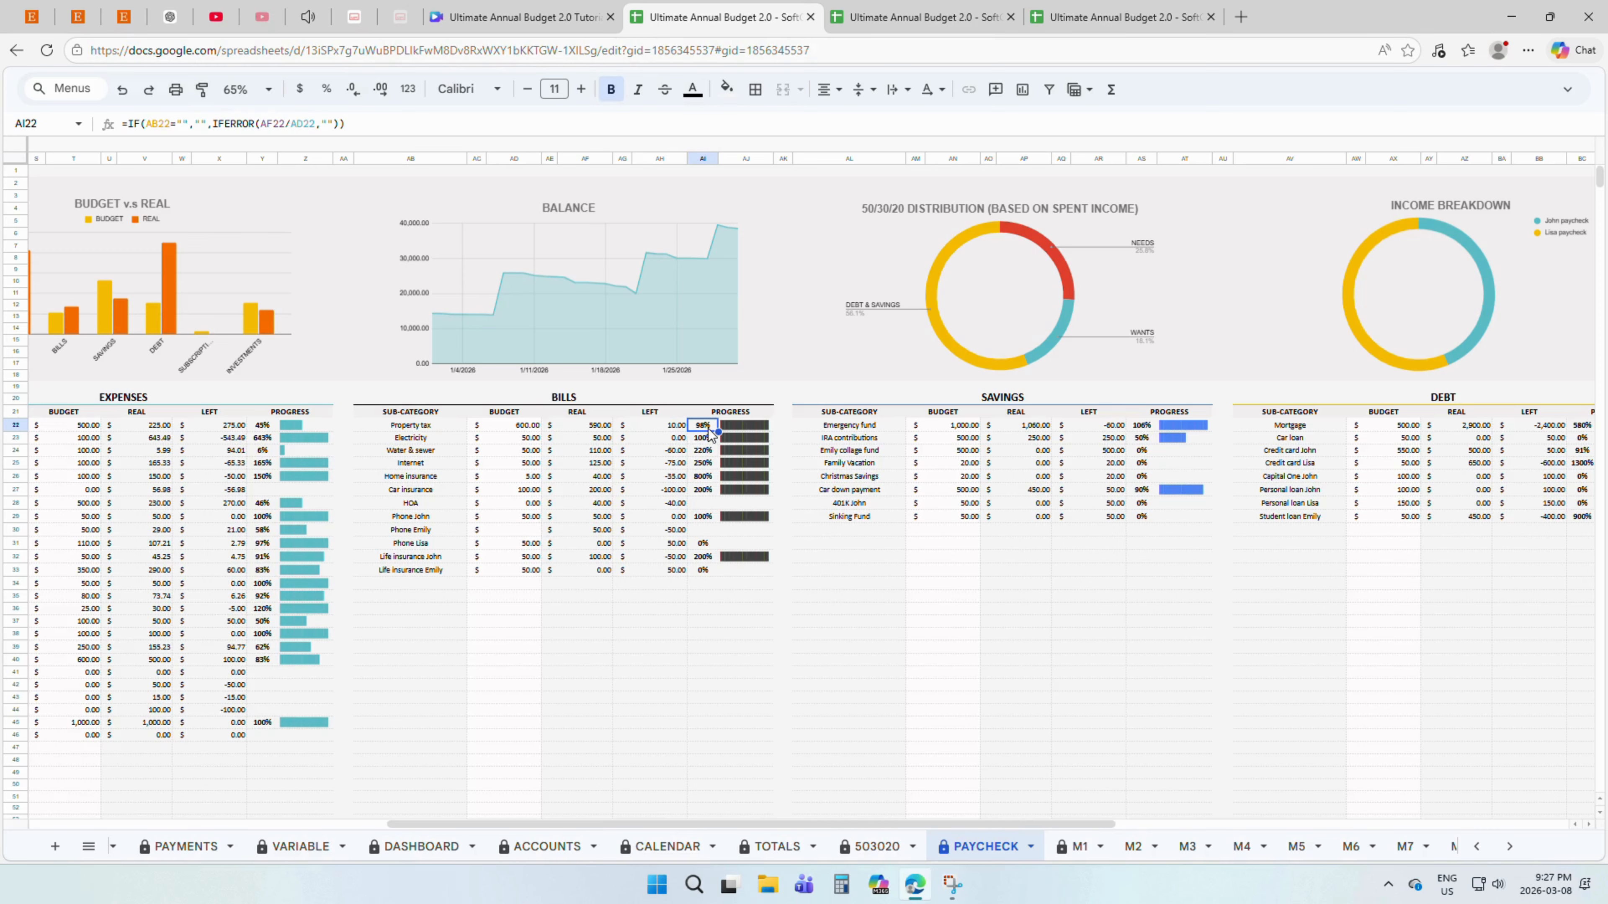
left_click_drag(708, 430, 722, 431)
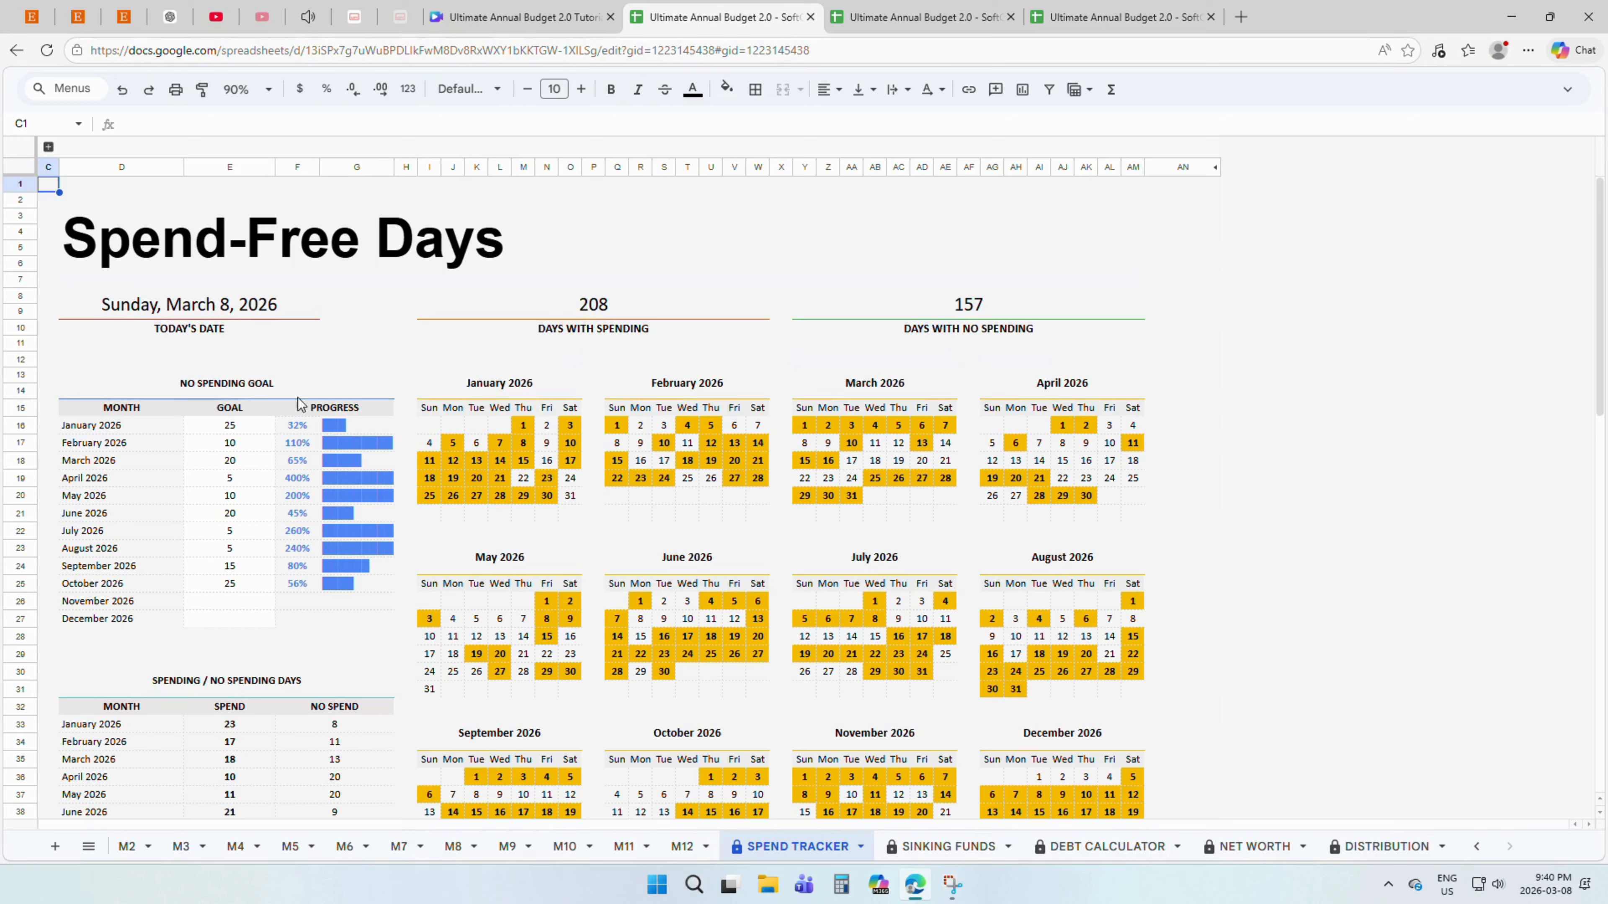
- On the SPEND TRACKER sheet, set the no-spending goals to 15 for November 2026 and 20 for December 2026
left_click(248, 608)
type("15")
key("Return")
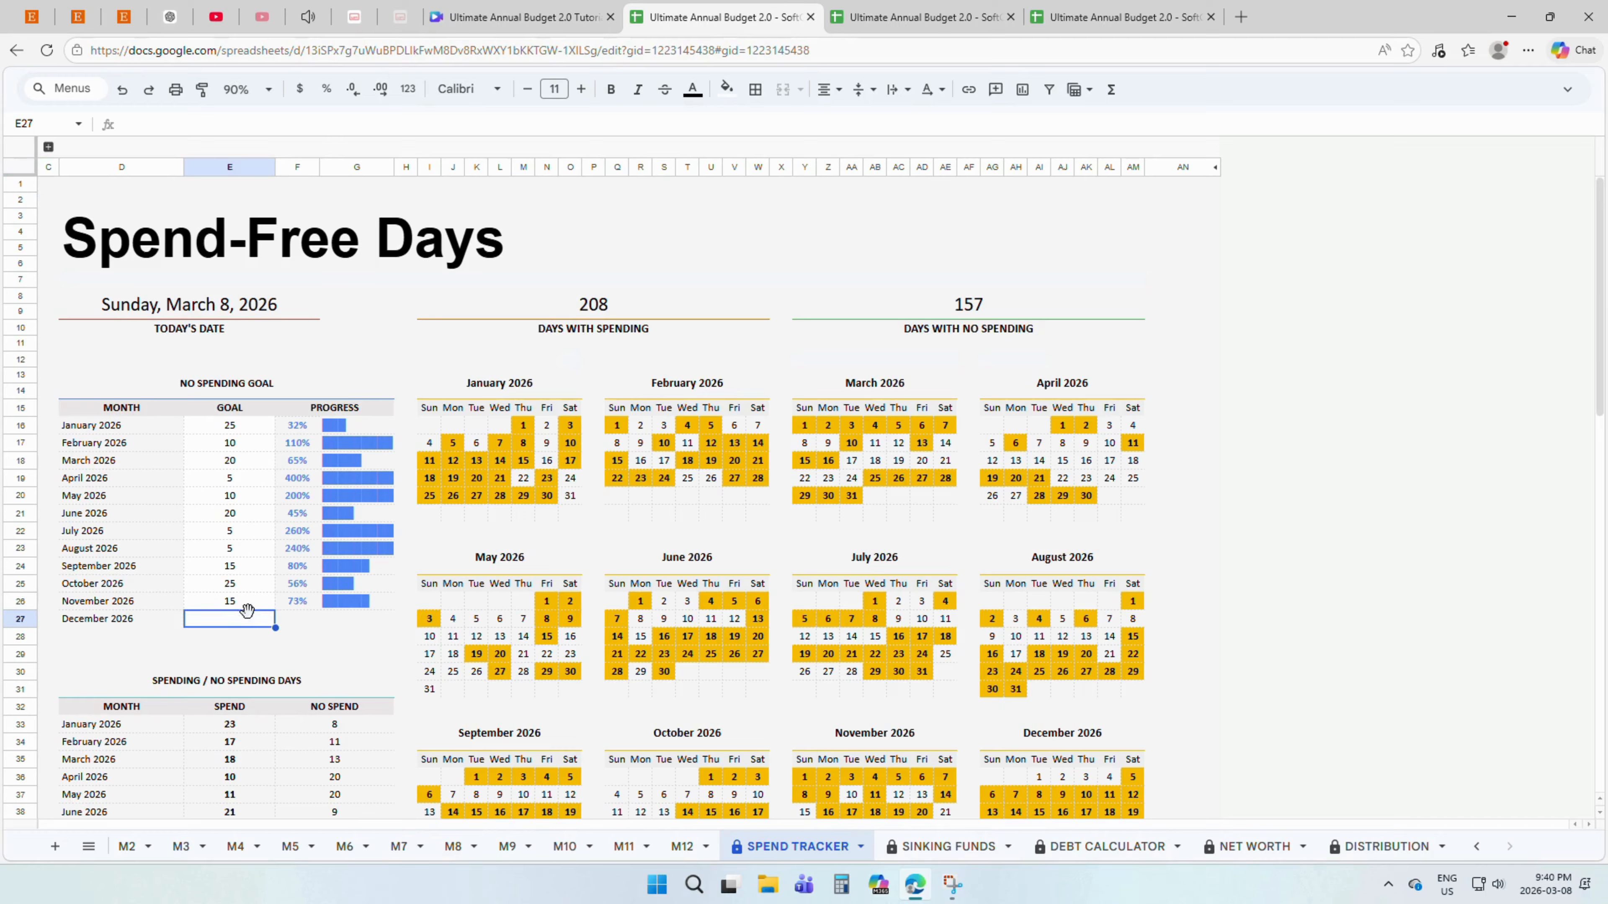
type("20")
key("Return")
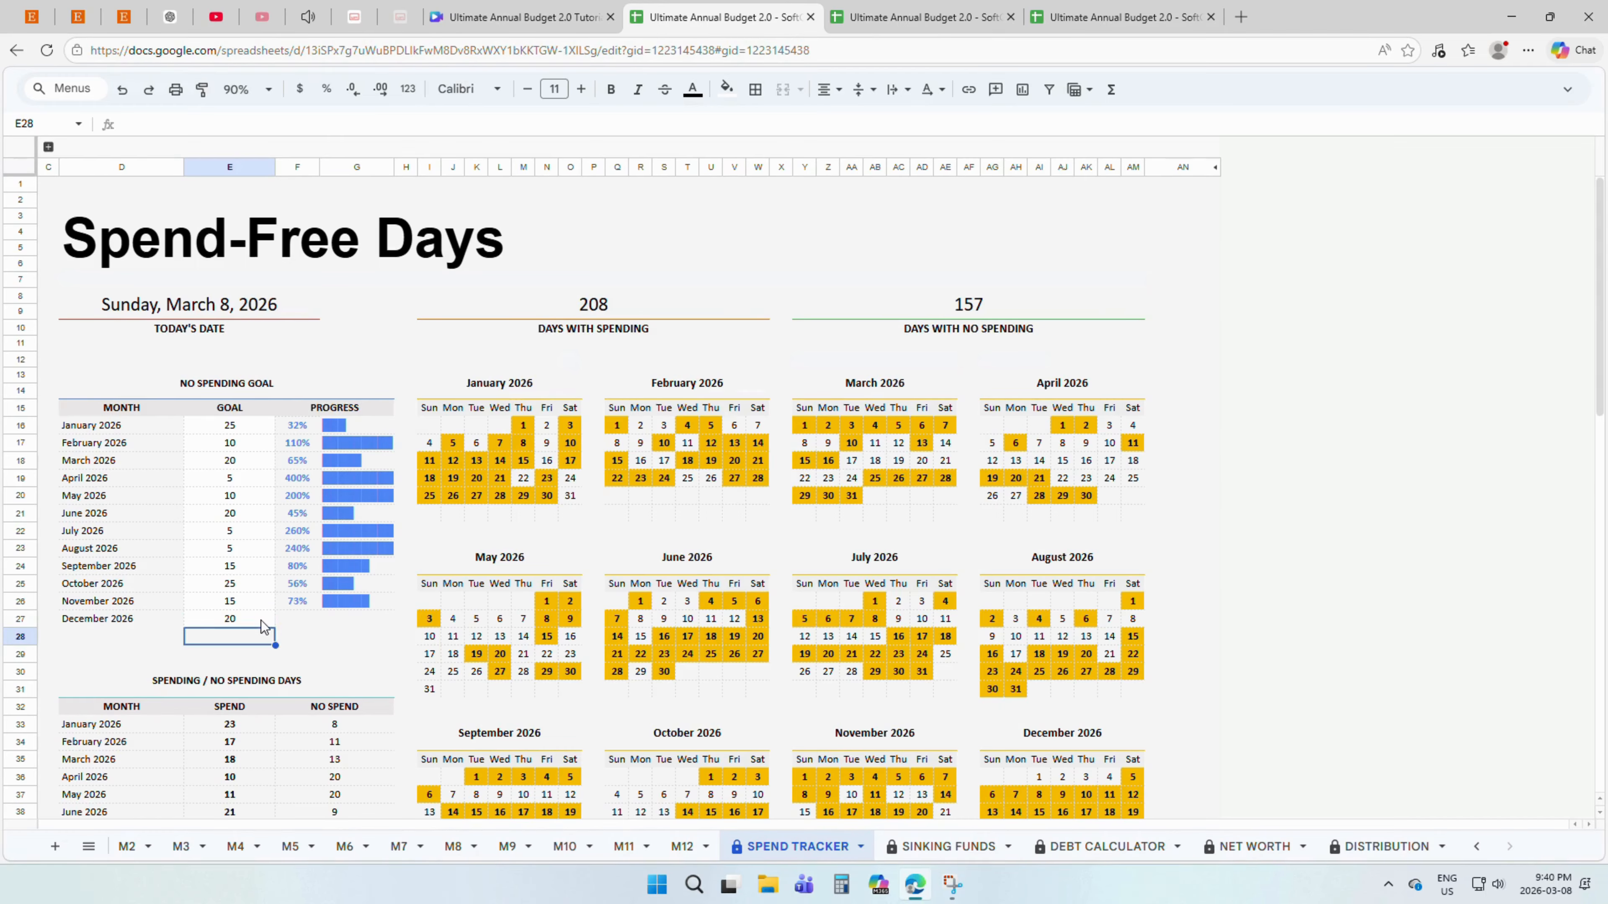
- Review the monthly GOAL column and the marked spending days in the January 2026 calendar
left_click(252, 412)
left_click_drag(254, 416, 258, 617)
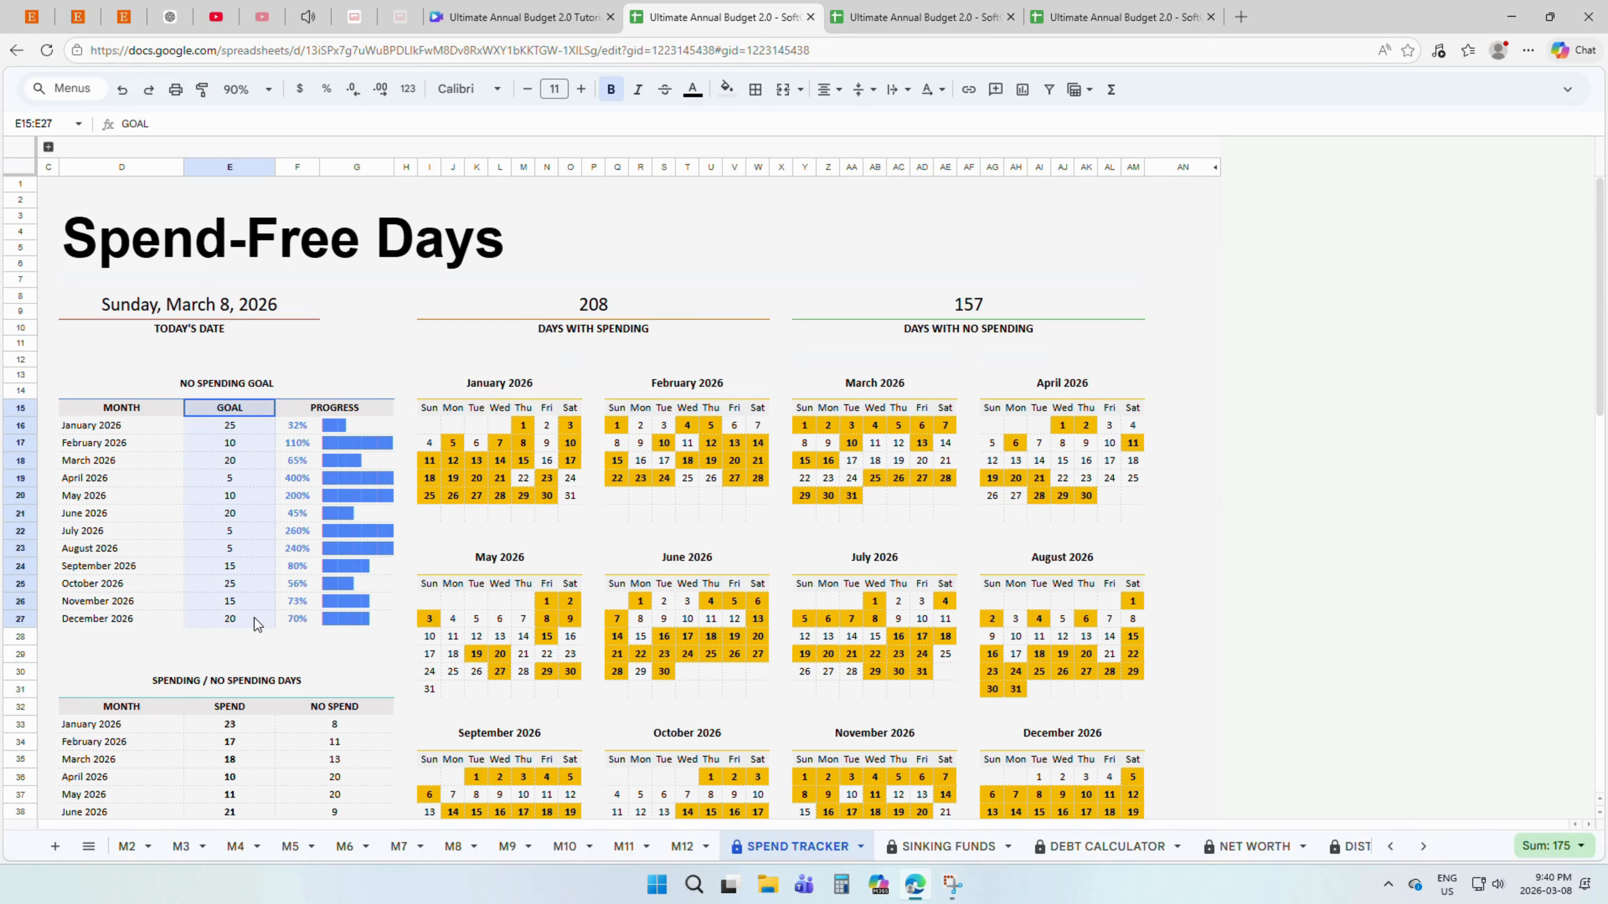
left_click_drag(547, 380, 541, 517)
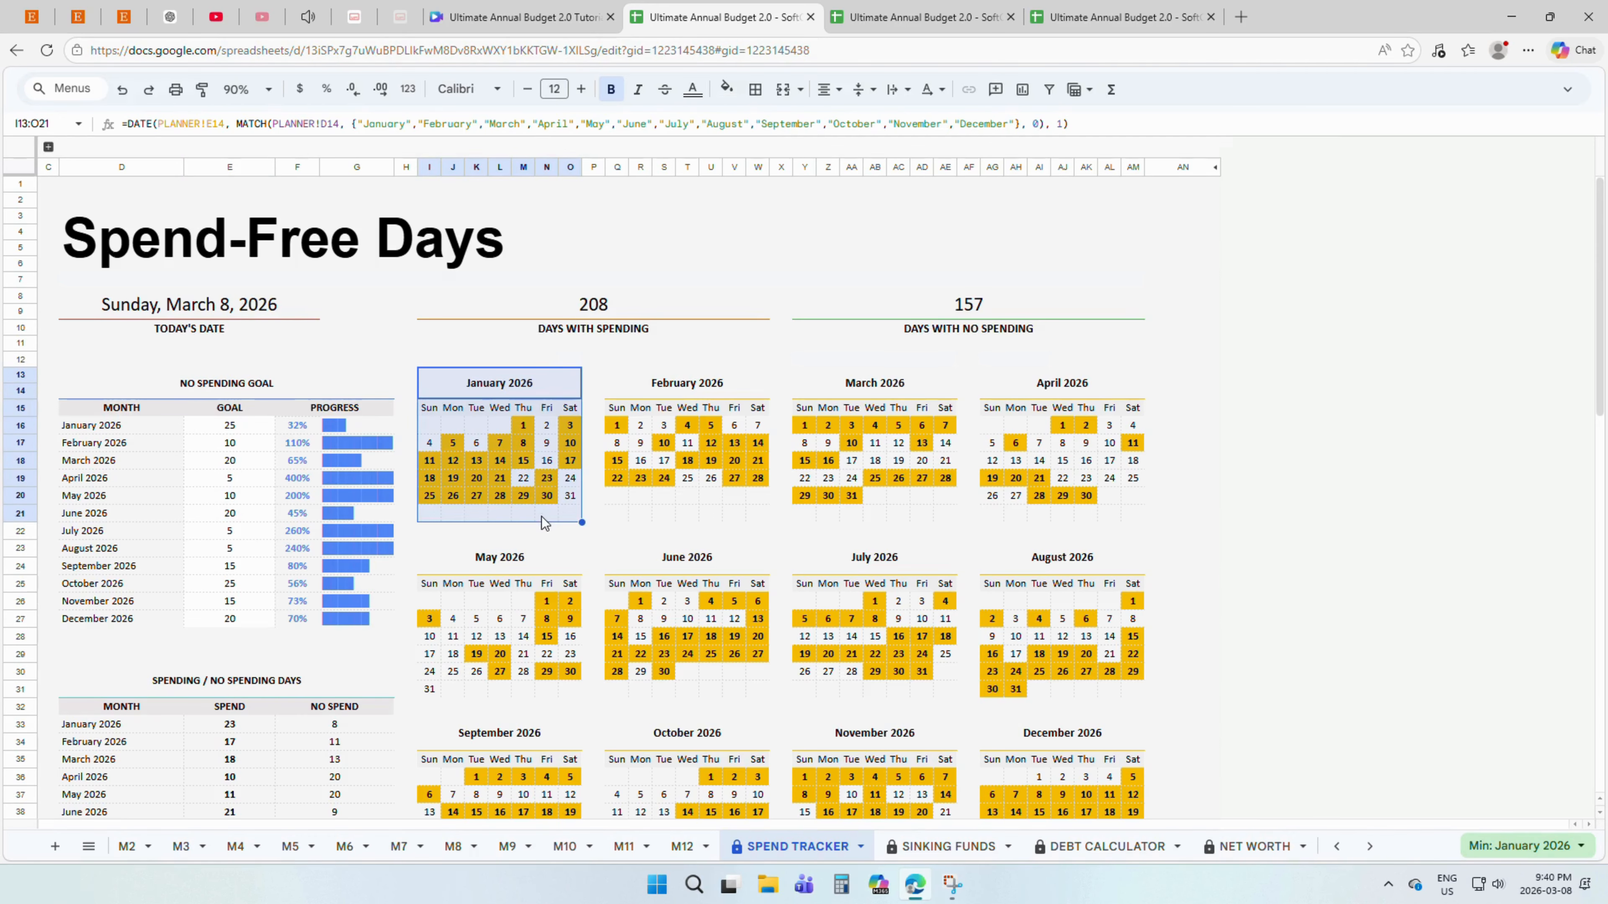
left_click(524, 426)
left_click(568, 425)
scroll(560, 433, "down", 5)
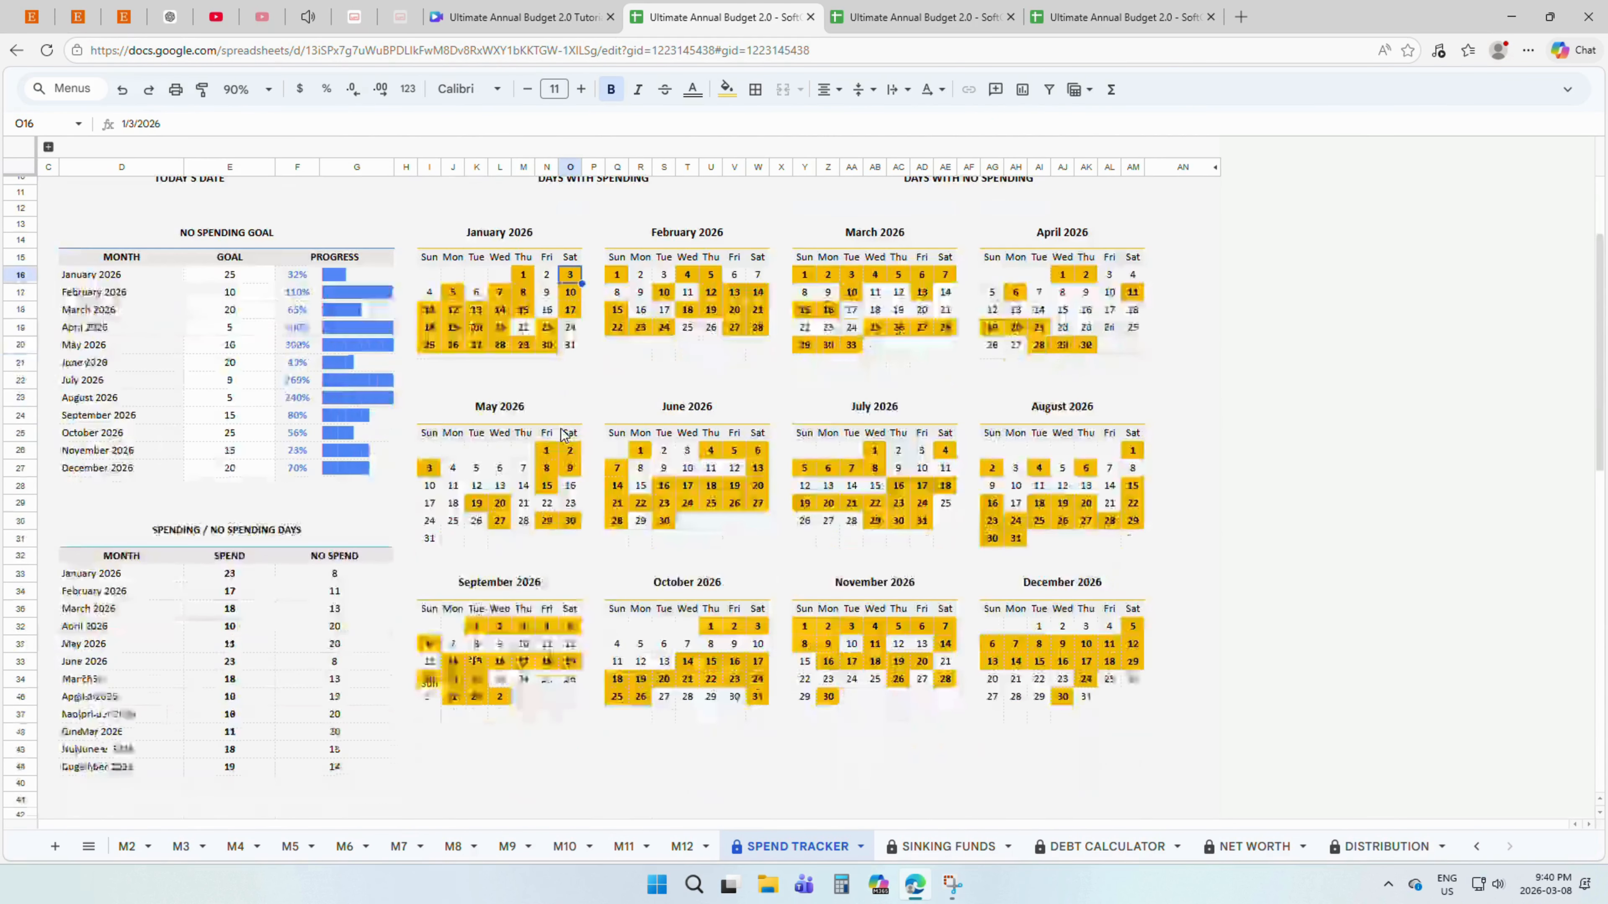
- Compare the GOAL and PROGRESS columns of the NO SPENDING GOAL table across all months
left_click(340, 388)
left_click_drag(340, 388, 338, 617)
left_click_drag(222, 412, 253, 618)
left_click_drag(364, 408, 352, 618)
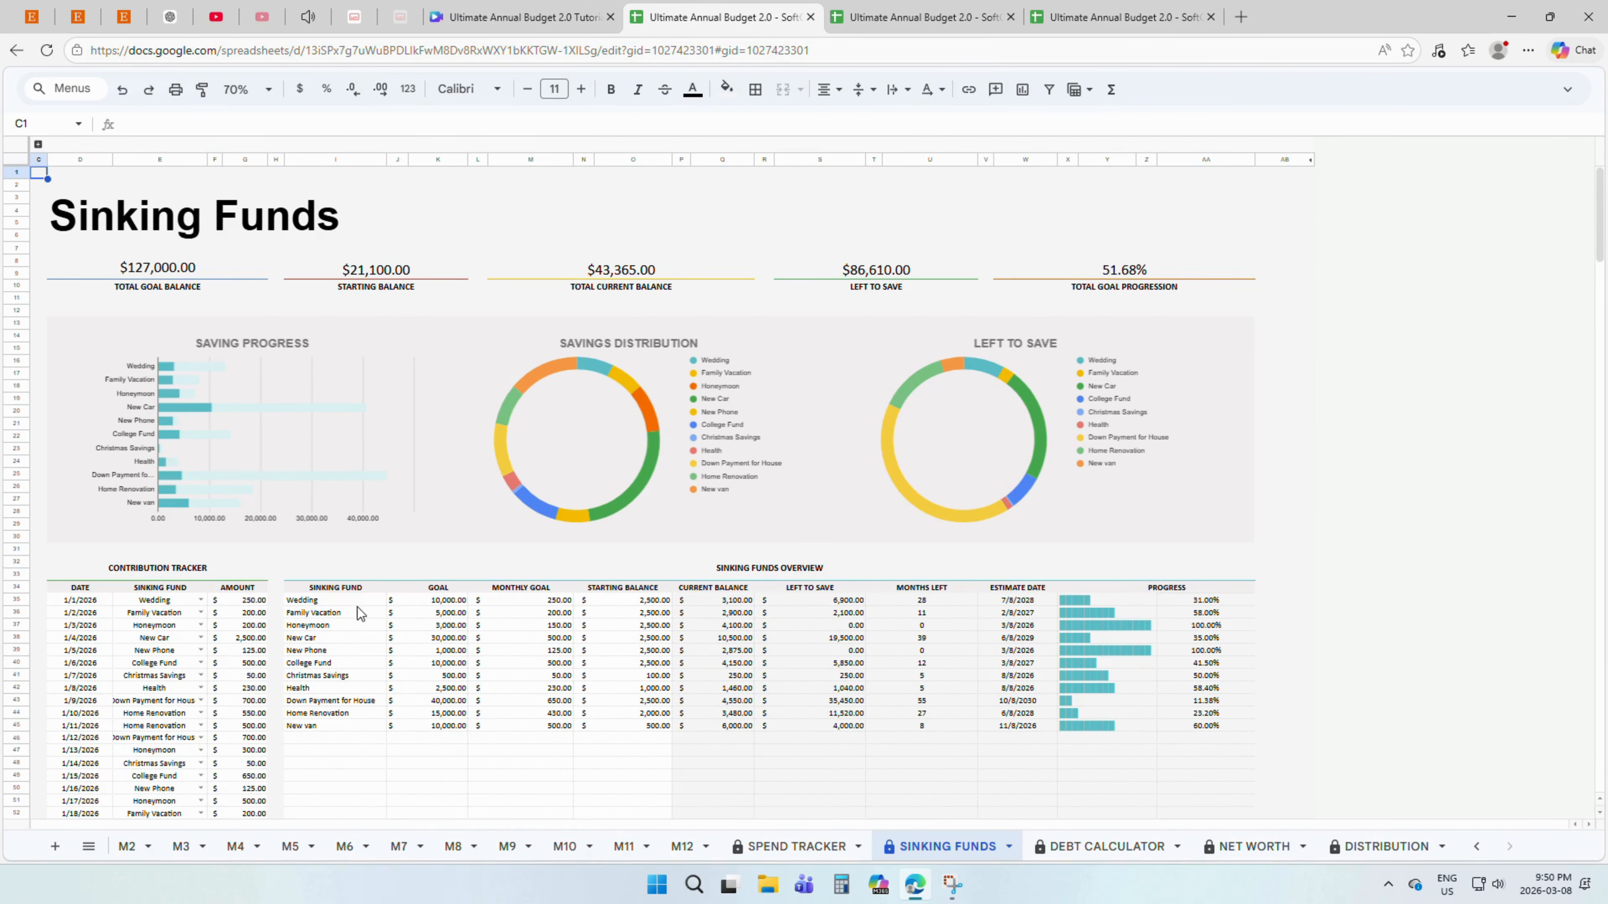
- On the SINKING FUNDS sheet, review the overview columns through STARTING BALANCE and the summary figures above the charts
left_click(367, 594)
key("Right")
key("Right")
key("Right")
key("Right")
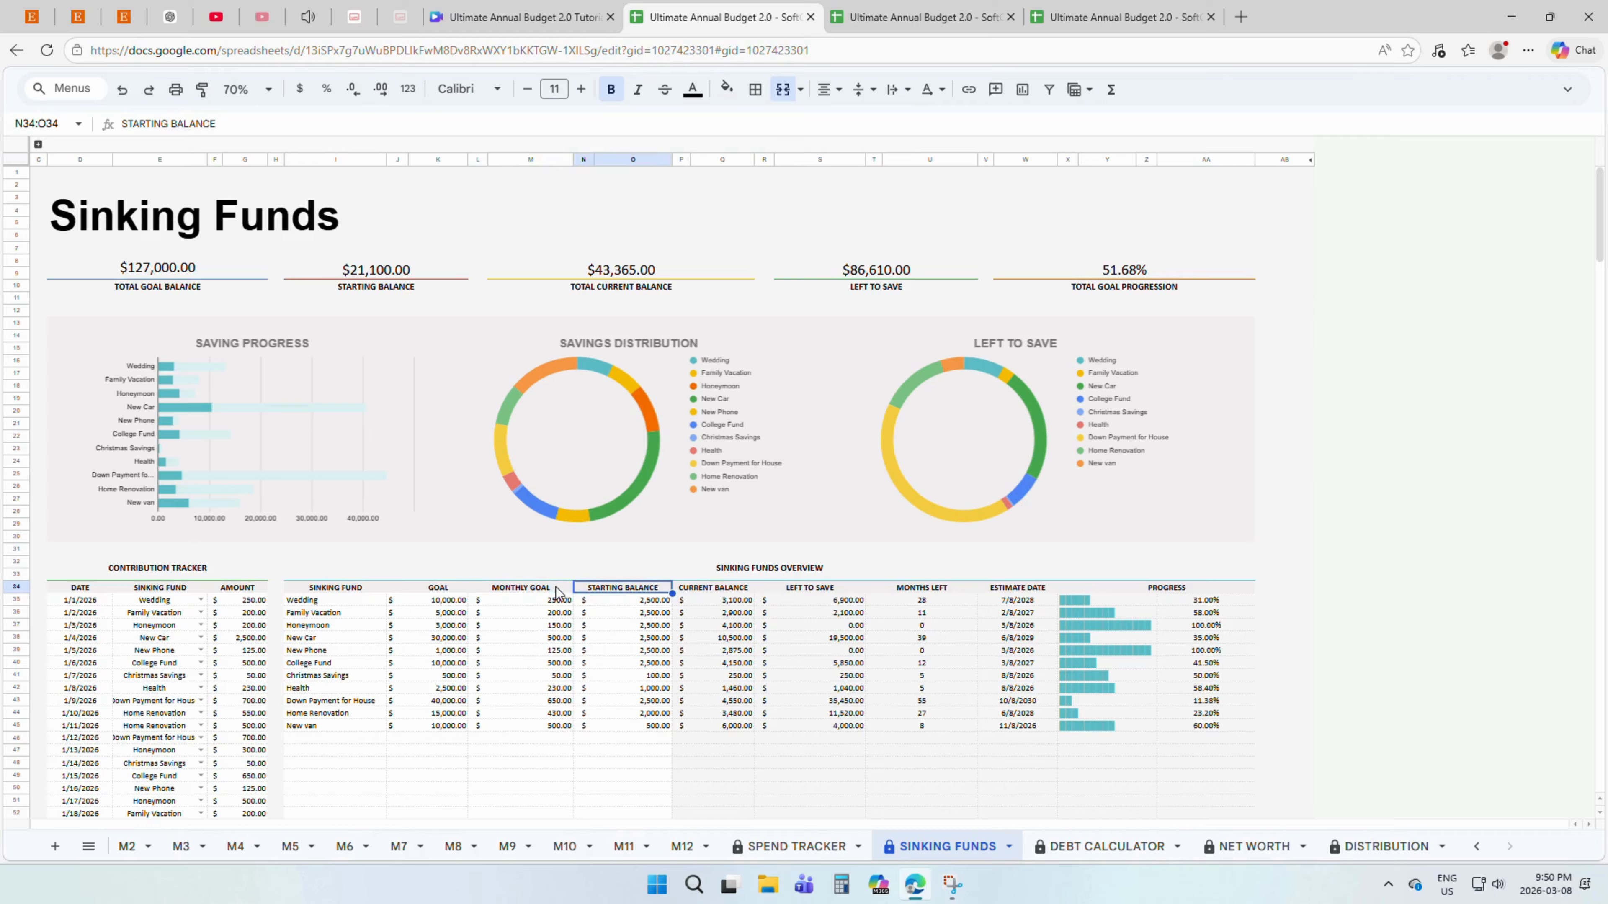
left_click(622, 590)
scroll(589, 570, "down", 3)
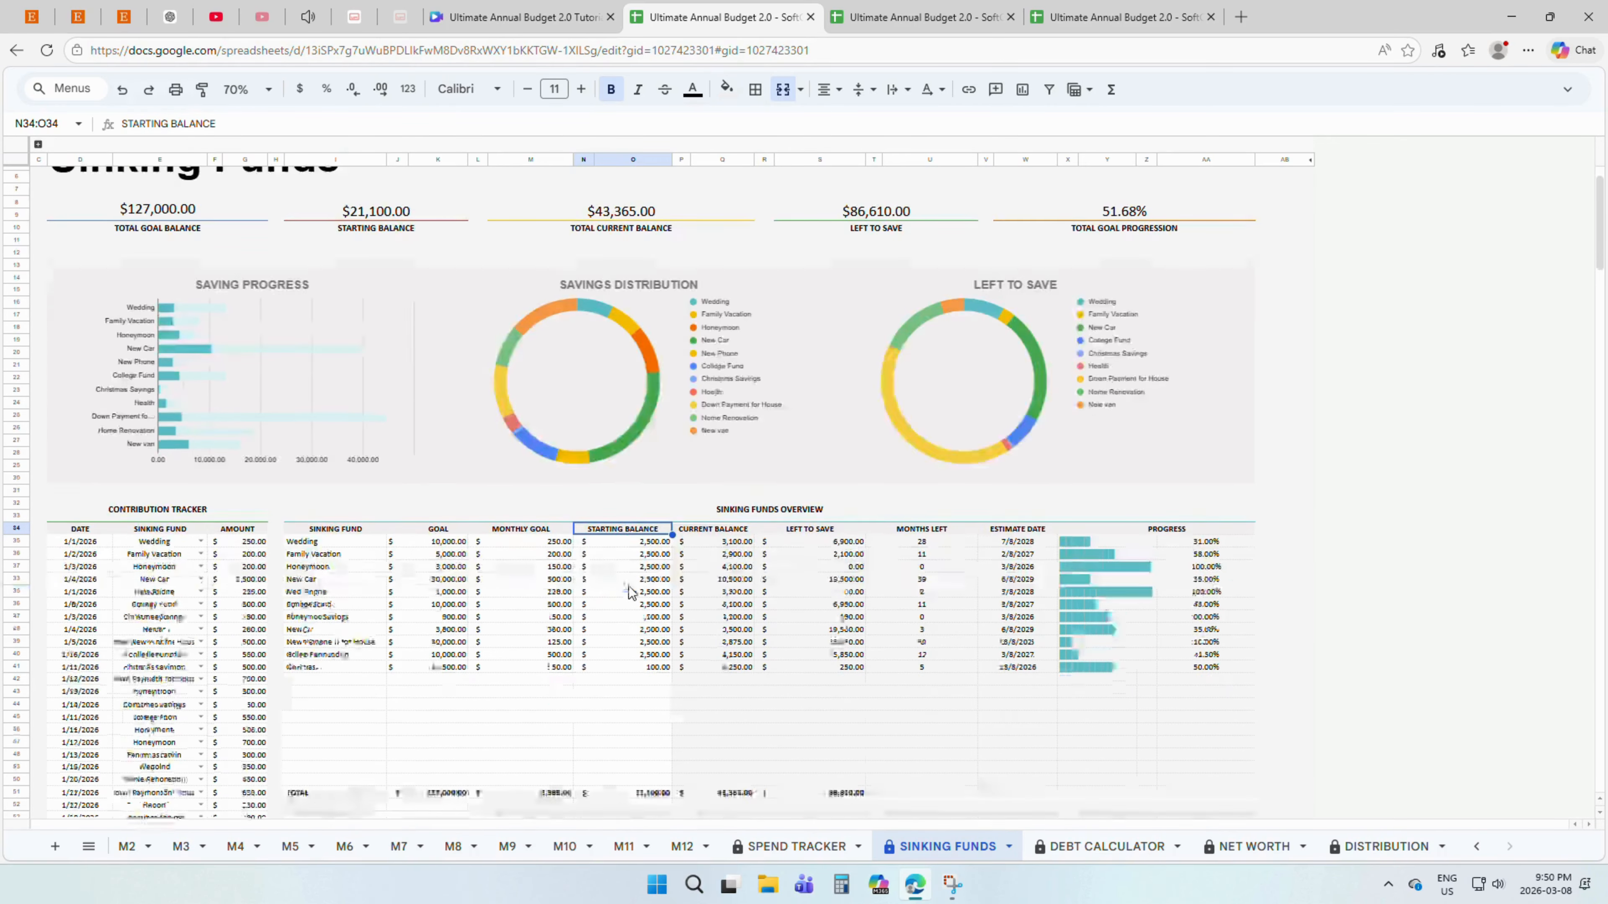
scroll(586, 566, "up", 3)
left_click_drag(256, 293, 1113, 288)
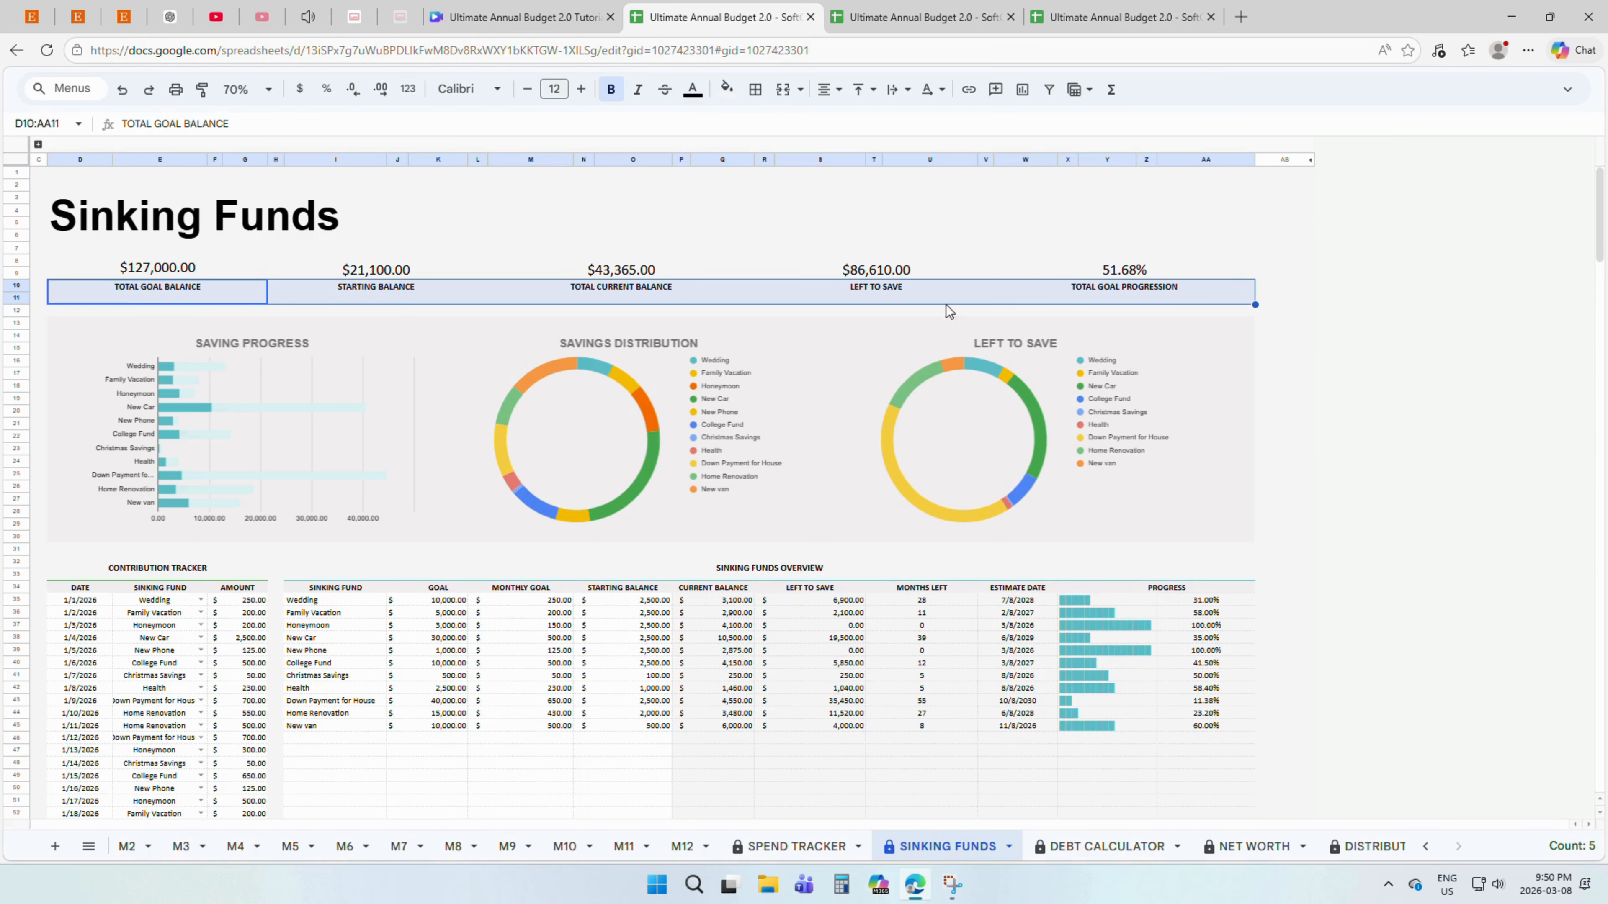
- Review the DATE, SINKING FUND and AMOUNT columns of the CONTRIBUTION TRACKER table
scroll(617, 366, "down", 3)
left_click(216, 396)
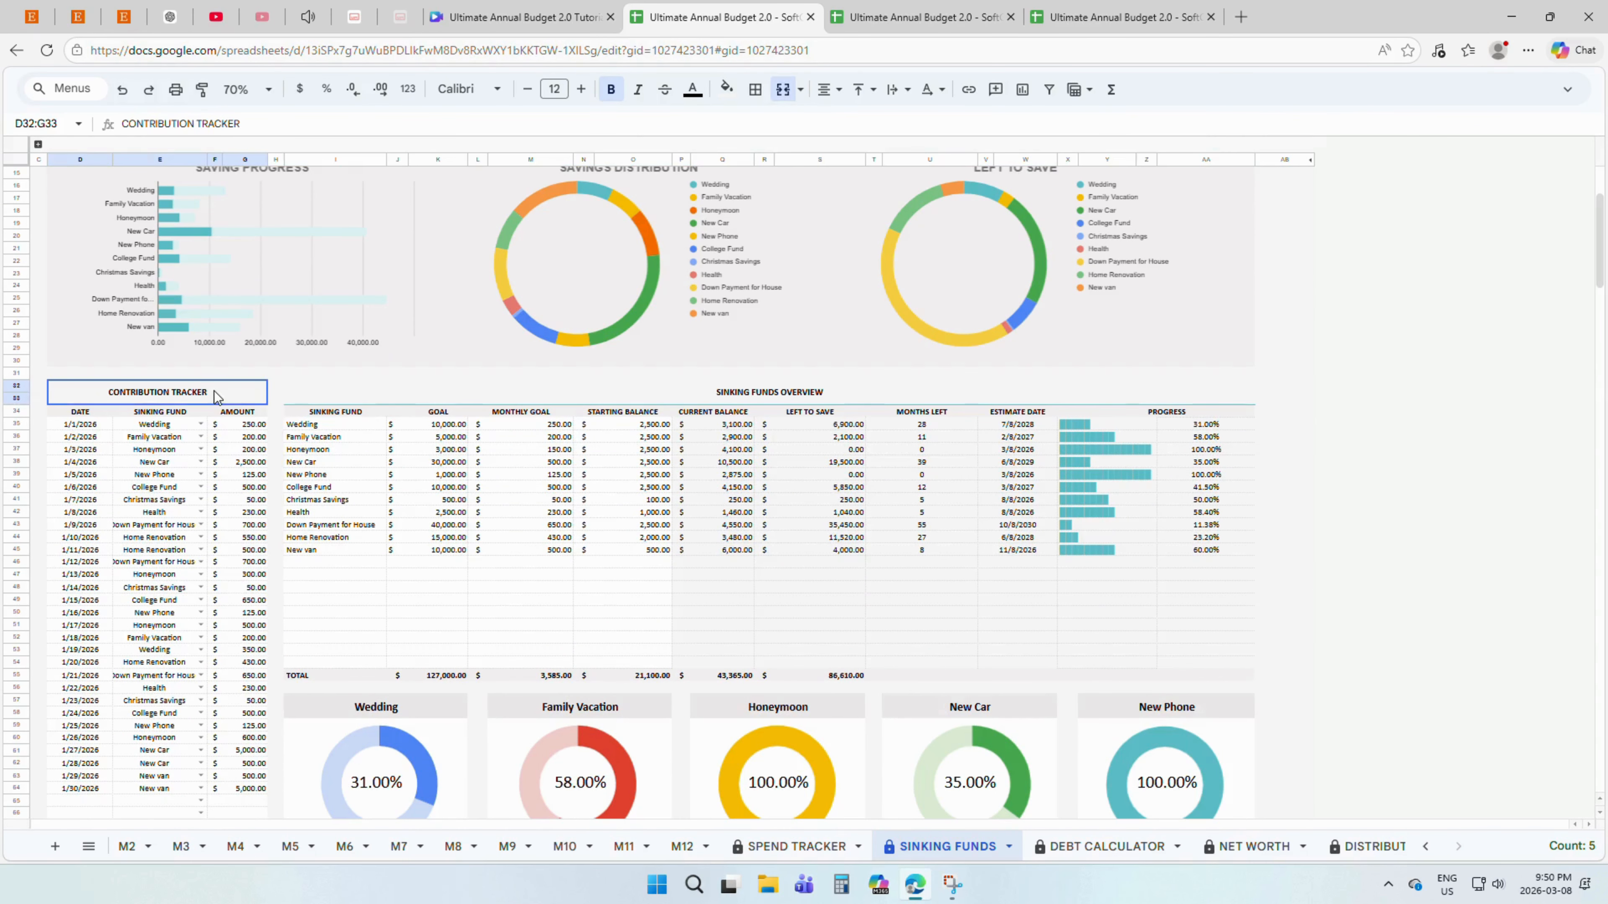
left_click(88, 413)
left_click(184, 415)
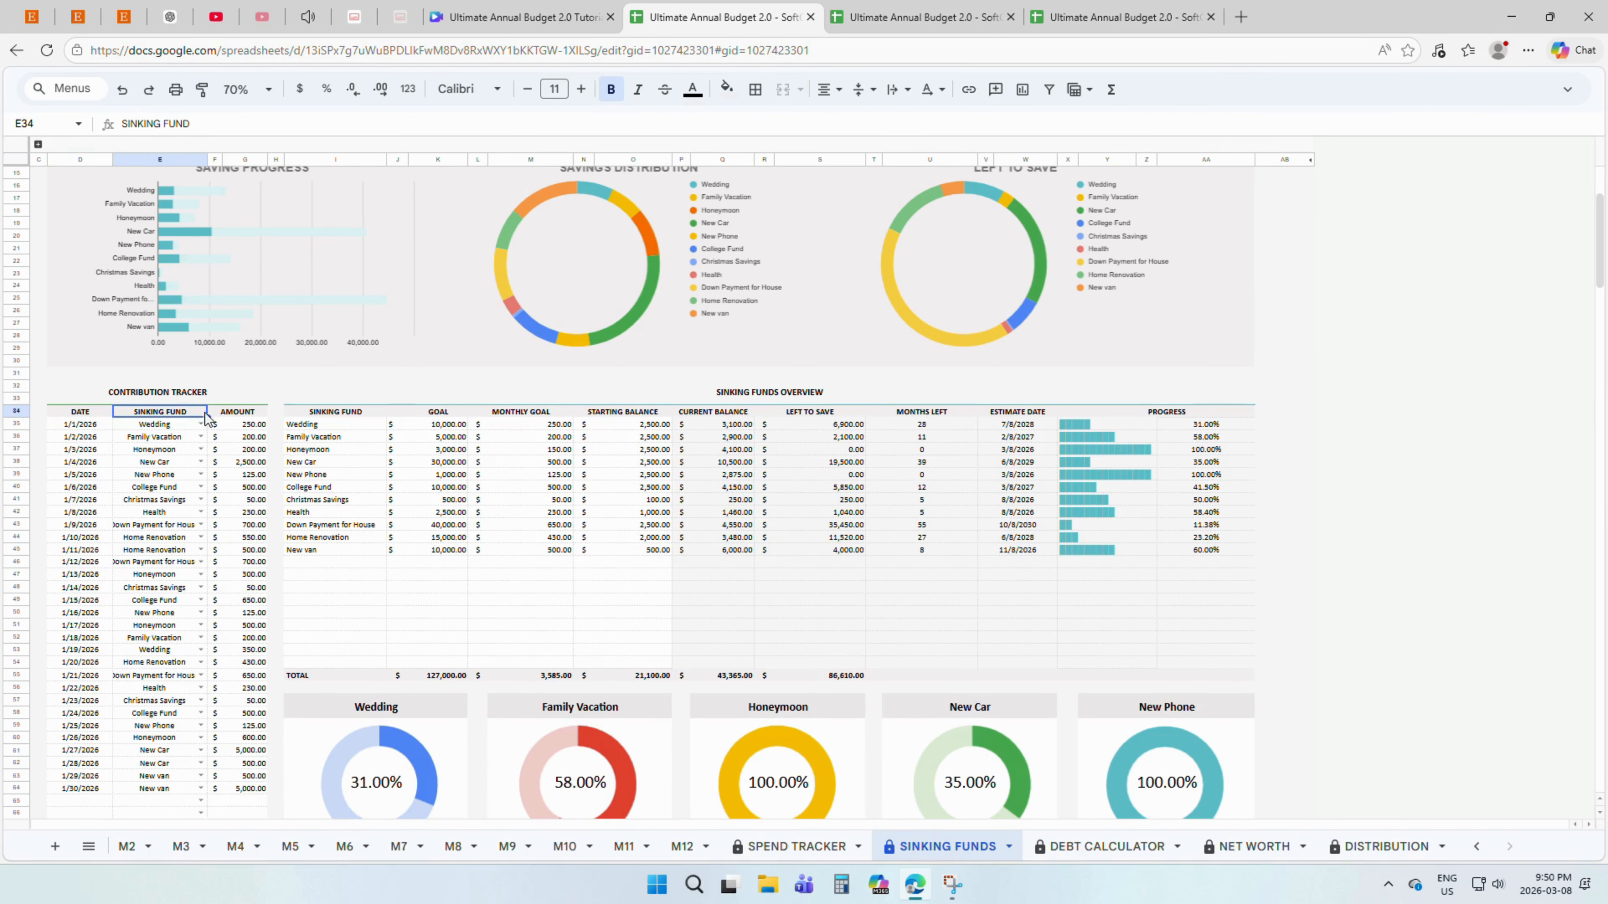
left_click(250, 417)
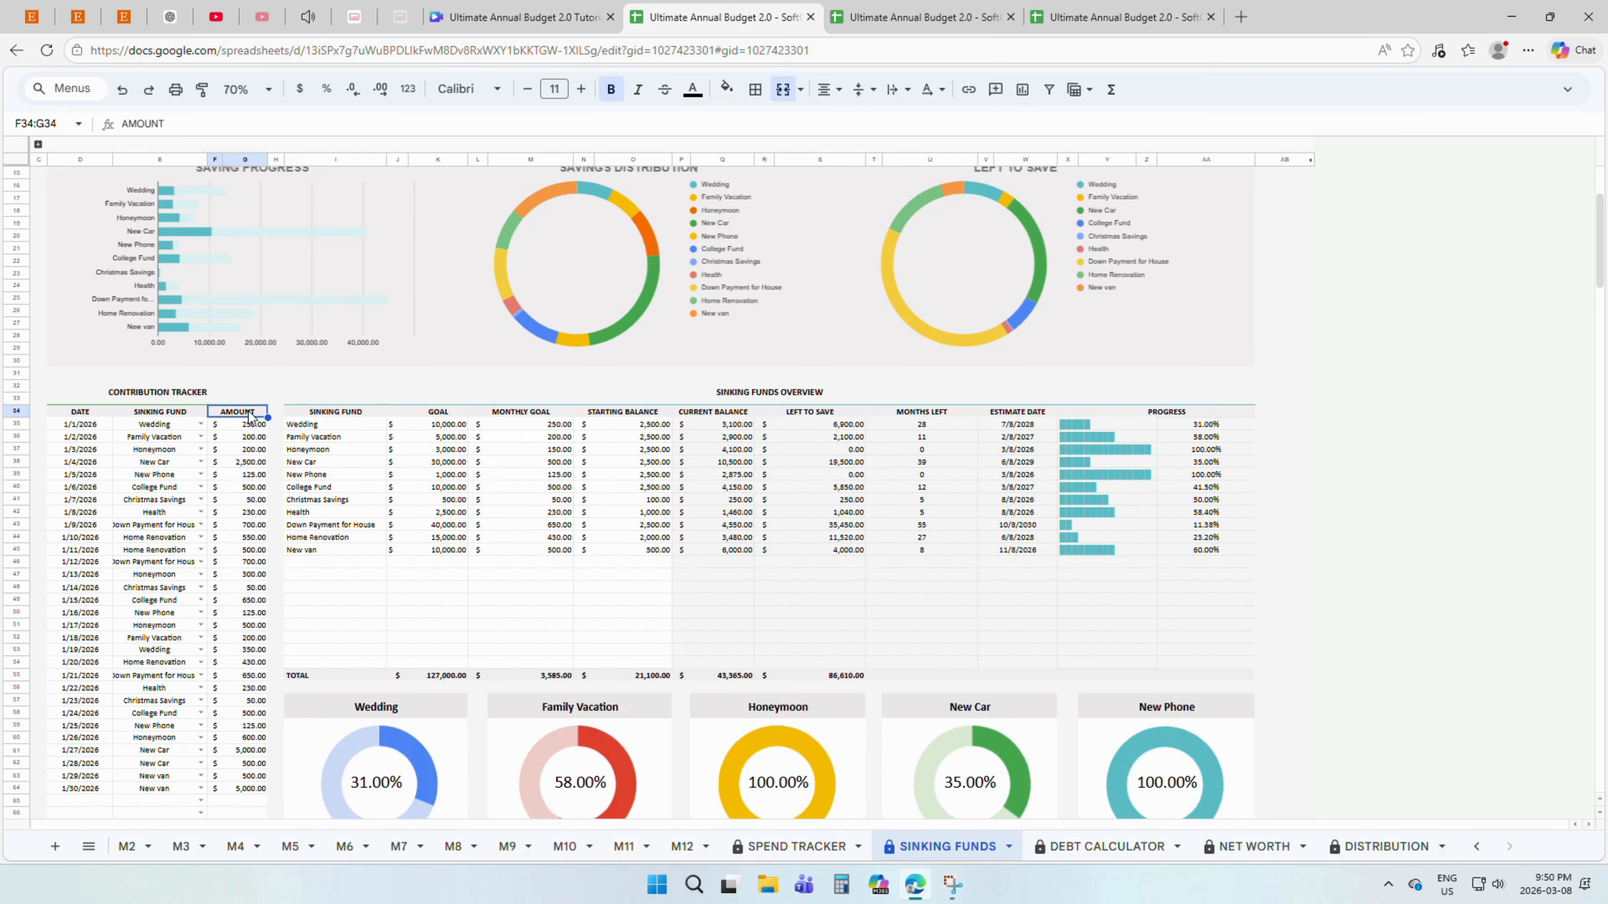
- Examine the individual sinking fund progress cards below the overview table, focusing on the Wedding card
scroll(250, 417, "down", 1)
scroll(250, 417, "down", 5)
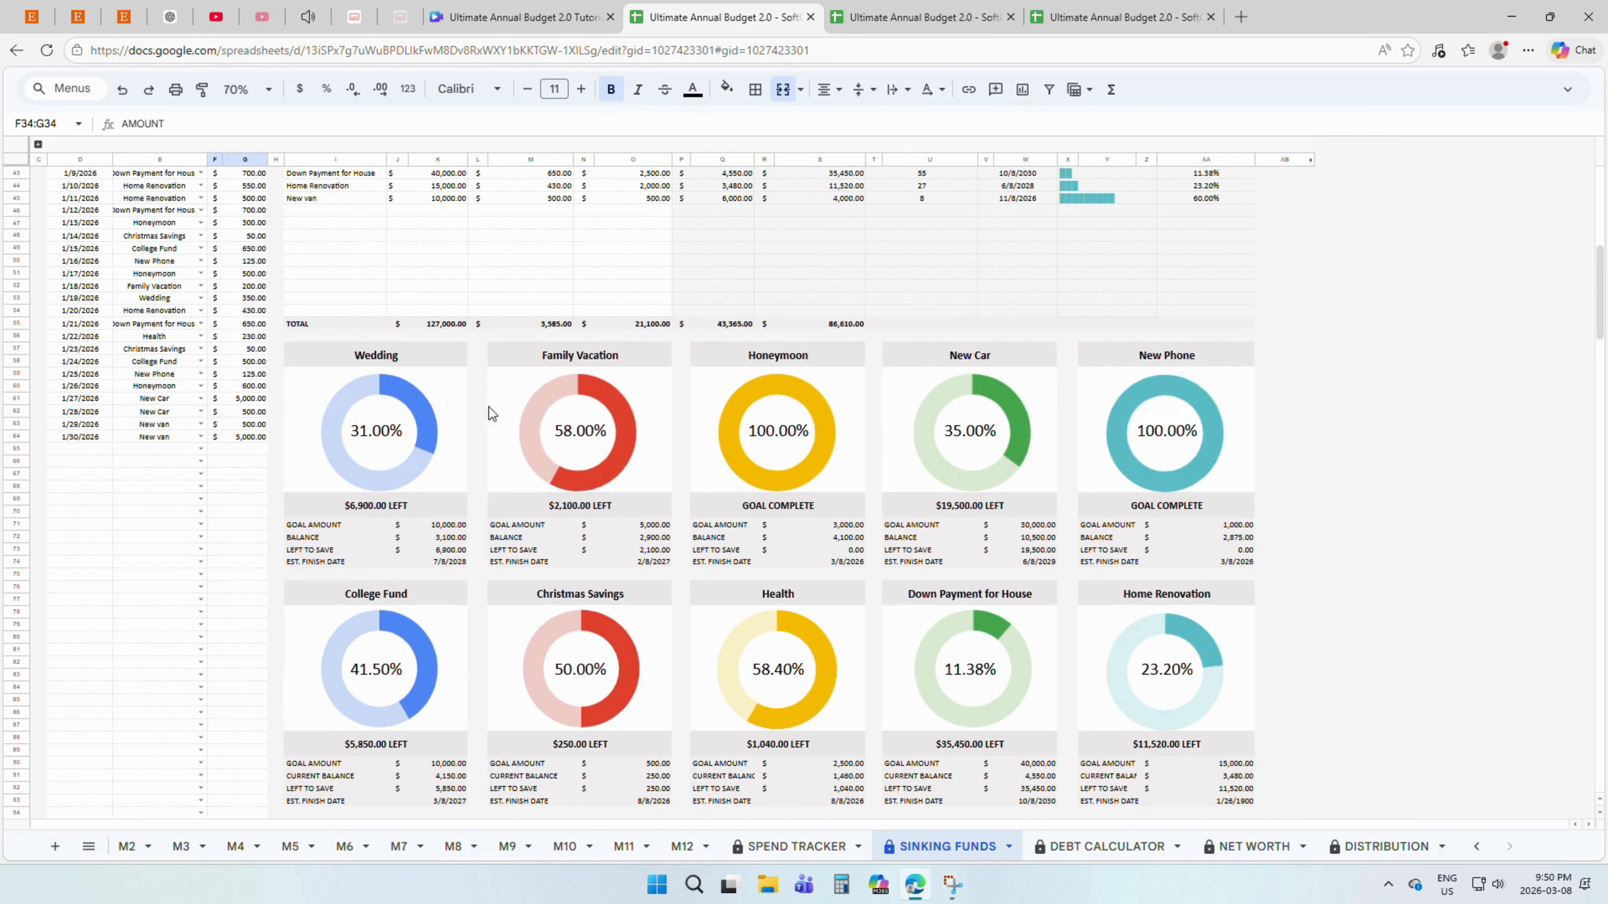
left_click_drag(456, 356, 449, 570)
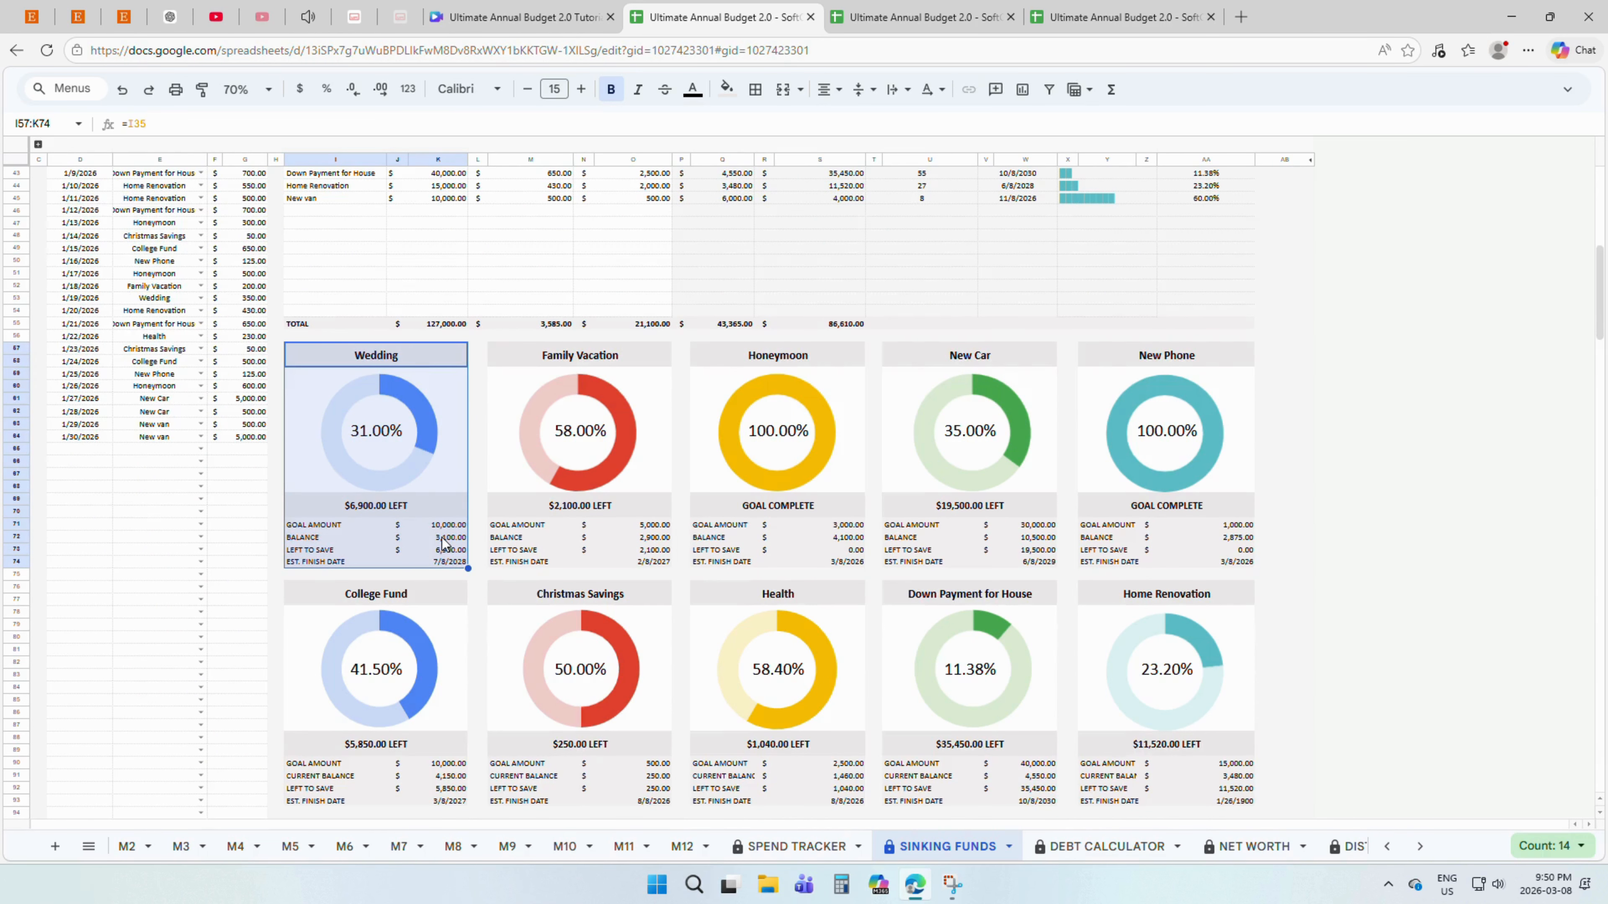
scroll(443, 543, "up", 9)
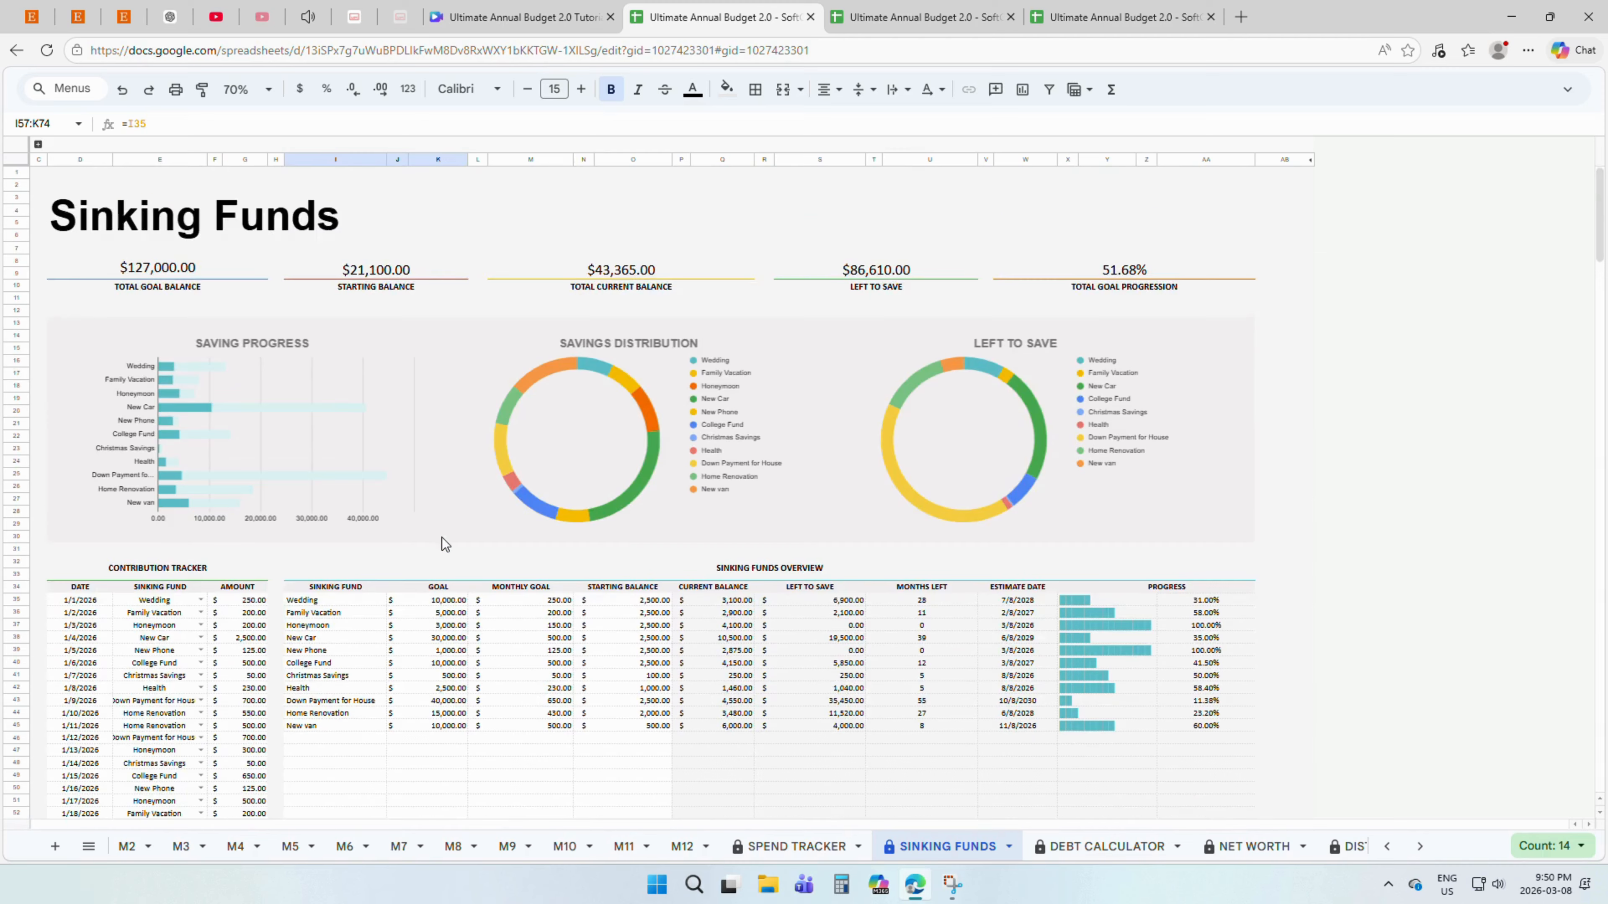
- Add a sinking fund named Dog with a goal of 800 in the first empty row of the SINKING FUNDS OVERVIEW table
scroll(445, 545, "down", 2)
scroll(443, 543, "down", 5)
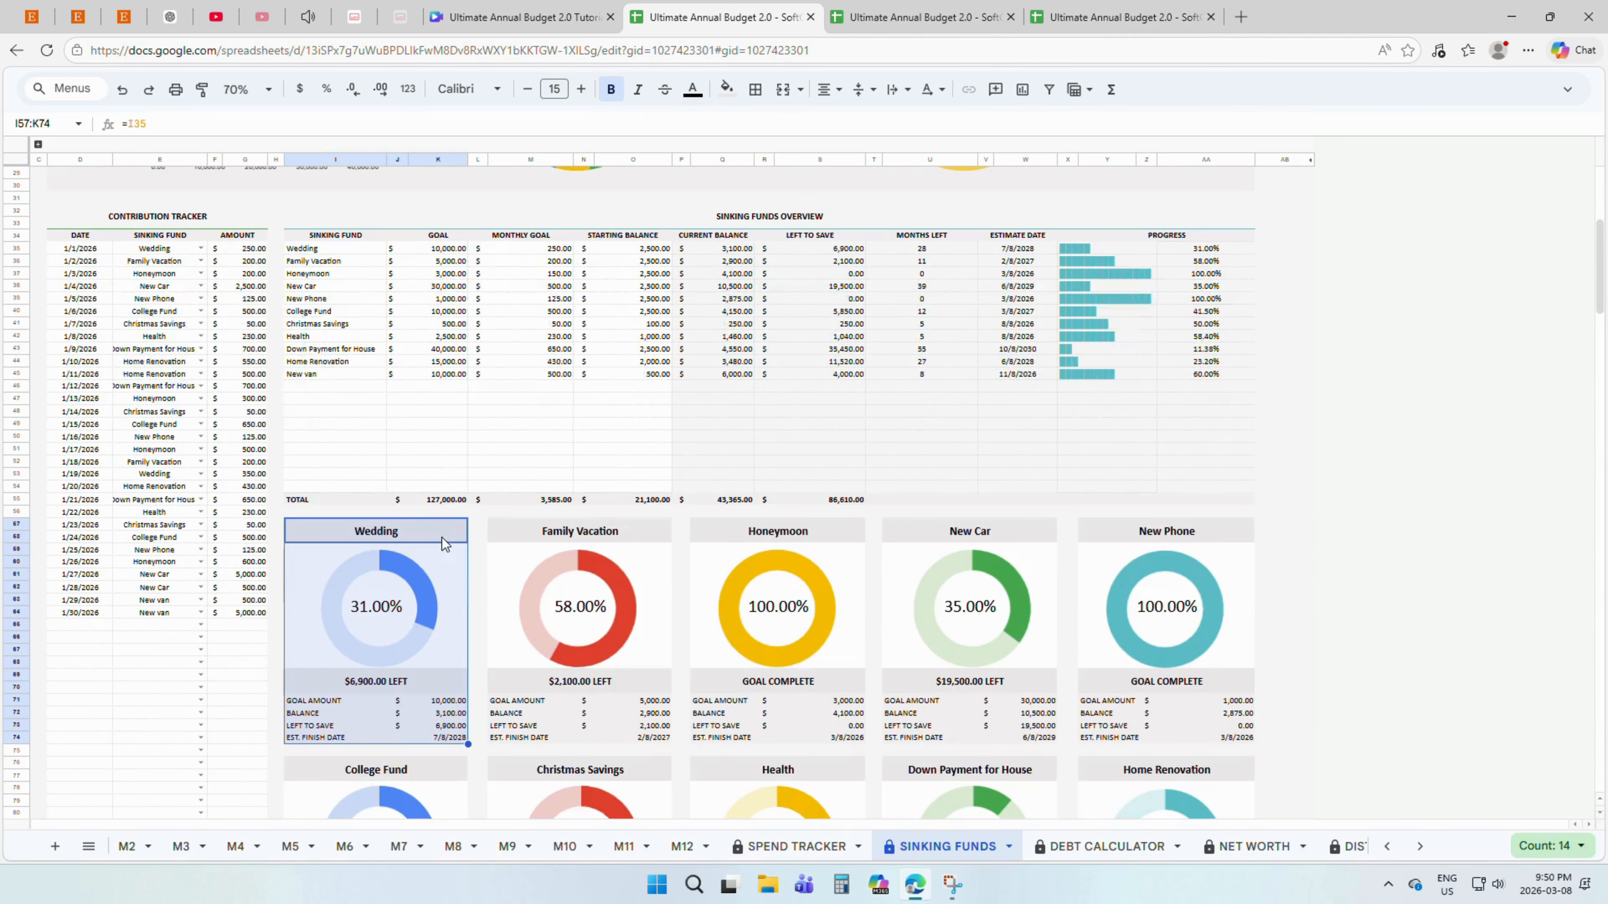
left_click(336, 386)
type("Dog")
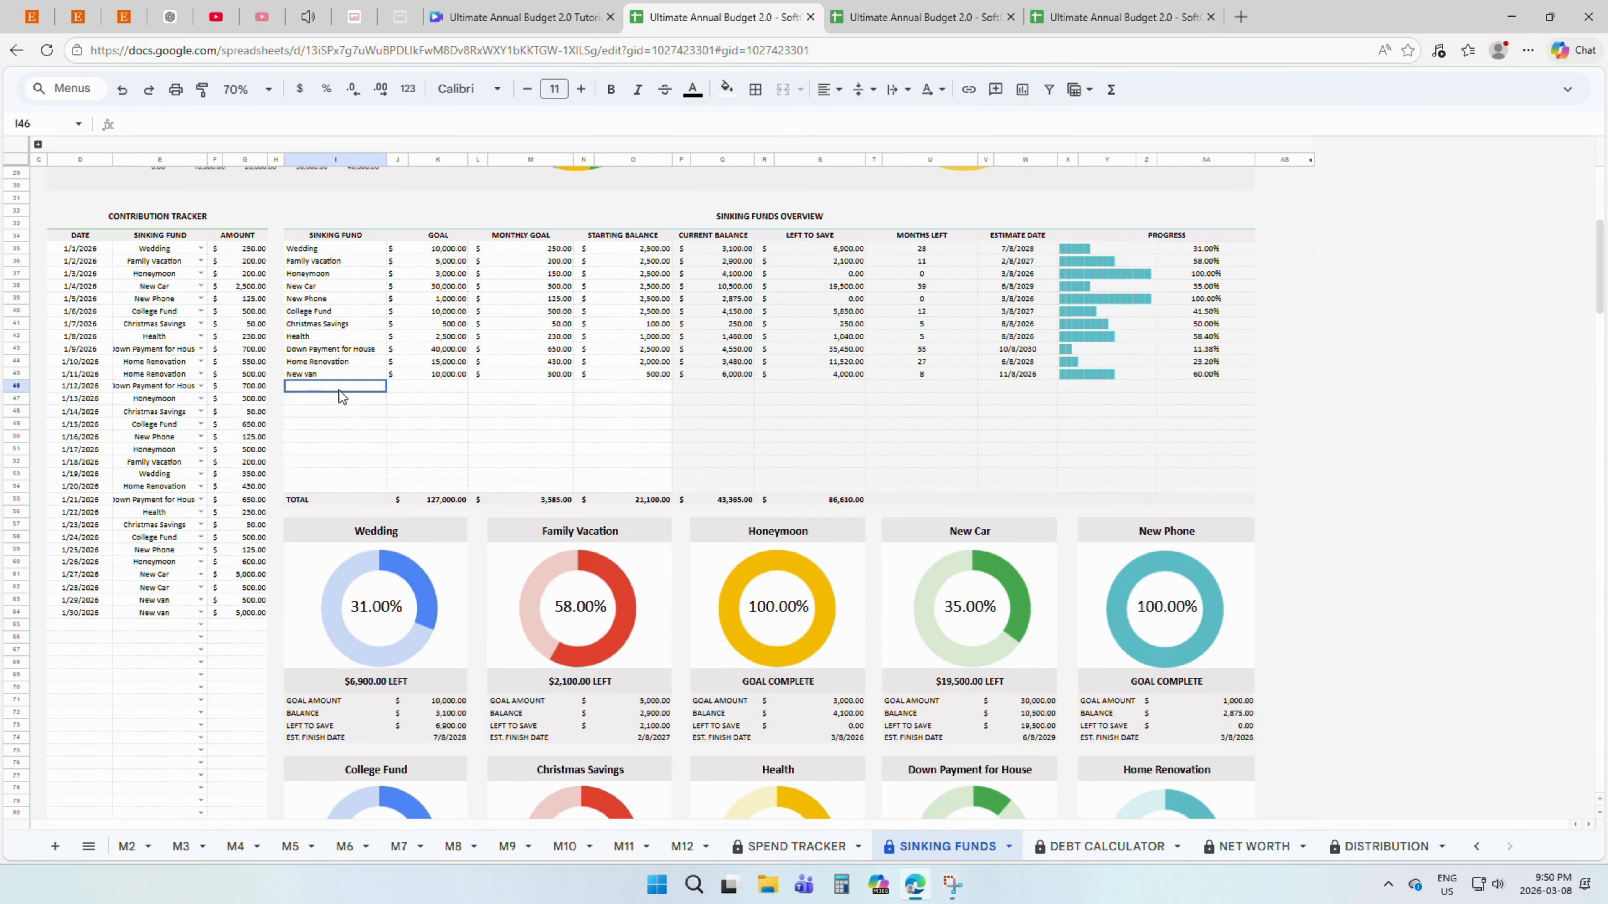
key("Tab")
key("Tab")
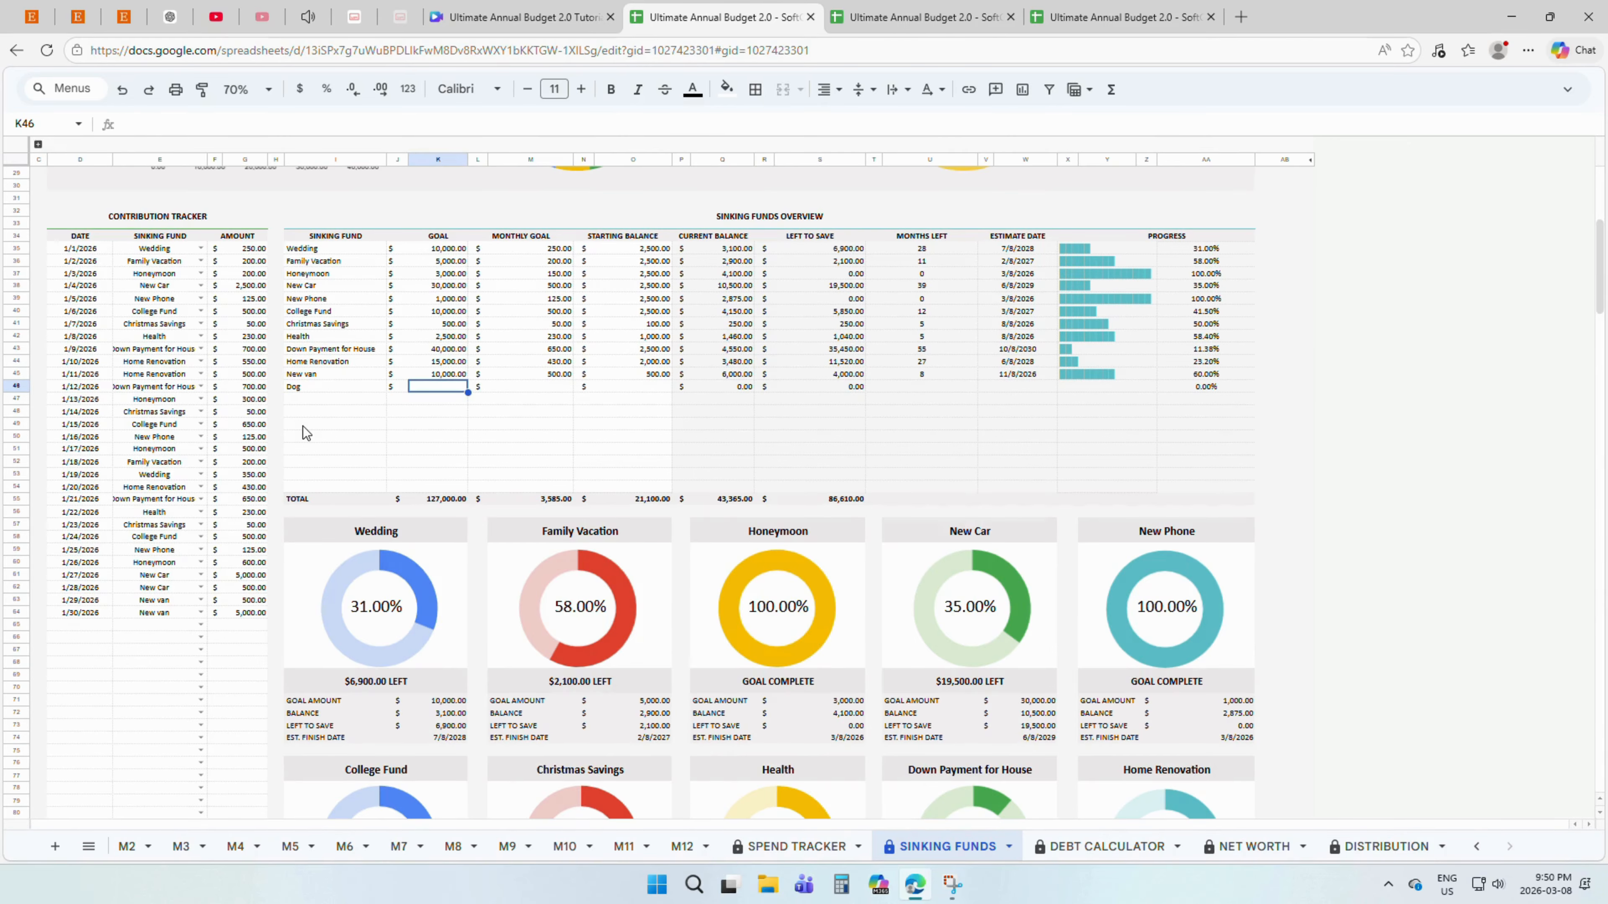
type("800")
- Set the Dog fund's monthly goal and starting balance to 100 each, and select the CURRENT BALANCE through PROGRESS columns
key("Tab")
key("Tab")
type("100")
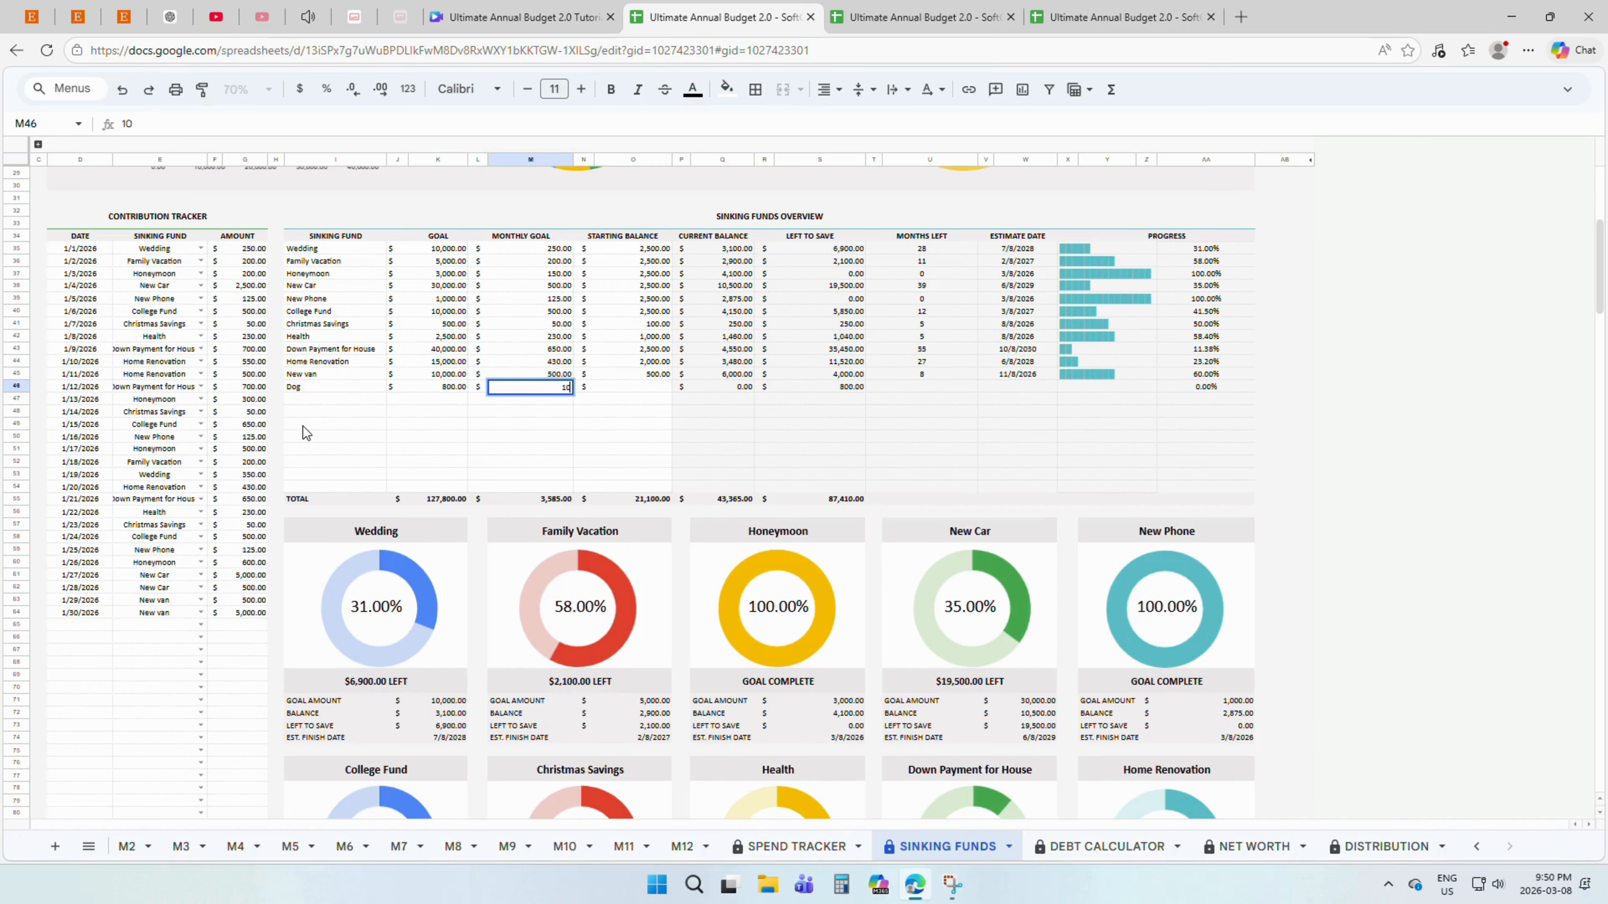
key("Tab")
key("Tab")
type("1")
key("Tab")
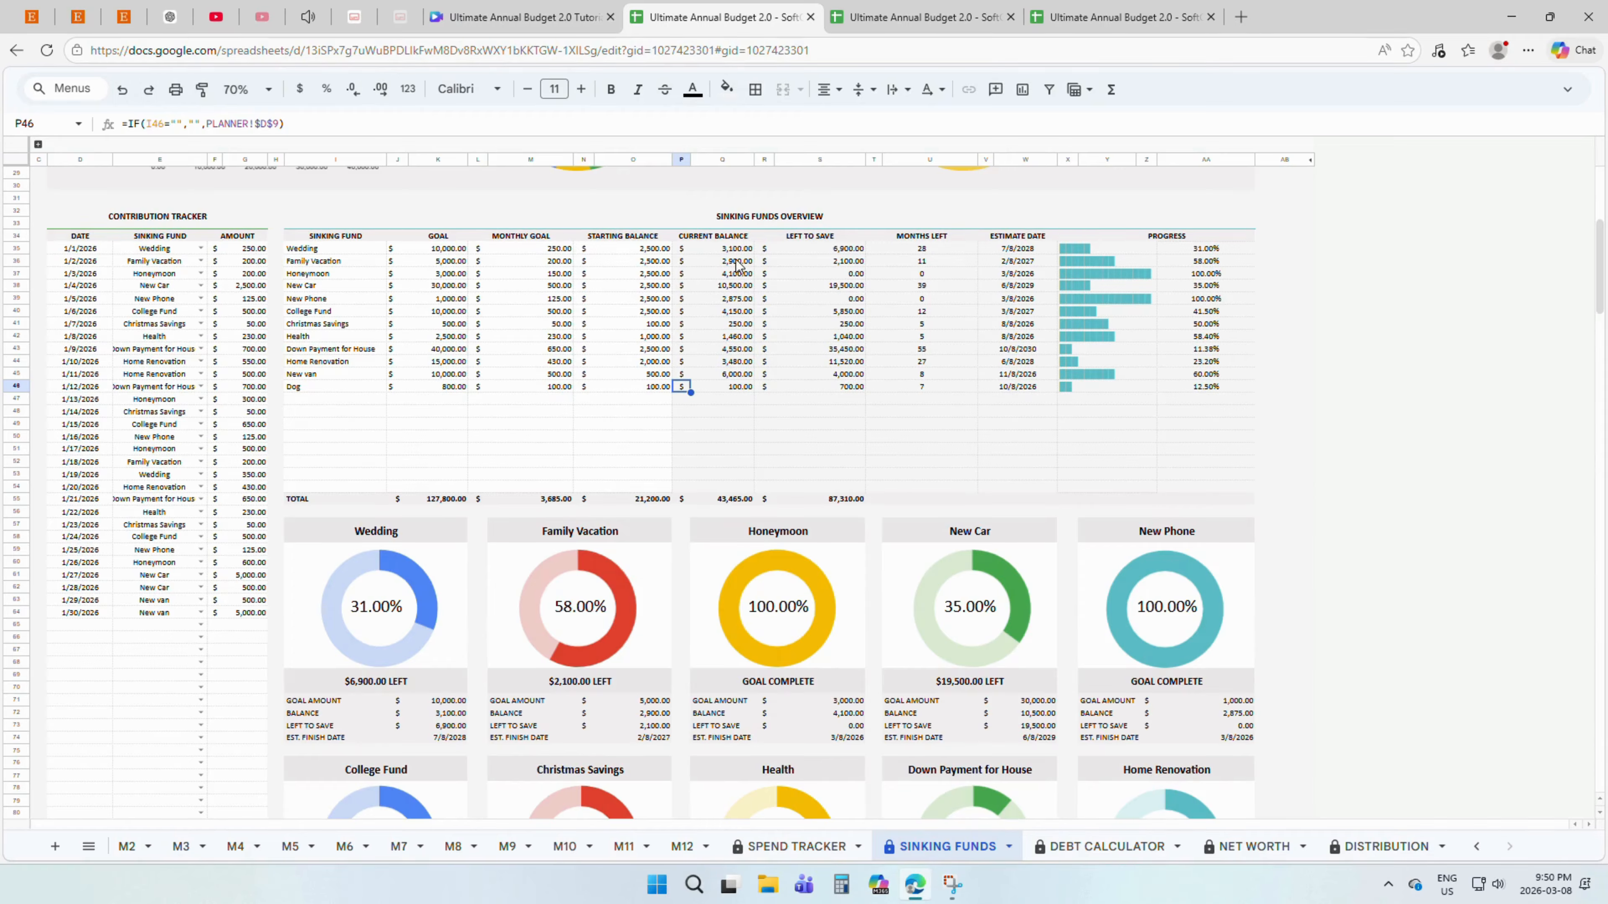
left_click_drag(728, 239, 1142, 388)
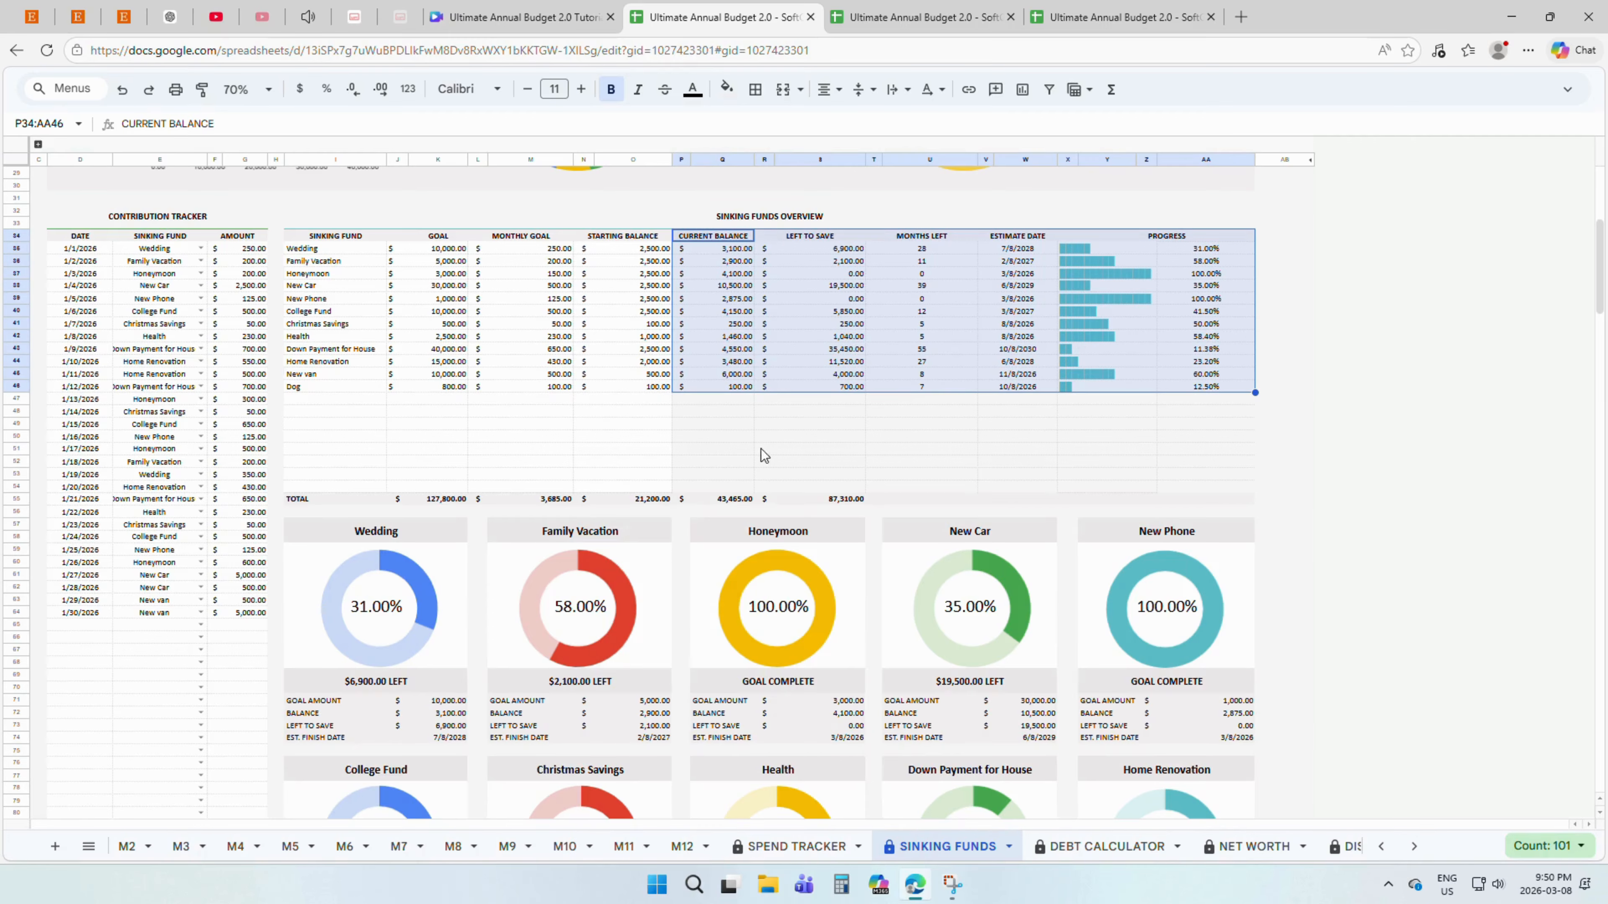
- Record a 100 contribution to the Dog fund dated 1/31/2026 in the first empty row of the CONTRIBUTION TRACKER
left_click(96, 612)
left_click_drag(111, 617, 111, 629)
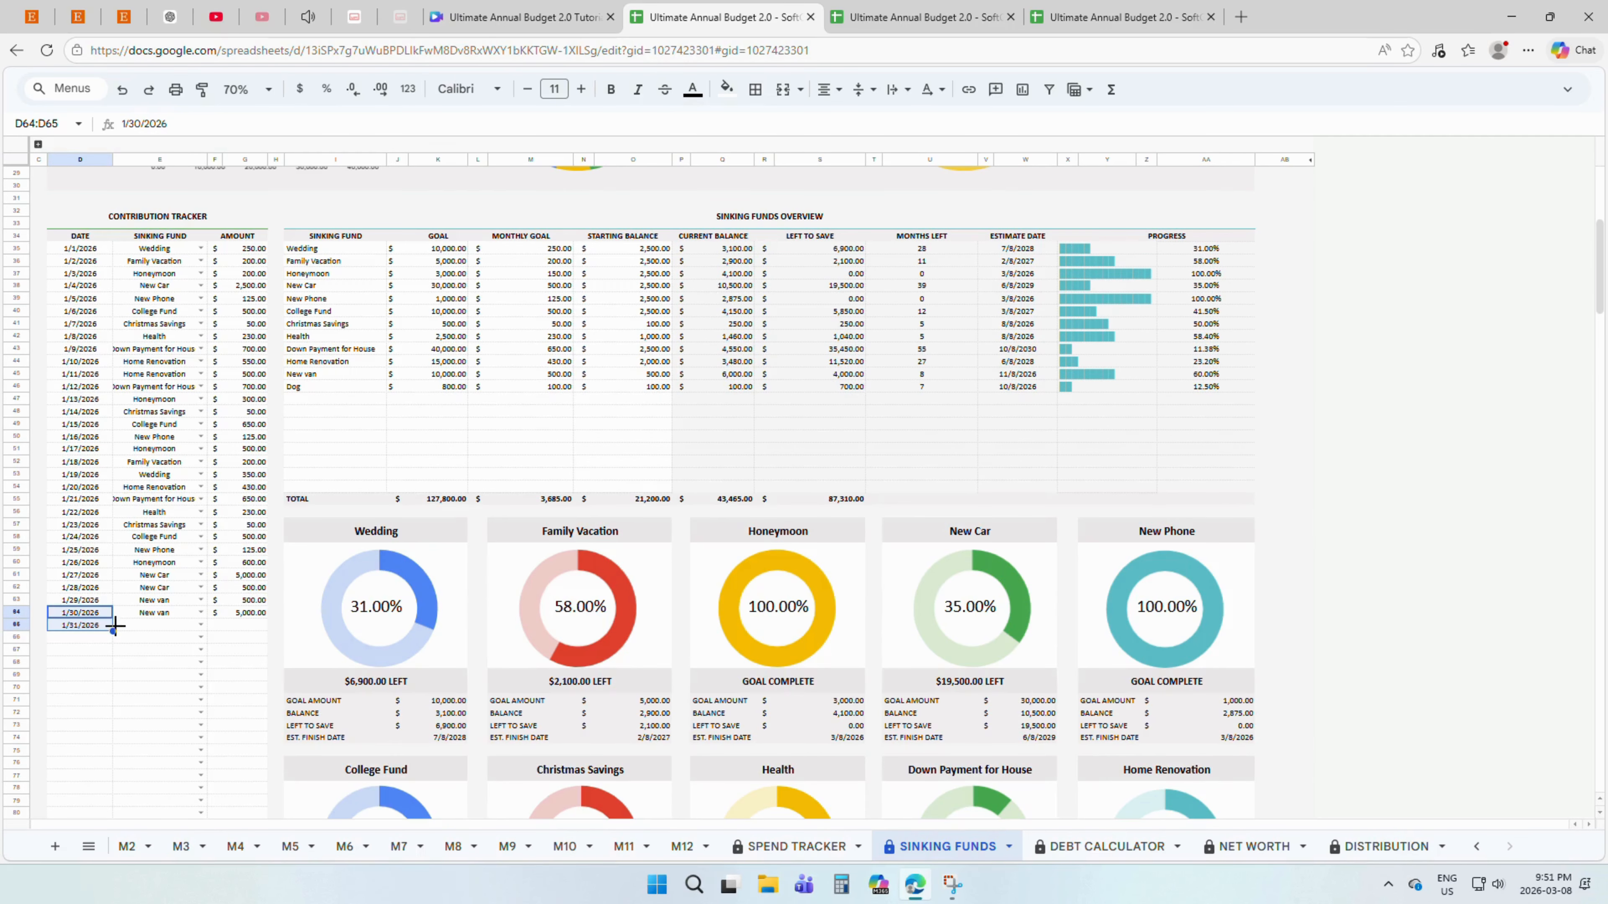
left_click(185, 627)
scroll(167, 724, "down", 2)
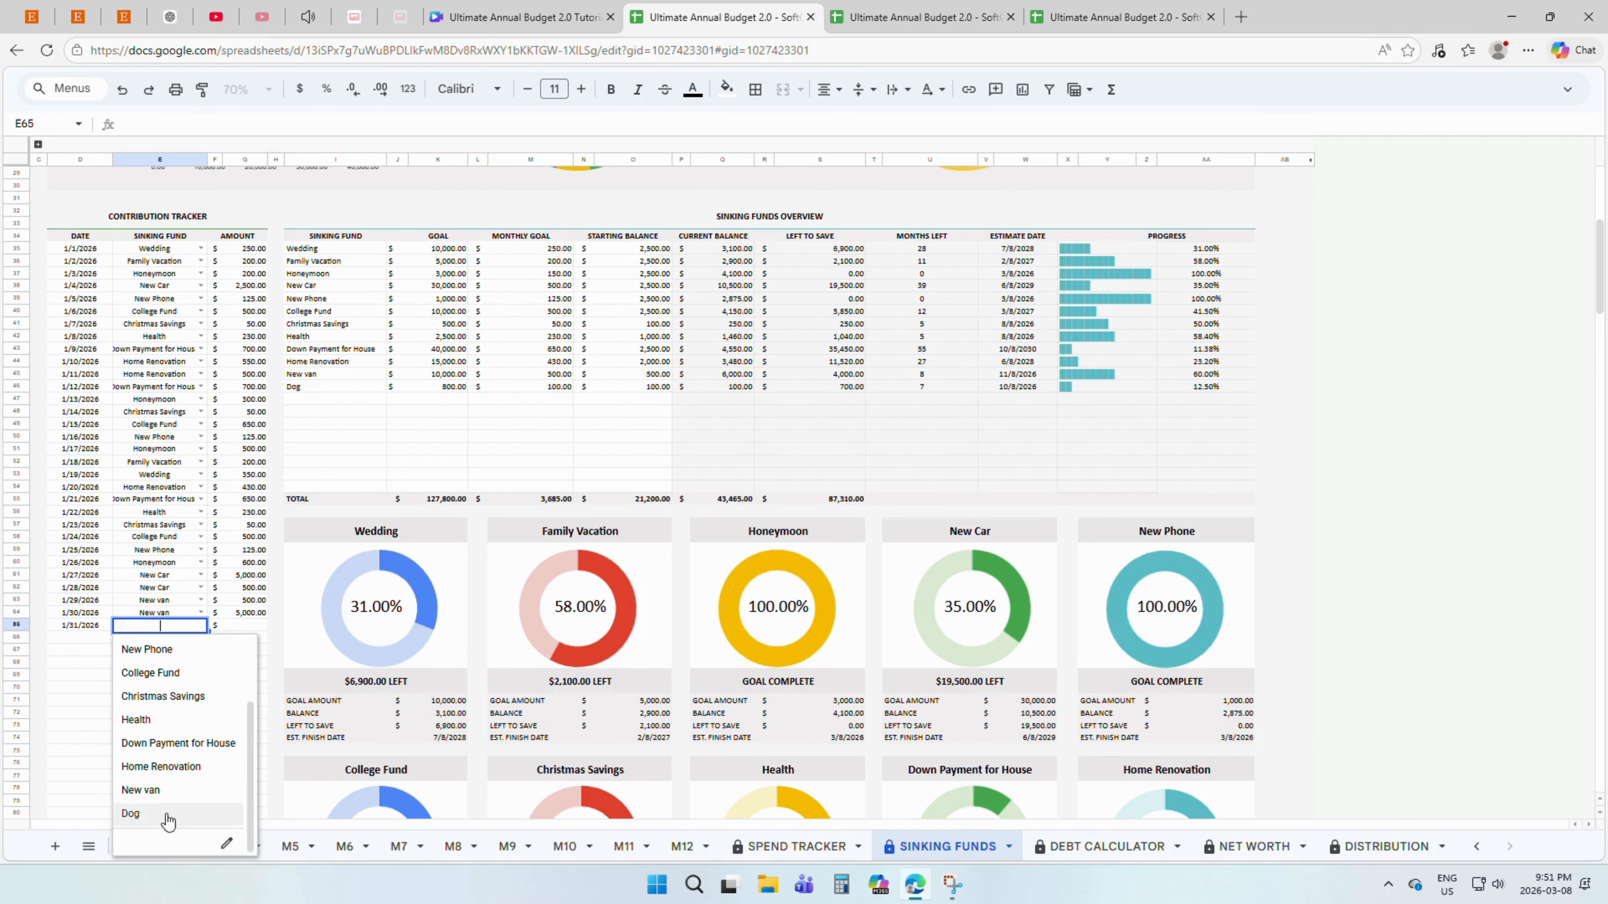
left_click(135, 816)
key("Tab")
key("Tab")
type("100")
key("Return")
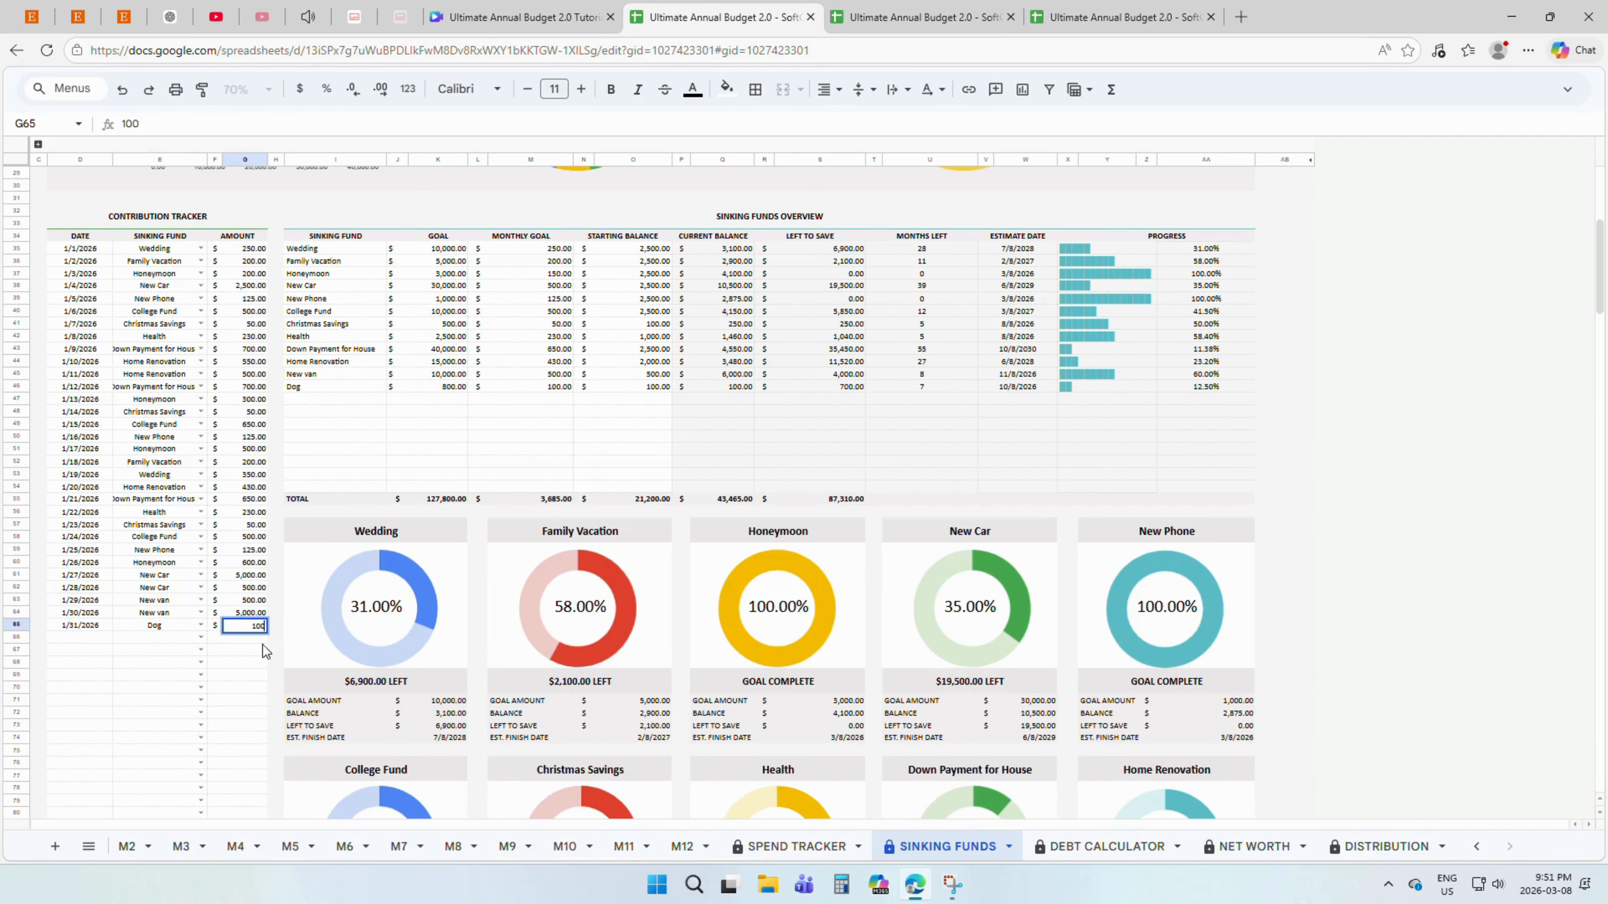
- Examine the Dog fund's progress card among the individual fund cards below the overview table
scroll(273, 645, "down", 7)
left_click_drag(617, 545, 638, 750)
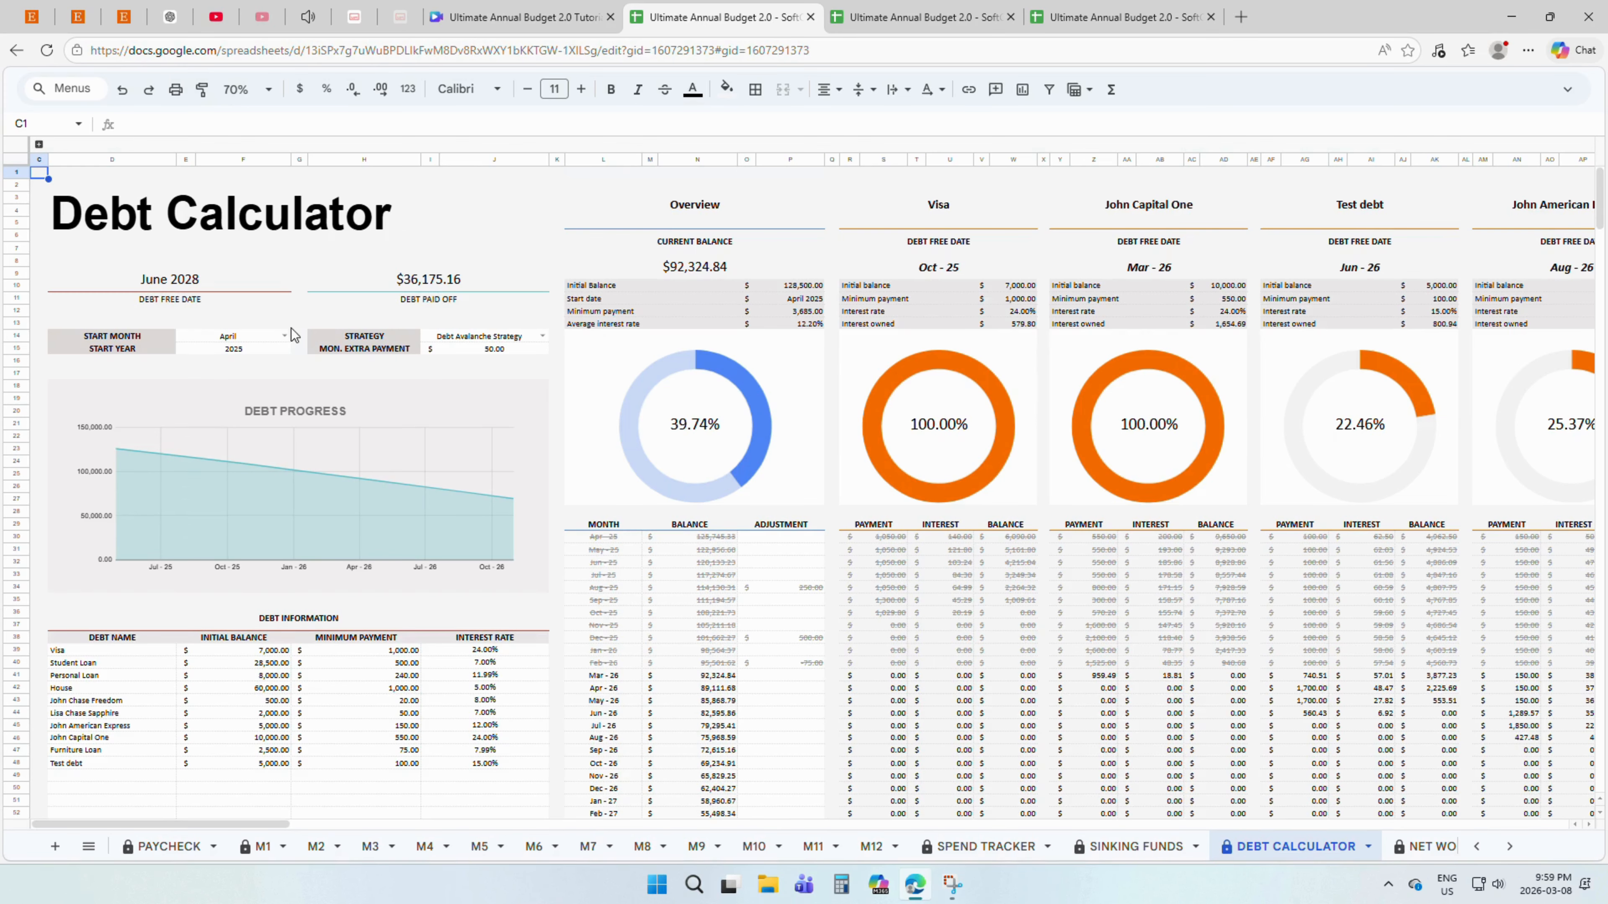
- On the DEBT CALCULATOR sheet, set the START MONTH to January
left_click(284, 336)
left_click(261, 367)
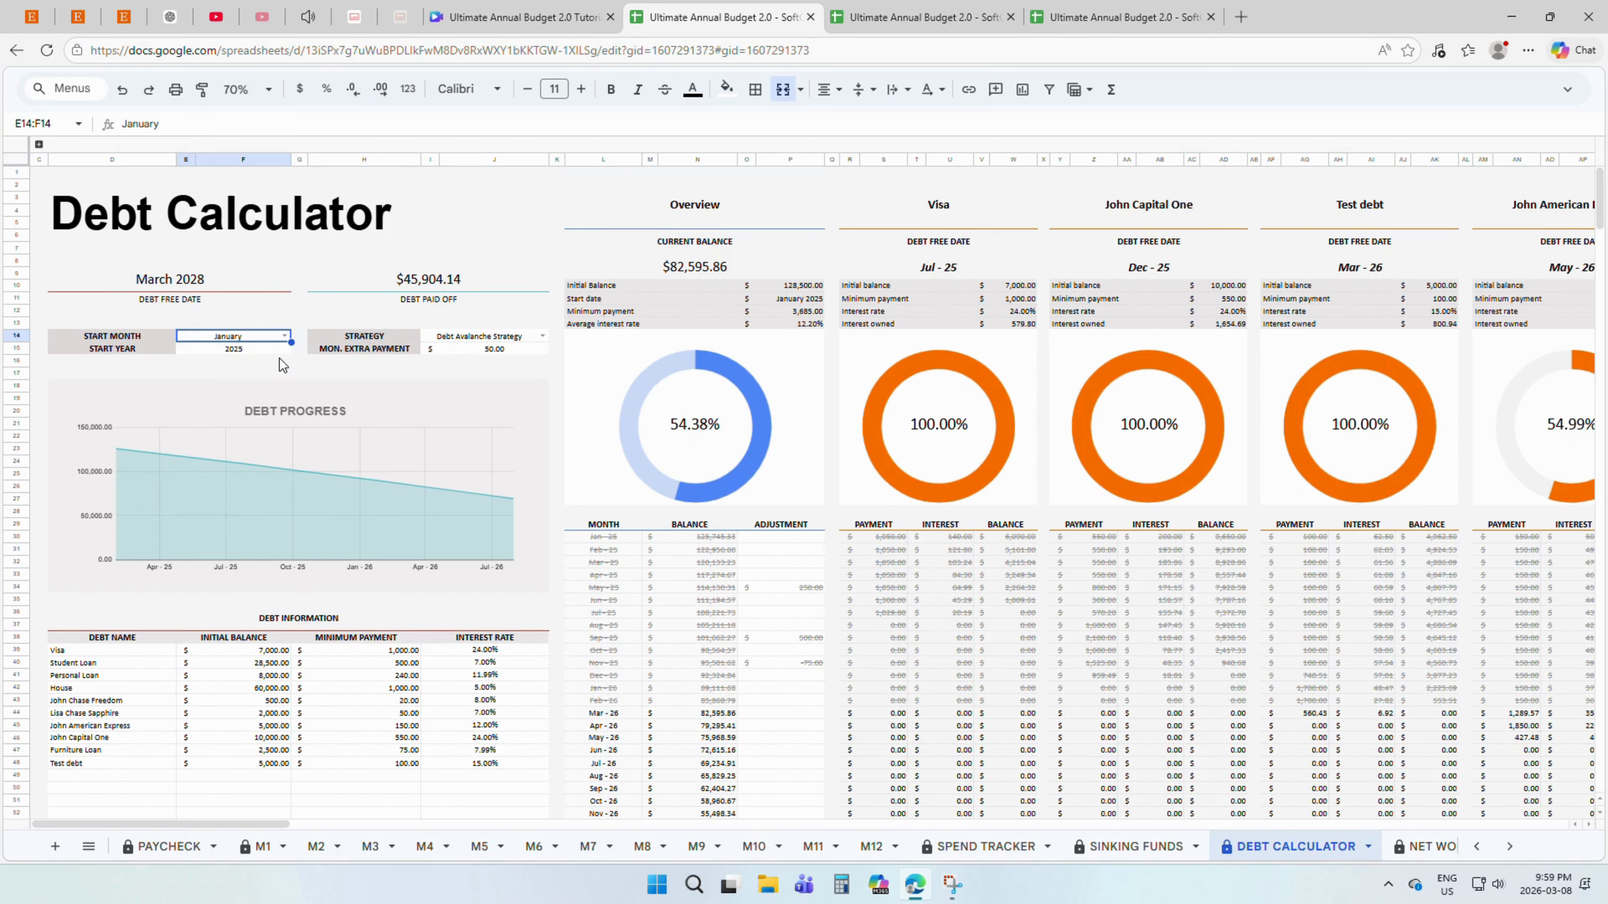
- Switch the debt payoff strategy to Debt Snowball Strategy
left_click(541, 336)
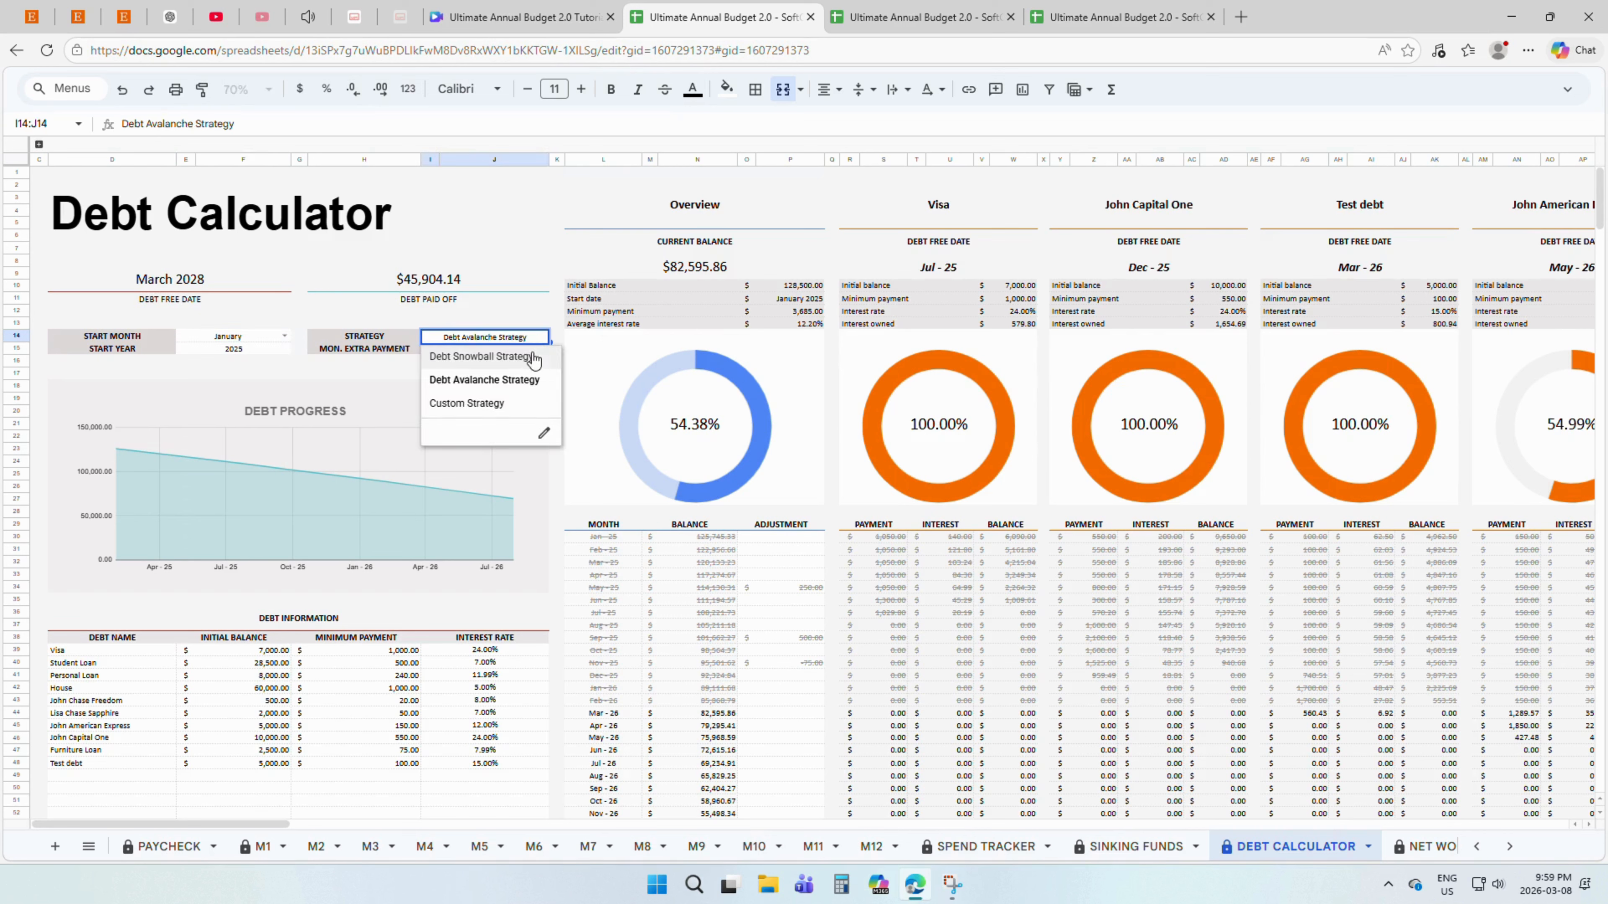
left_click(542, 337)
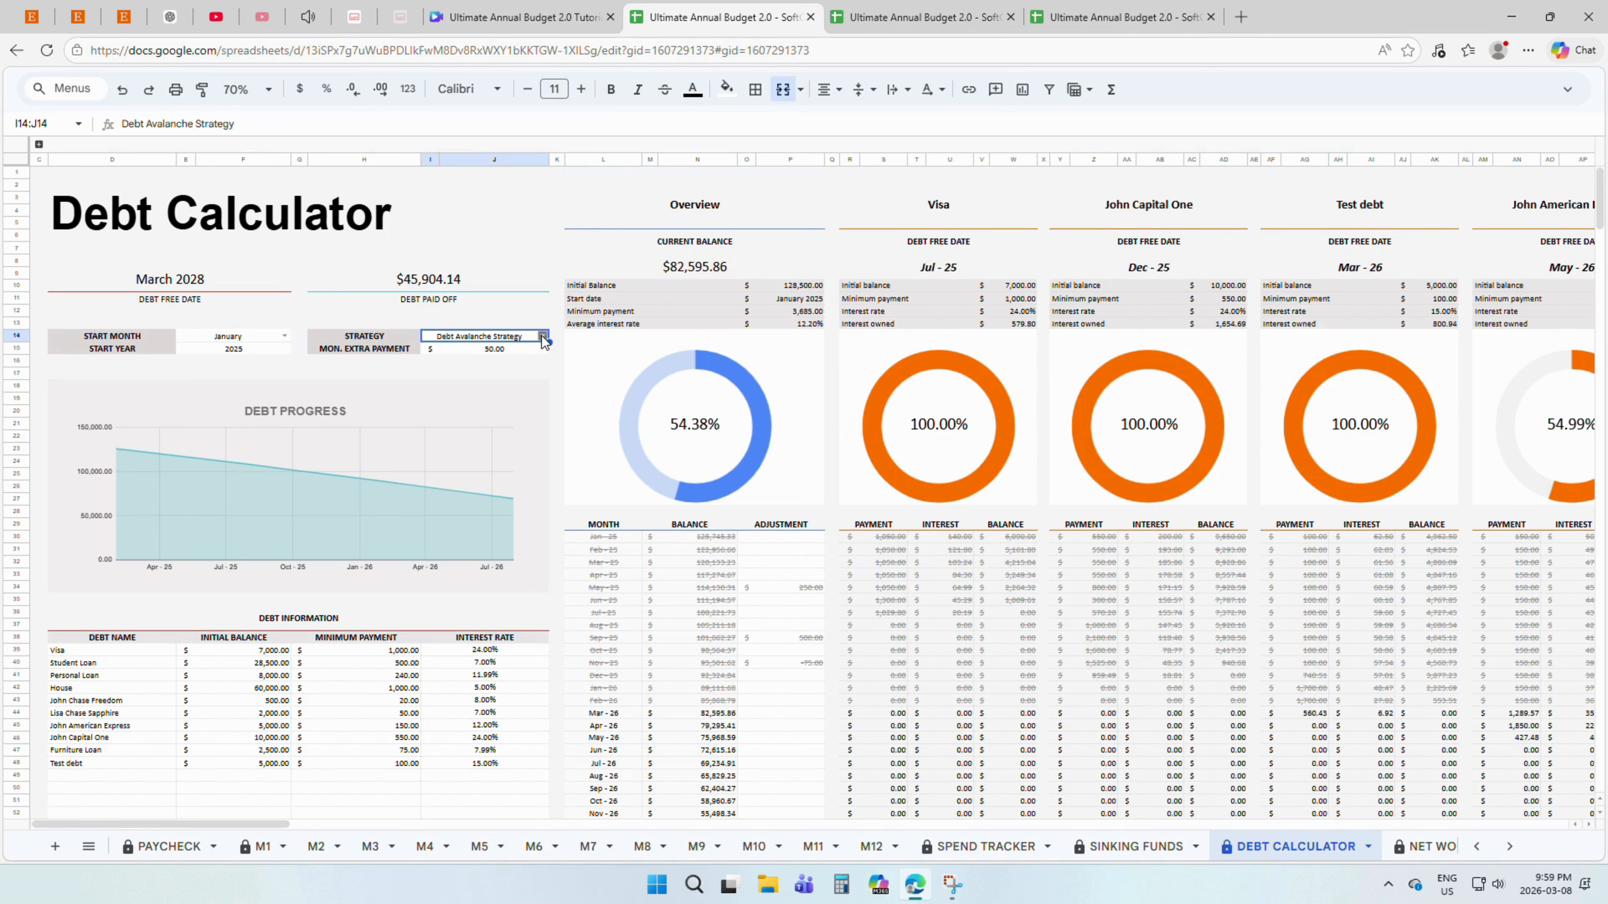
left_click(543, 337)
left_click(534, 355)
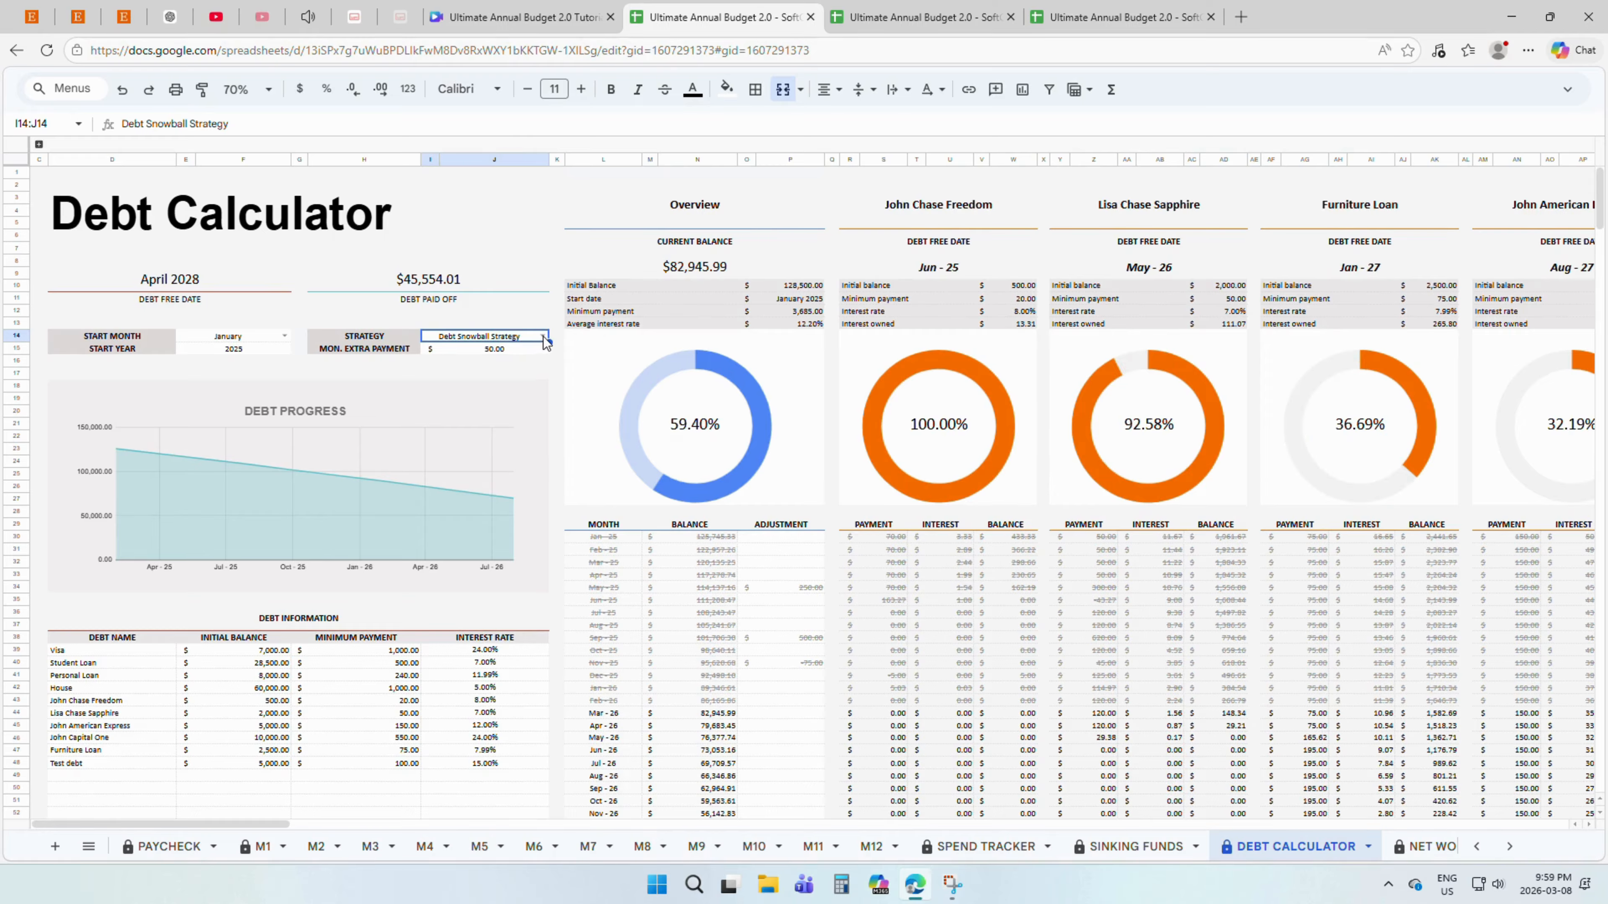
- Set the payoff strategy to Custom Strategy and the monthly extra payment to 75
left_click(544, 338)
left_click(529, 402)
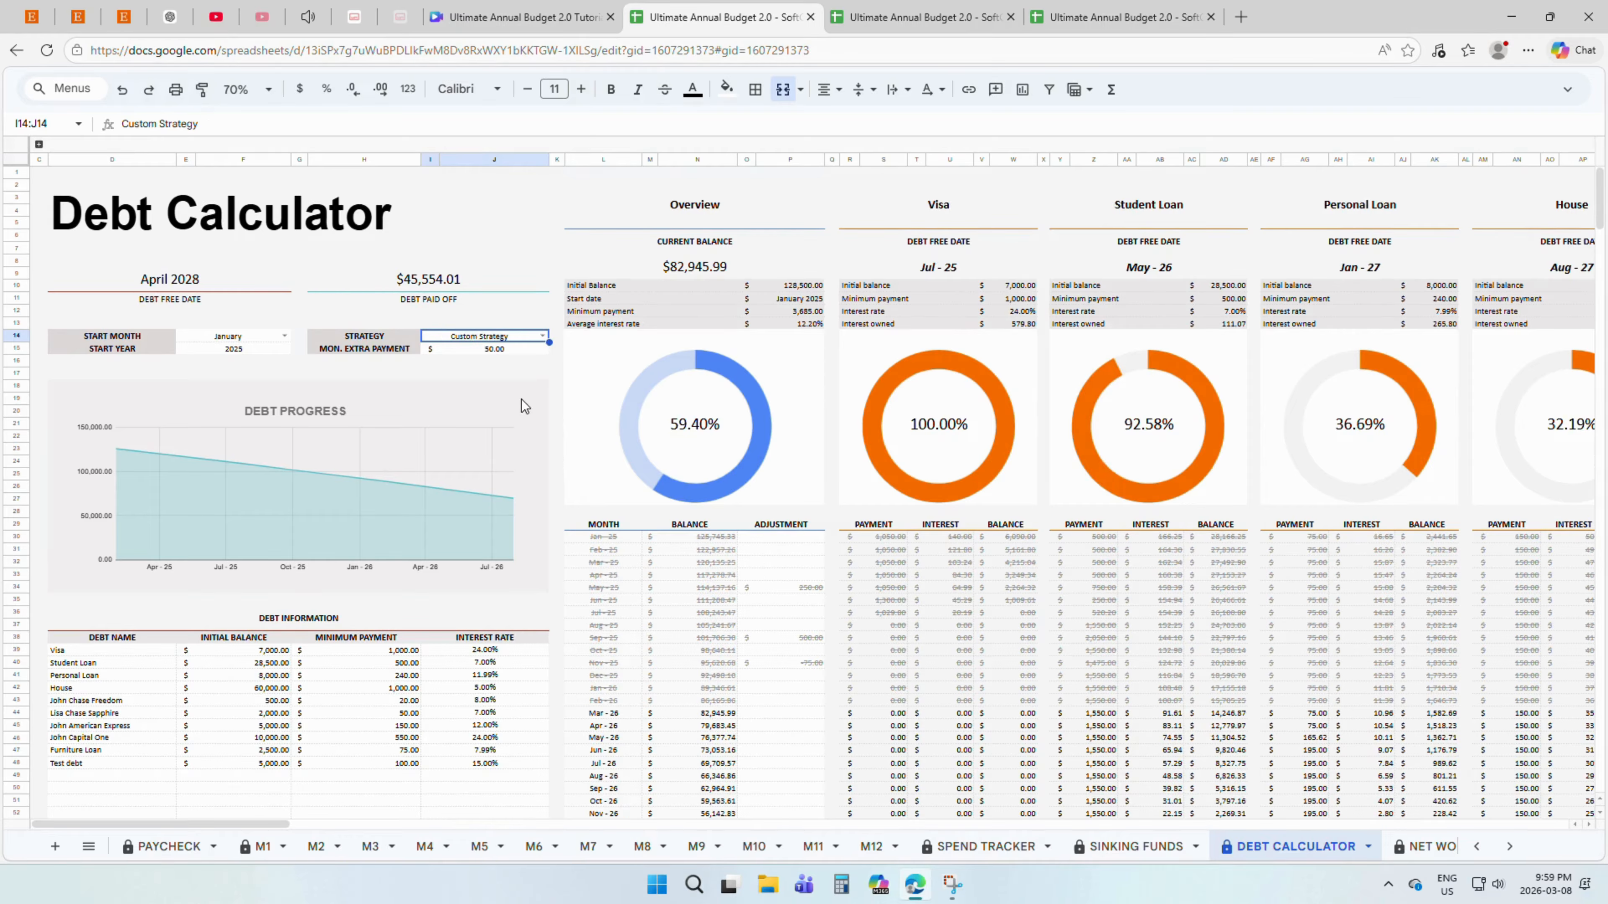
left_click(524, 350)
type("75")
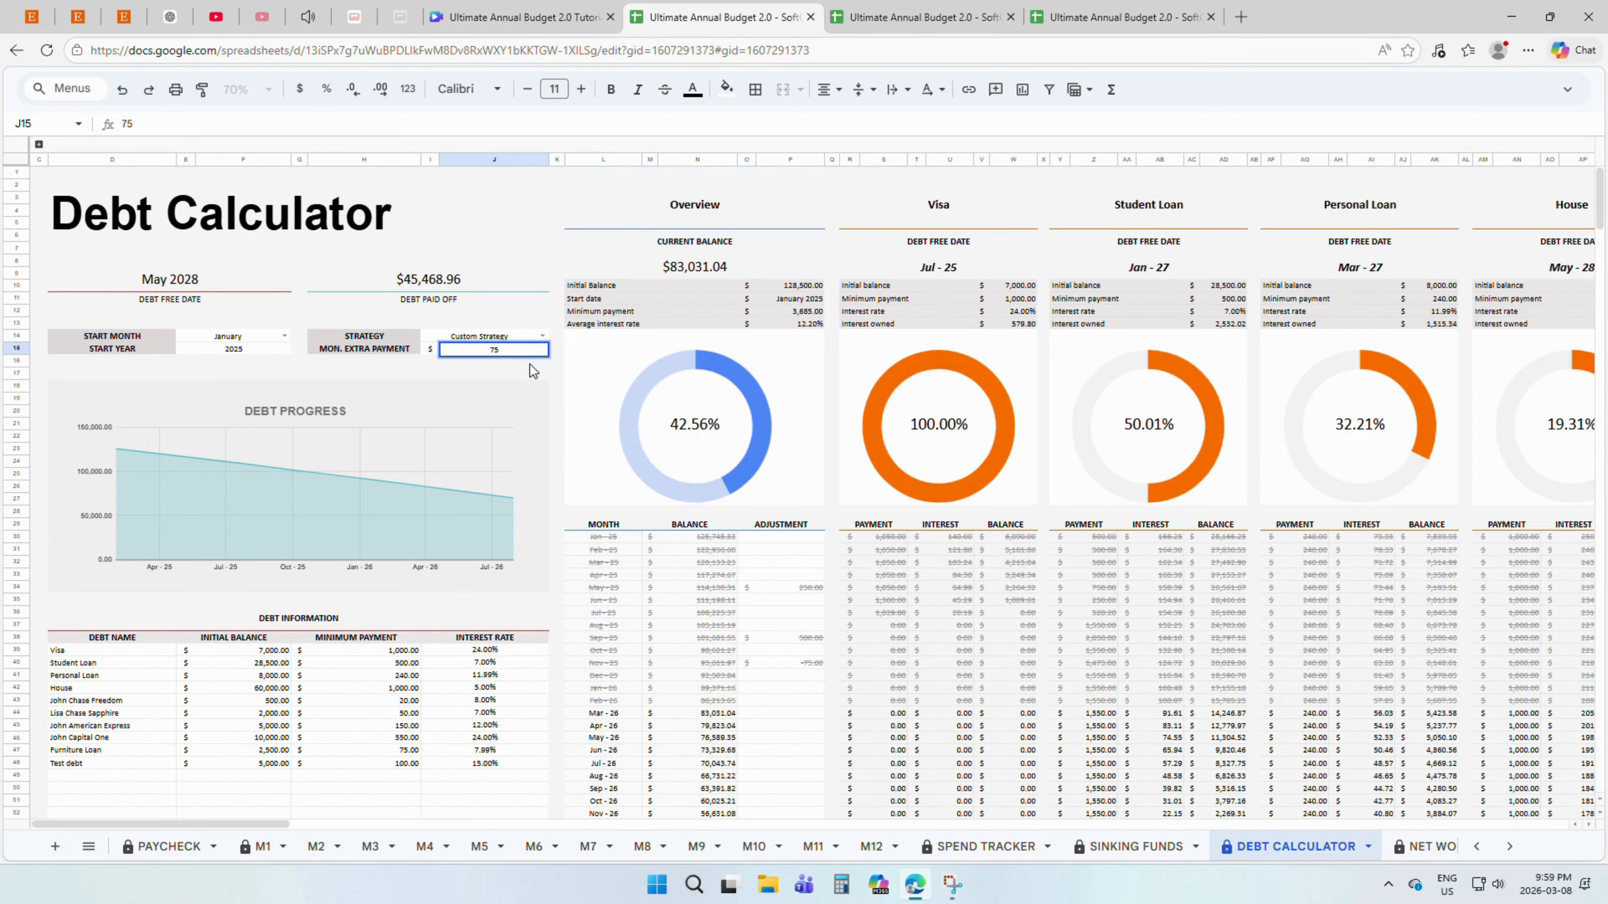
left_click(530, 364)
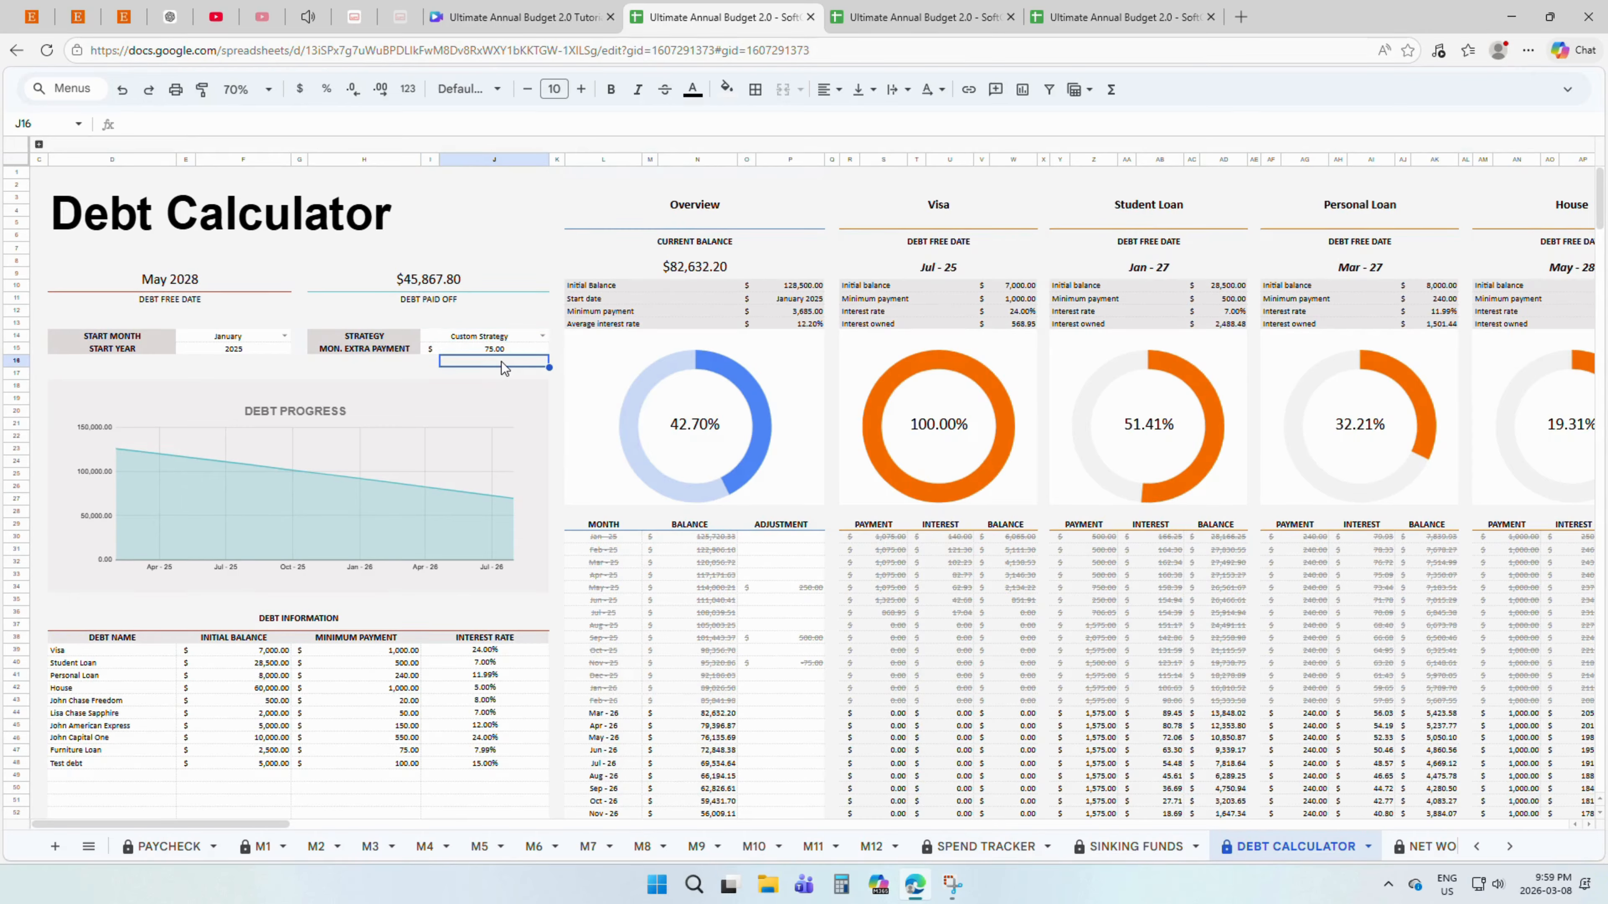
- Review the DEBT NAME, INITIAL BALANCE, MINIMUM PAYMENT and INTEREST RATE columns of the DEBT INFORMATION table
scroll(503, 367, "down", 5)
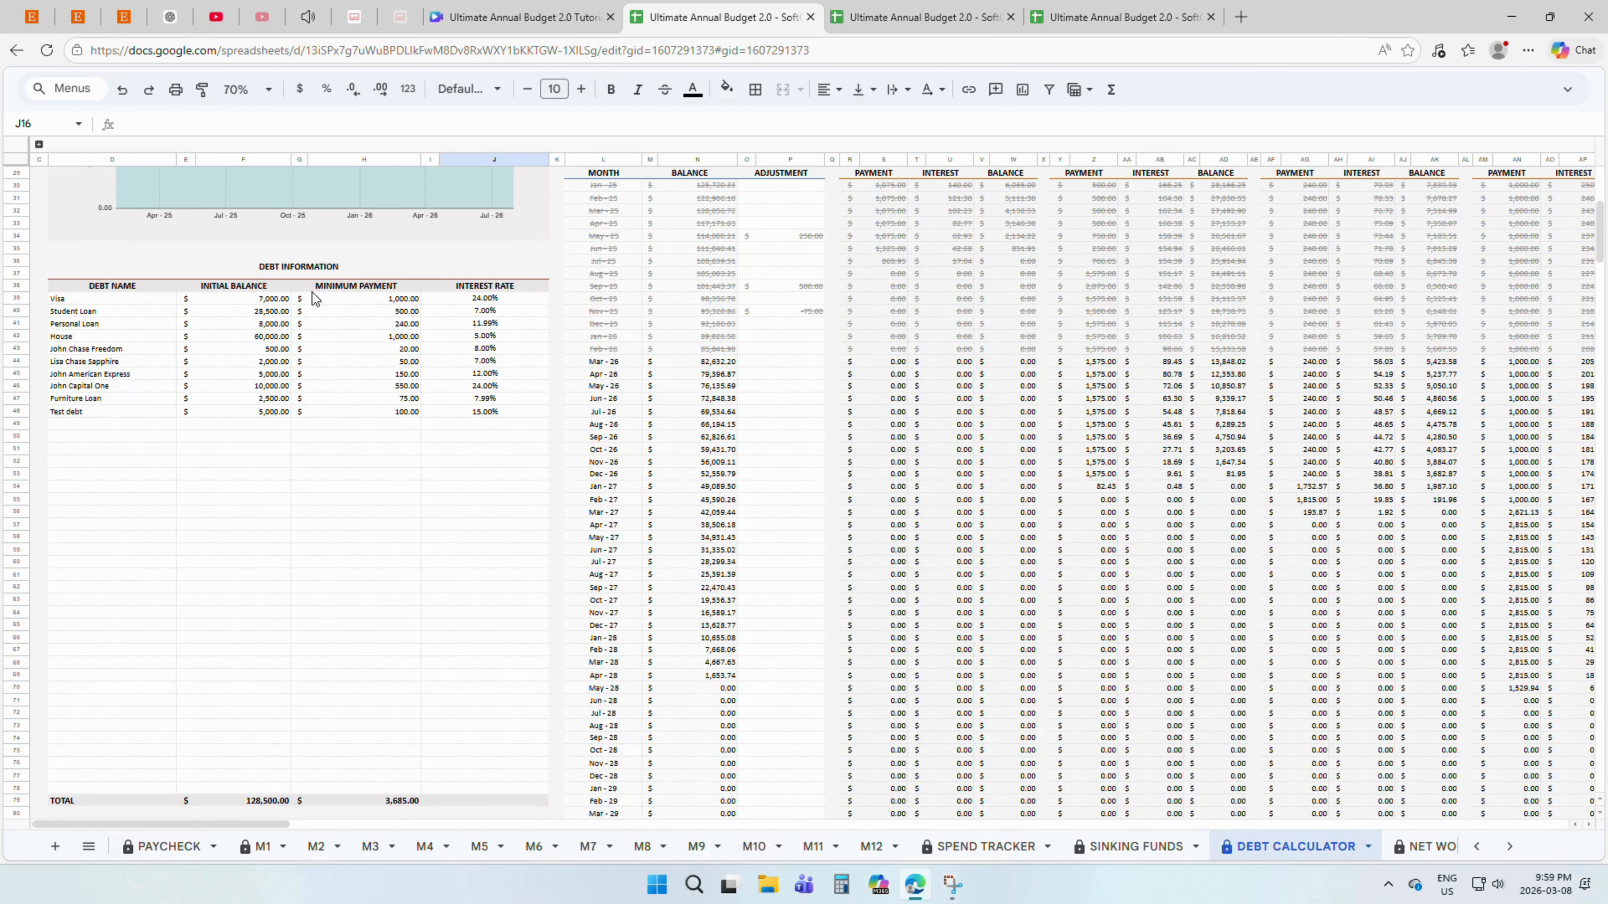
left_click(295, 274)
left_click(151, 289)
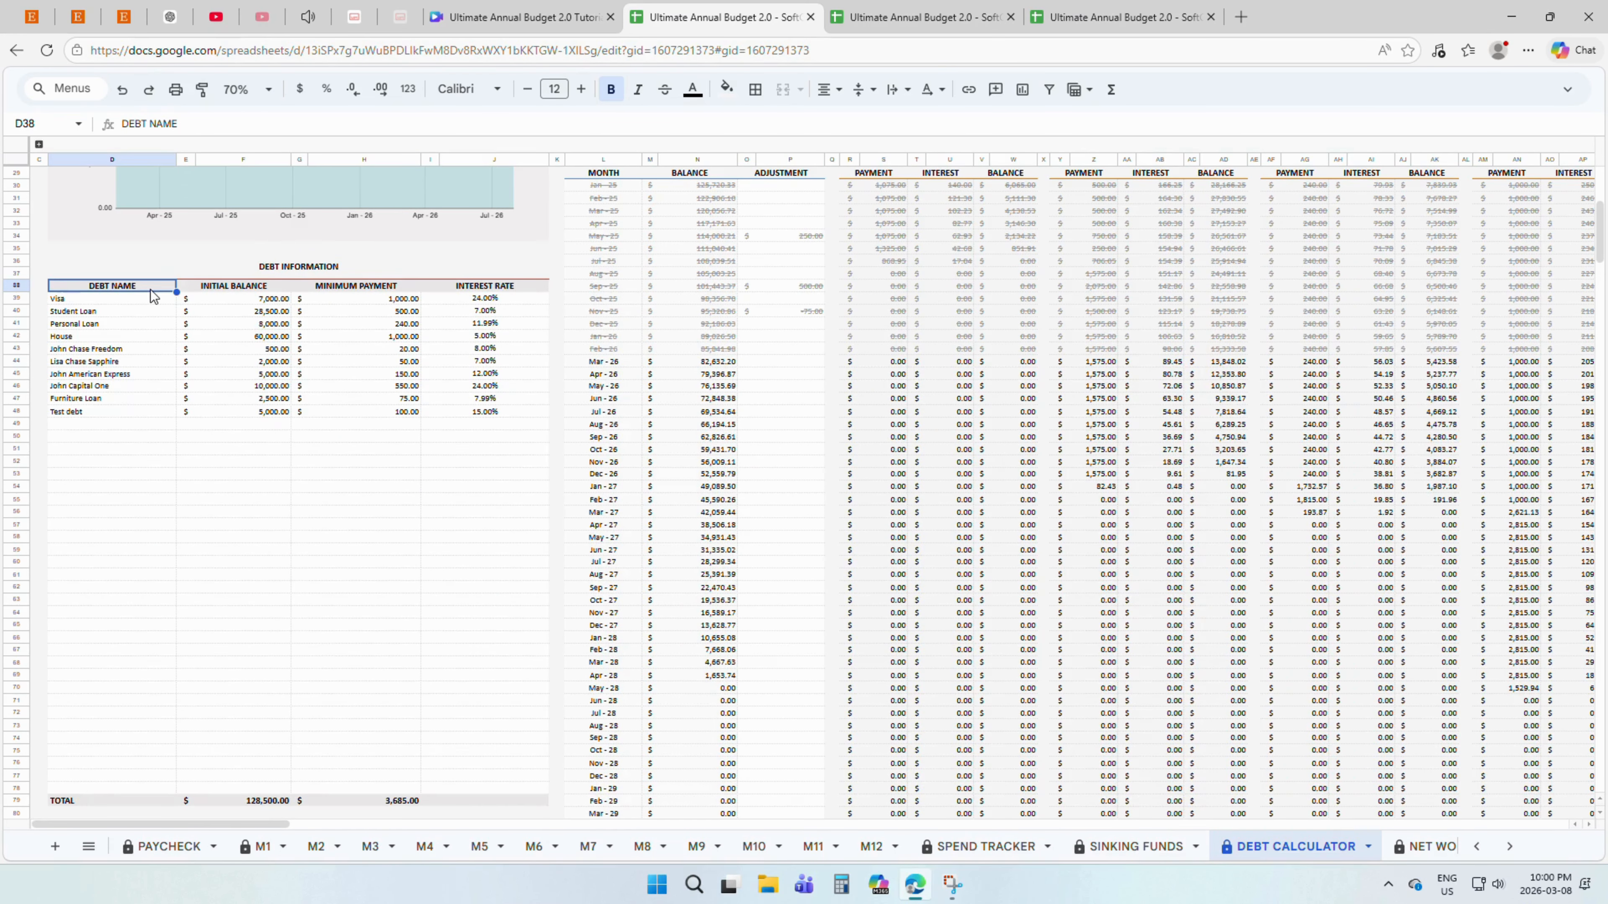
left_click(253, 293)
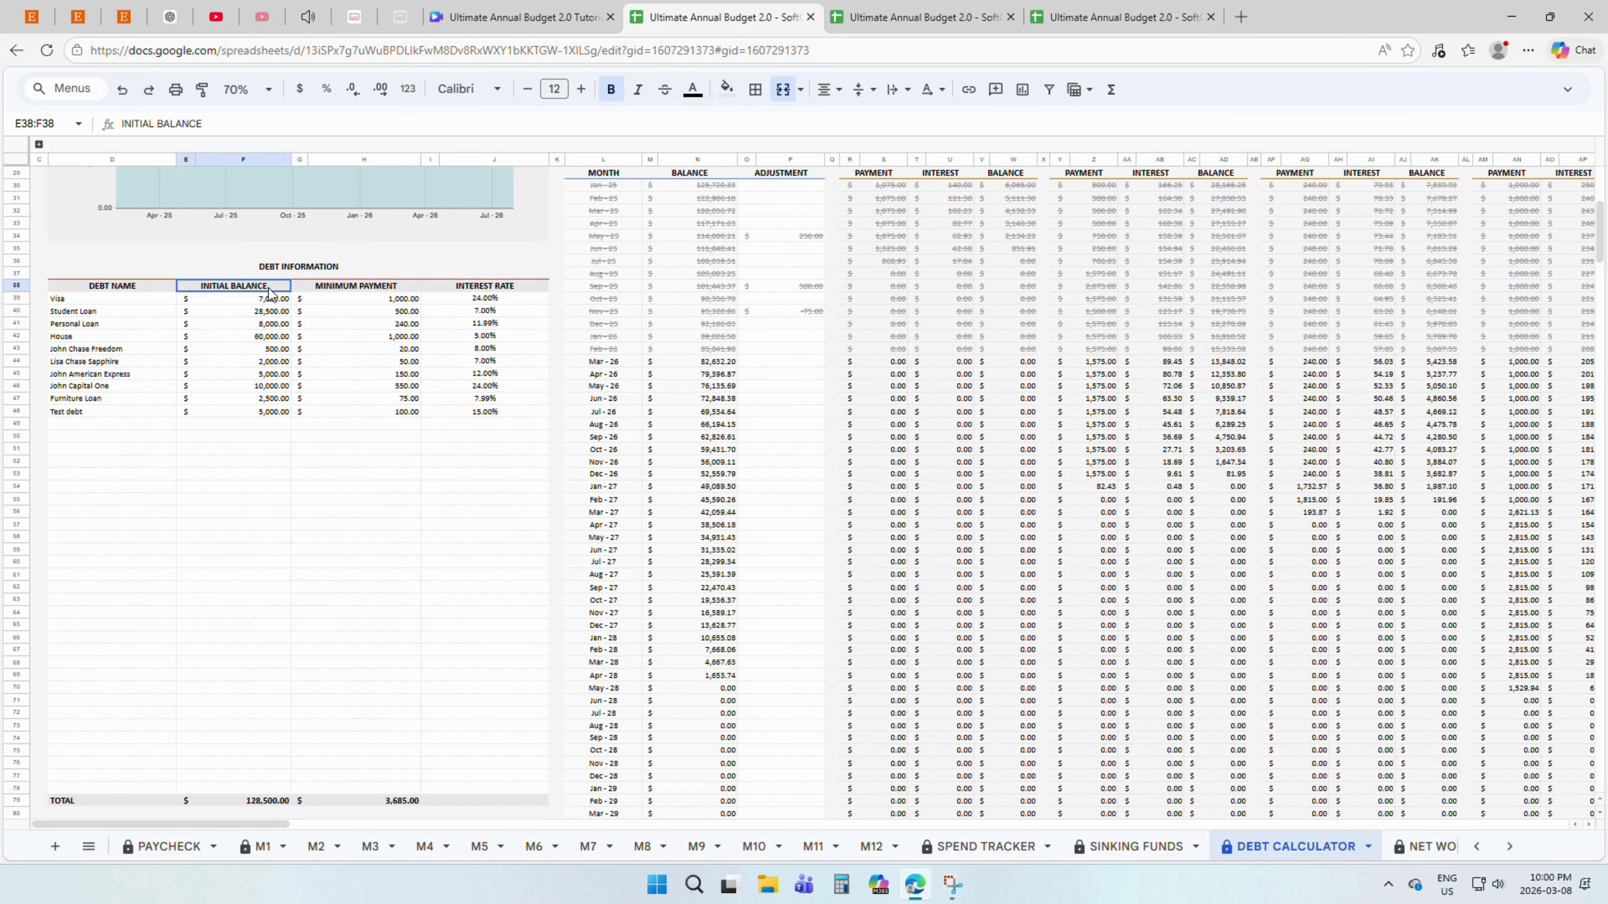
left_click(361, 292)
left_click(513, 292)
- Examine the Visa debt's section, from its debt-free date and summary down through its payment, interest and balance schedule
scroll(521, 292, "up", 4)
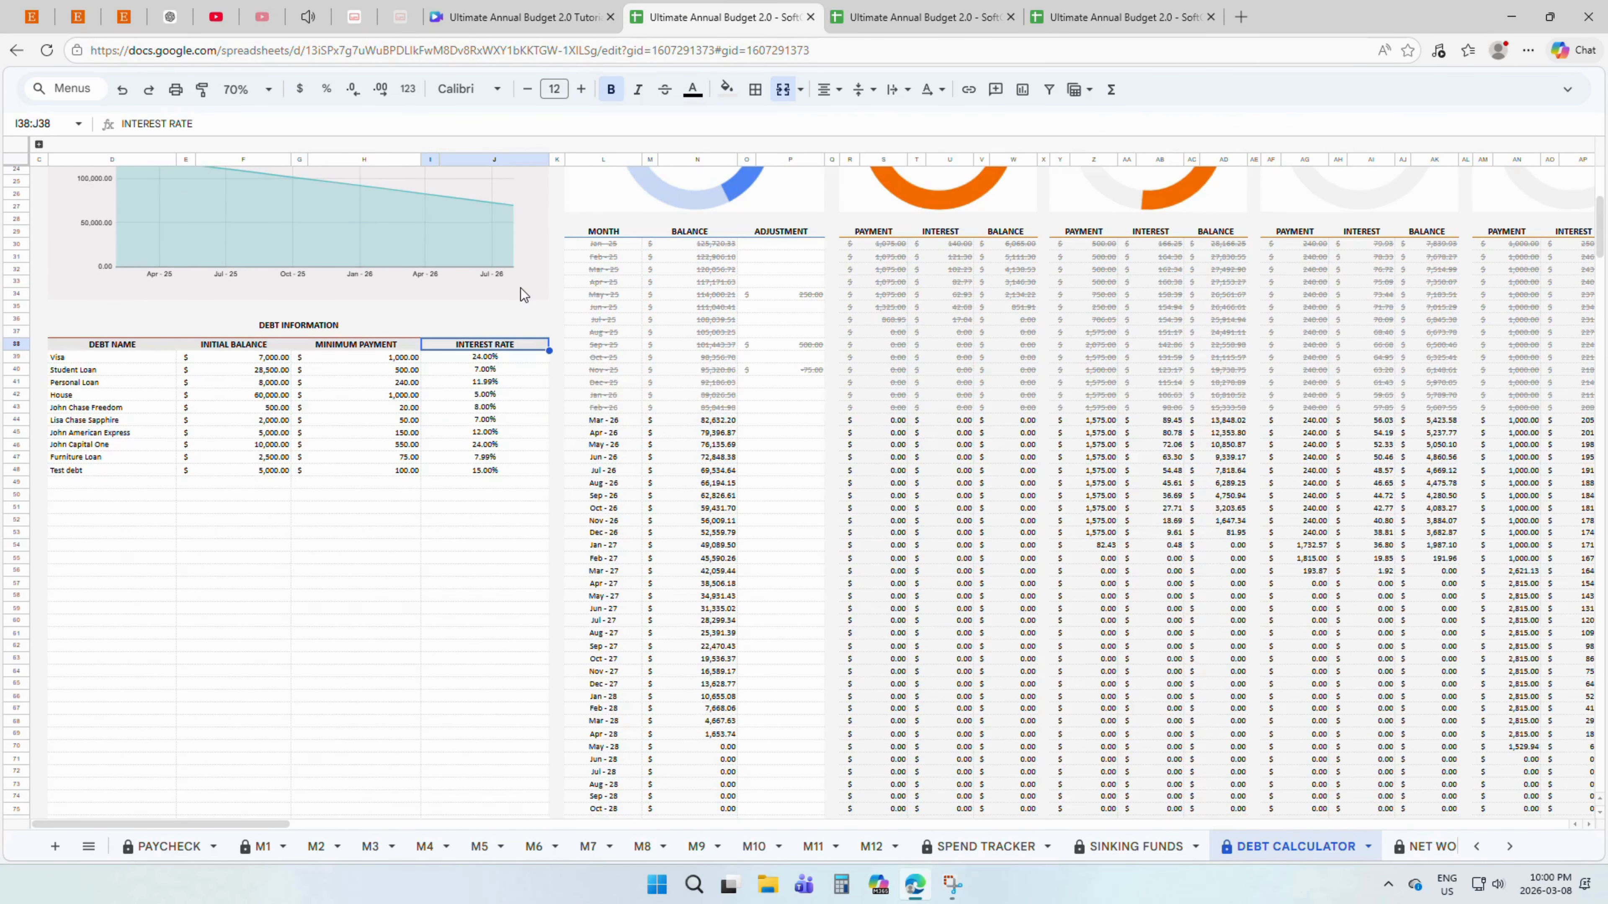
scroll(520, 294, "up", 3)
left_click_drag(936, 204, 1026, 814)
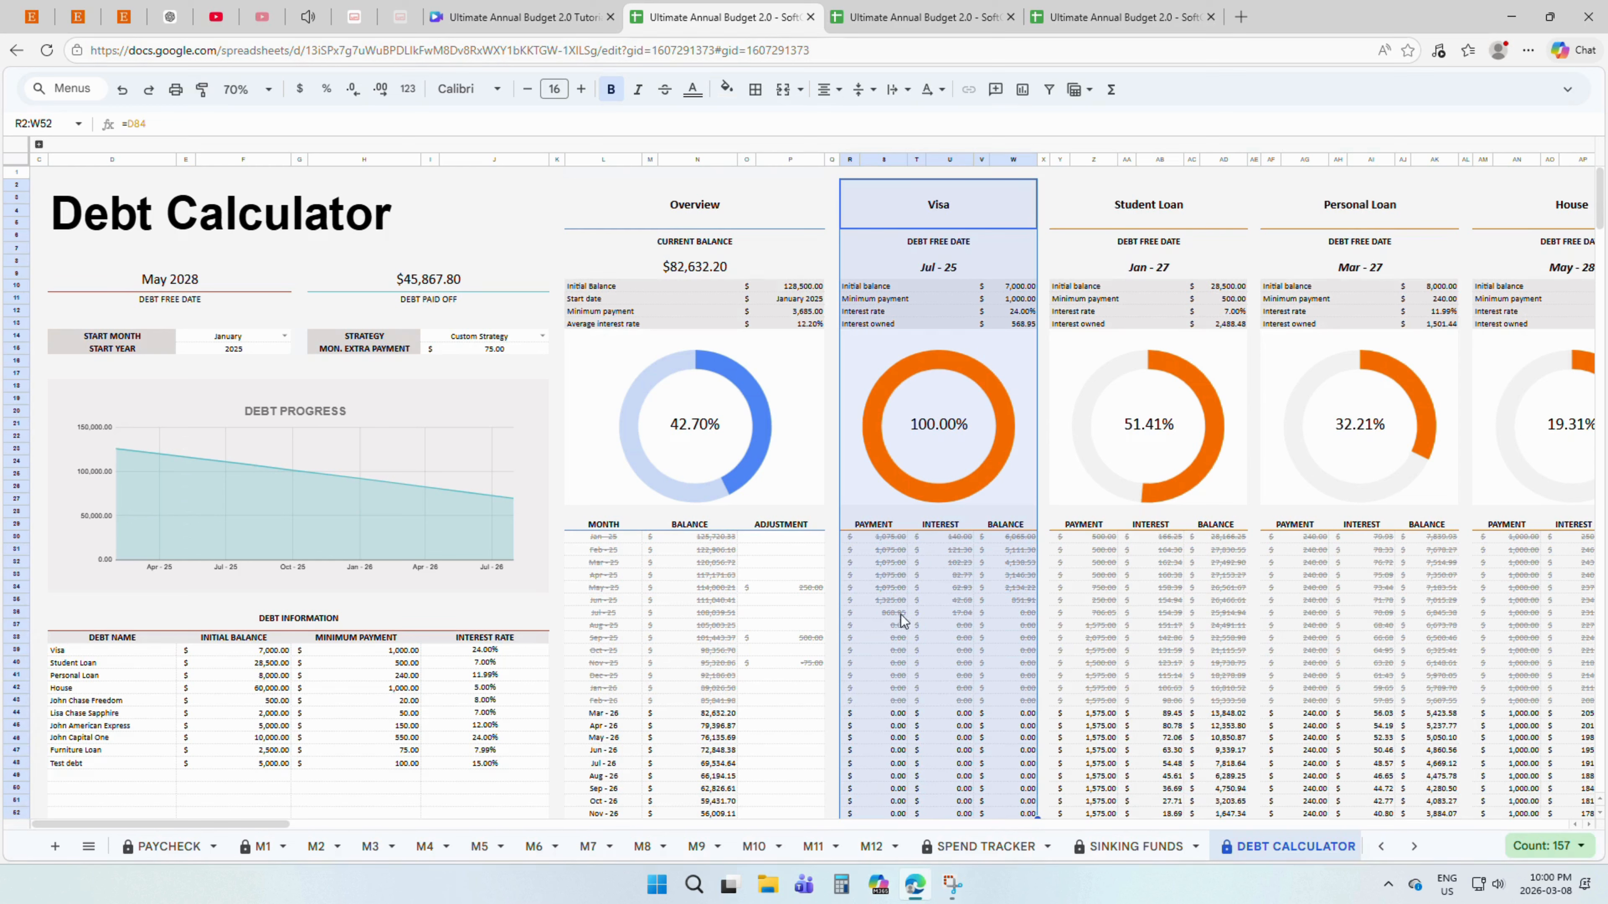
- Enter ADJUSTMENT amounts of 500 for January 2026 and -50 for February 2026 in the Overview schedule
left_click(792, 688)
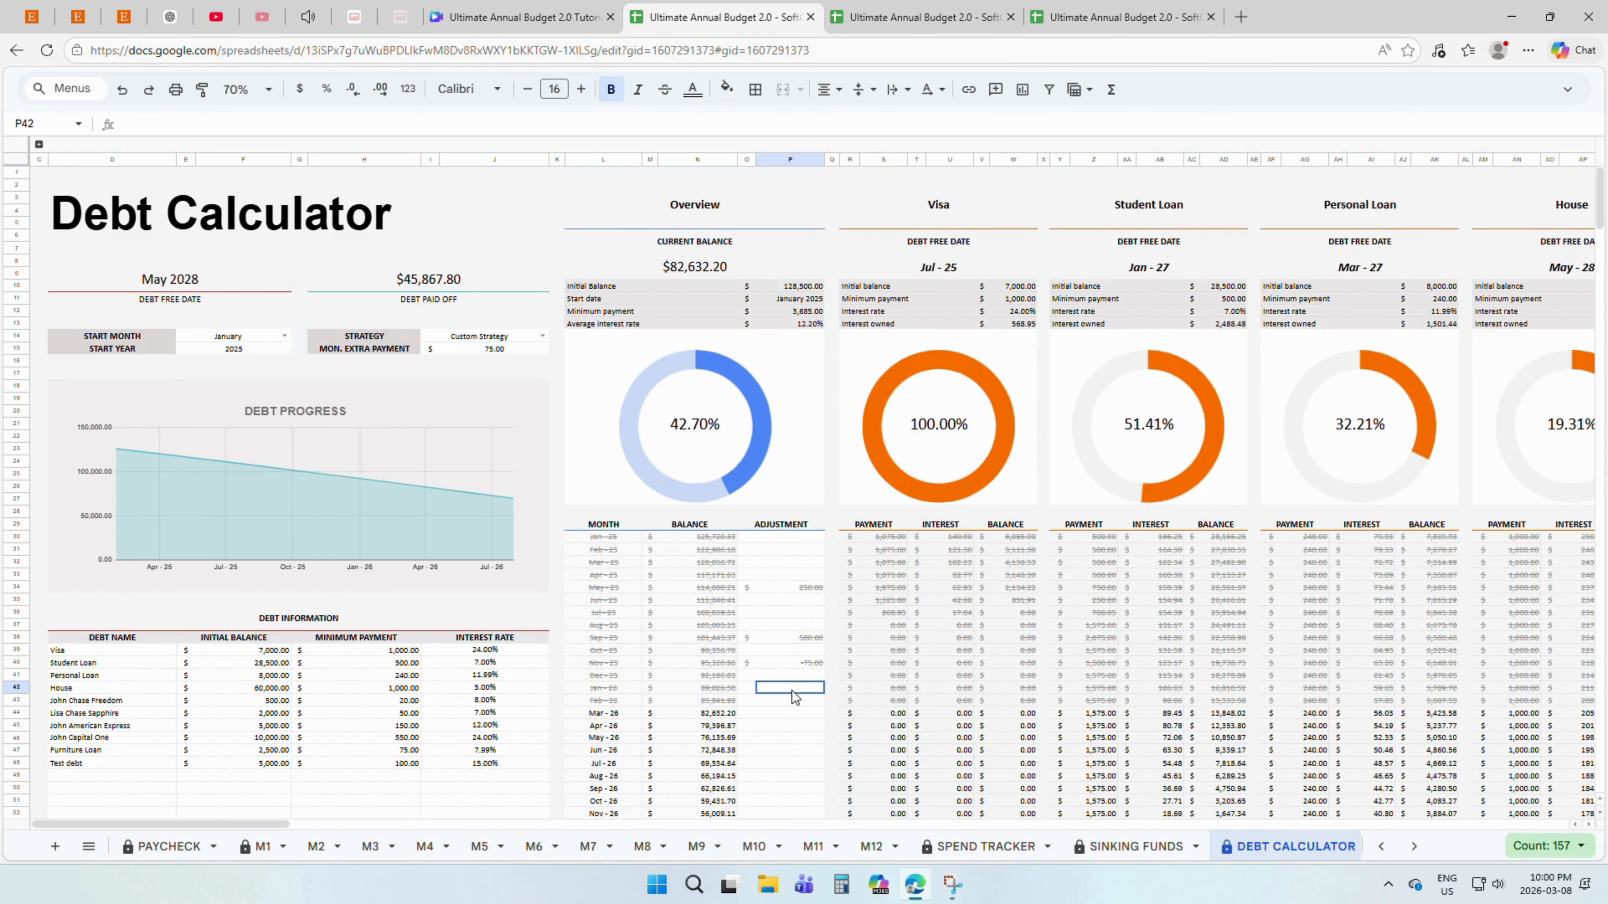
type("500")
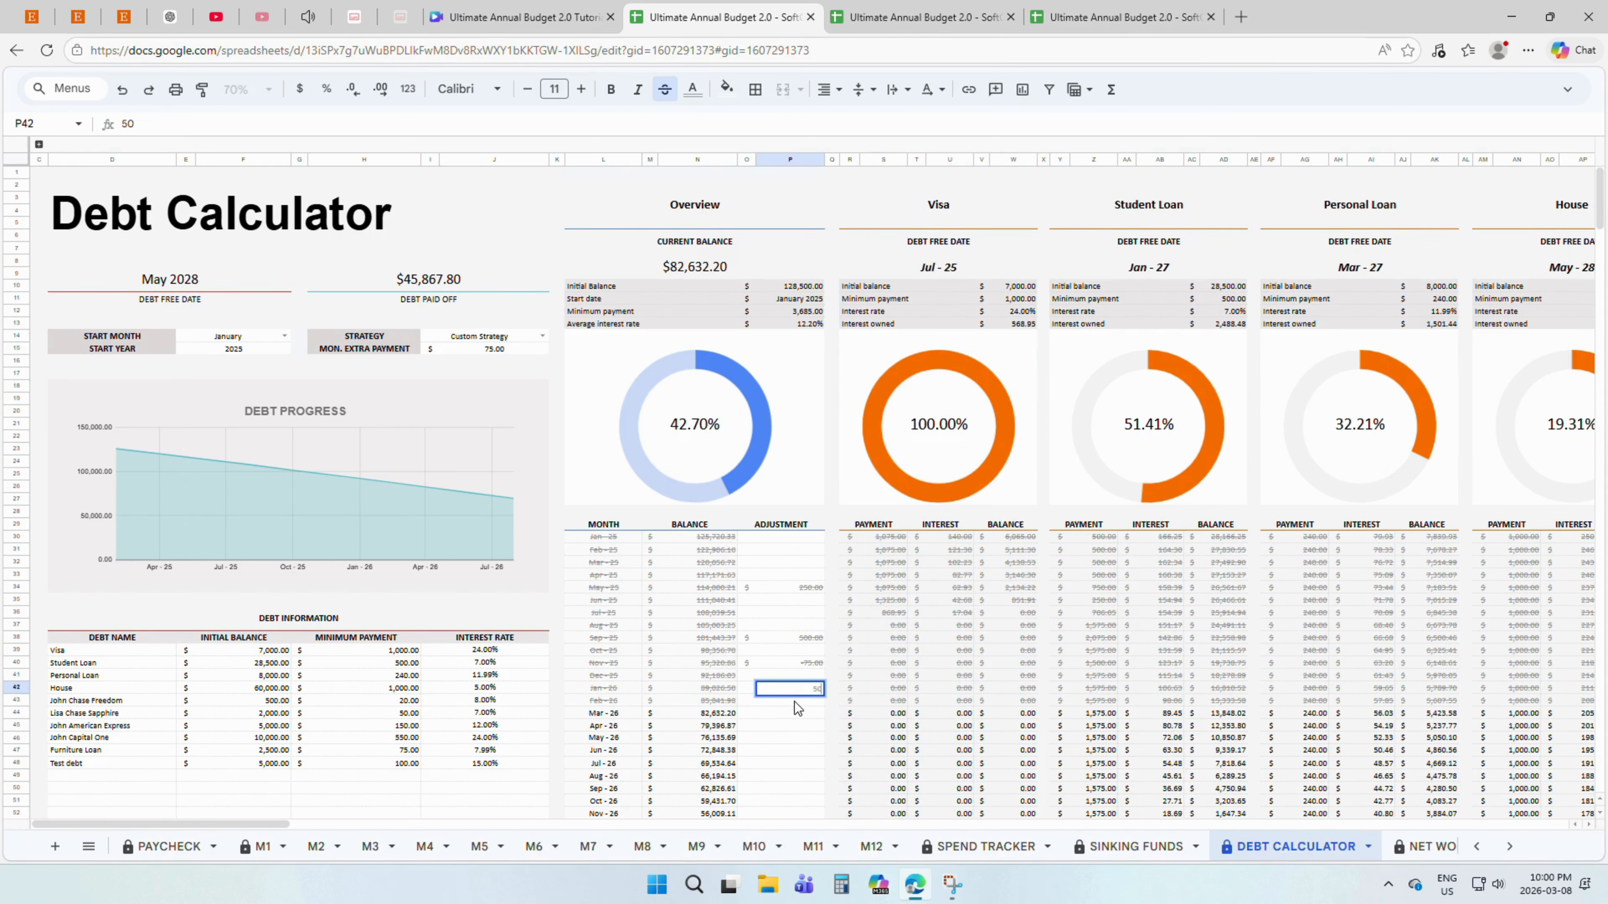
key("Return")
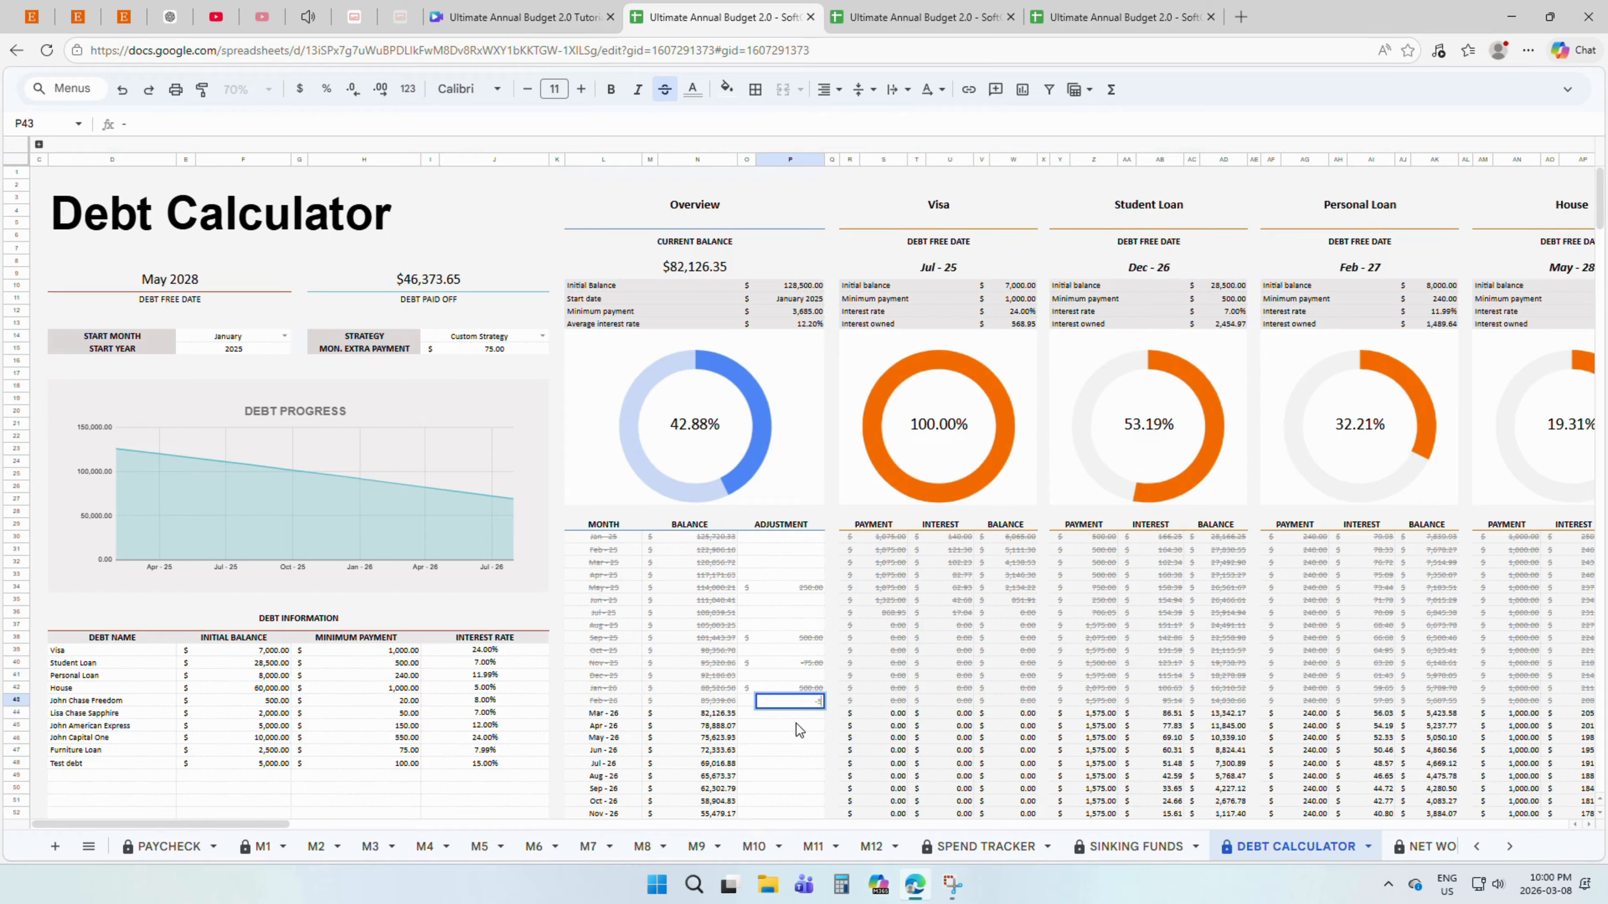
key("Return")
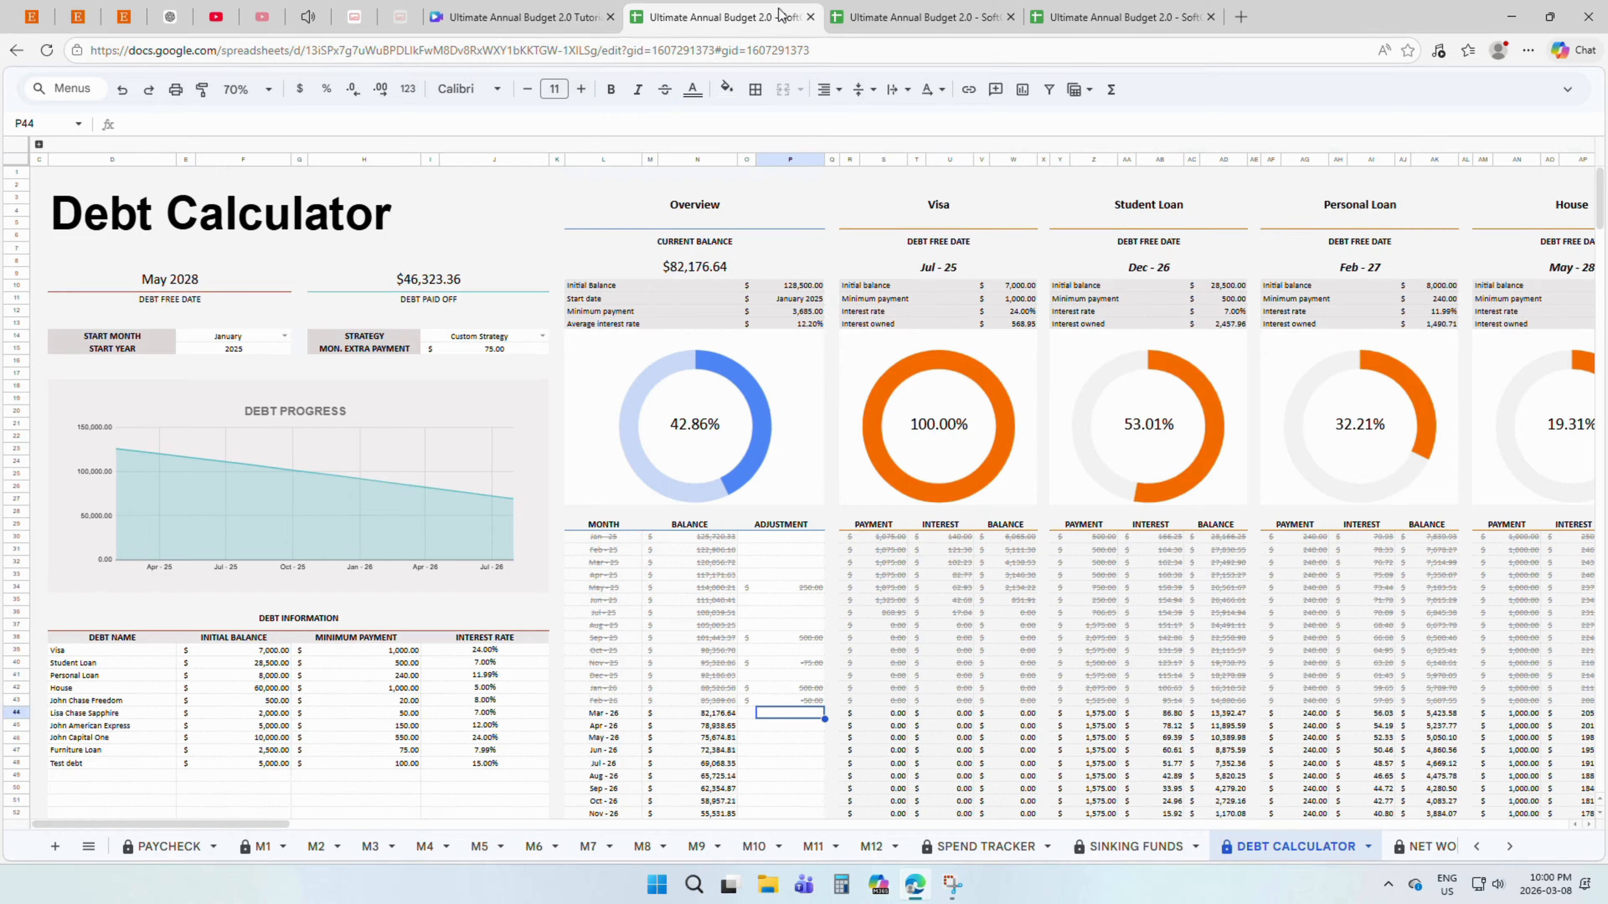
- On the NET WORTH sheet, review the Cash on hand values month by month and the GROWTH column for cash assets
left_click(317, 301)
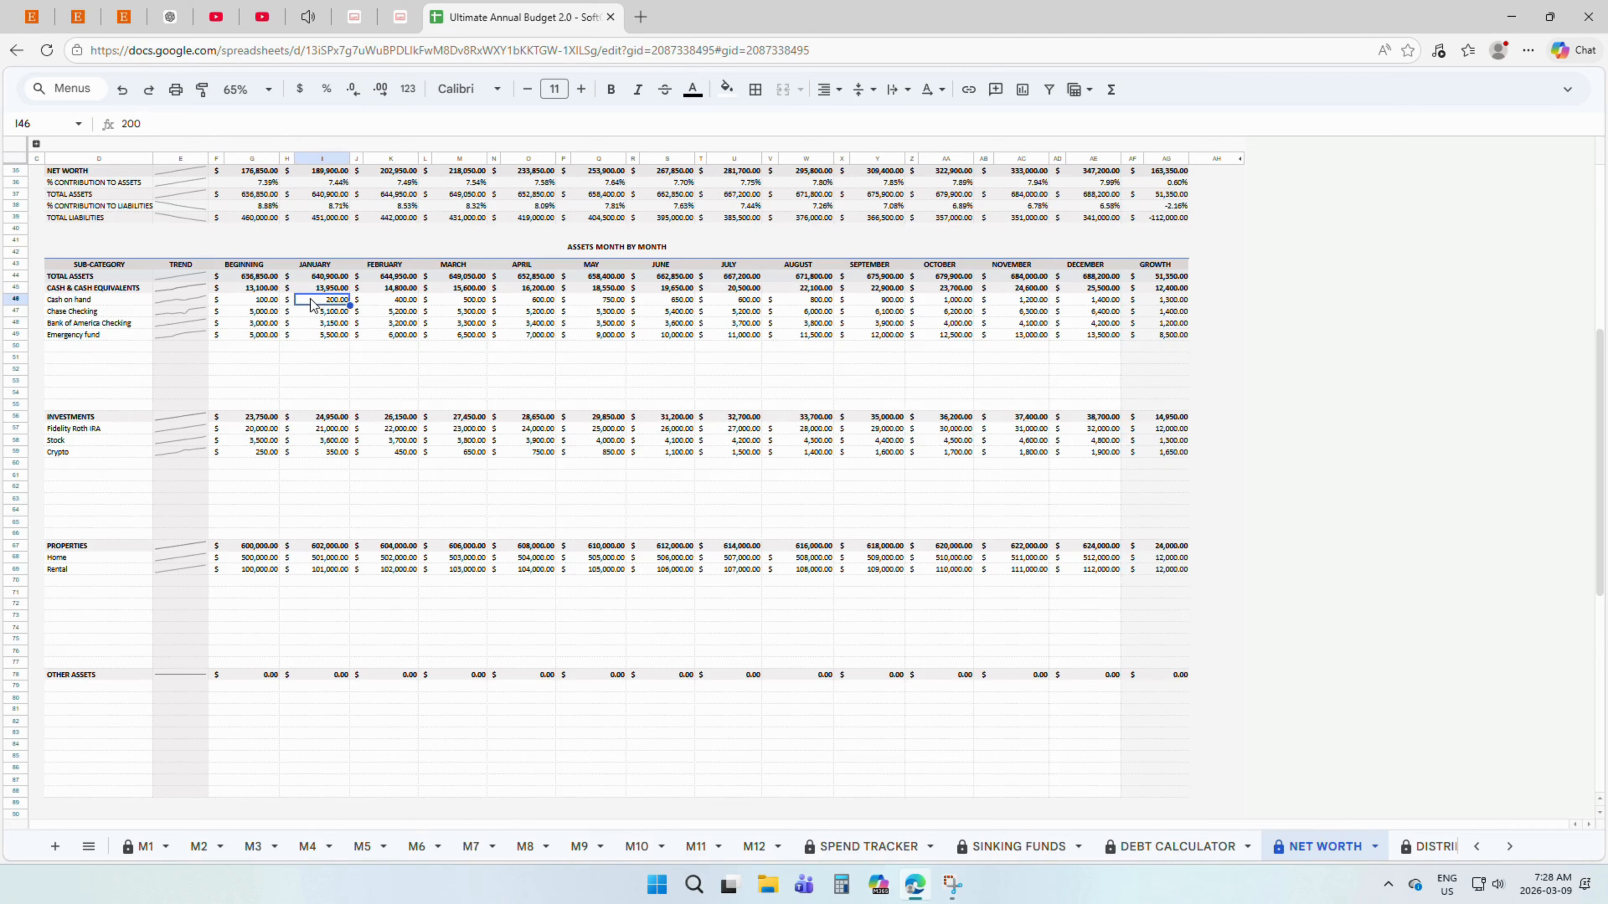
left_click(396, 301)
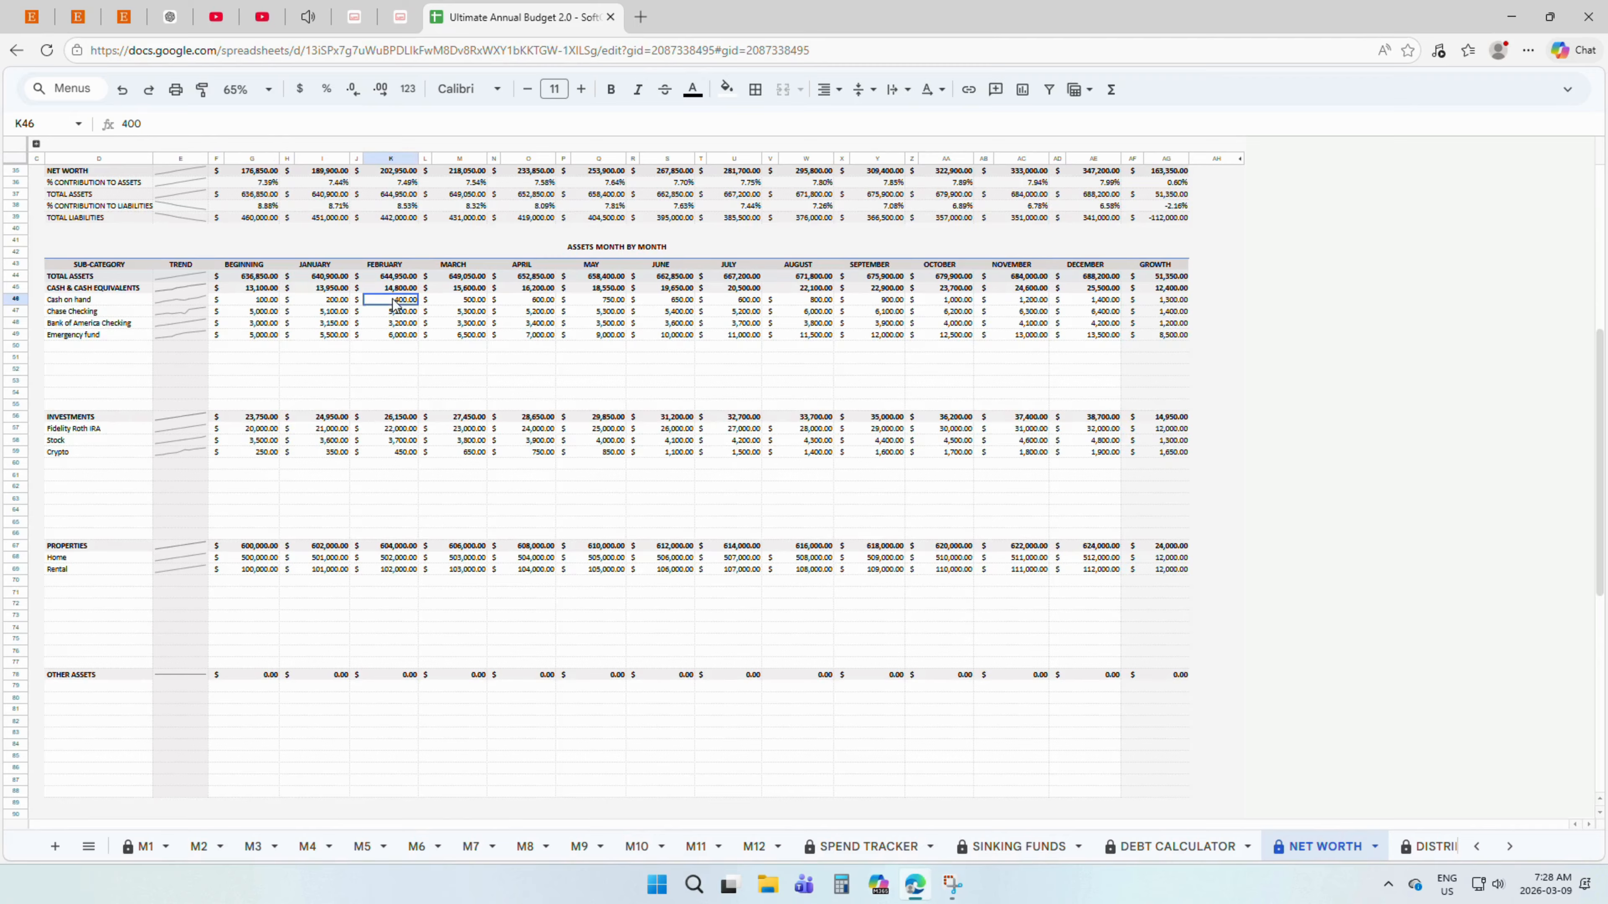
left_click(467, 300)
left_click(529, 301)
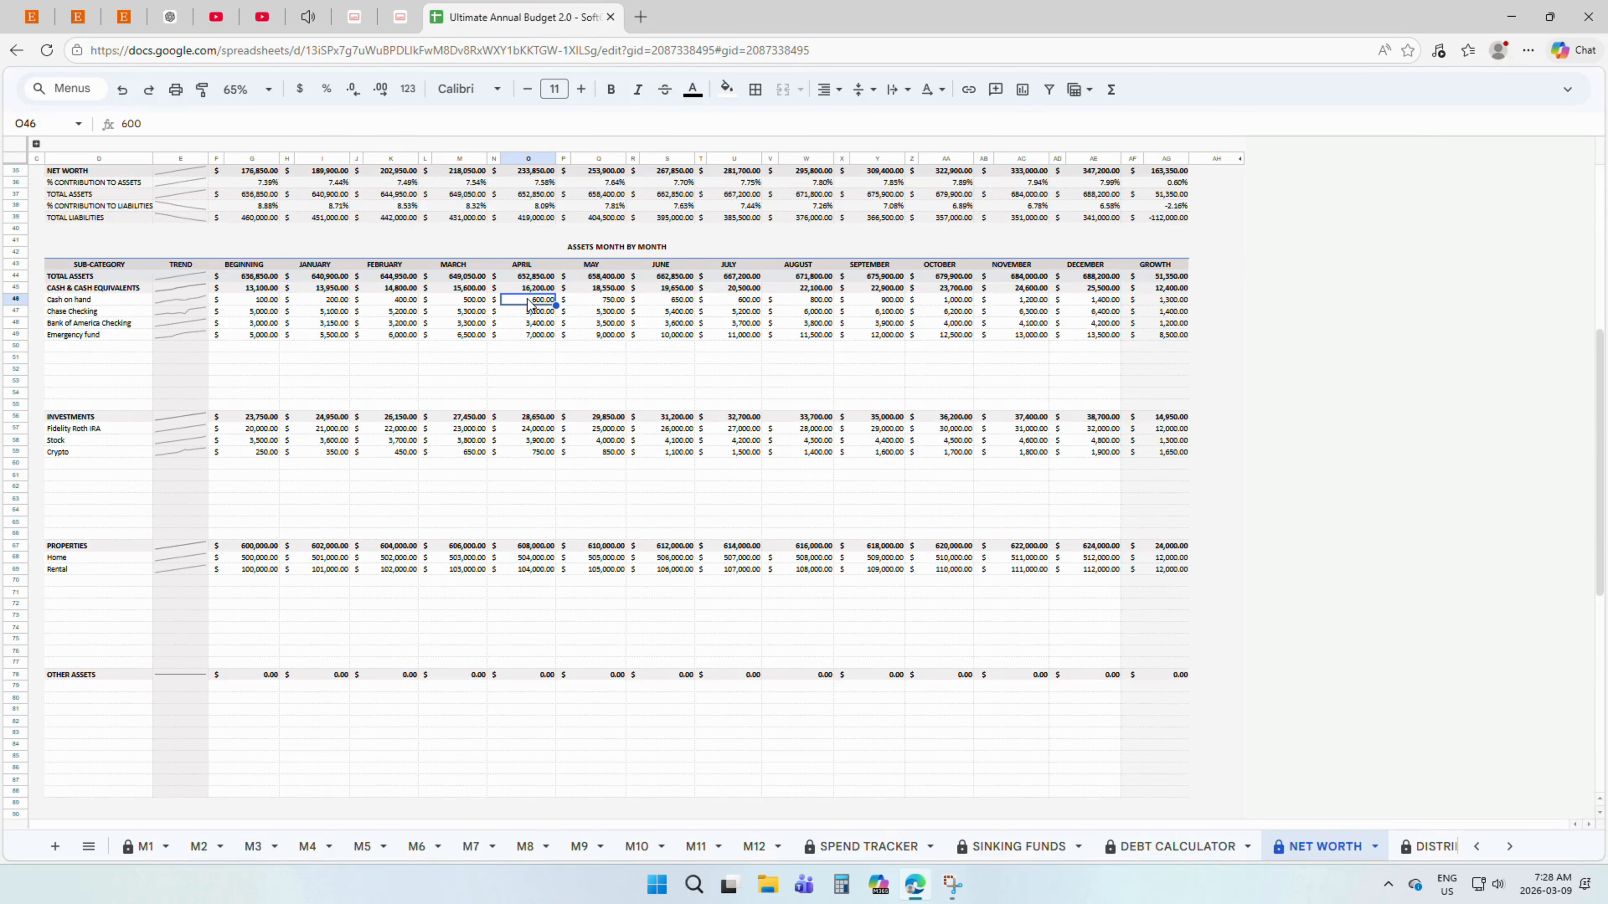
left_click(1166, 302)
left_click_drag(1166, 309, 1181, 416)
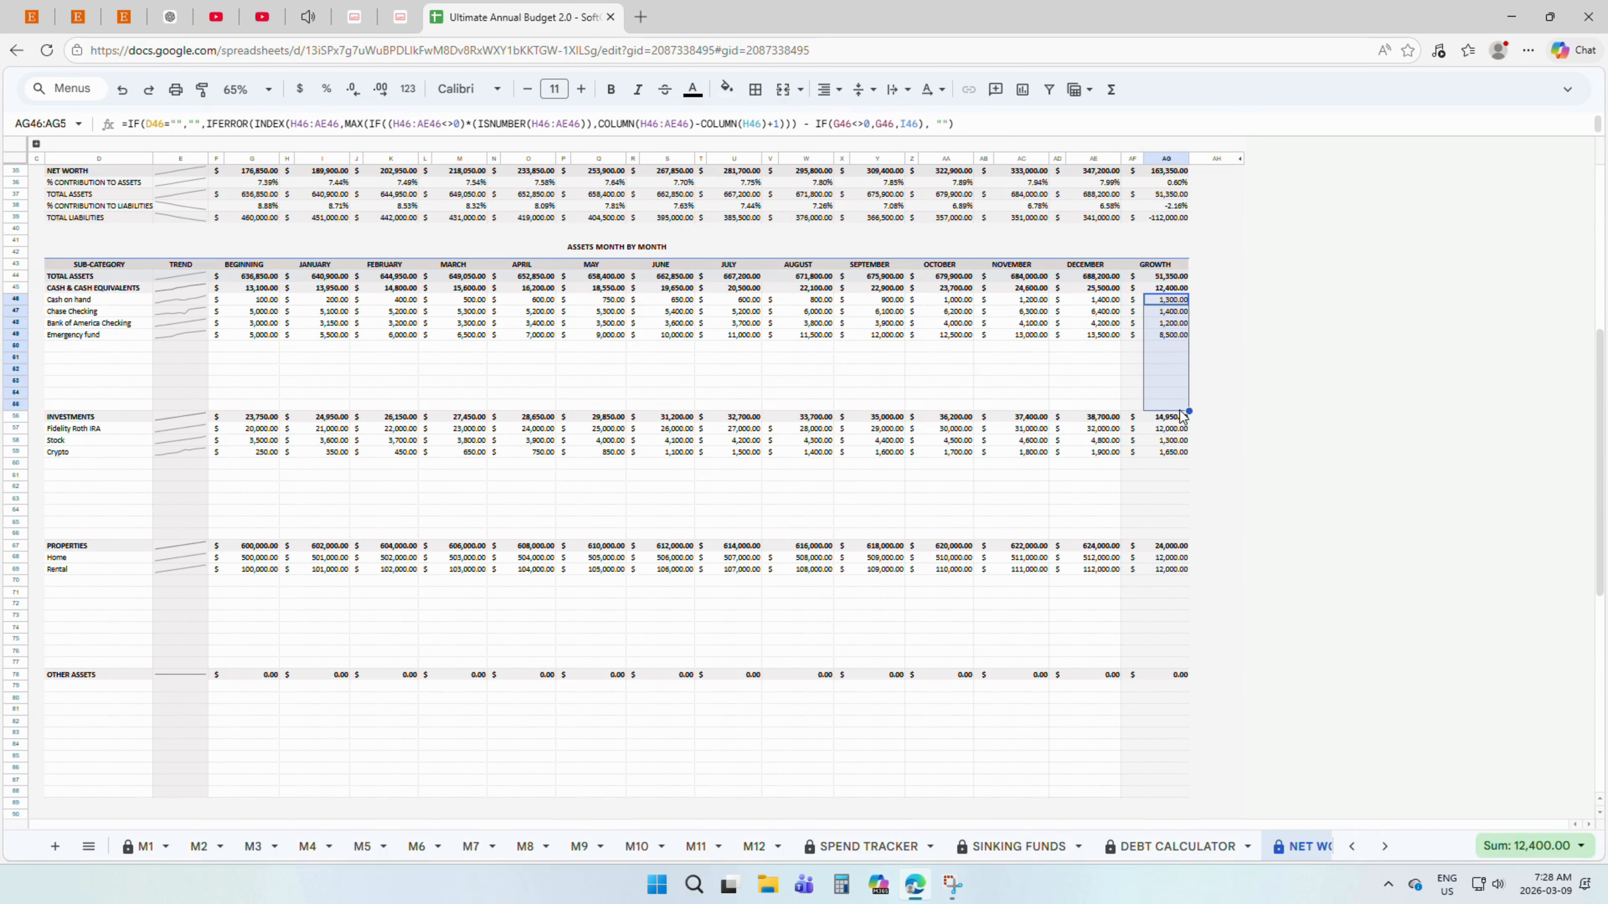
- Review the Net Worth Tracker summary figures, from CURRENT NET WORTH through MONTH LIABILITY CONTRIBUTION
scroll(785, 366, "up", 6)
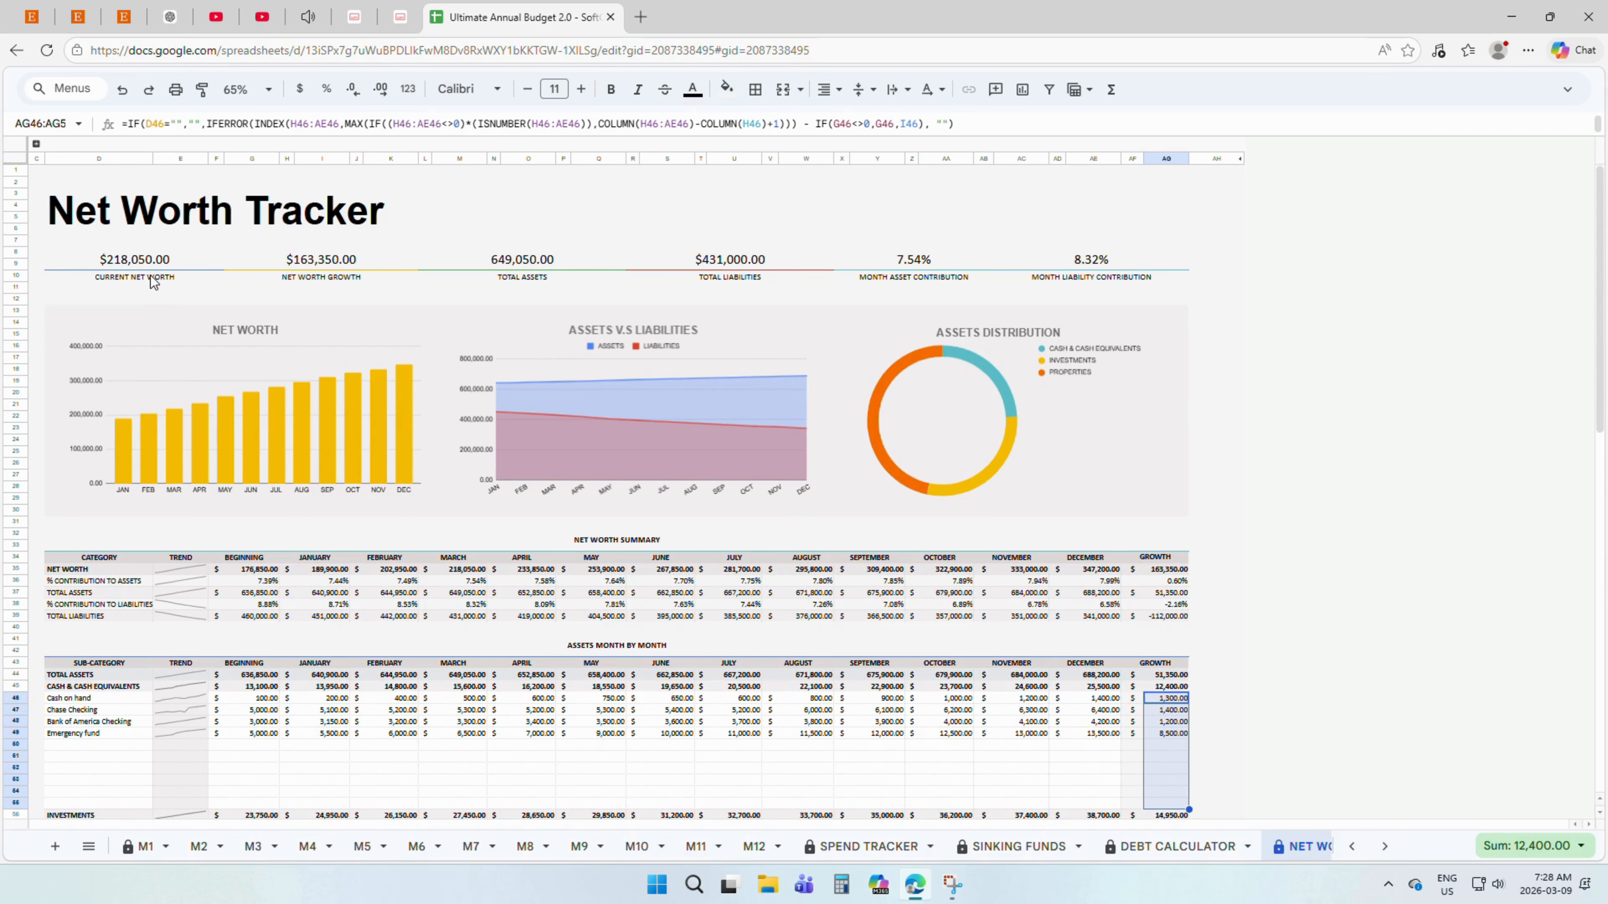
left_click(152, 282)
left_click(363, 289)
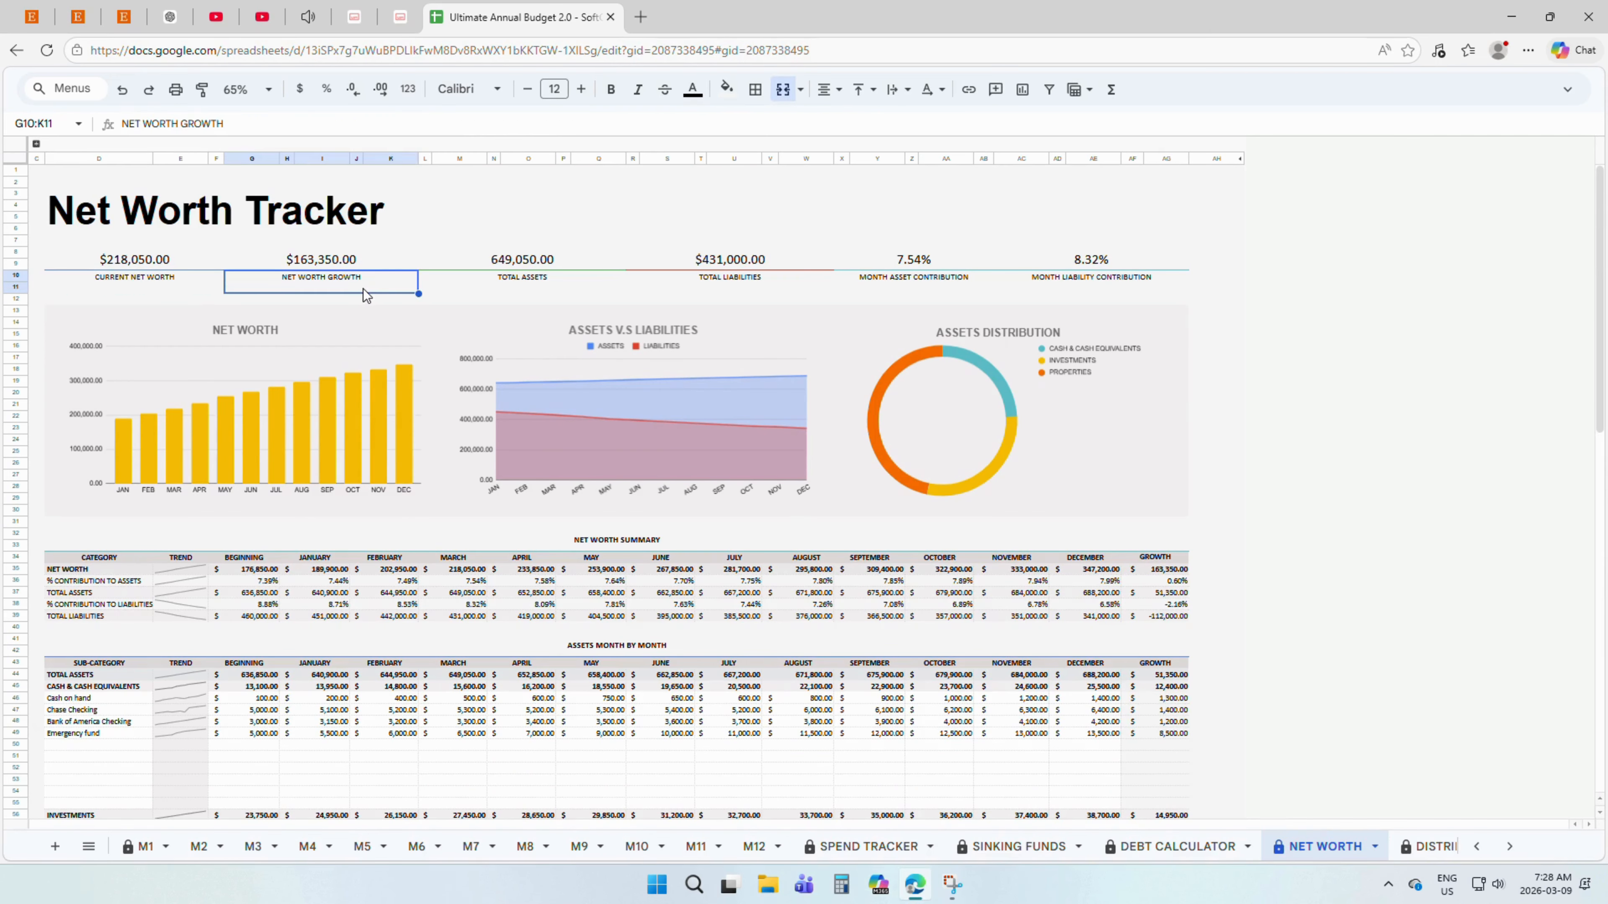
left_click(566, 279)
left_click(766, 292)
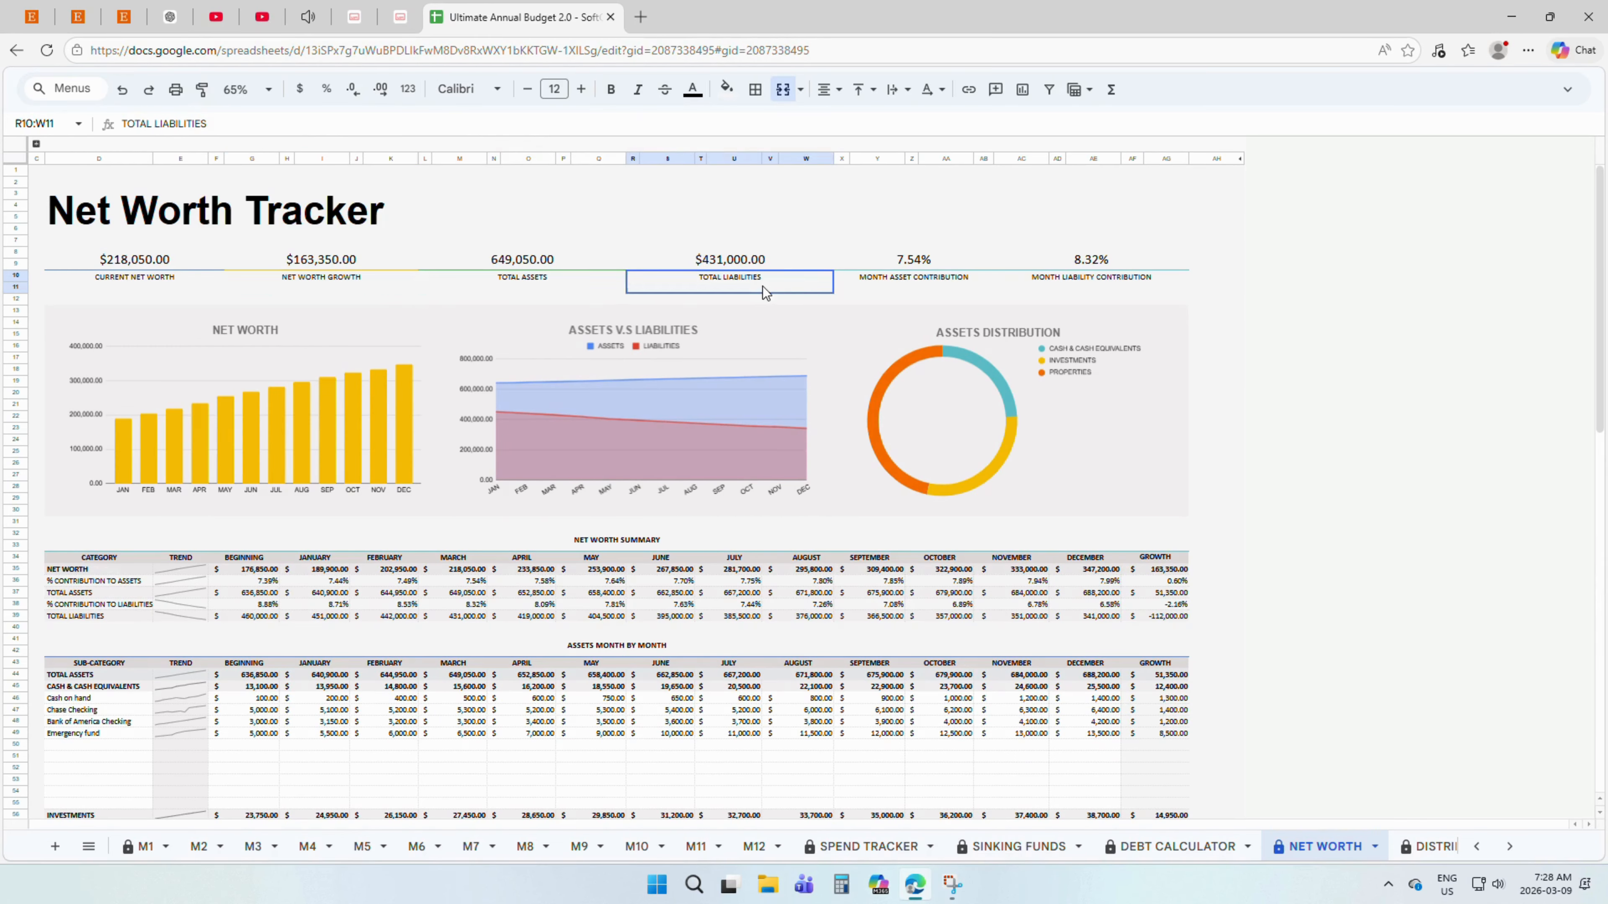
left_click(953, 287)
left_click(1068, 282)
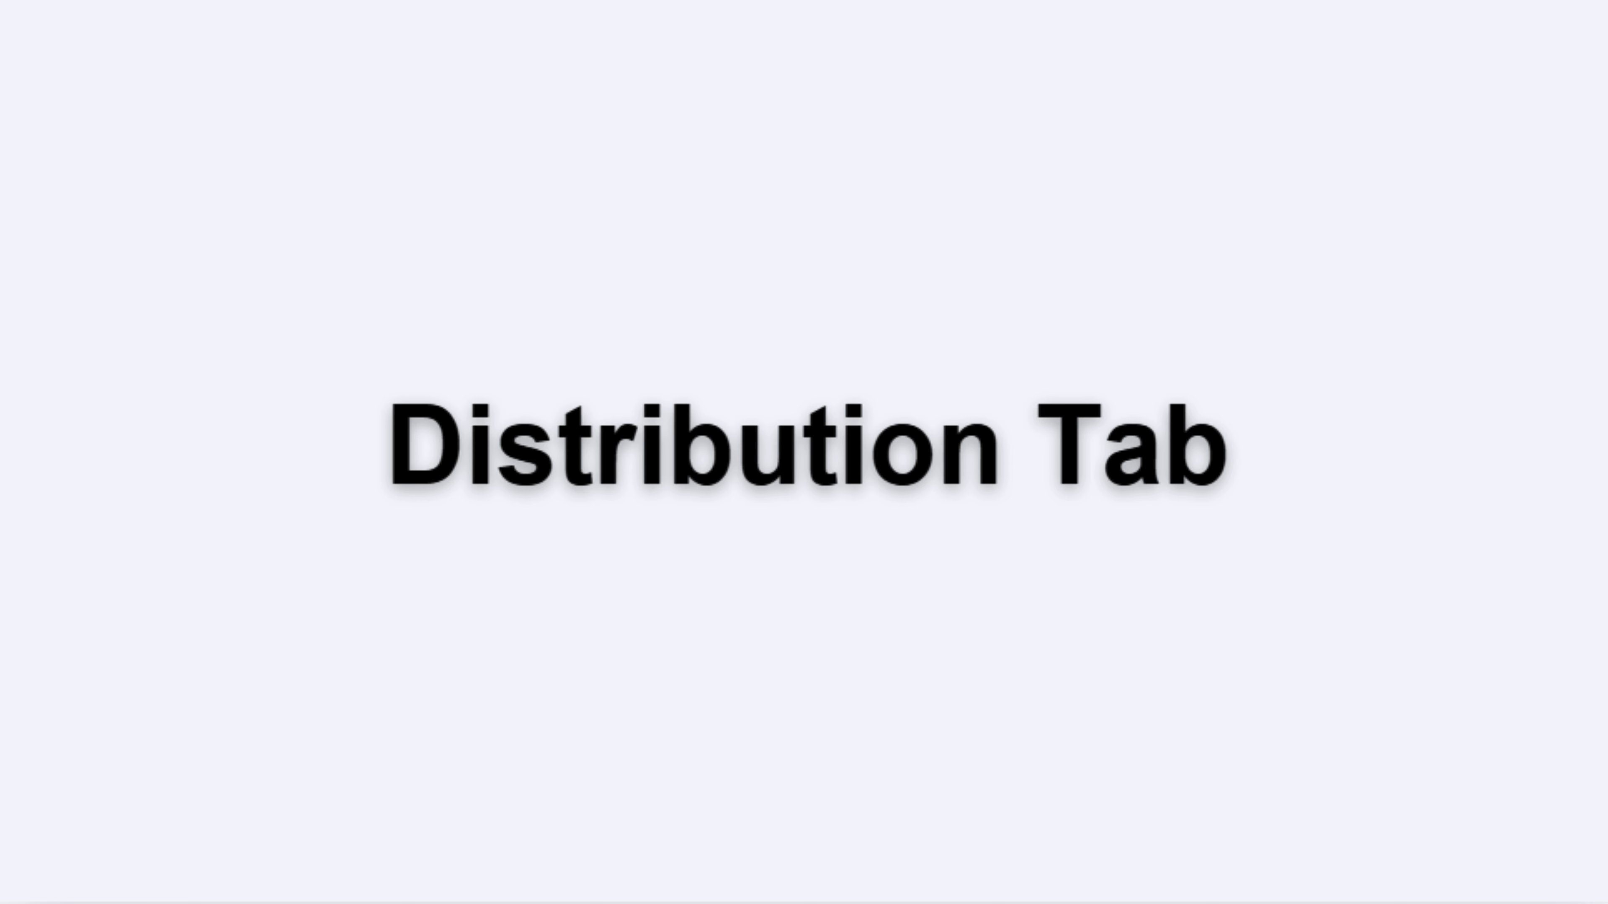
- On the DISTRIBUTION sheet, examine the first member's column in the GLOBAL DISTRIBUTION table, from income through the final distribution percentage
left_click_drag(211, 615, 217, 784)
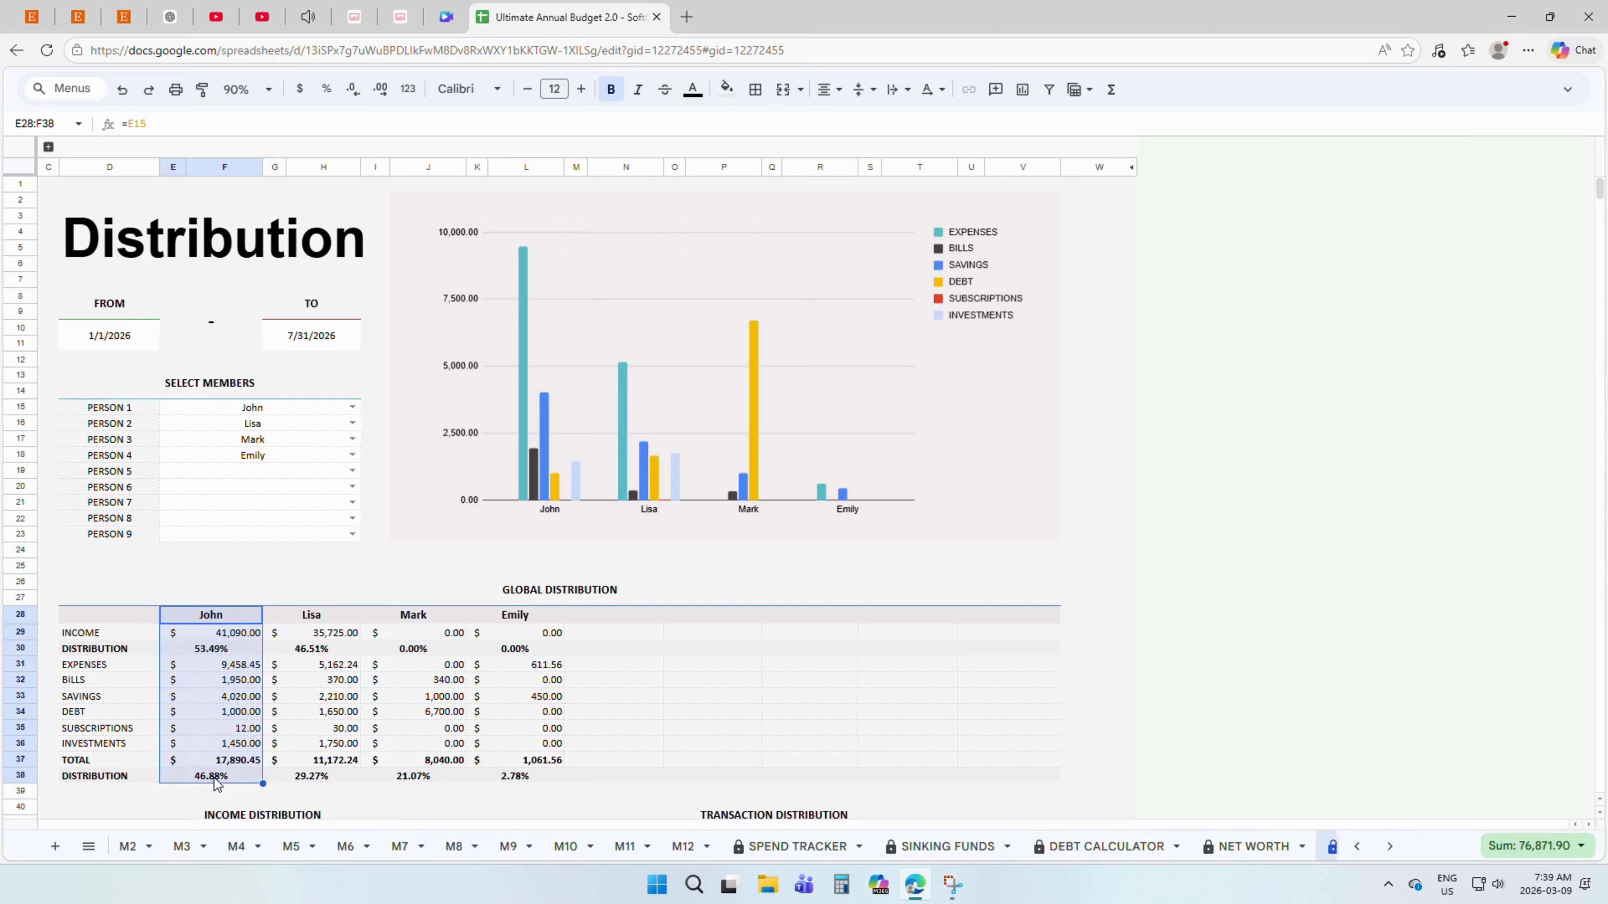
- Review the first member's income distribution percentage, spending categories and final DISTRIBUTION percentage in the GLOBAL DISTRIBUTION table
left_click_drag(131, 634, 211, 657)
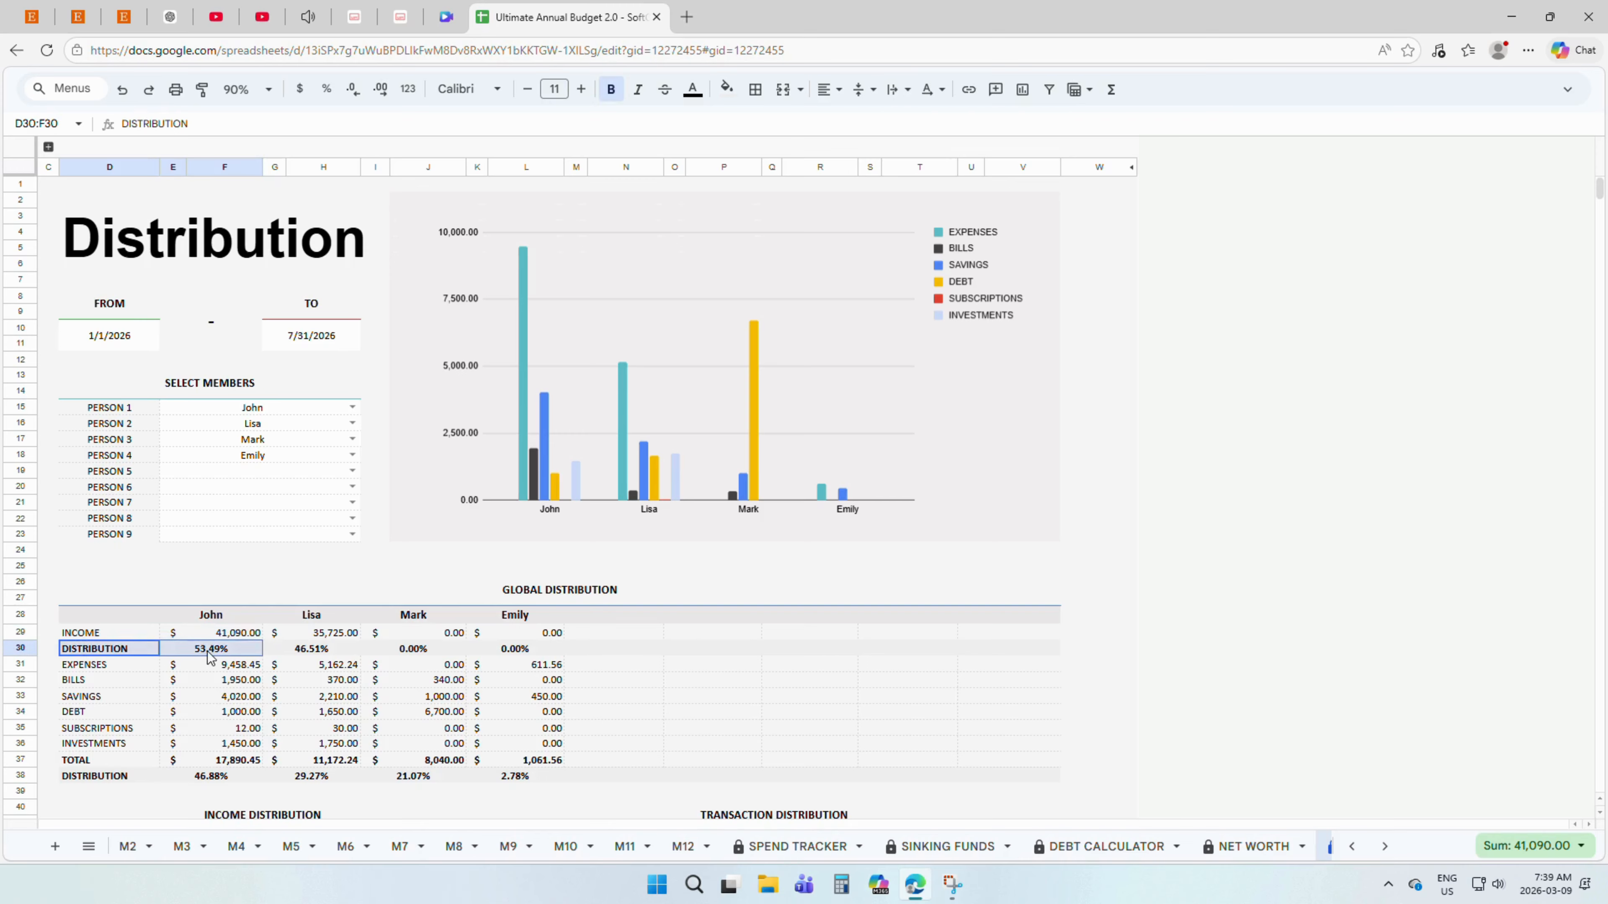
left_click(128, 665)
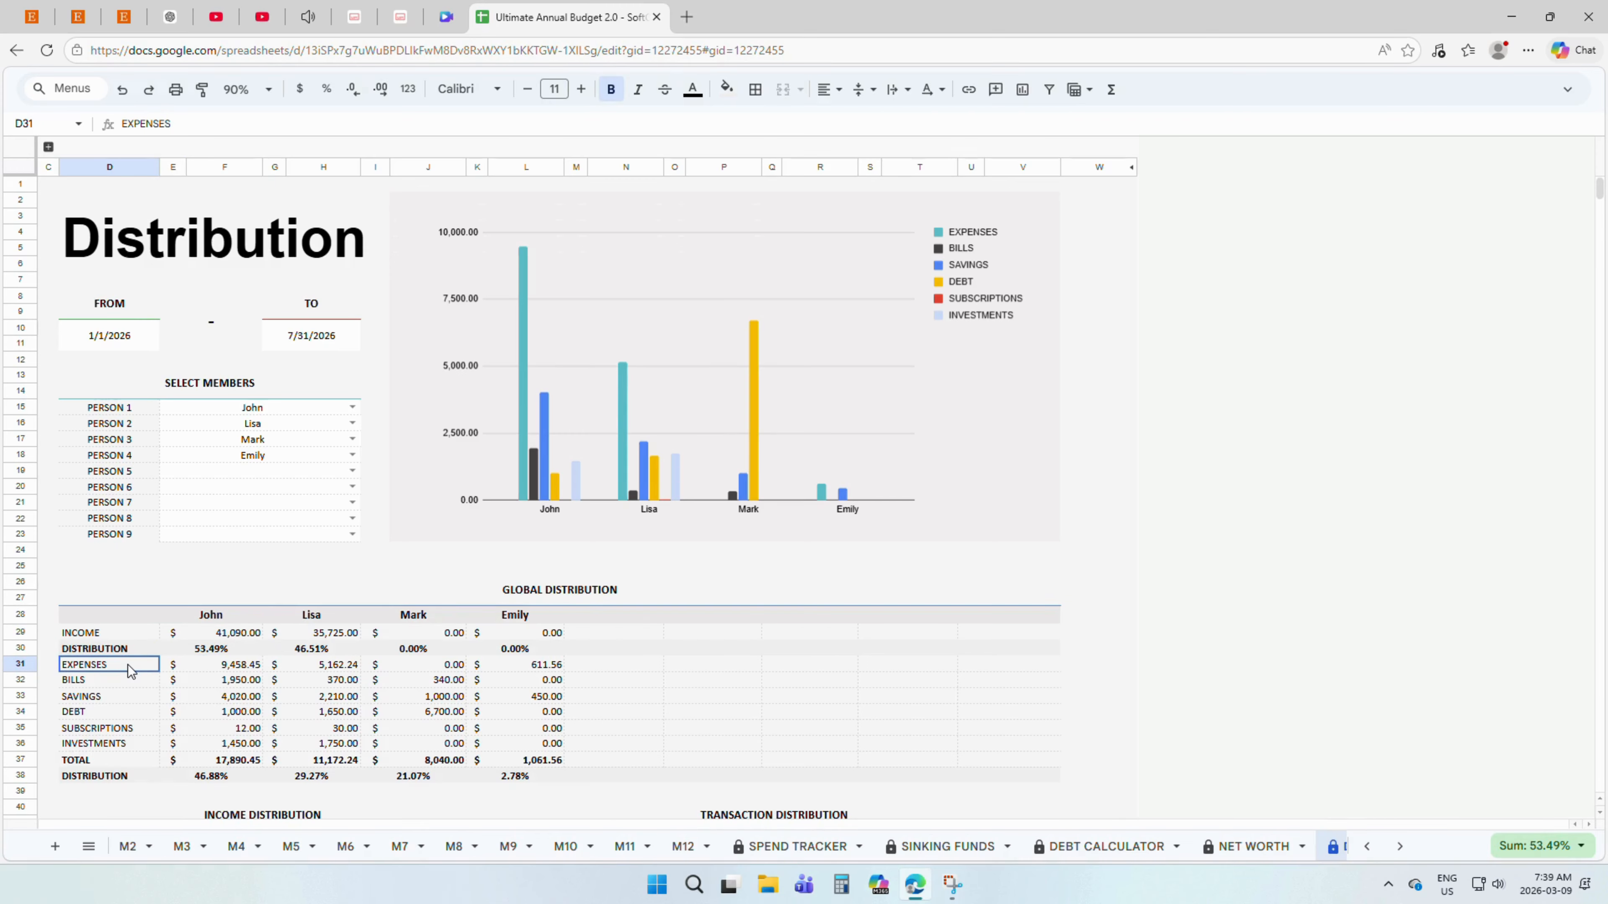
left_click_drag(128, 665, 193, 785)
left_click(154, 763)
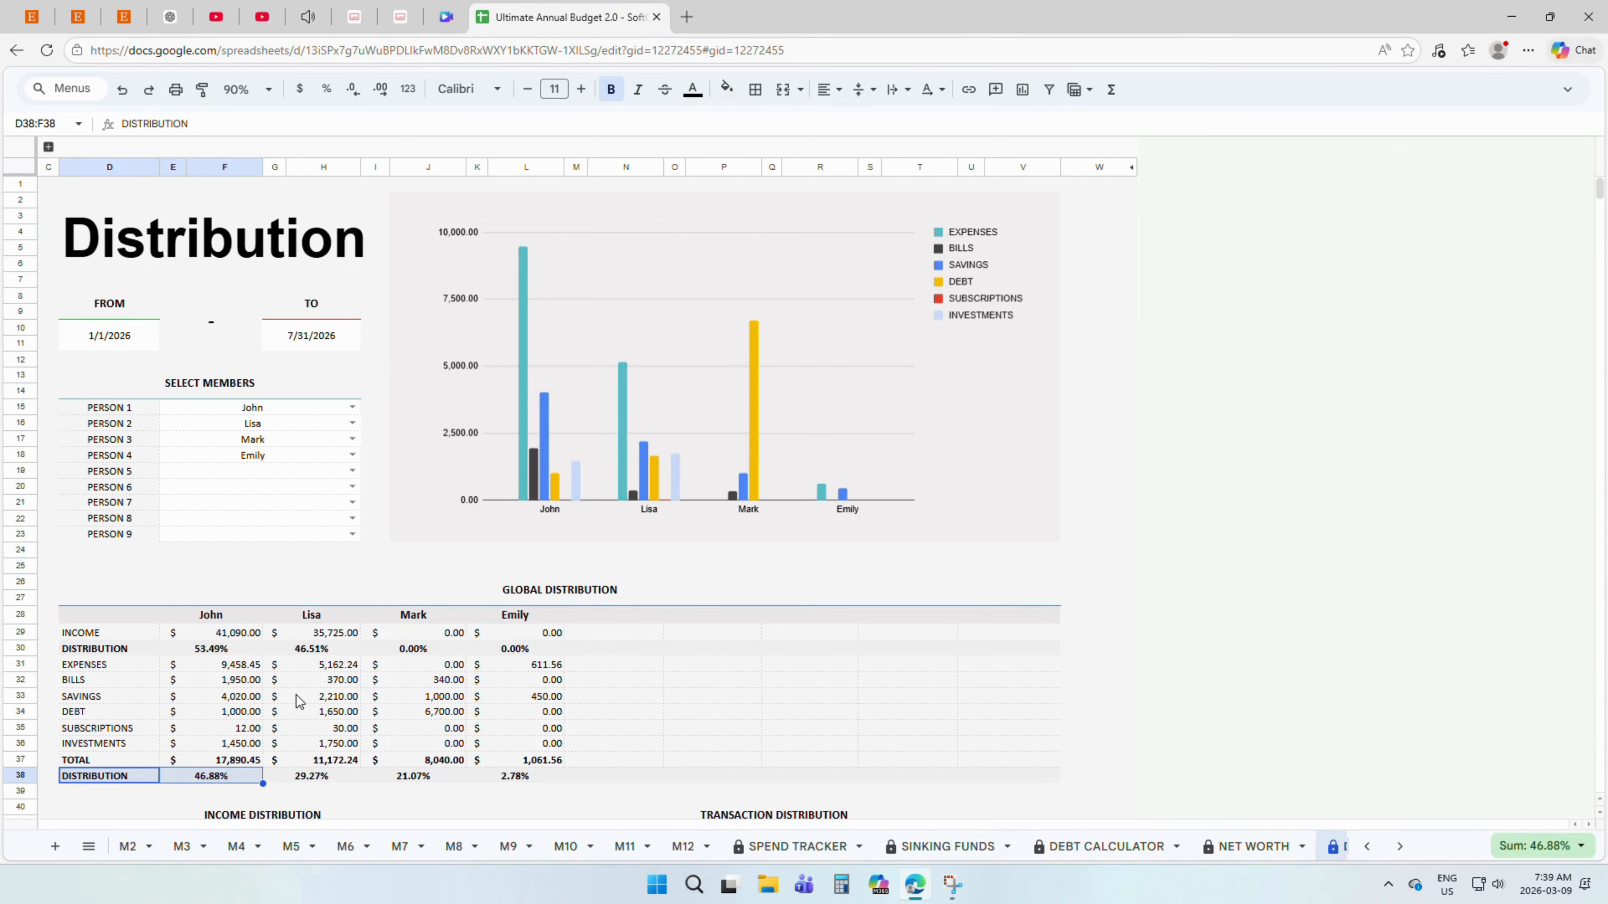
left_click(340, 597)
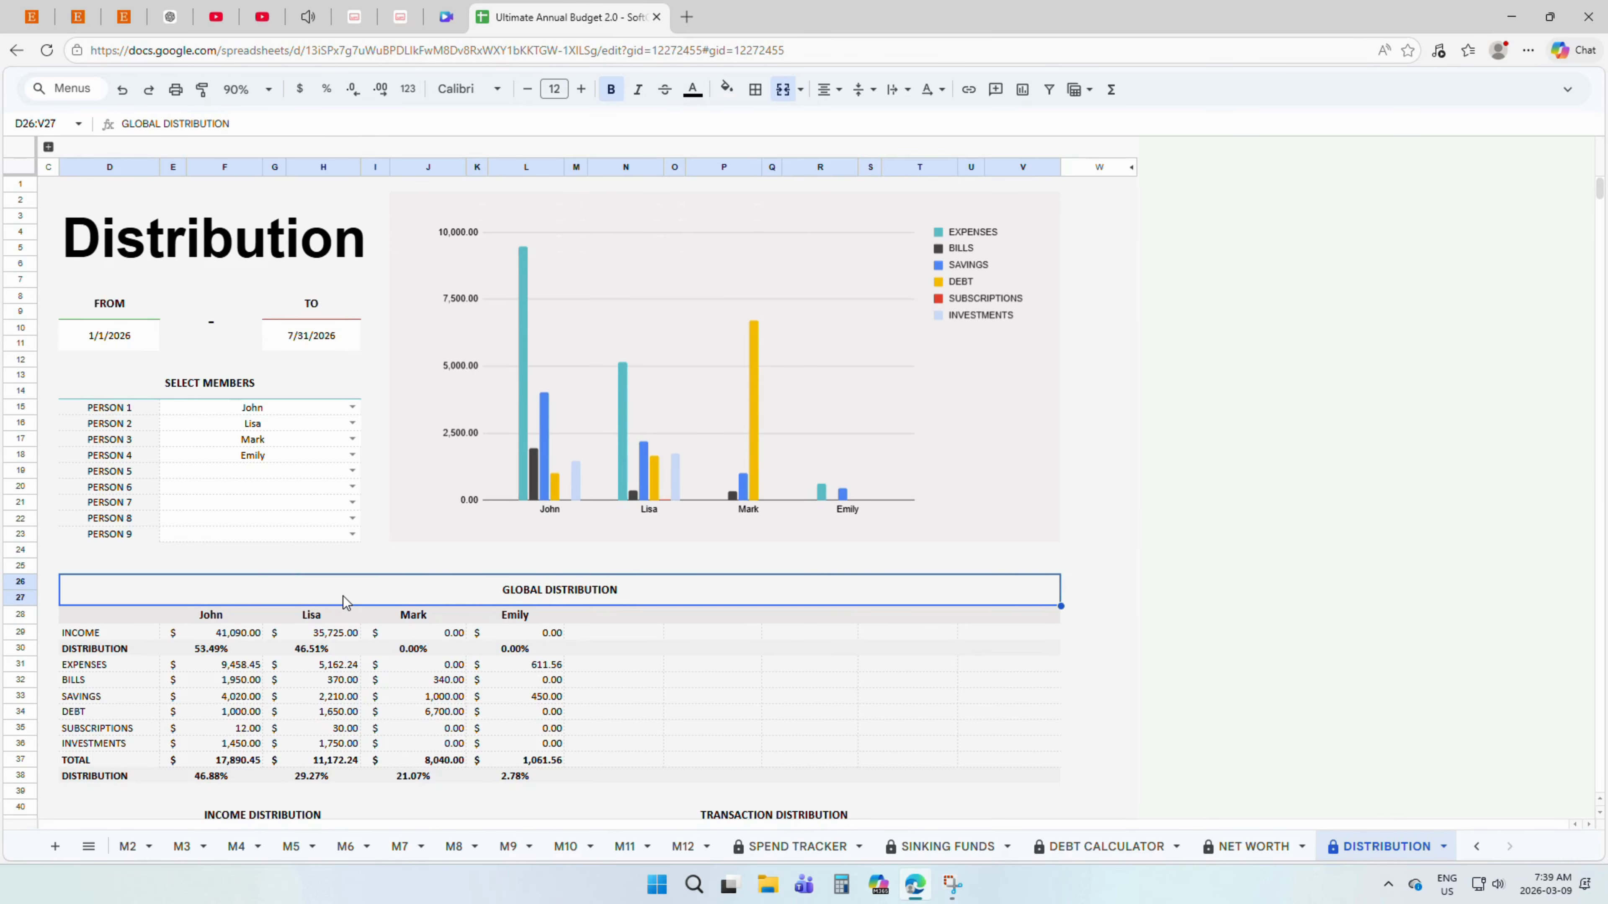
- Examine the INCOME DISTRIBUTION list from SOURCE to MEMBER and the TRANSACTION DISTRIBUTION list with its SPENDER column
scroll(343, 596, "down", 10)
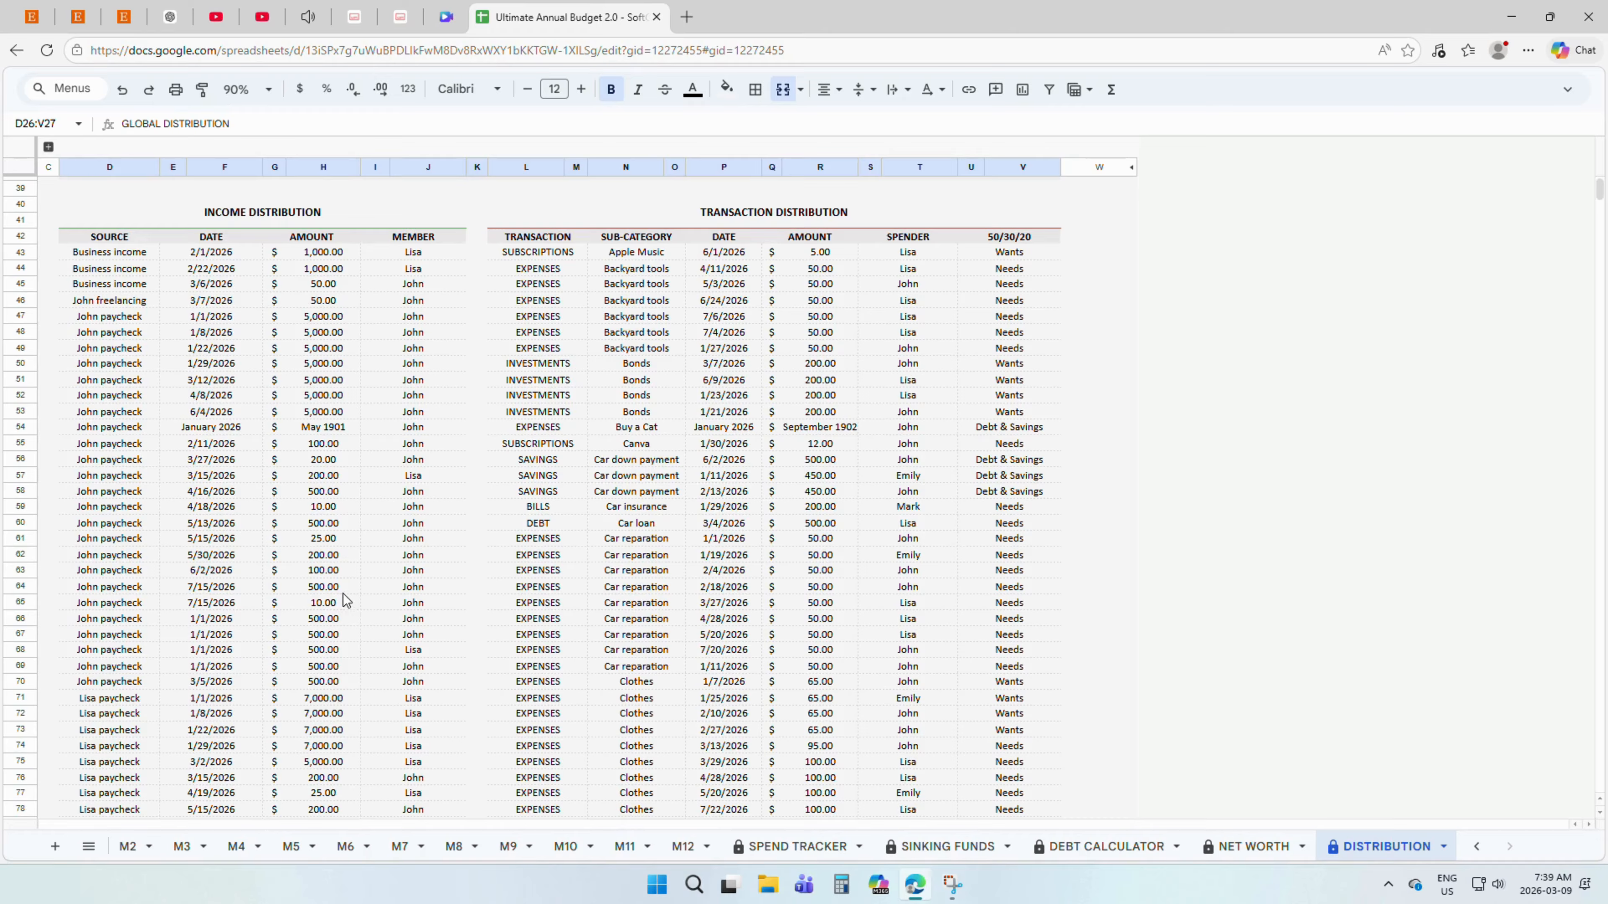
left_click_drag(369, 202, 364, 812)
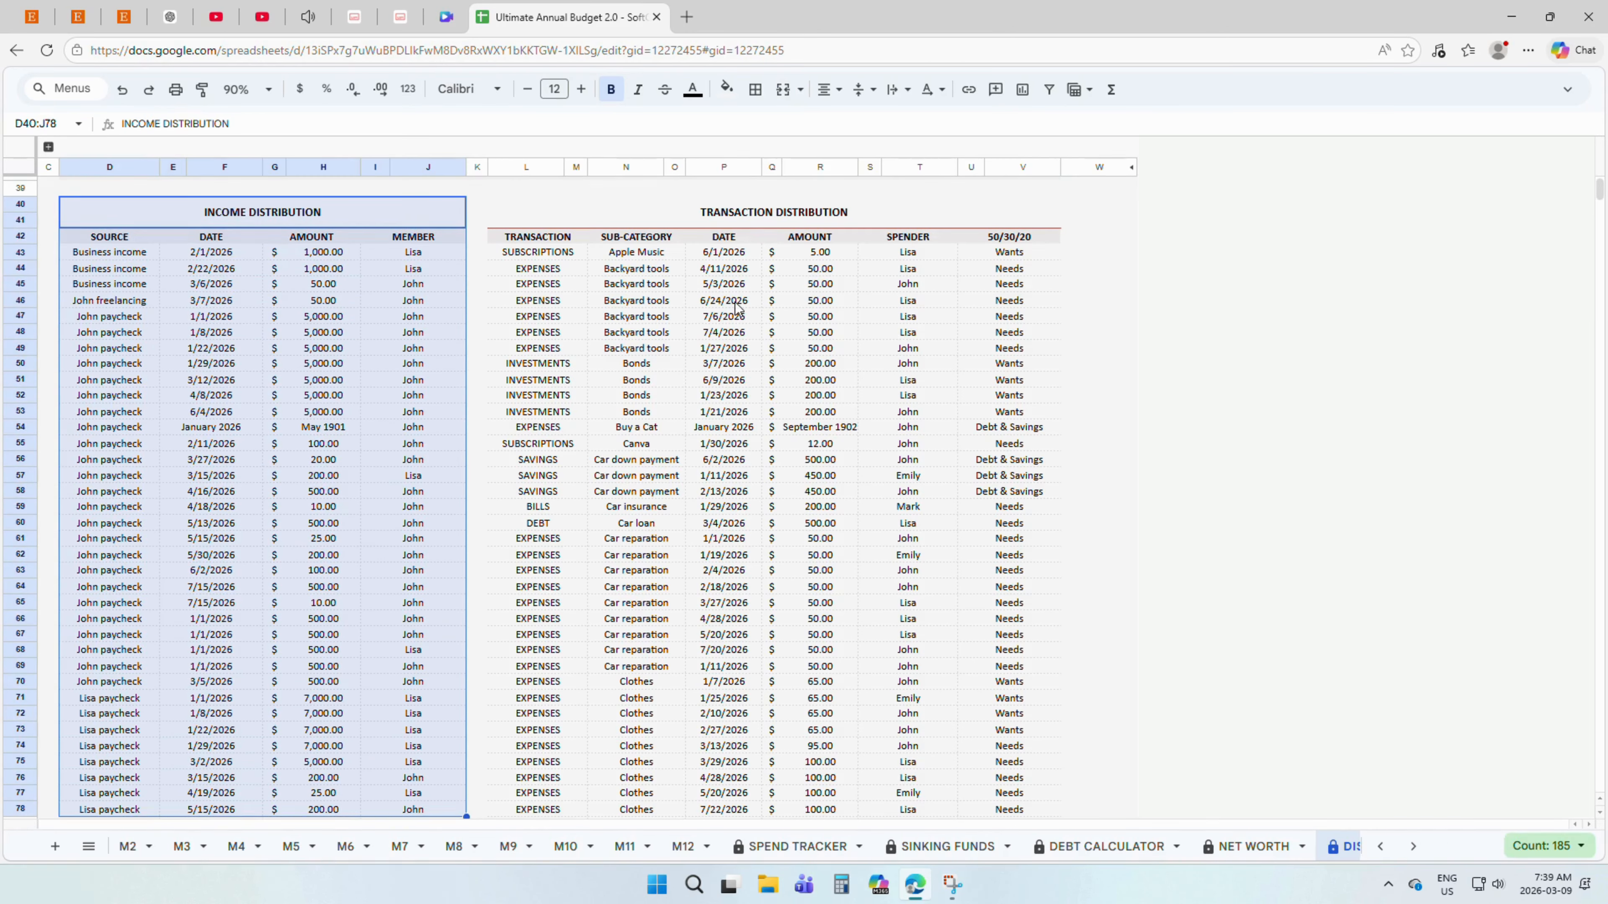
left_click_drag(728, 213, 704, 815)
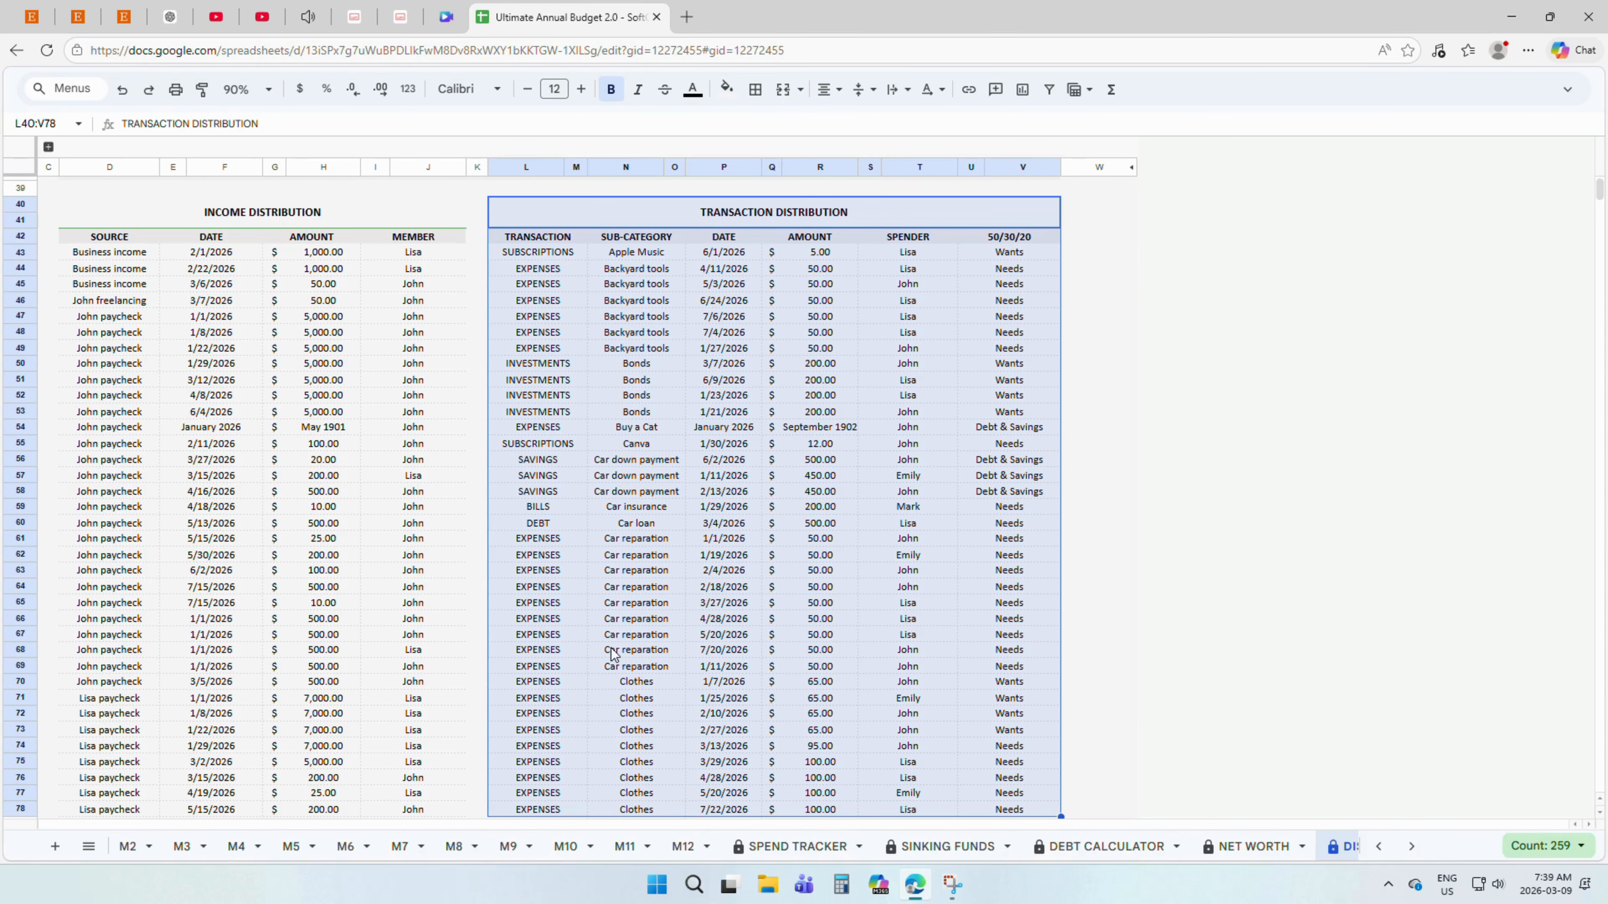
left_click(149, 241)
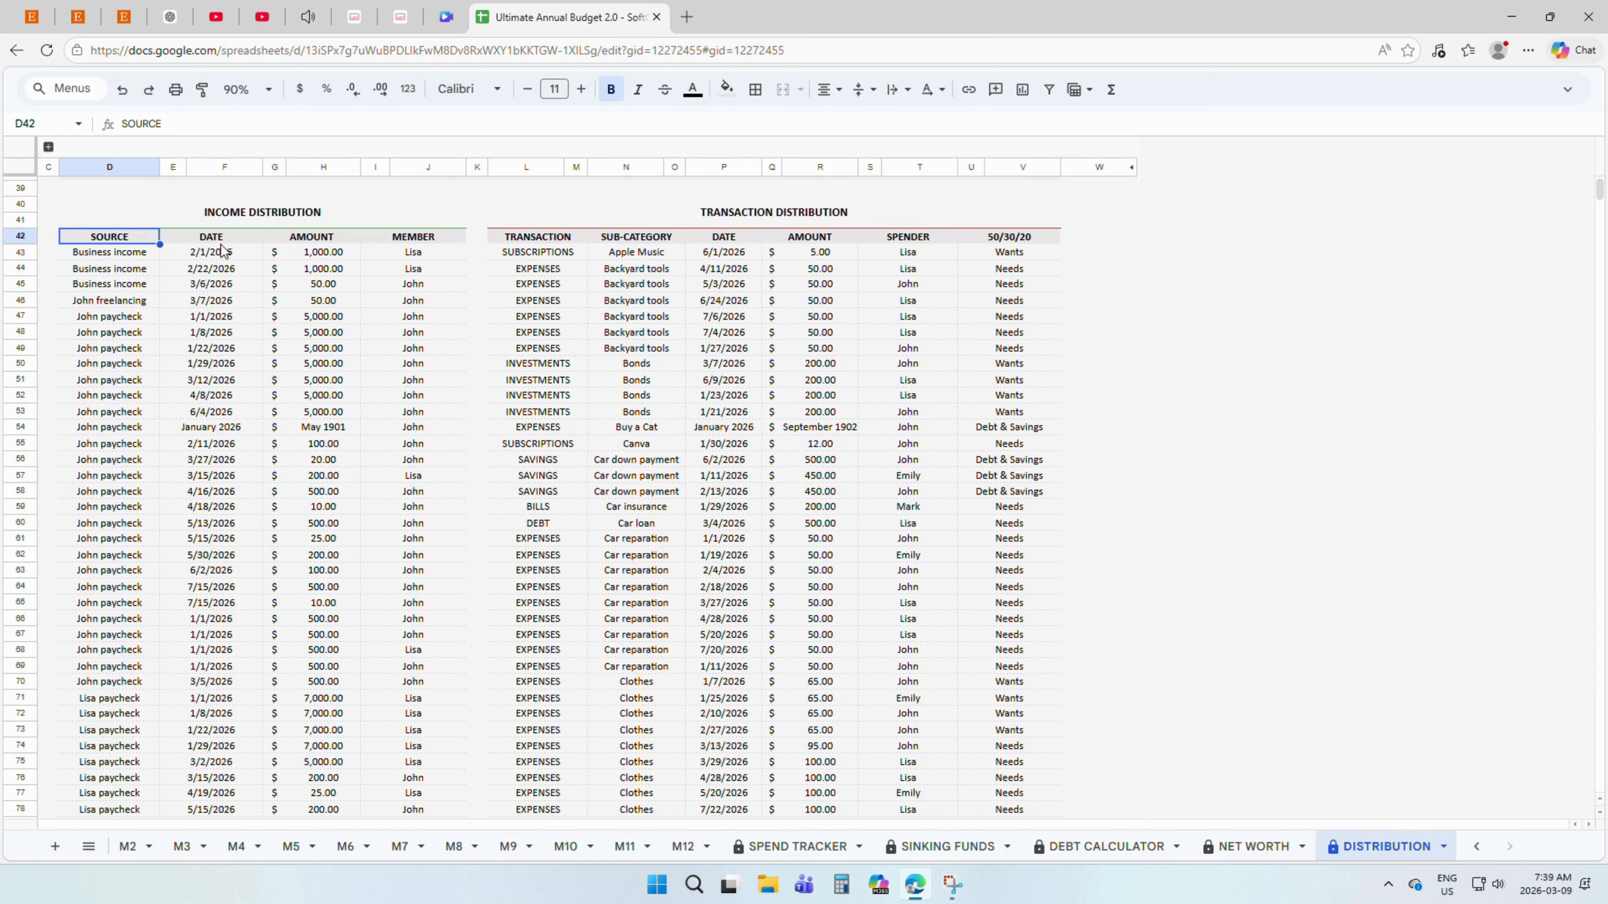
left_click(250, 245)
left_click(354, 245)
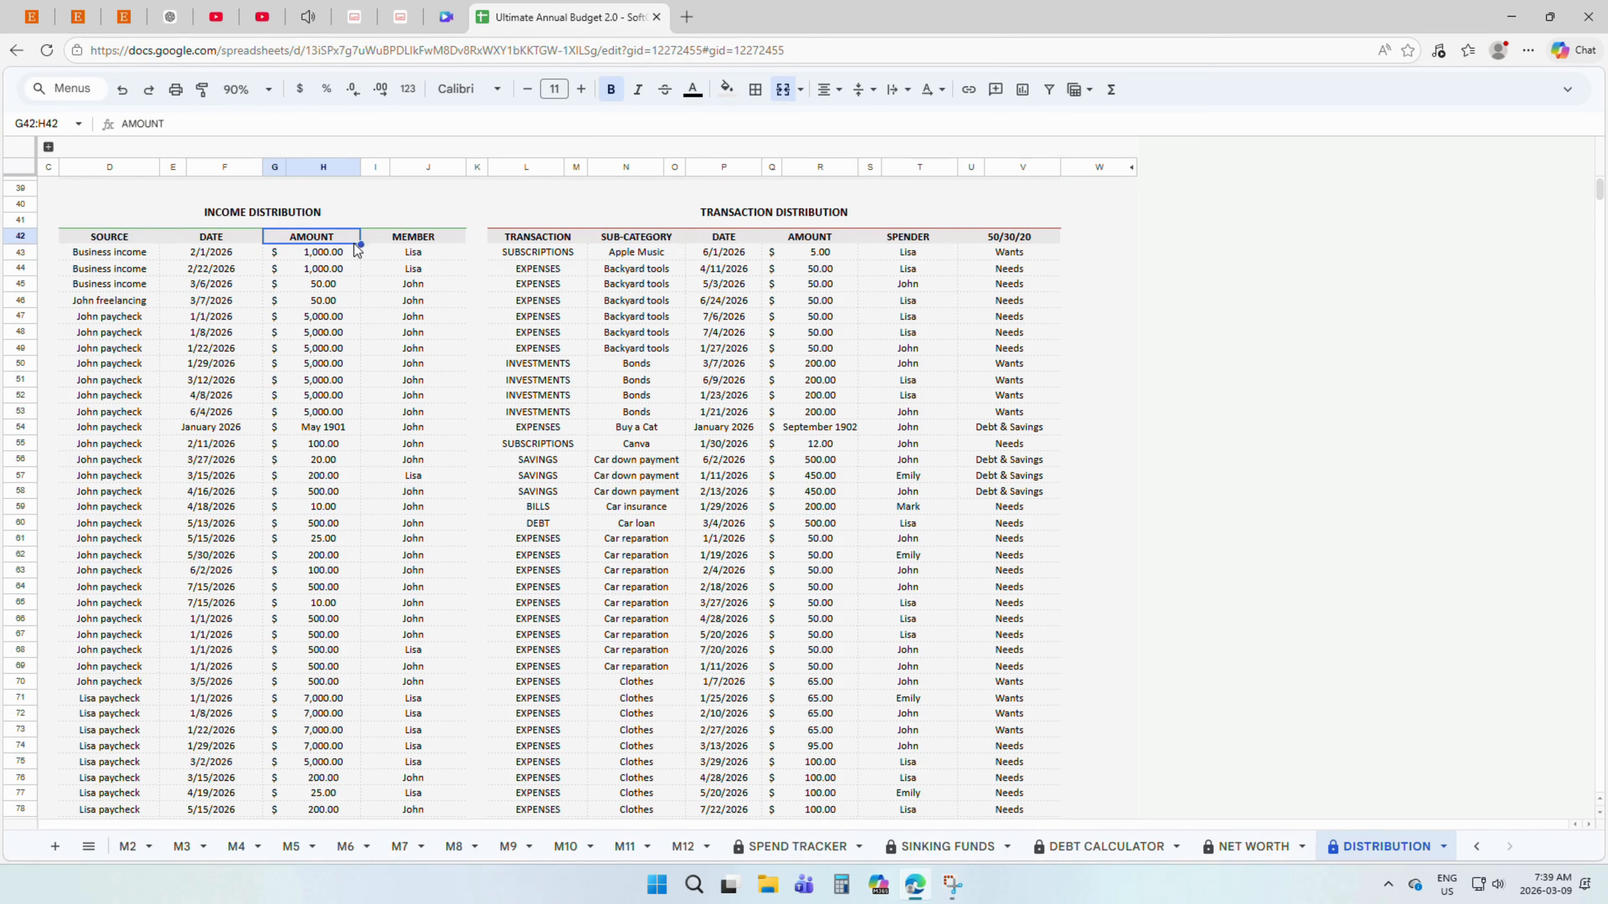
left_click(443, 242)
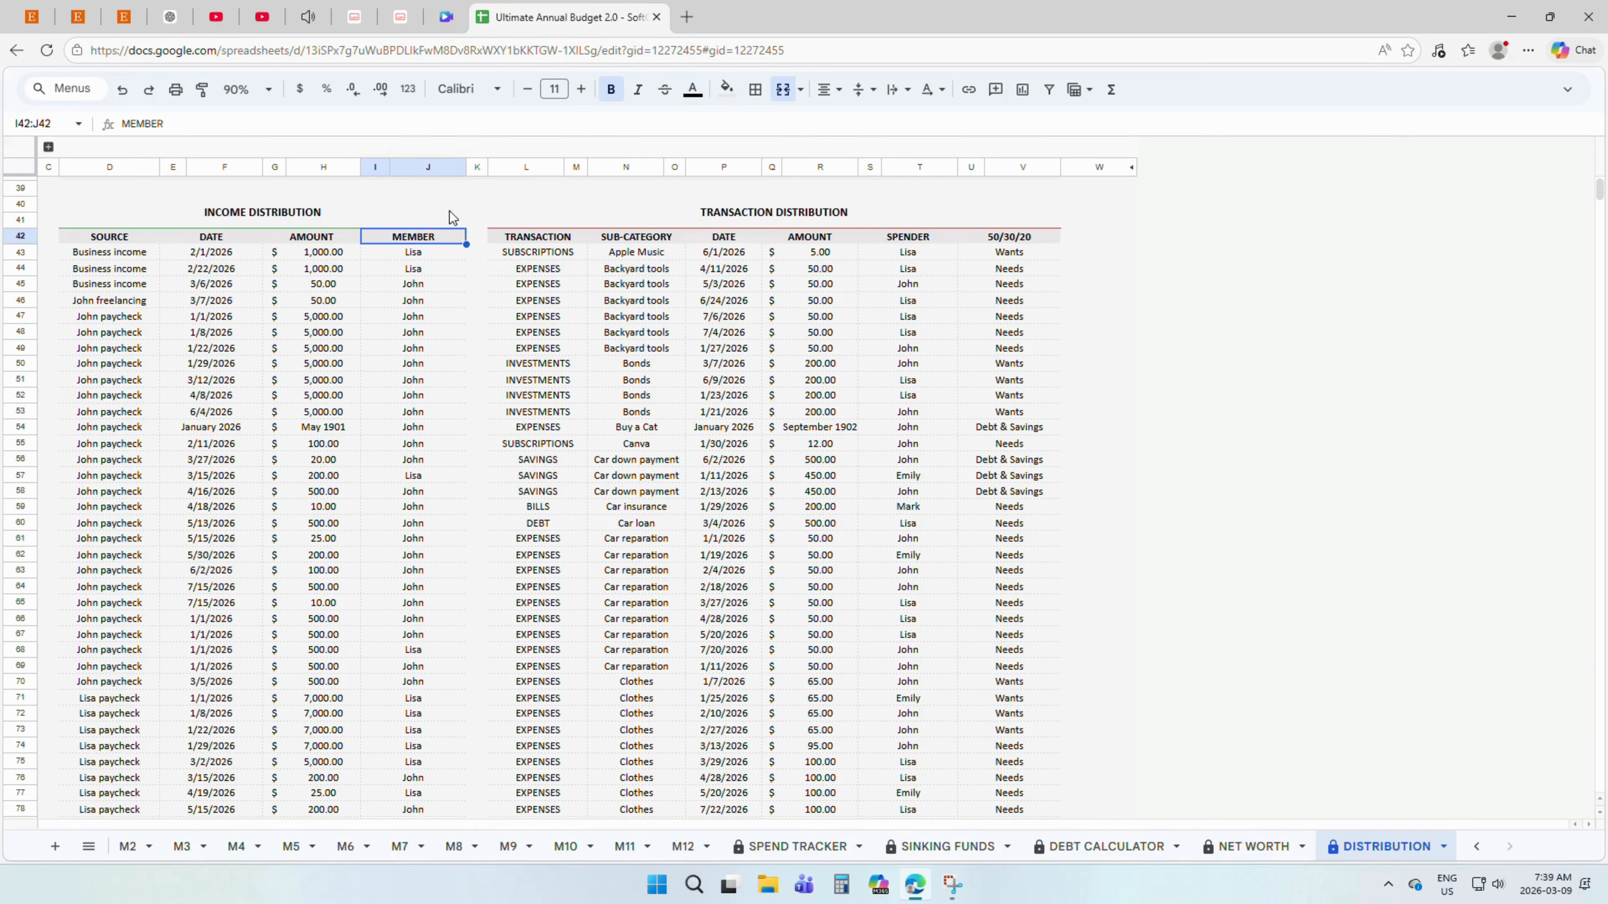
left_click(693, 217)
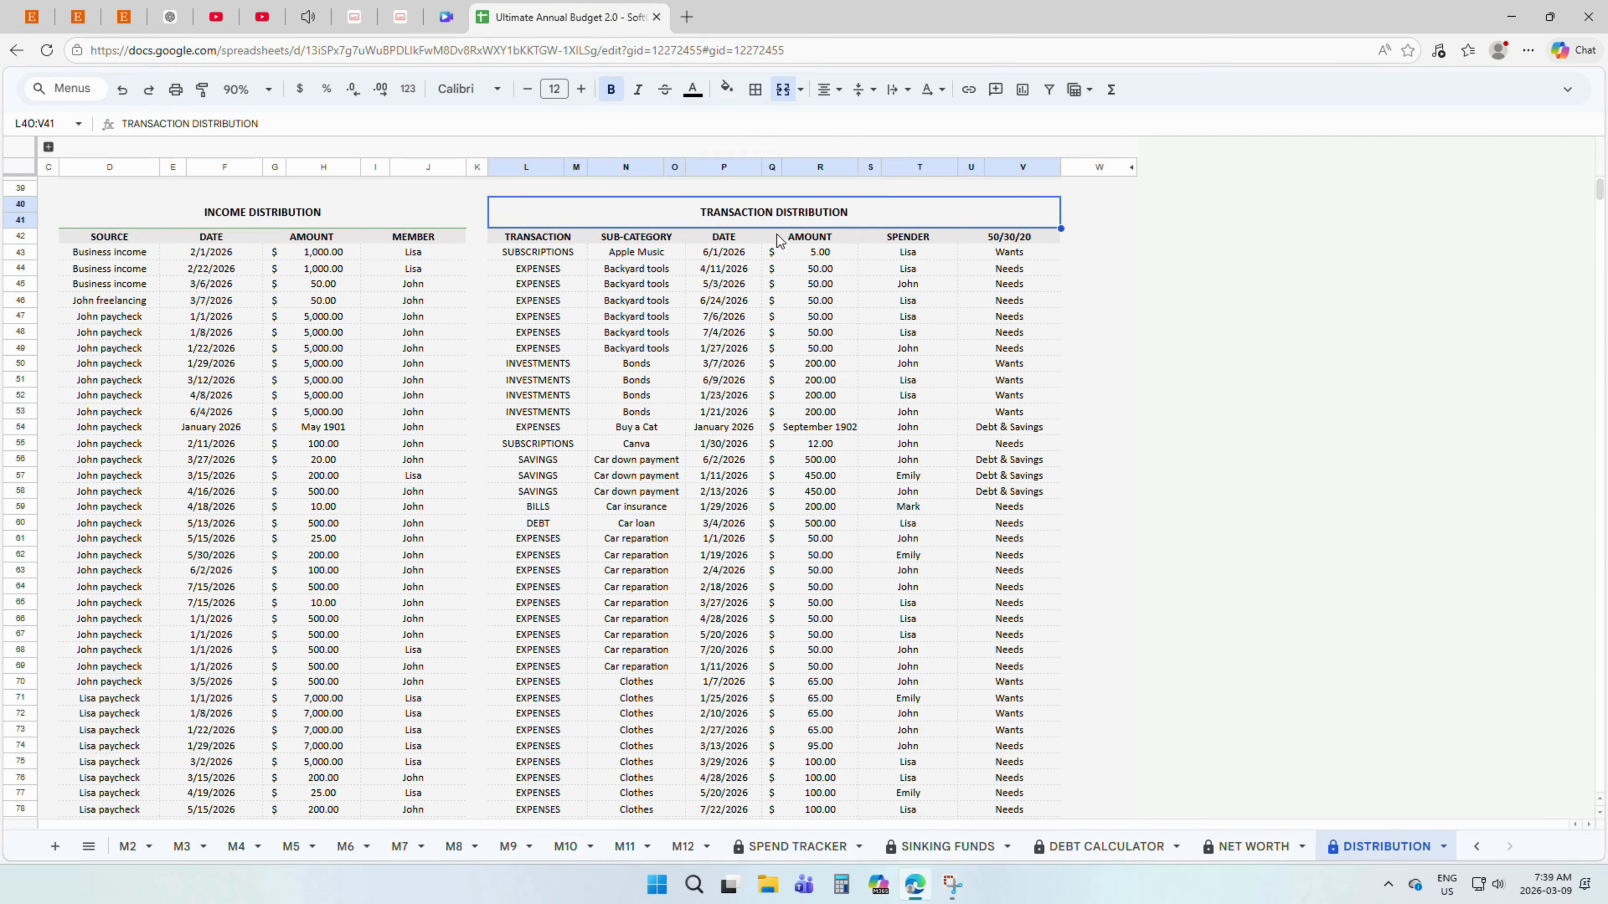
left_click(880, 238)
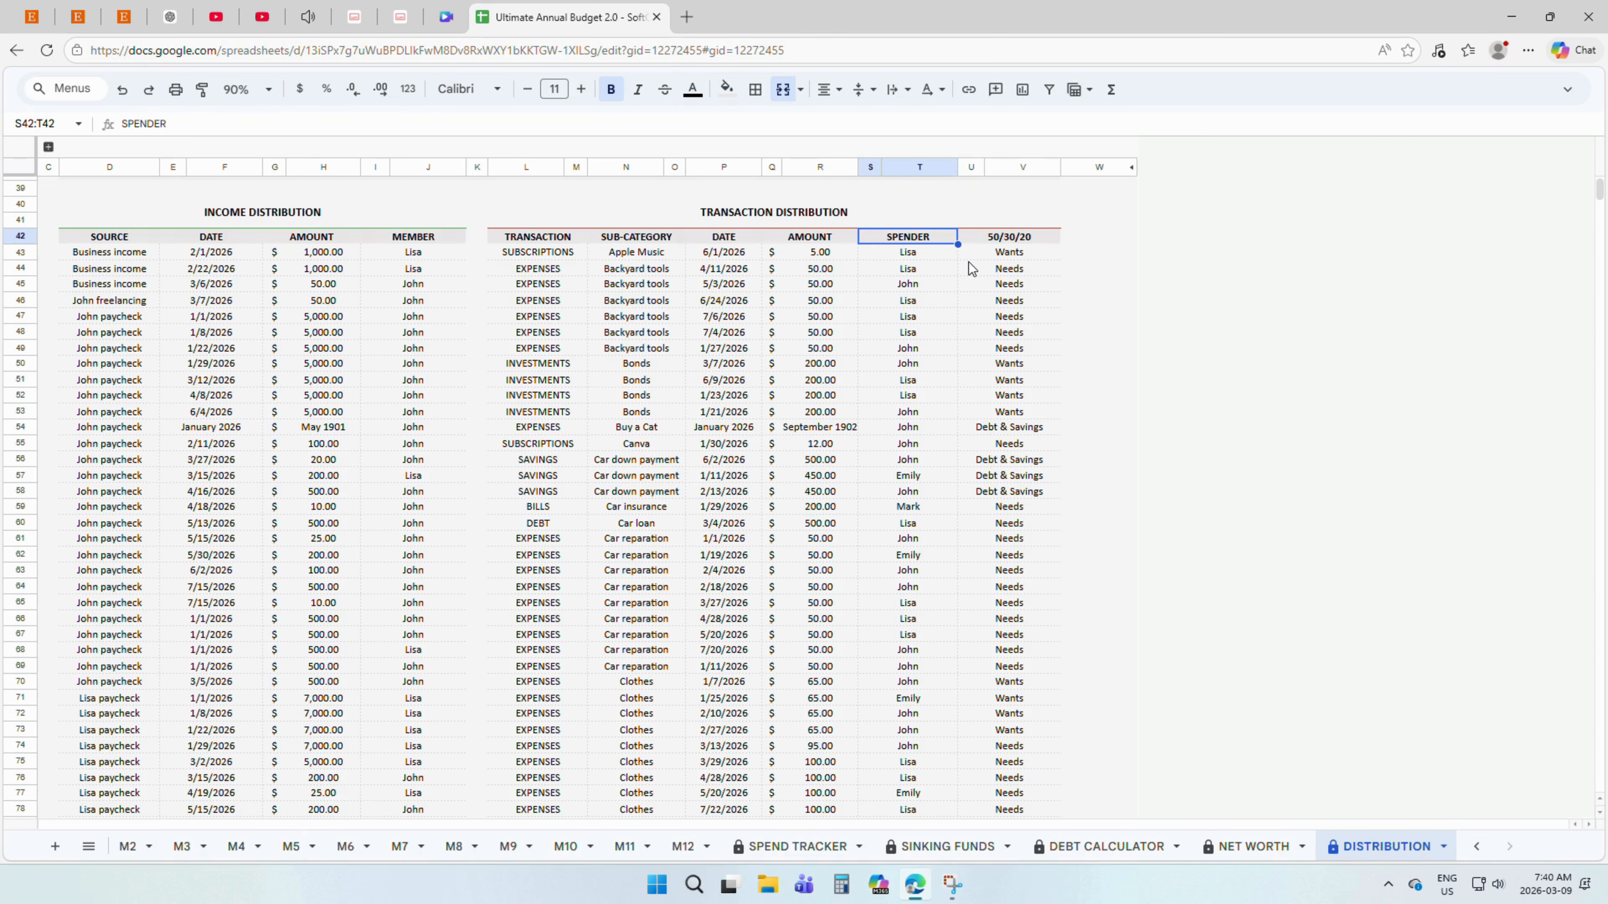
- Return to the start of the DISTRIBUTION sheet and switch to the M2 sheet for February 2026
scroll(972, 269, "up", 6)
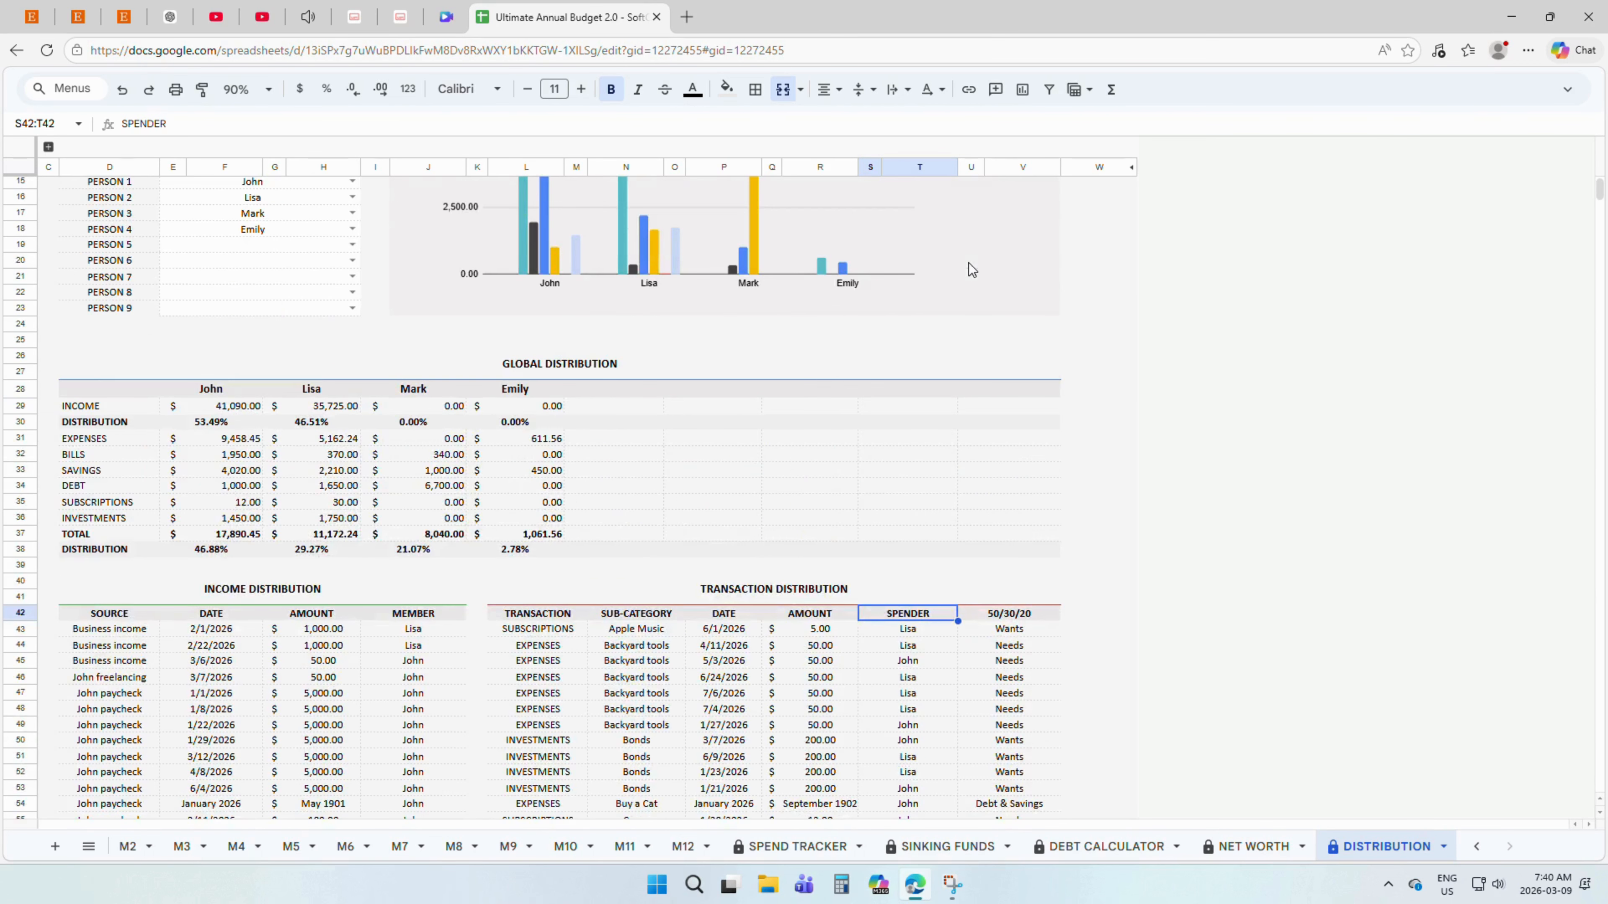
scroll(923, 329, "up", 3)
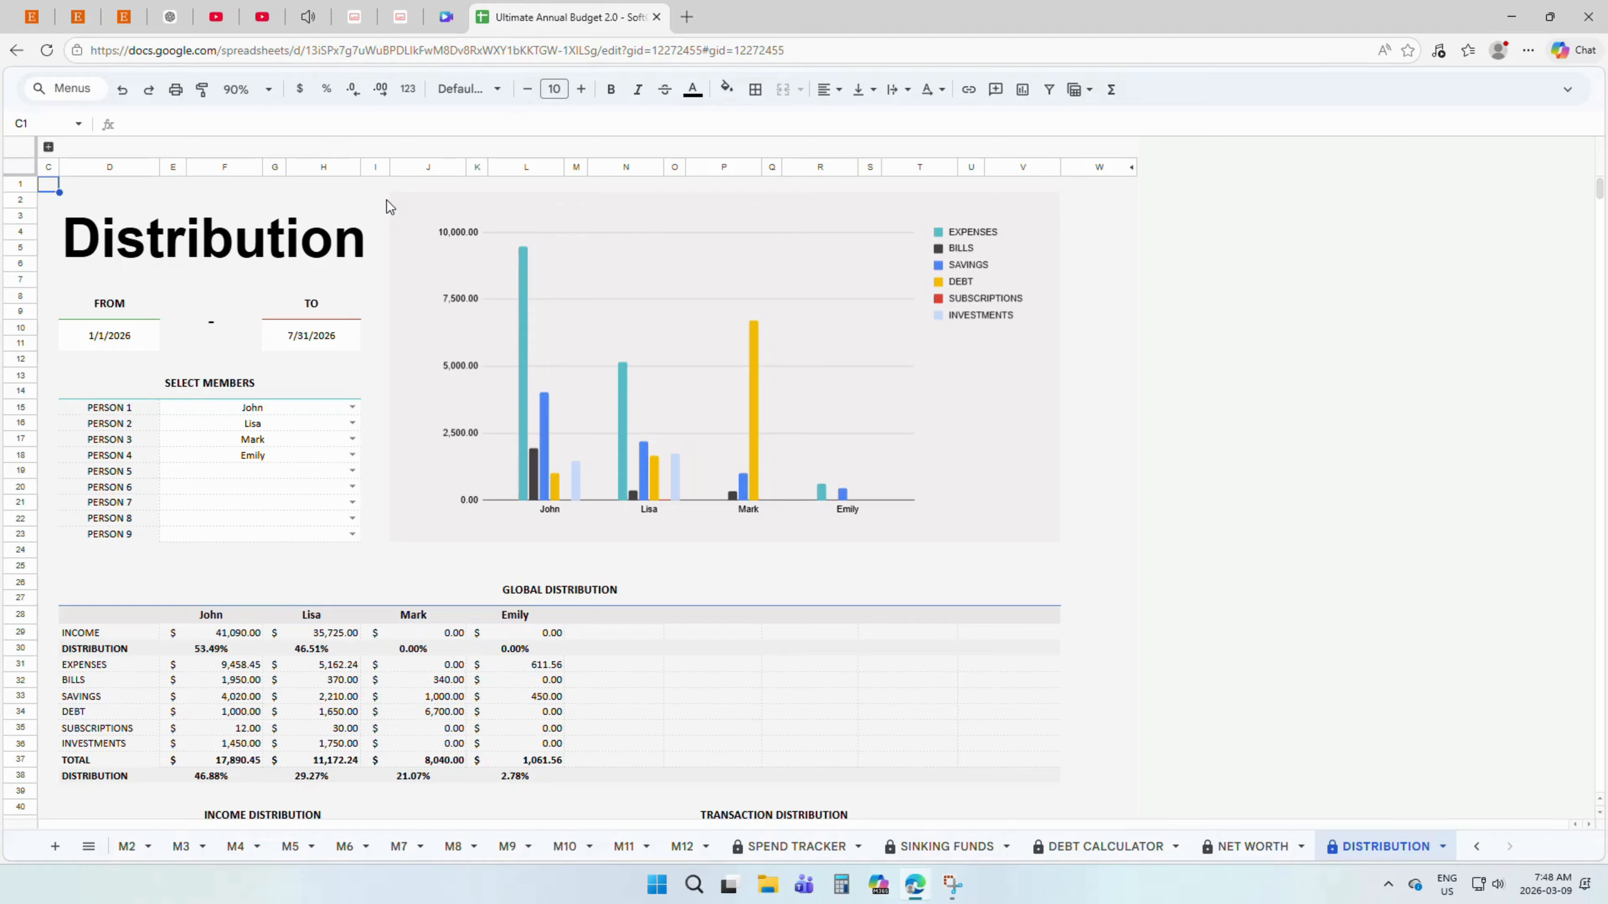
scroll(329, 847, "up", 3)
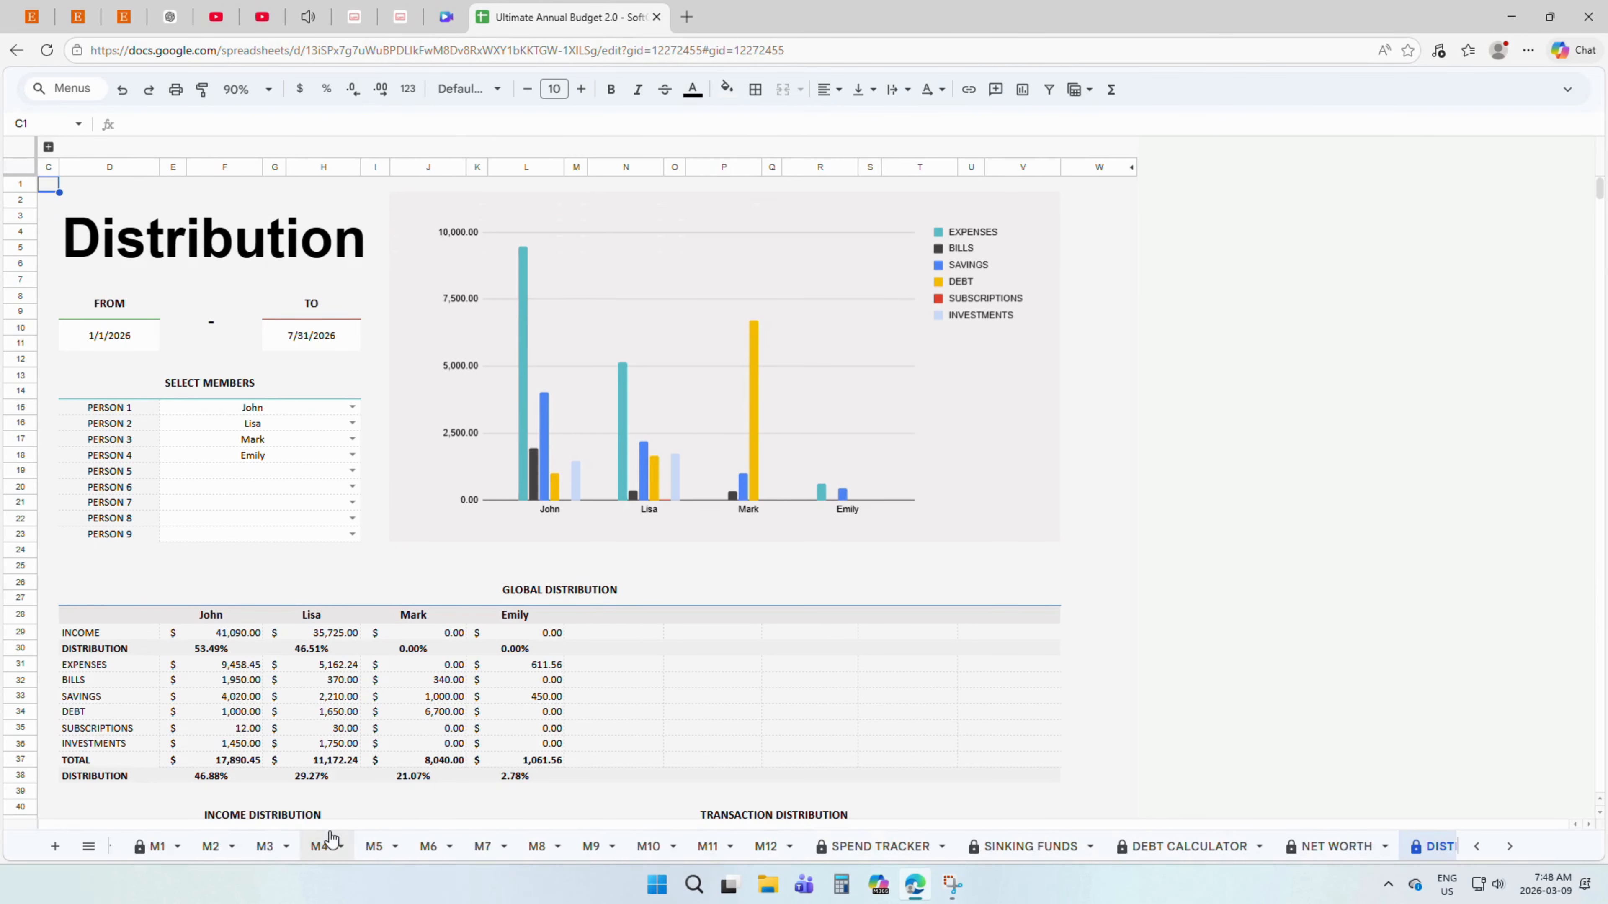
left_click(327, 847)
left_click(380, 848)
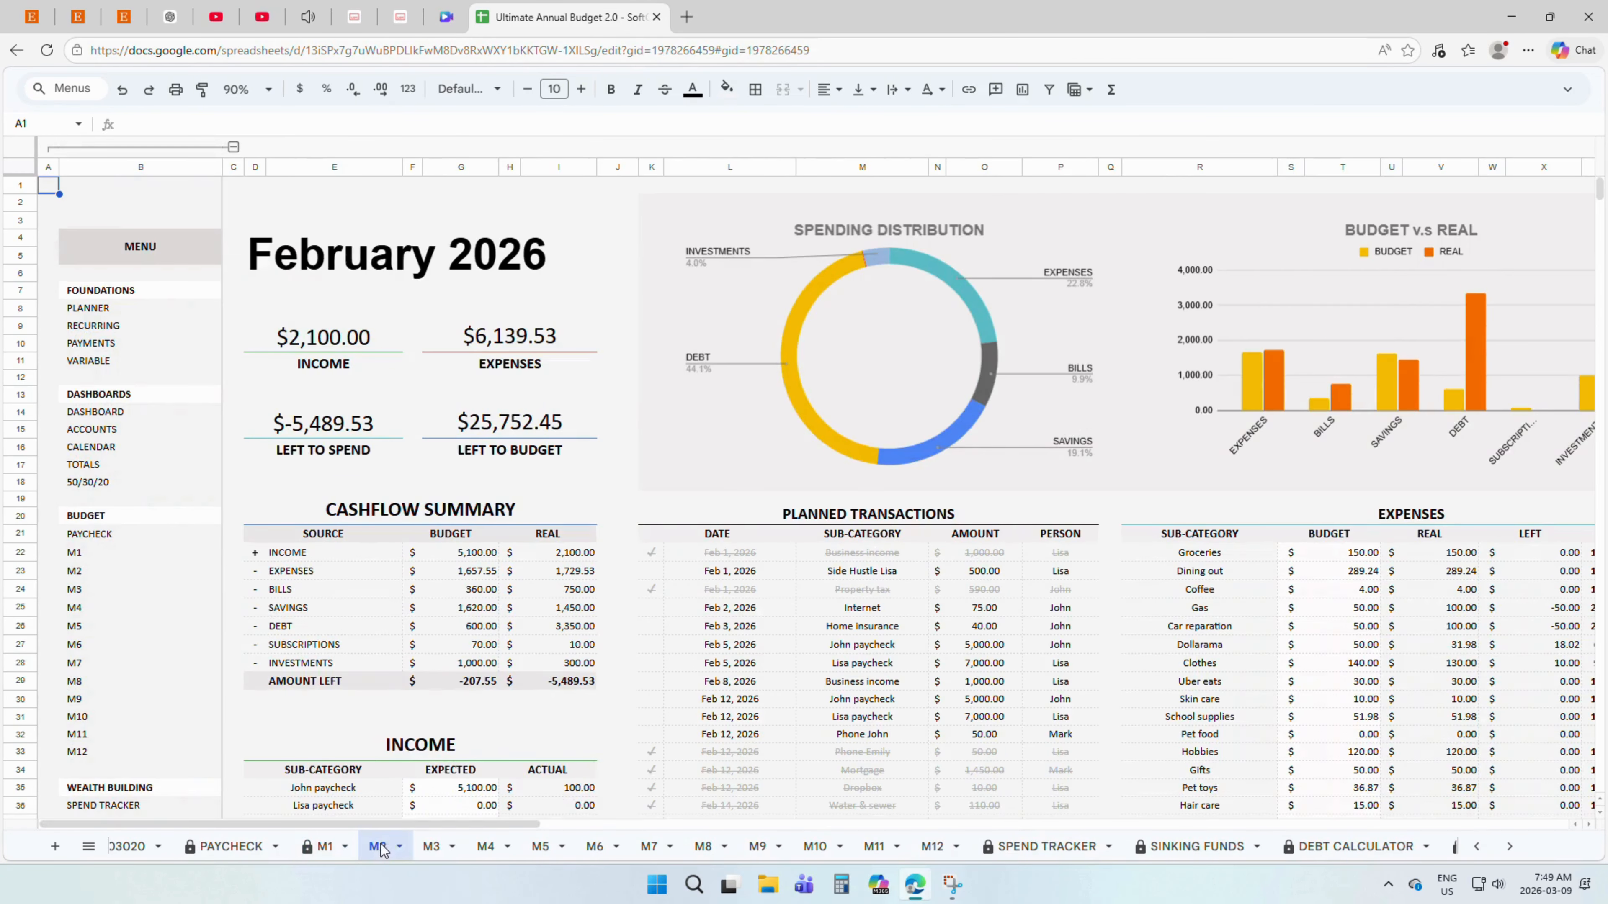